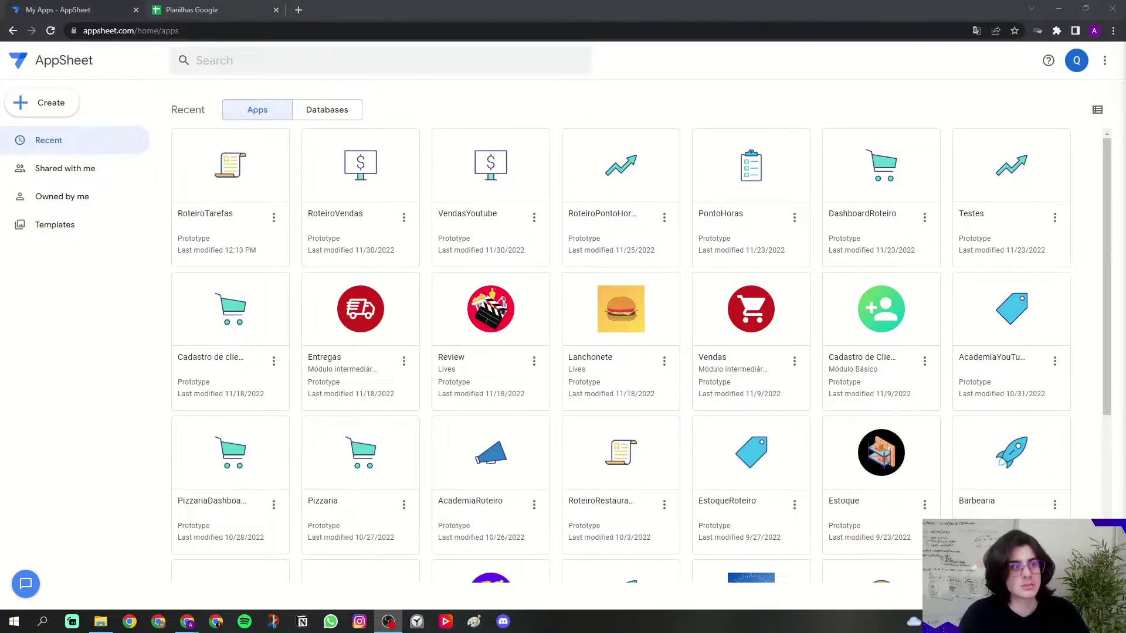
{"action": "left_click", "coordinate": [1075, 61]}
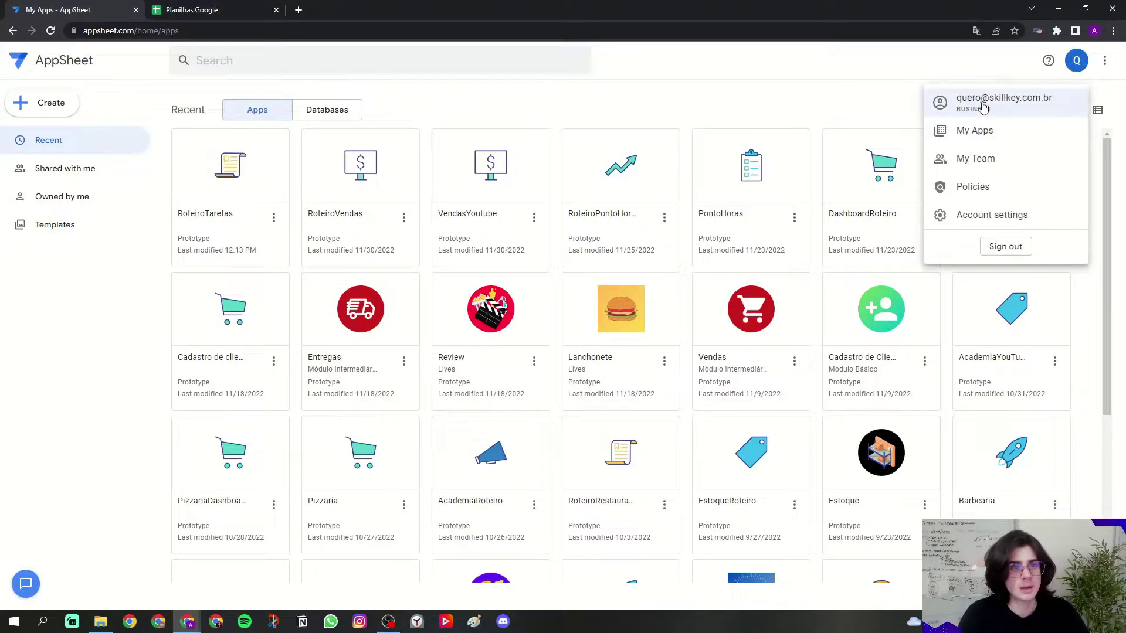
{"action": "left_click", "coordinate": [901, 97]}
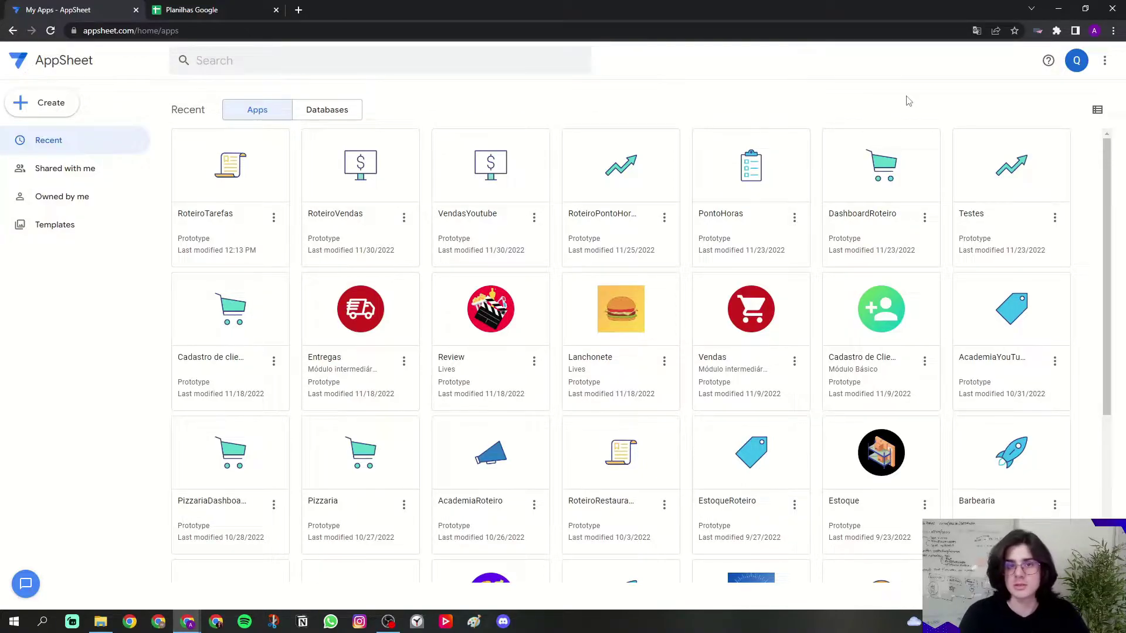
- Switch to Google Sheets, create a blank spreadsheet and title it Tarefas
{"action": "left_click", "coordinate": [227, 10]}
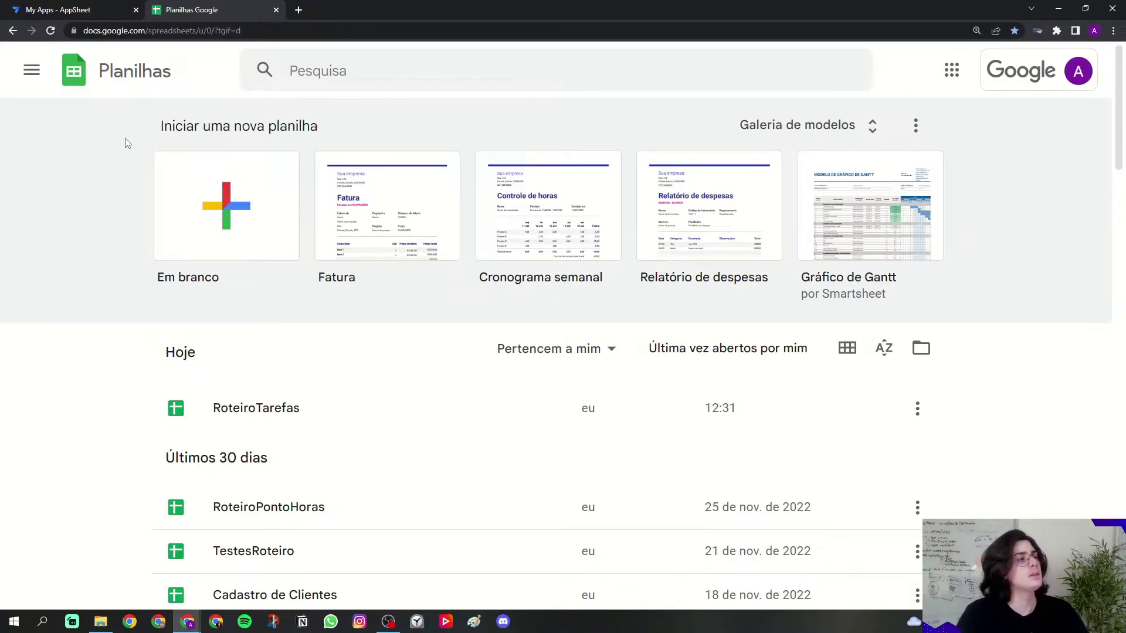
{"action": "left_click", "coordinate": [226, 221]}
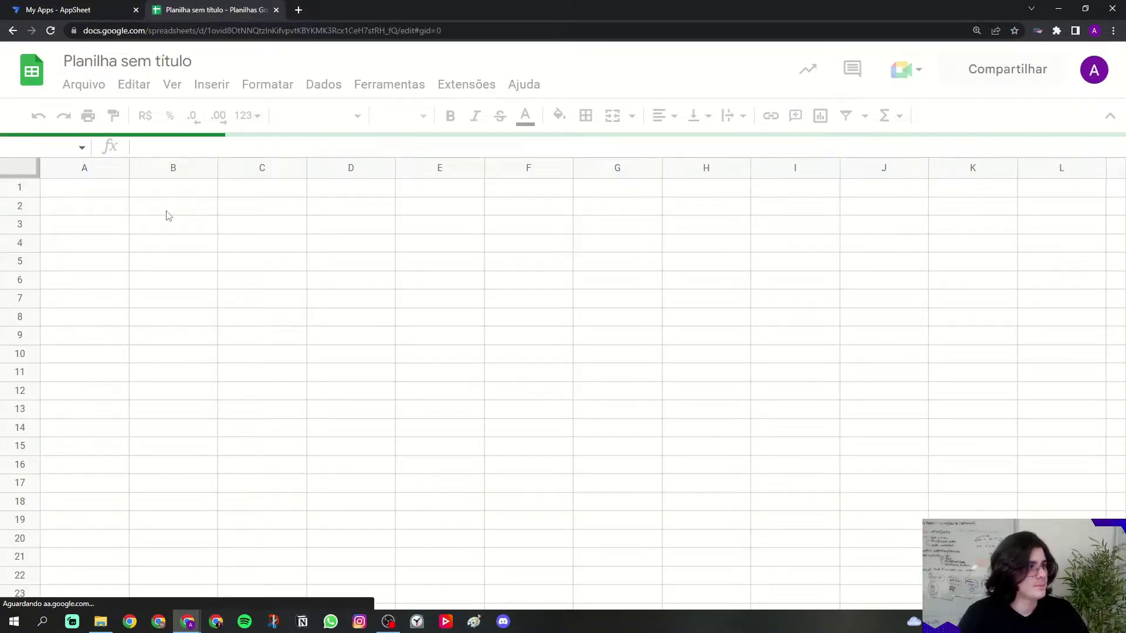
{"action": "left_click", "coordinate": [130, 66]}
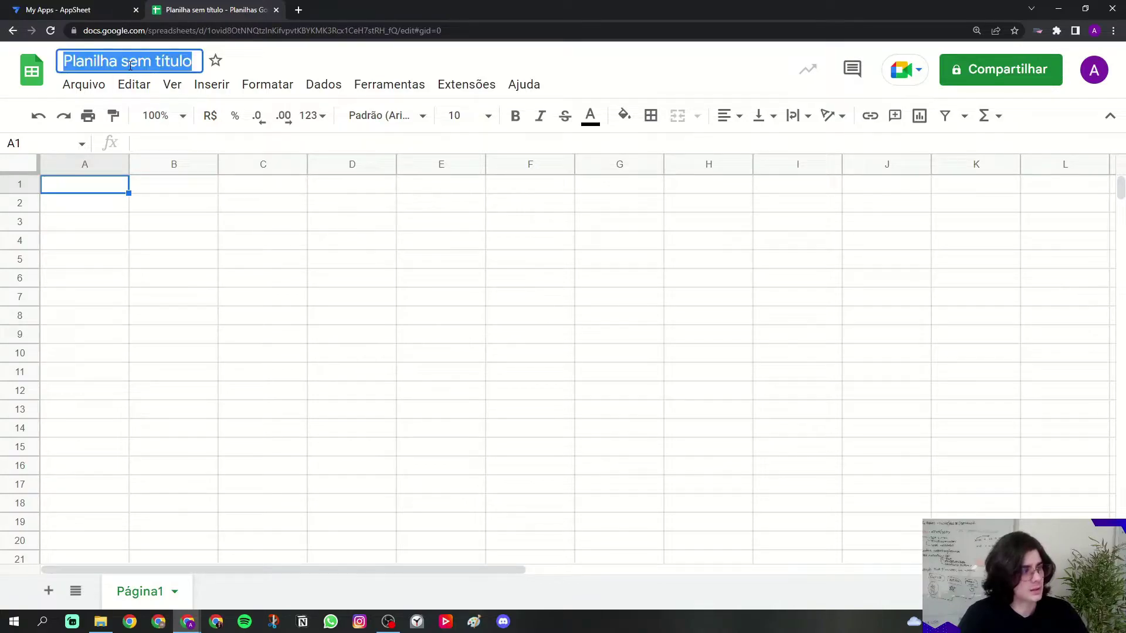
{"action": "key", "text": "Caps_Lock"}
{"action": "type", "text": "Tarefas"}
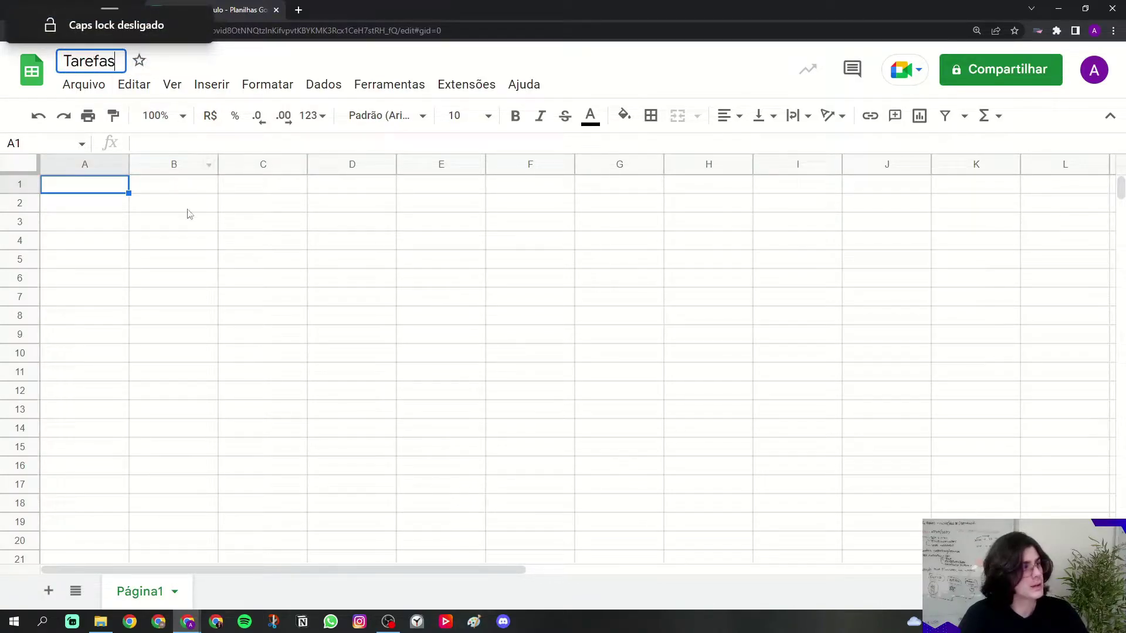
{"action": "left_click", "coordinate": [183, 209]}
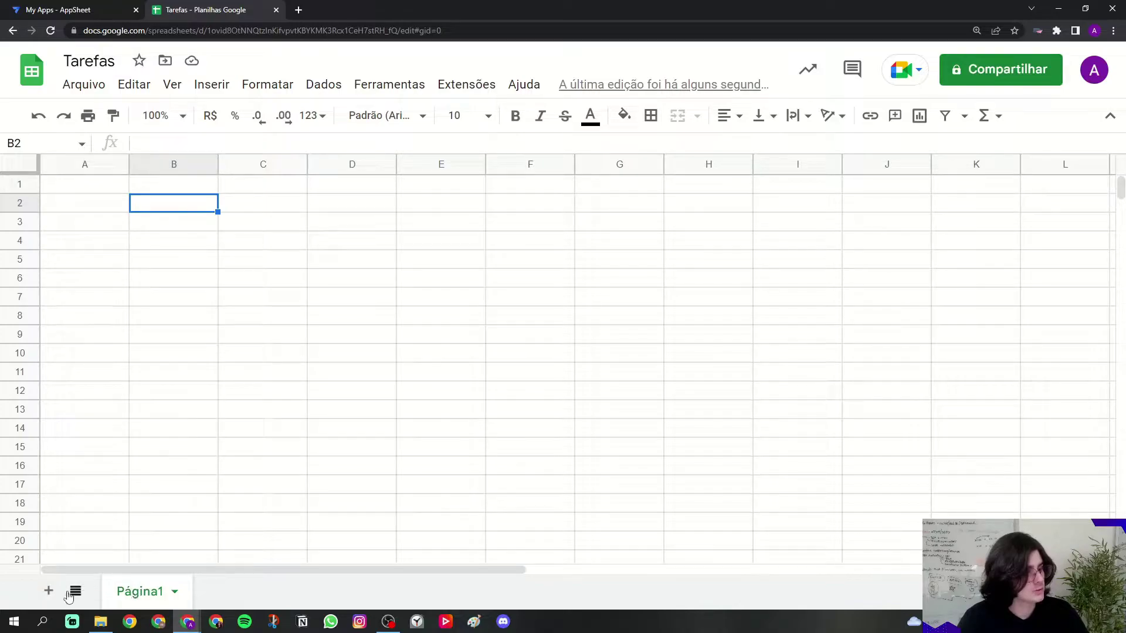
- Add a second sheet to the spreadsheet and rename the first sheet Tarefa
{"action": "left_click", "coordinate": [49, 591]}
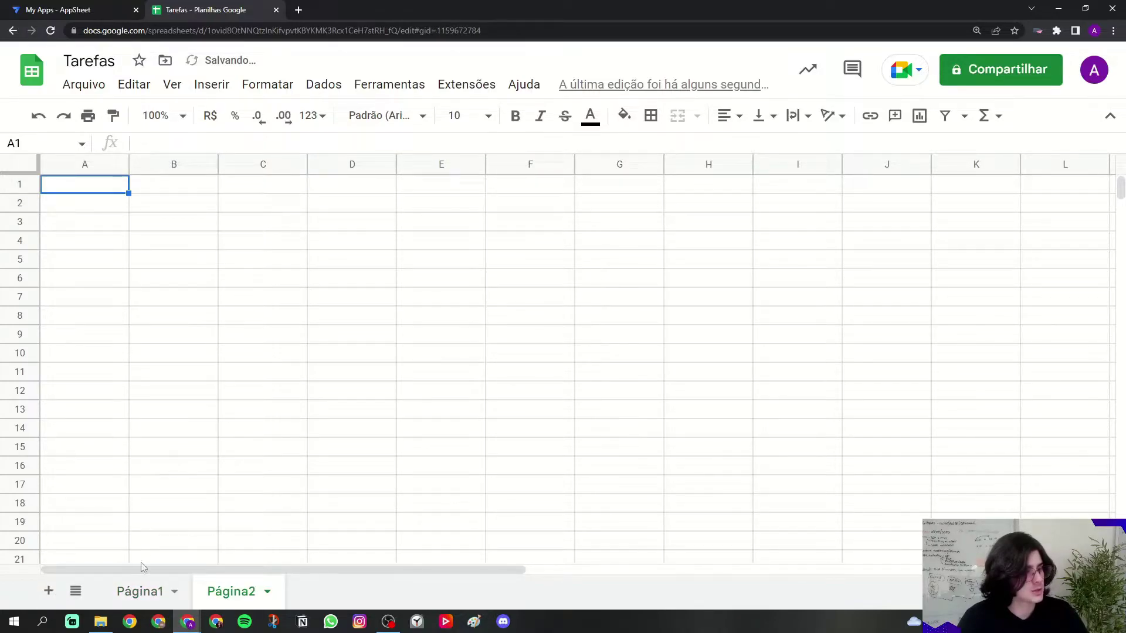
{"action": "right_click", "coordinate": [160, 591]}
{"action": "left_click", "coordinate": [151, 386]}
{"action": "key", "text": "Caps_Lock"}
{"action": "type", "text": "T"}
{"action": "key", "text": "Caps_Lock"}
{"action": "type", "text": "arefa"}
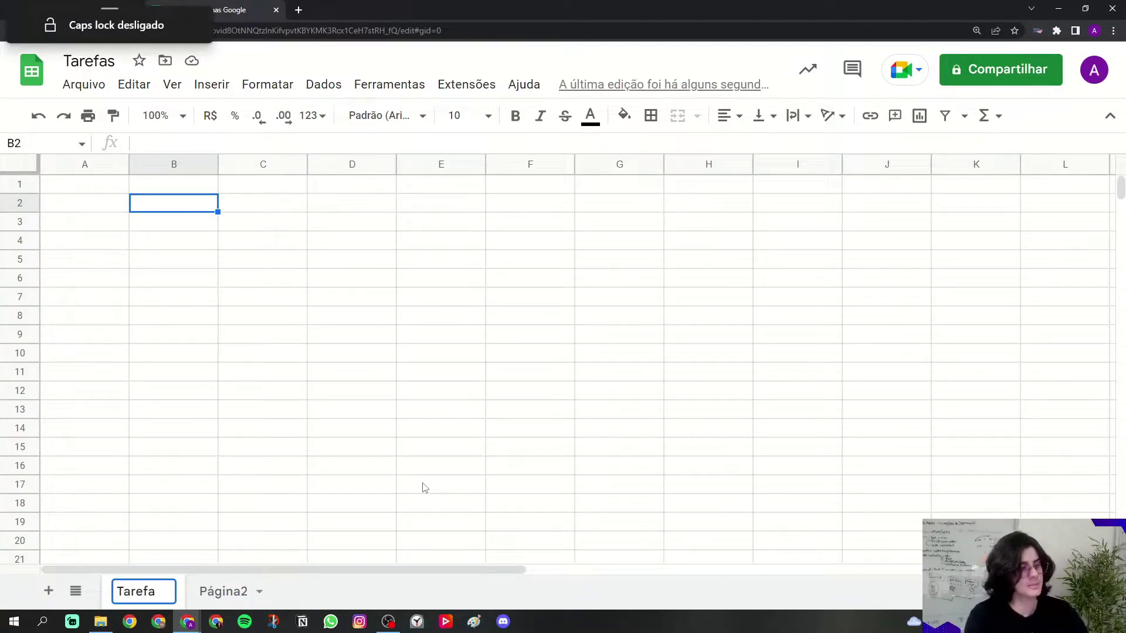
{"action": "left_click", "coordinate": [294, 479]}
- Rename the second sheet, Página2, as Detalhe
{"action": "right_click", "coordinate": [231, 589]}
{"action": "left_click", "coordinate": [249, 380]}
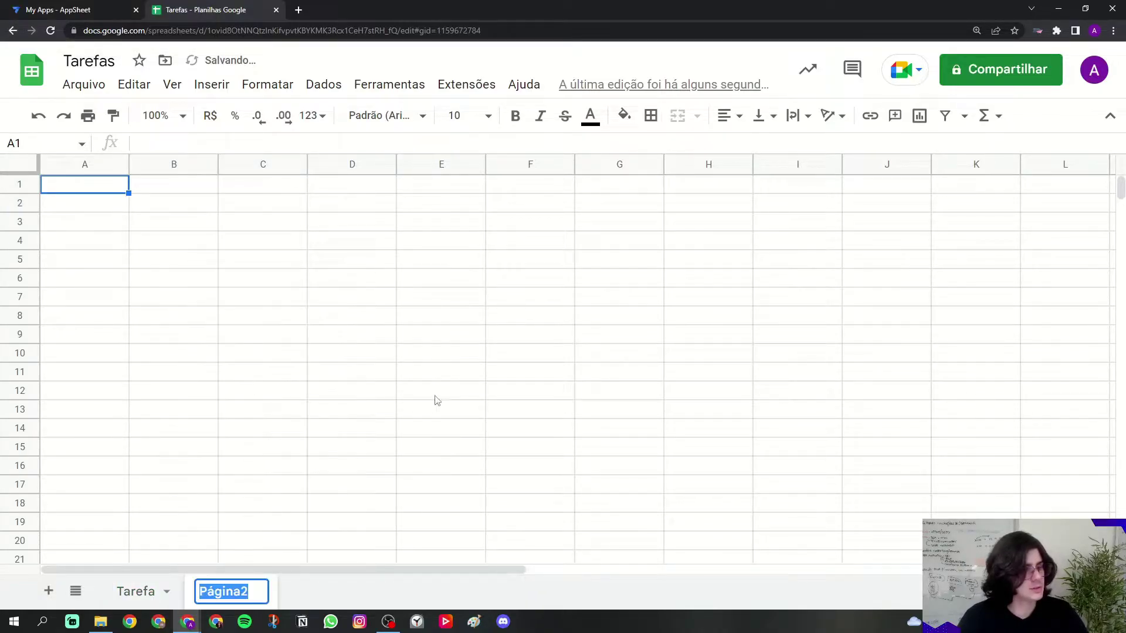
{"action": "key", "text": "Caps_Lock"}
{"action": "type", "text": "E"}
{"action": "key", "text": "BackSpace"}
{"action": "type", "text": "D"}
{"action": "key", "text": "Caps_Lock"}
{"action": "type", "text": "etalhe"}
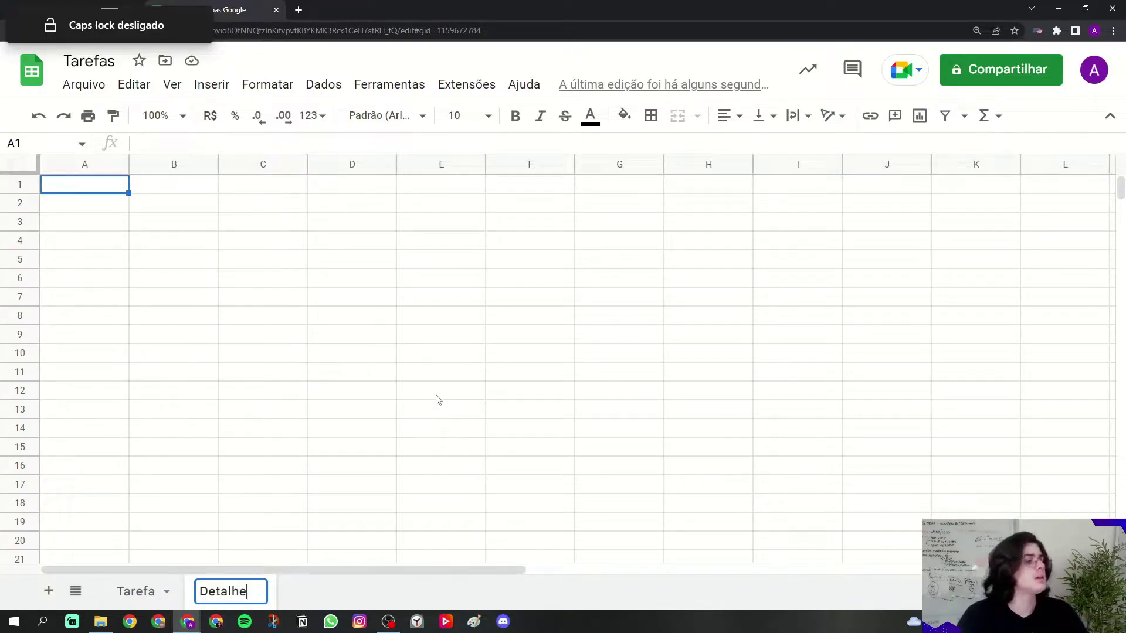
{"action": "left_click", "coordinate": [438, 400]}
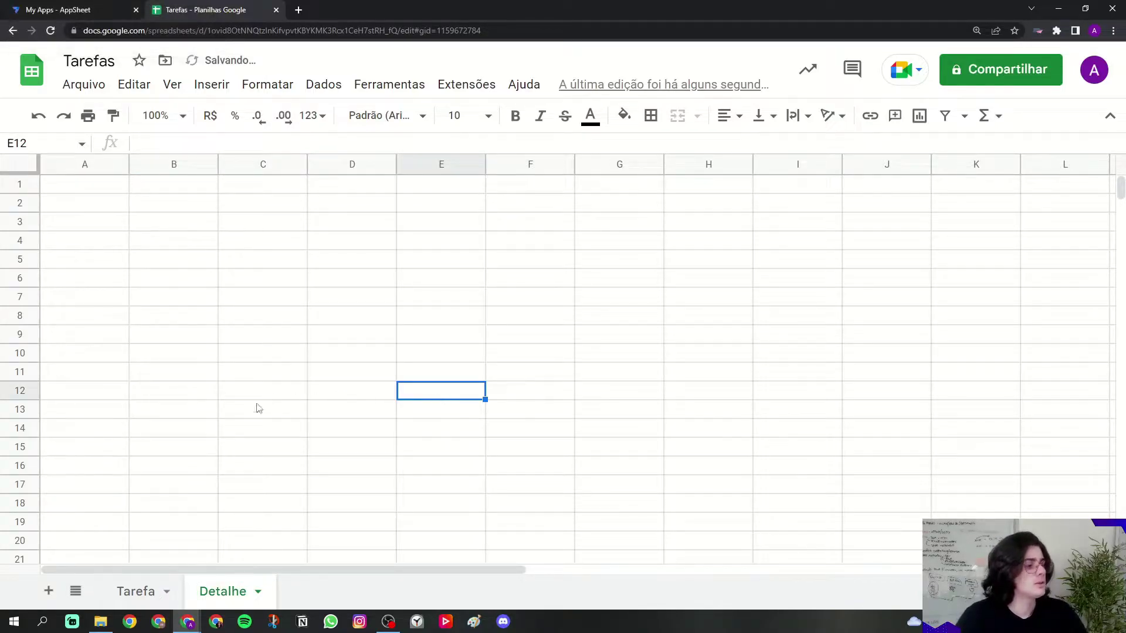
- Go to the Tarefa sheet and select the empty header range A1:G1
{"action": "left_click", "coordinate": [142, 588]}
{"action": "left_click_drag", "start_coordinate": [78, 192], "coordinate": [733, 189]}
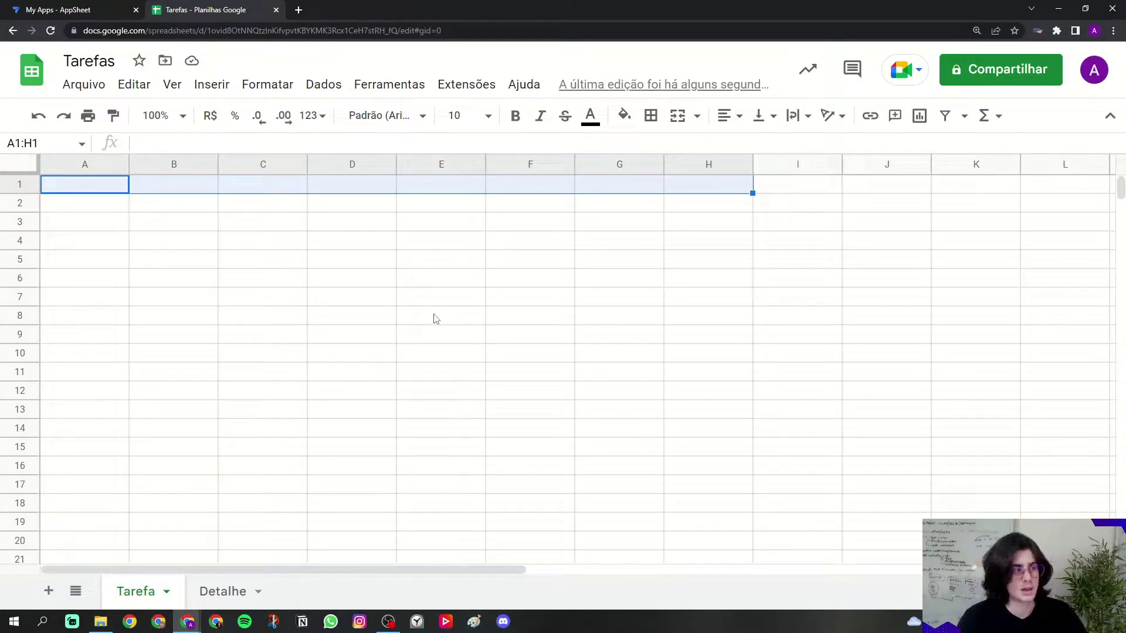
{"action": "left_click", "coordinate": [59, 188]}
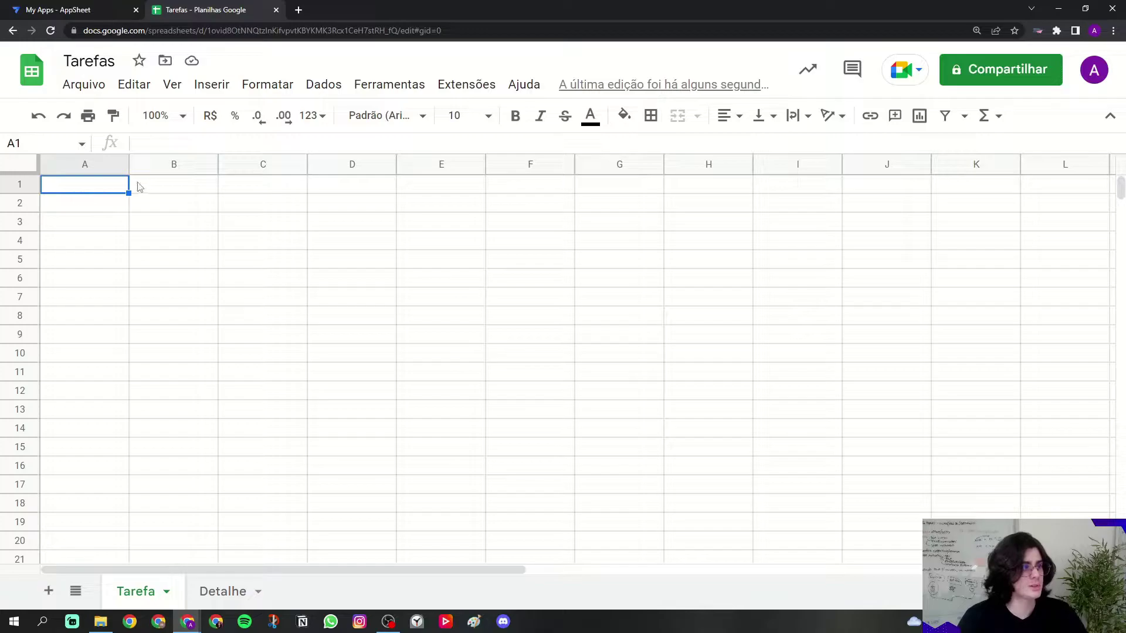
{"action": "left_click_drag", "start_coordinate": [105, 195], "coordinate": [93, 513]}
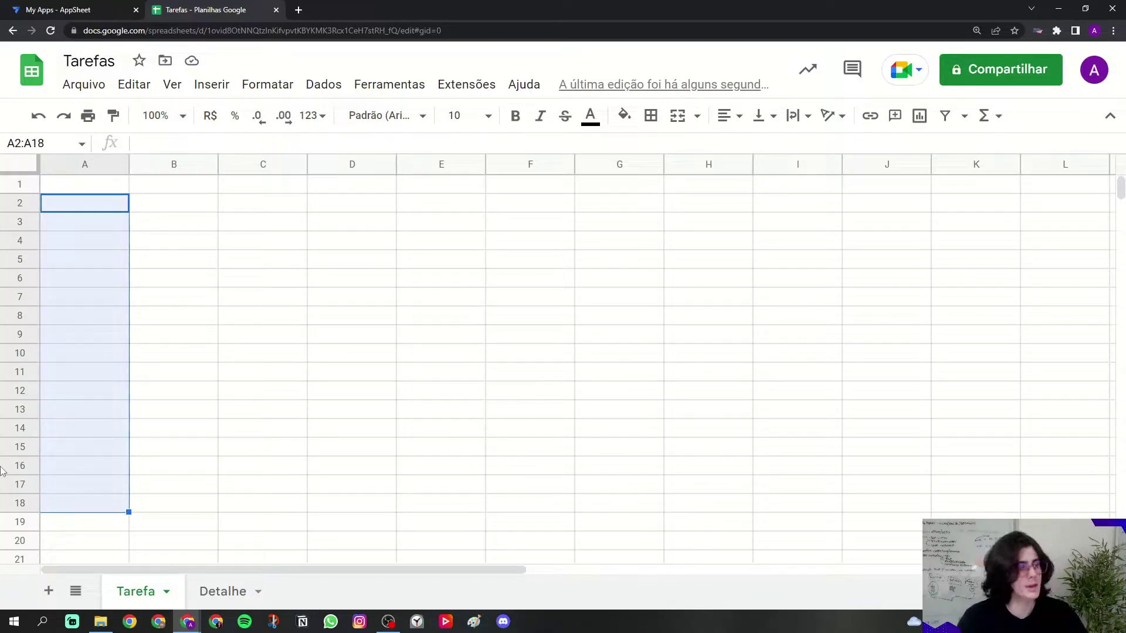
{"action": "left_click_drag", "start_coordinate": [58, 186], "coordinate": [653, 184]}
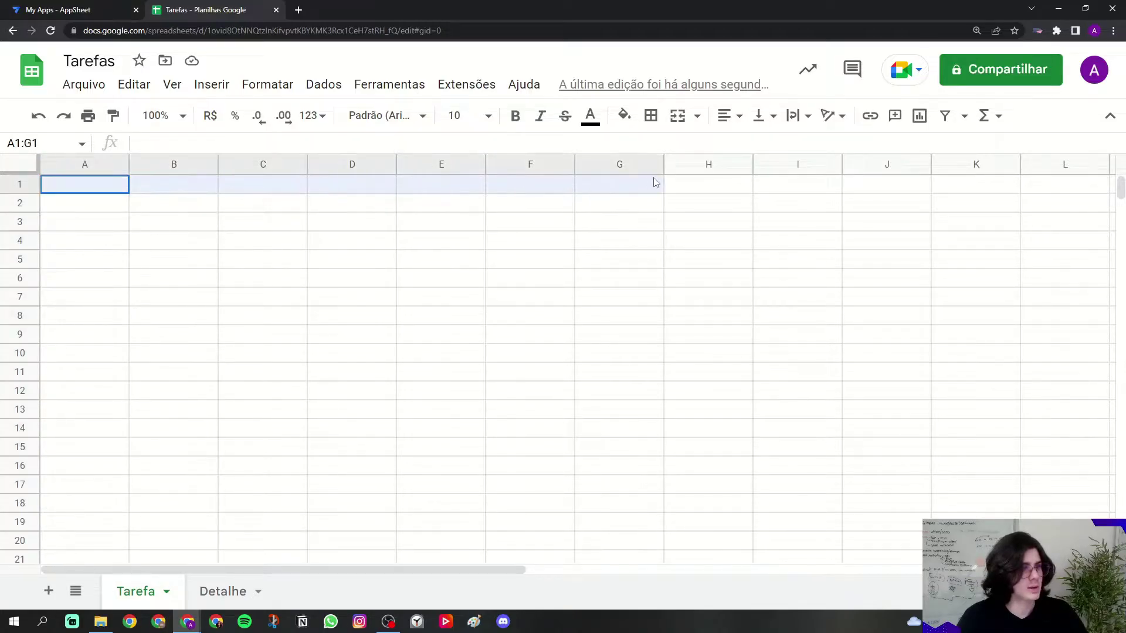
- Enter the column header IdTarefa in cell A1 of the Tarefa sheet
{"action": "left_click", "coordinate": [97, 186]}
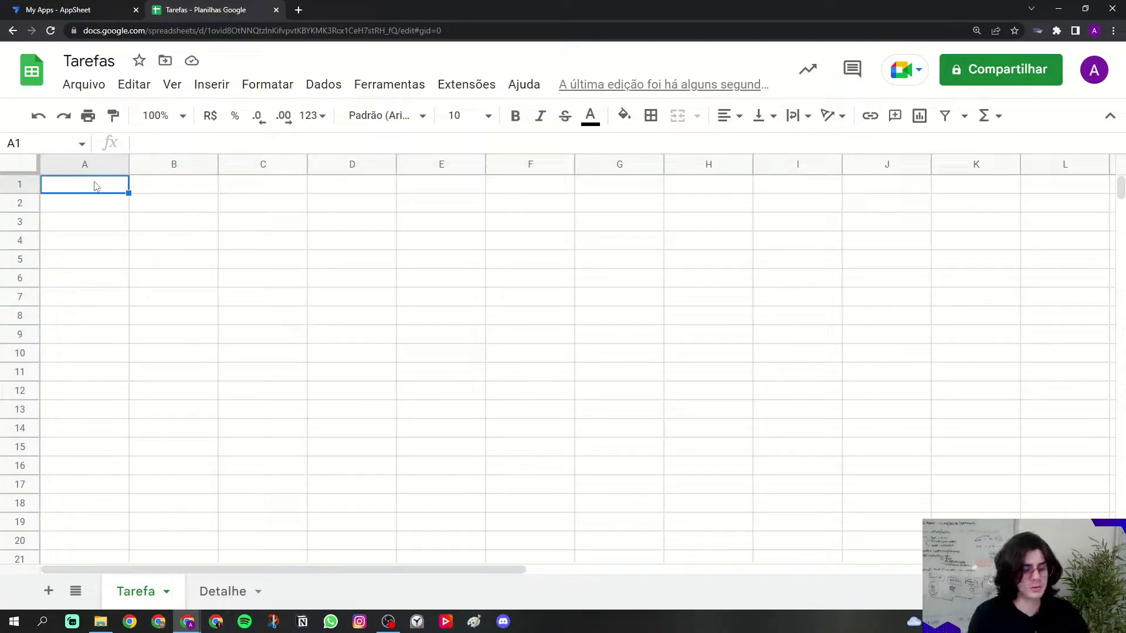
{"action": "key", "text": "Caps_Lock"}
{"action": "type", "text": "I"}
{"action": "key", "text": "Caps_Lock"}
{"action": "type", "text": "d"}
{"action": "key", "text": "Caps_Lock"}
{"action": "type", "text": "T"}
{"action": "key", "text": "Caps_Lock"}
{"action": "type", "text": "arefa"}
{"action": "key", "text": "Tab"}
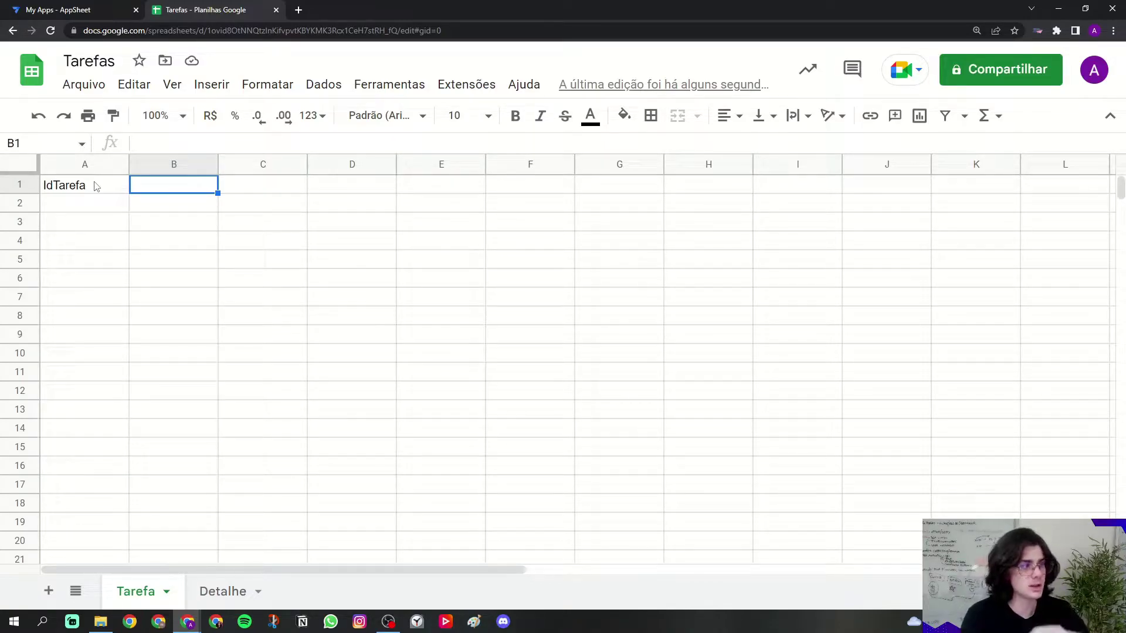
- Enter the headers Titulo in B1 and Urgencia in C1
{"action": "key", "text": "Caps_Lock"}
{"action": "type", "text": "Titulo"}
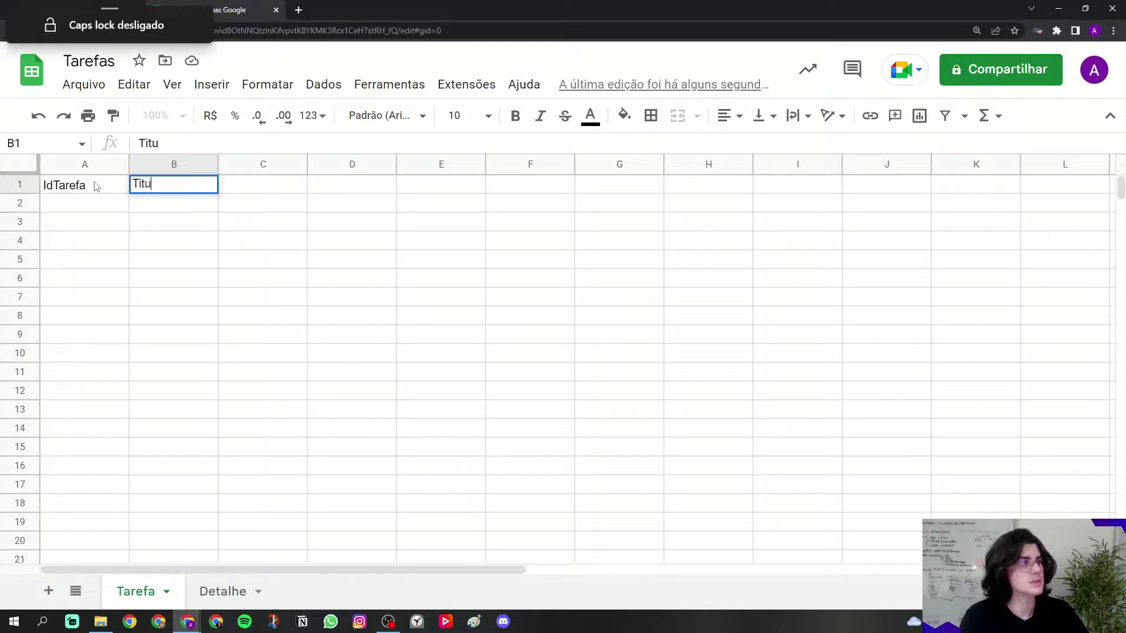
{"action": "key", "text": "Tab"}
{"action": "key", "text": "Caps_Lock"}
{"action": "type", "text": "U"}
{"action": "key", "text": "Caps_Lock"}
{"action": "type", "text": "rgencia"}
{"action": "key", "text": "Tab"}
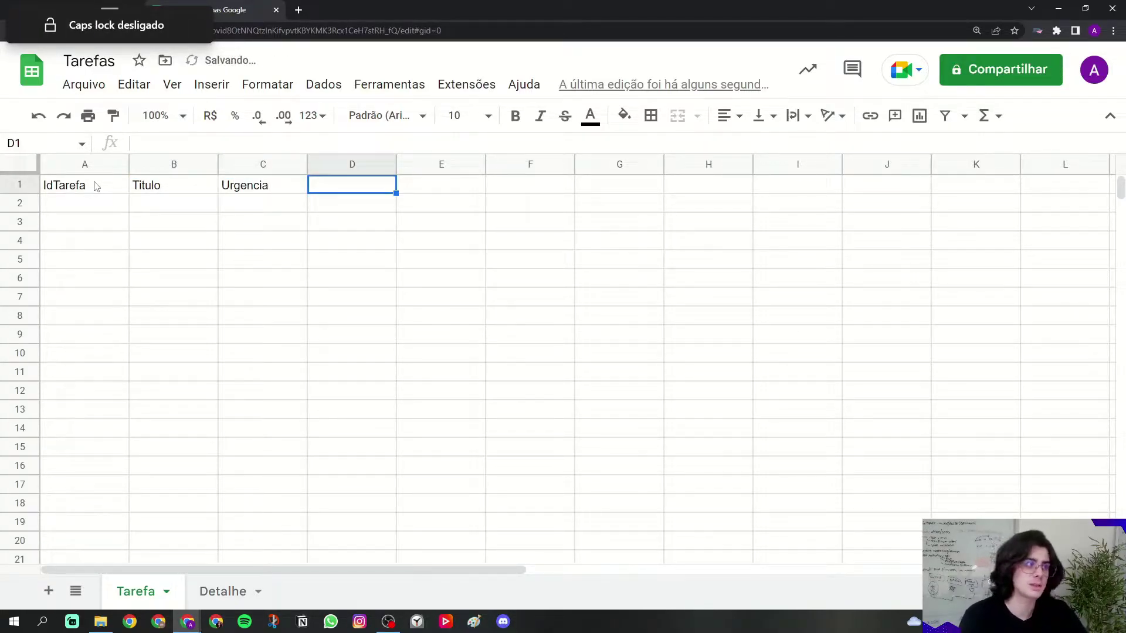
- Enter the header DataFinal in cell D1
{"action": "key", "text": "Caps_Lock"}
{"action": "type", "text": "D"}
{"action": "key", "text": "Caps_Lock"}
{"action": "type", "text": "ata"}
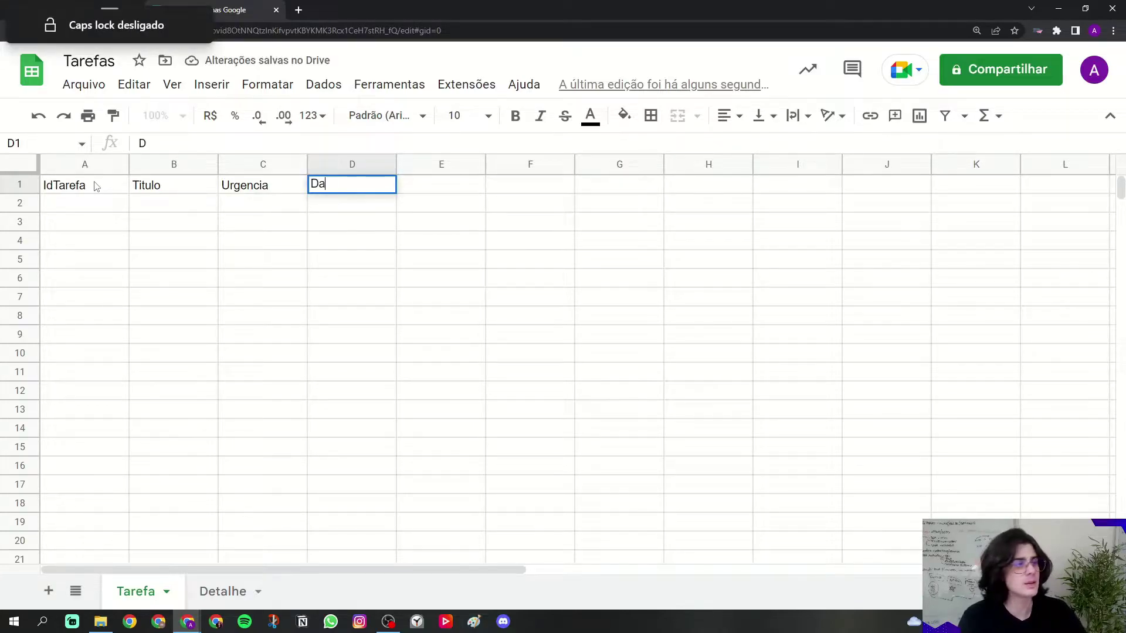
{"action": "key", "text": "Caps_Lock"}
{"action": "type", "text": "F"}
{"action": "key", "text": "Caps_Lock"}
{"action": "type", "text": "inal"}
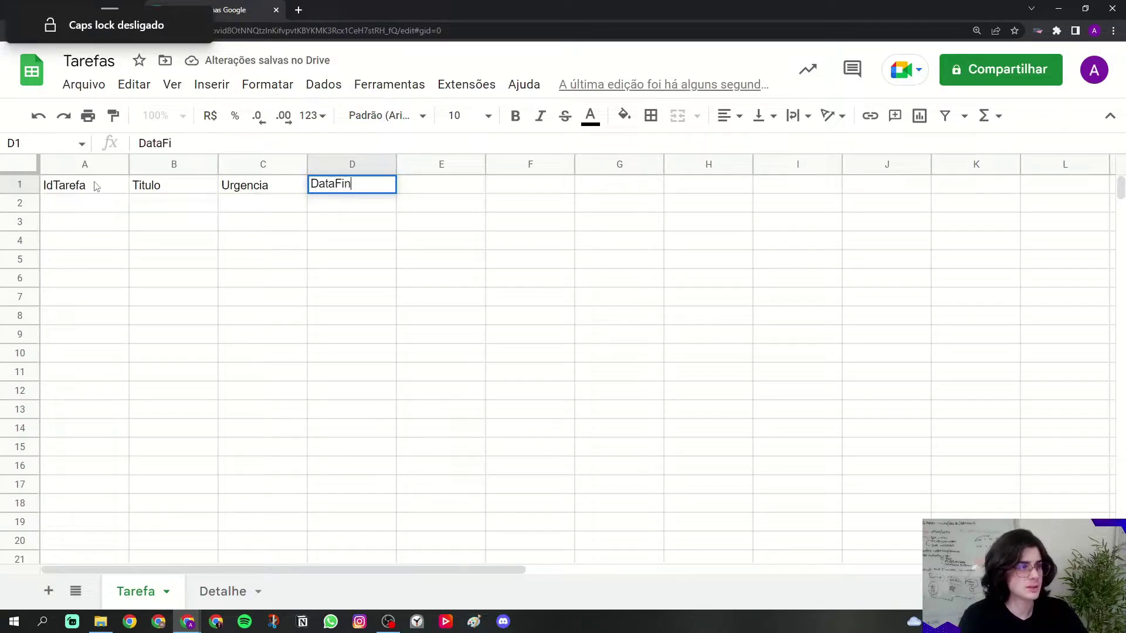
{"action": "key", "text": "Tab"}
- Enter the header HoraFinal in cell E1
{"action": "key", "text": "Caps_Lock"}
{"action": "type", "text": "H"}
{"action": "key", "text": "Caps_Lock"}
{"action": "type", "text": "ora"}
{"action": "key", "text": "Caps_Lock"}
{"action": "type", "text": "F"}
{"action": "key", "text": "Caps_Lock"}
{"action": "type", "text": "inal"}
{"action": "key", "text": "Tab"}
- Enter the headers Status in F1 and Observacao in G1
{"action": "key", "text": "Caps_Lock"}
{"action": "type", "text": "S"}
{"action": "key", "text": "Caps_Lock"}
{"action": "type", "text": "tatus"}
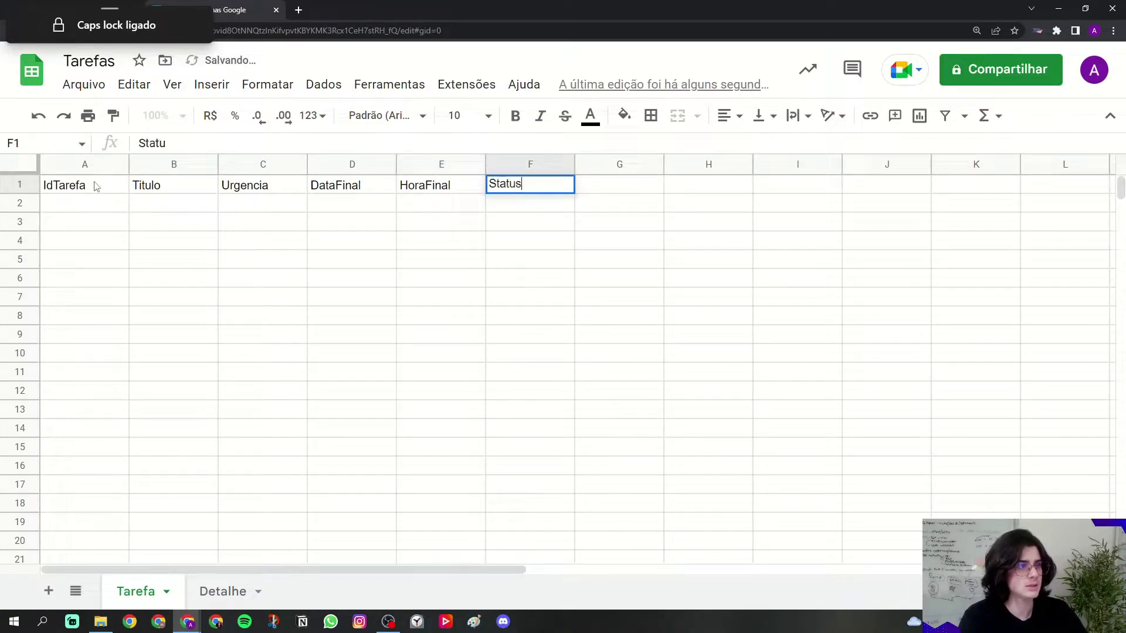
{"action": "key", "text": "Tab"}
{"action": "key", "text": "Caps_Lock"}
{"action": "type", "text": "O"}
{"action": "key", "text": "Caps_Lock"}
{"action": "type", "text": "bservacao"}
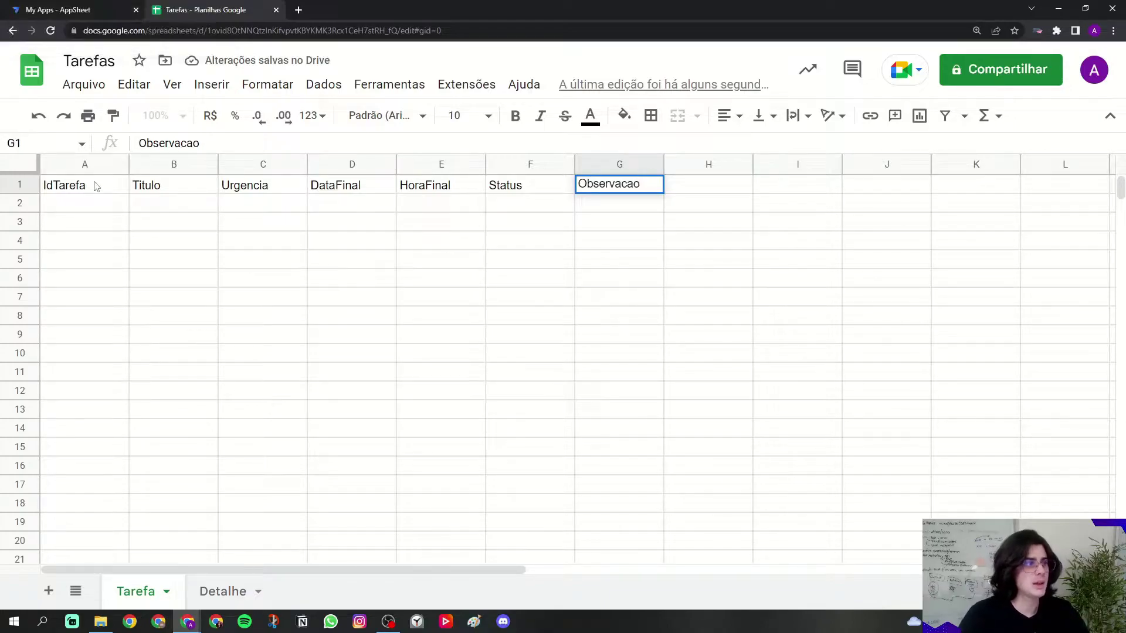
{"action": "left_click_drag", "start_coordinate": [96, 186], "coordinate": [585, 193]}
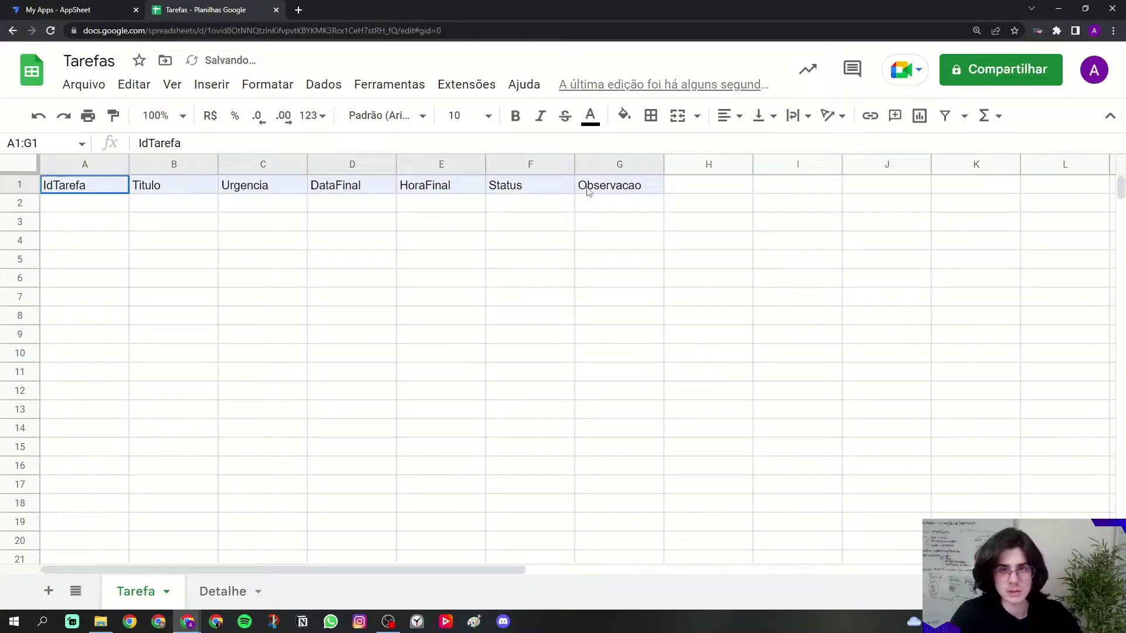
{"action": "double_click", "coordinate": [144, 188]}
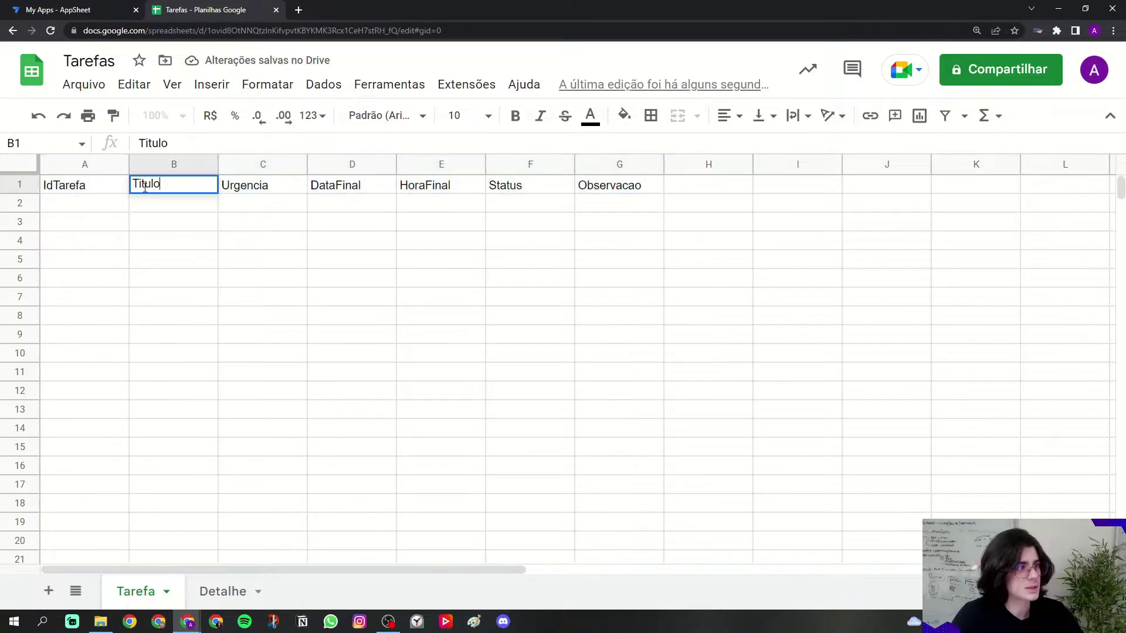
{"action": "double_click", "coordinate": [336, 189]}
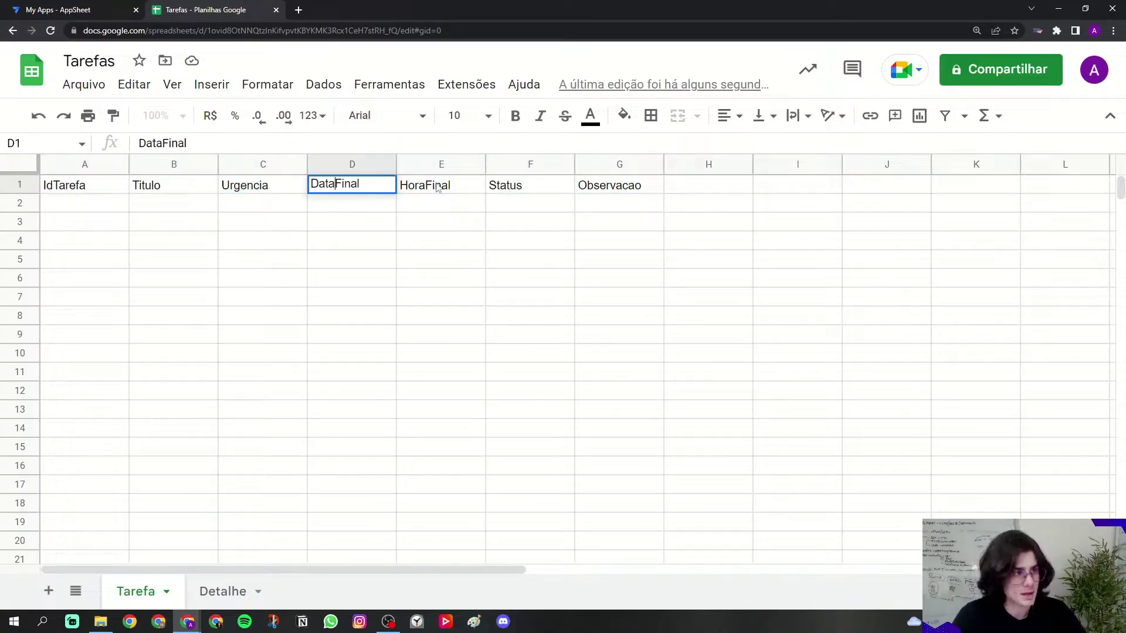
{"action": "left_click_drag", "start_coordinate": [337, 184], "coordinate": [342, 185]}
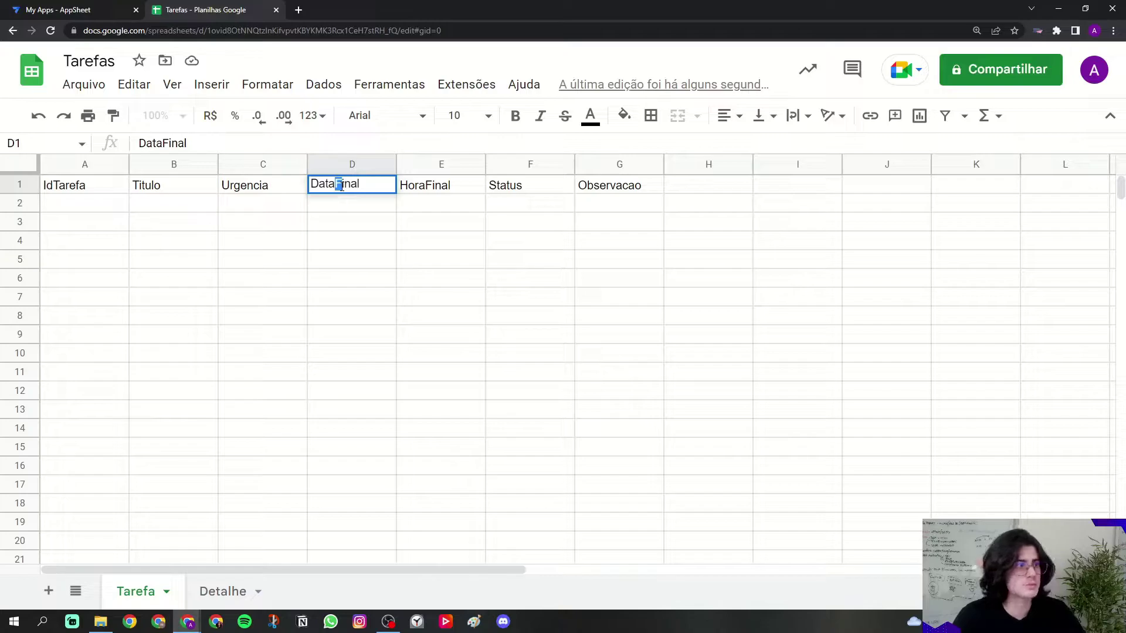
{"action": "left_click_drag", "start_coordinate": [317, 185], "coordinate": [368, 184]}
{"action": "left_click", "coordinate": [366, 183]}
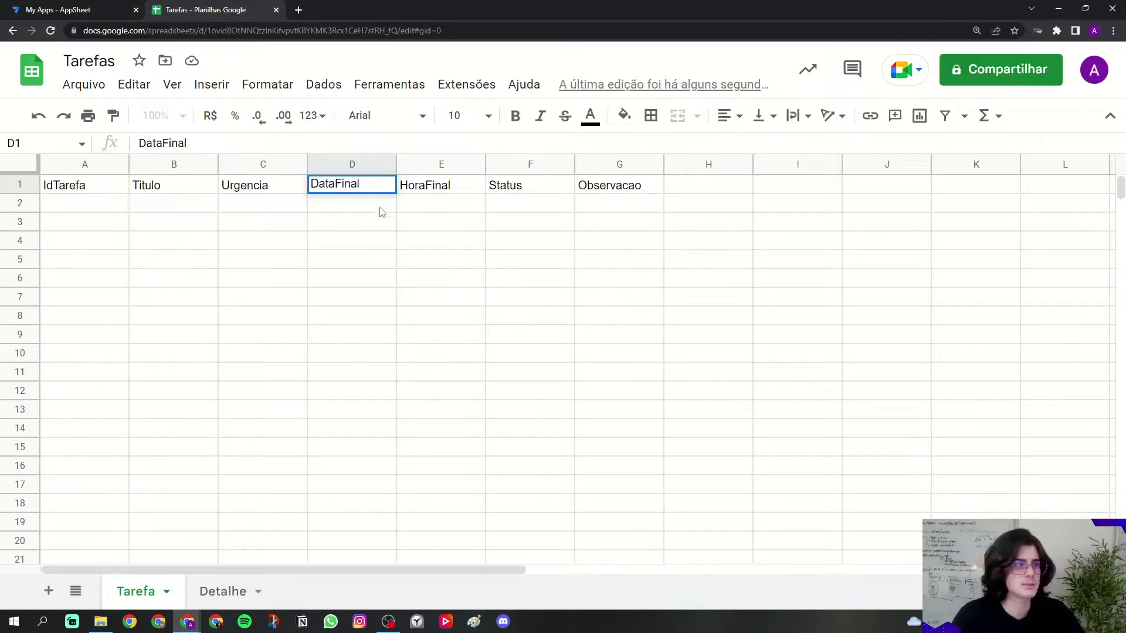
{"action": "left_click", "coordinate": [633, 193]}
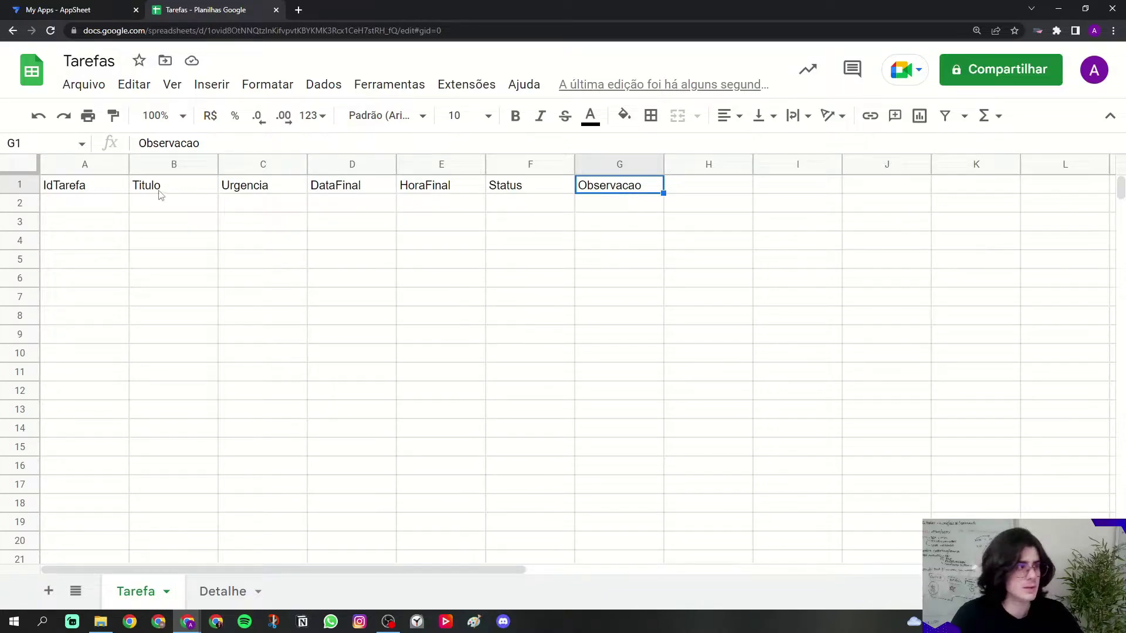
{"action": "left_click_drag", "start_coordinate": [107, 194], "coordinate": [586, 186]}
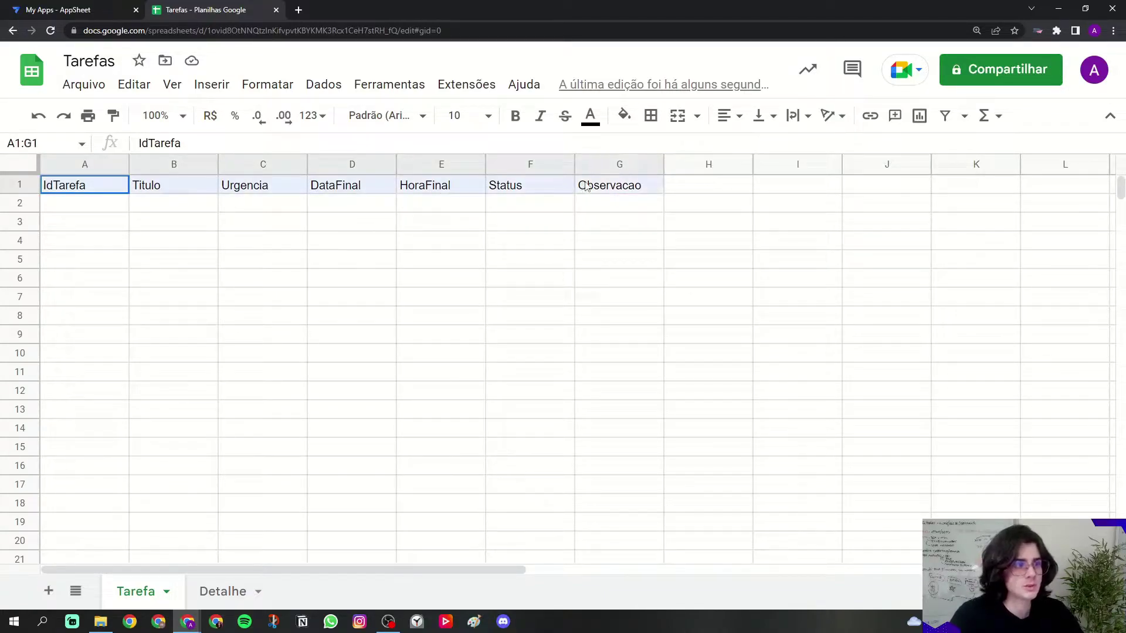
{"action": "left_click", "coordinate": [588, 186]}
- Format the header cells A1:G1 with bold white text on a black fill
{"action": "left_click_drag", "start_coordinate": [101, 193], "coordinate": [587, 191]}
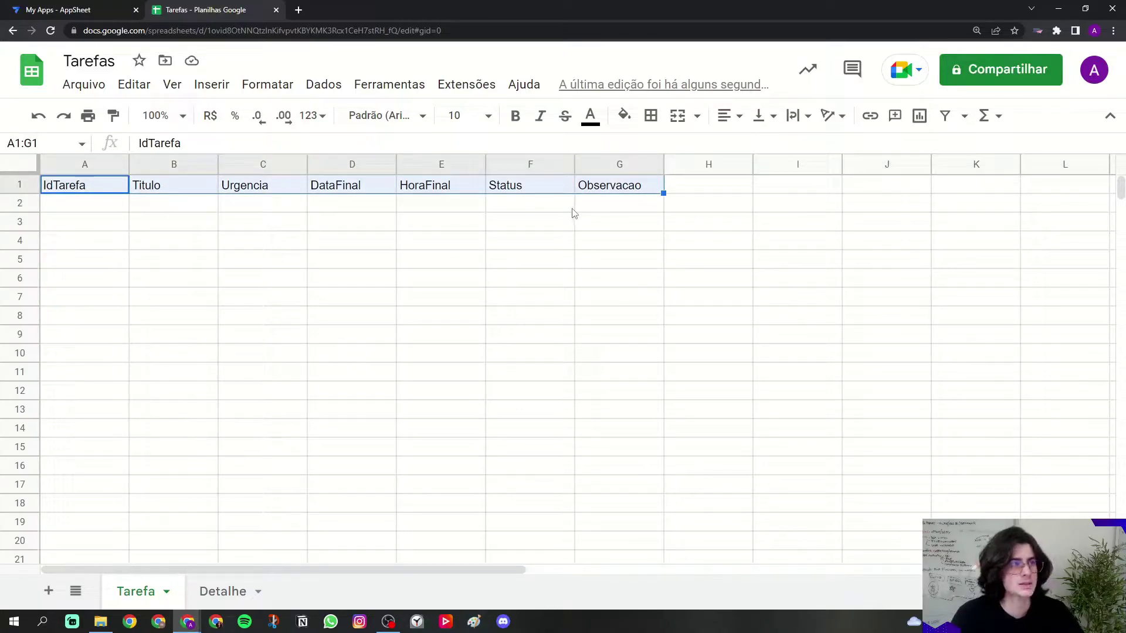
{"action": "left_click", "coordinate": [516, 116]}
{"action": "left_click", "coordinate": [590, 115]}
{"action": "left_click", "coordinate": [767, 175]}
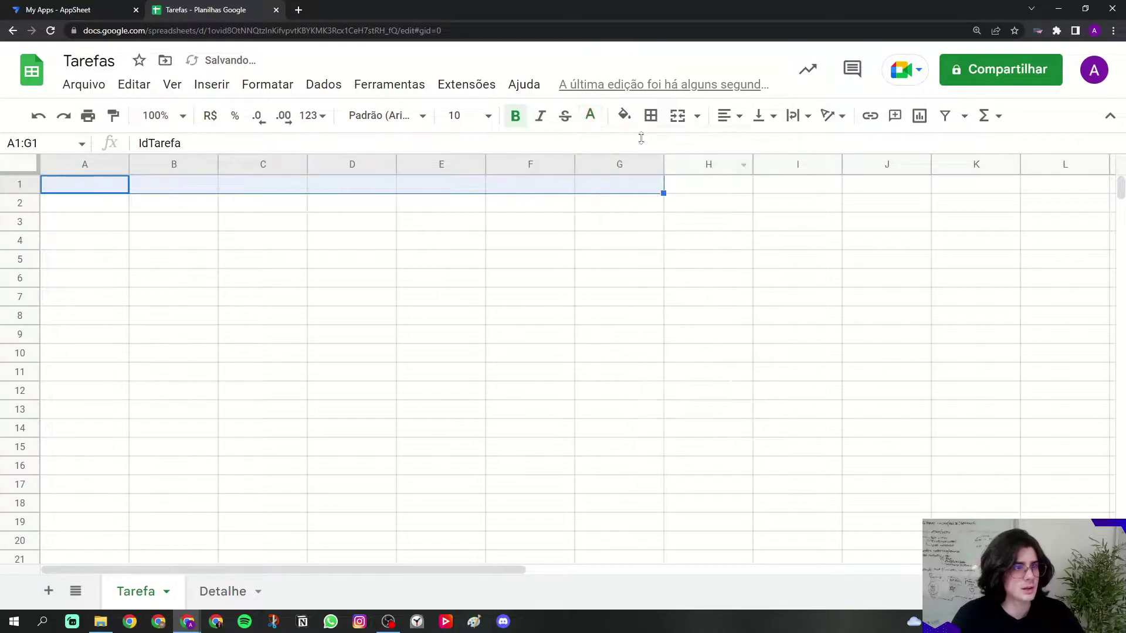
{"action": "left_click", "coordinate": [624, 116]}
{"action": "left_click", "coordinate": [627, 173]}
- Delete all empty columns from H to the end of the Tarefa sheet
{"action": "left_click", "coordinate": [694, 167]}
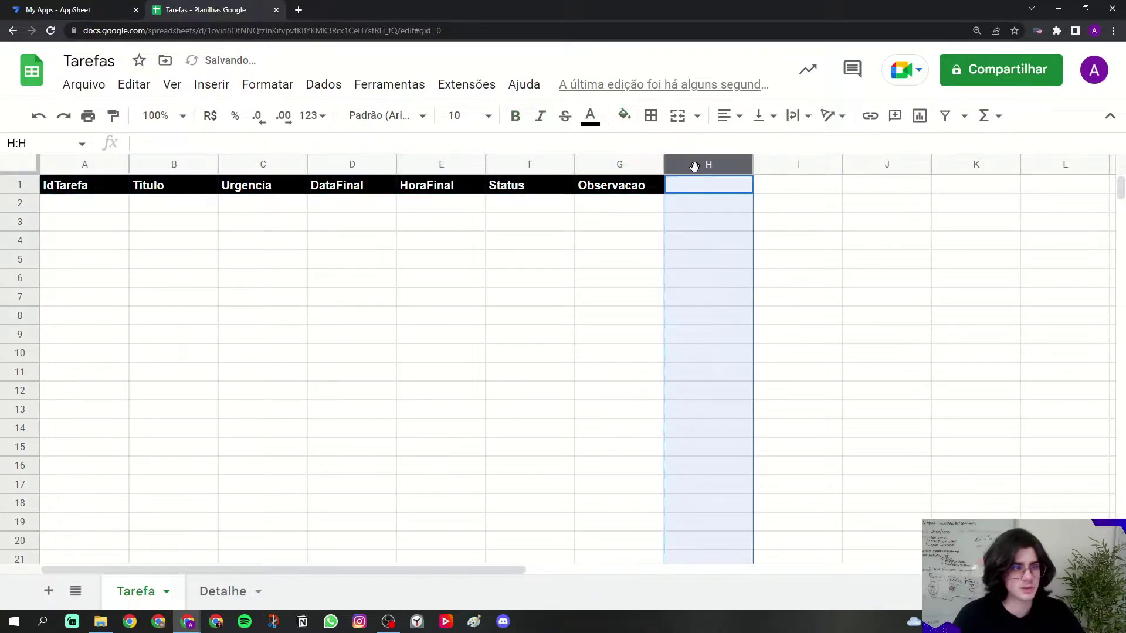
{"action": "key", "text": "ctrl+shift+Right"}
{"action": "right_click", "coordinate": [694, 166]}
{"action": "left_click", "coordinate": [783, 318]}
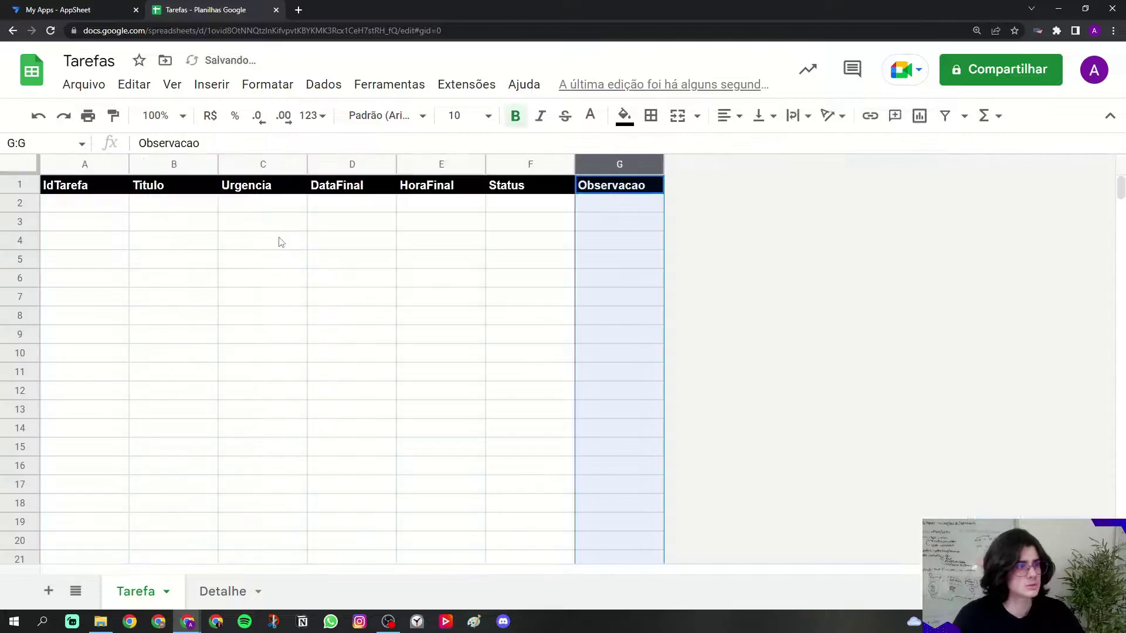
- Delete rows 9 to 1000 from the Tarefa sheet
{"action": "left_click", "coordinate": [277, 240]}
{"action": "left_click", "coordinate": [19, 333]}
{"action": "key", "text": "ctrl+shift+Down"}
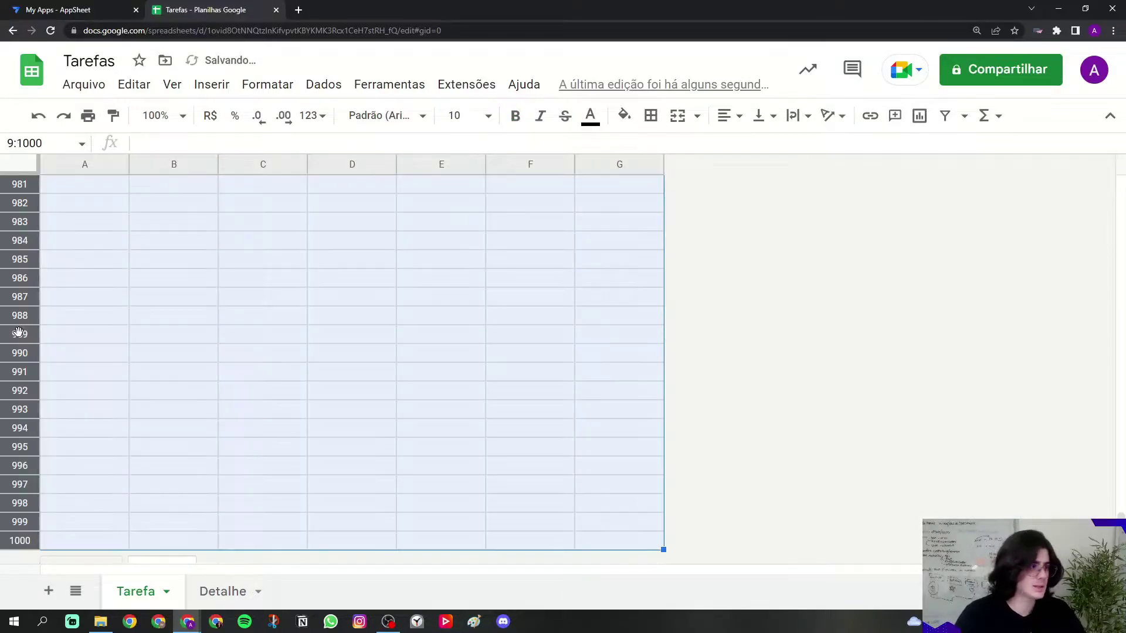
{"action": "right_click", "coordinate": [18, 333]}
{"action": "left_click", "coordinate": [76, 390]}
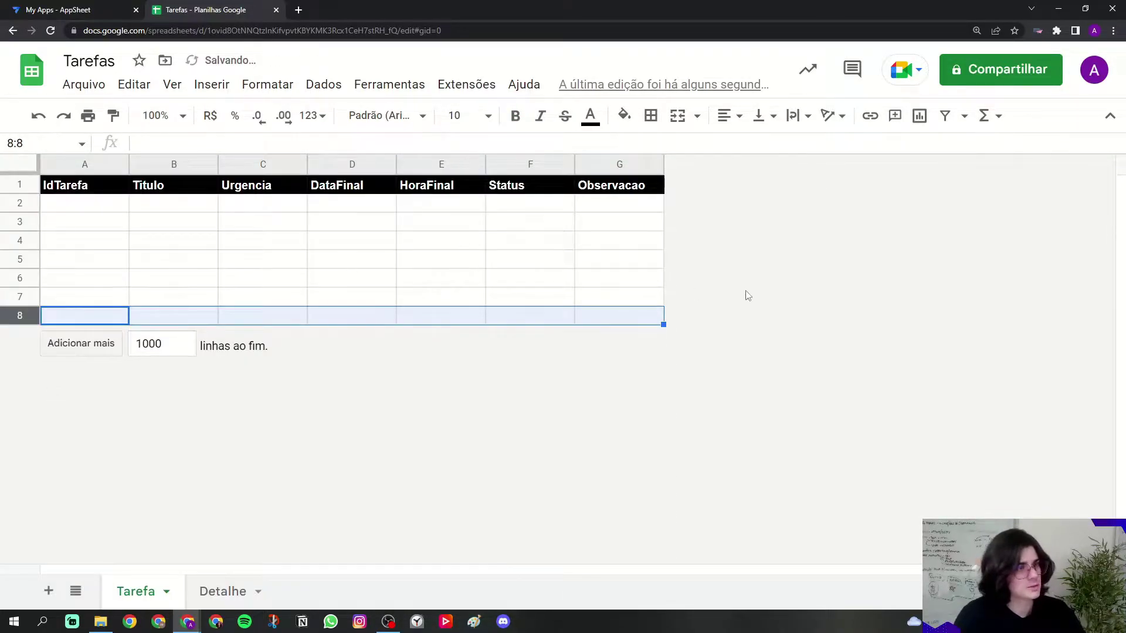
{"action": "left_click", "coordinate": [622, 278]}
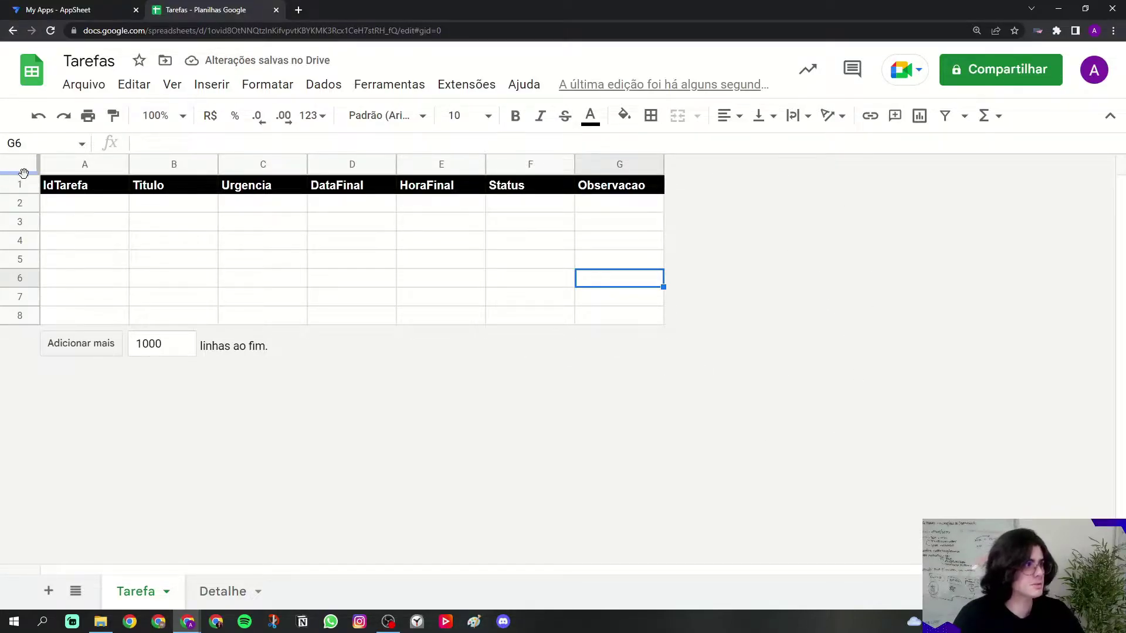
- Freeze the header row of the Tarefa sheet
{"action": "left_click_drag", "start_coordinate": [23, 172], "coordinate": [21, 196]}
{"action": "left_click", "coordinate": [239, 244]}
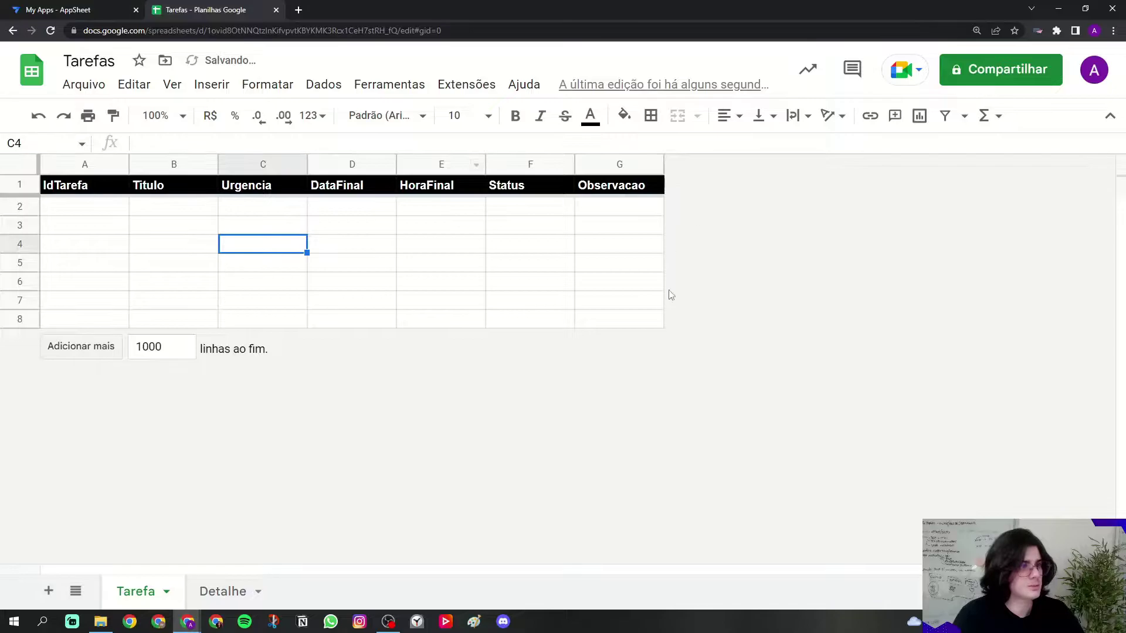
{"action": "key", "text": "Right"}
{"action": "key", "text": "Right"}
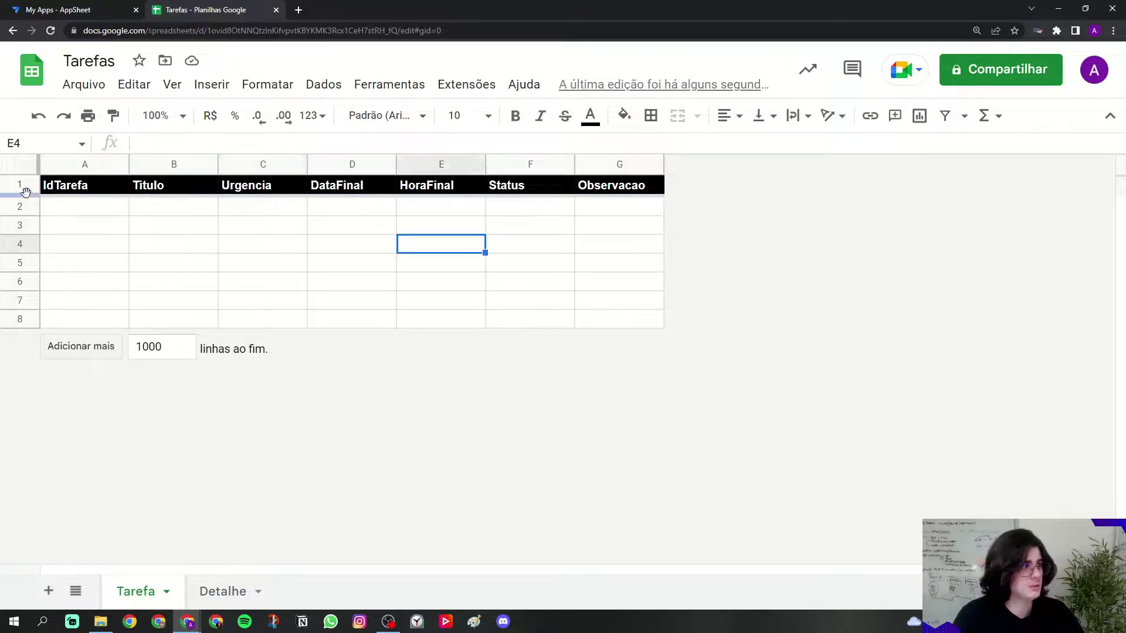
{"action": "key", "text": "Left"}
{"action": "key", "text": "Left"}
{"action": "key", "text": "Left"}
{"action": "key", "text": "Up"}
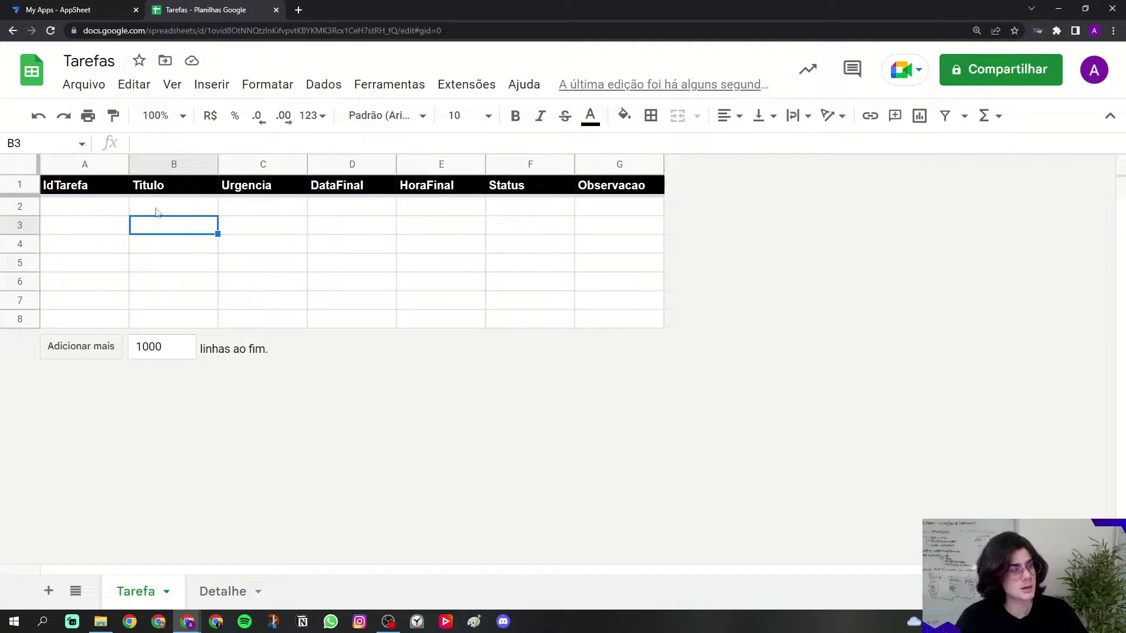
{"action": "left_click_drag", "start_coordinate": [126, 208], "coordinate": [618, 311]}
{"action": "left_click", "coordinate": [191, 259]}
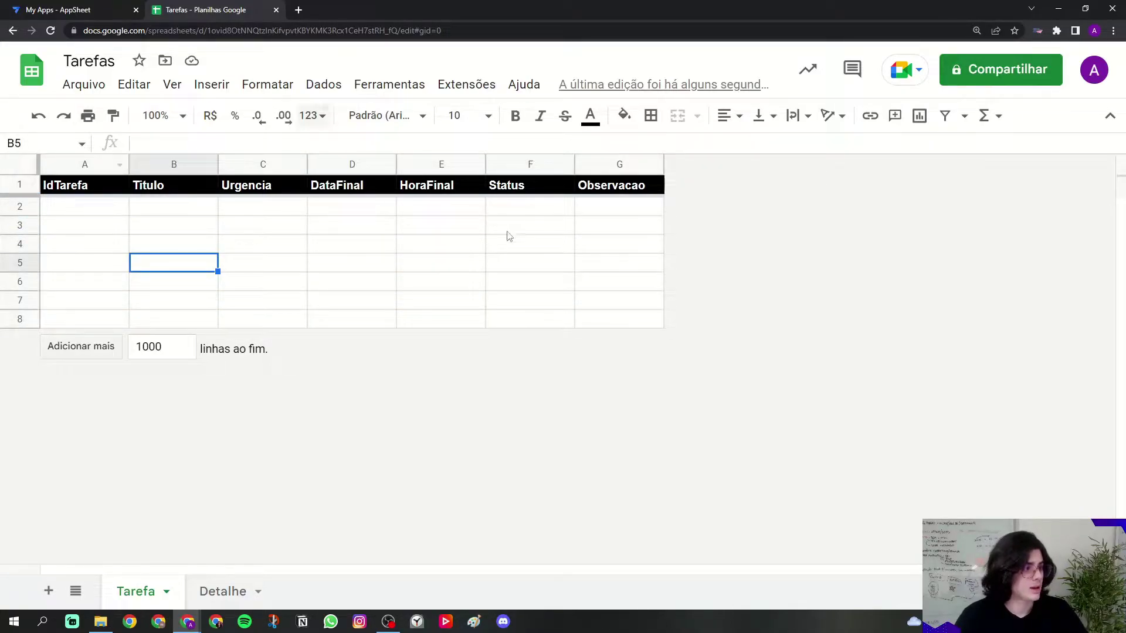
- Copy the header cells A1:G1 of the Tarefa sheet into row 1 of the Detalhe sheet, starting at A1
{"action": "left_click_drag", "start_coordinate": [107, 193], "coordinate": [600, 196]}
{"action": "key", "text": "ctrl+c"}
{"action": "left_click", "coordinate": [433, 266]}
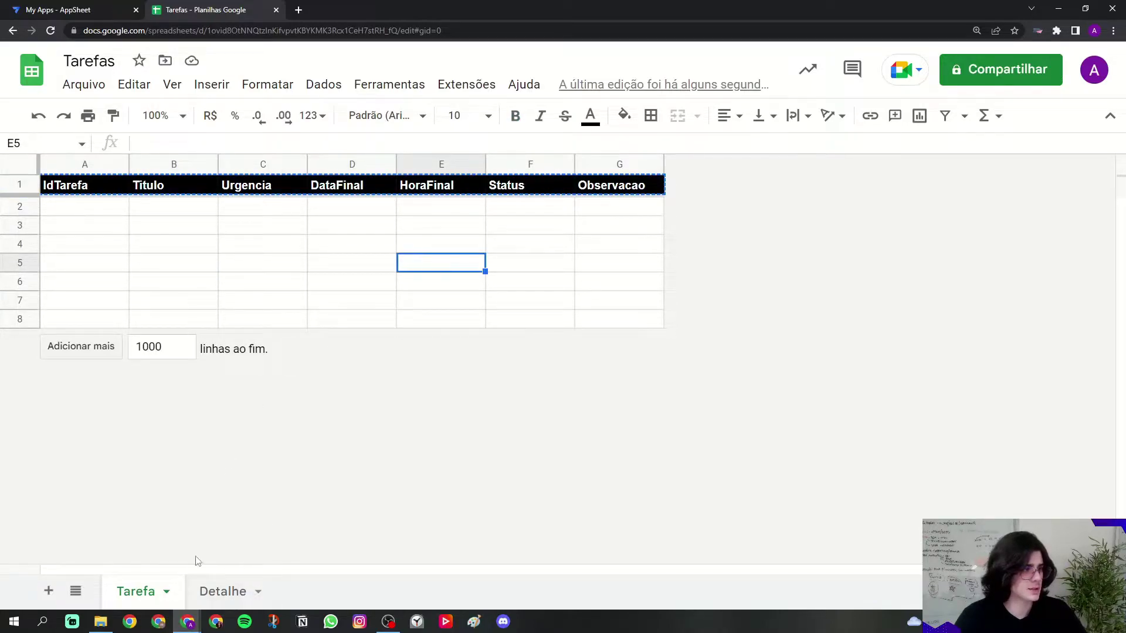
{"action": "left_click", "coordinate": [220, 590]}
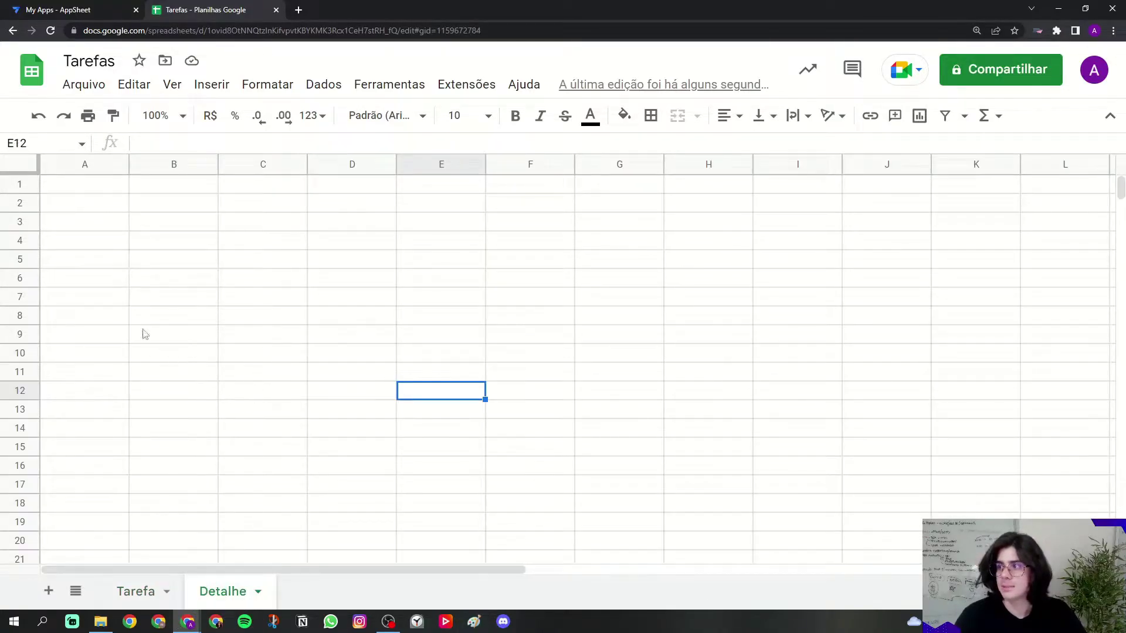
{"action": "left_click", "coordinate": [117, 187]}
{"action": "key", "text": "ctrl+v"}
- Clear the pasted header text from cells A1:G1 of the Detalhe sheet
{"action": "left_click_drag", "start_coordinate": [117, 191], "coordinate": [537, 189]}
{"action": "key", "text": "ctrl+z"}
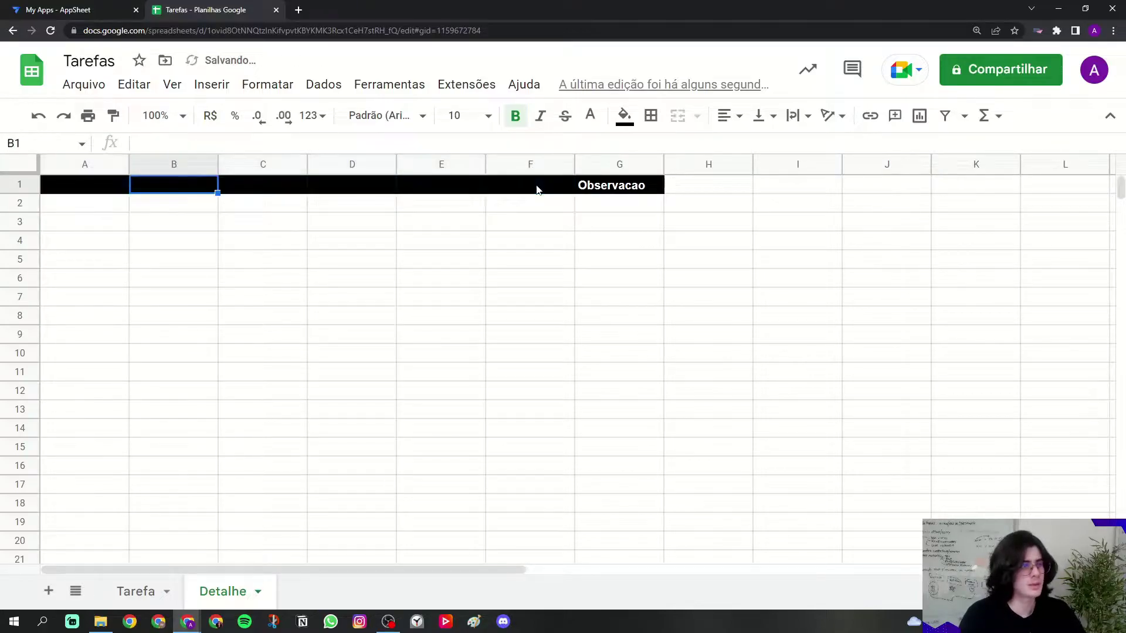
{"action": "key", "text": "ctrl+z"}
{"action": "left_click_drag", "start_coordinate": [106, 189], "coordinate": [428, 192]}
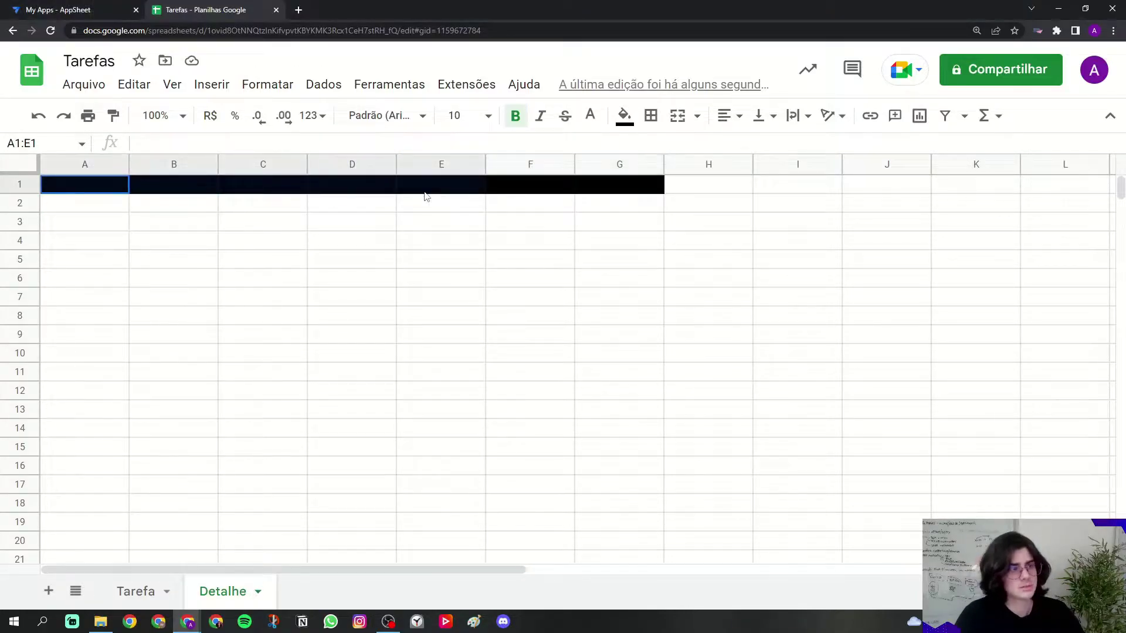
{"action": "left_click", "coordinate": [344, 191]}
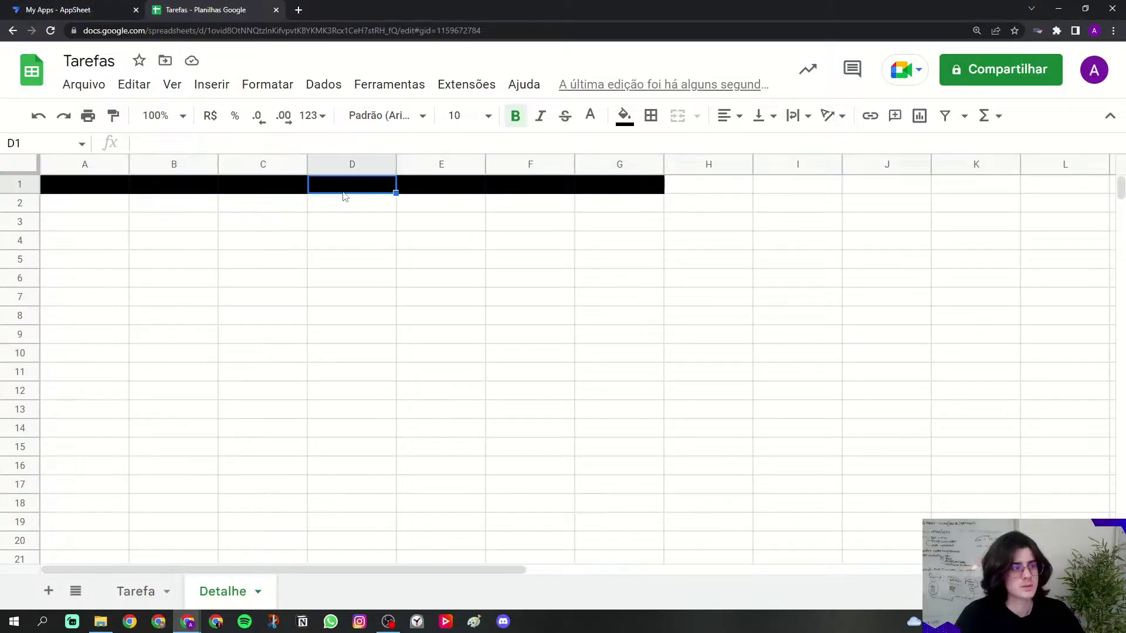
- Enter the headers IdDetalhe in A1 and Tarefa in B1 of the Detalhe sheet
{"action": "left_click", "coordinate": [64, 187]}
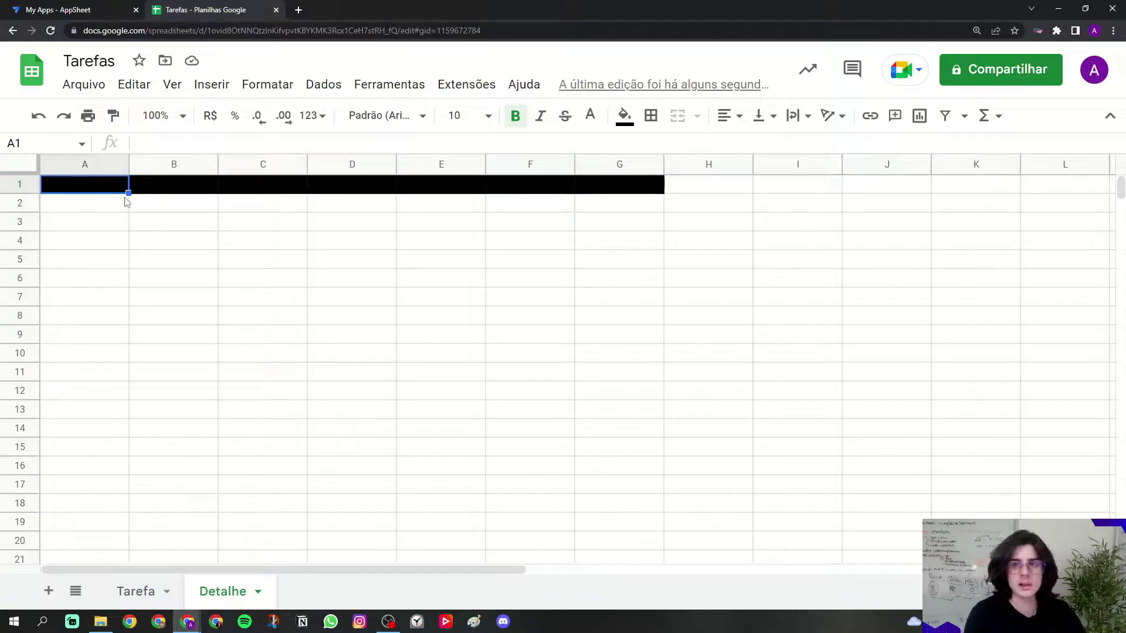
{"action": "type", "text": "IdDetalhe"}
{"action": "key", "text": "Tab"}
{"action": "key", "text": "Caps_Lock"}
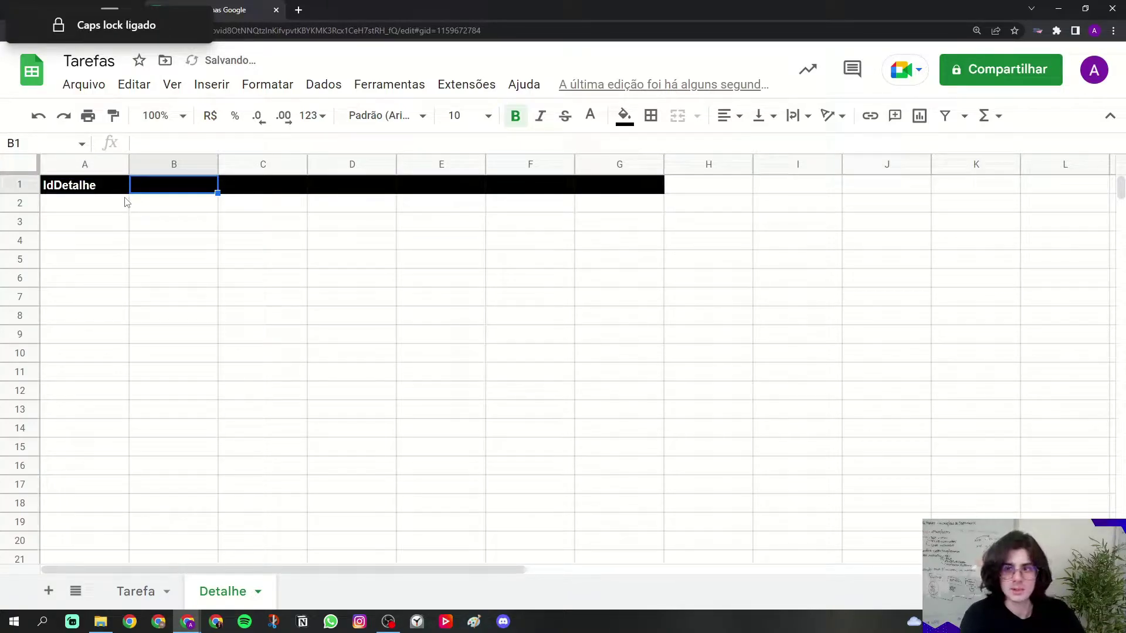
{"action": "type", "text": "T"}
{"action": "key", "text": "Caps_Lock"}
{"action": "type", "text": "arefa"}
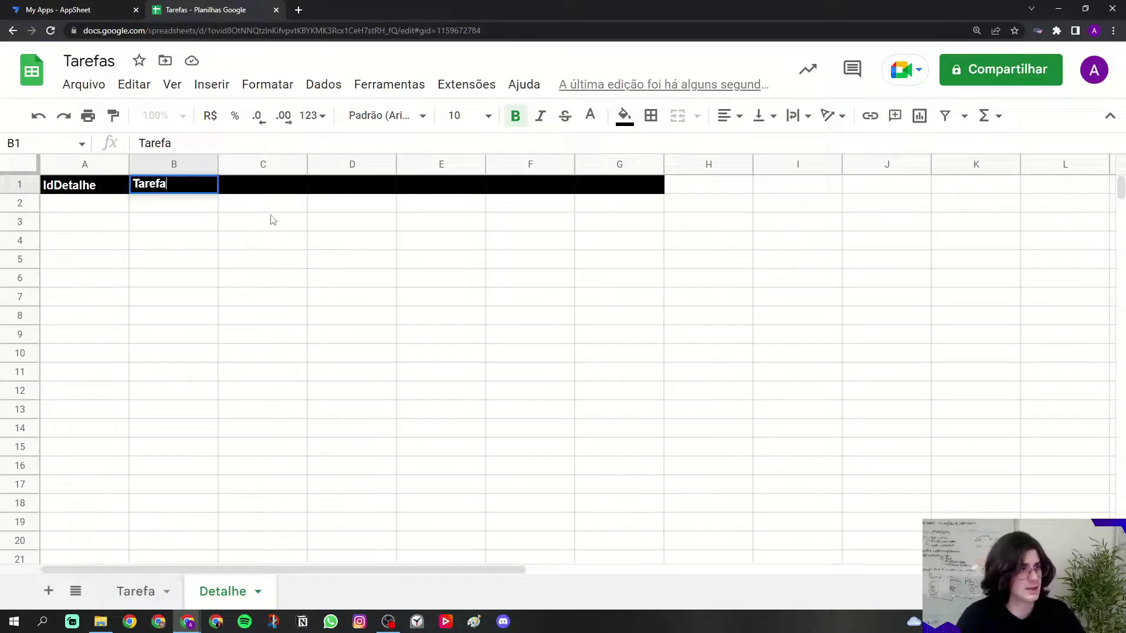
- Enter the headers Descricao in C1 and Status in D1 of the Detalhe sheet
{"action": "left_click", "coordinate": [263, 190]}
{"action": "type", "text": "Descricao"}
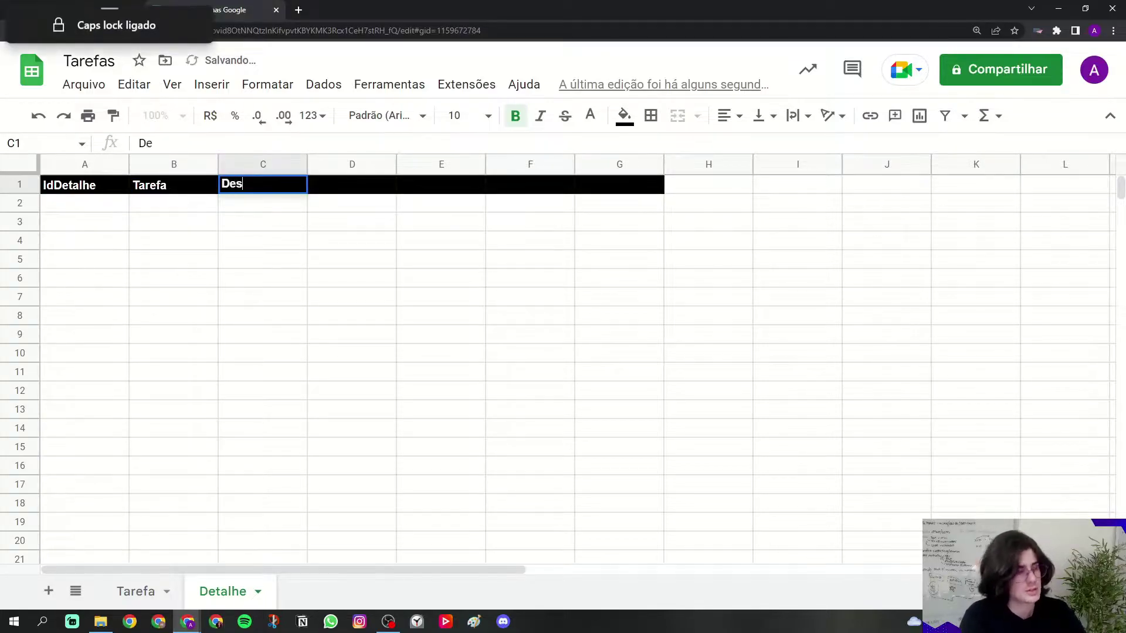
{"action": "key", "text": "Tab"}
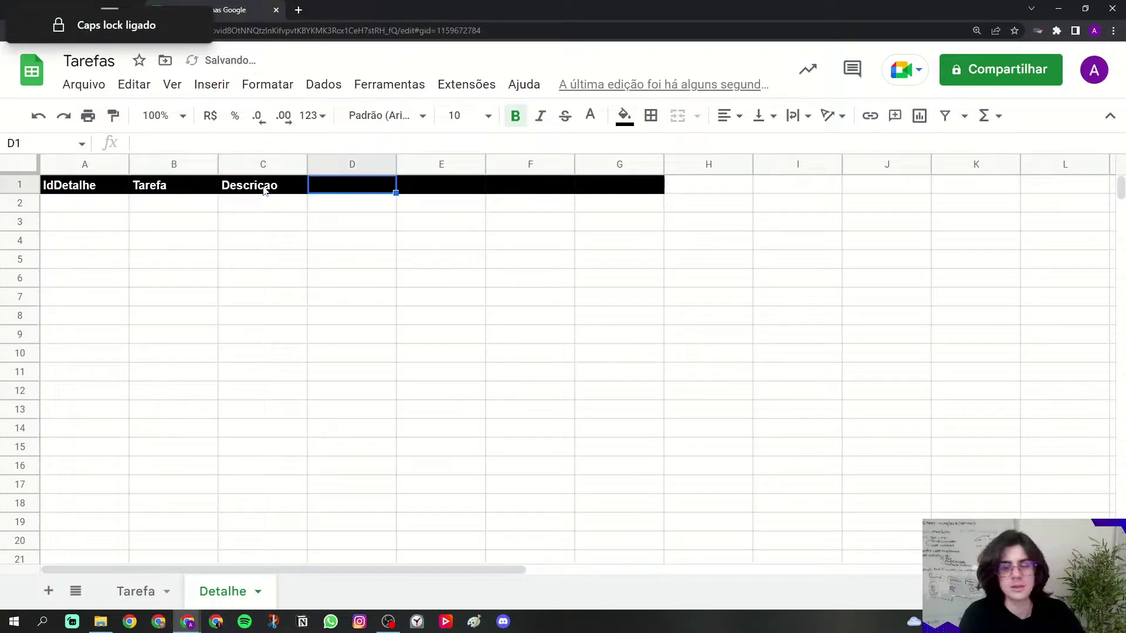
{"action": "key", "text": "Caps_Lock"}
{"action": "type", "text": "Status"}
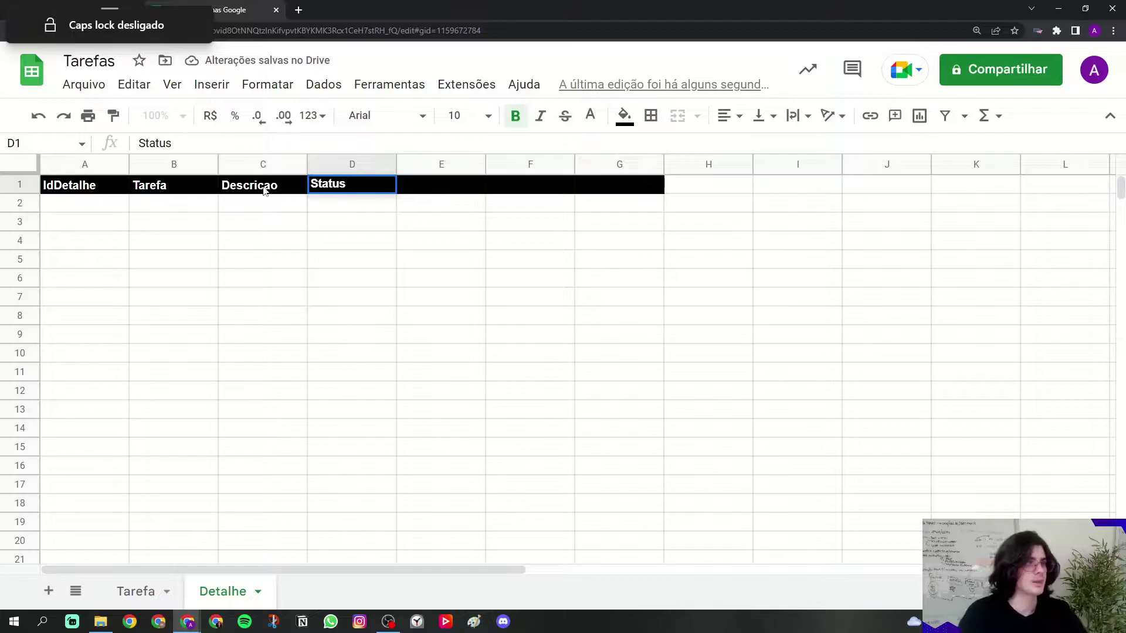
- Delete columns E to Z from the Detalhe sheet
{"action": "left_click", "coordinate": [434, 167]}
{"action": "key", "text": "ctrl+shift+Right"}
{"action": "right_click", "coordinate": [434, 173]}
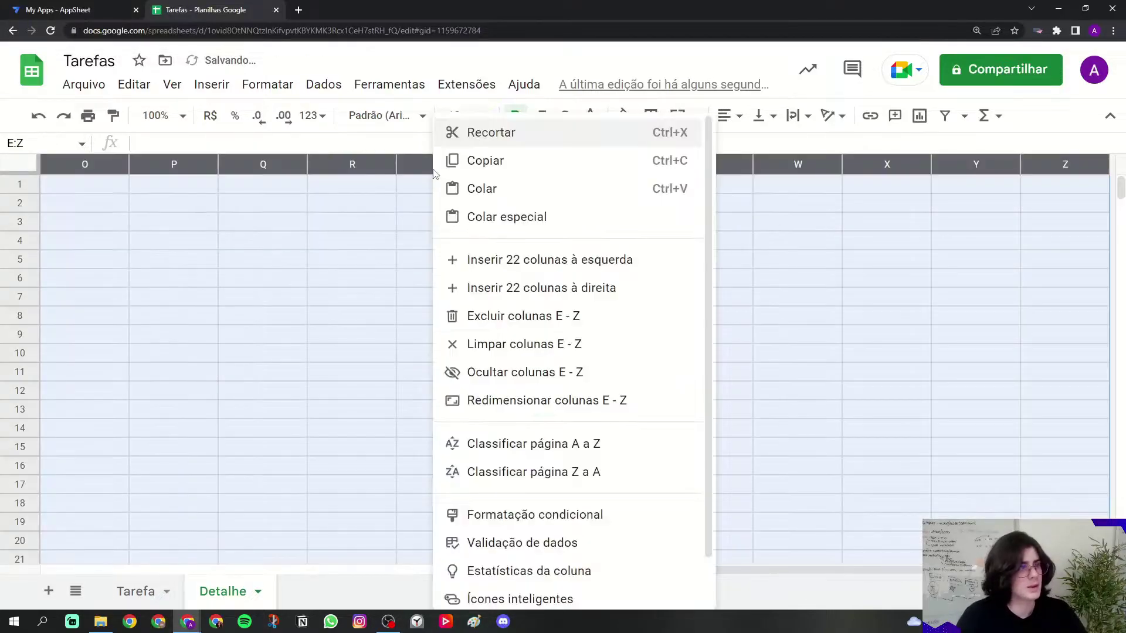
{"action": "left_click", "coordinate": [499, 316]}
- Delete rows 9 to 1000 from the Detalhe sheet and freeze its header row
{"action": "left_click", "coordinate": [22, 335]}
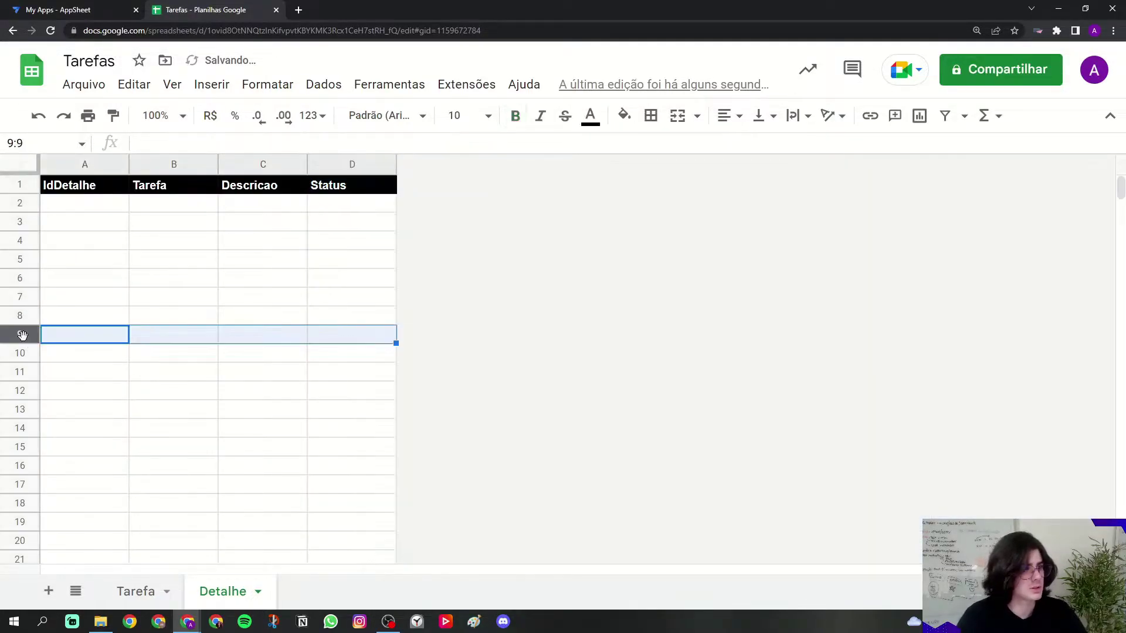
{"action": "key", "text": "ctrl+shift+Down"}
{"action": "right_click", "coordinate": [22, 332]}
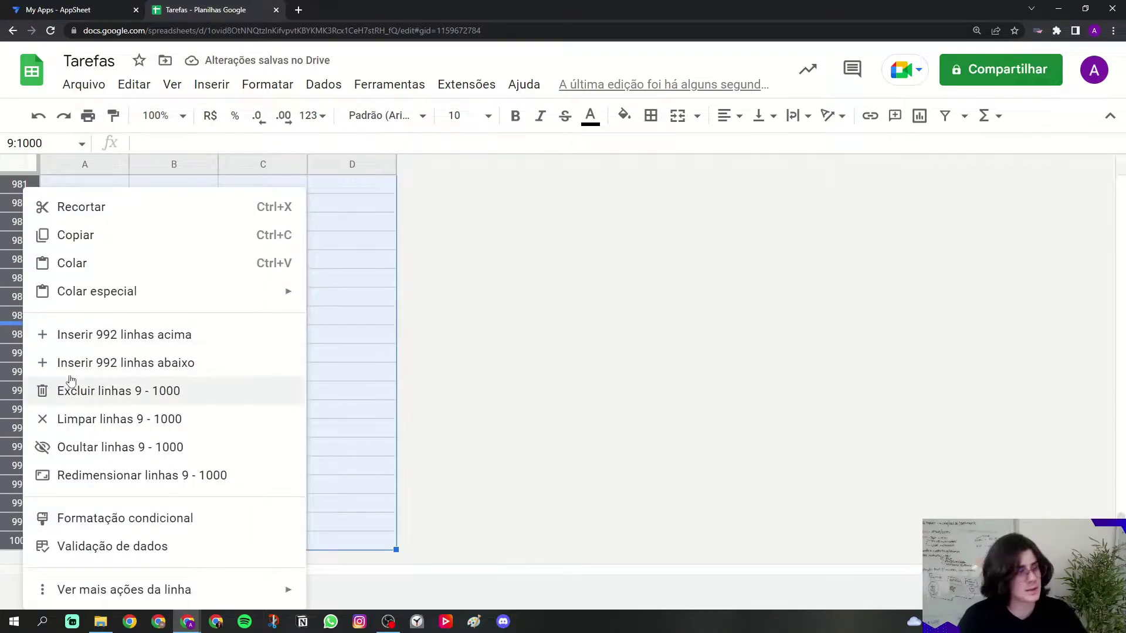
{"action": "left_click", "coordinate": [75, 391]}
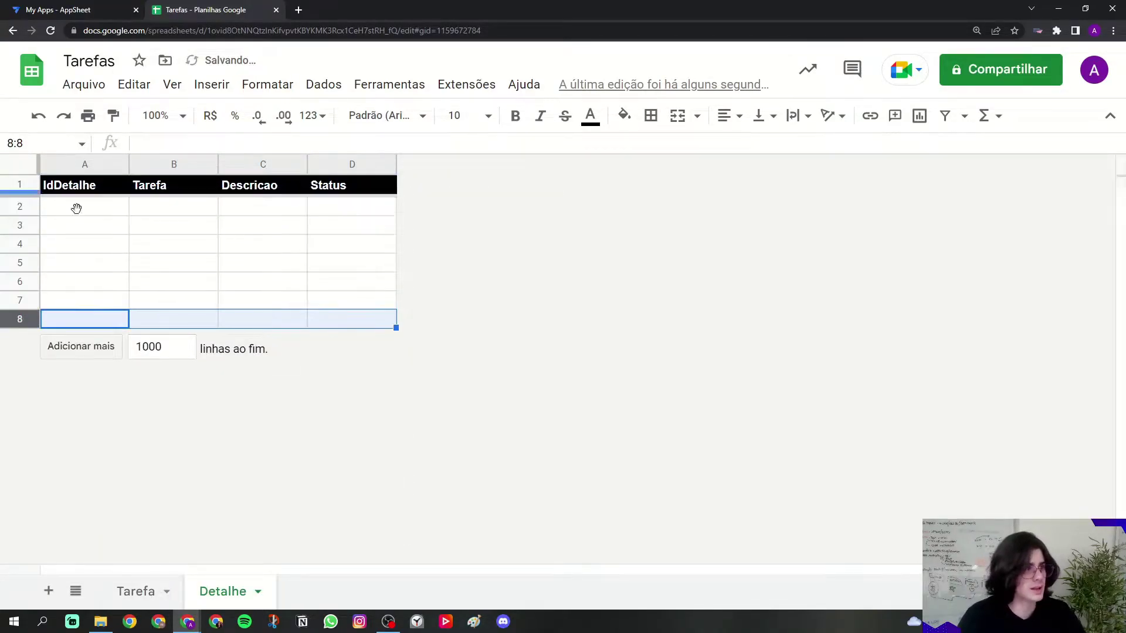
{"action": "left_click", "coordinate": [198, 264]}
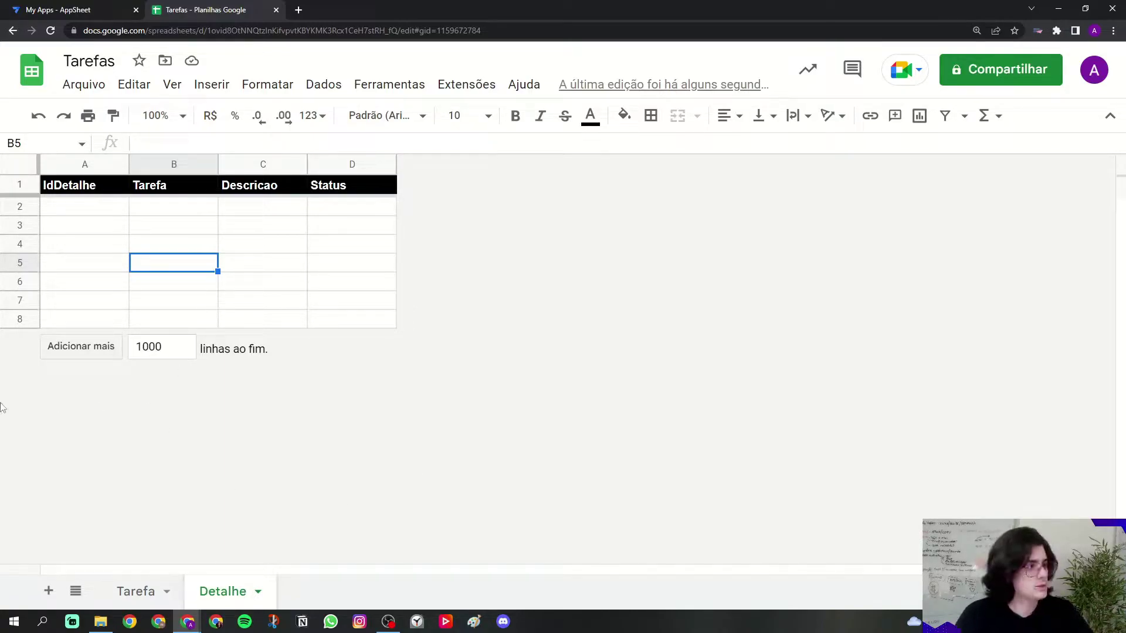
- Switch to AppSheet's My Apps page and check which account is signed in
{"action": "left_click", "coordinate": [92, 7]}
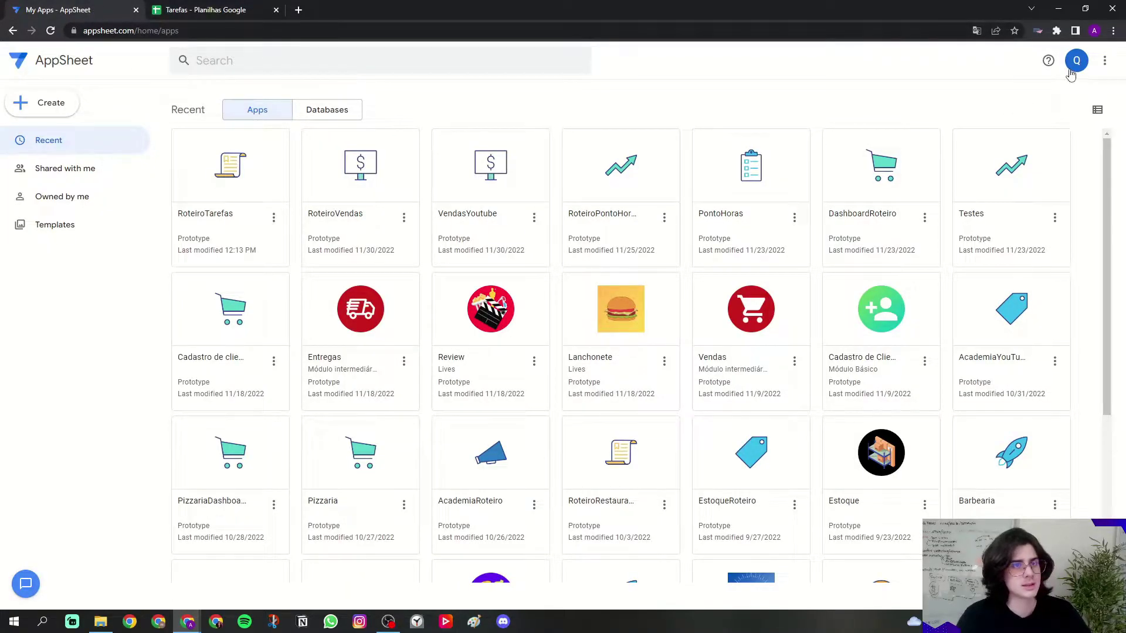
{"action": "left_click", "coordinate": [267, 7]}
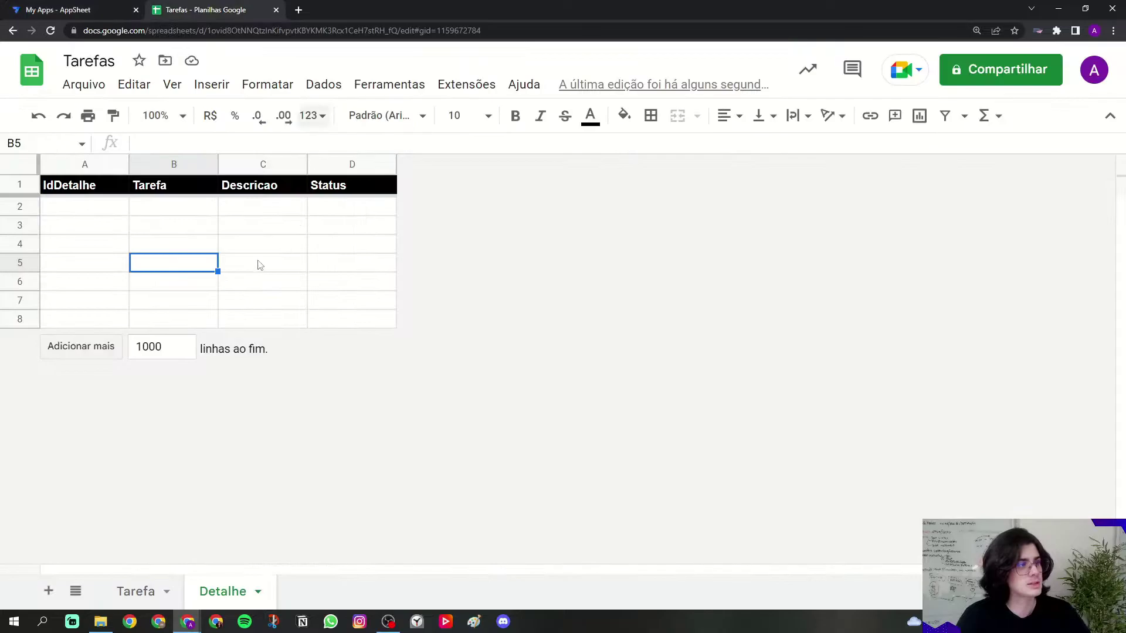
{"action": "left_click", "coordinate": [76, 7]}
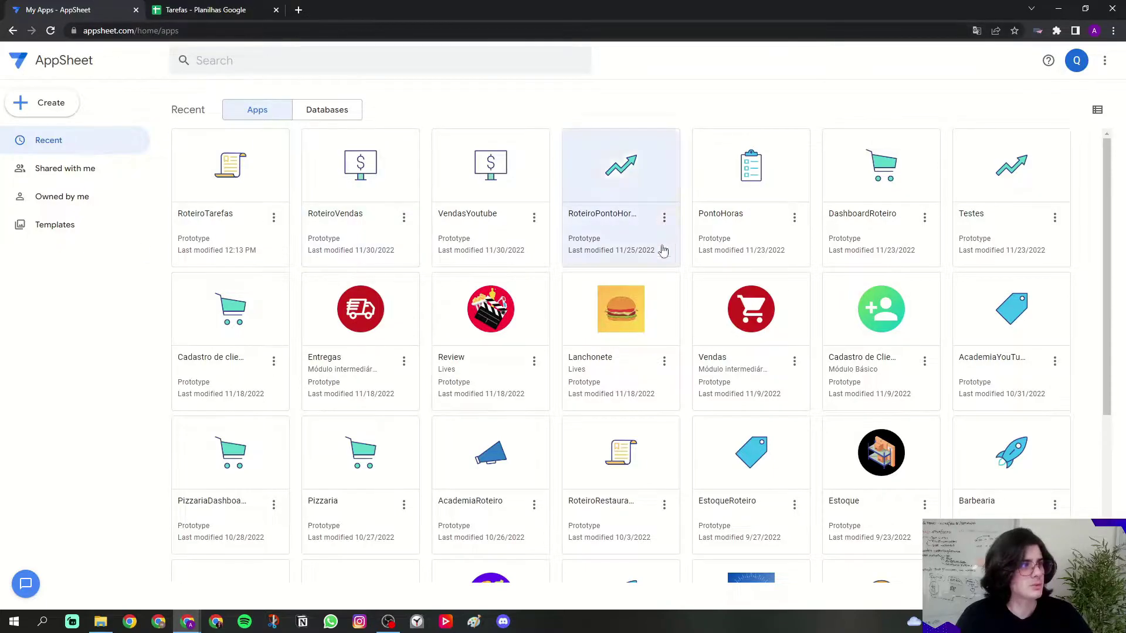
{"action": "left_click", "coordinate": [1077, 62]}
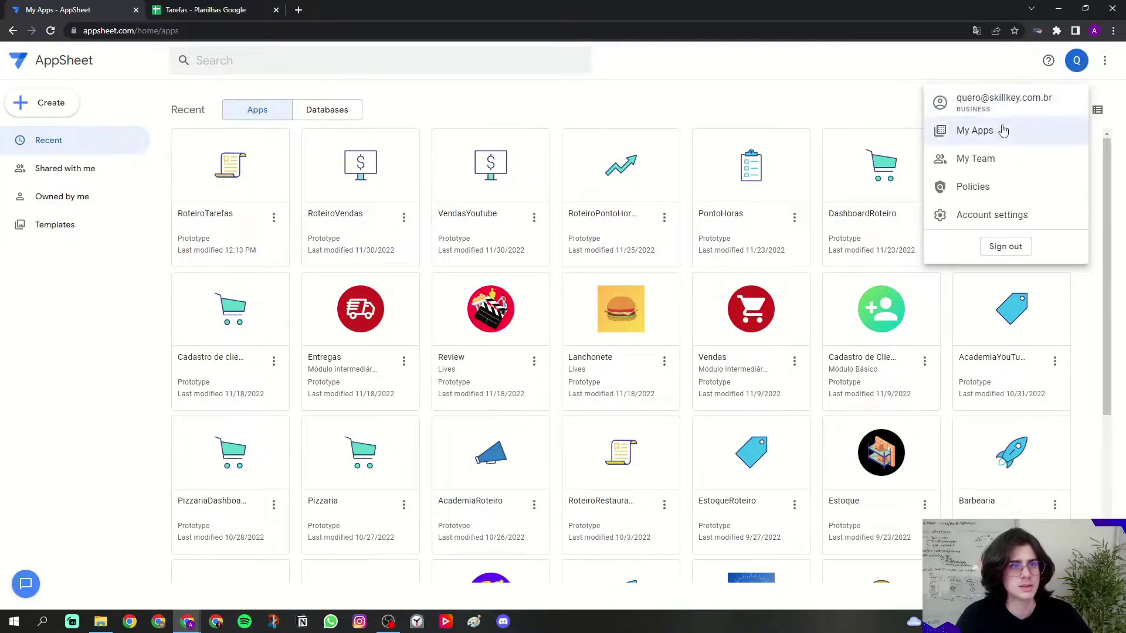
{"action": "left_click", "coordinate": [773, 107]}
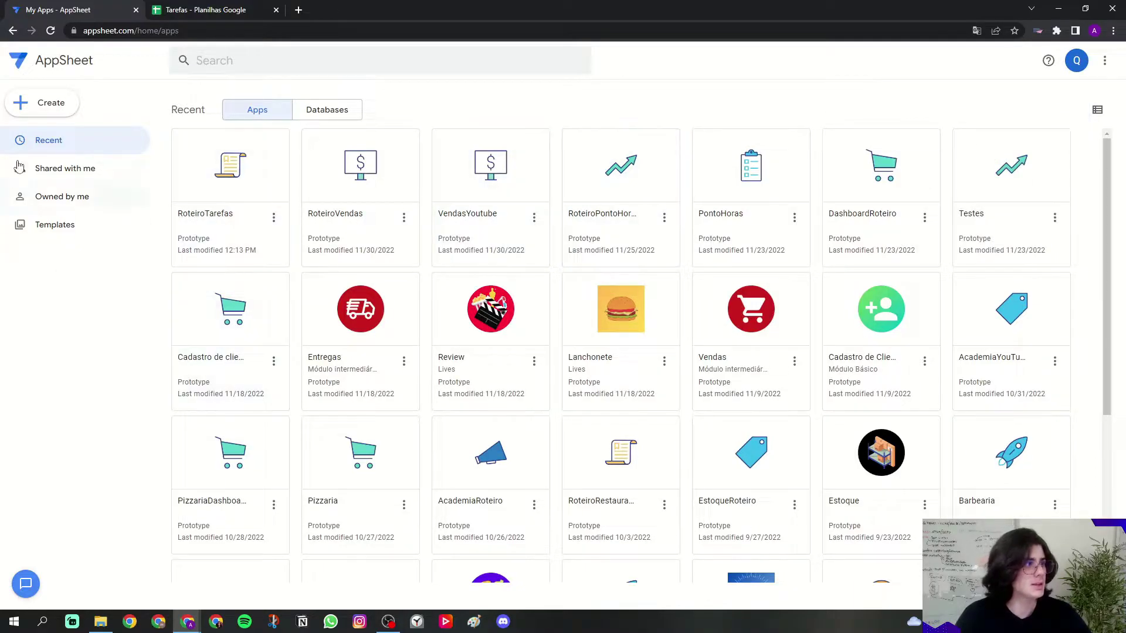
- Create a new app from existing data, named Tarefas with the category Other, and proceed to choosing its data
{"action": "left_click", "coordinate": [36, 110]}
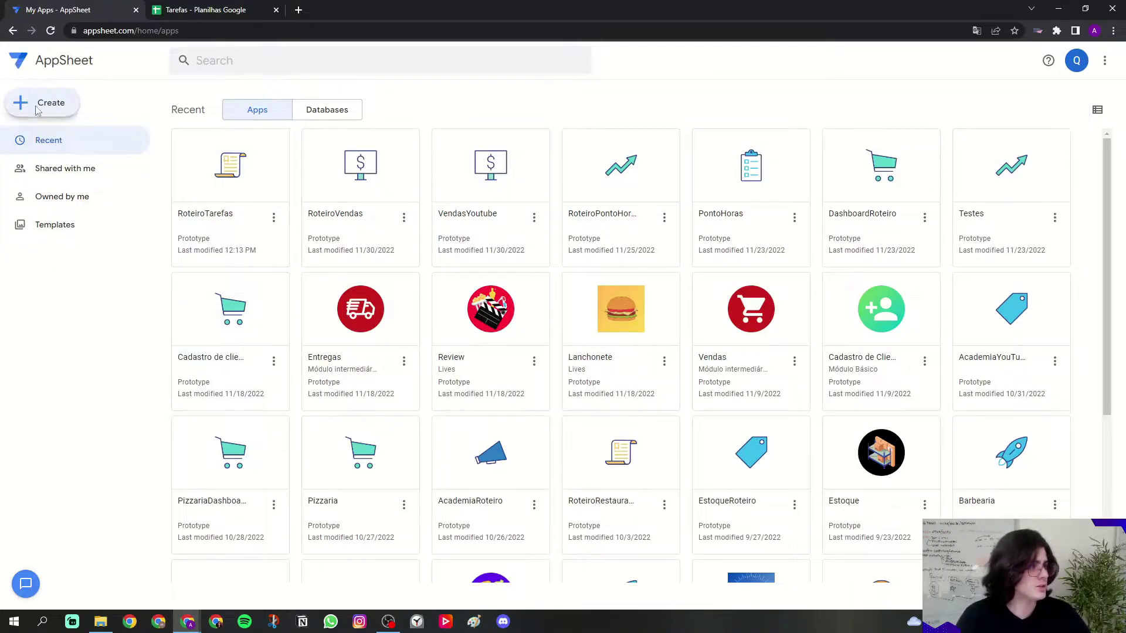
{"action": "mouse_move", "coordinate": [53, 143]}
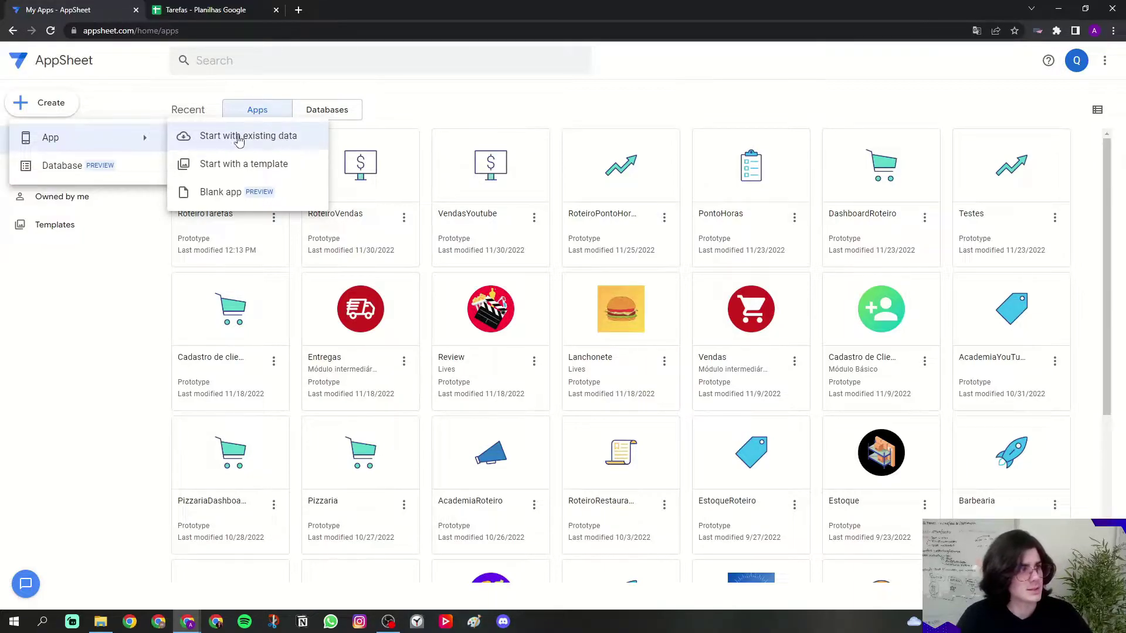
{"action": "left_click", "coordinate": [285, 137]}
{"action": "triple_click", "coordinate": [469, 116]}
{"action": "key", "text": "Caps_Lock"}
{"action": "type", "text": "Tarefas"}
{"action": "left_click", "coordinate": [417, 165]}
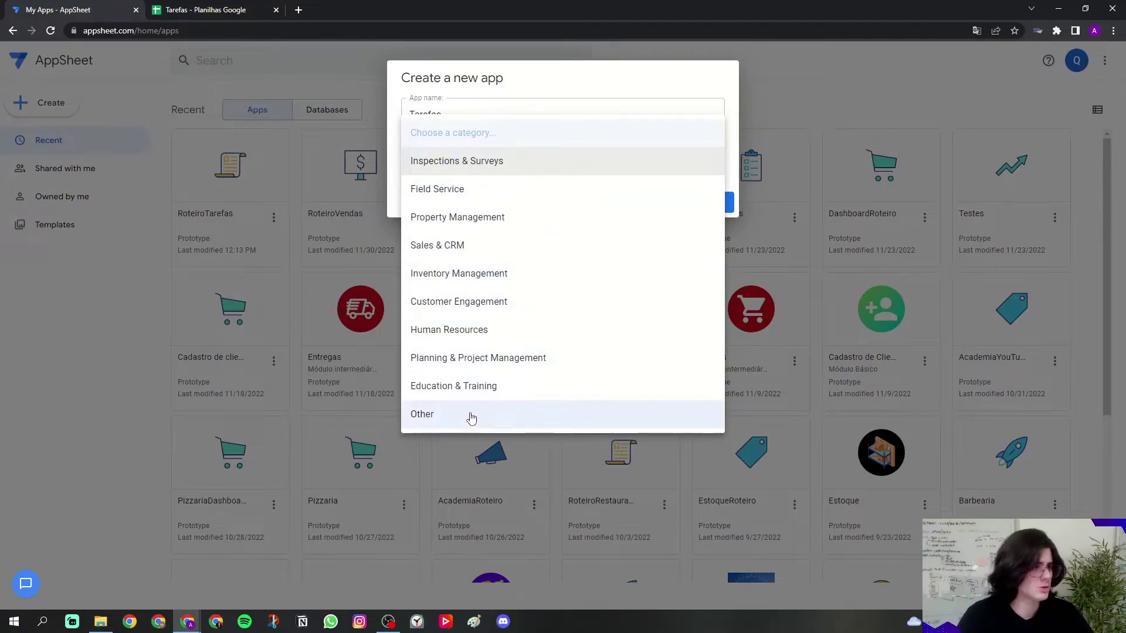
{"action": "left_click", "coordinate": [490, 417]}
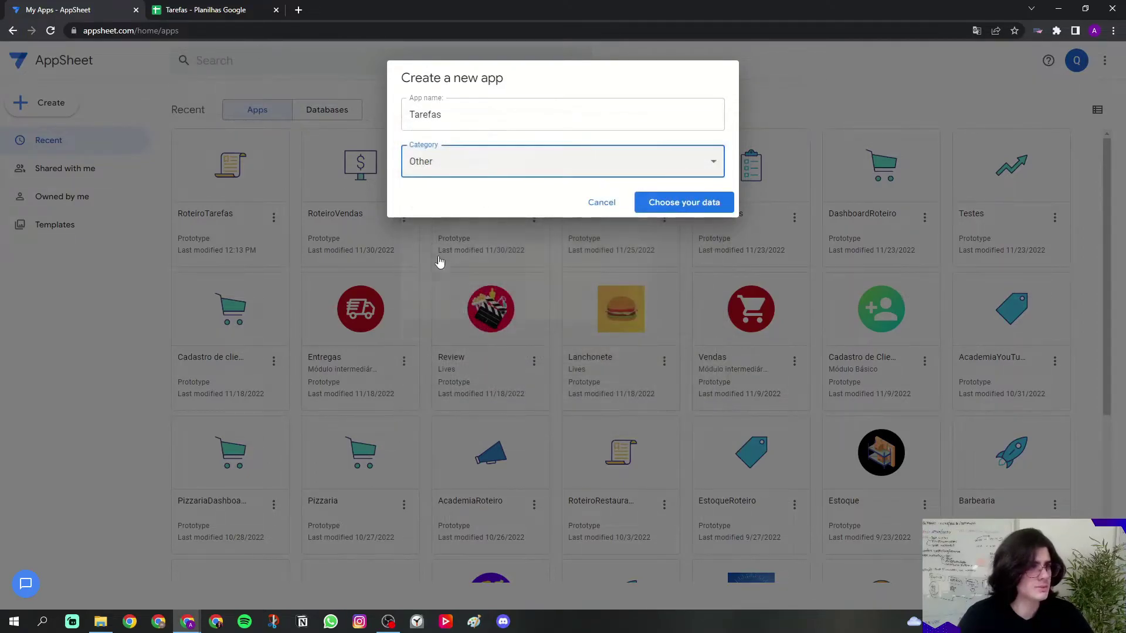
{"action": "left_click", "coordinate": [690, 203]}
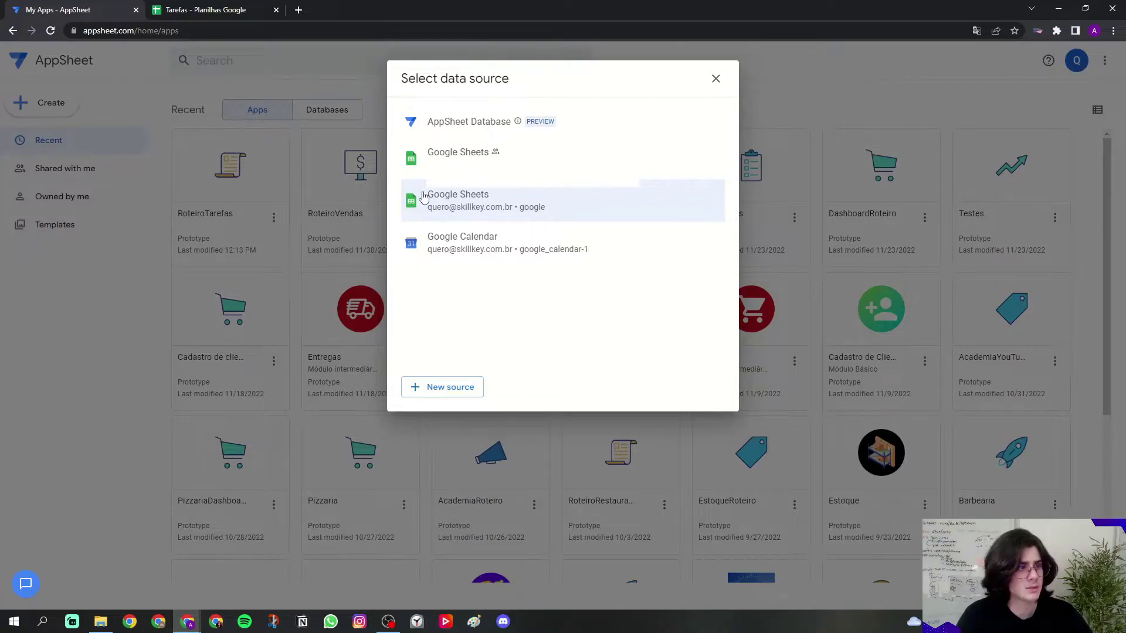
- Search the connected Google Sheets source for "Tarefas" and choose the Tarefas spreadsheet as the app's data
{"action": "left_click", "coordinate": [481, 201]}
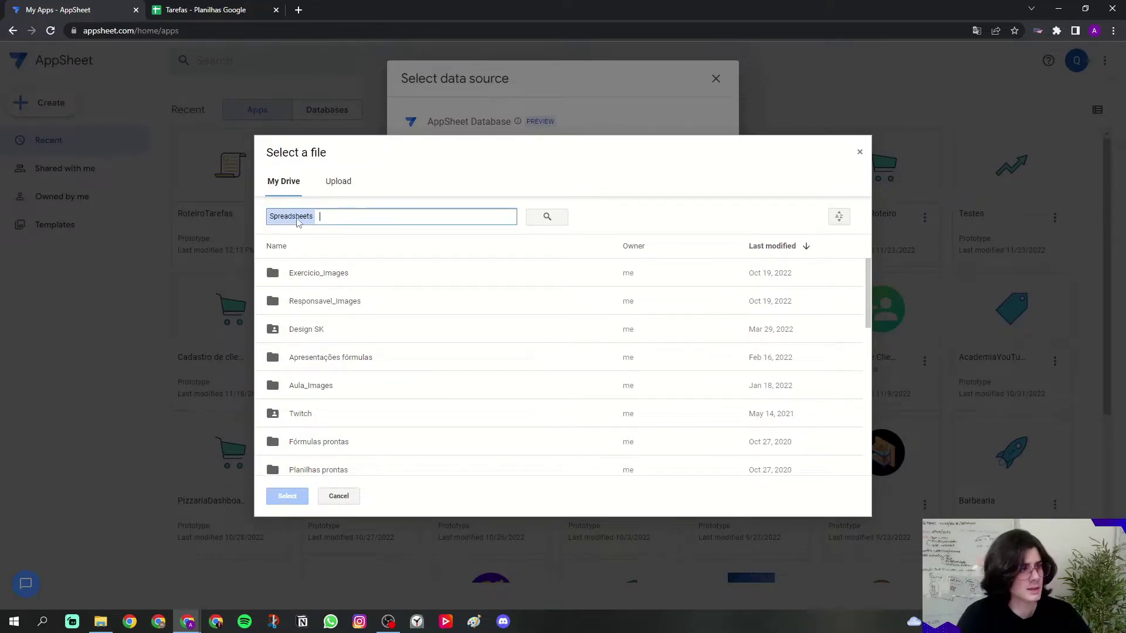
{"action": "key", "text": "Caps_Lock"}
{"action": "type", "text": "T"}
{"action": "key", "text": "Caps_Lock"}
{"action": "type", "text": "arefas"}
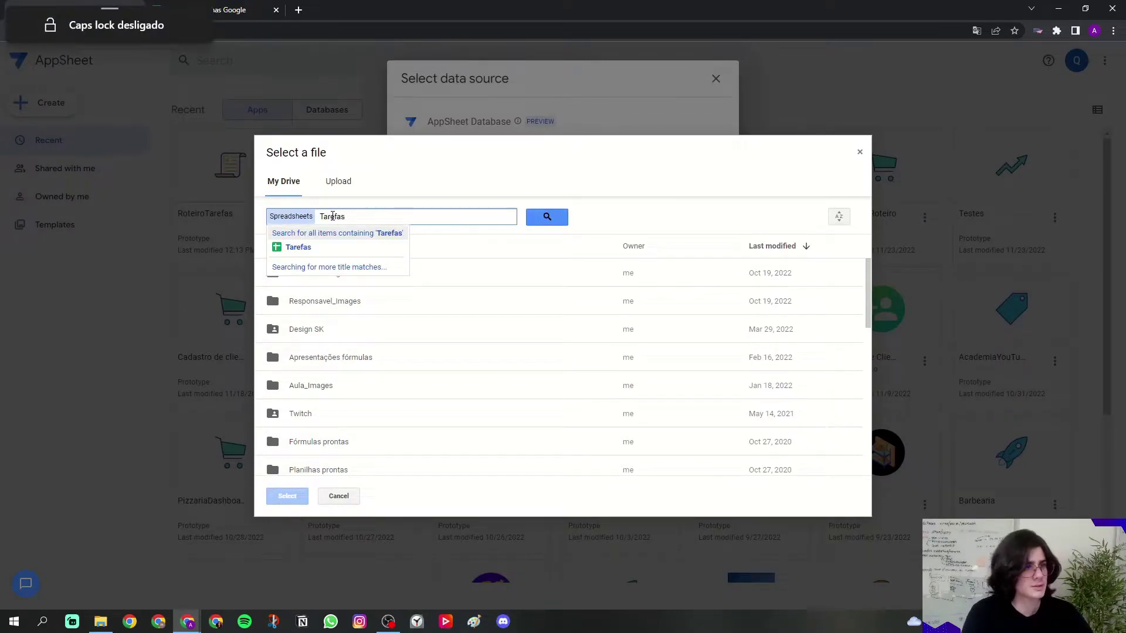
{"action": "key", "text": "Return"}
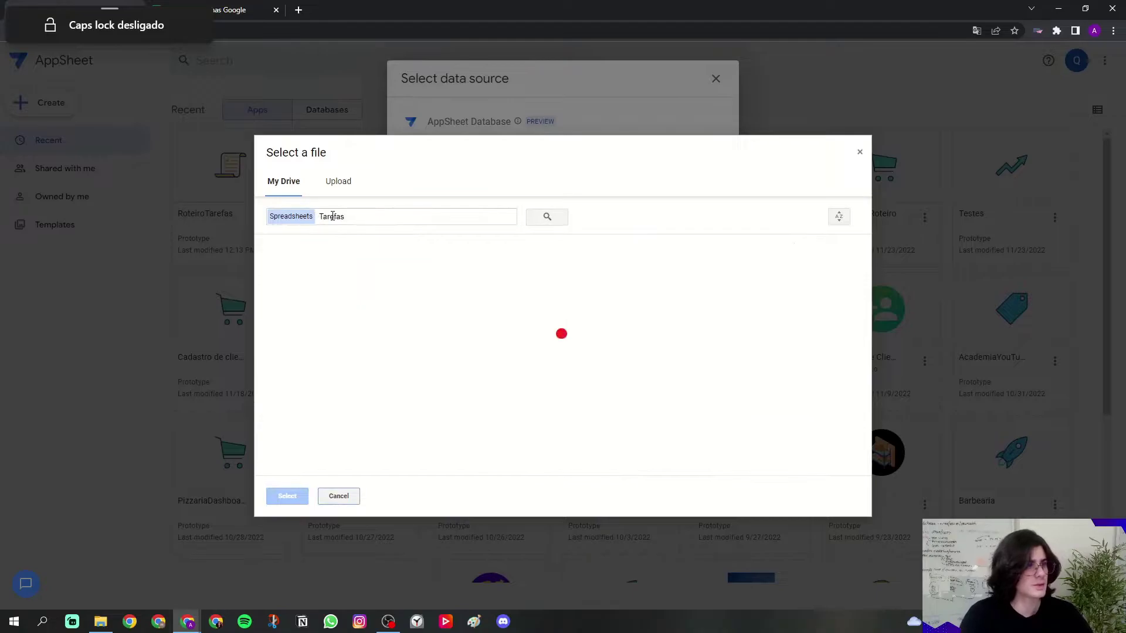
{"action": "left_click", "coordinate": [310, 309]}
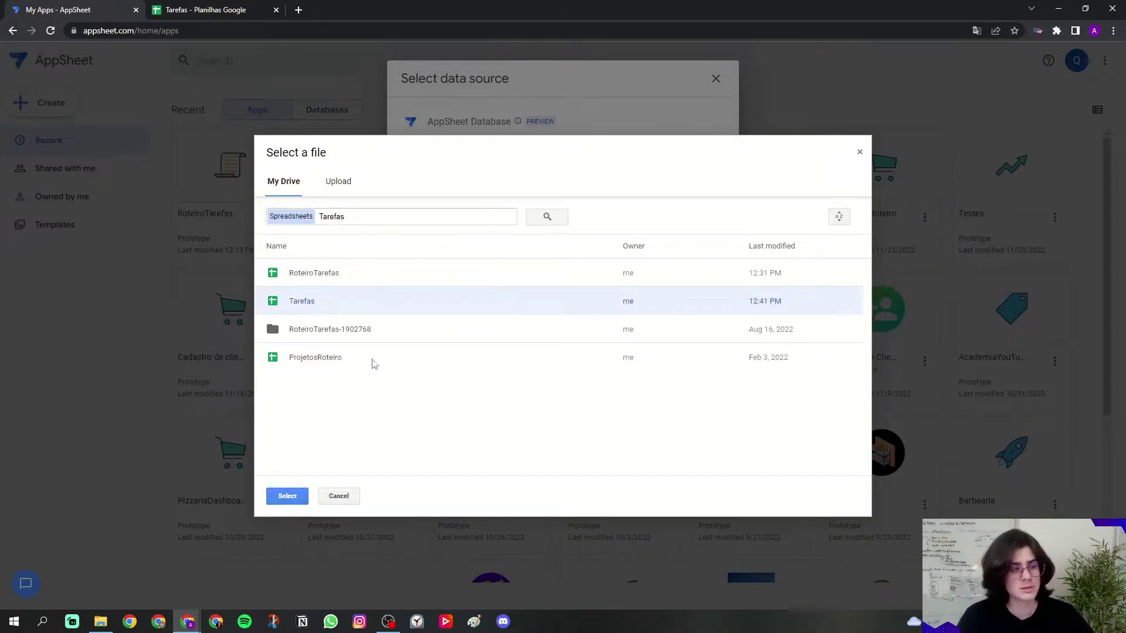
{"action": "double_click", "coordinate": [302, 310]}
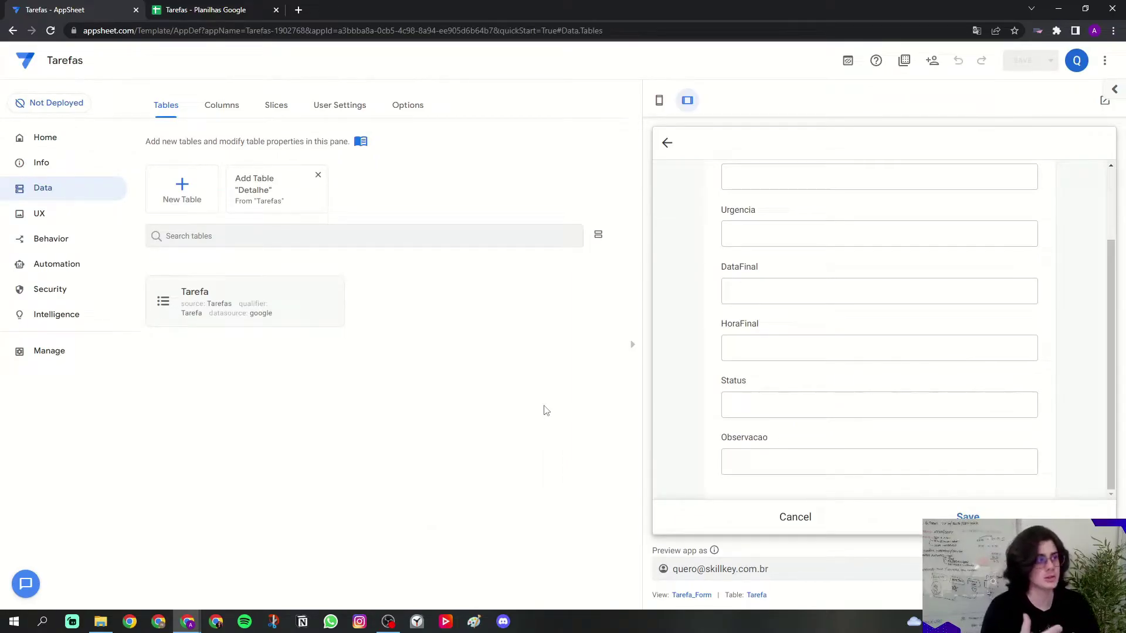
- Examine the Tarefa table's new-record form and its fields in the app preview
{"action": "left_click", "coordinate": [783, 520]}
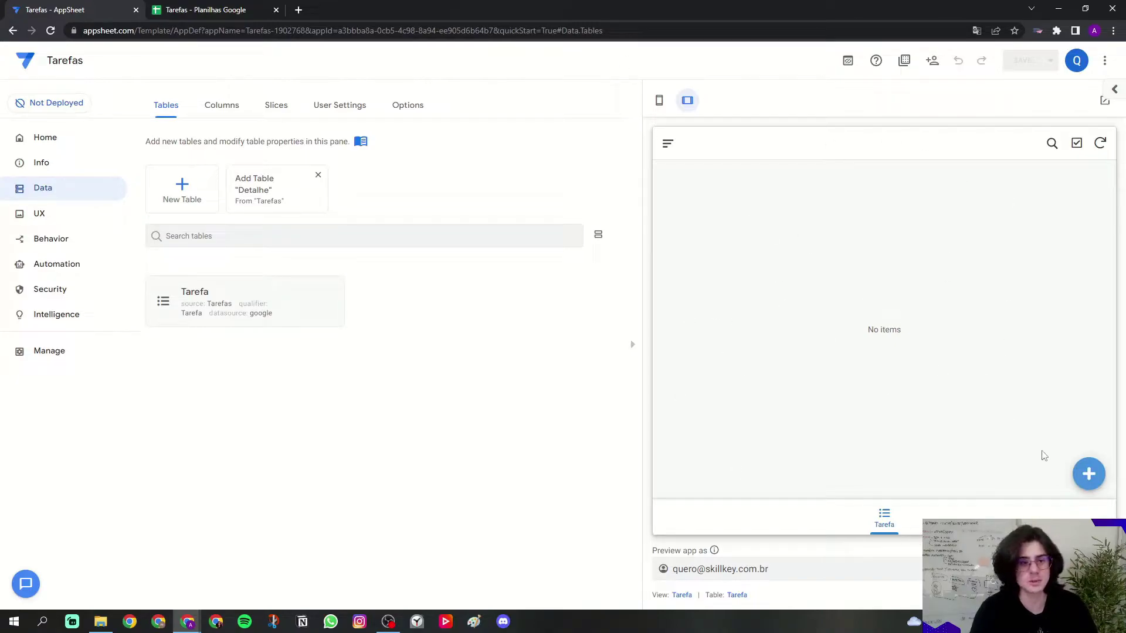
{"action": "left_click", "coordinate": [1088, 474]}
{"action": "scroll", "coordinate": [859, 327], "scroll_direction": "down", "scroll_amount": 3}
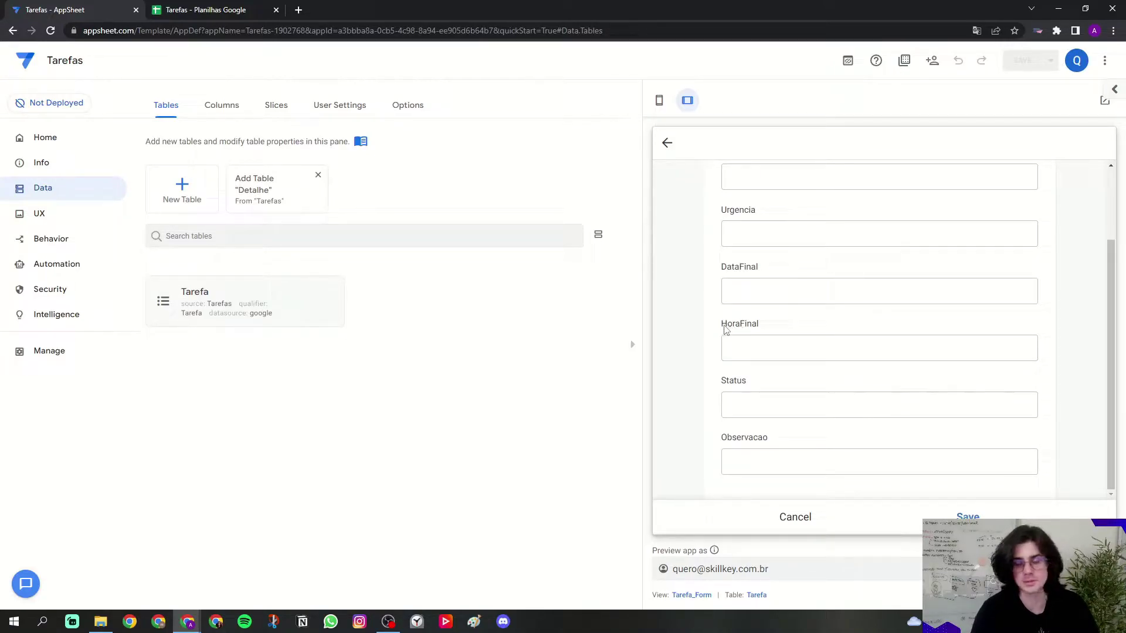
{"action": "left_click", "coordinate": [753, 350]}
{"action": "scroll", "coordinate": [747, 317], "scroll_direction": "up", "scroll_amount": 2}
{"action": "left_click", "coordinate": [803, 330]}
{"action": "left_click", "coordinate": [842, 294]}
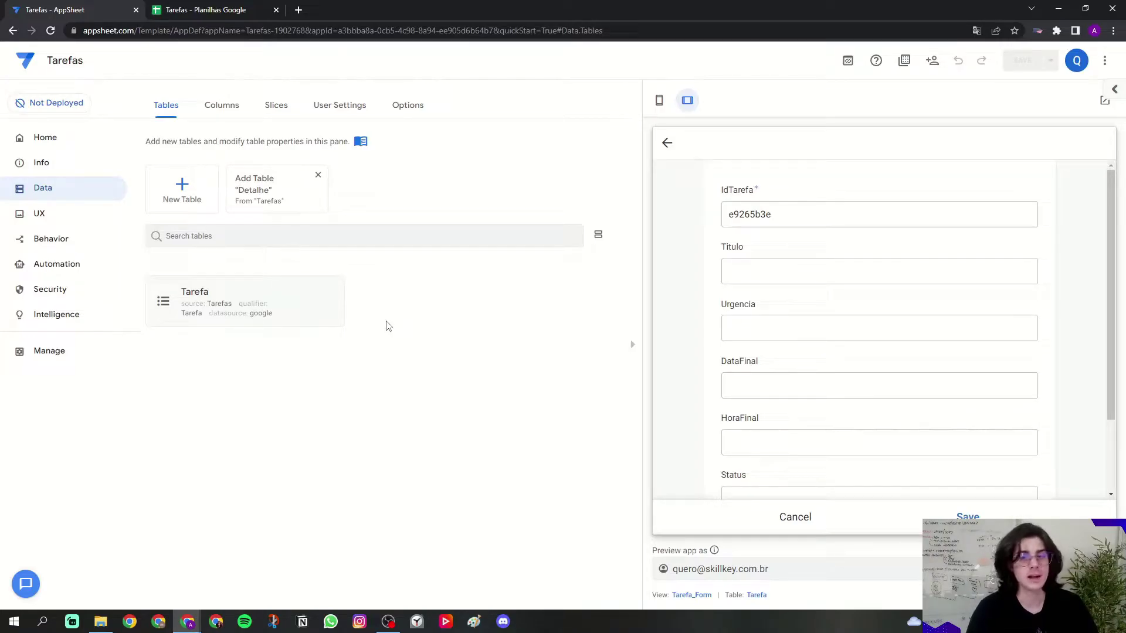
{"action": "left_click", "coordinate": [205, 10]}
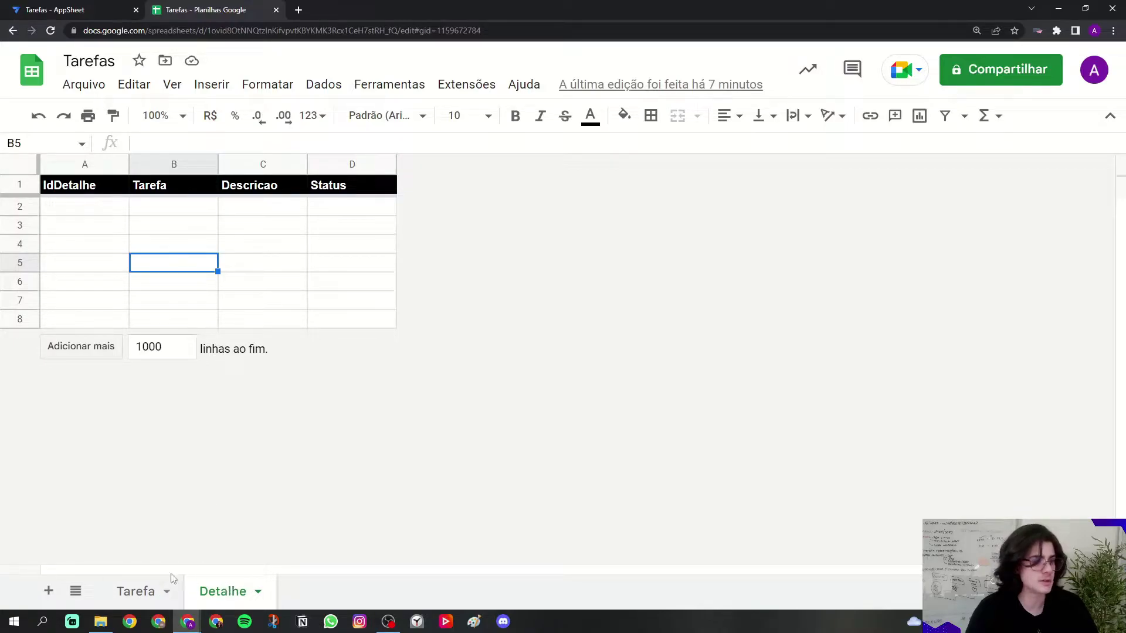
{"action": "key", "text": "ctrl+Tab"}
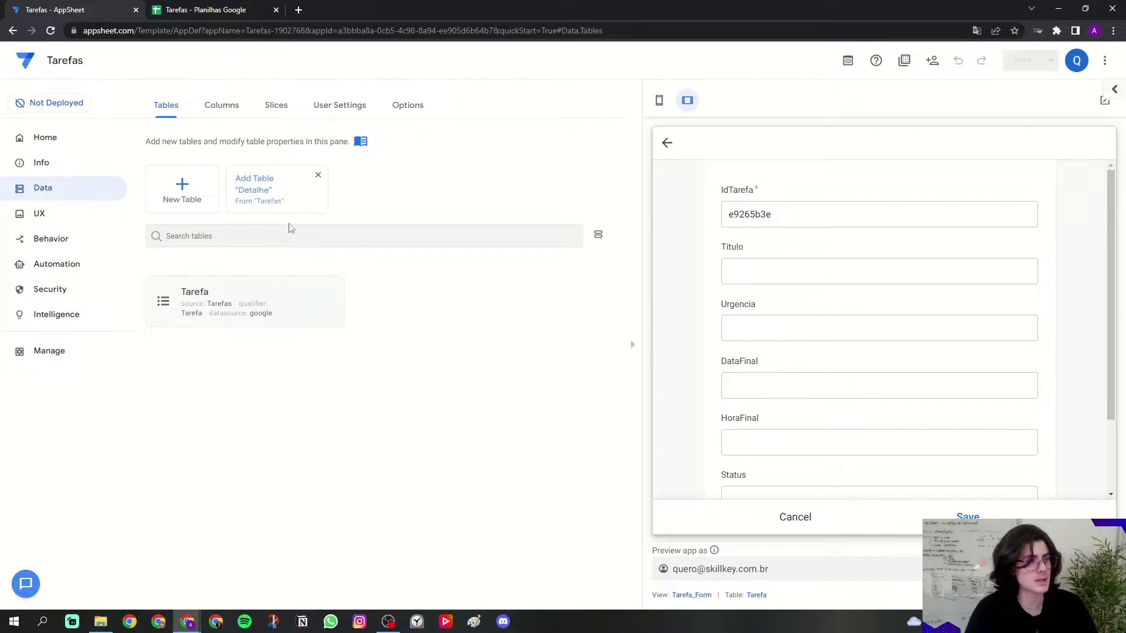
{"action": "left_click", "coordinate": [193, 202]}
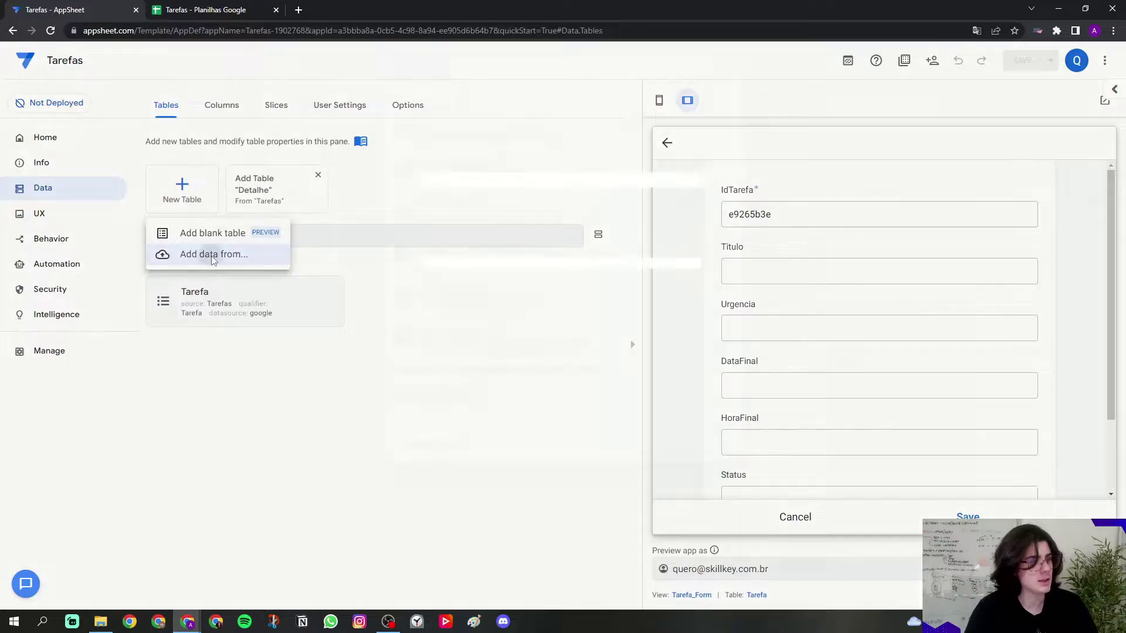
{"action": "left_click", "coordinate": [212, 258]}
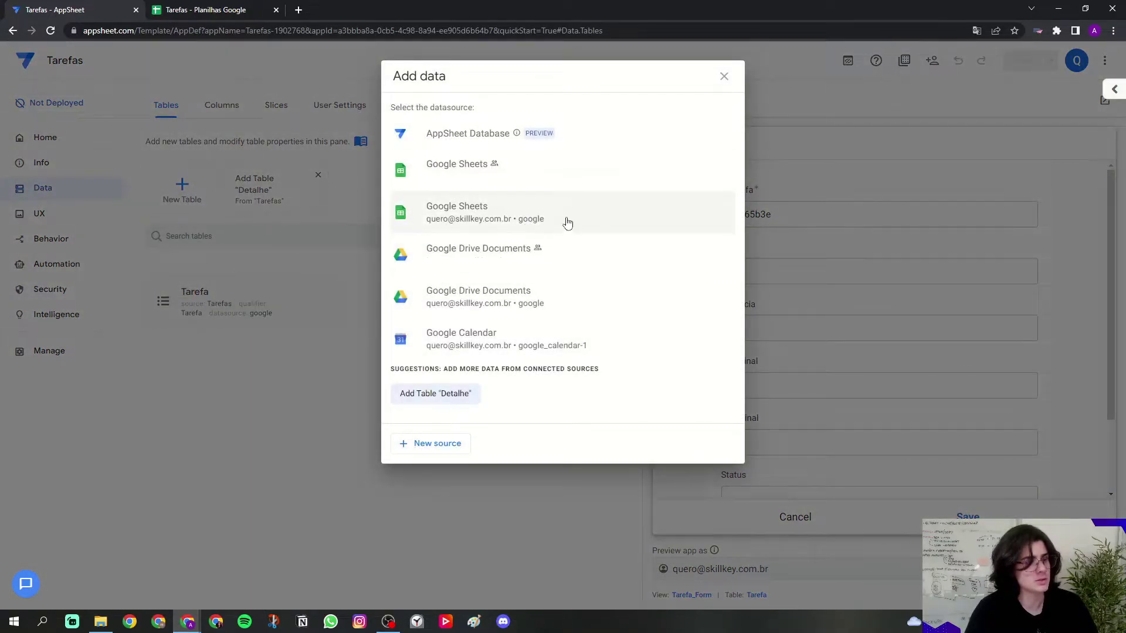
{"action": "left_click", "coordinate": [349, 177]}
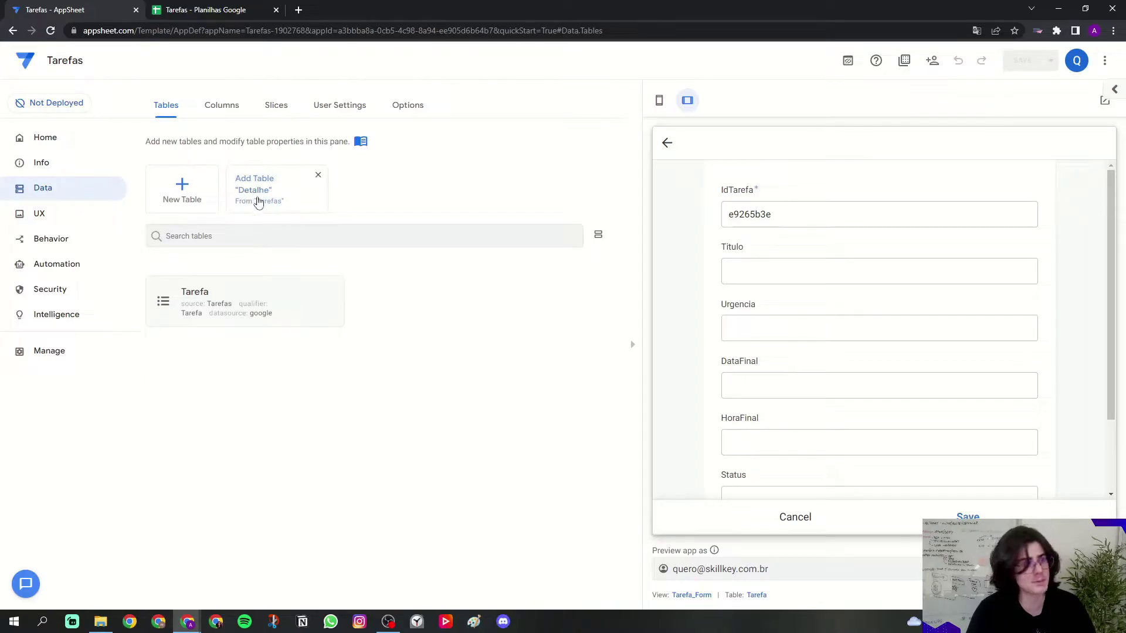
- Add the suggested Detalhe table from the Tarefas spreadsheet to the app, then collapse its settings
{"action": "left_click", "coordinate": [260, 189]}
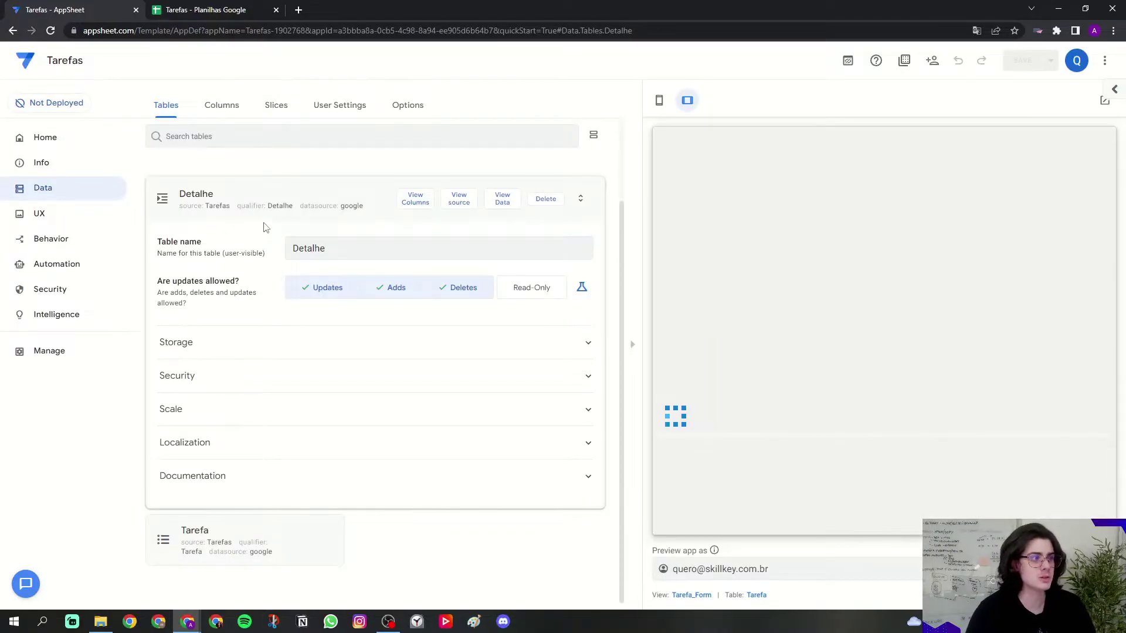
{"action": "left_click", "coordinate": [263, 208]}
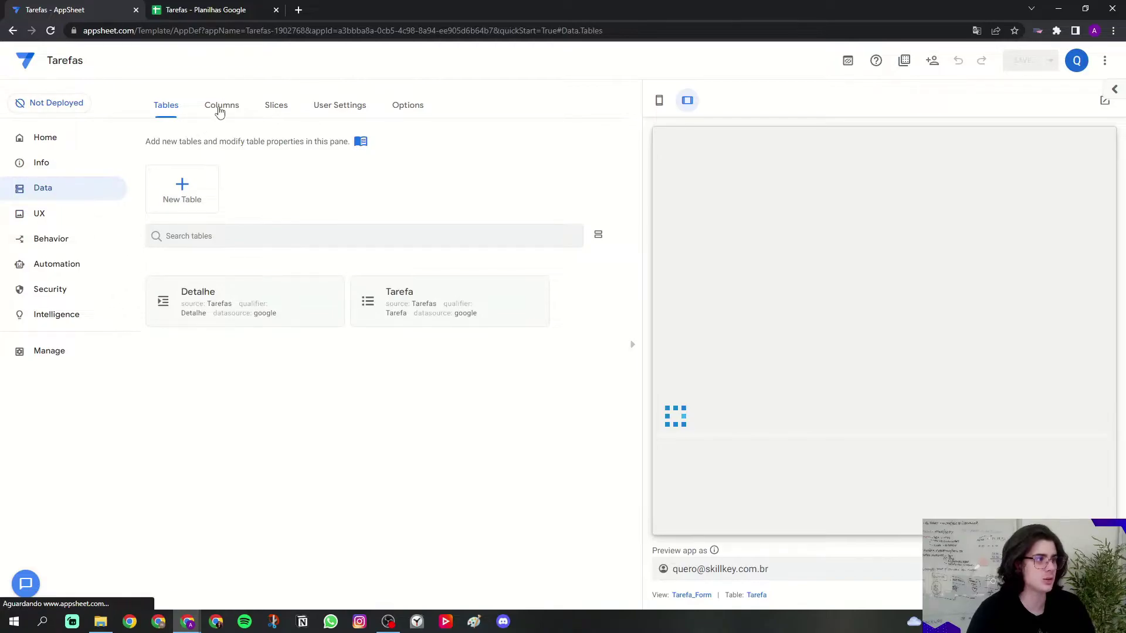
- Open the Tarefa table's column settings and switch the app preview to phone format
{"action": "left_click", "coordinate": [220, 111]}
{"action": "left_click", "coordinate": [435, 258]}
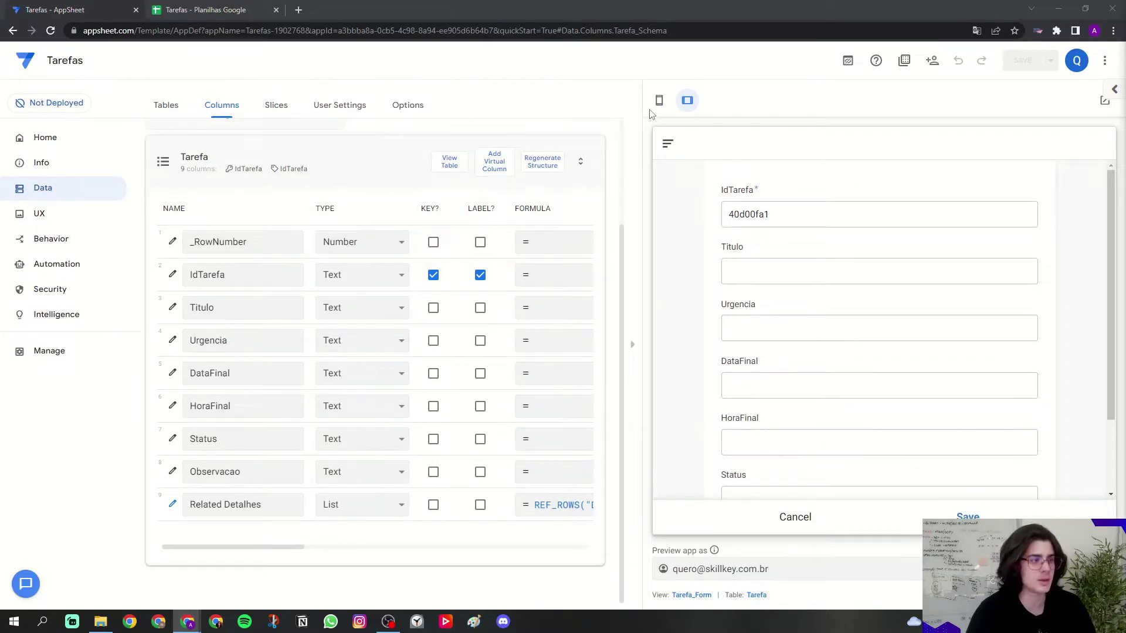
{"action": "left_click", "coordinate": [662, 101]}
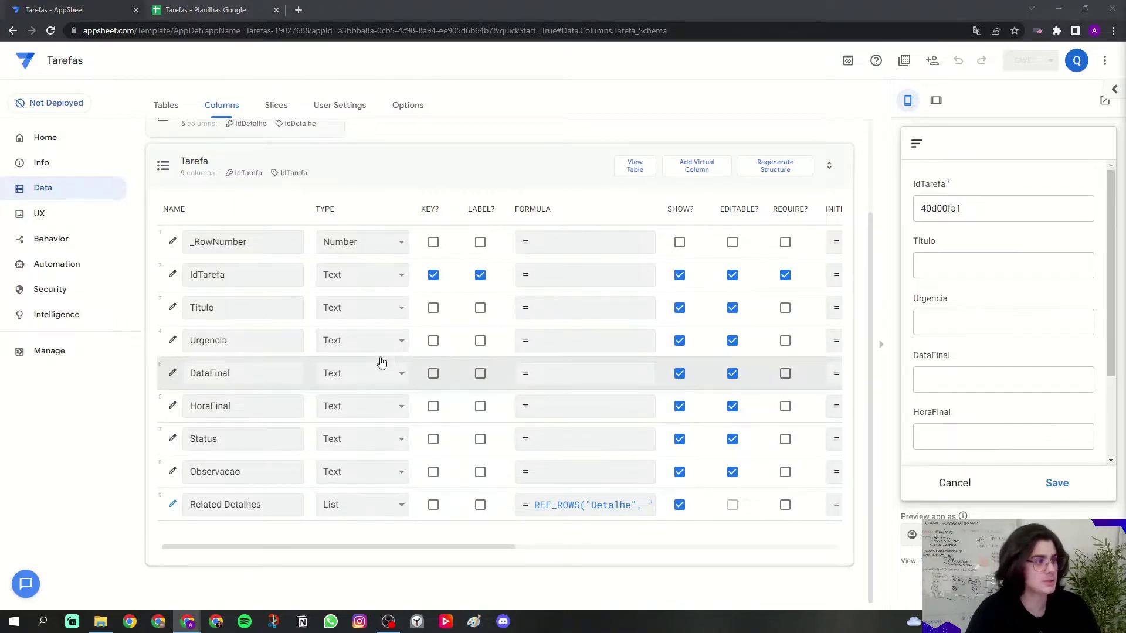
- Remove the label setting from the Tarefa table's IdTarefa column and hide the column
{"action": "left_click", "coordinate": [197, 274]}
{"action": "left_click_drag", "start_coordinate": [193, 273], "coordinate": [259, 275]}
{"action": "left_click", "coordinate": [258, 274]}
{"action": "left_click", "coordinate": [435, 283]}
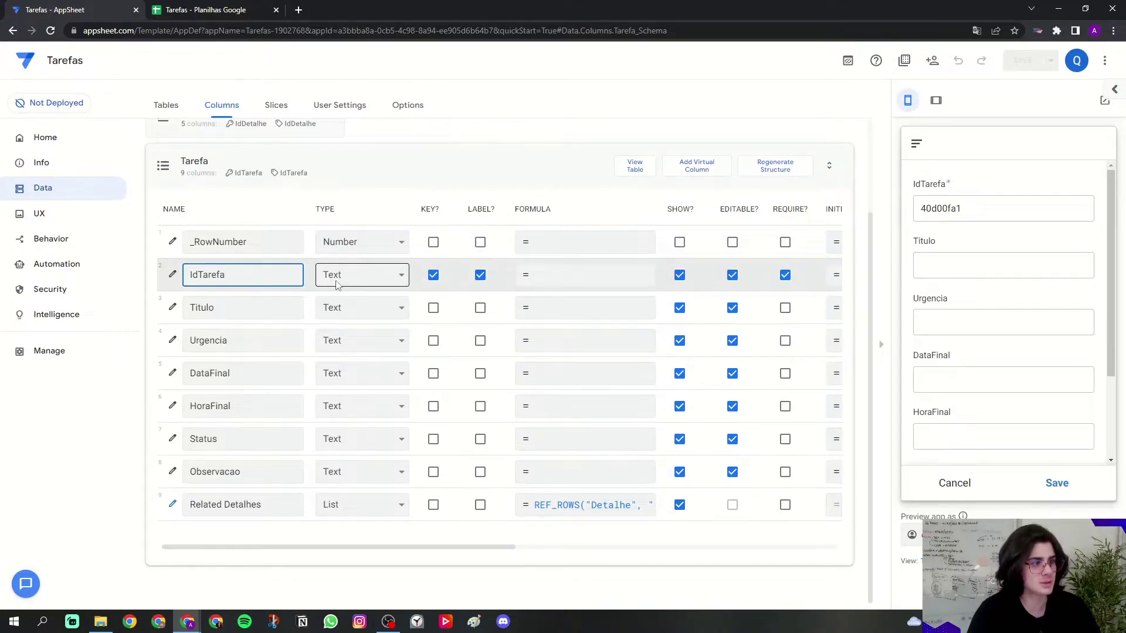
{"action": "left_click", "coordinate": [480, 278]}
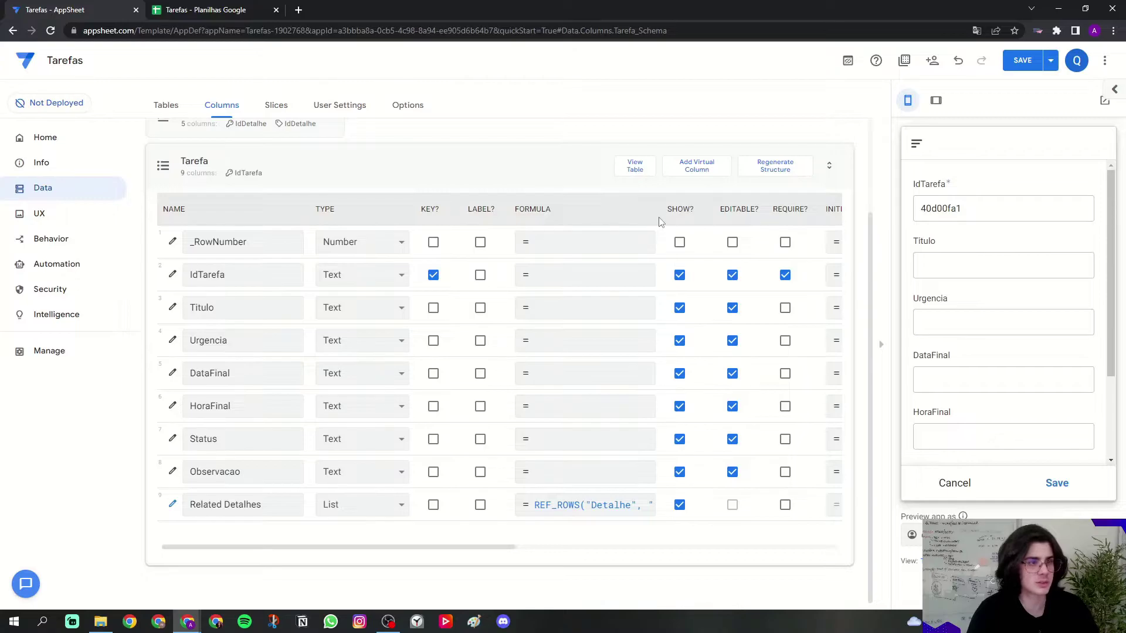
{"action": "left_click_drag", "start_coordinate": [667, 209], "coordinate": [694, 209]}
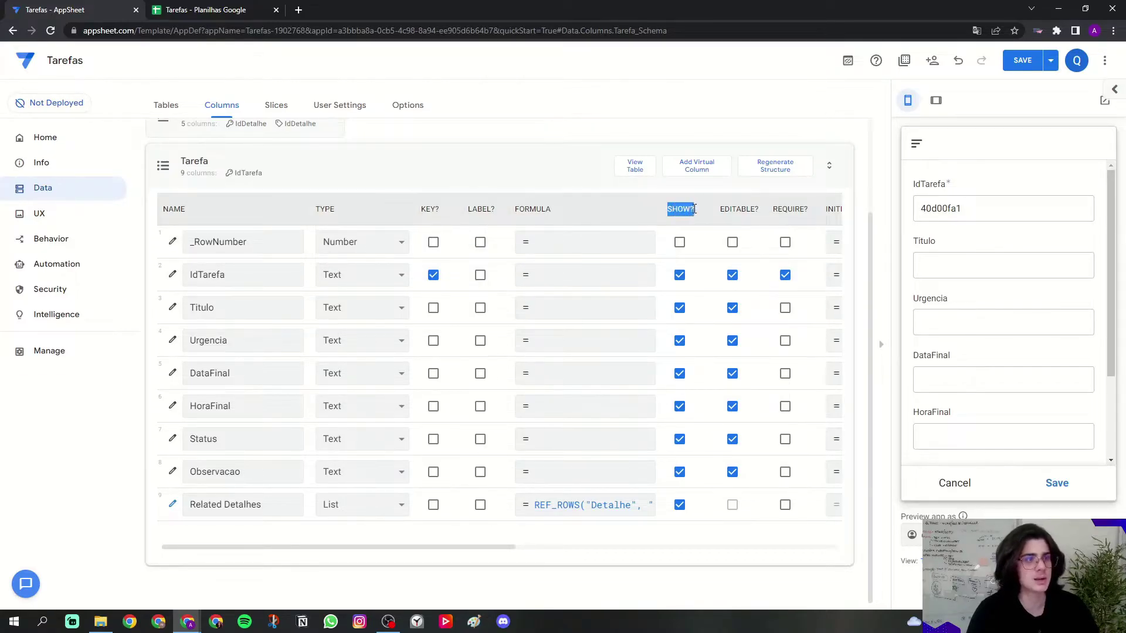
{"action": "left_click", "coordinate": [679, 274]}
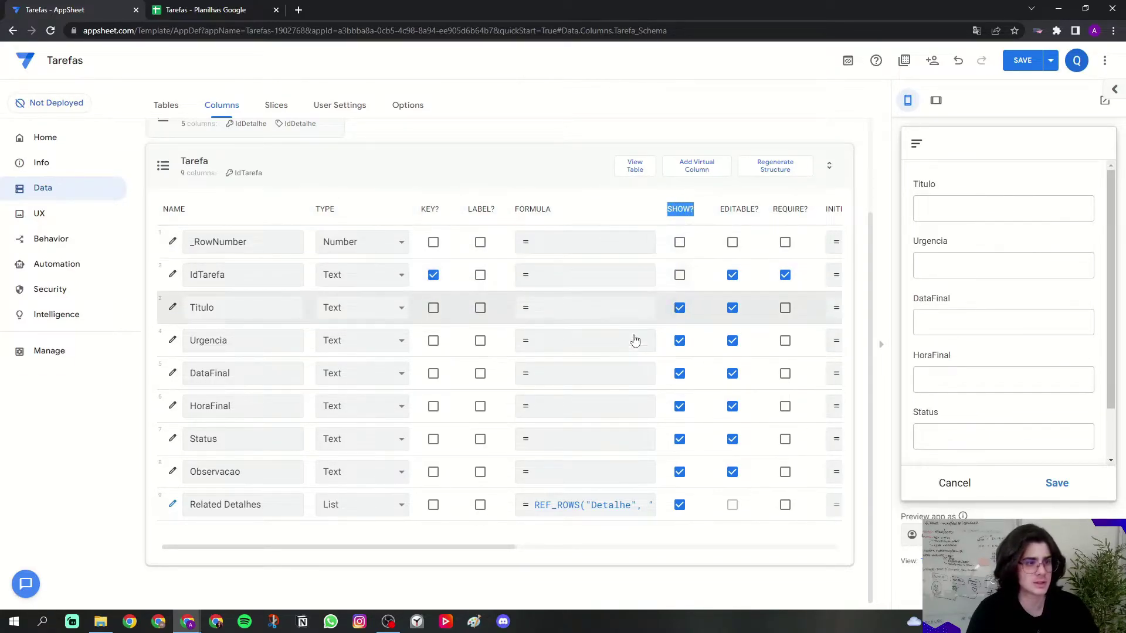
- Check IdTarefa's initial value and exclude the column from search
{"action": "left_click_drag", "start_coordinate": [501, 548], "coordinate": [764, 543]}
{"action": "left_click_drag", "start_coordinate": [210, 210], "coordinate": [364, 211]}
{"action": "left_click", "coordinate": [359, 216]}
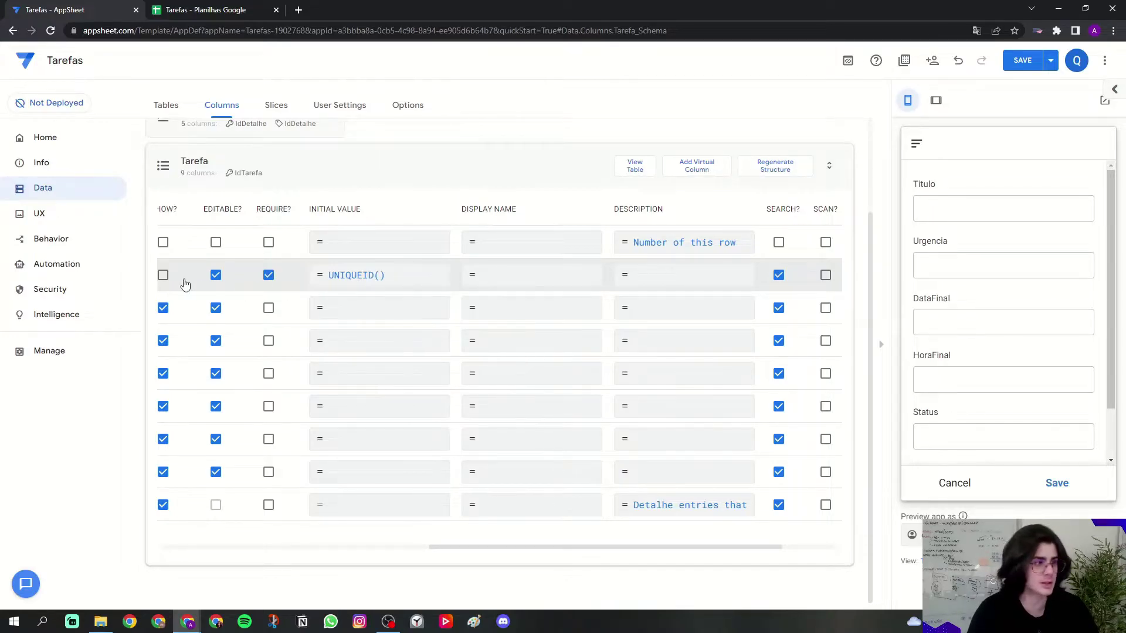
{"action": "left_click_drag", "start_coordinate": [759, 211], "coordinate": [800, 209]}
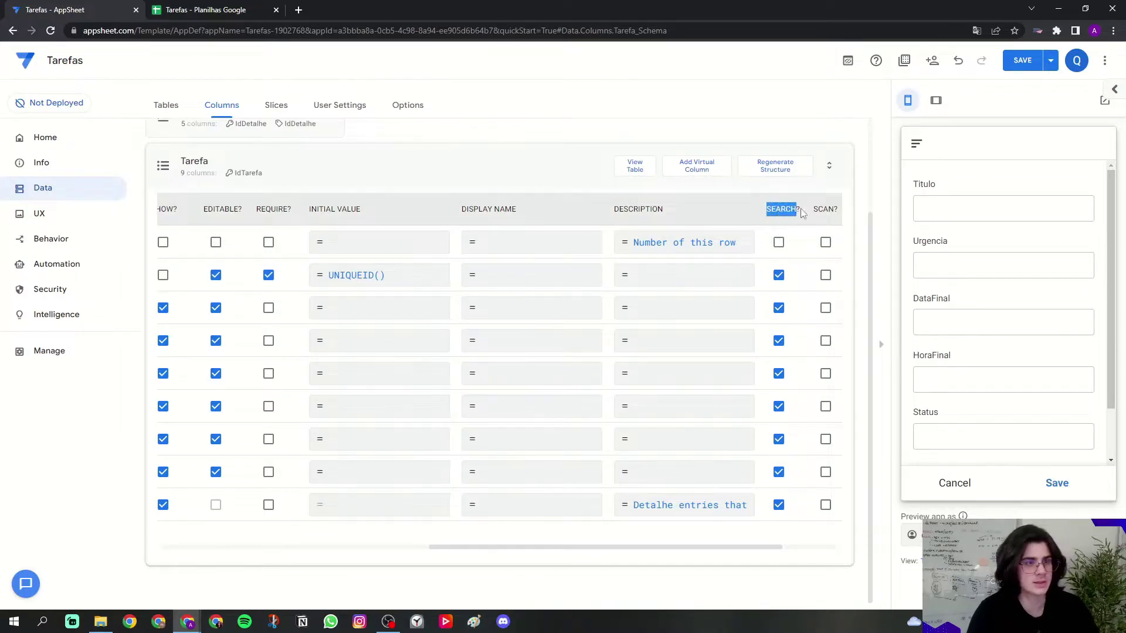
{"action": "left_click", "coordinate": [779, 275]}
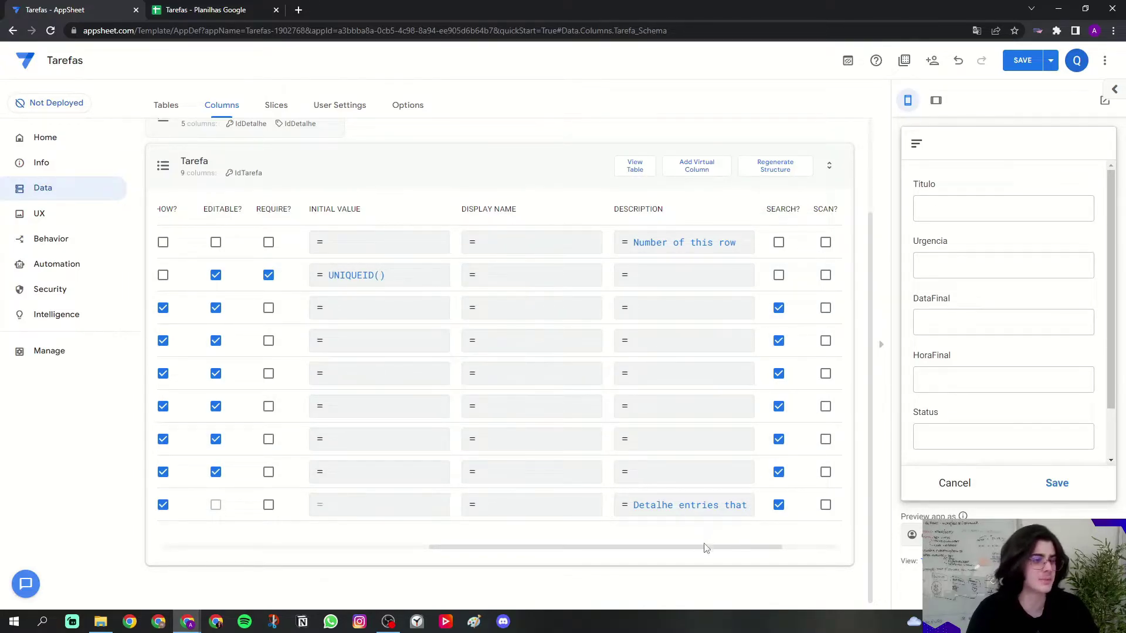
- Make Titulo the label column of the Tarefa table
{"action": "left_click_drag", "start_coordinate": [564, 548], "coordinate": [272, 529]}
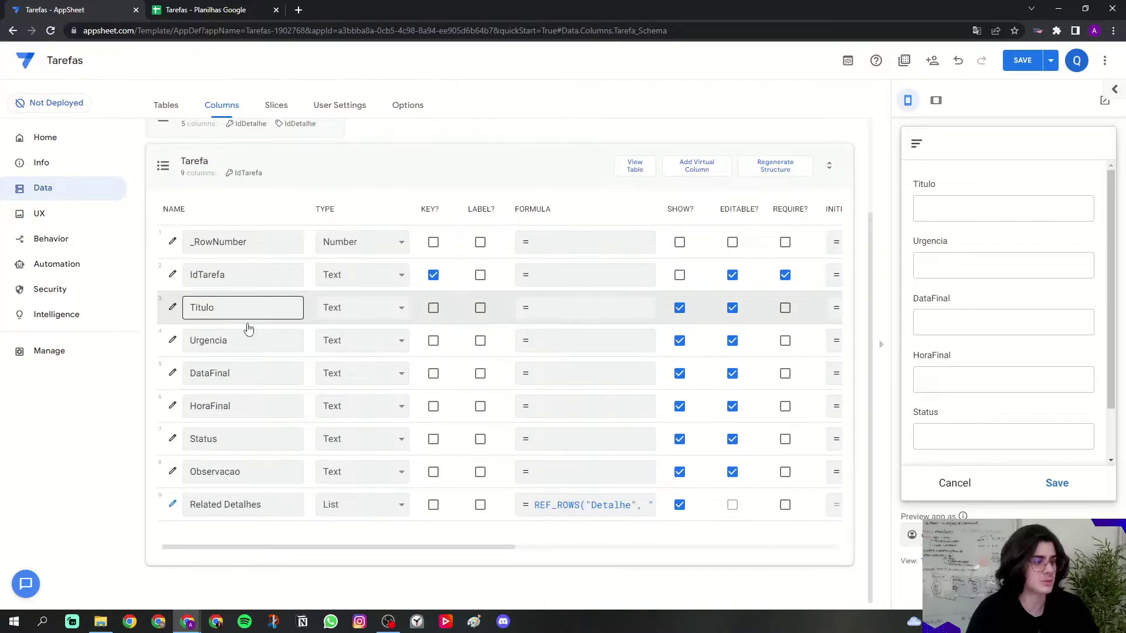
{"action": "left_click", "coordinate": [479, 309]}
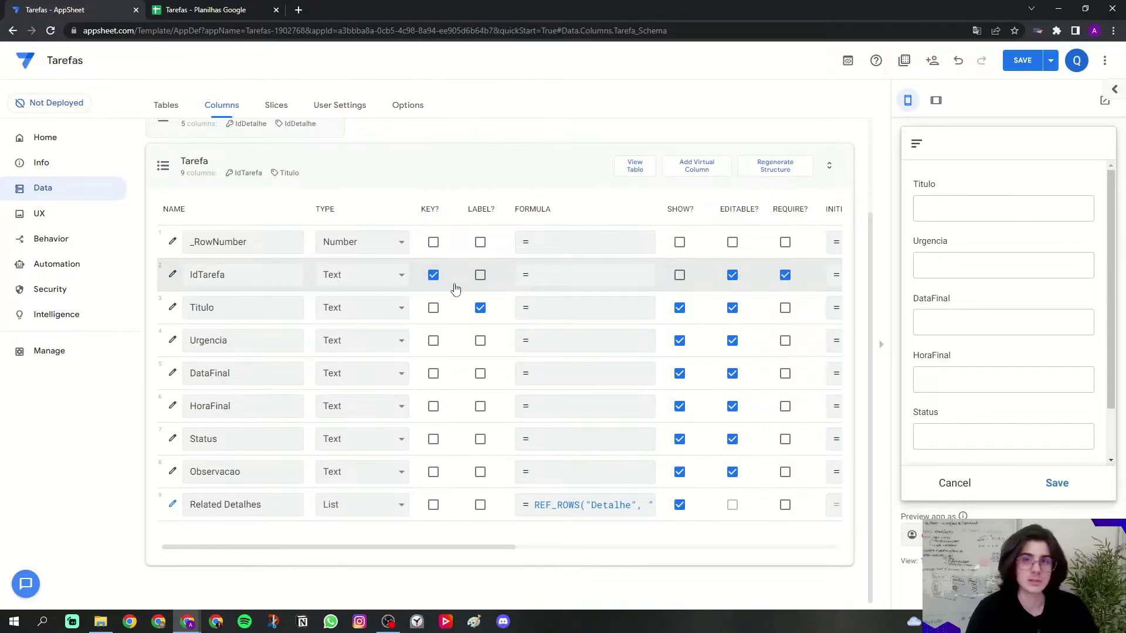
{"action": "left_click", "coordinate": [278, 270]}
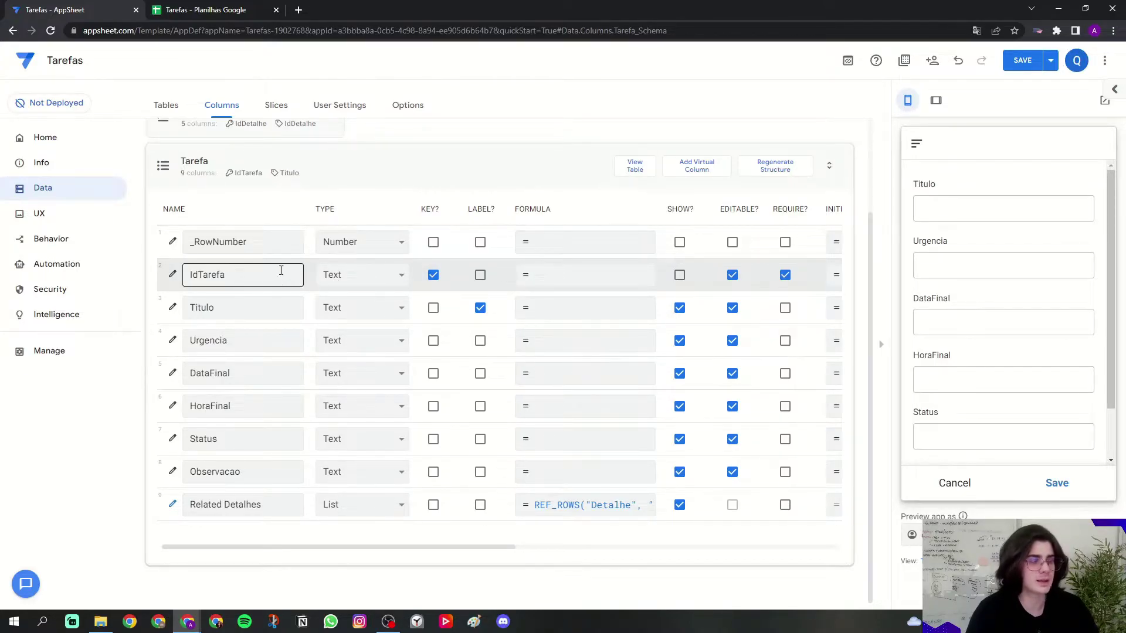
{"action": "left_click_drag", "start_coordinate": [250, 266], "coordinate": [180, 283]}
{"action": "left_click", "coordinate": [231, 276]}
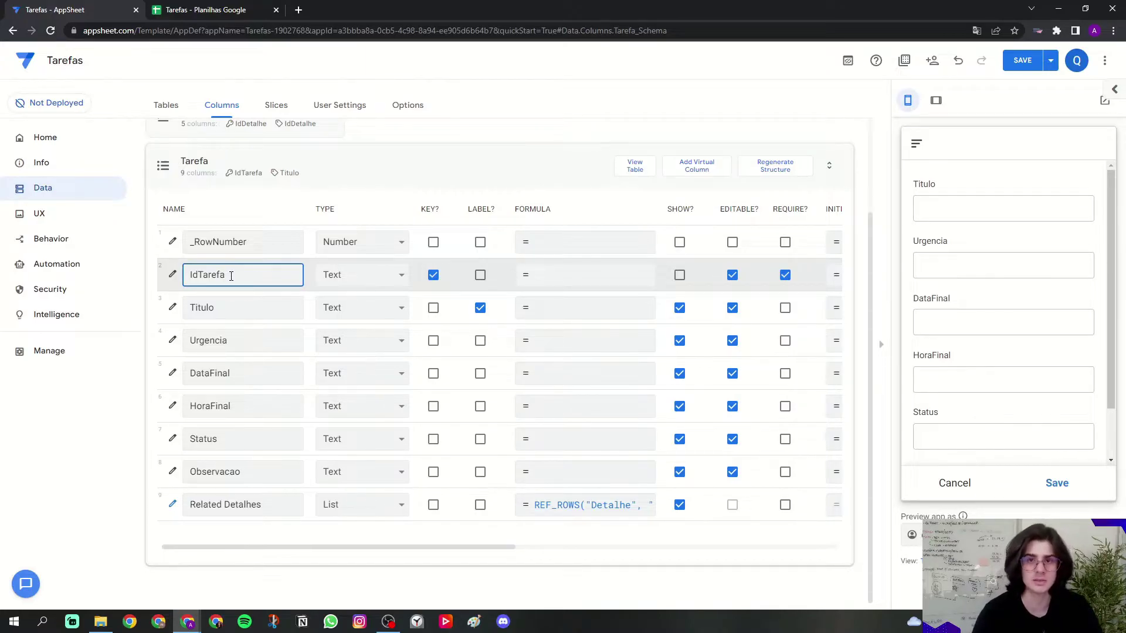
{"action": "left_click_drag", "start_coordinate": [231, 277], "coordinate": [190, 275]}
{"action": "left_click", "coordinate": [226, 276]}
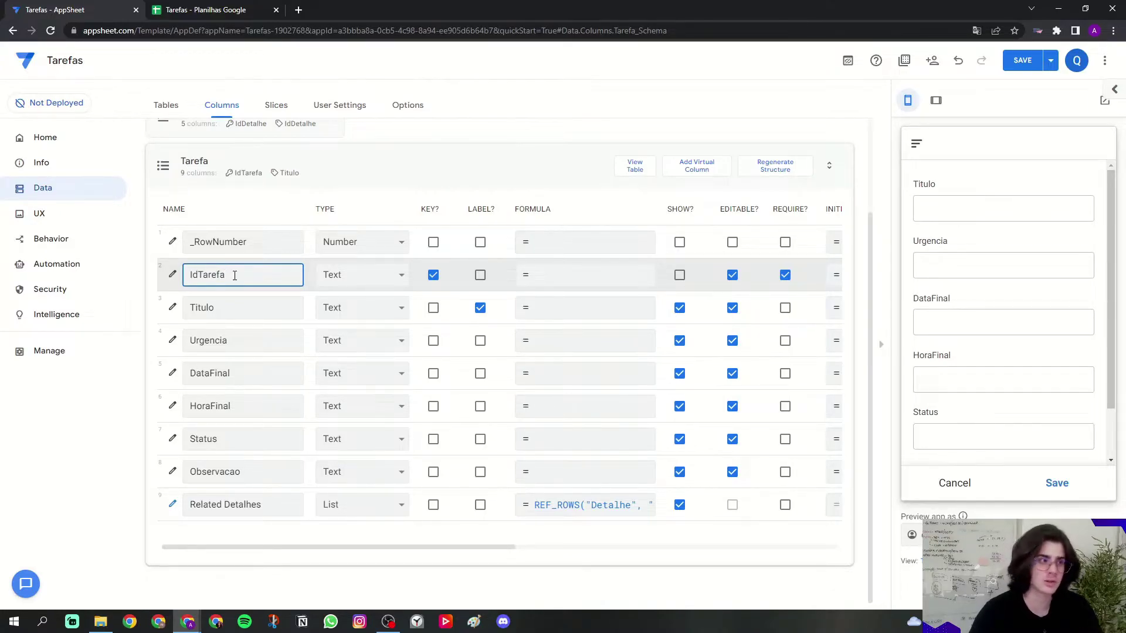
{"action": "left_click_drag", "start_coordinate": [234, 307], "coordinate": [194, 312]}
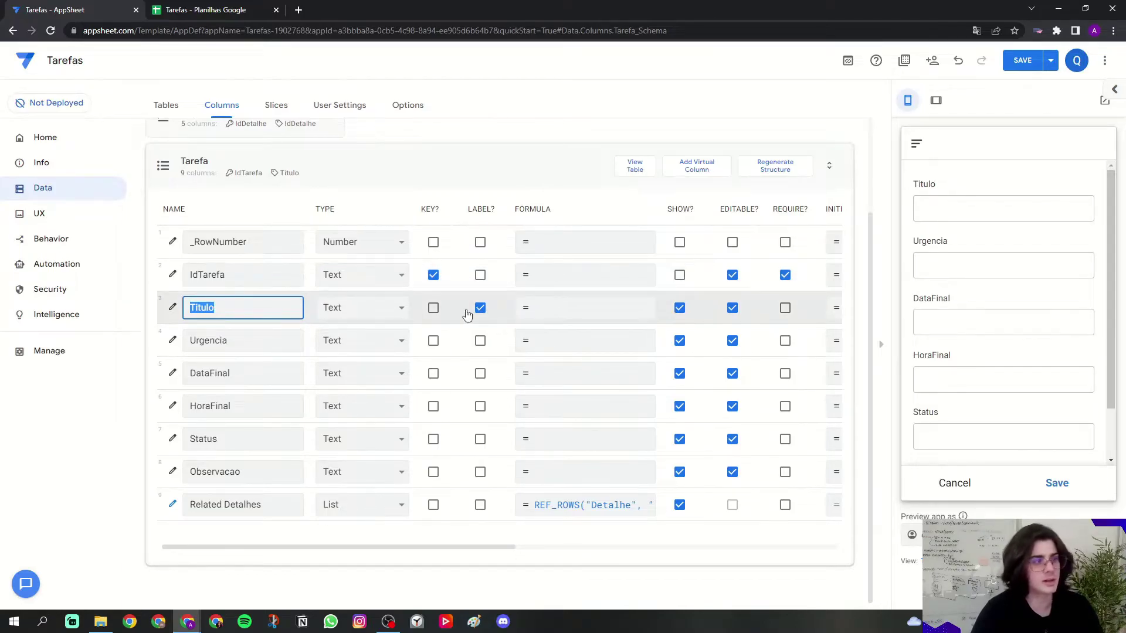
{"action": "left_click", "coordinate": [247, 316]}
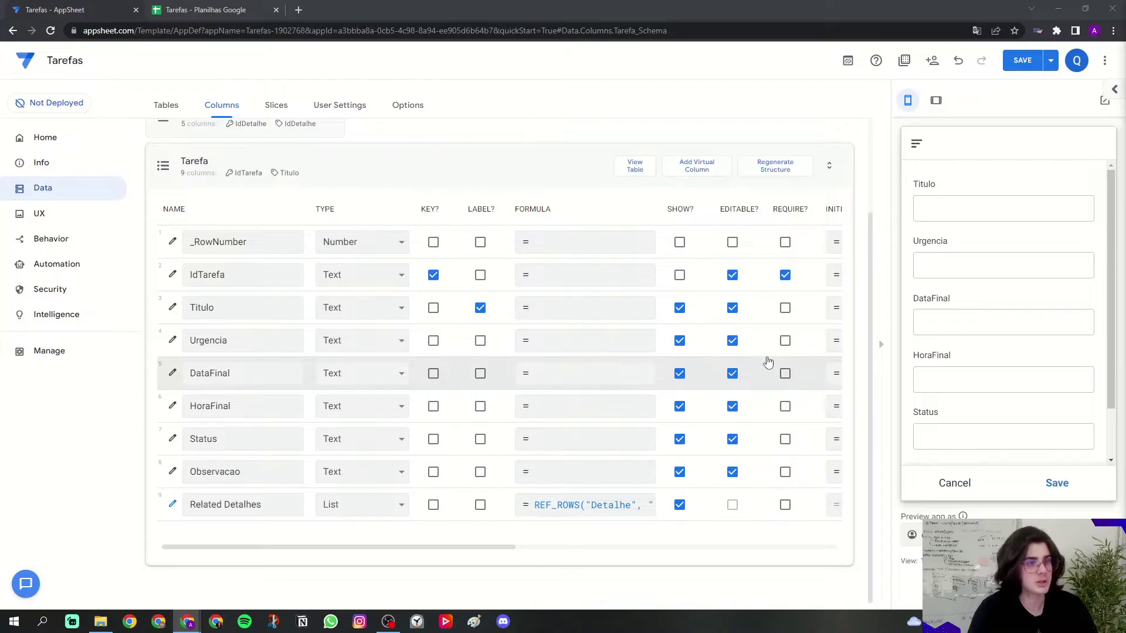
- Make the Titulo column required and set its display name to 'Título'
{"action": "left_click", "coordinate": [785, 308]}
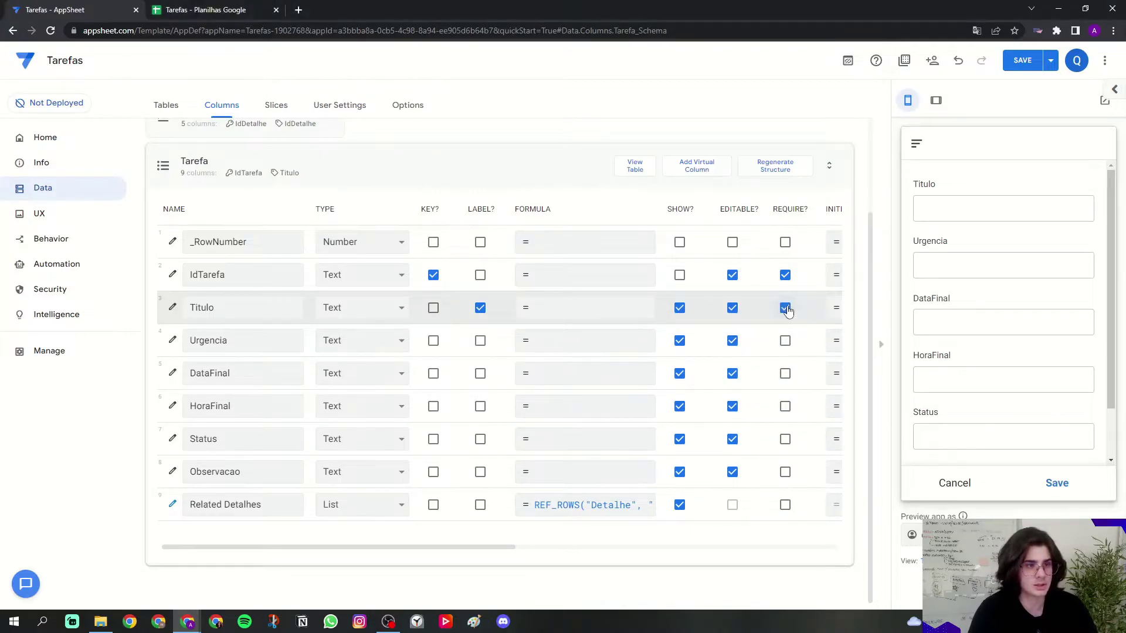
{"action": "left_click_drag", "start_coordinate": [502, 546], "coordinate": [692, 548]}
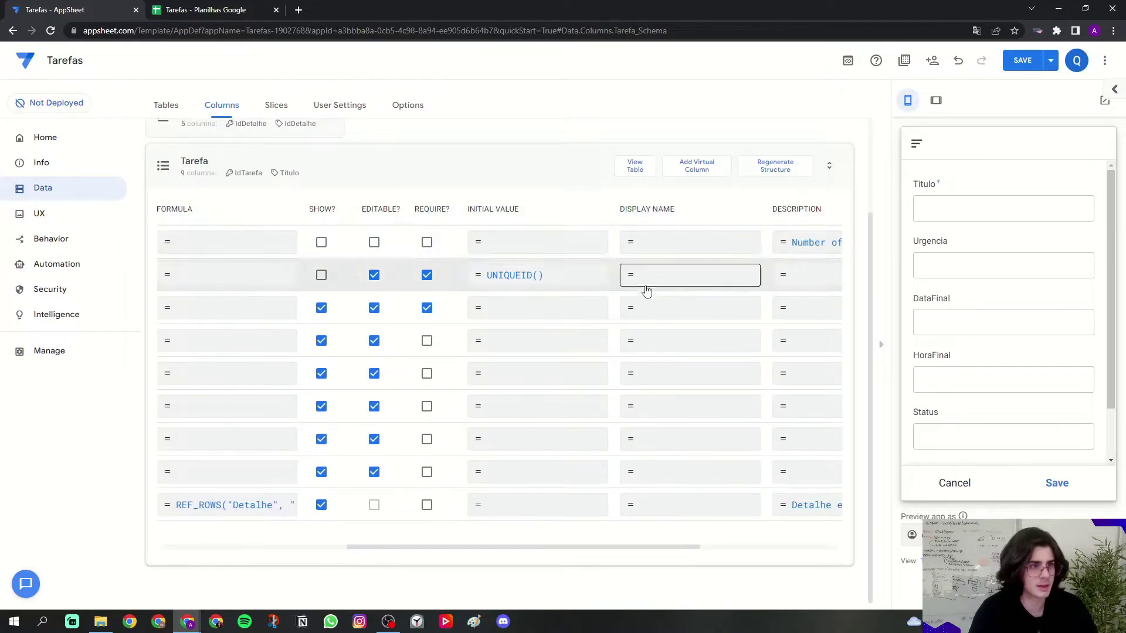
{"action": "left_click", "coordinate": [646, 306]}
{"action": "key", "text": "Caps_Lock"}
{"action": "type", "text": "'"}
{"action": "key", "text": "Caps_Lock"}
{"action": "type", "text": "T"}
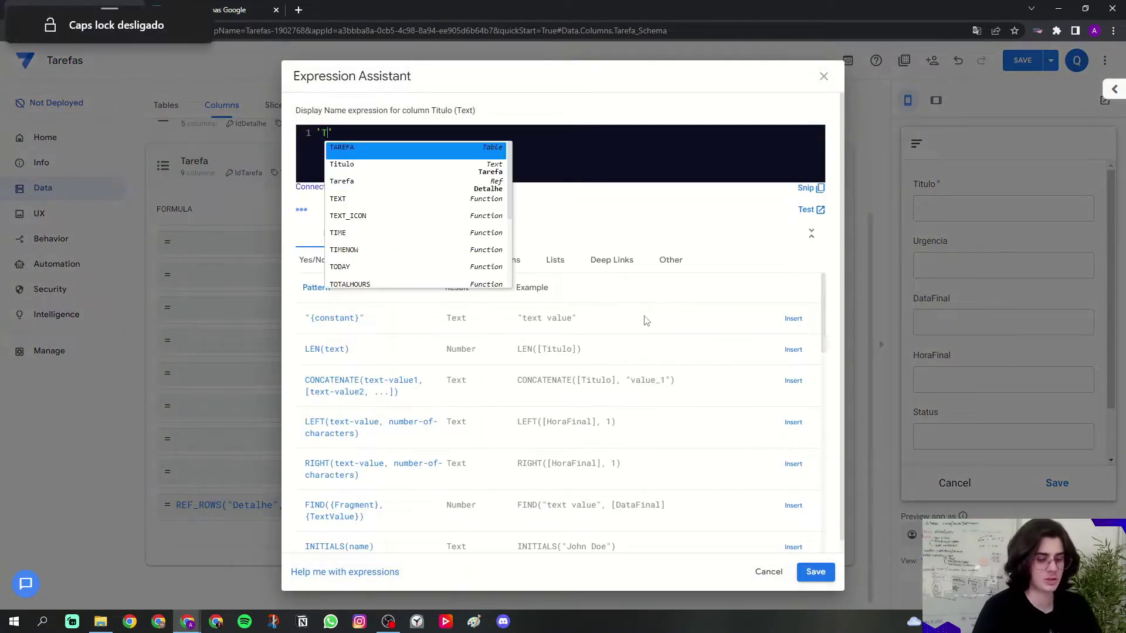
{"action": "type", "text": "ítulo"}
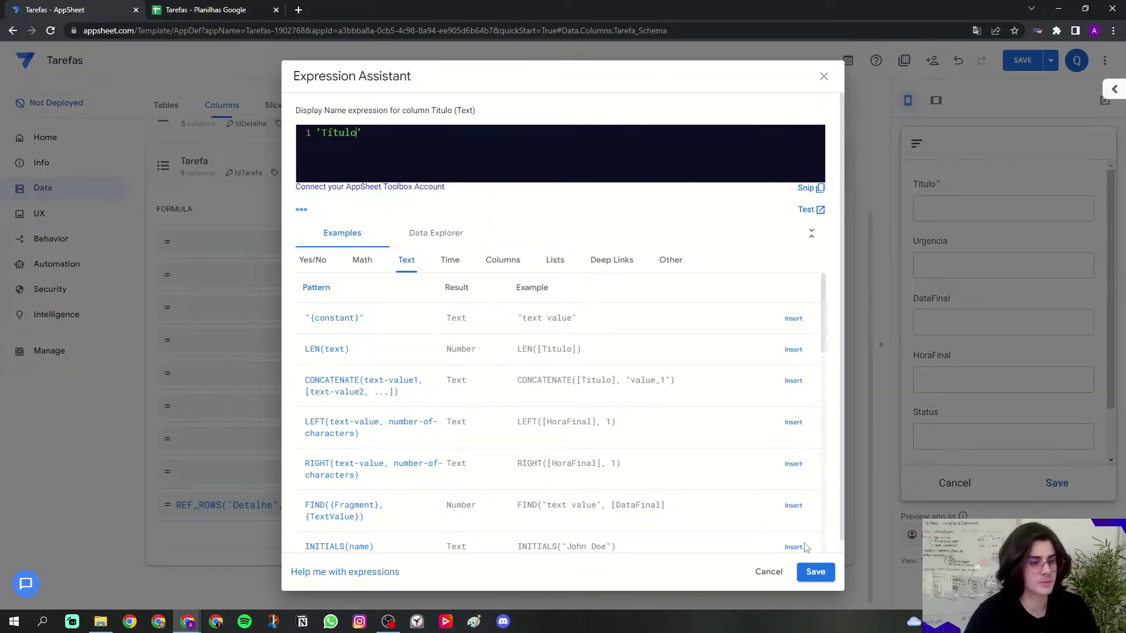
{"action": "left_click", "coordinate": [815, 571]}
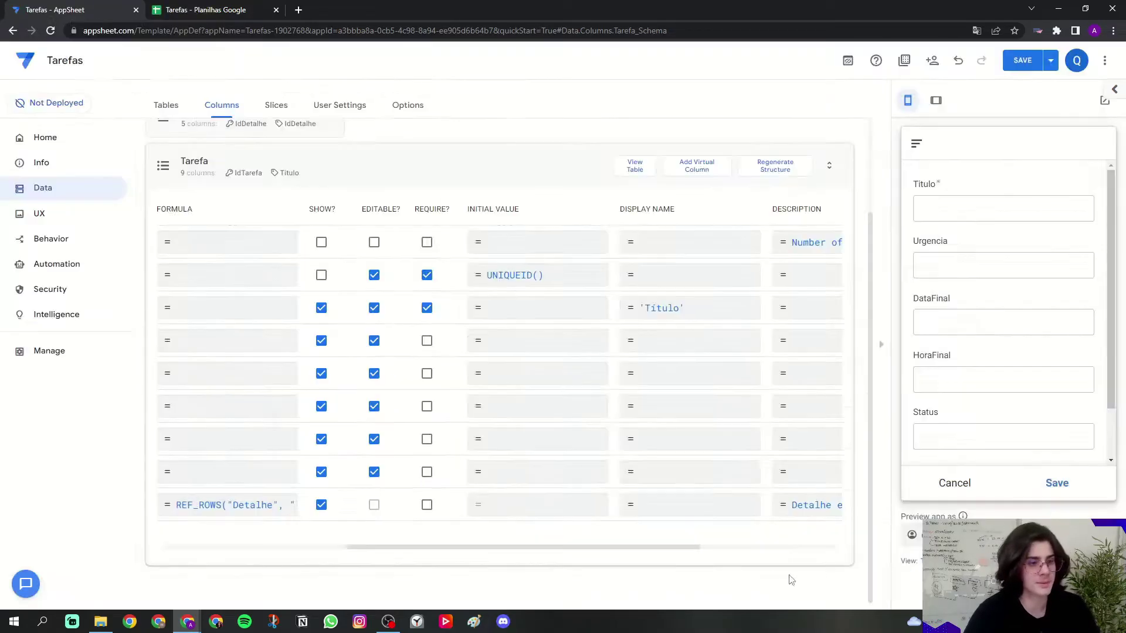
- Change the Urgencia column's type to Enum
{"action": "left_click_drag", "start_coordinate": [661, 550], "coordinate": [479, 547]}
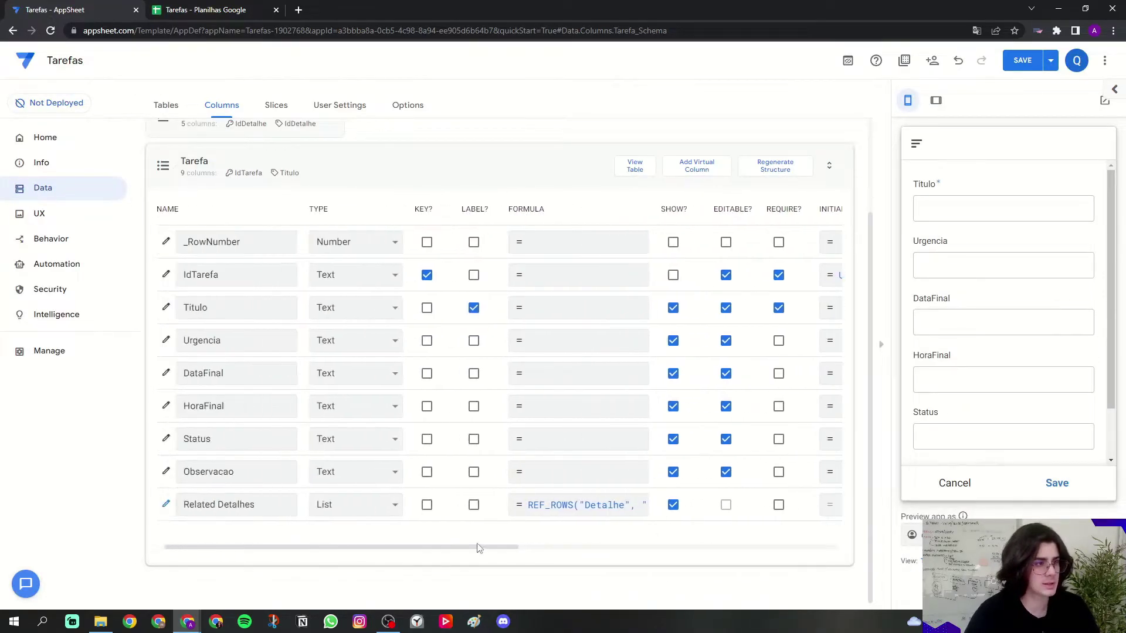
{"action": "left_click_drag", "start_coordinate": [395, 551], "coordinate": [595, 549]}
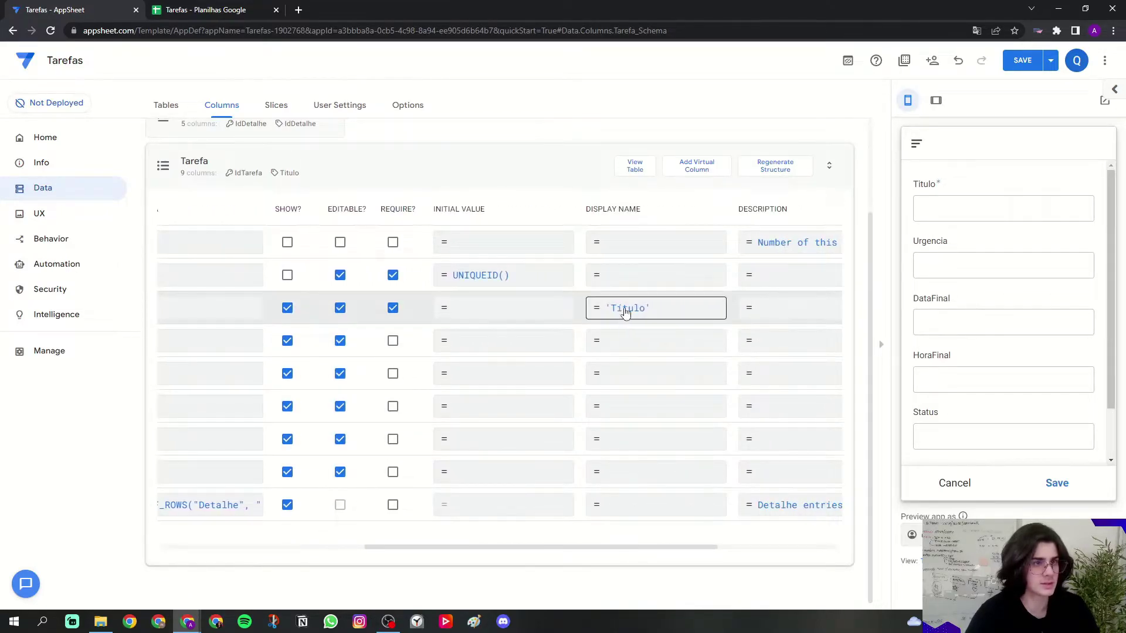
{"action": "left_click_drag", "start_coordinate": [649, 554], "coordinate": [389, 550]}
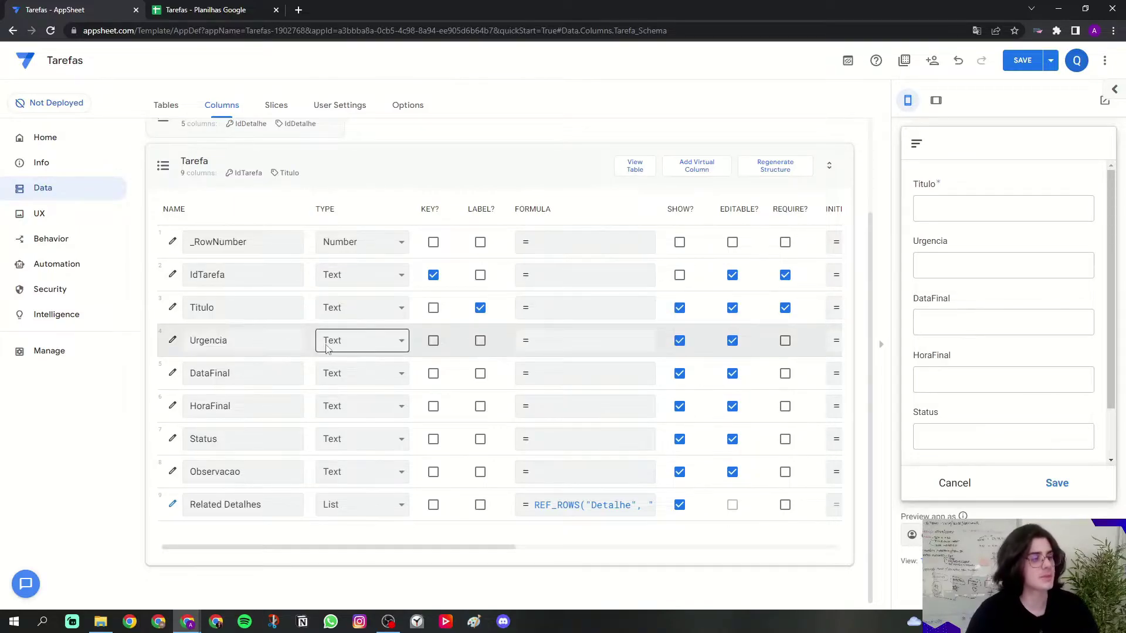
{"action": "left_click", "coordinate": [349, 340]}
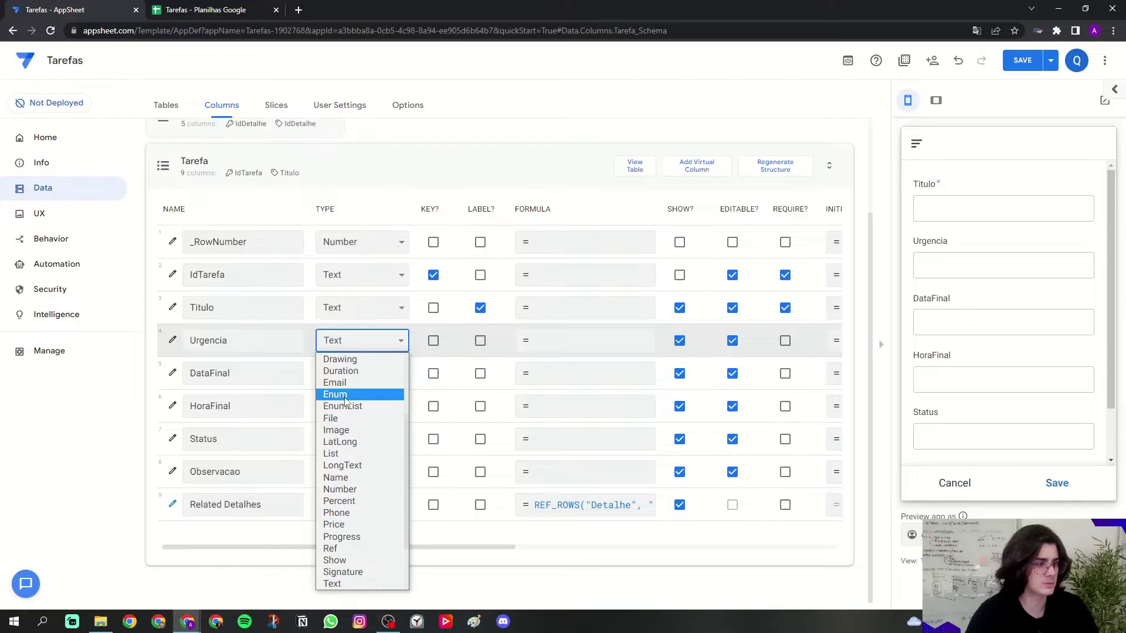
{"action": "left_click", "coordinate": [346, 396]}
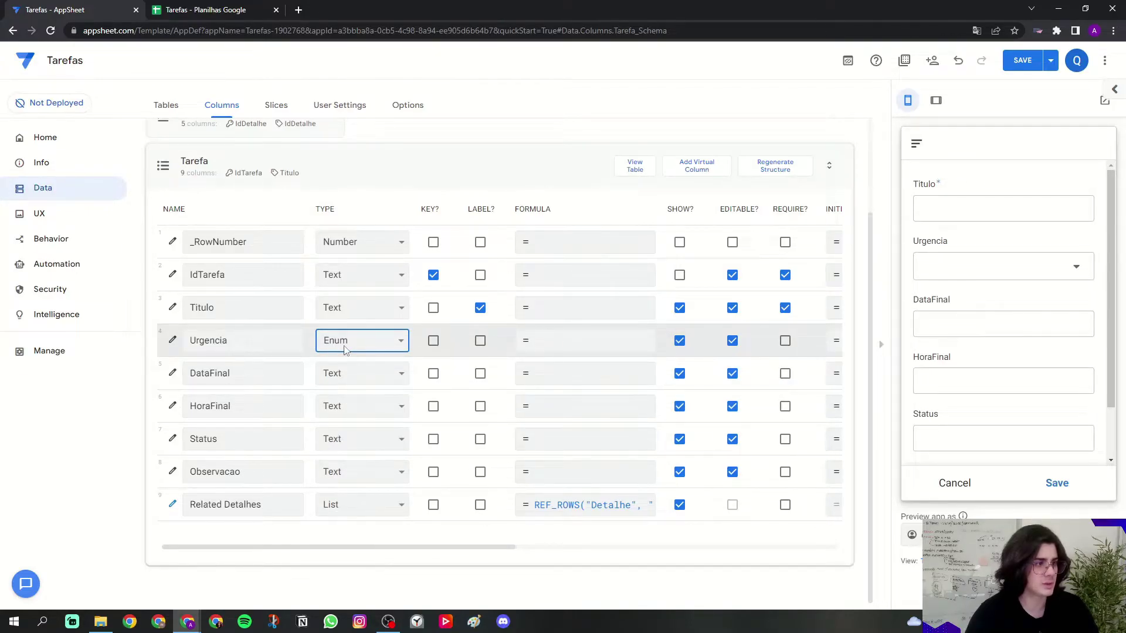
- Open the Urgencia column's detailed settings and add the enum values Normal and Alta
{"action": "left_click", "coordinate": [172, 342]}
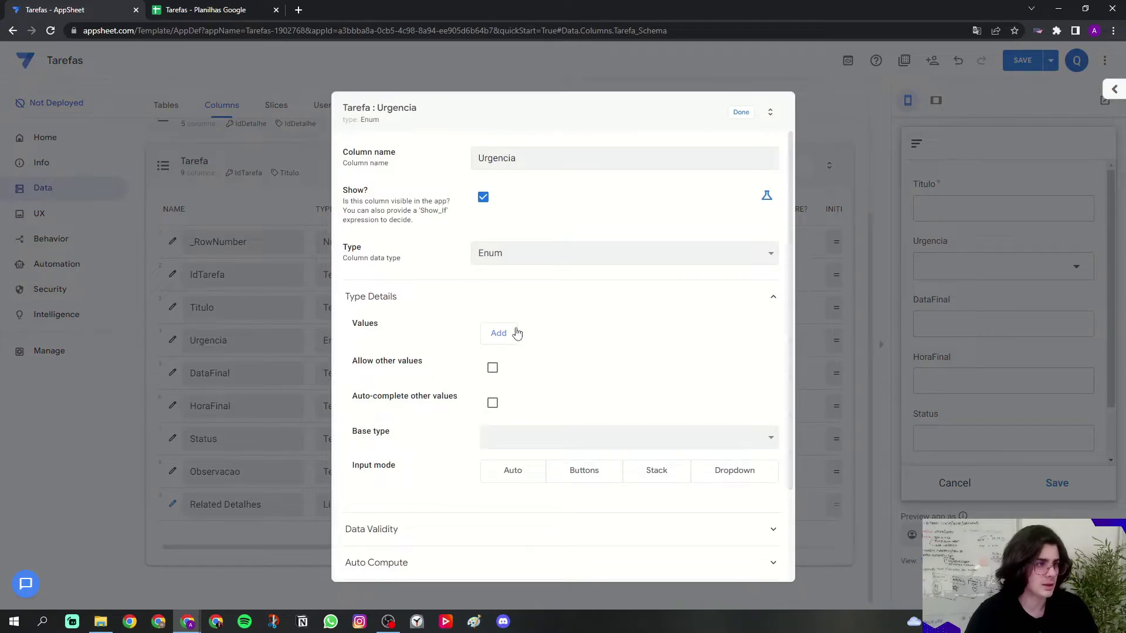
{"action": "left_click", "coordinate": [516, 333]}
{"action": "left_click", "coordinate": [501, 364]}
{"action": "left_click", "coordinate": [526, 336]}
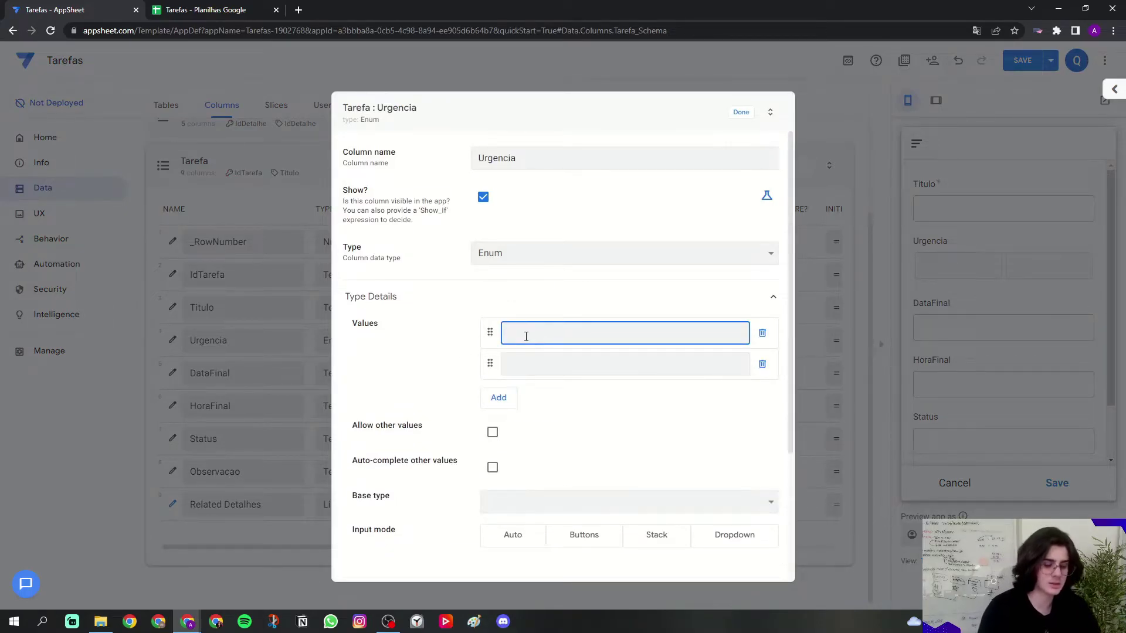
{"action": "type", "text": "Nor"}
{"action": "key", "text": "Tab"}
{"action": "type", "text": "Al"}
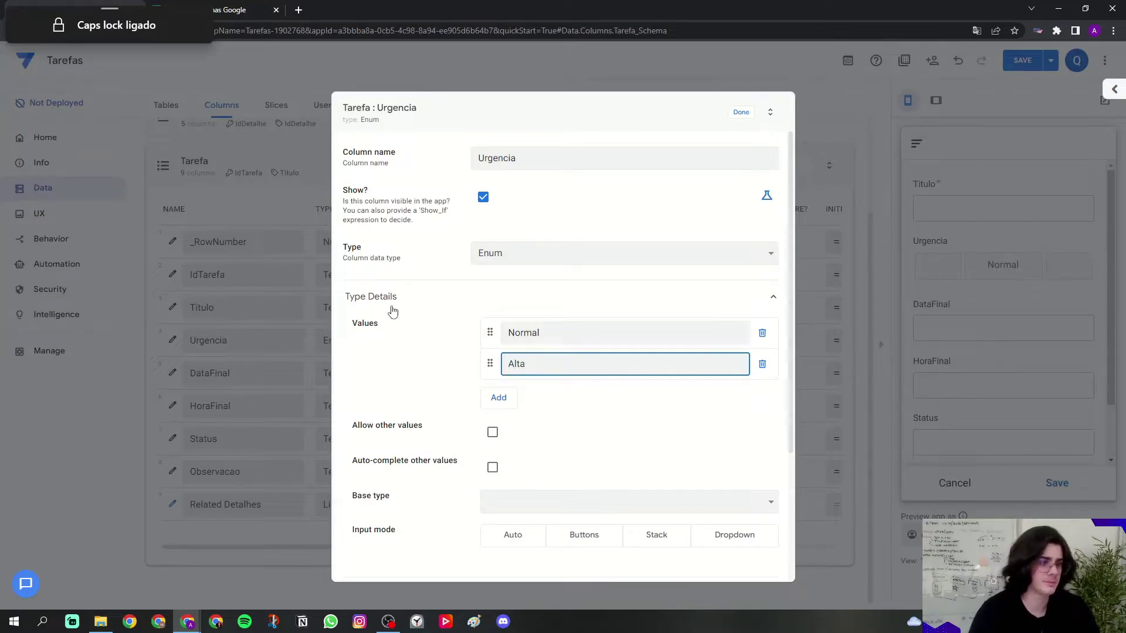
- Set Urgencia's base type to Text and its input mode to Buttons, and finish editing the column
{"action": "left_click", "coordinate": [543, 507]}
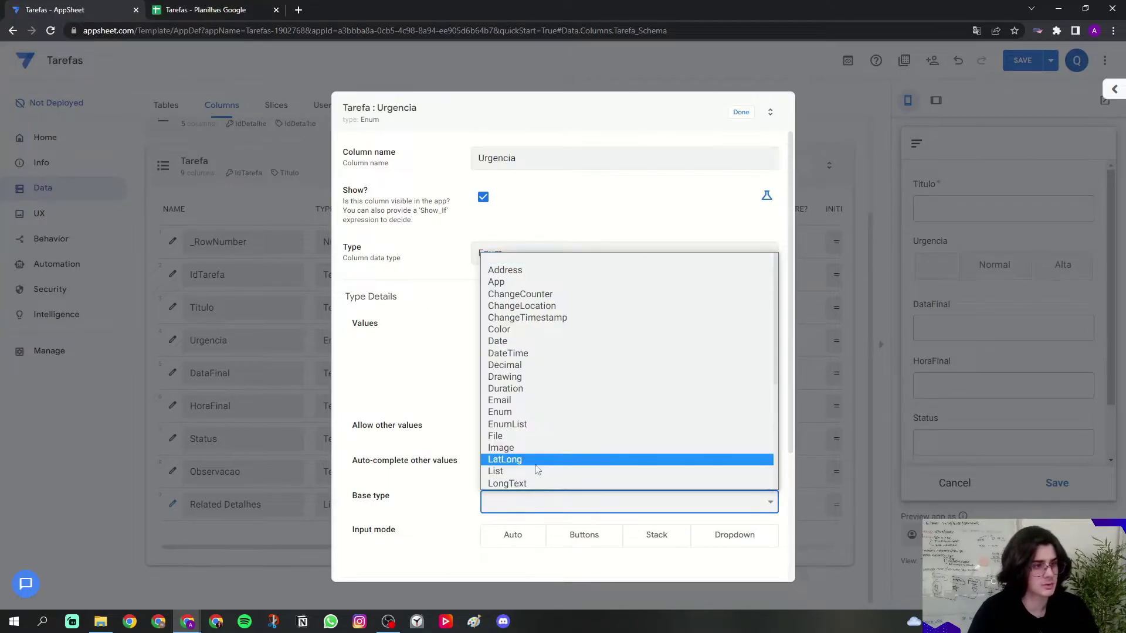
{"action": "scroll", "coordinate": [534, 465], "scroll_direction": "down", "scroll_amount": 3}
{"action": "left_click", "coordinate": [515, 412]}
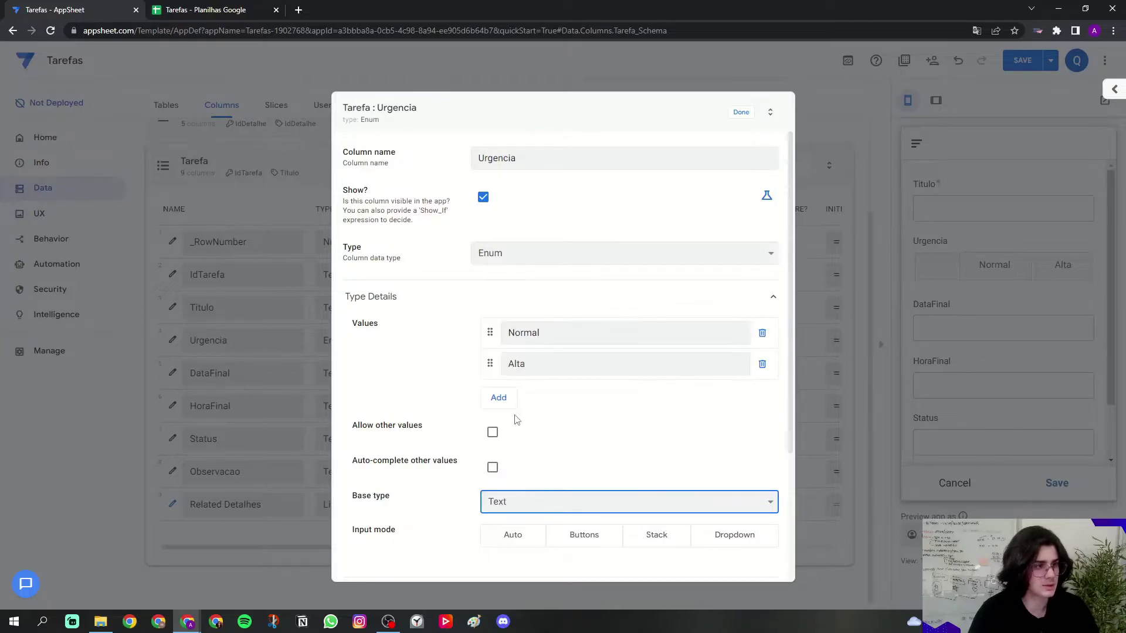
{"action": "left_click", "coordinate": [584, 536]}
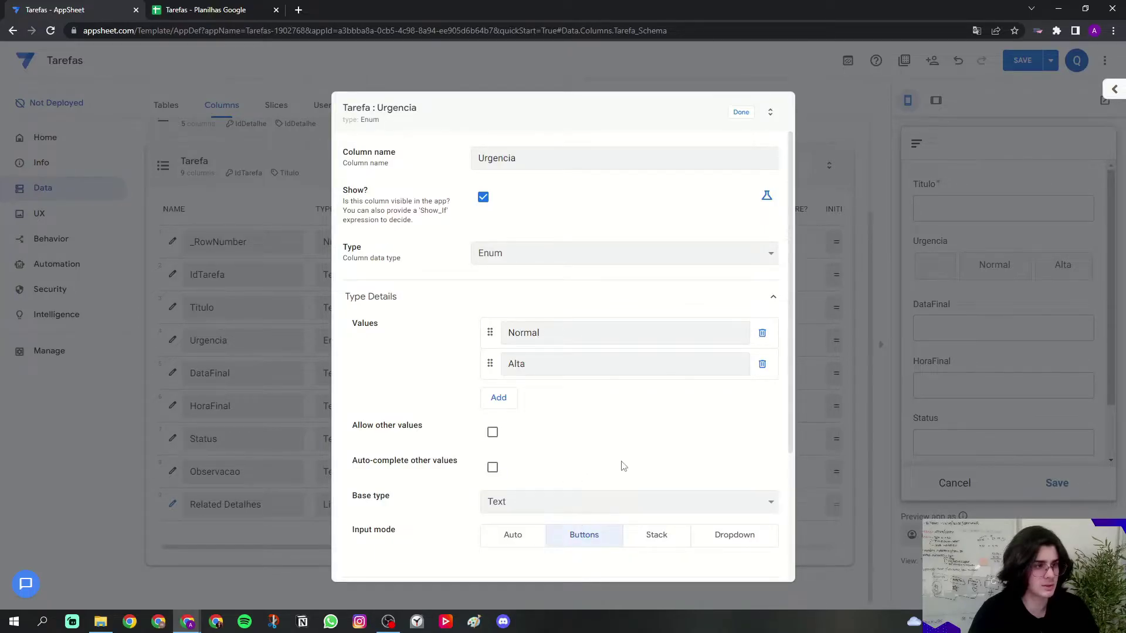
{"action": "left_click", "coordinate": [741, 112]}
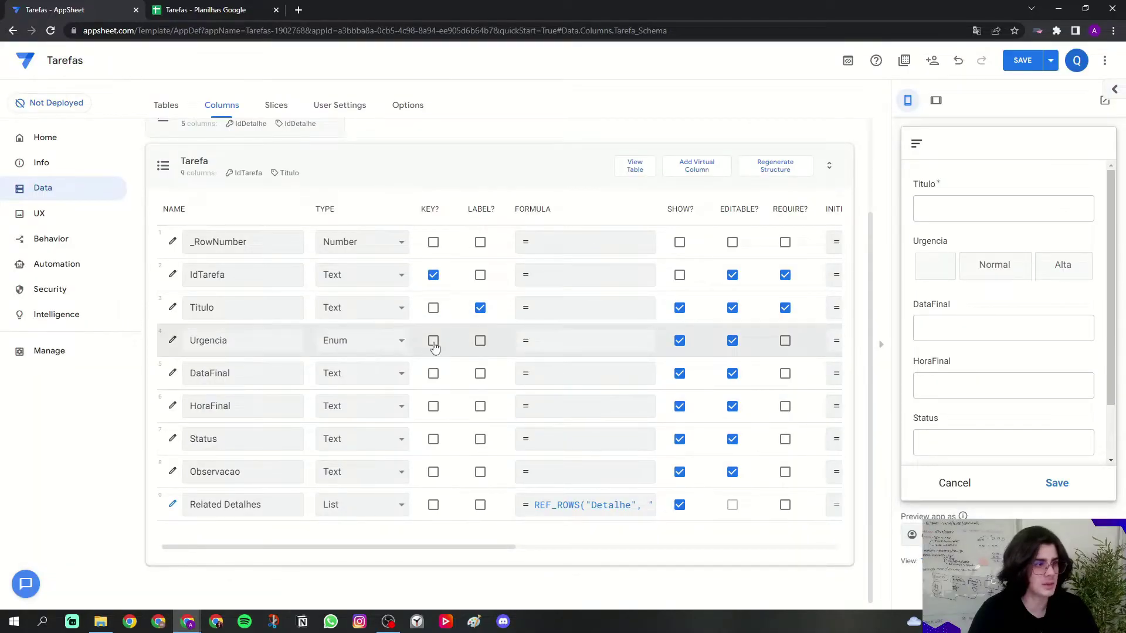
- Make the Urgencia column required and set its initial value to 'Normal'
{"action": "left_click", "coordinate": [783, 342]}
{"action": "left_click_drag", "start_coordinate": [510, 547], "coordinate": [630, 551]}
{"action": "left_click_drag", "start_coordinate": [603, 210], "coordinate": [656, 213]}
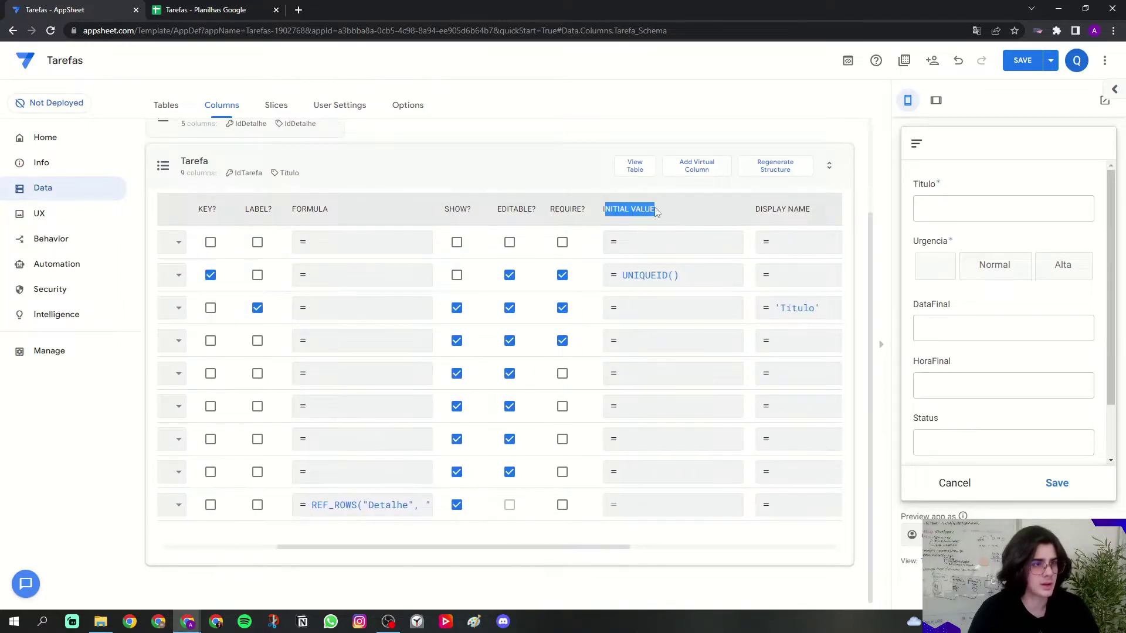
{"action": "left_click", "coordinate": [640, 344]}
{"action": "type", "text": "'"}
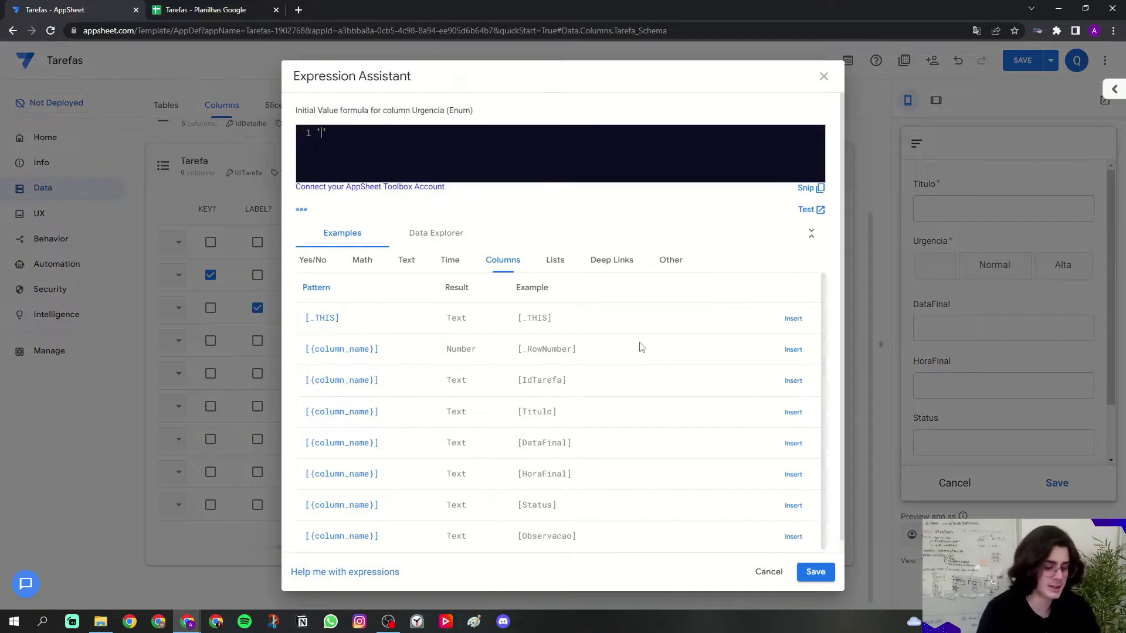
{"action": "key", "text": "Caps_Lock"}
{"action": "type", "text": "Normal"}
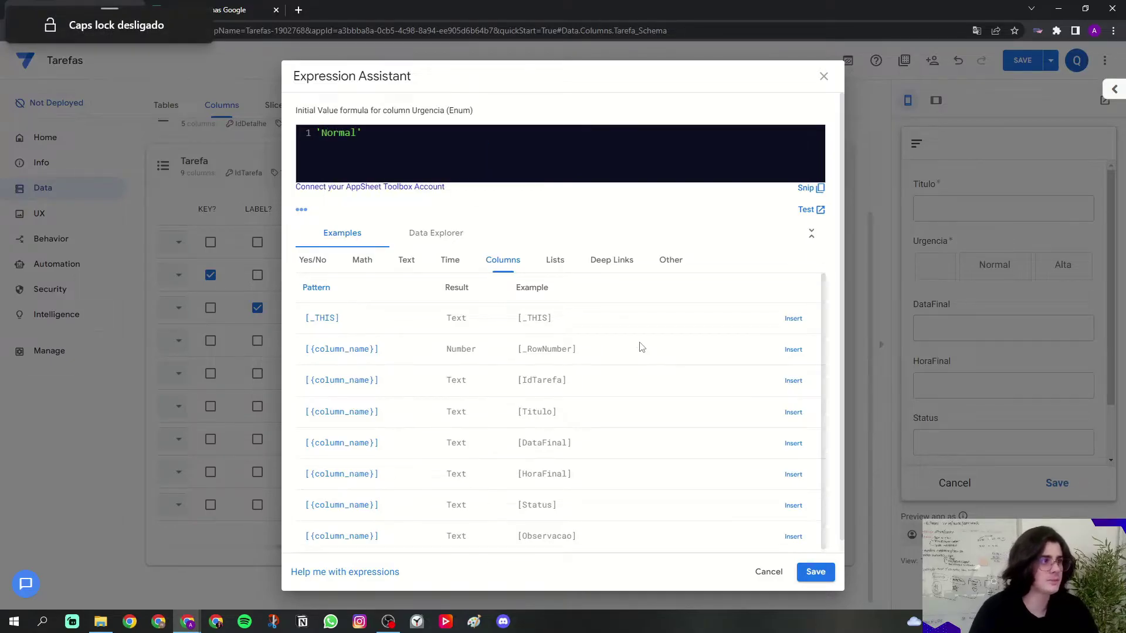
{"action": "left_click", "coordinate": [815, 571]}
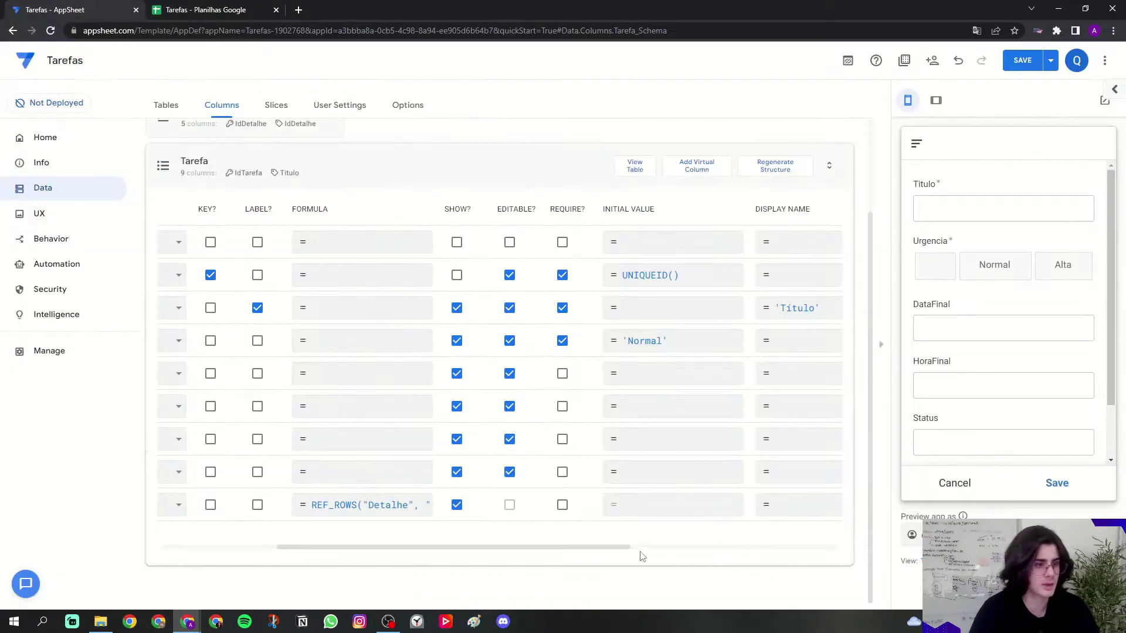
- Set the Urgencia column's display name to 'Urgência'
{"action": "left_click_drag", "start_coordinate": [608, 547], "coordinate": [664, 530]}
{"action": "left_click", "coordinate": [696, 345]}
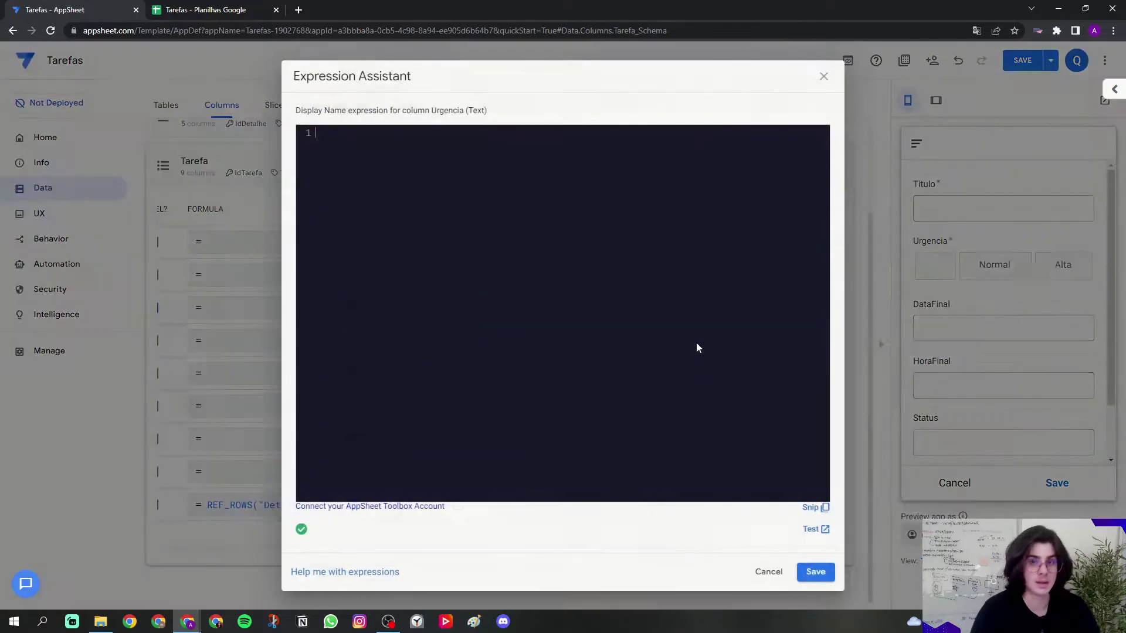
{"action": "type", "text": "'"}
{"action": "key", "text": "Caps_Lock"}
{"action": "type", "text": "Urg^"}
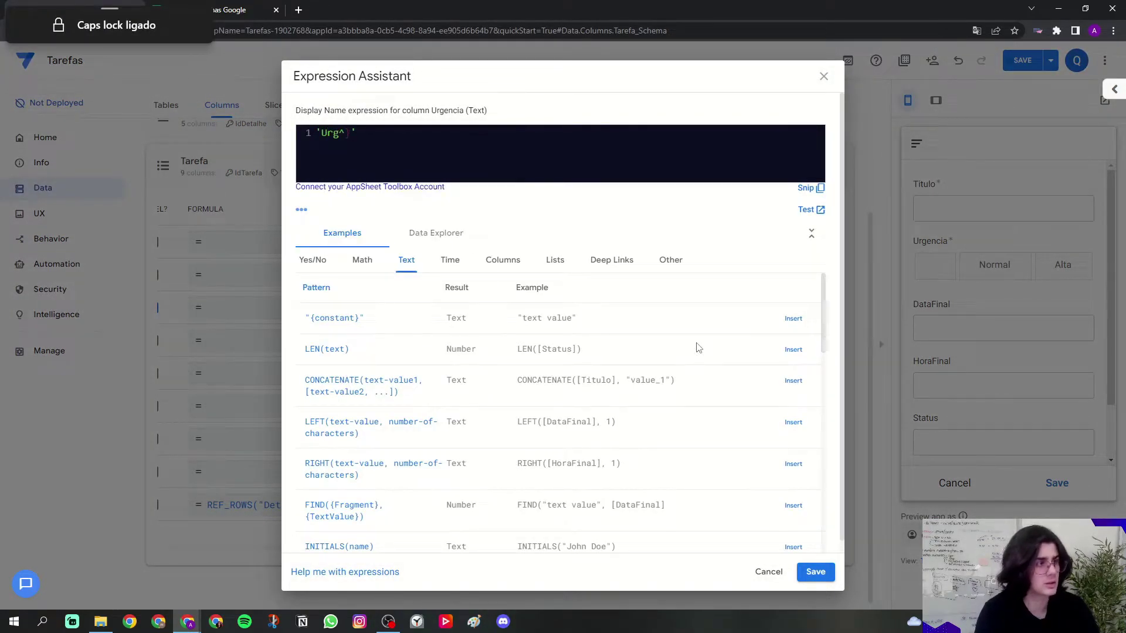
{"action": "type", "text": "ência"}
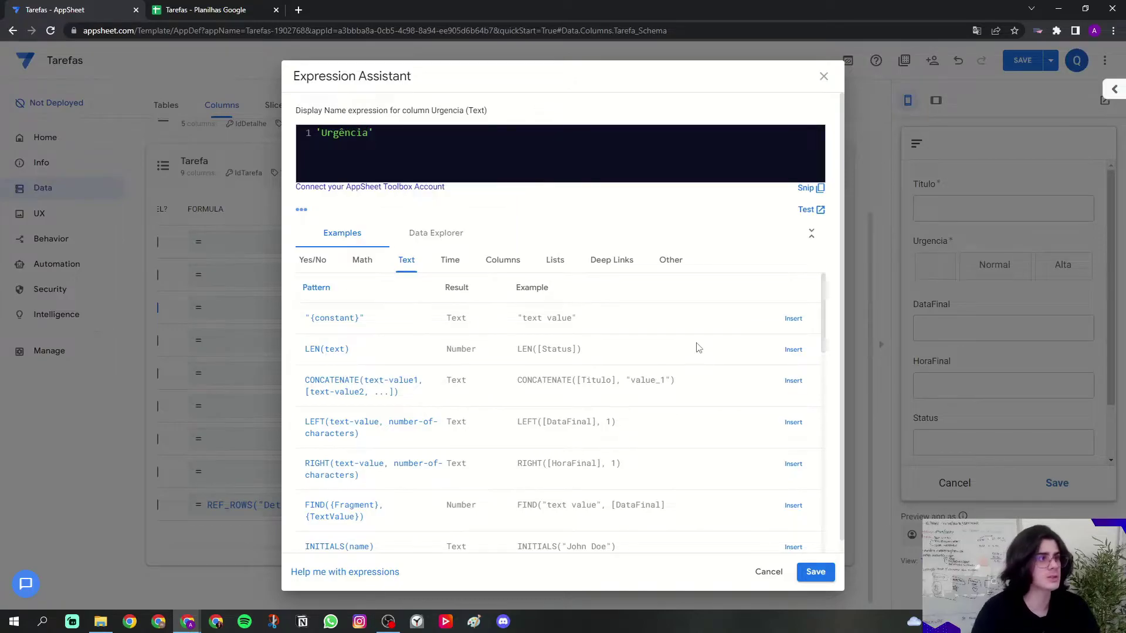
{"action": "left_click", "coordinate": [809, 578]}
- Change the DataFinal column's type to Date and make the column required
{"action": "left_click_drag", "start_coordinate": [659, 550], "coordinate": [435, 540]}
{"action": "left_click", "coordinate": [202, 365]}
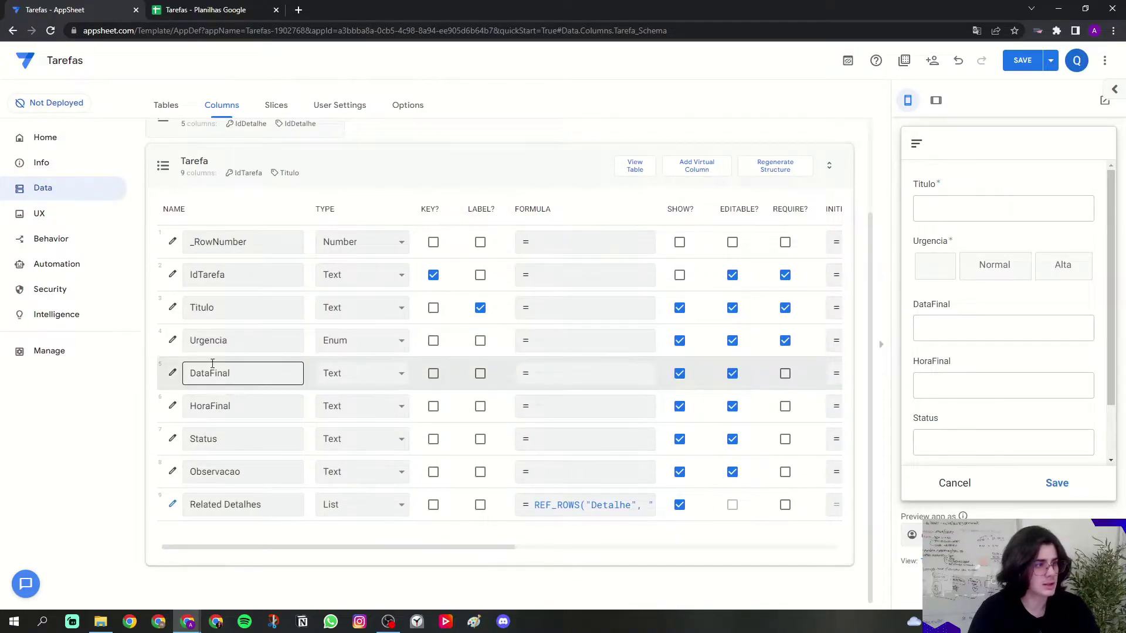
{"action": "left_click", "coordinate": [360, 373]}
{"action": "scroll", "coordinate": [352, 247], "scroll_direction": "up", "scroll_amount": 3}
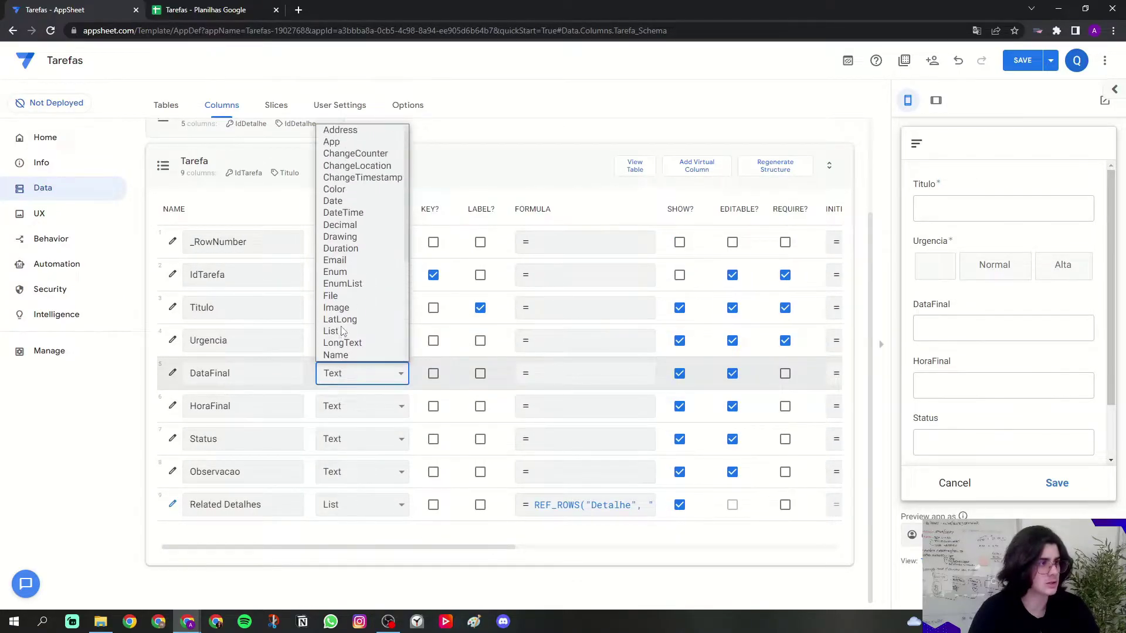
{"action": "left_click", "coordinate": [338, 202]}
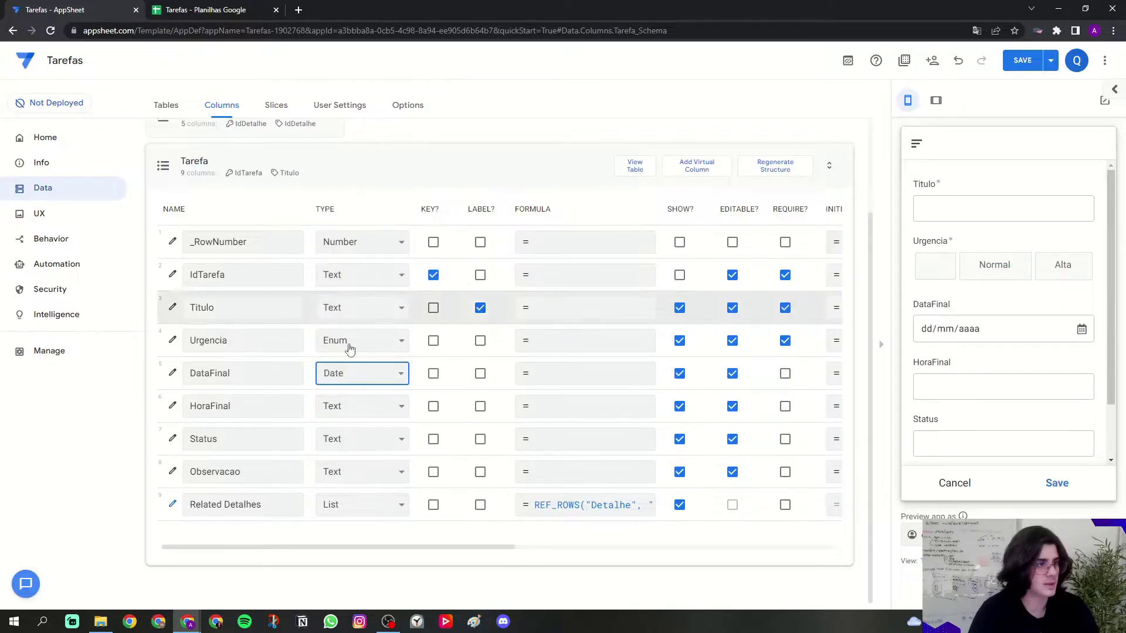
{"action": "left_click", "coordinate": [785, 373]}
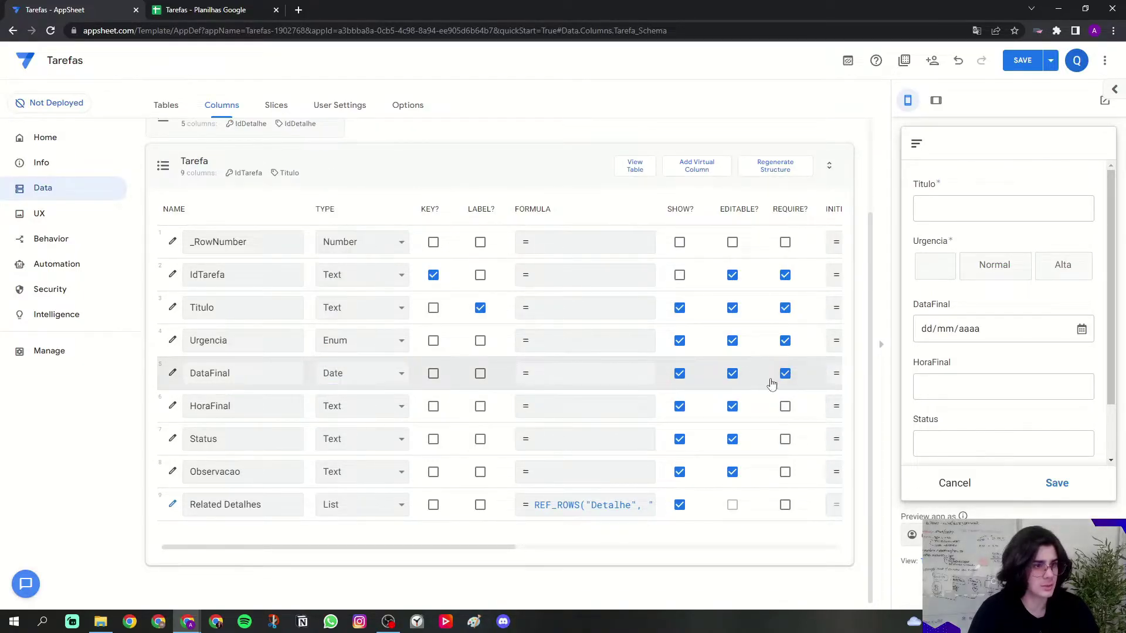
- Set the DataFinal column's initial value to the formula TODAY()
{"action": "left_click_drag", "start_coordinate": [486, 548], "coordinate": [680, 548]}
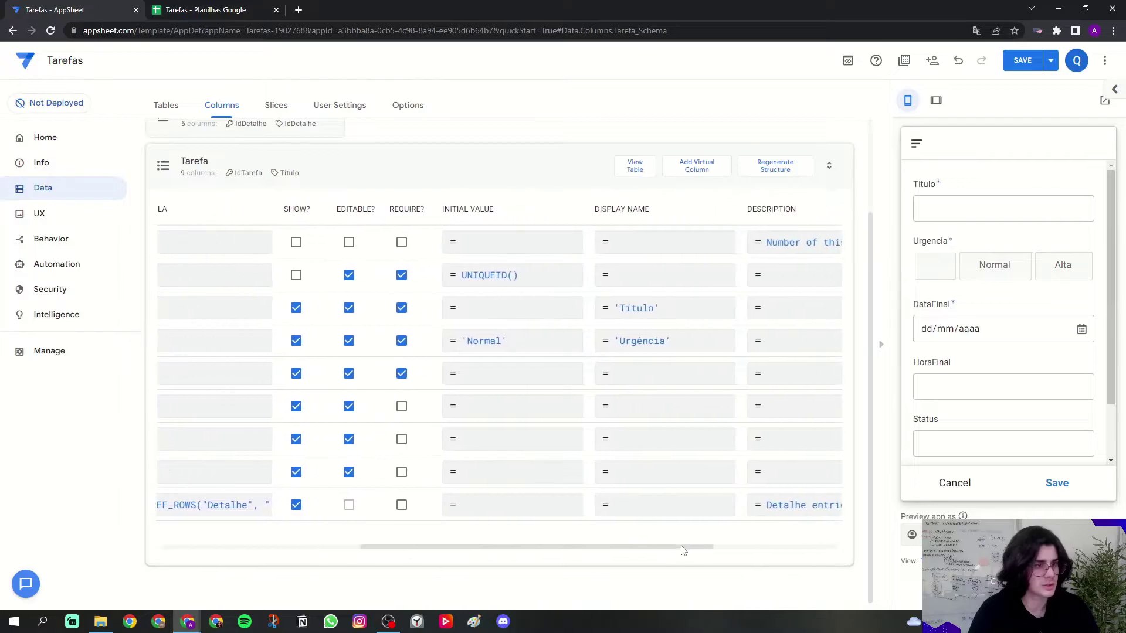
{"action": "left_click", "coordinate": [503, 377]}
{"action": "left_click_drag", "start_coordinate": [316, 133], "coordinate": [356, 133]}
{"action": "left_click", "coordinate": [354, 133]}
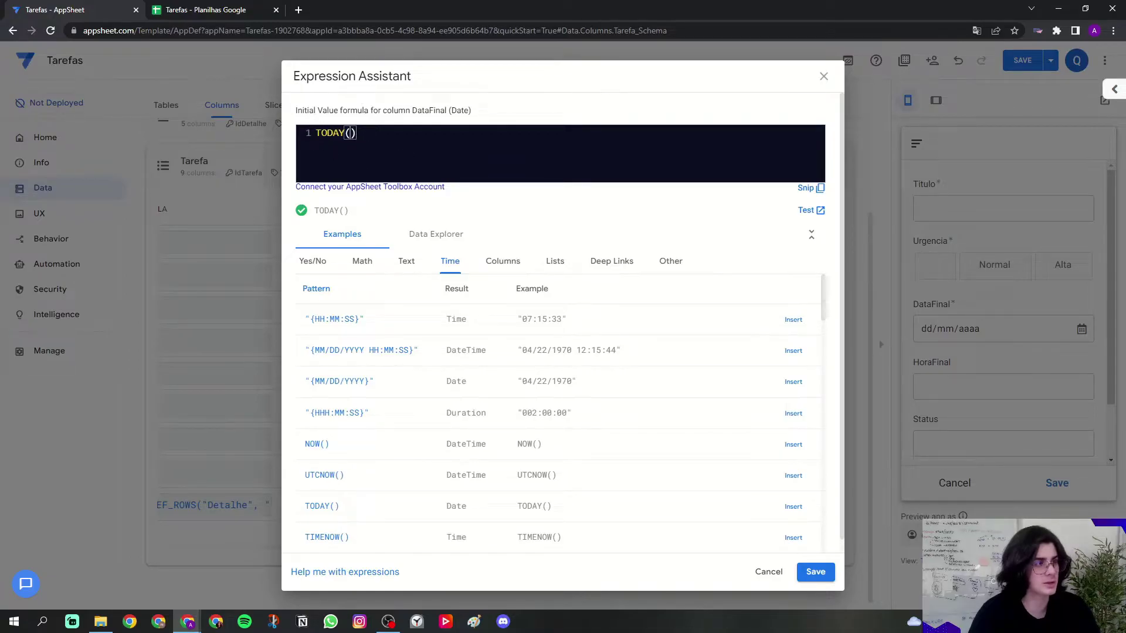
{"action": "left_click", "coordinate": [350, 133]}
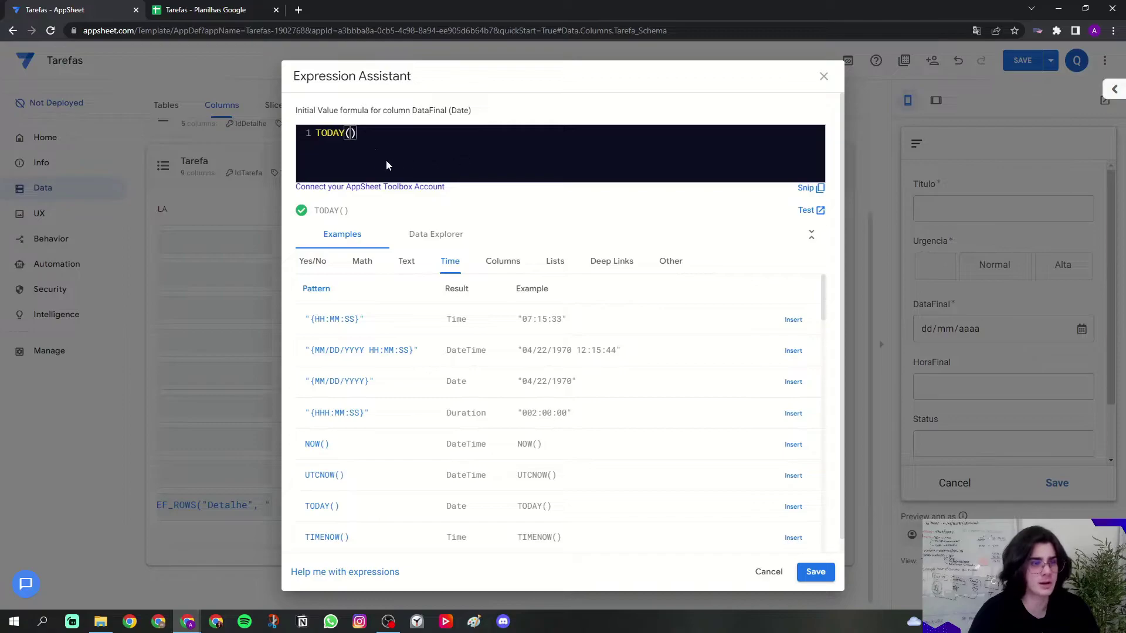
{"action": "left_click", "coordinate": [1102, 621]}
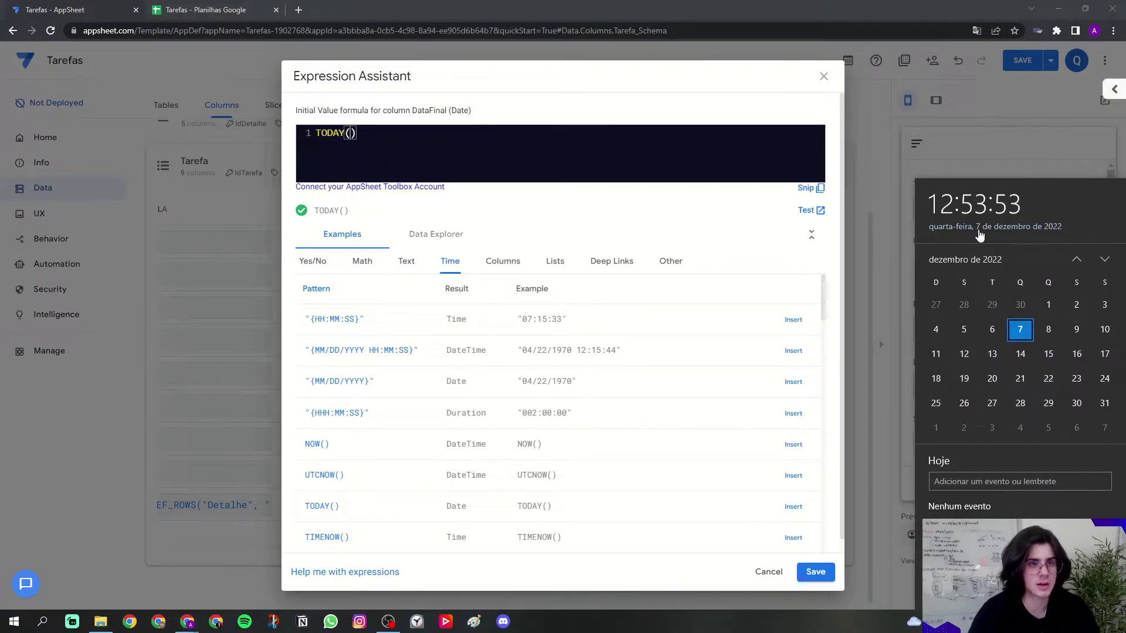
{"action": "left_click", "coordinate": [589, 143]}
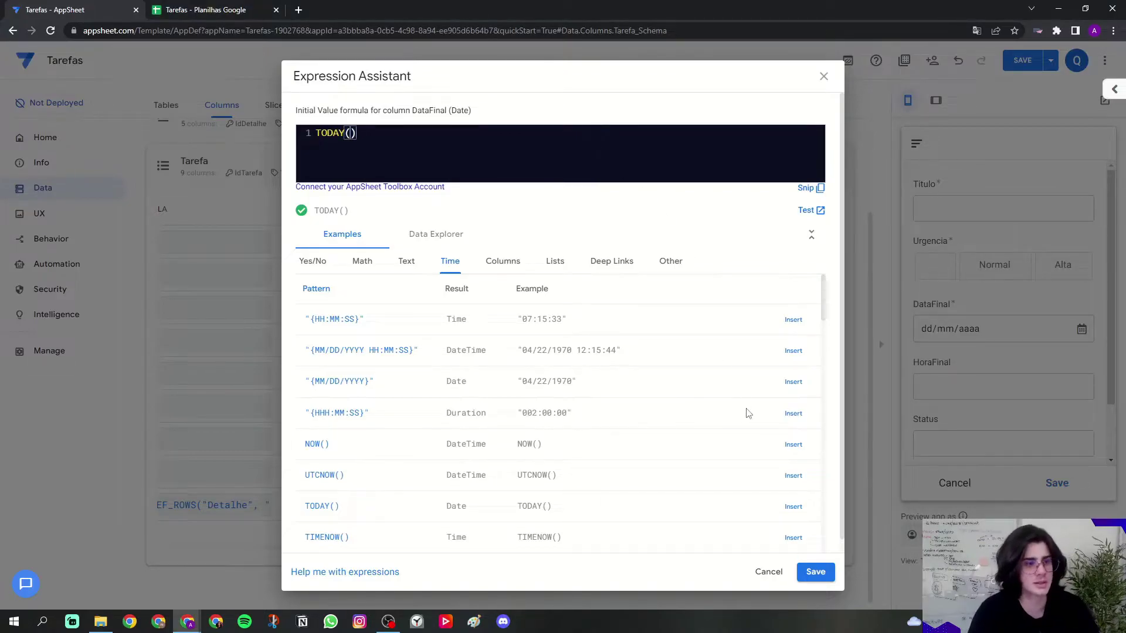
{"action": "left_click", "coordinate": [815, 572]}
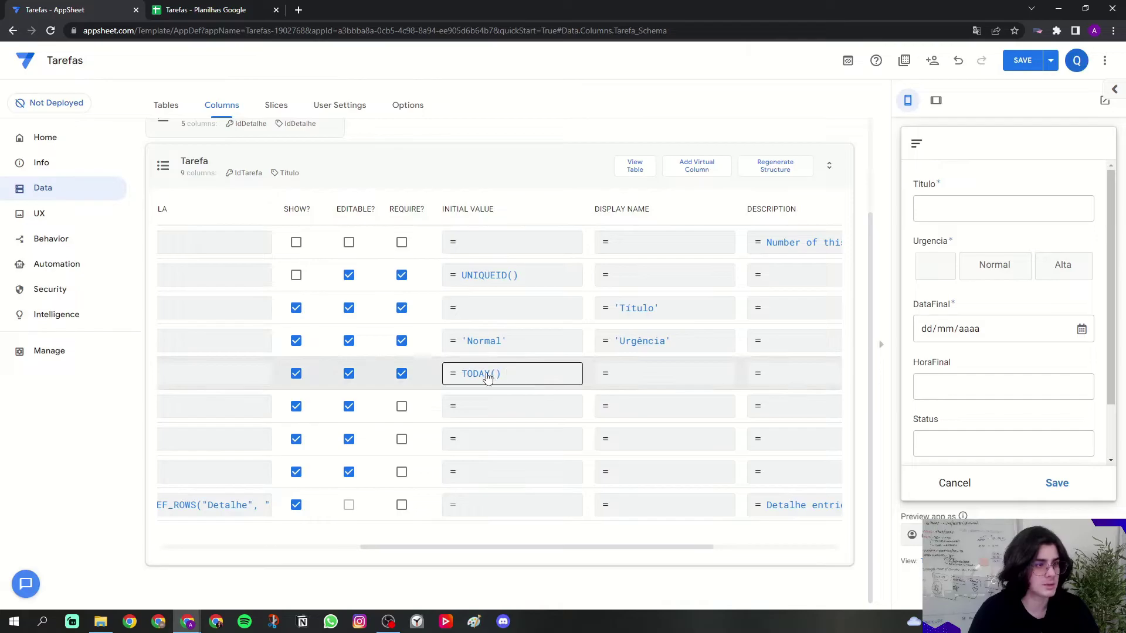
- Set the DataFinal column's display name to 'Data limite'
{"action": "left_click", "coordinate": [647, 382]}
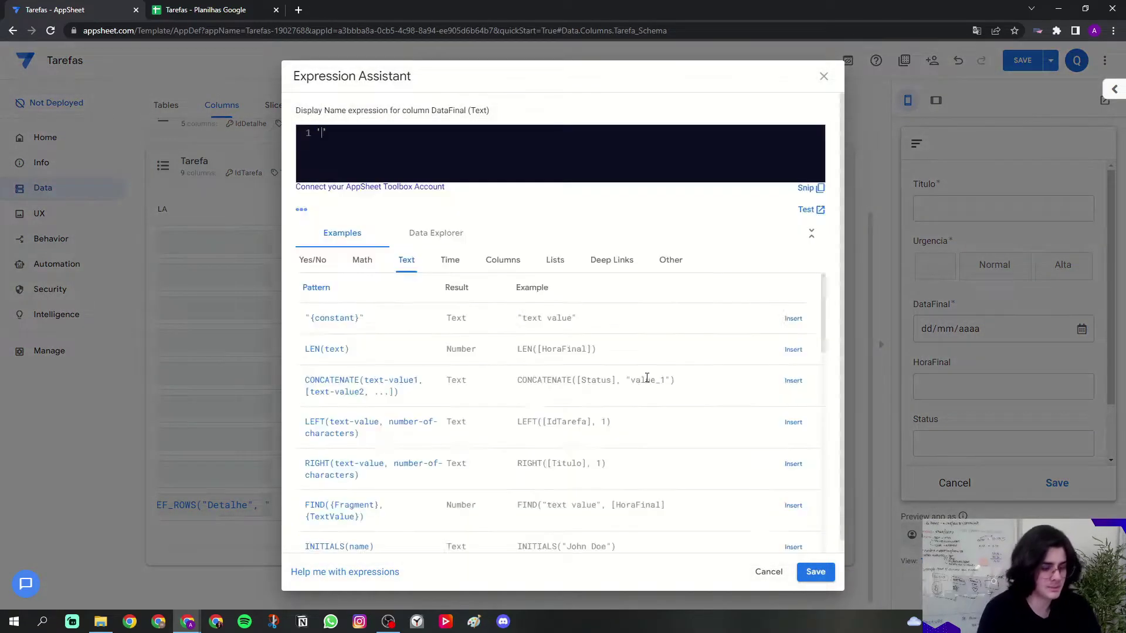
{"action": "key", "text": "Caps_Lock"}
{"action": "type", "text": "'Data final"}
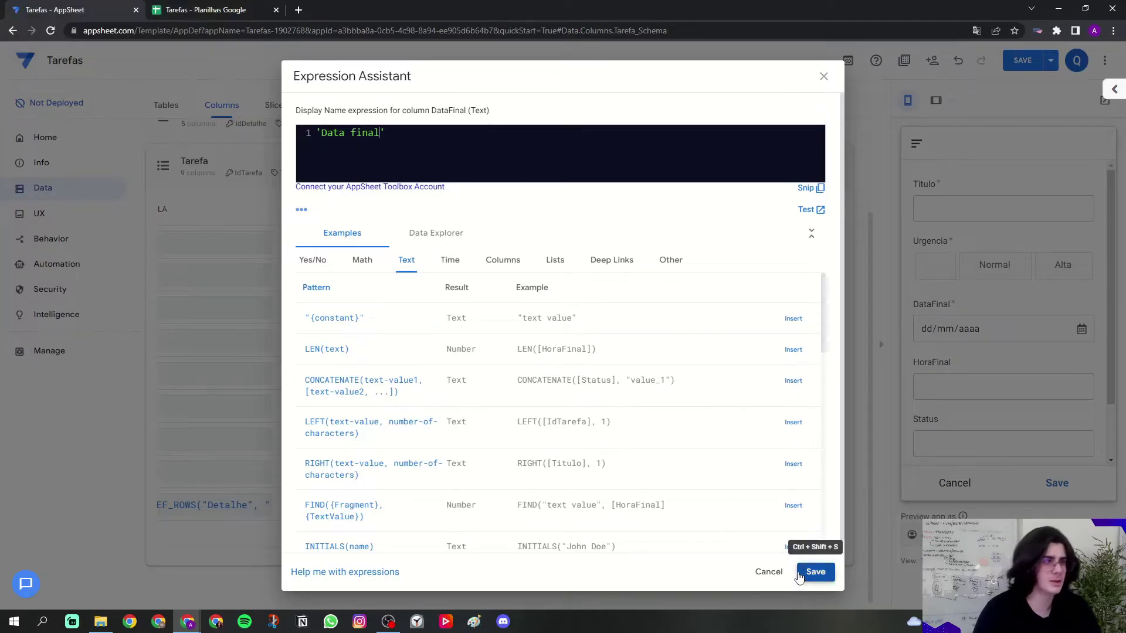
{"action": "key", "text": "BackSpace"}
{"action": "key", "text": "BackSpace"}
{"action": "key", "text": "BackSpace"}
{"action": "key", "text": "BackSpace"}
{"action": "key", "text": "BackSpace"}
{"action": "type", "text": "limite"}
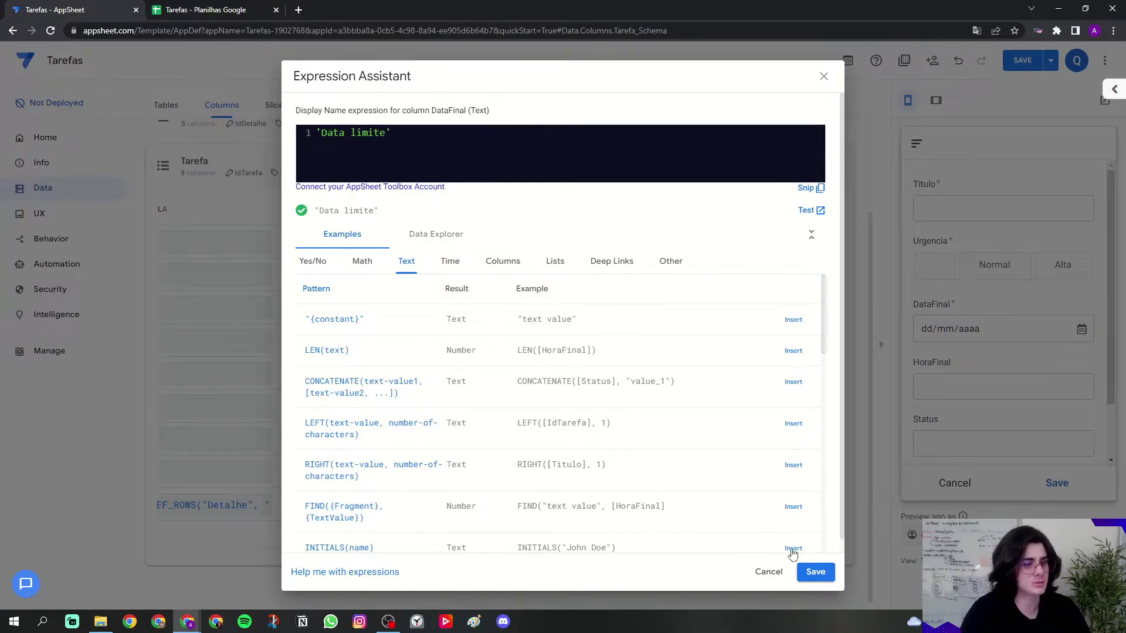
{"action": "left_click", "coordinate": [815, 571]}
- Change the HoraFinal column's type to Time and make the column required
{"action": "left_click_drag", "start_coordinate": [661, 547], "coordinate": [445, 547]}
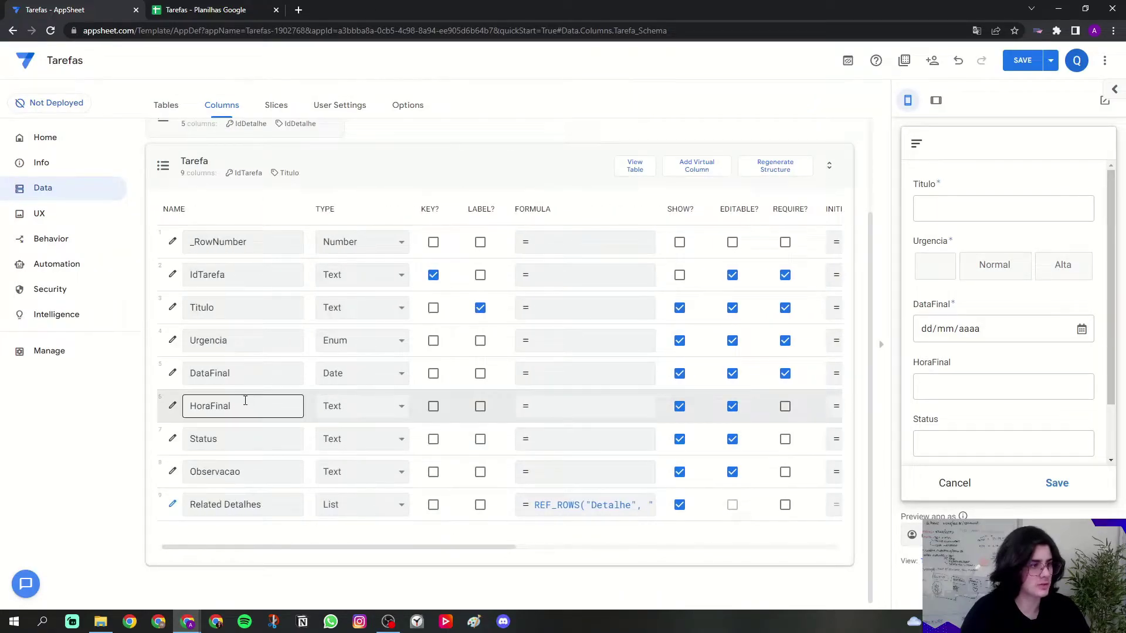
{"action": "left_click", "coordinate": [329, 406]}
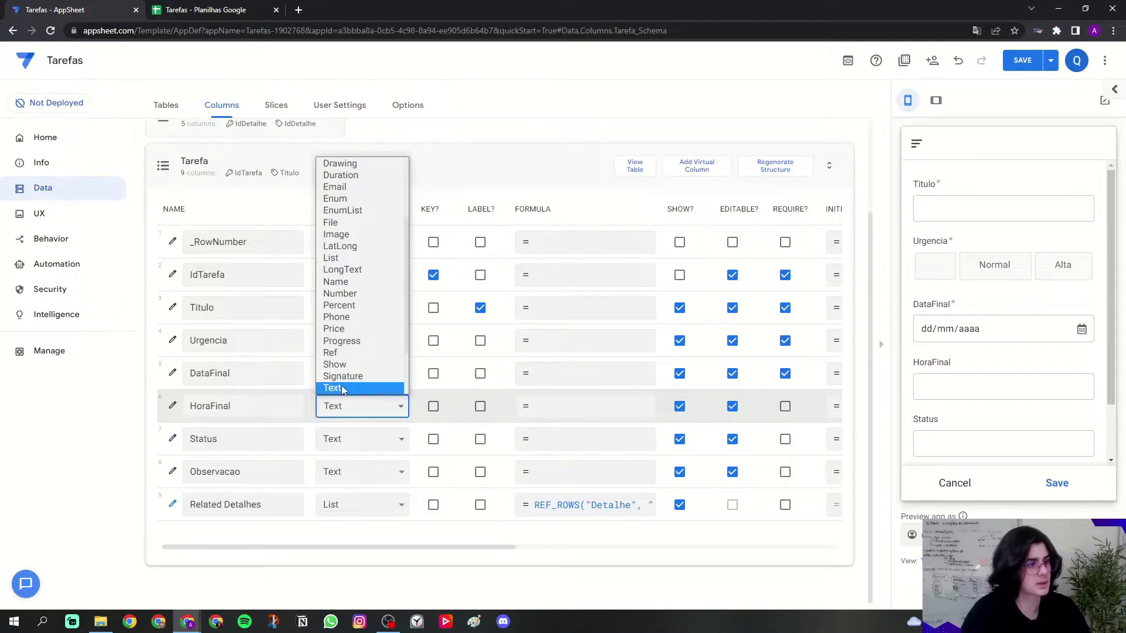
{"action": "scroll", "coordinate": [343, 390], "scroll_direction": "down", "scroll_amount": 2}
{"action": "left_click", "coordinate": [333, 338]}
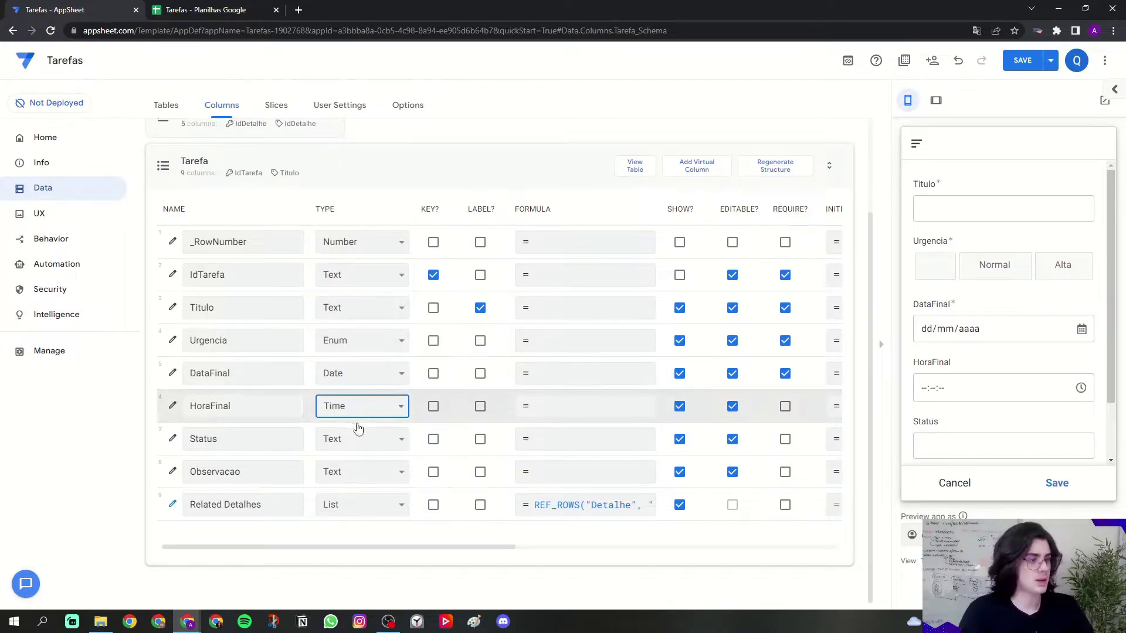
{"action": "left_click", "coordinate": [785, 406]}
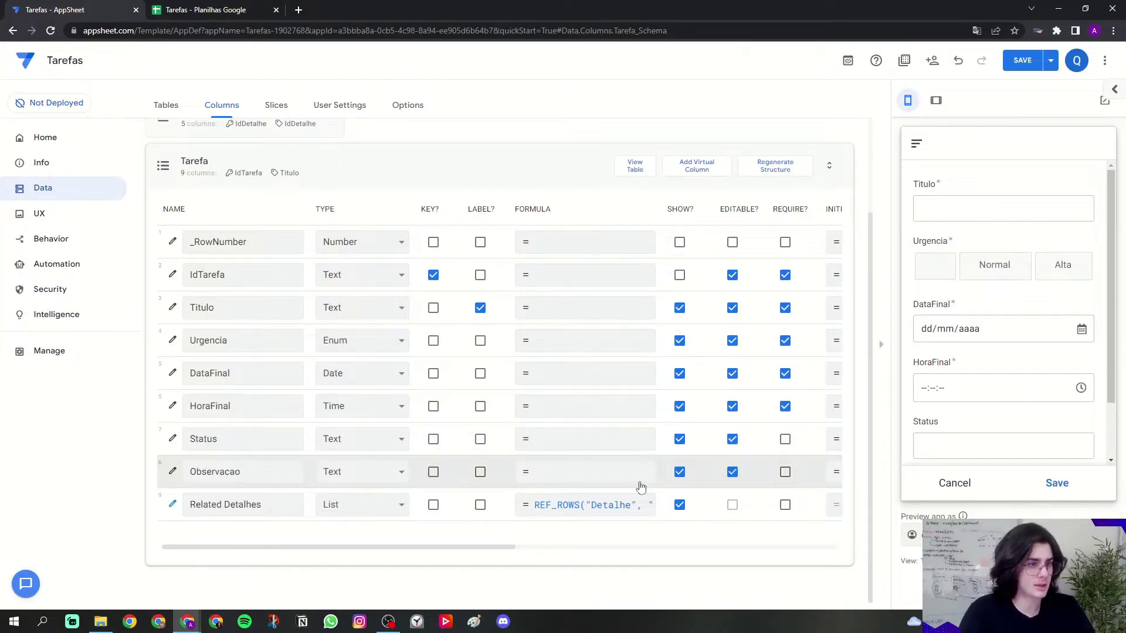
- Set the HoraFinal column's initial value to the formula TIMENOW()
{"action": "left_click_drag", "start_coordinate": [484, 553], "coordinate": [696, 552]}
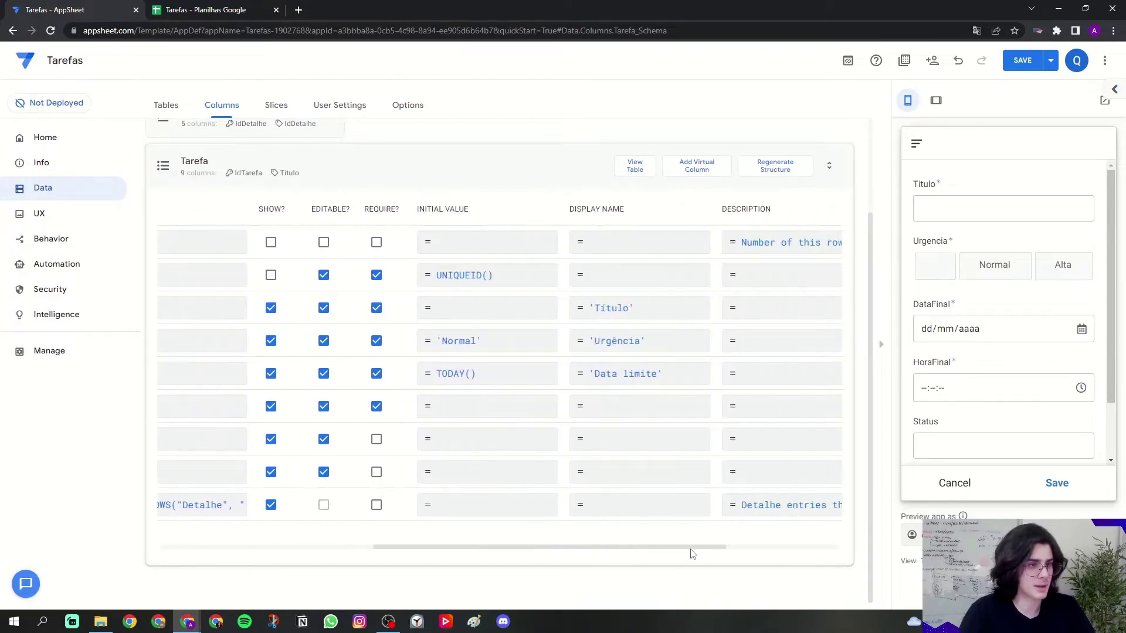
{"action": "left_click", "coordinate": [492, 404]}
{"action": "key", "text": "Caps_Lock"}
{"action": "type", "text": "TIMENOW("}
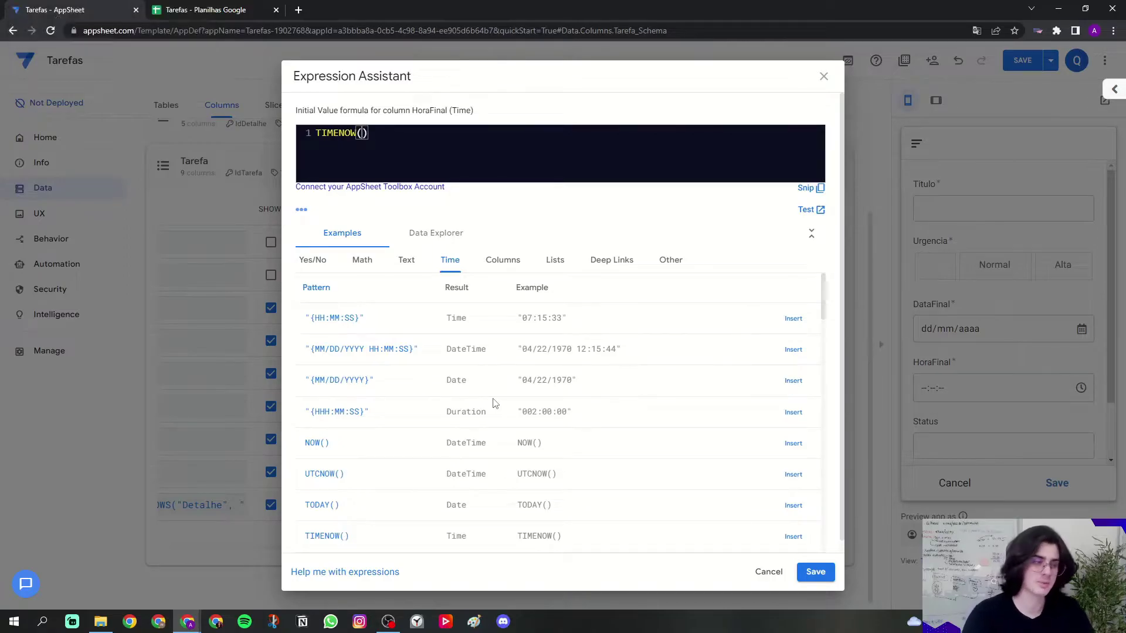
{"action": "left_click", "coordinate": [815, 571]}
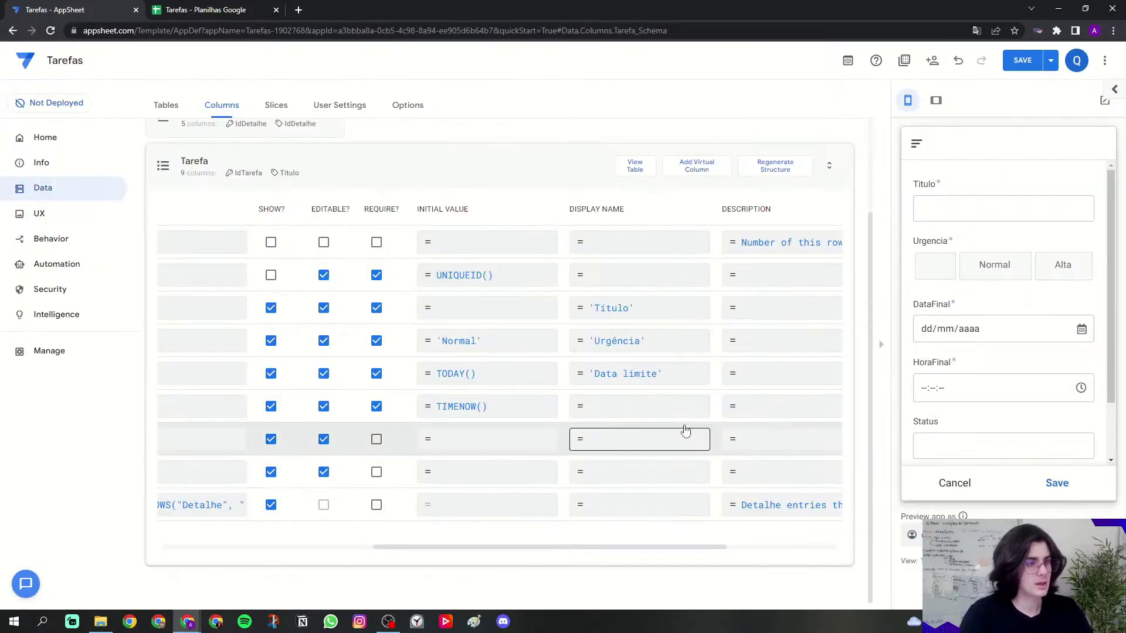
- Set the HoraFinal column's display name to 'Hora limite'
{"action": "left_click", "coordinate": [648, 408]}
{"action": "type", "text": "'"}
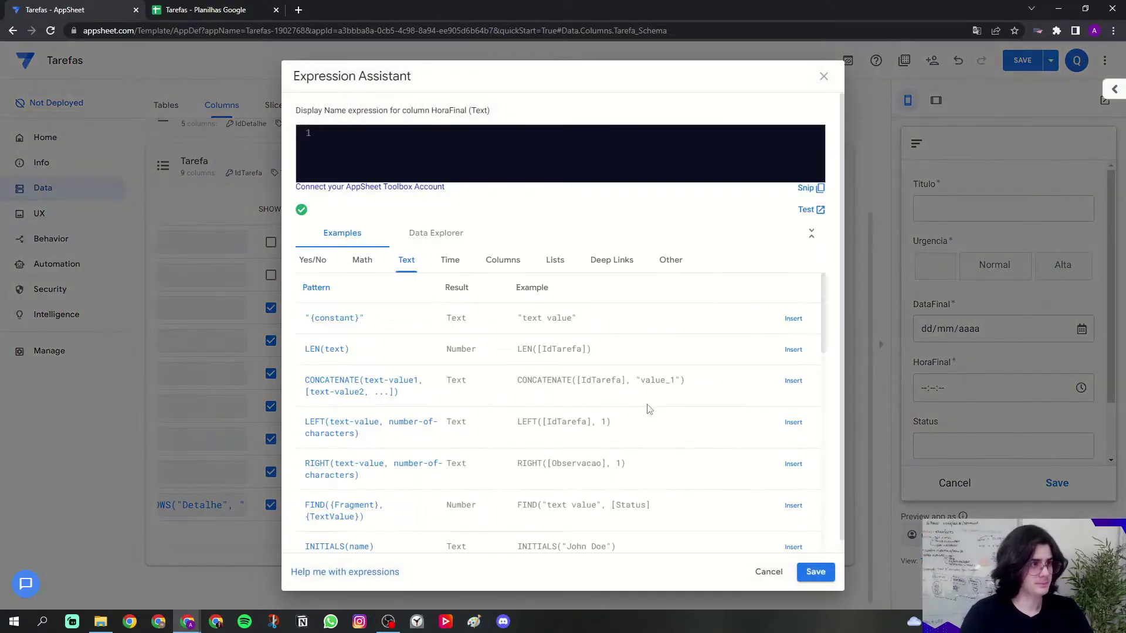
{"action": "key", "text": "Caps_Lock"}
{"action": "type", "text": "Hora"}
{"action": "key", "text": "Caps_Lock"}
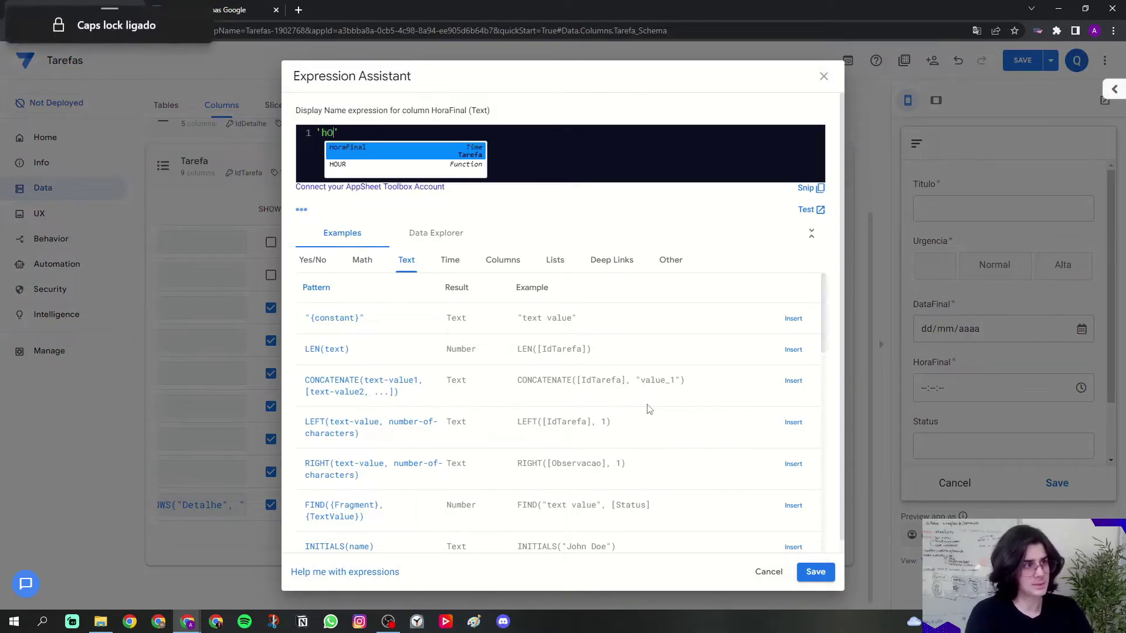
{"action": "key", "text": "Caps_Lock"}
{"action": "type", "text": "final"}
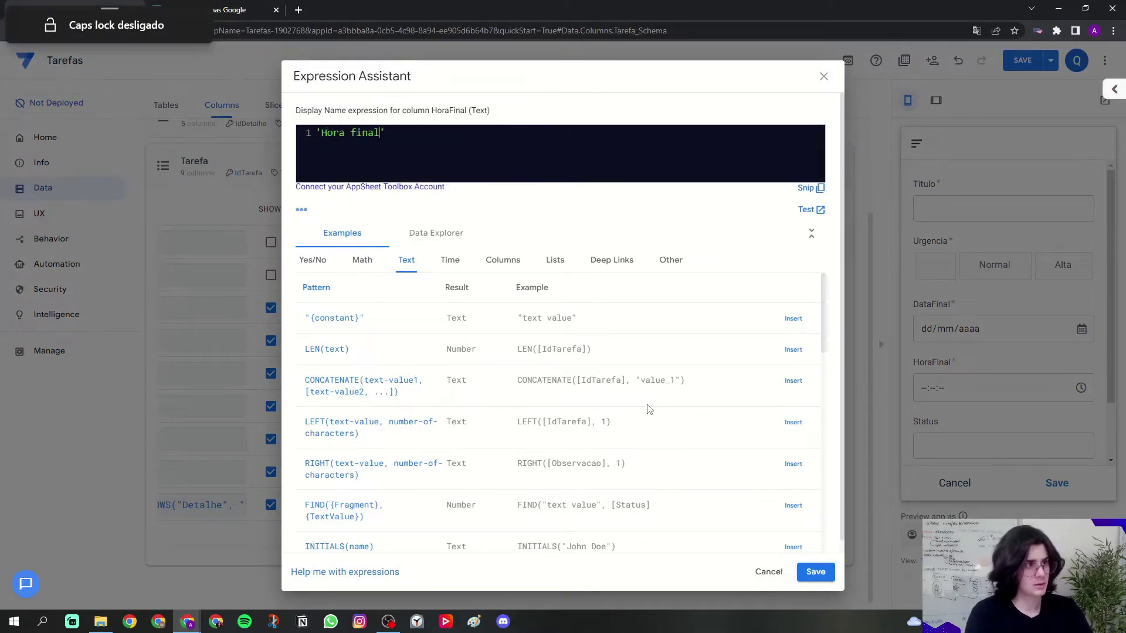
{"action": "key", "text": "BackSpace"}
{"action": "key", "text": "BackSpace"}
{"action": "key", "text": "BackSpace"}
{"action": "key", "text": "BackSpace"}
{"action": "key", "text": "BackSpace"}
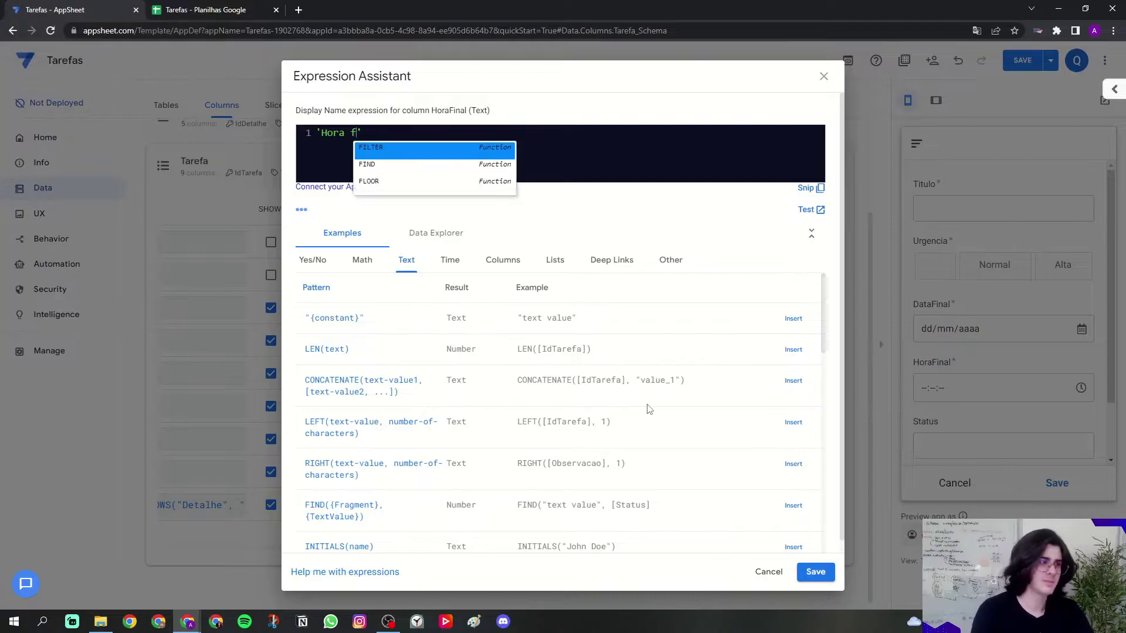
{"action": "type", "text": "limite"}
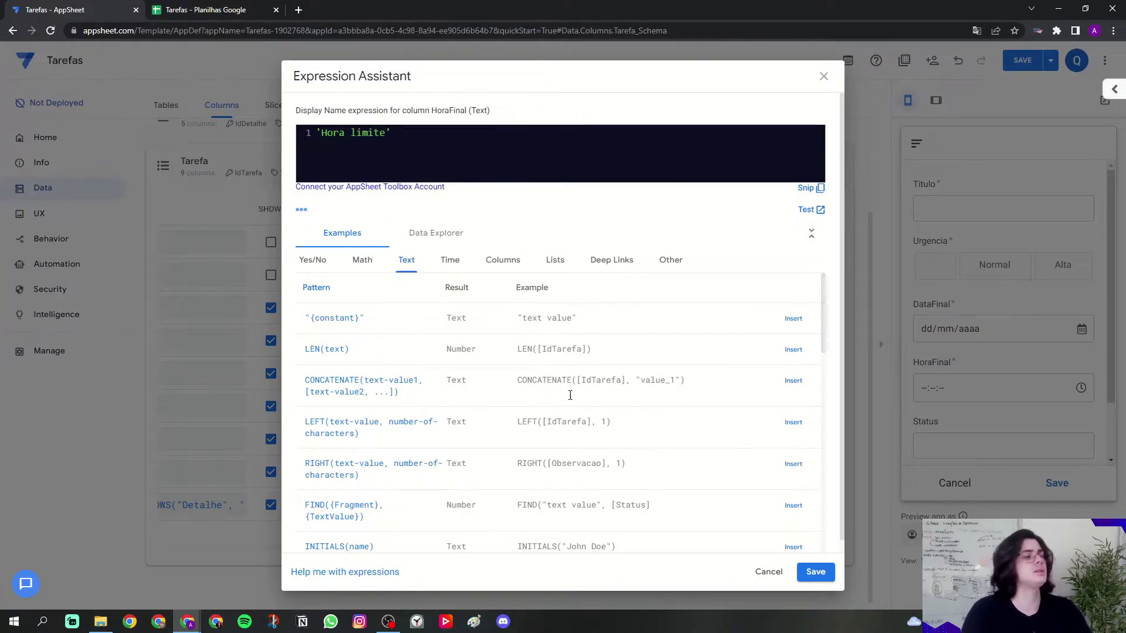
{"action": "left_click", "coordinate": [815, 571]}
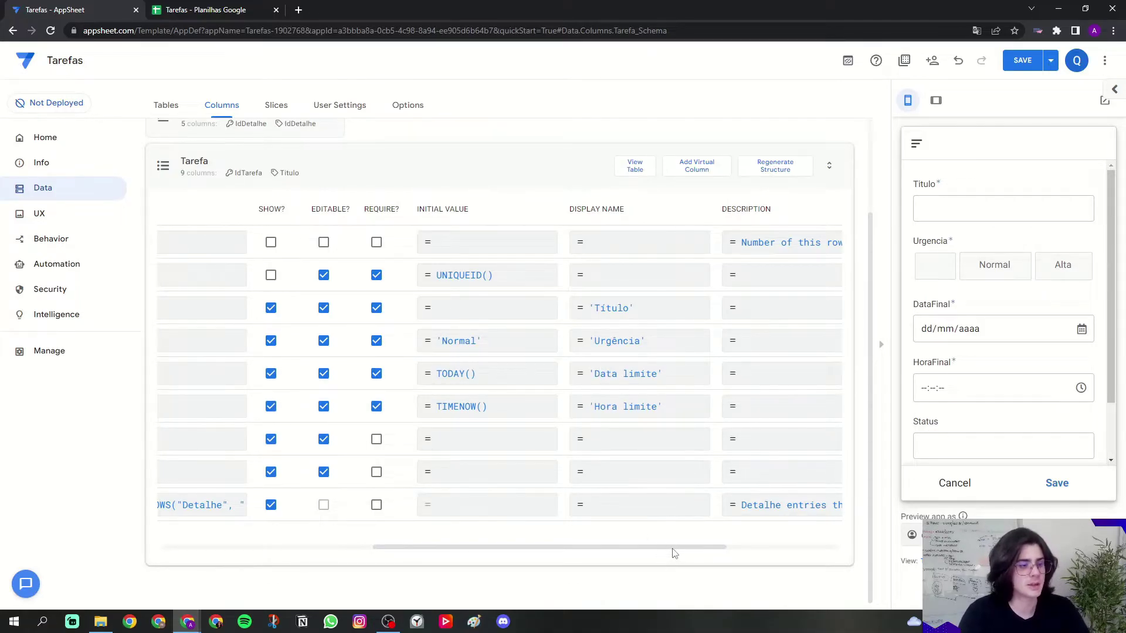
- Enable the Ignore seconds option in the HoraFinal column's type details
{"action": "left_click_drag", "start_coordinate": [671, 547], "coordinate": [369, 527]}
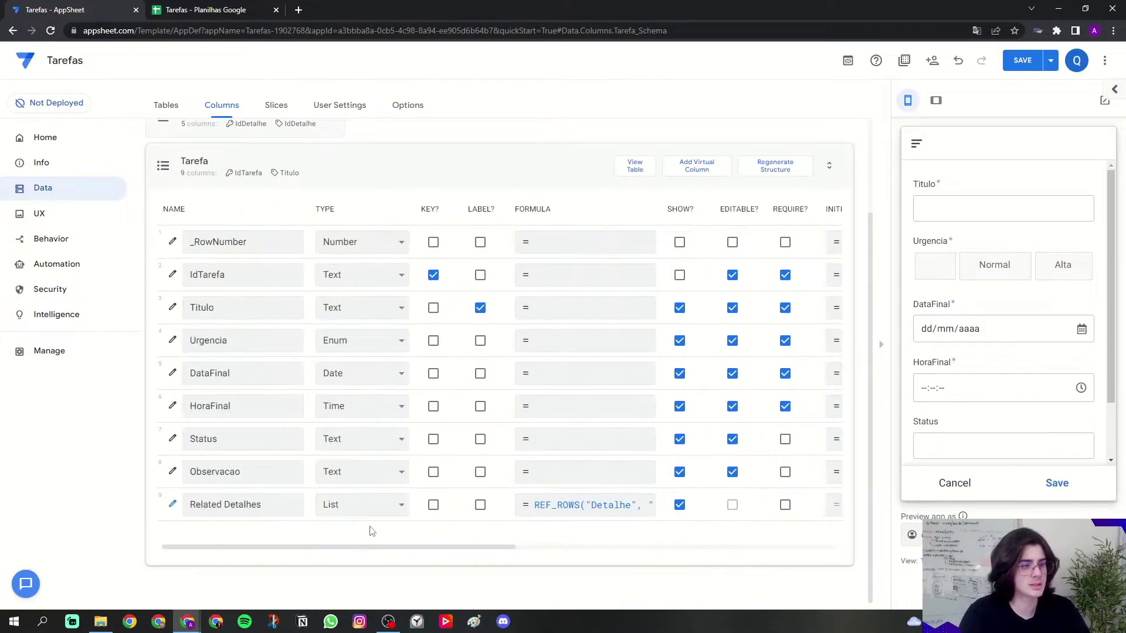
{"action": "left_click", "coordinate": [173, 406]}
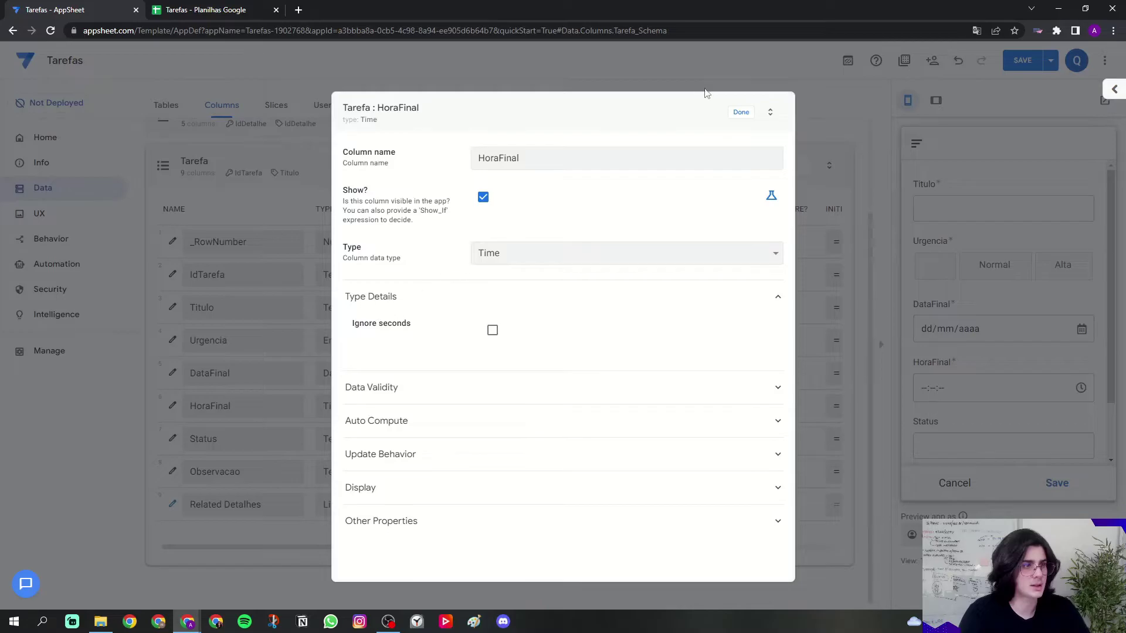
{"action": "left_click", "coordinate": [740, 112]}
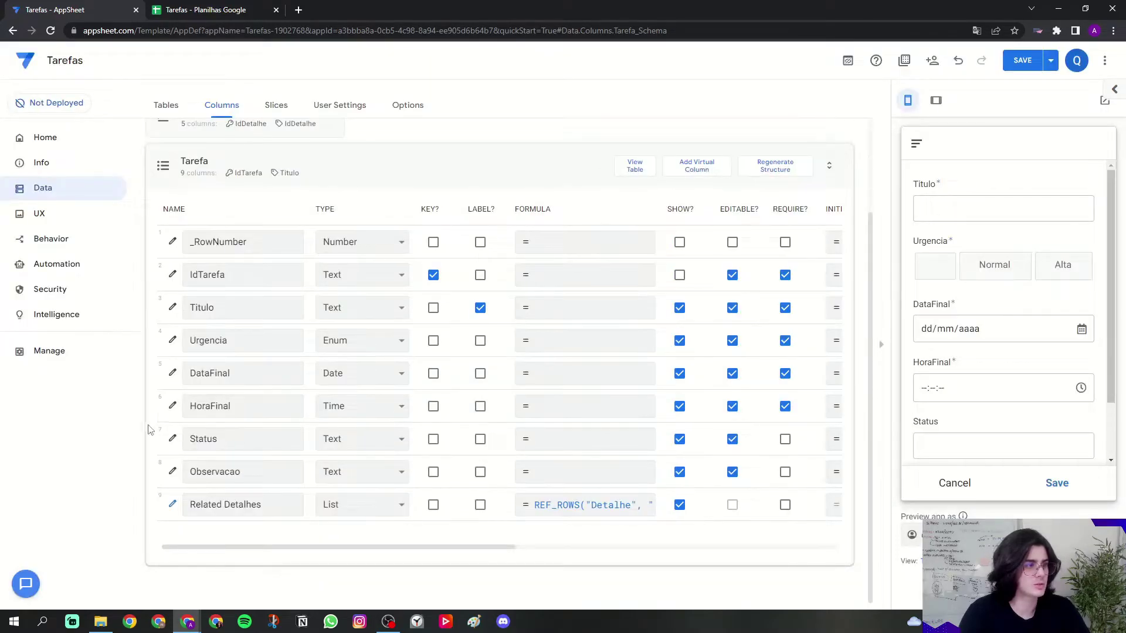
{"action": "left_click", "coordinate": [173, 406]}
{"action": "left_click_drag", "start_coordinate": [355, 333], "coordinate": [414, 327]}
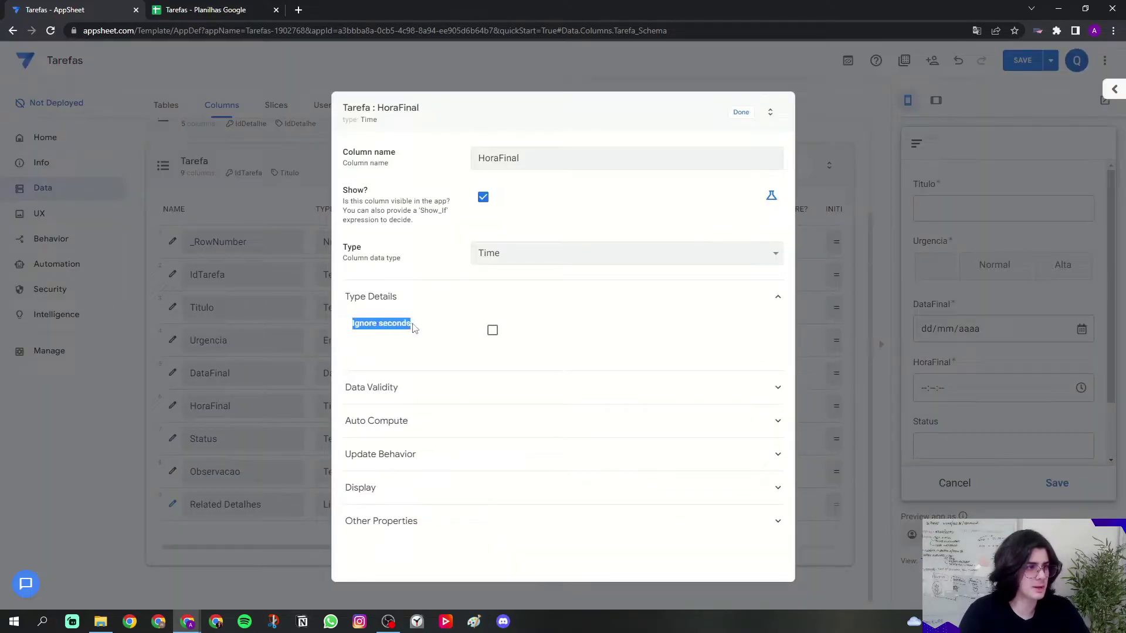
{"action": "left_click", "coordinate": [493, 330]}
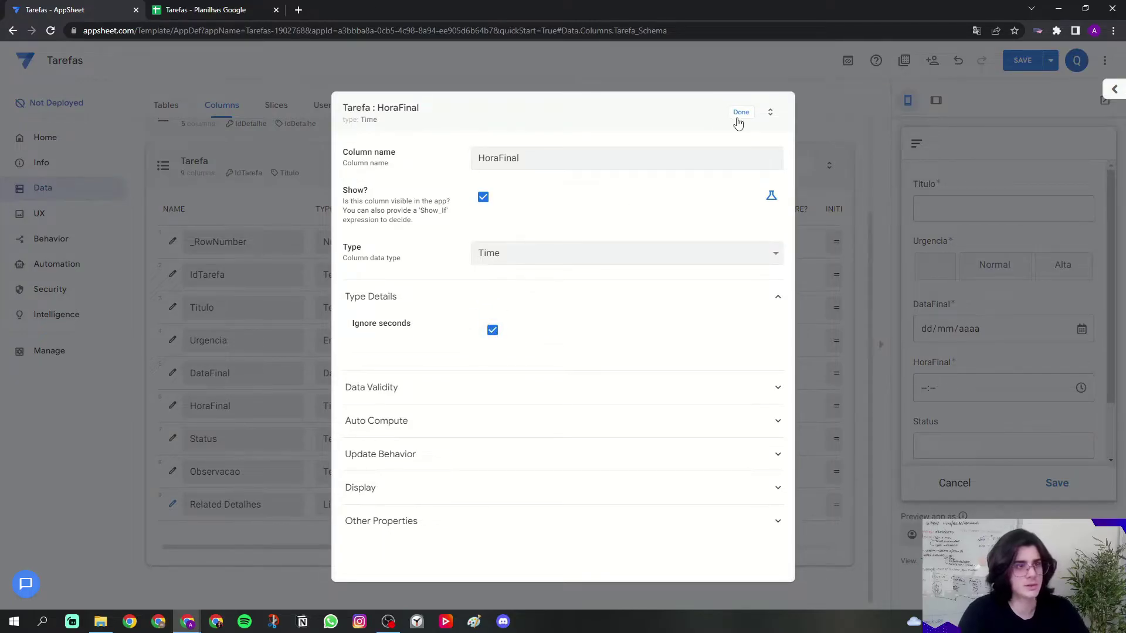
{"action": "left_click", "coordinate": [740, 112]}
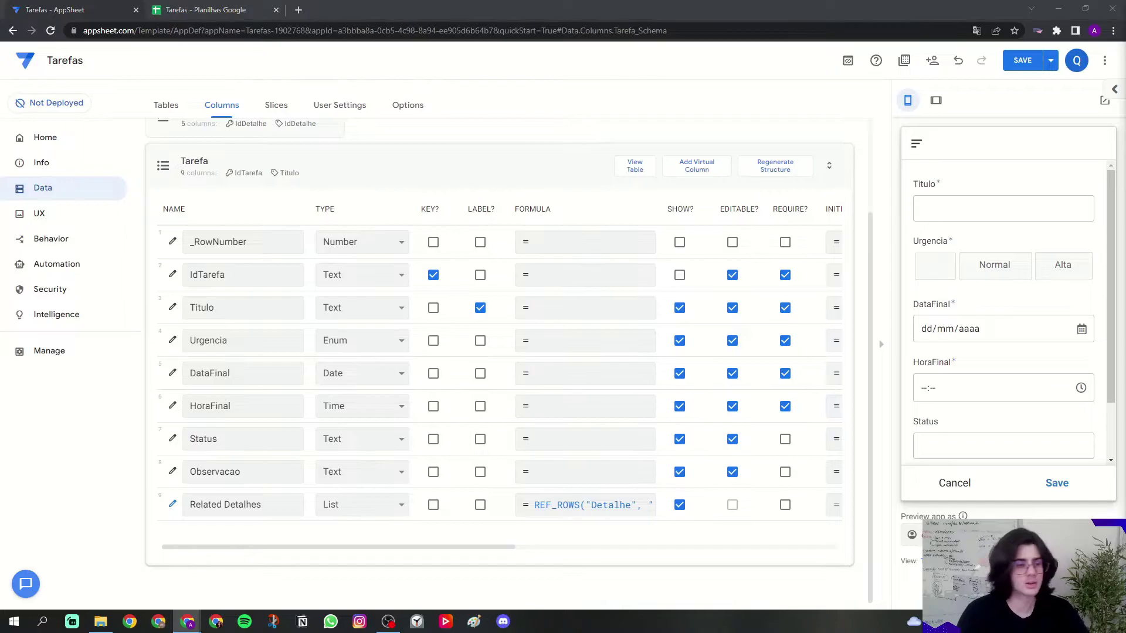
- Change the Status column's type to Enum and add the values Pendente and Realizado
{"action": "left_click", "coordinate": [331, 443]}
{"action": "left_click", "coordinate": [335, 232]}
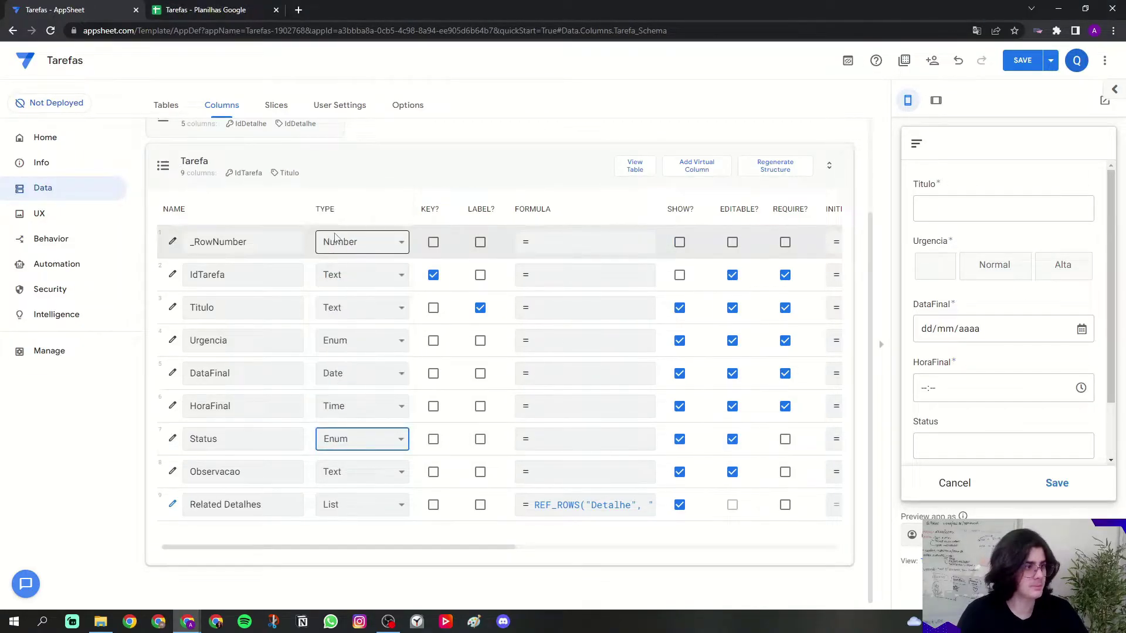
{"action": "left_click", "coordinate": [172, 440]}
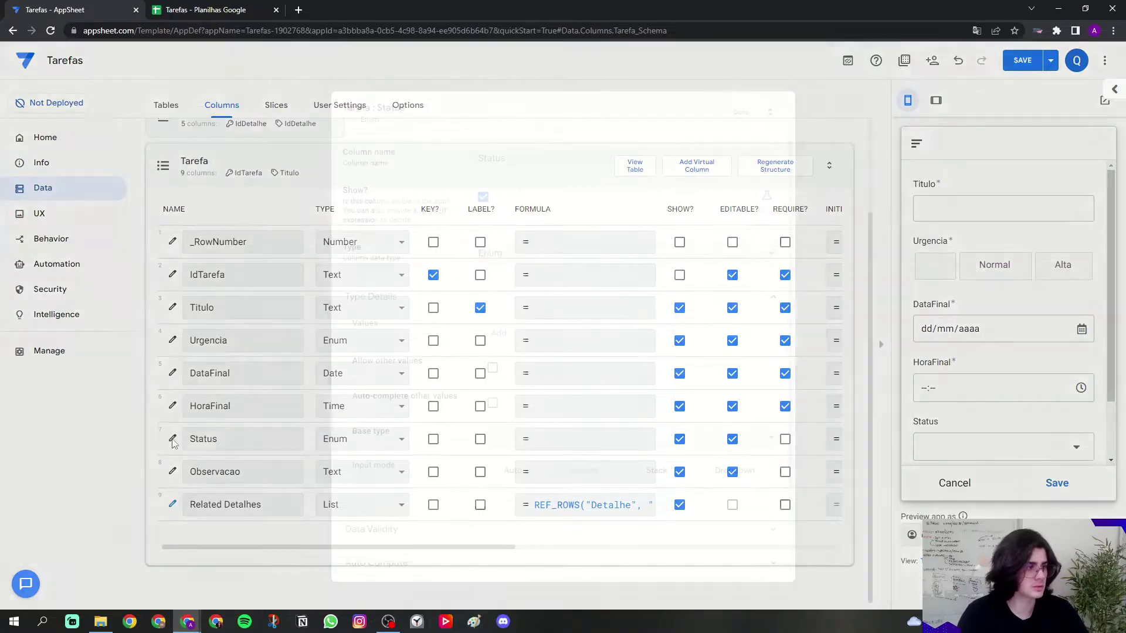
{"action": "left_click", "coordinate": [492, 339]}
{"action": "left_click", "coordinate": [491, 366]}
{"action": "left_click", "coordinate": [518, 334]}
{"action": "key", "text": "Caps_Lock"}
{"action": "type", "text": "P"}
{"action": "key", "text": "Caps_Lock"}
{"action": "type", "text": "en"}
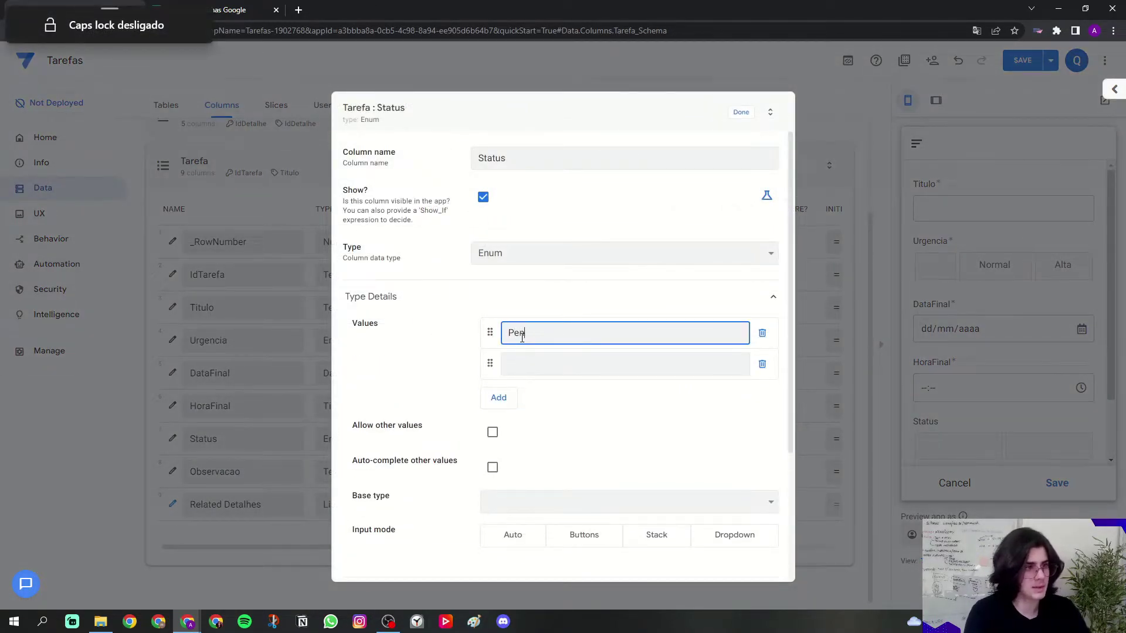
{"action": "key", "text": "Caps_Lock"}
{"action": "key", "text": "Tab"}
{"action": "type", "text": "R"}
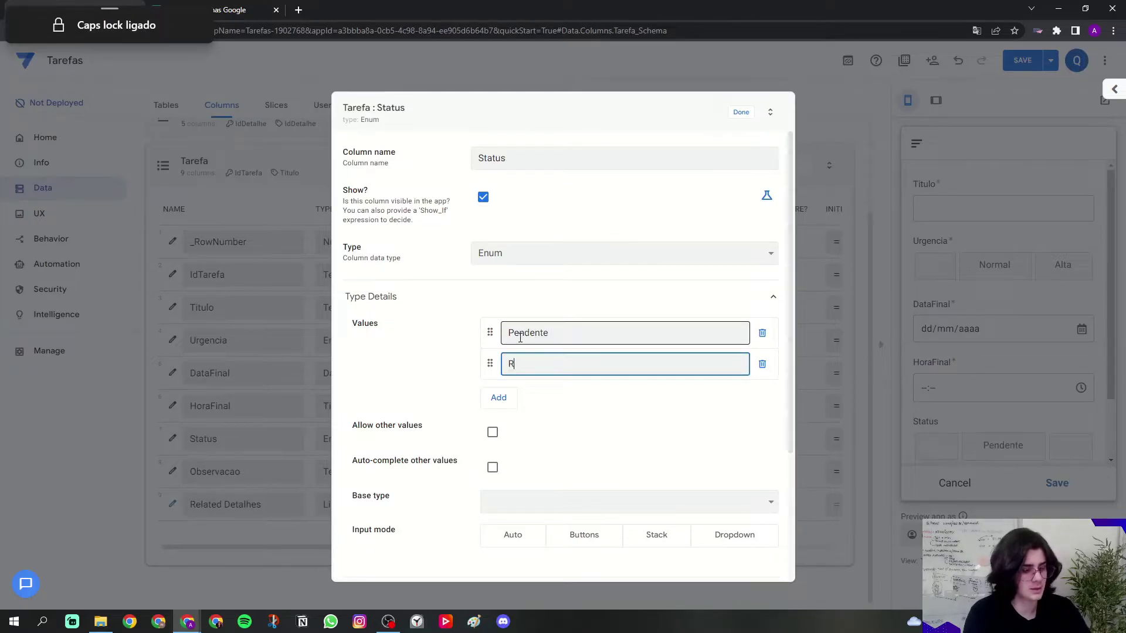
{"action": "key", "text": "Caps_Lock"}
{"action": "type", "text": "ealiz"}
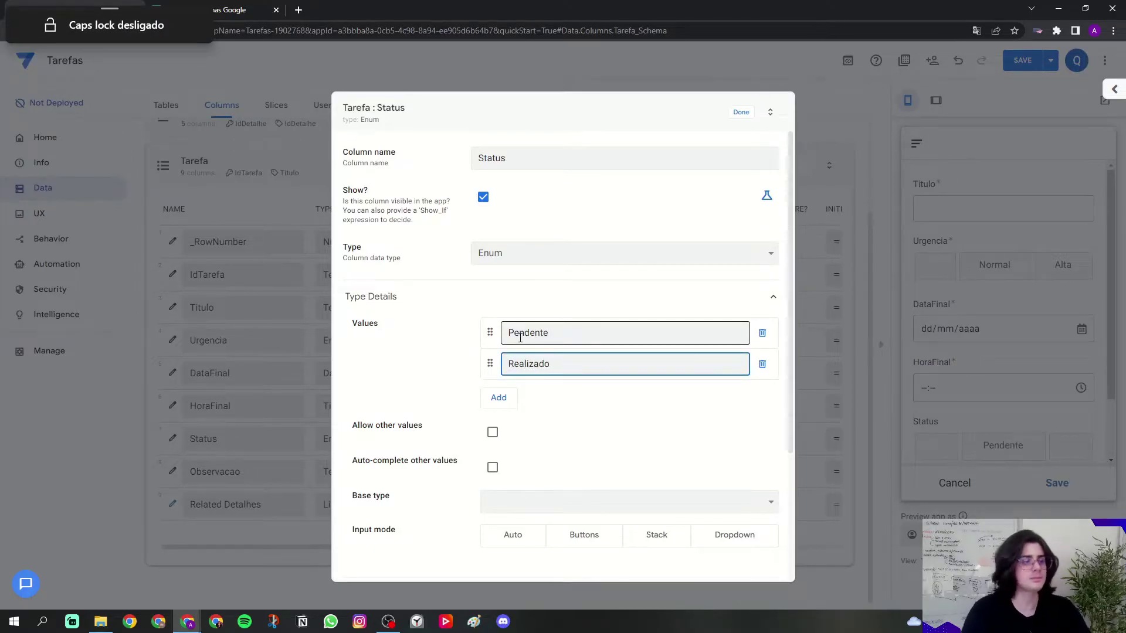
{"action": "type", "text": "ado"}
- Set the Status column's base type to Text and its input mode to Buttons
{"action": "left_click", "coordinate": [530, 503]}
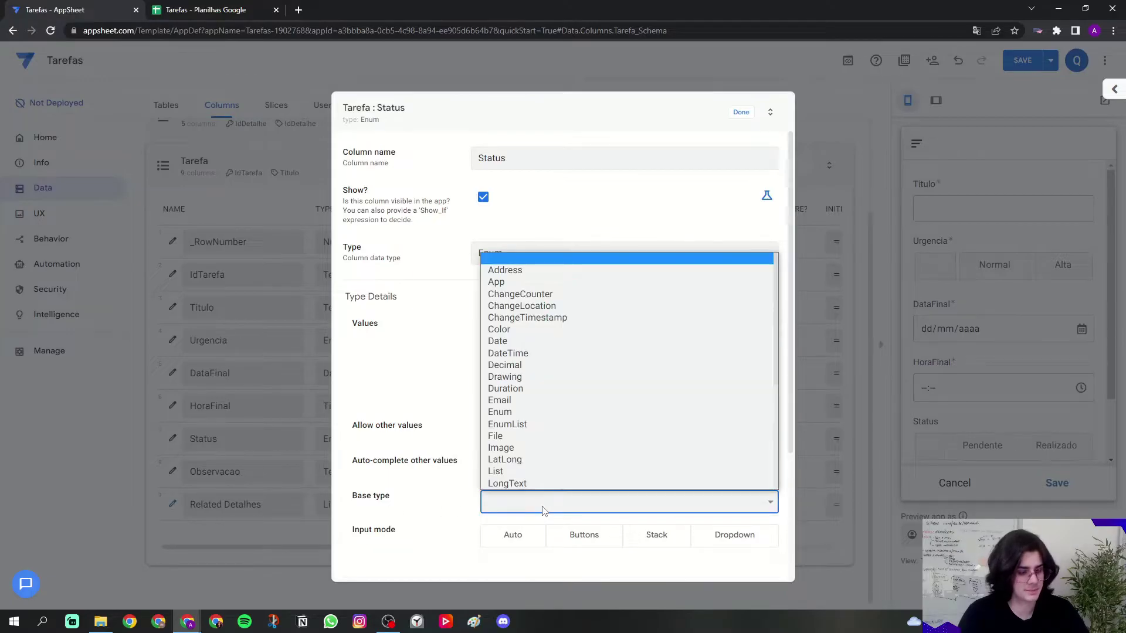
{"action": "left_click", "coordinate": [510, 483]}
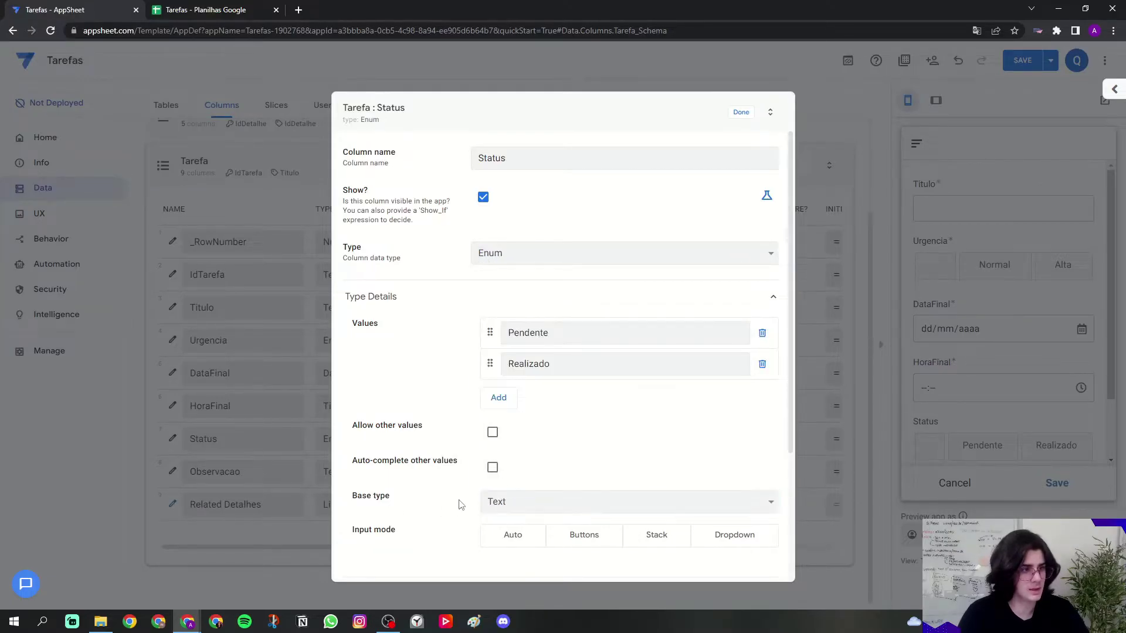
{"action": "left_click_drag", "start_coordinate": [359, 540], "coordinate": [405, 534]}
{"action": "left_click", "coordinate": [361, 536]}
{"action": "left_click", "coordinate": [581, 540]}
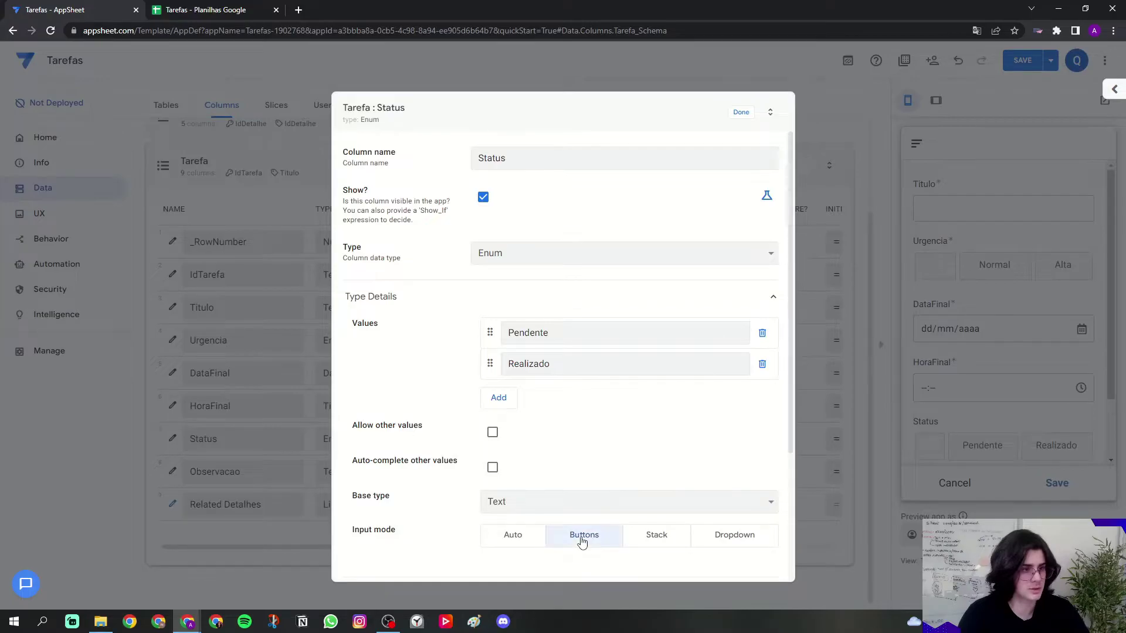
{"action": "left_click", "coordinate": [740, 112]}
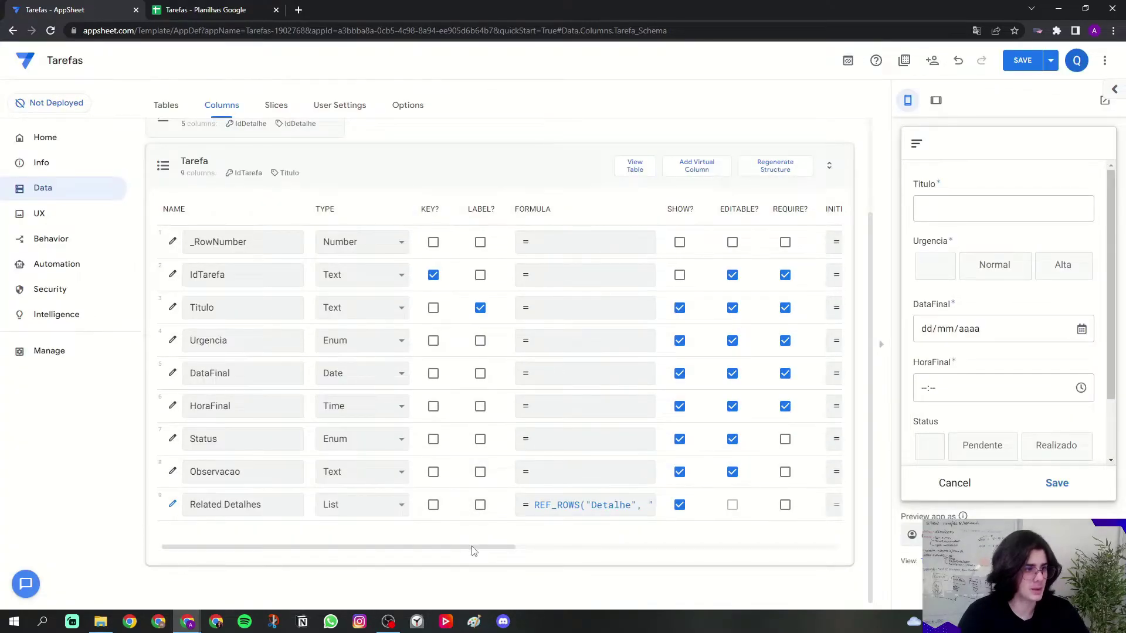
- Make the Status column required and set its initial value to 'Pendente'
{"action": "left_click_drag", "start_coordinate": [408, 552], "coordinate": [533, 554]}
{"action": "left_click", "coordinate": [536, 439]}
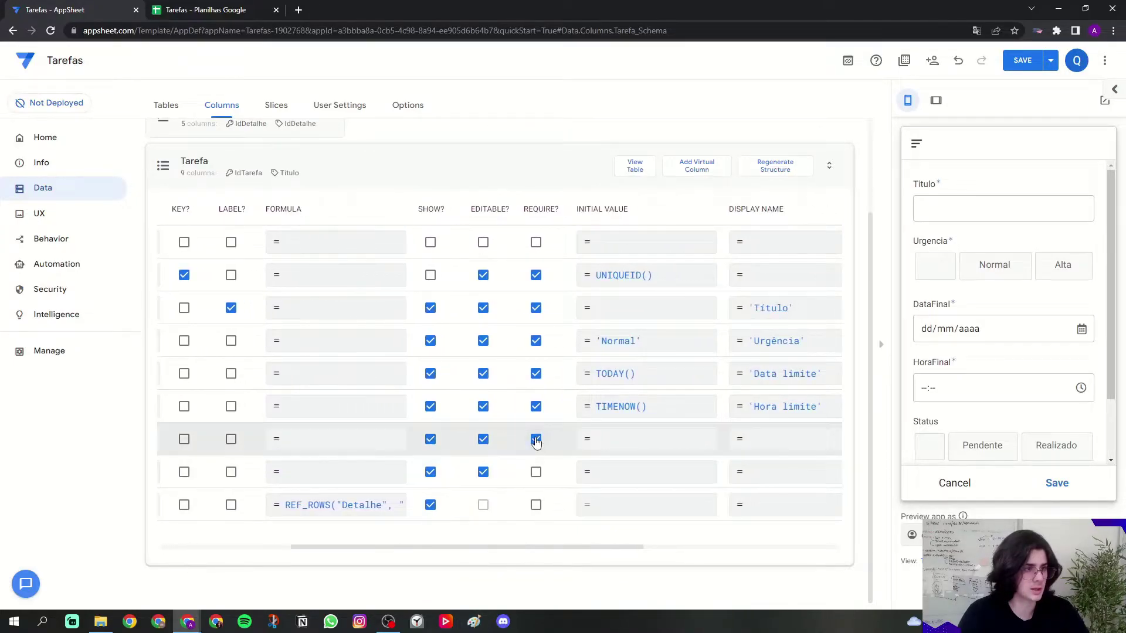
{"action": "left_click", "coordinate": [649, 444]}
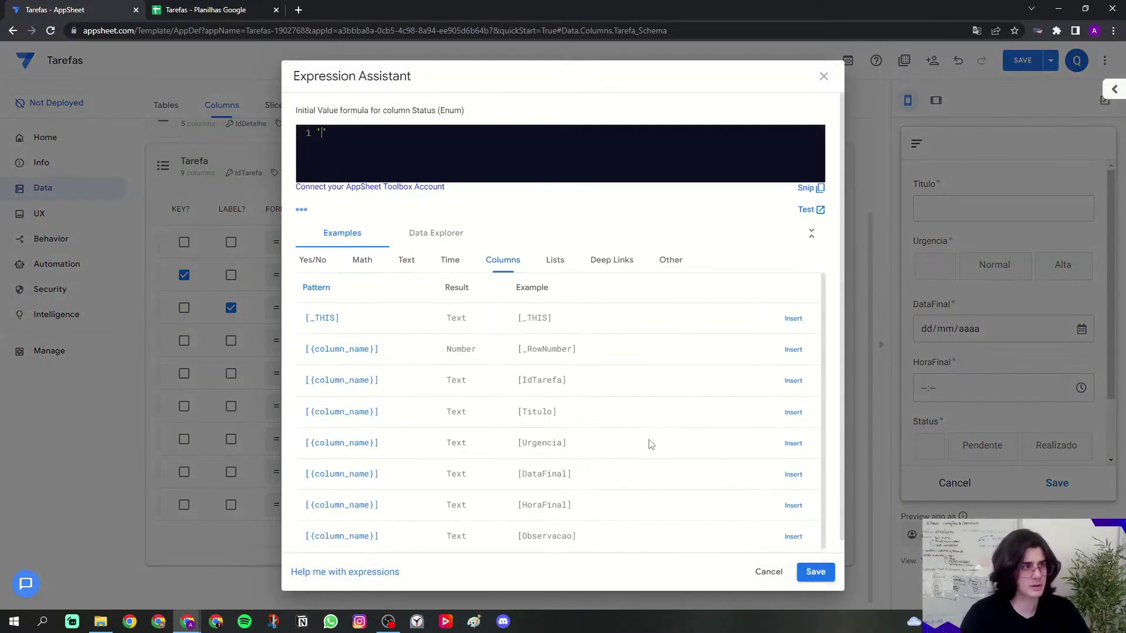
{"action": "type", "text": "'Pendente"}
{"action": "key", "text": "BackSpace"}
{"action": "key", "text": "BackSpace"}
{"action": "type", "text": "nte"}
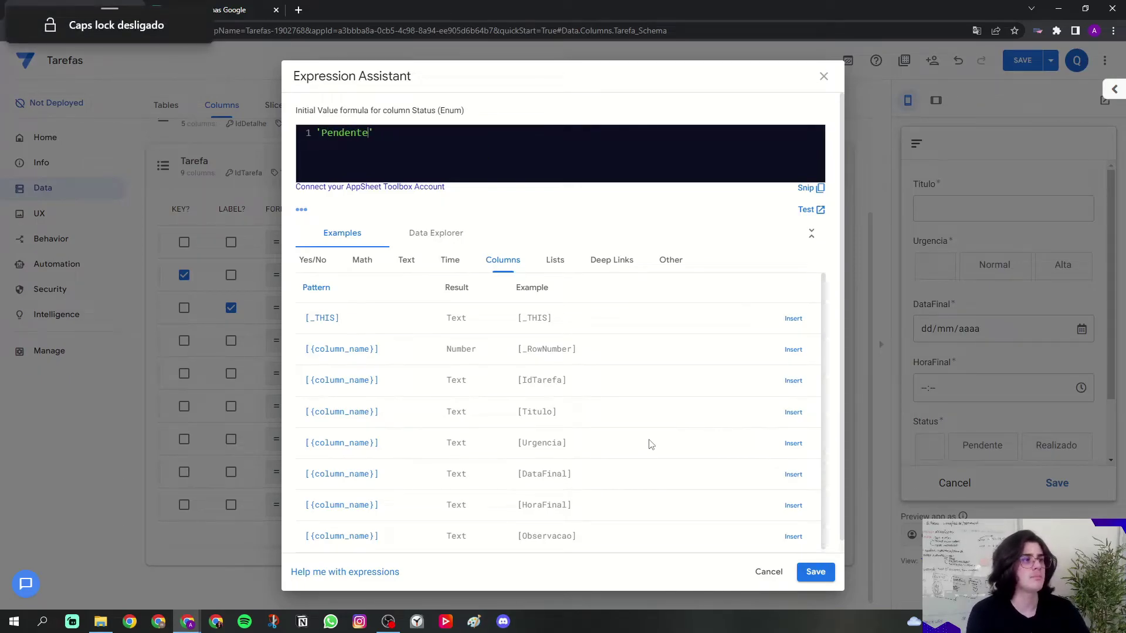
{"action": "left_click", "coordinate": [811, 575]}
{"action": "left_click_drag", "start_coordinate": [633, 554], "coordinate": [504, 551]}
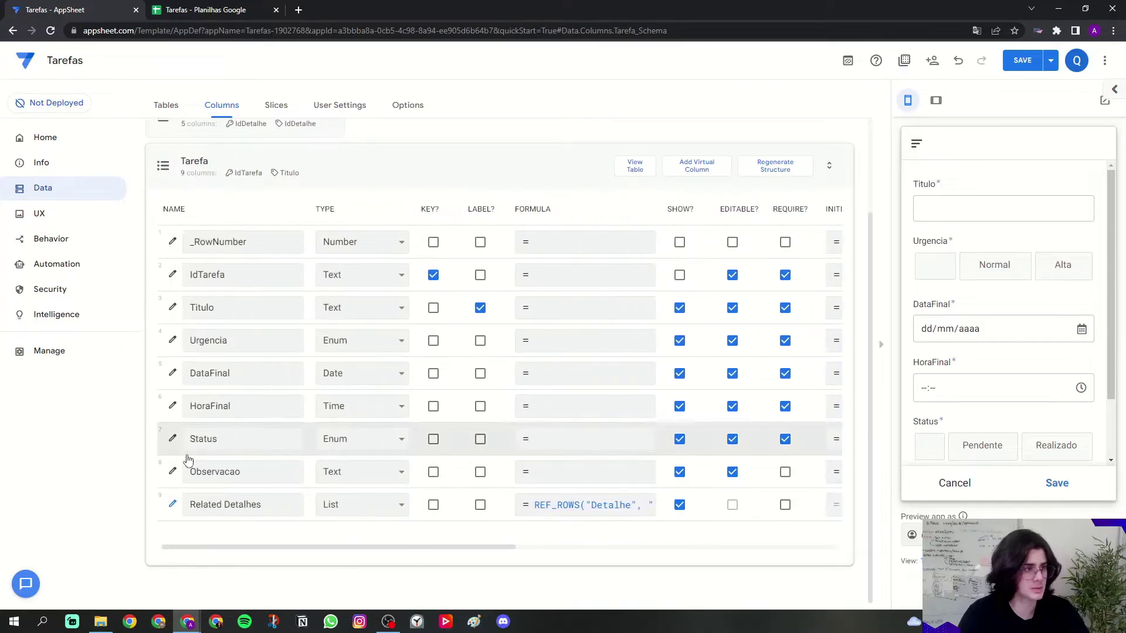
- Change the Observacao column's type to LongText in the Tarefa table
{"action": "left_click", "coordinate": [172, 439]}
{"action": "key", "text": "Escape"}
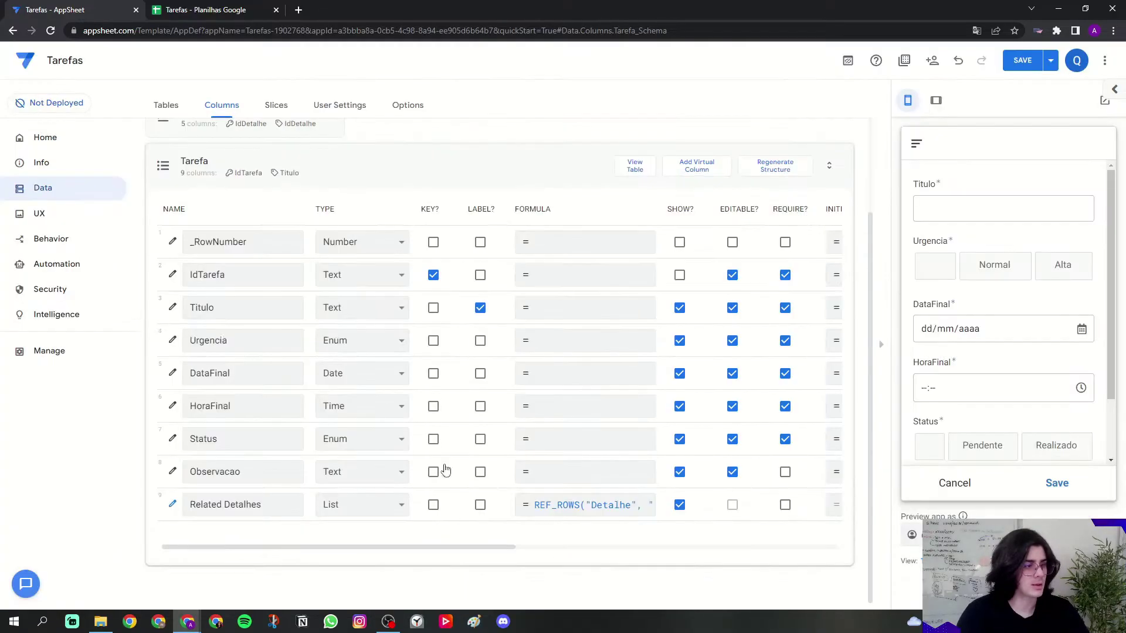
{"action": "left_click", "coordinate": [356, 472]}
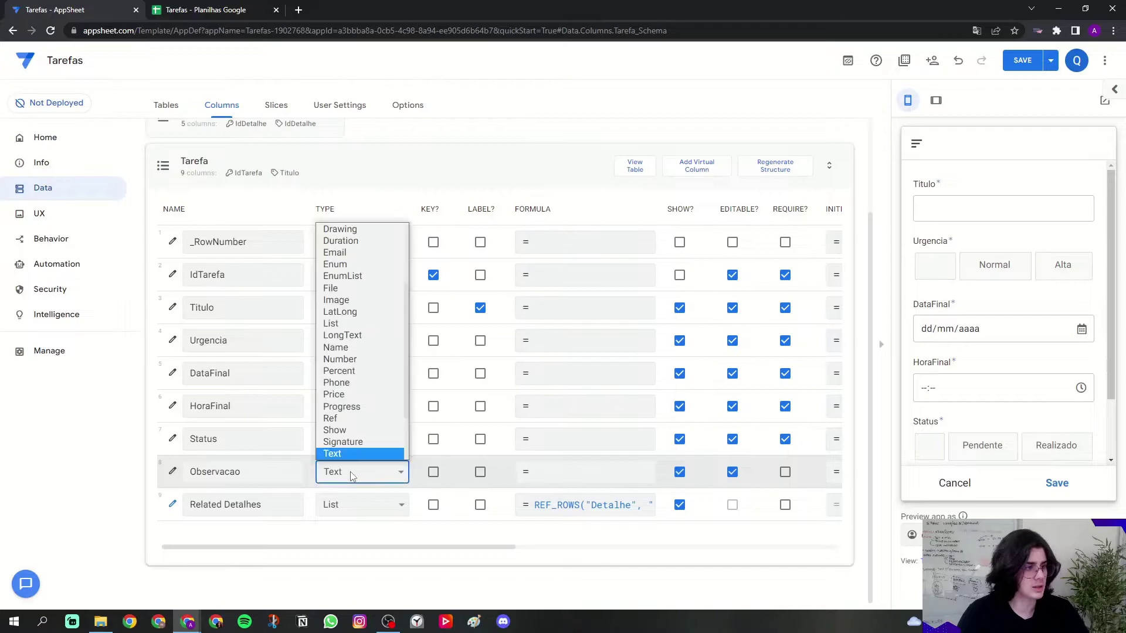
{"action": "left_click", "coordinate": [352, 339]}
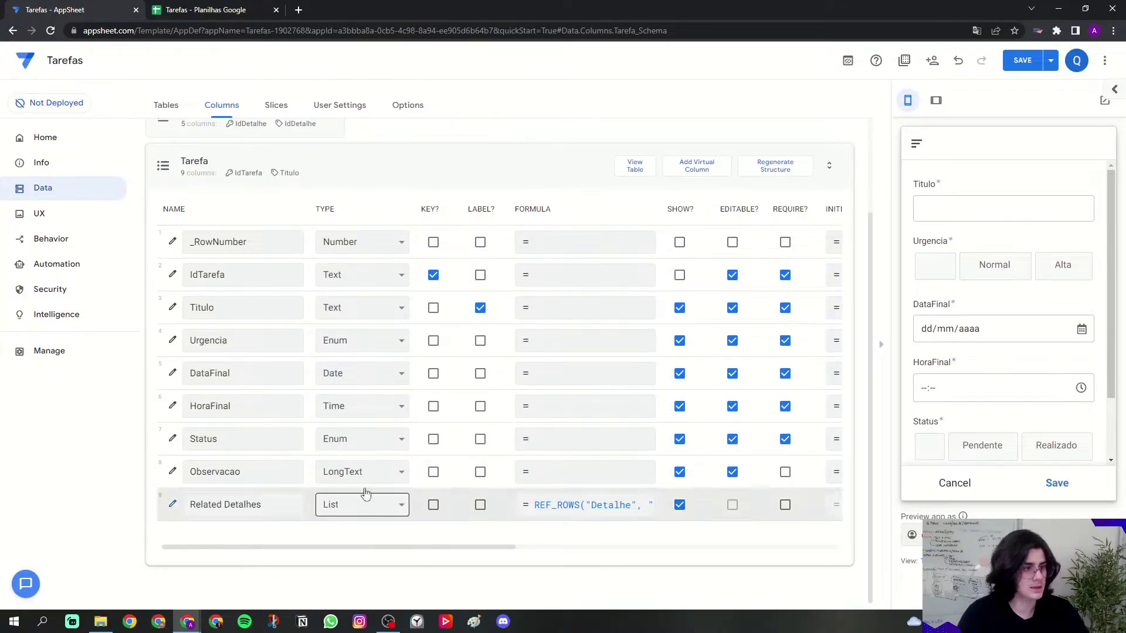
- Set the Observacao column's display name to 'Observação' and save the expression
{"action": "left_click_drag", "start_coordinate": [398, 552], "coordinate": [651, 550]}
{"action": "left_click", "coordinate": [695, 469]}
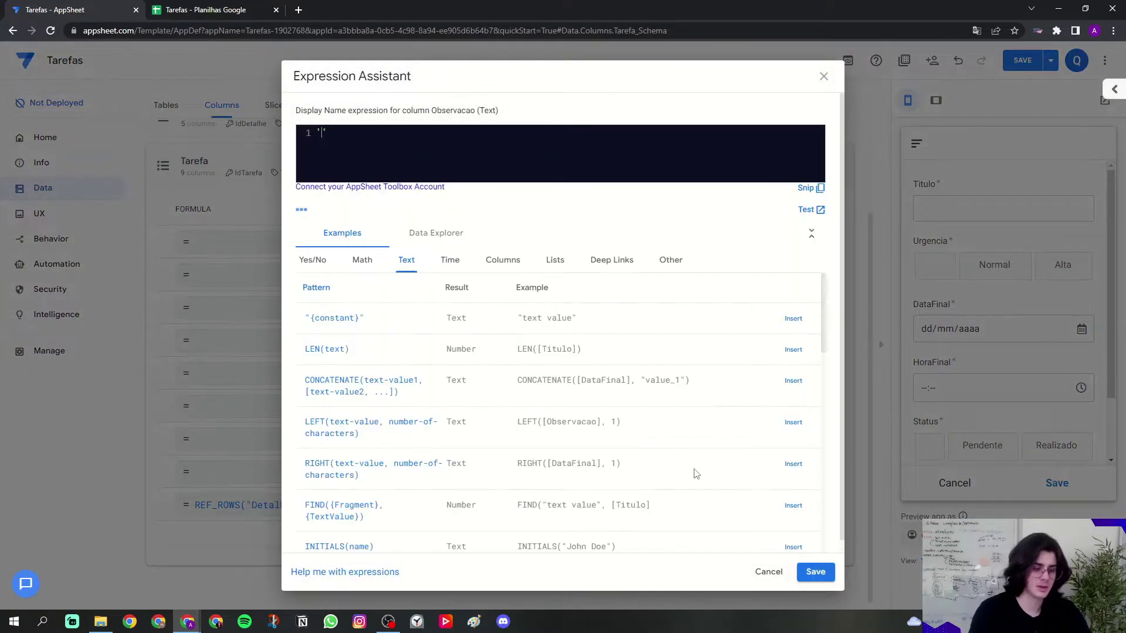
{"action": "key", "text": "Caps_Lock"}
{"action": "type", "text": "'Observação"}
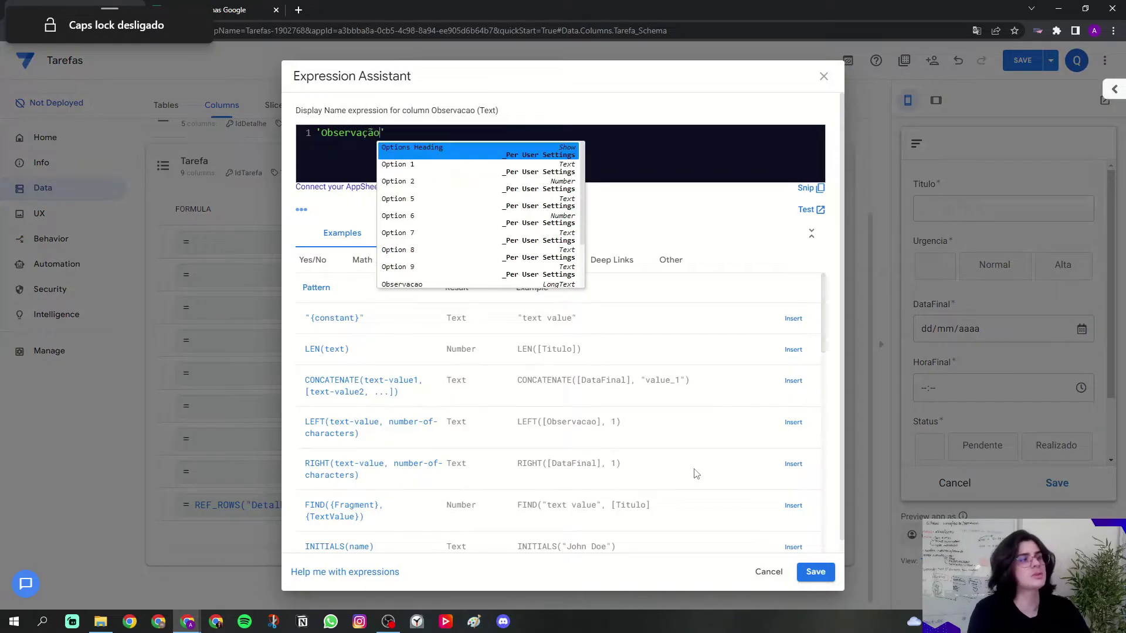
{"action": "left_click", "coordinate": [815, 572]}
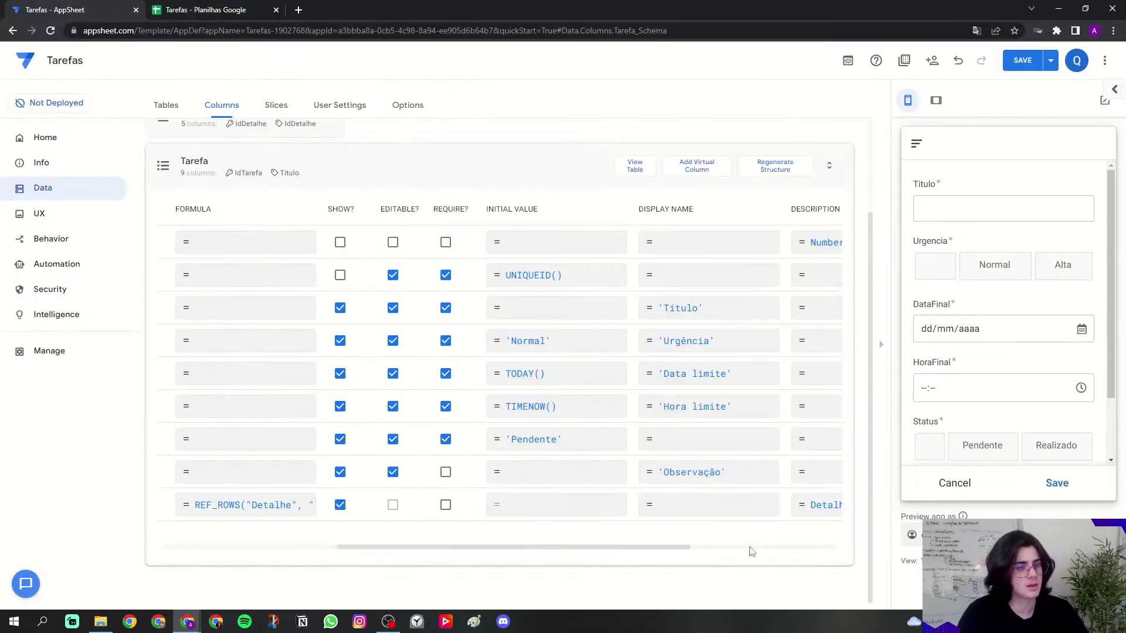
- Examine the Related Detalhes list column at the end of the Tarefa table
{"action": "left_click_drag", "start_coordinate": [662, 552], "coordinate": [307, 528]}
{"action": "left_click_drag", "start_coordinate": [190, 503], "coordinate": [254, 503]}
{"action": "left_click", "coordinate": [272, 504]}
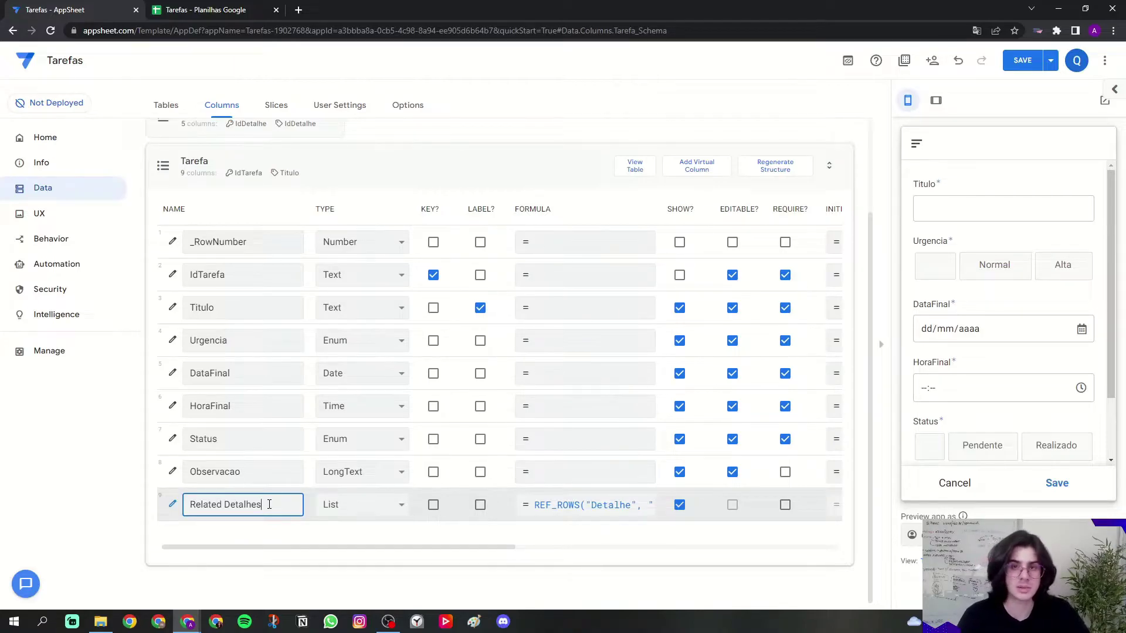
{"action": "left_click", "coordinate": [169, 526]}
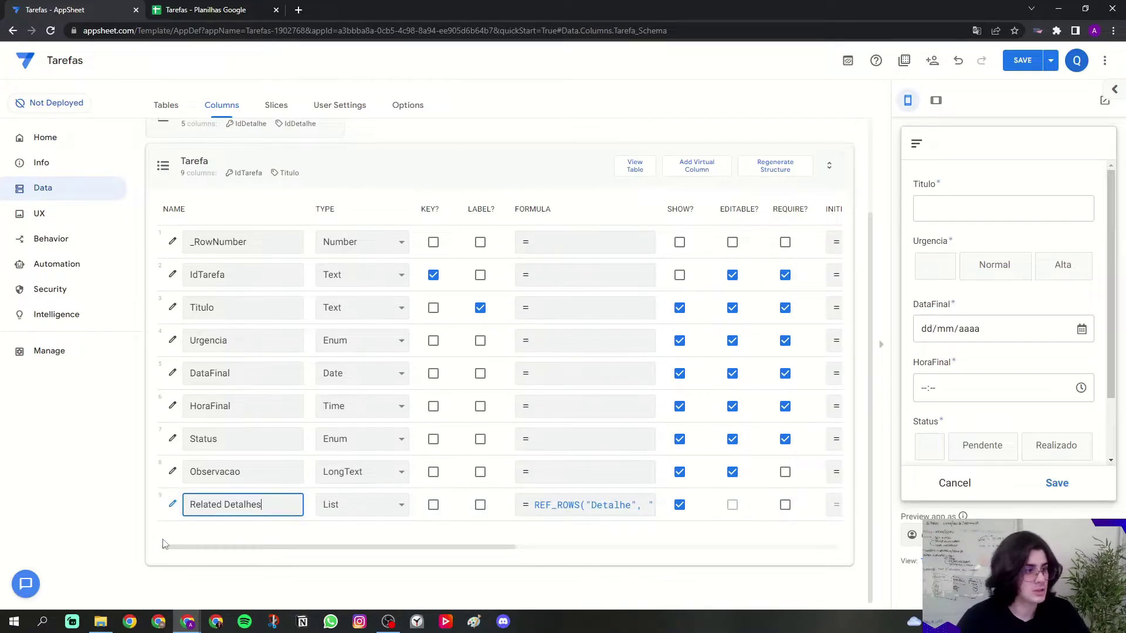
{"action": "scroll", "coordinate": [167, 533], "scroll_direction": "up", "scroll_amount": 1}
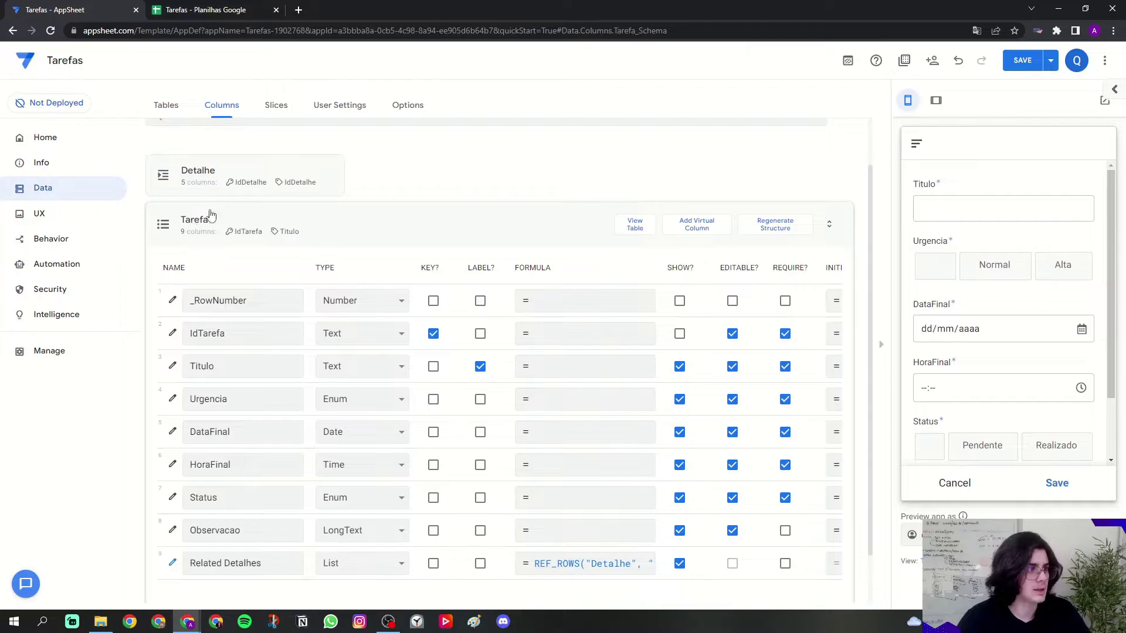
- Open the Detalhe table and check its Tarefa column's Ref type and source table in the column details
{"action": "left_click", "coordinate": [213, 167]}
{"action": "left_click_drag", "start_coordinate": [218, 283], "coordinate": [192, 283]}
{"action": "left_click", "coordinate": [218, 282]}
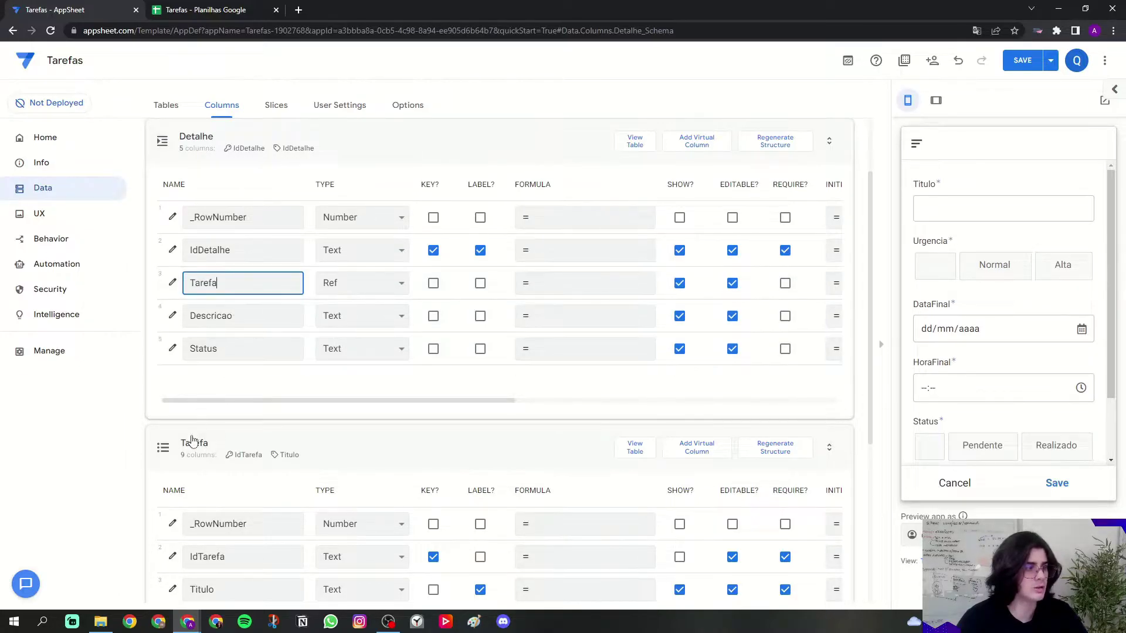
{"action": "double_click", "coordinate": [197, 283]}
{"action": "key", "text": "Right"}
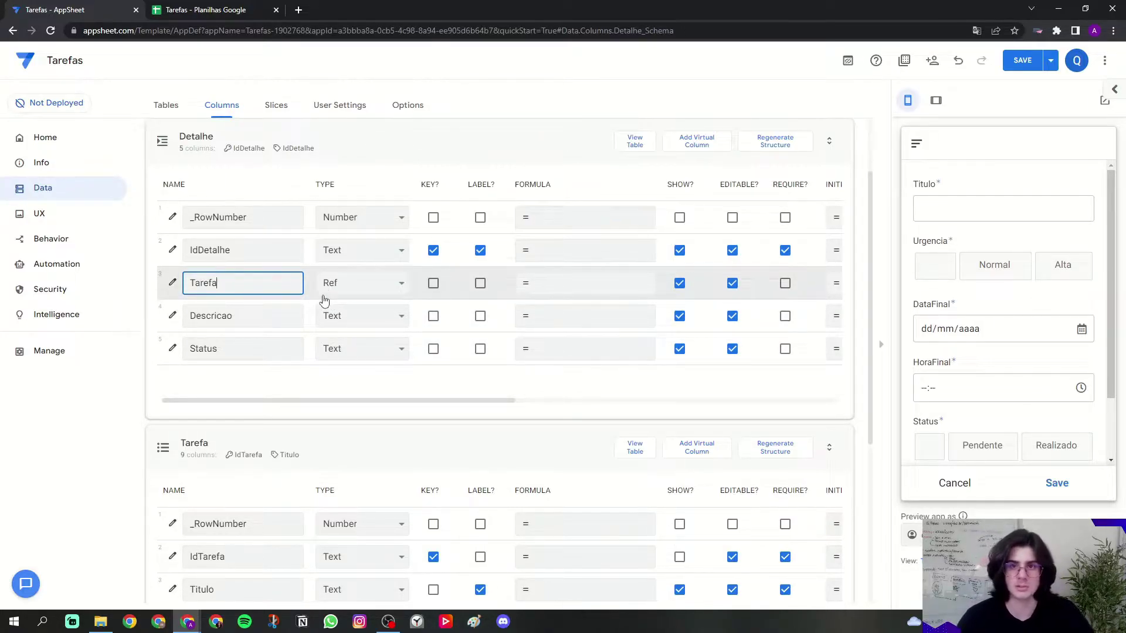
{"action": "left_click", "coordinate": [343, 293]}
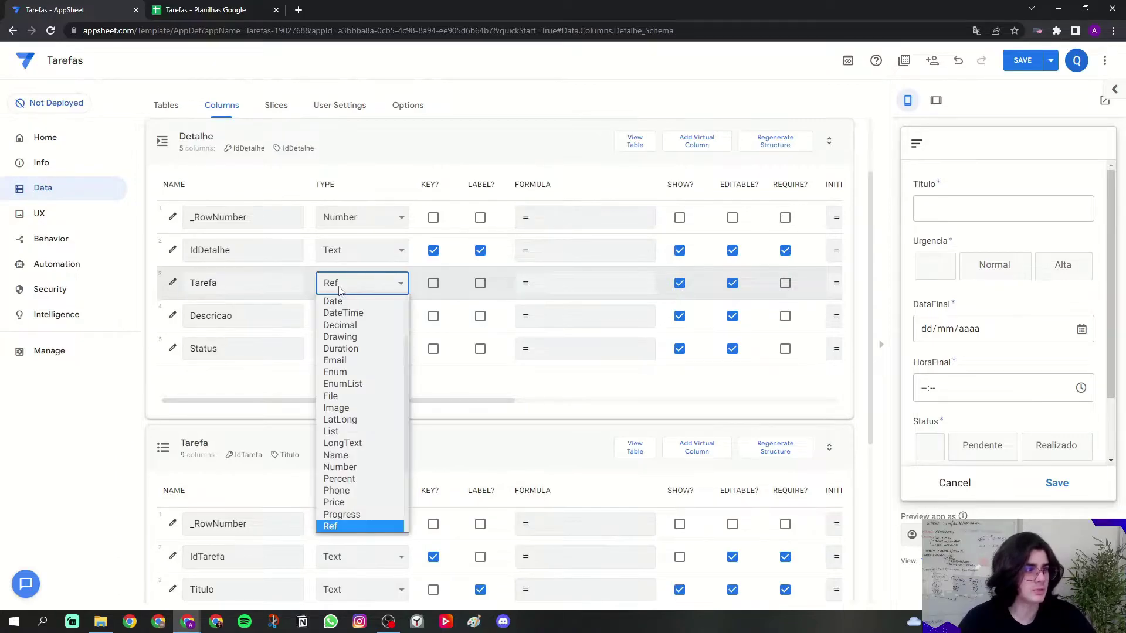
{"action": "left_click", "coordinate": [339, 525]}
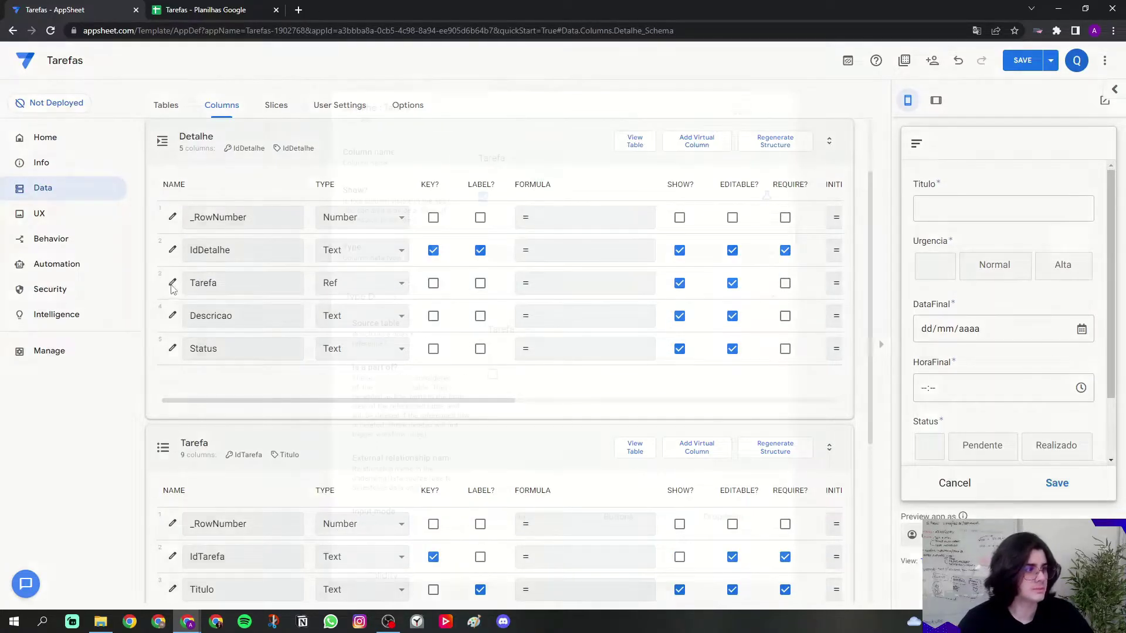
{"action": "left_click", "coordinate": [172, 288]}
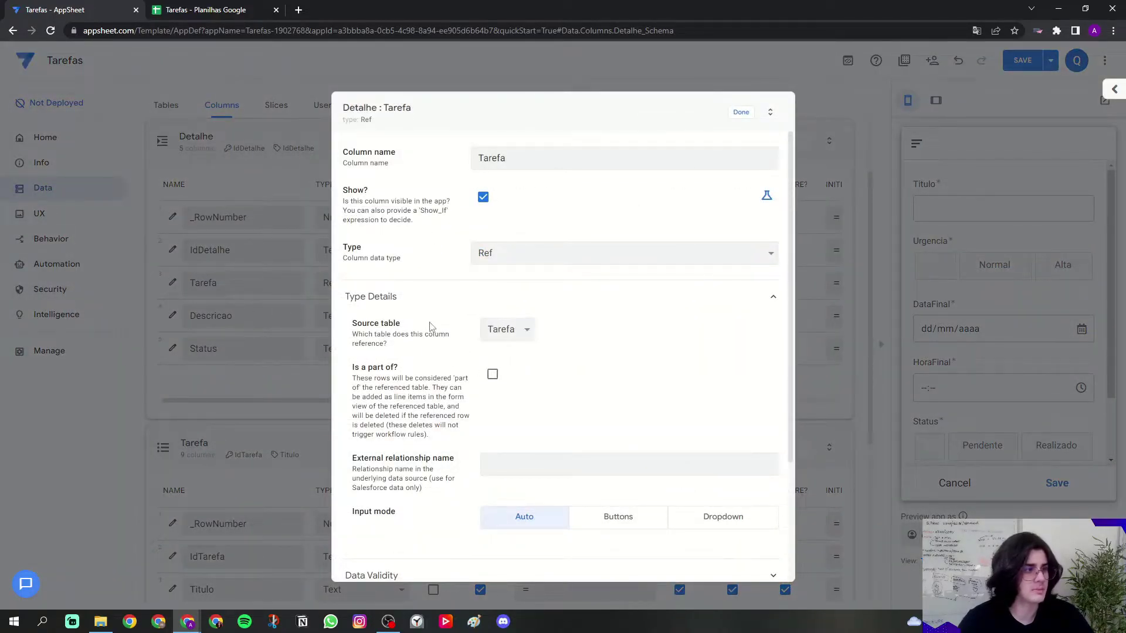
{"action": "left_click_drag", "start_coordinate": [352, 327], "coordinate": [406, 328]}
{"action": "left_click", "coordinate": [456, 347]}
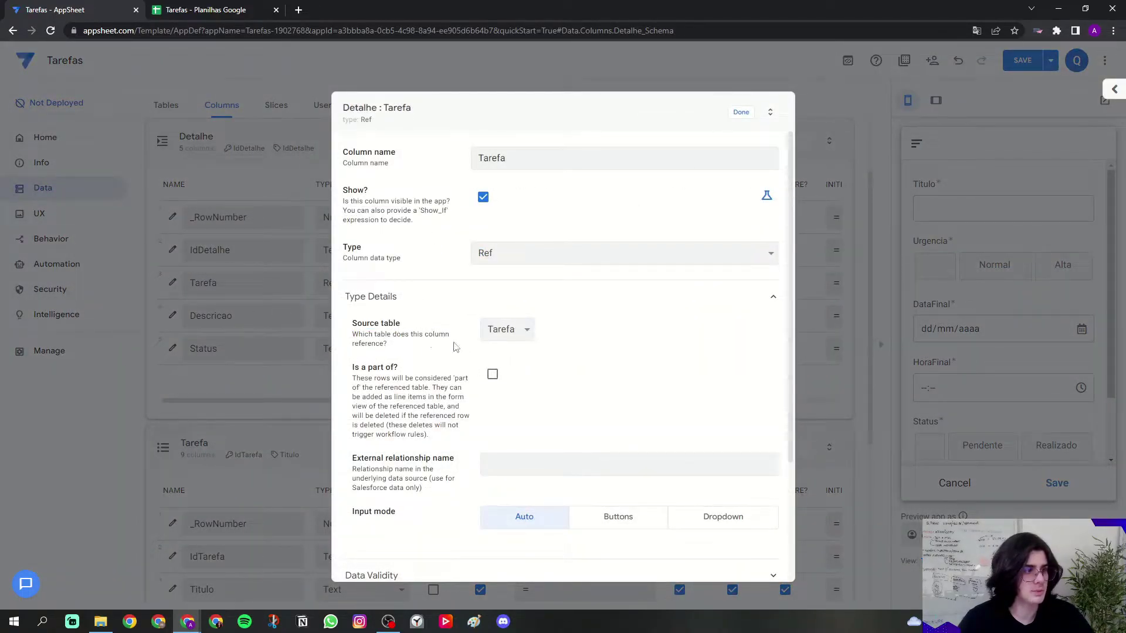
{"action": "left_click", "coordinate": [738, 112]}
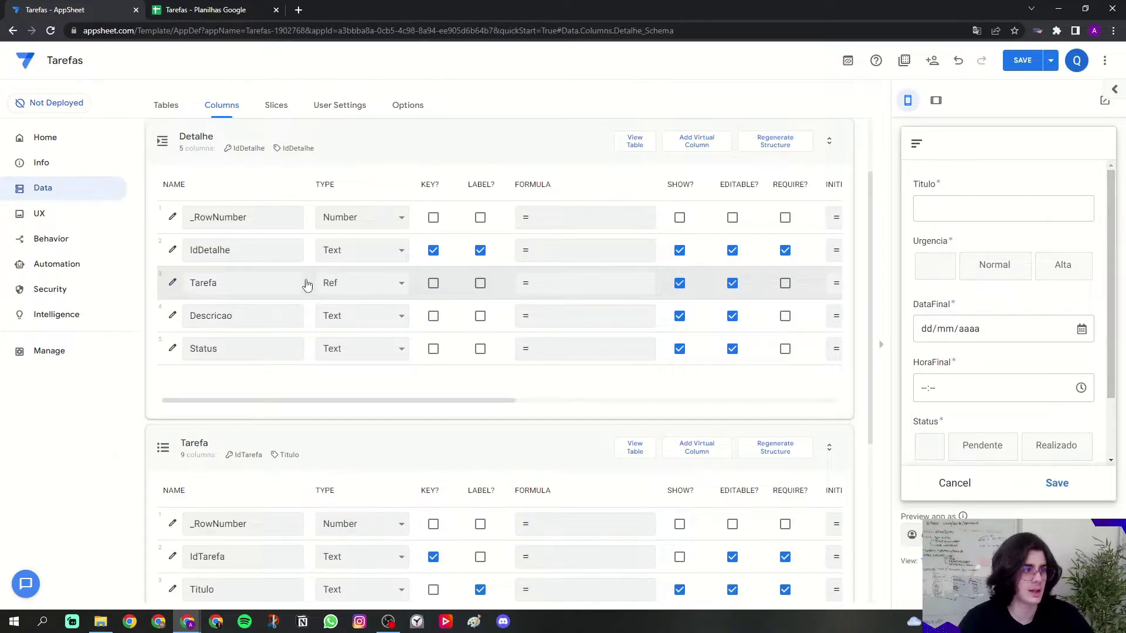
- Compare the column lists of the Detalhe and Tarefa tables to review how they are related
{"action": "scroll", "coordinate": [146, 419], "scroll_direction": "down", "scroll_amount": 1}
{"action": "scroll", "coordinate": [146, 418], "scroll_direction": "down", "scroll_amount": 3}
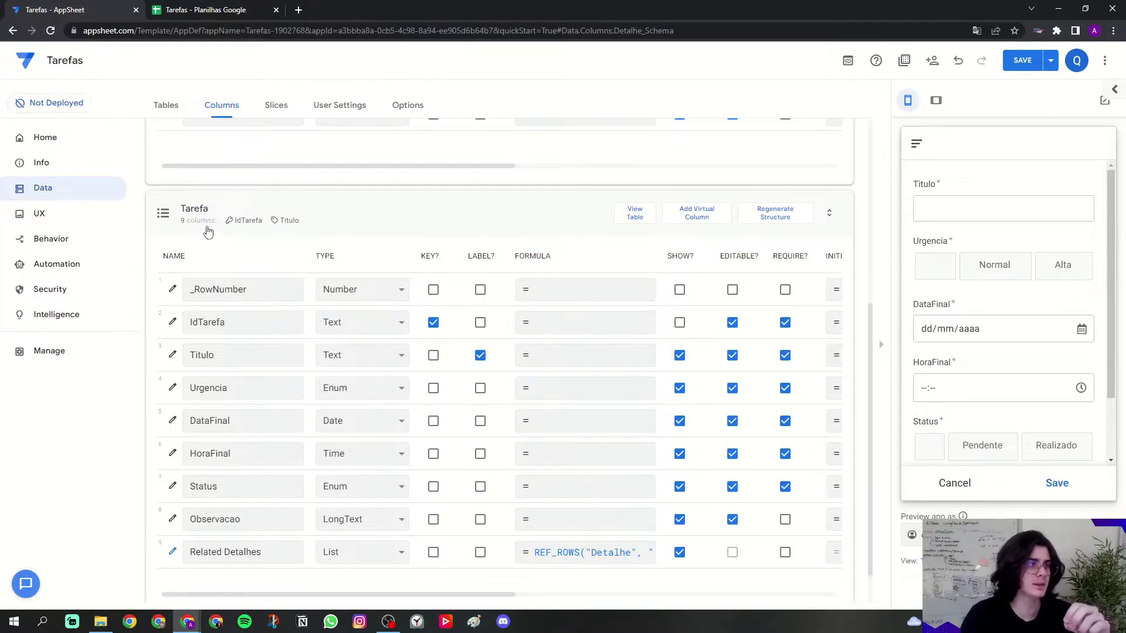
{"action": "scroll", "coordinate": [162, 315], "scroll_direction": "up", "scroll_amount": 2}
{"action": "scroll", "coordinate": [162, 314], "scroll_direction": "up", "scroll_amount": 2}
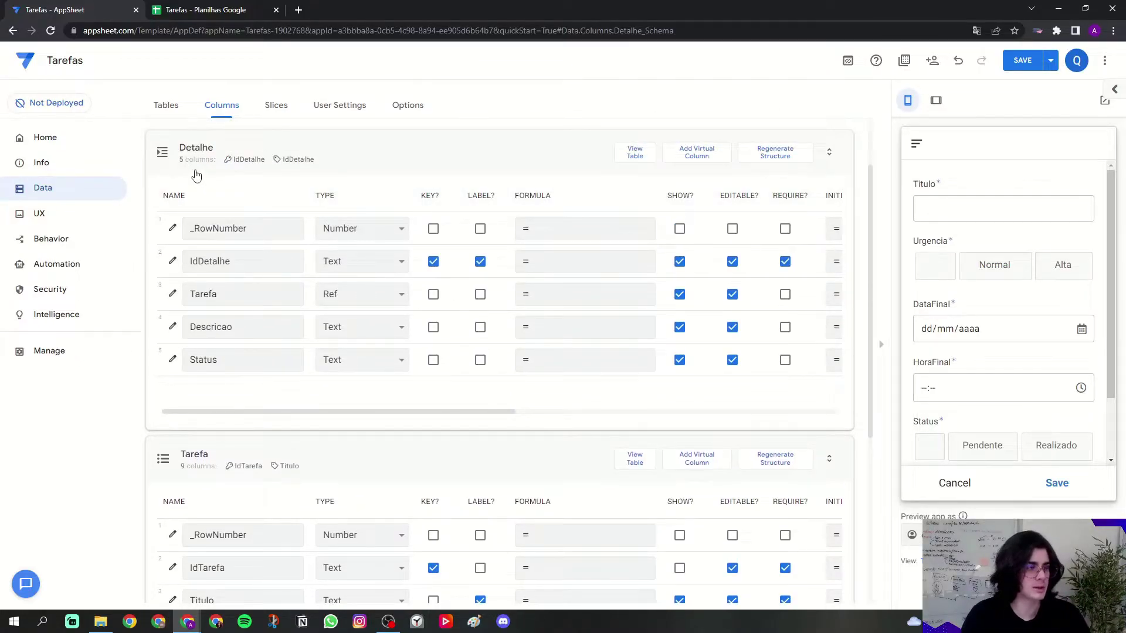
{"action": "scroll", "coordinate": [235, 269], "scroll_direction": "down", "scroll_amount": 3}
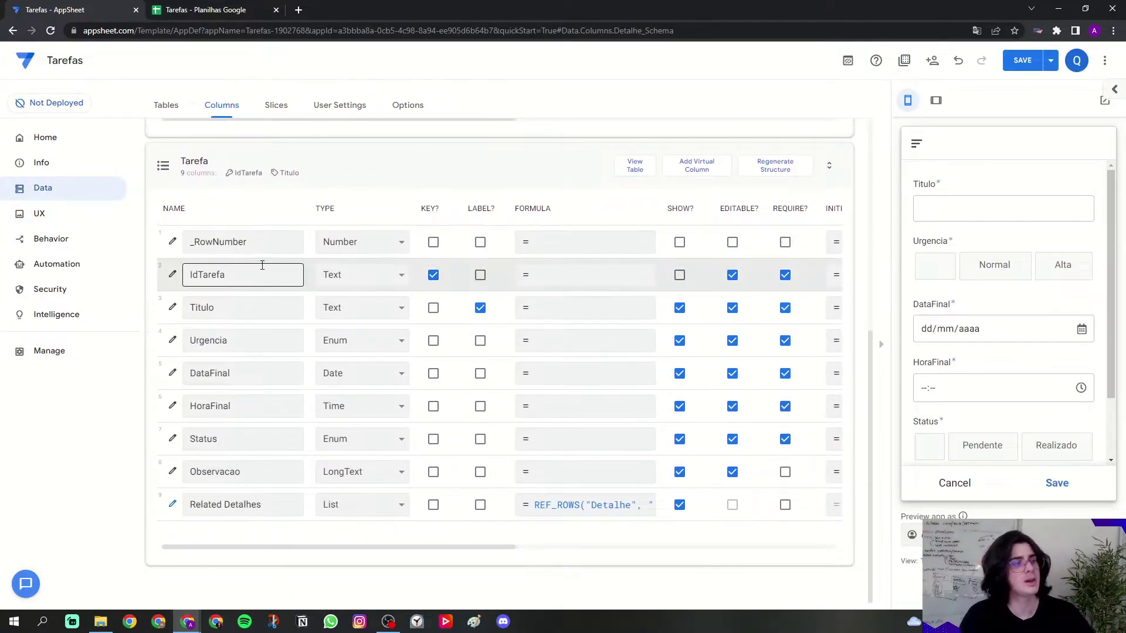
{"action": "scroll", "coordinate": [256, 251], "scroll_direction": "up", "scroll_amount": 3}
{"action": "scroll", "coordinate": [334, 319], "scroll_direction": "down", "scroll_amount": 5}
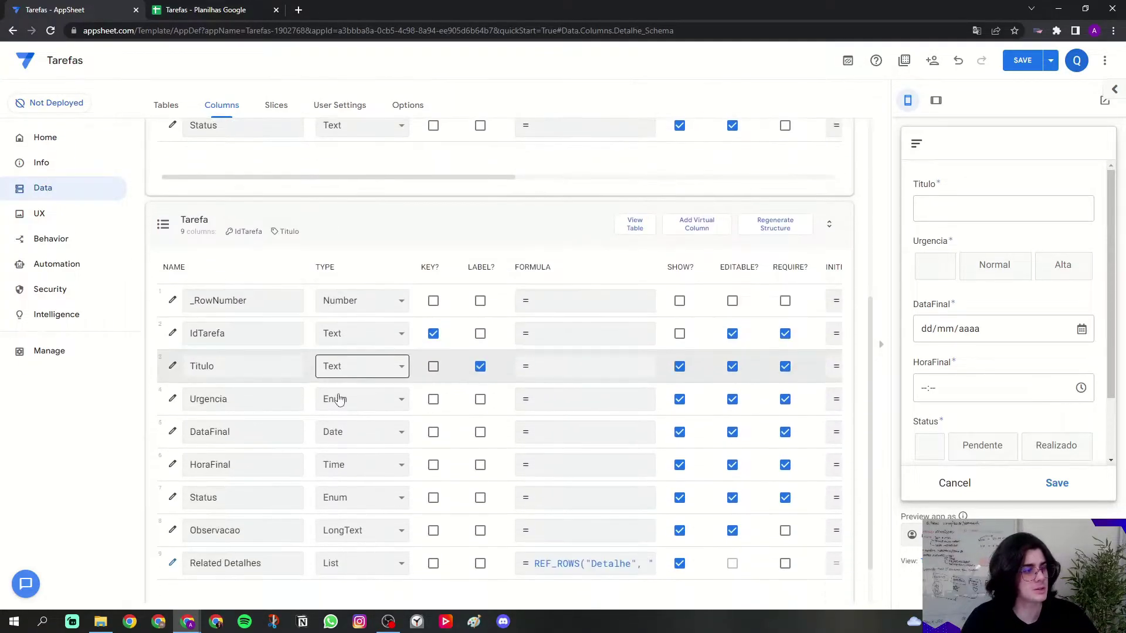
- Set the Related Detalhes column's display name to 'Etapas' and save the expression
{"action": "left_click_drag", "start_coordinate": [201, 504], "coordinate": [265, 507]}
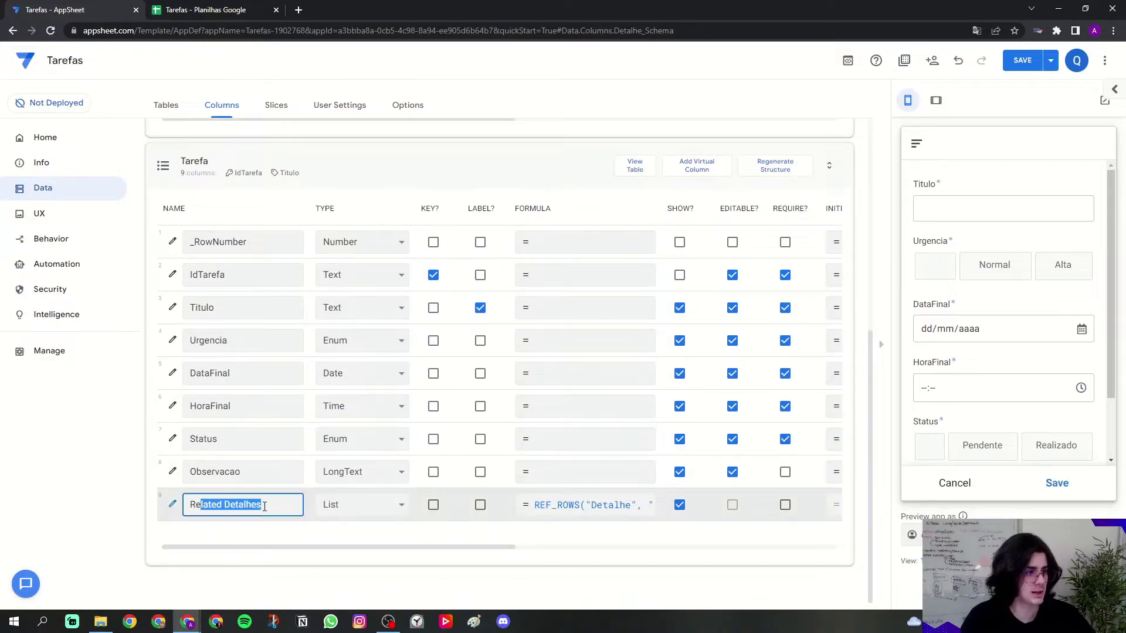
{"action": "left_click_drag", "start_coordinate": [273, 547], "coordinate": [531, 549]}
{"action": "left_click", "coordinate": [552, 504]}
{"action": "left_click", "coordinate": [551, 505]}
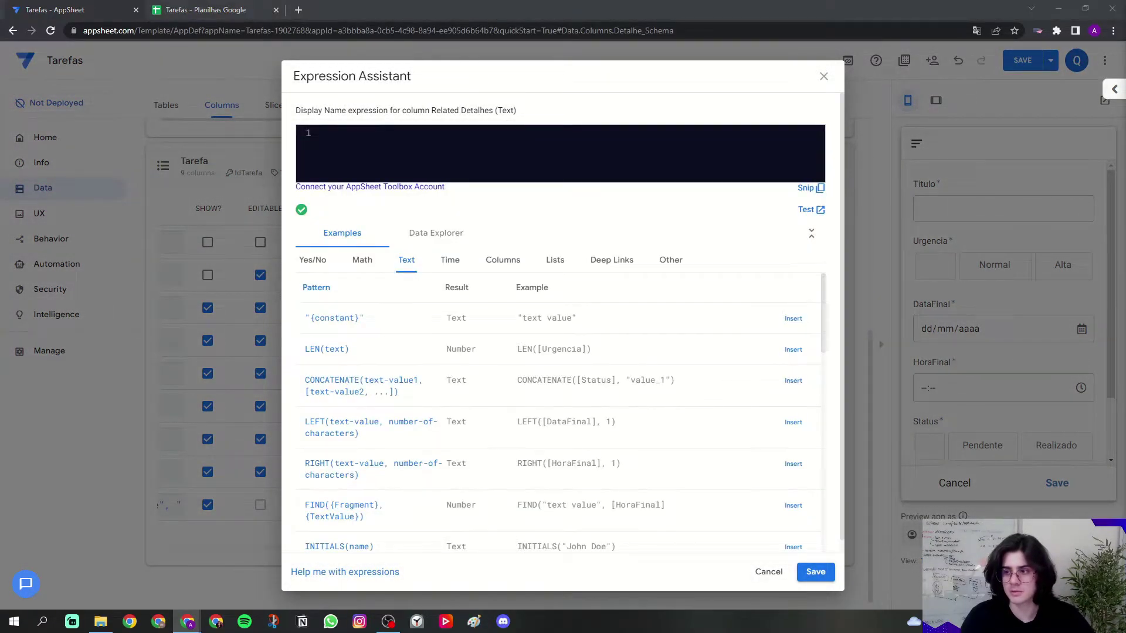
{"action": "left_click", "coordinate": [473, 167]}
{"action": "type", "text": "'E"}
{"action": "key", "text": "Caps_Lock"}
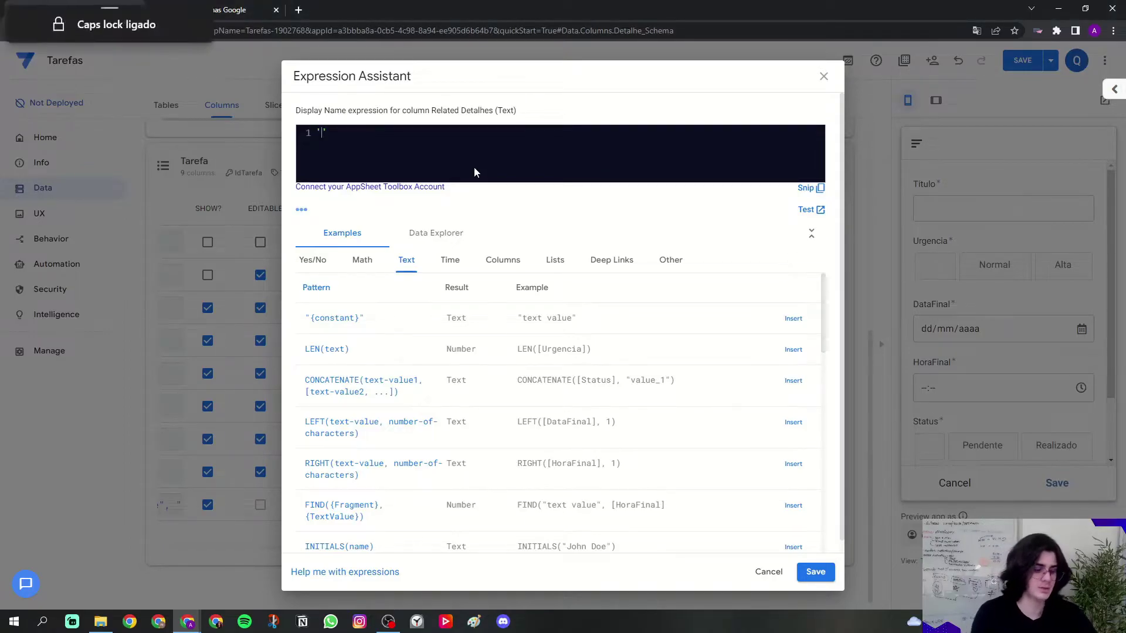
{"action": "type", "text": "tapas"}
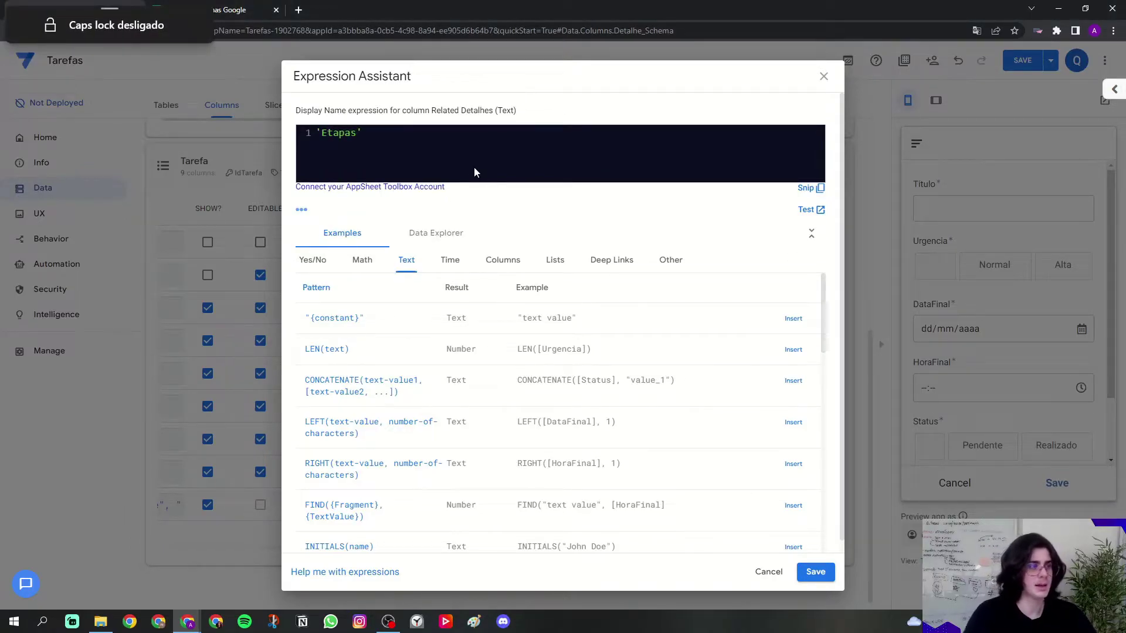
{"action": "left_click", "coordinate": [815, 572]}
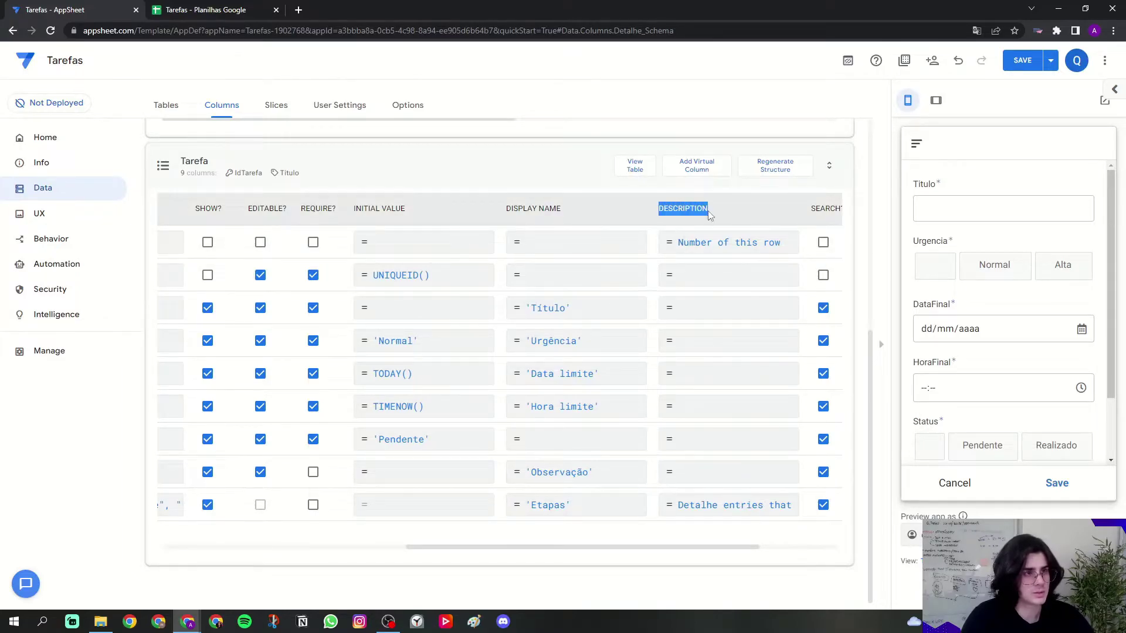
- Replace the Related Detalhes column's description with 'Adicione etapas para finalizar essa tarefa' and save the expression
{"action": "left_click", "coordinate": [705, 508]}
{"action": "key", "text": "ctrl+a"}
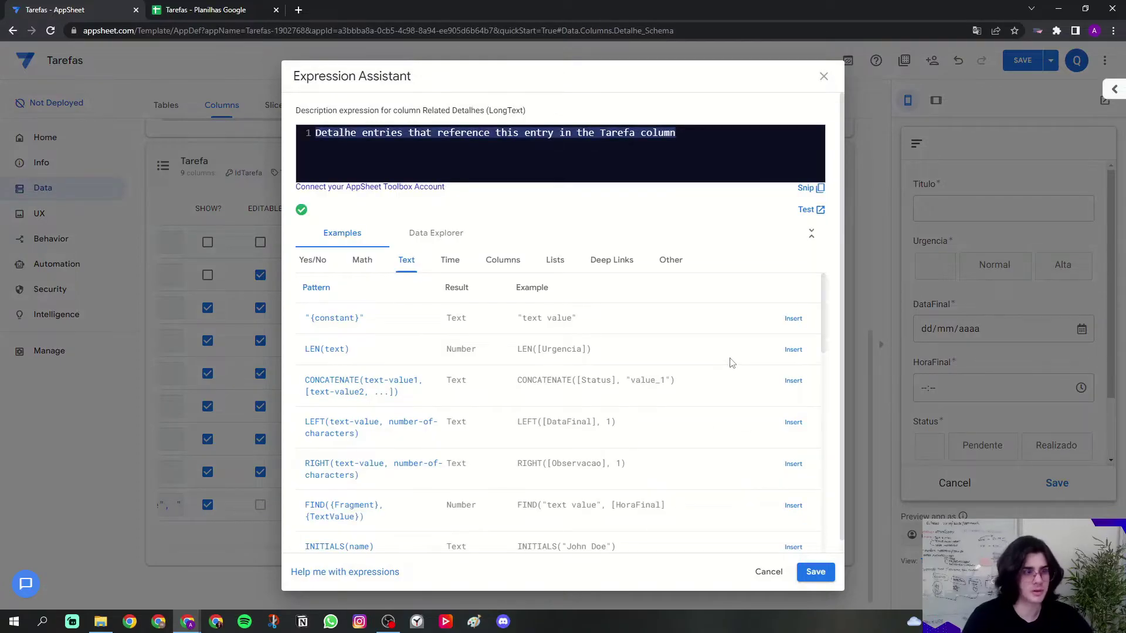
{"action": "key", "text": "BackSpace"}
{"action": "type", "text": "'"}
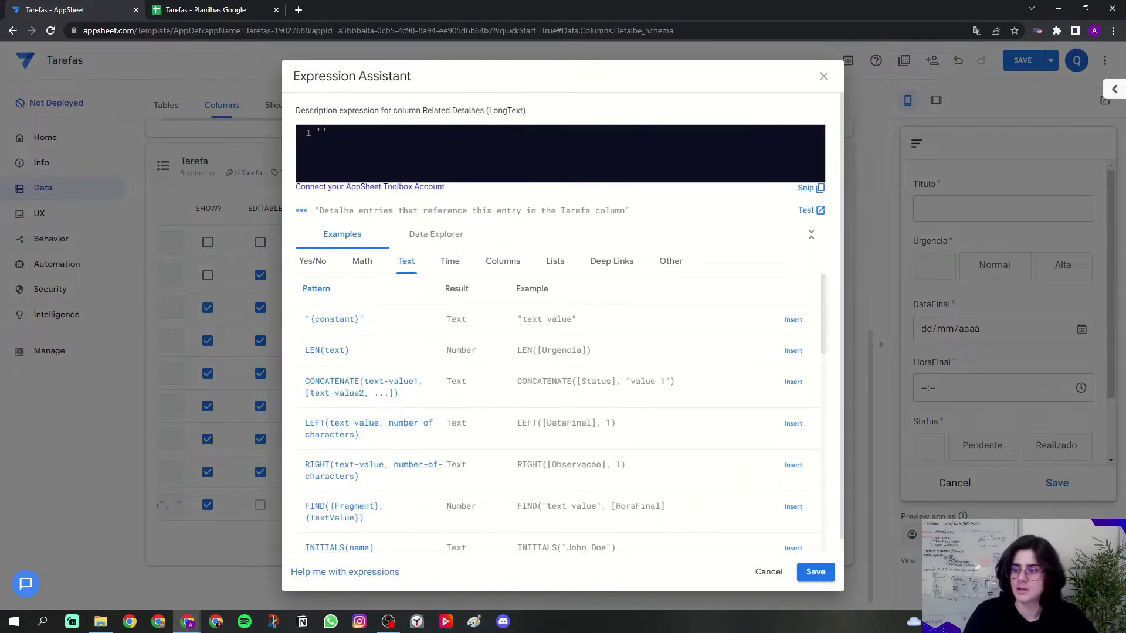
{"action": "key", "text": "Caps_Lock"}
{"action": "type", "text": "Adici"}
{"action": "type", "text": "one "}
{"action": "type", "text": "etapa"}
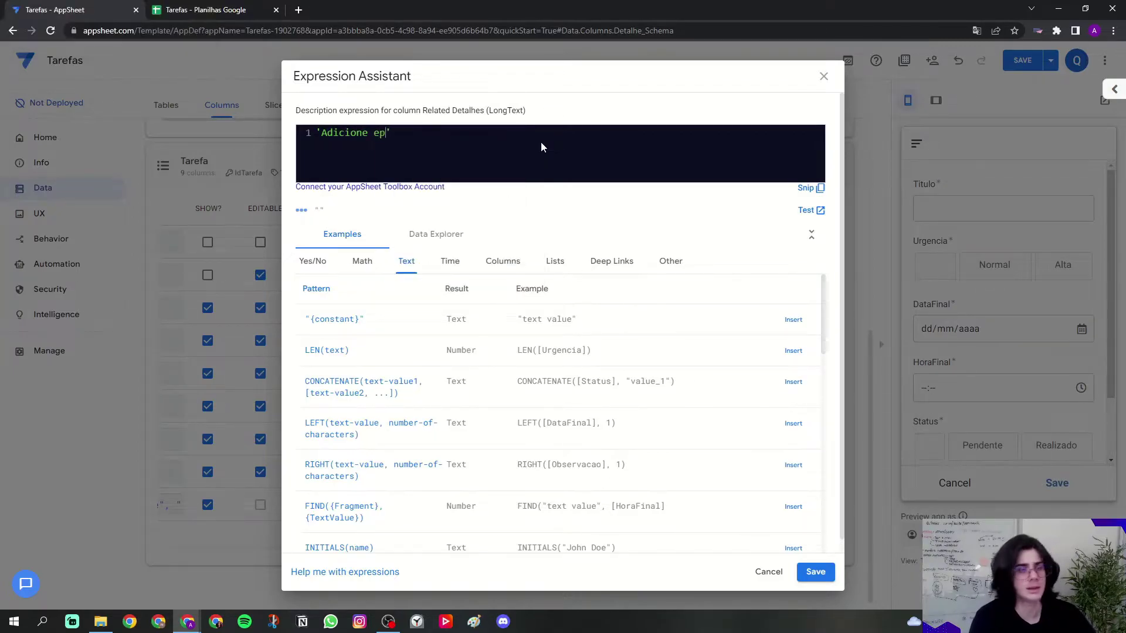
{"action": "key", "text": "BackSpace"}
{"action": "key", "text": "BackSpace"}
{"action": "key", "text": "BackSpace"}
{"action": "type", "text": "apas para "}
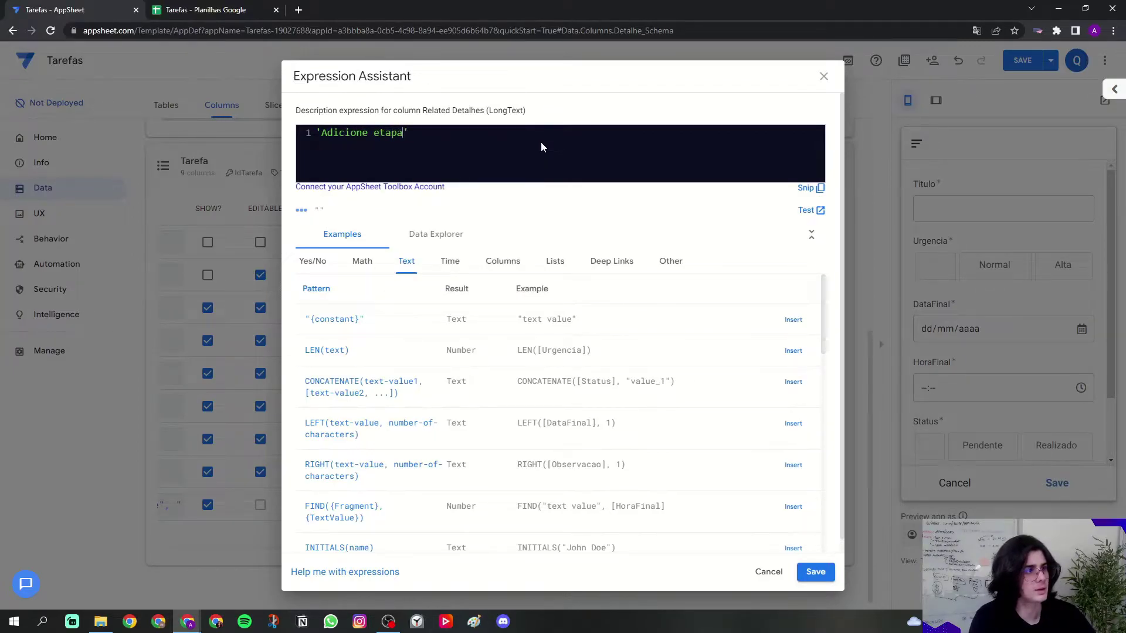
{"action": "type", "text": "finalizar es"}
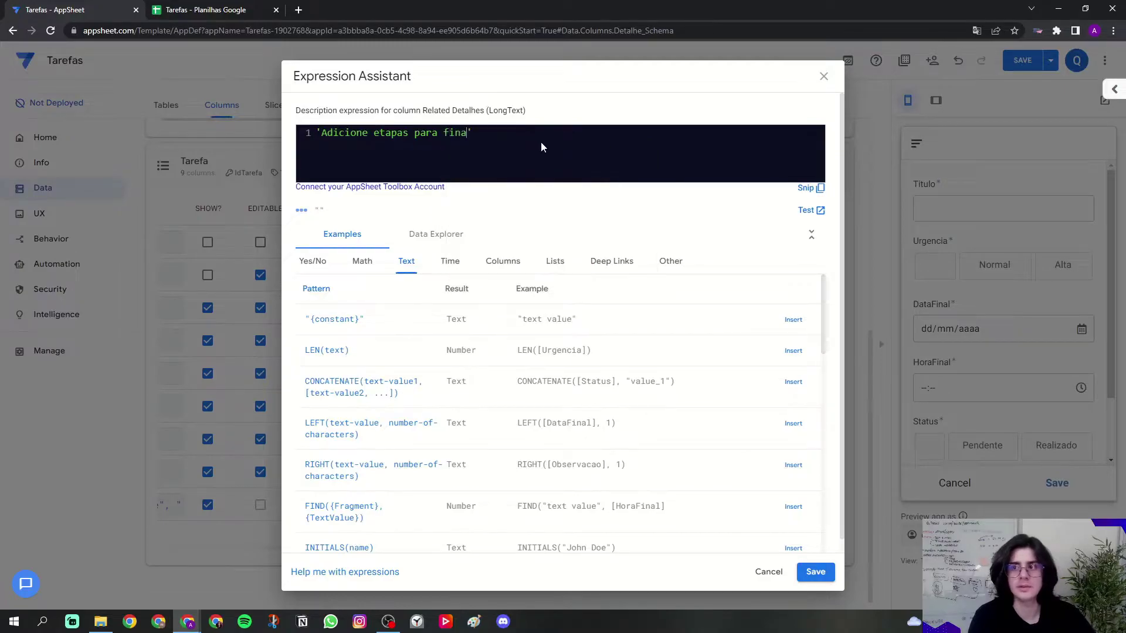
{"action": "type", "text": "sa tarefa"}
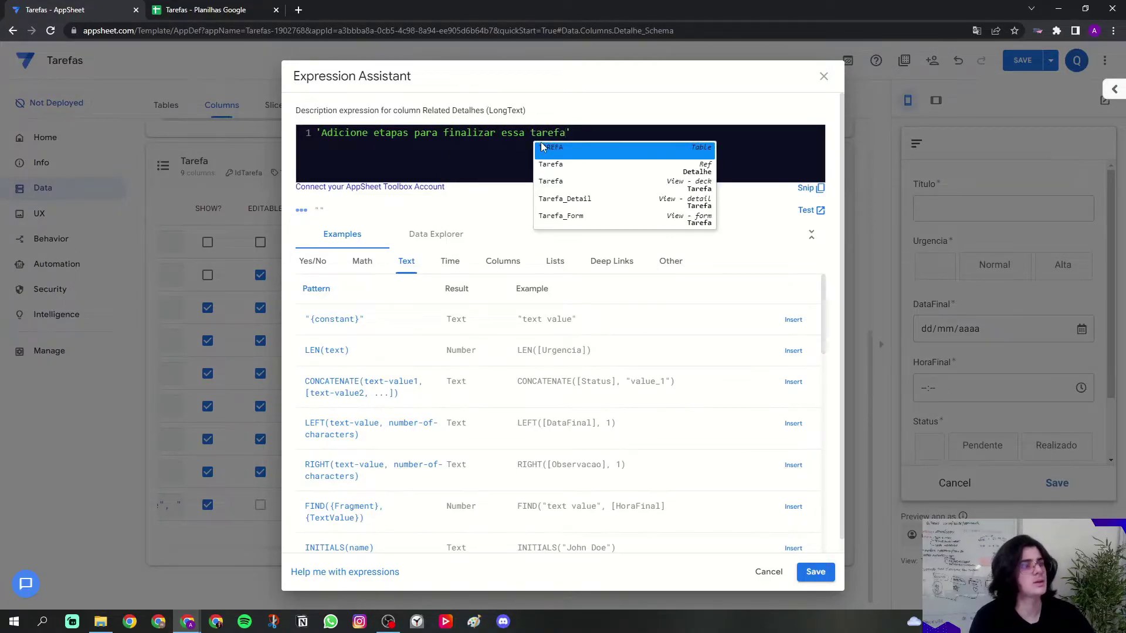
{"action": "type", "text": "'"}
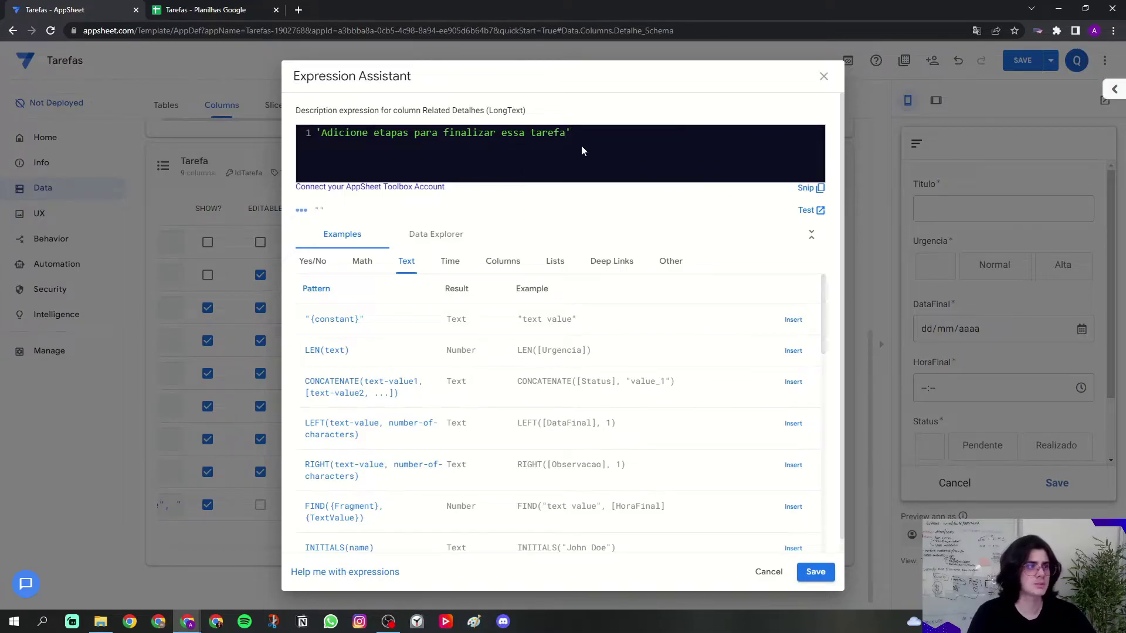
{"action": "left_click_drag", "start_coordinate": [324, 133], "coordinate": [444, 154]}
{"action": "left_click", "coordinate": [440, 149]}
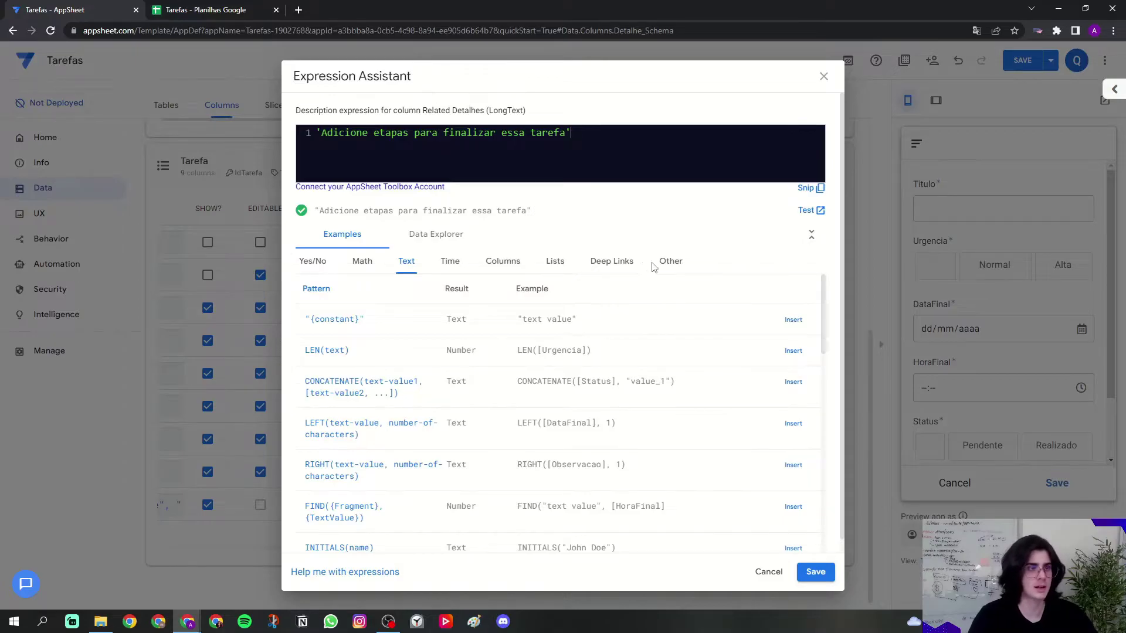
{"action": "left_click", "coordinate": [816, 572]}
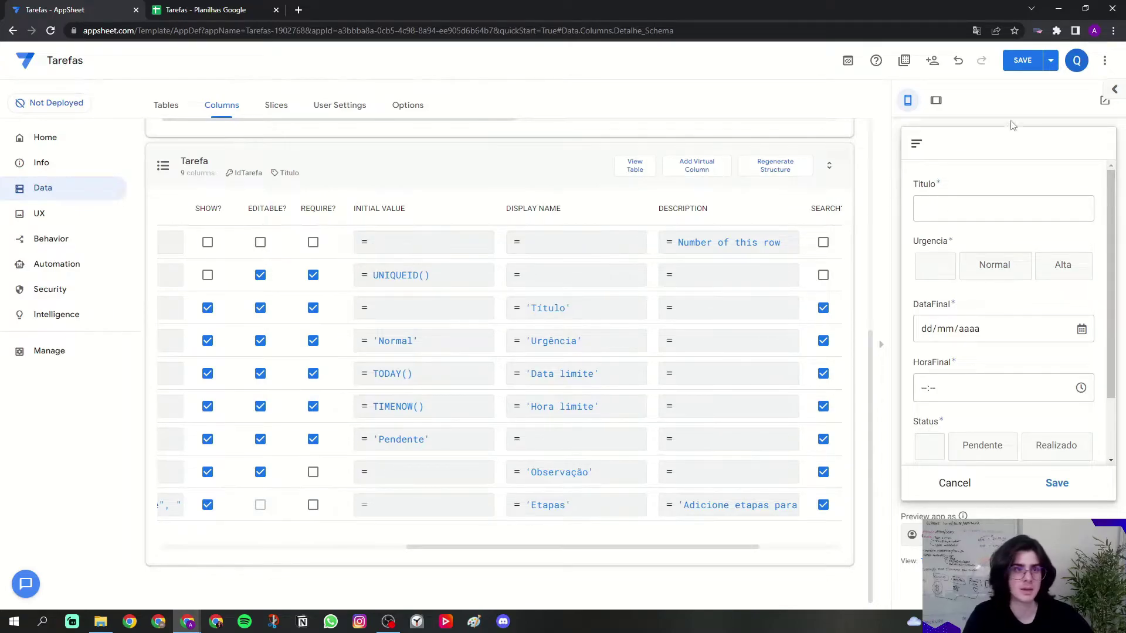
- Switch the app preview to the tablet layout
{"action": "left_click", "coordinate": [936, 100]}
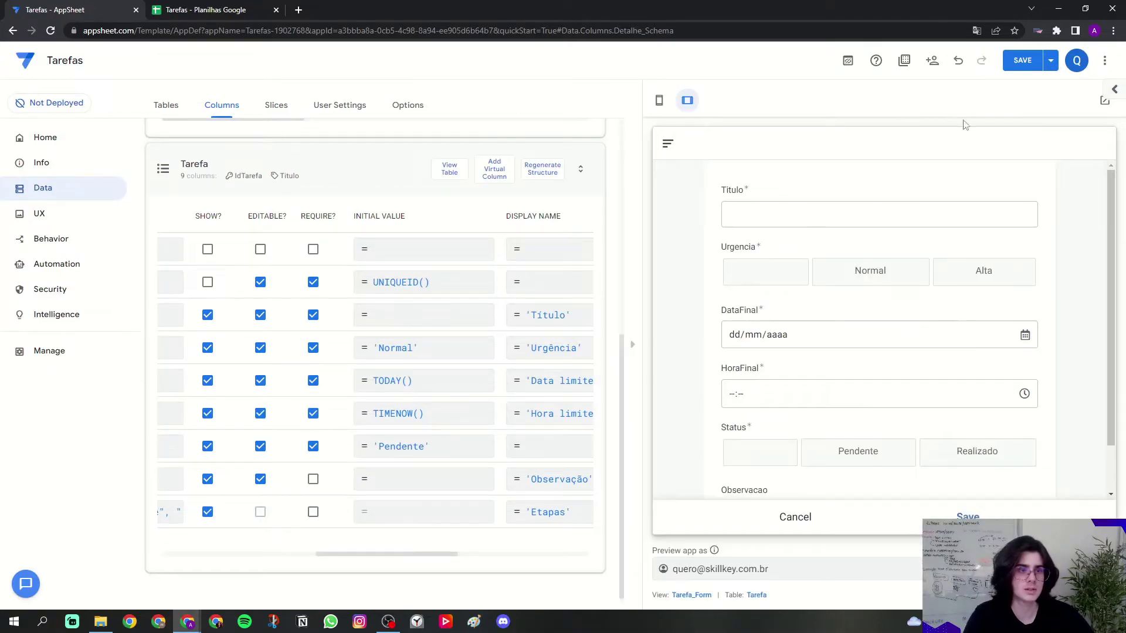
- Discard the open task form in the preview, start a new task entry to check its fields, and save the app
{"action": "left_click", "coordinate": [785, 518]}
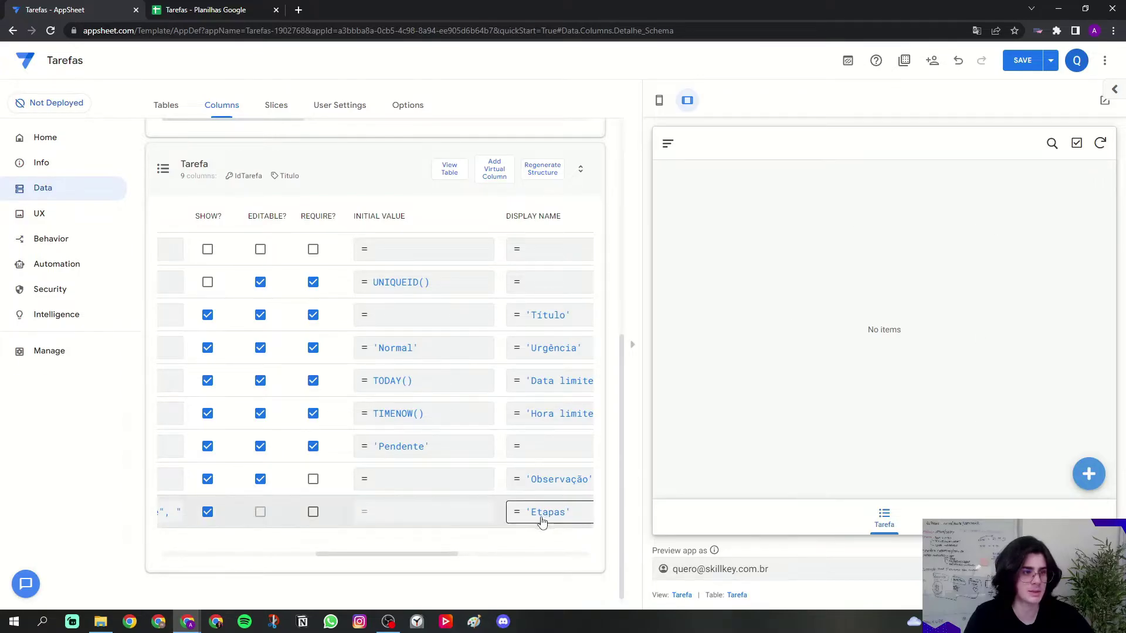
{"action": "right_click", "coordinate": [1077, 463]}
{"action": "key", "text": "Escape"}
{"action": "left_click", "coordinate": [1077, 480]}
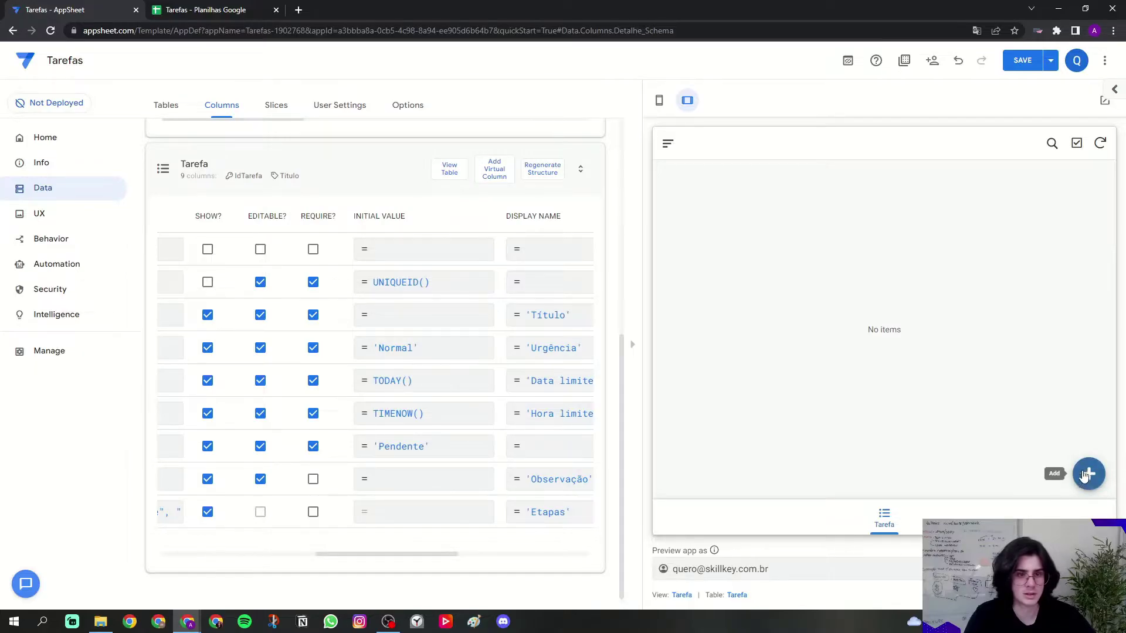
{"action": "scroll", "coordinate": [906, 383], "scroll_direction": "down", "scroll_amount": 1}
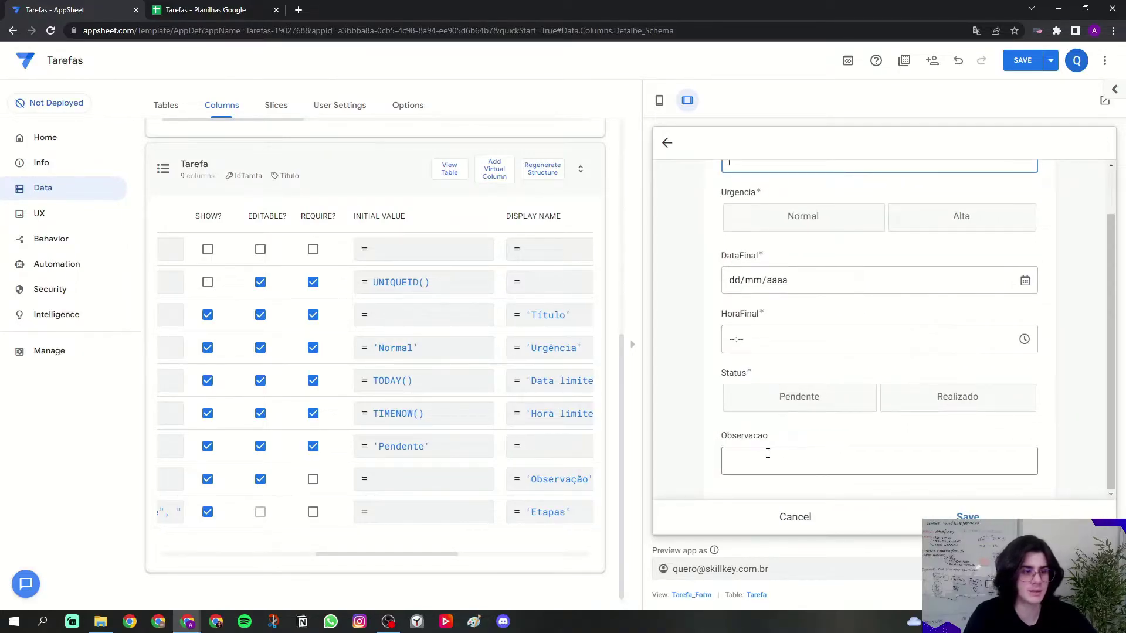
{"action": "scroll", "coordinate": [945, 371], "scroll_direction": "up", "scroll_amount": 1}
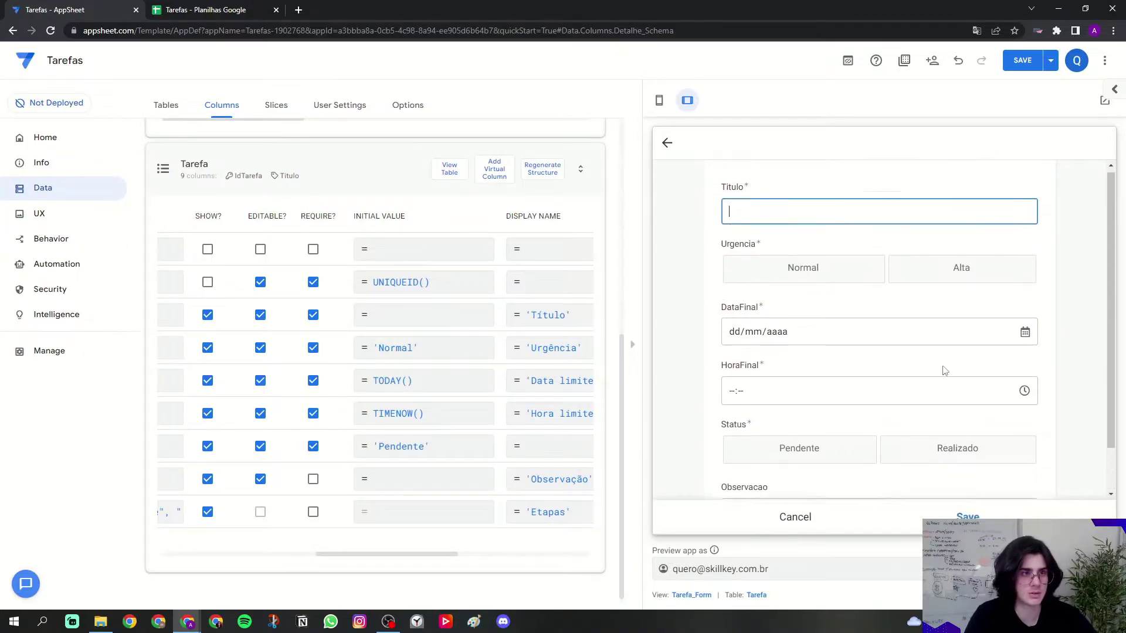
{"action": "left_click", "coordinate": [1022, 60]}
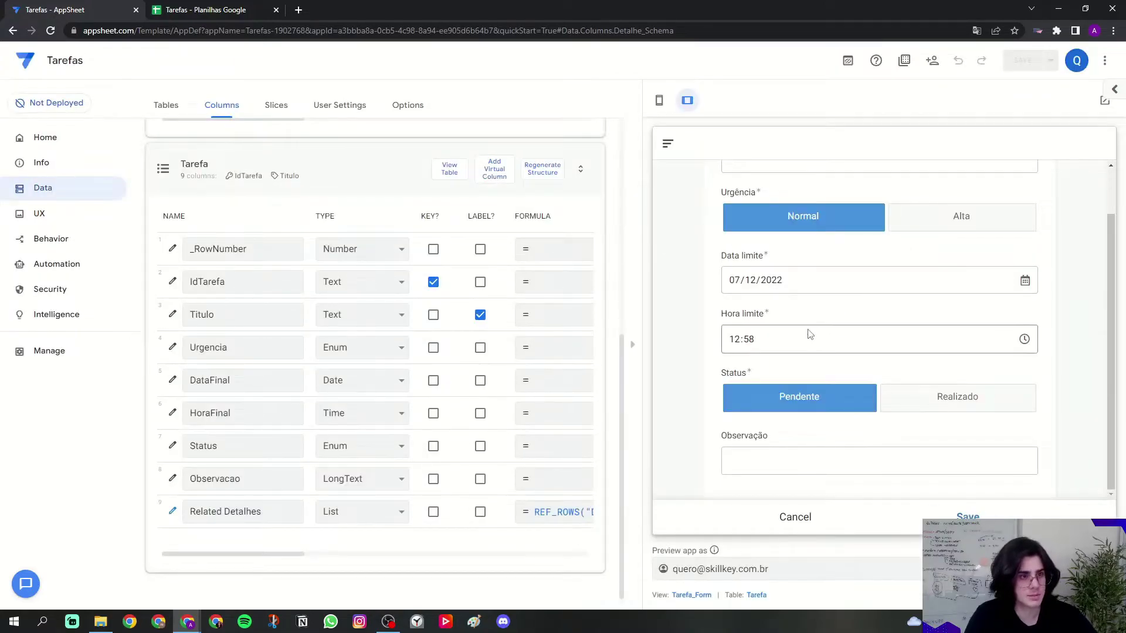
- Enable 'Is a part of?' for the Detalhe table's Tarefa reference column and save the app
{"action": "scroll", "coordinate": [330, 539], "scroll_direction": "up", "scroll_amount": 2}
{"action": "scroll", "coordinate": [314, 301], "scroll_direction": "up", "scroll_amount": 4}
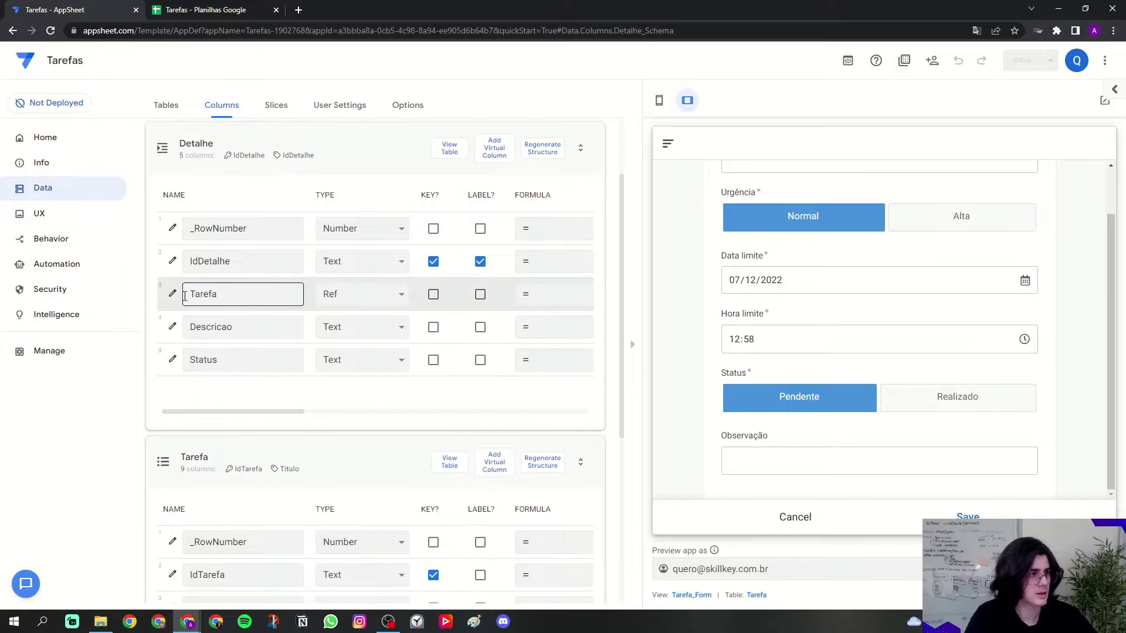
{"action": "left_click", "coordinate": [173, 295]}
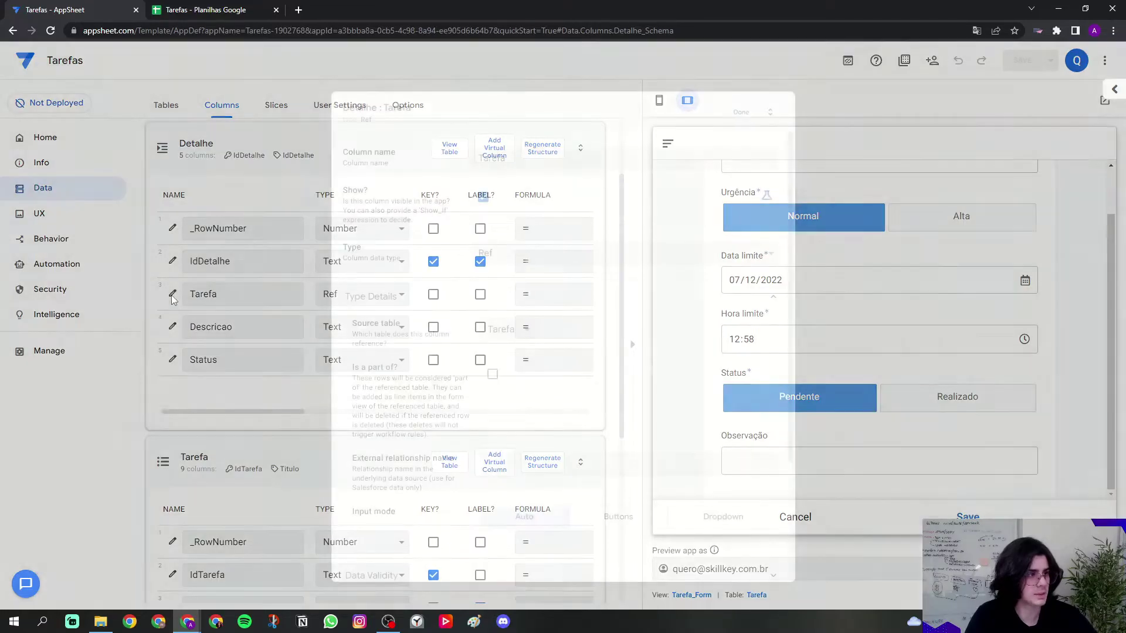
{"action": "left_click_drag", "start_coordinate": [354, 370], "coordinate": [403, 369]}
{"action": "left_click", "coordinate": [493, 375]}
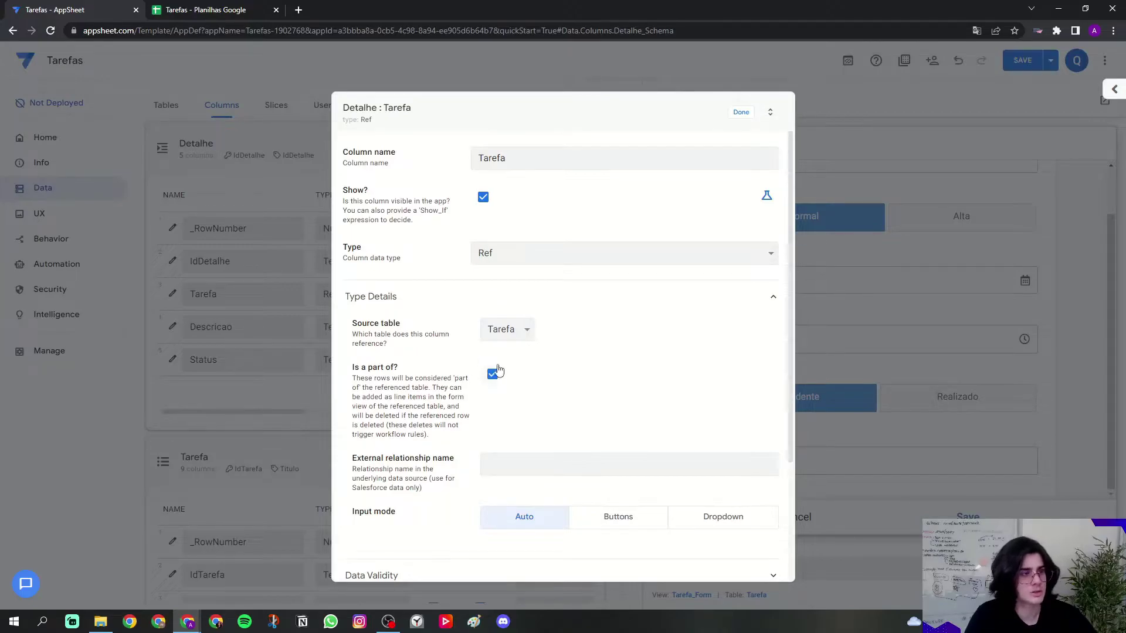
{"action": "left_click", "coordinate": [740, 113]}
{"action": "scroll", "coordinate": [237, 235], "scroll_direction": "up", "scroll_amount": 1}
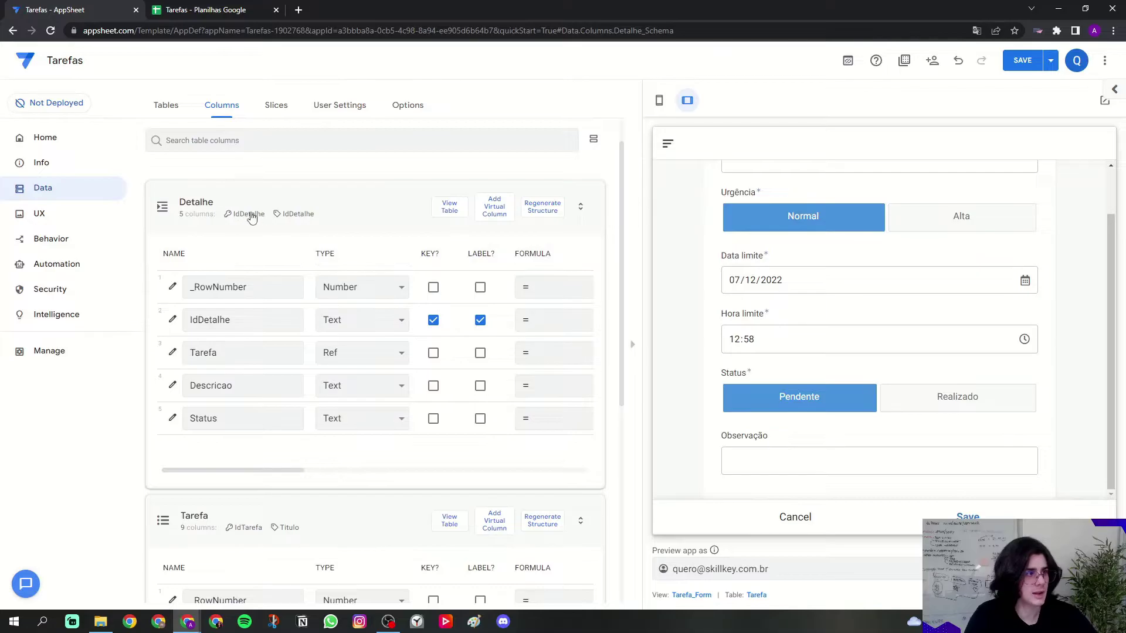
{"action": "scroll", "coordinate": [243, 220], "scroll_direction": "down", "scroll_amount": 4}
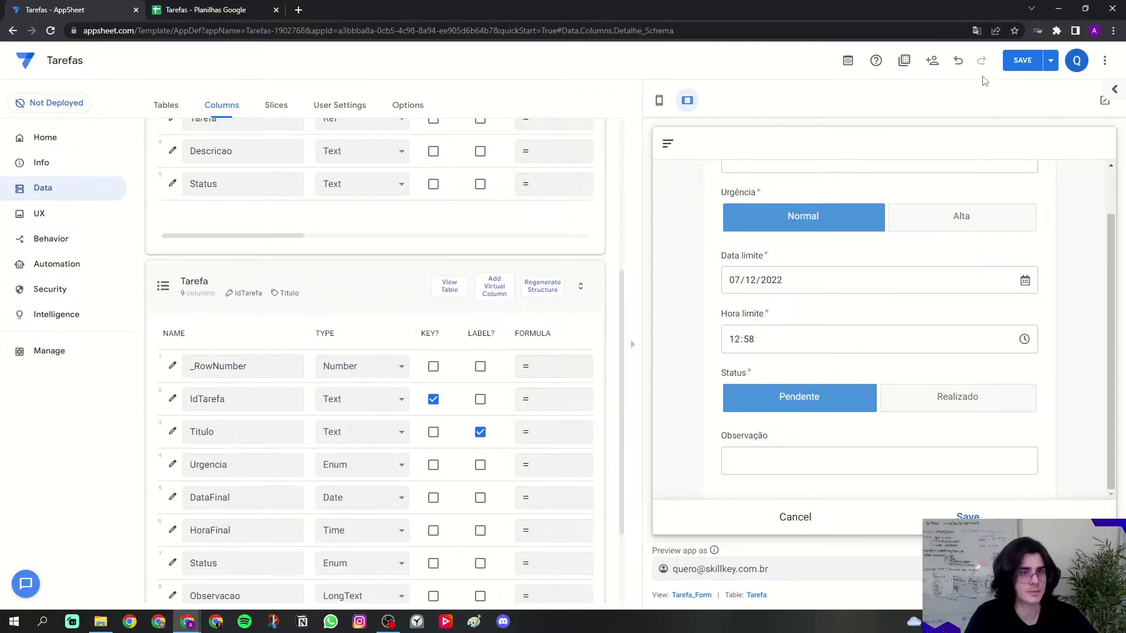
{"action": "left_click", "coordinate": [1007, 67]}
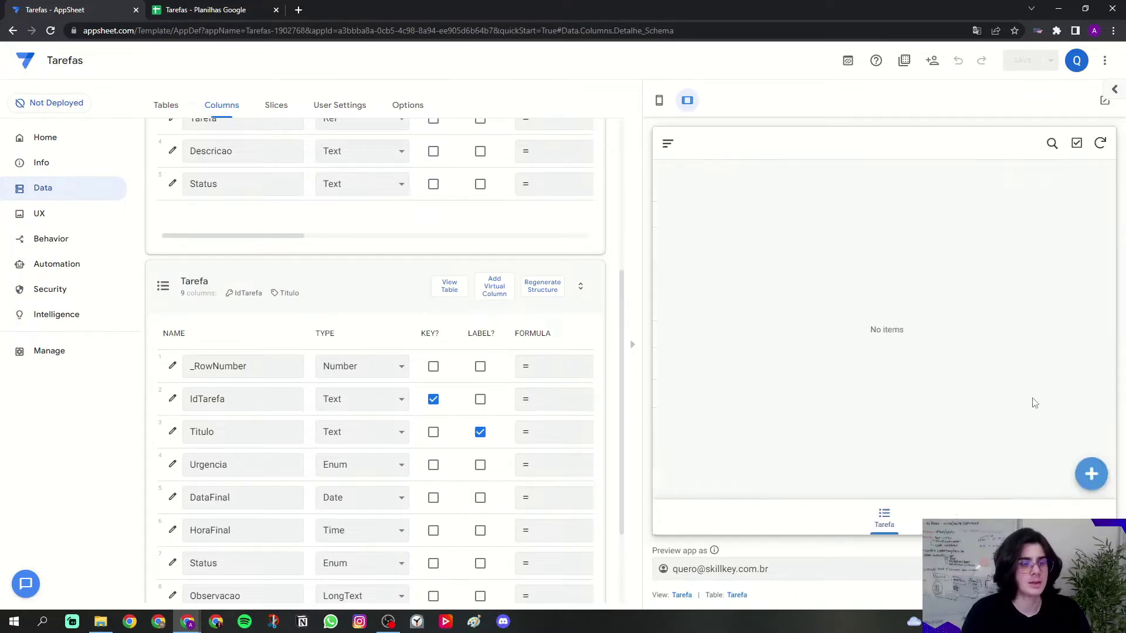
- Open a new task in the preview, compare its labels with the Tarefa column settings, and open the form for adding a step
{"action": "left_click", "coordinate": [1089, 474]}
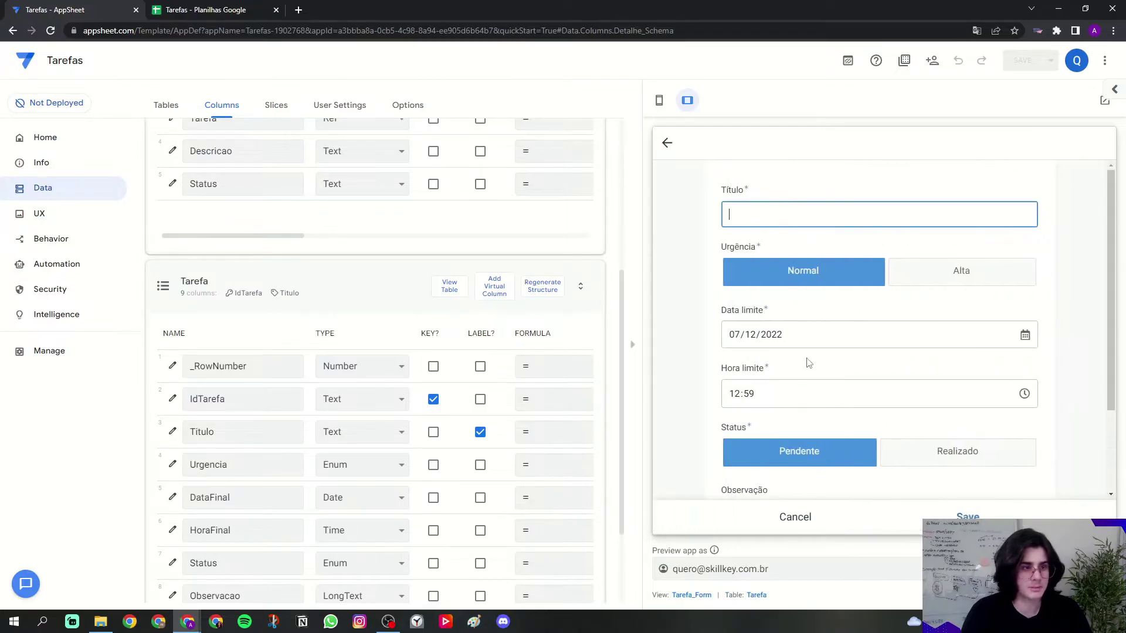
{"action": "scroll", "coordinate": [733, 387], "scroll_direction": "down", "scroll_amount": 2}
{"action": "scroll", "coordinate": [593, 467], "scroll_direction": "down", "scroll_amount": 2}
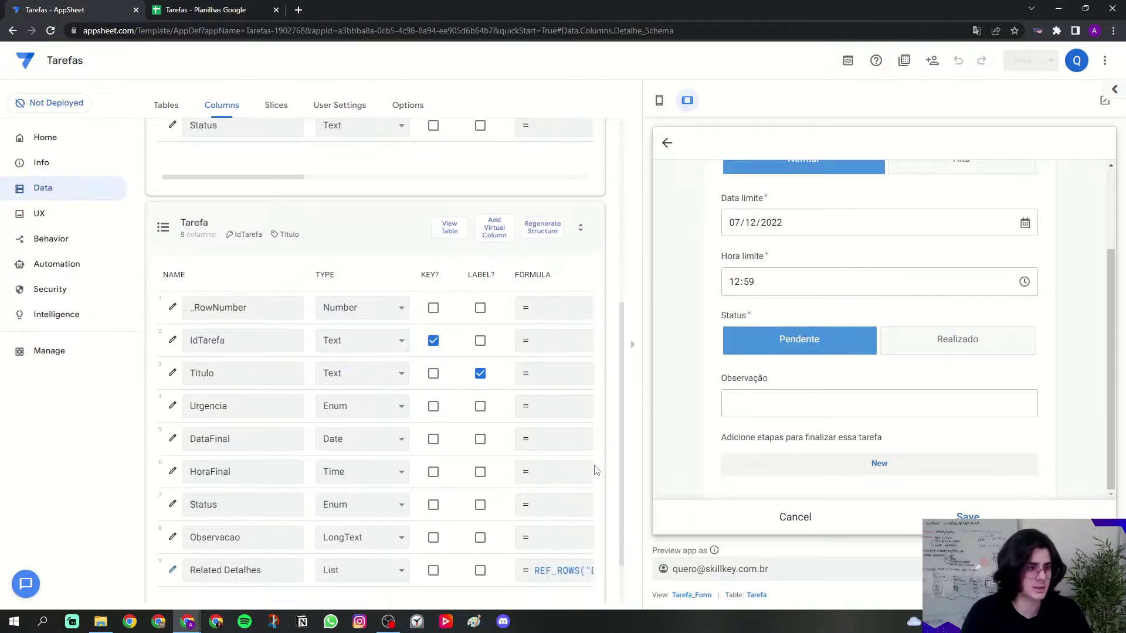
{"action": "left_click_drag", "start_coordinate": [293, 553], "coordinate": [564, 557]}
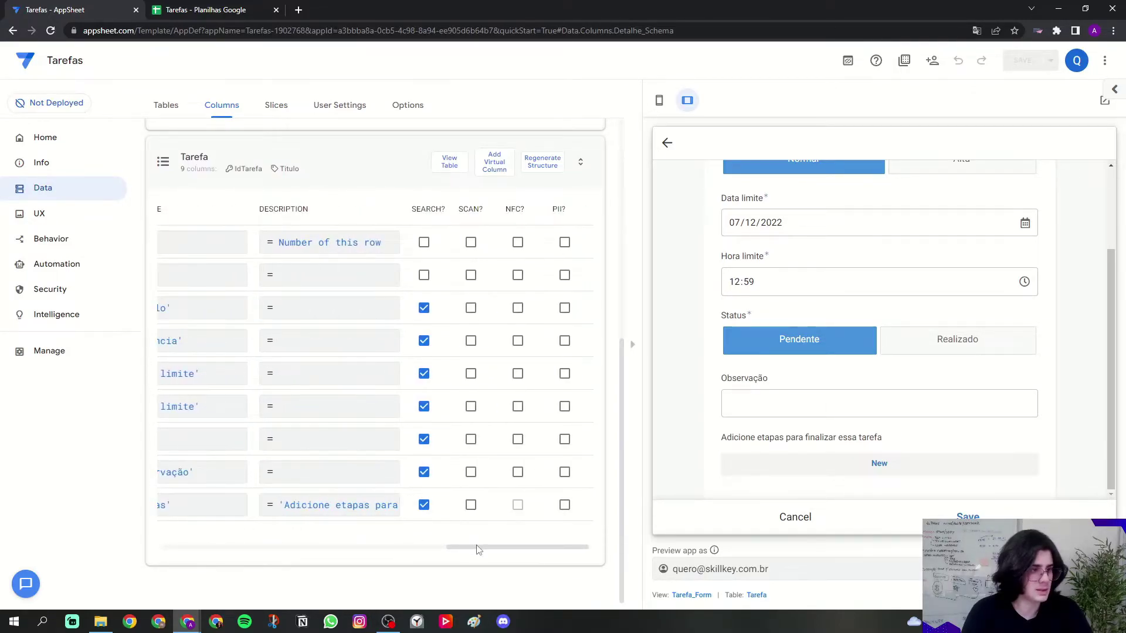
{"action": "left_click_drag", "start_coordinate": [477, 546], "coordinate": [417, 546]}
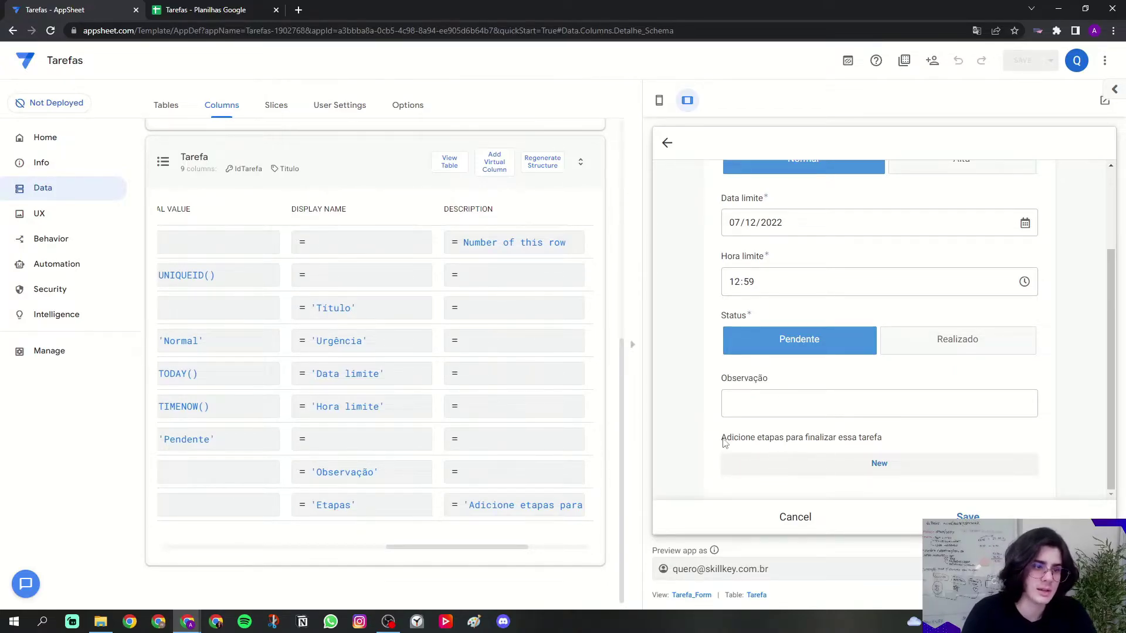
{"action": "scroll", "coordinate": [879, 446], "scroll_direction": "up", "scroll_amount": 2}
{"action": "scroll", "coordinate": [858, 404], "scroll_direction": "down", "scroll_amount": 2}
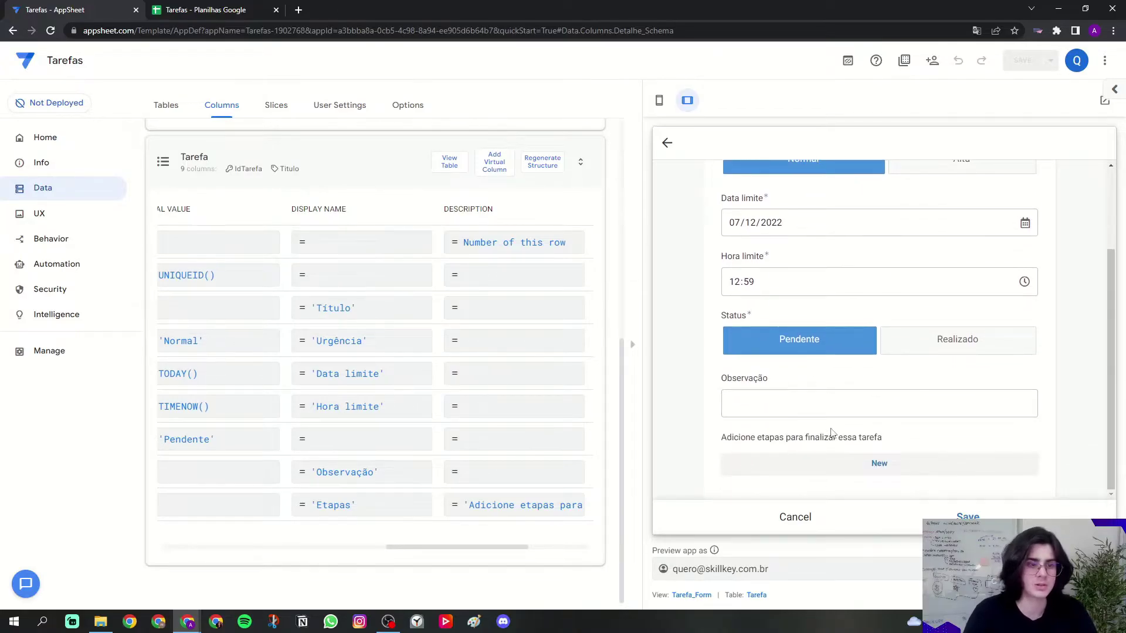
{"action": "left_click", "coordinate": [895, 464]}
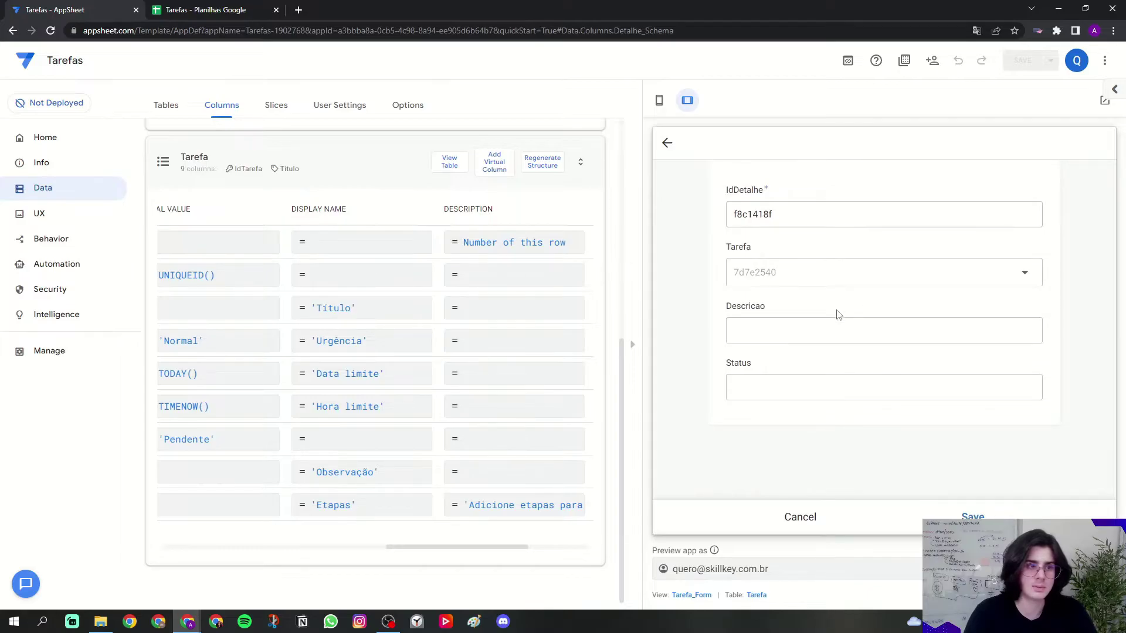
{"action": "left_click", "coordinate": [838, 333]}
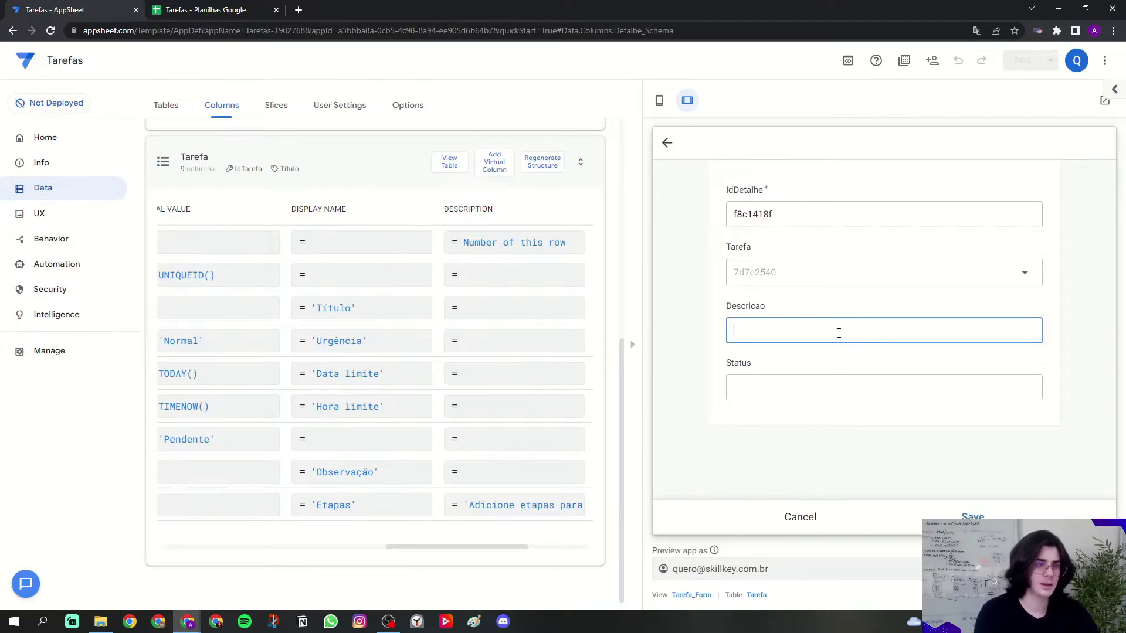
{"action": "key", "text": "Caps_Lock"}
{"action": "type", "text": "R"}
{"action": "key", "text": "Caps_Lock"}
{"action": "type", "text": "evisar formula do"}
{"action": "key", "text": "Caps_Lock"}
{"action": "type", "text": "CPF"}
{"action": "key", "text": "Caps_Lock"}
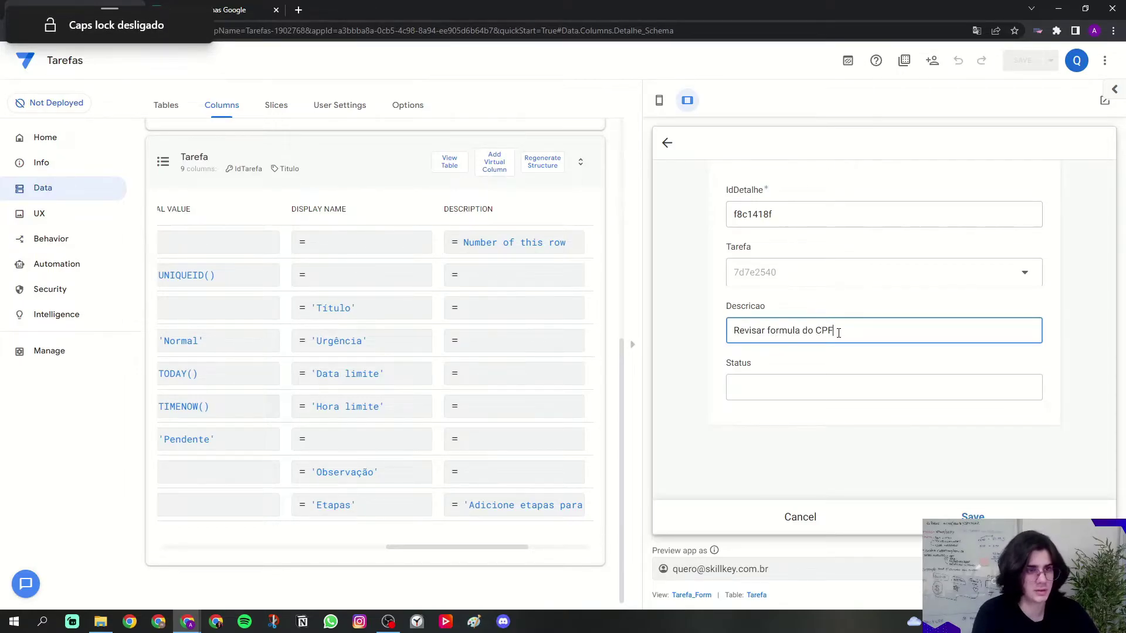
{"action": "type", "text": "w"}
{"action": "key", "text": "Caps_Lock"}
{"action": "type", "text": "HA"}
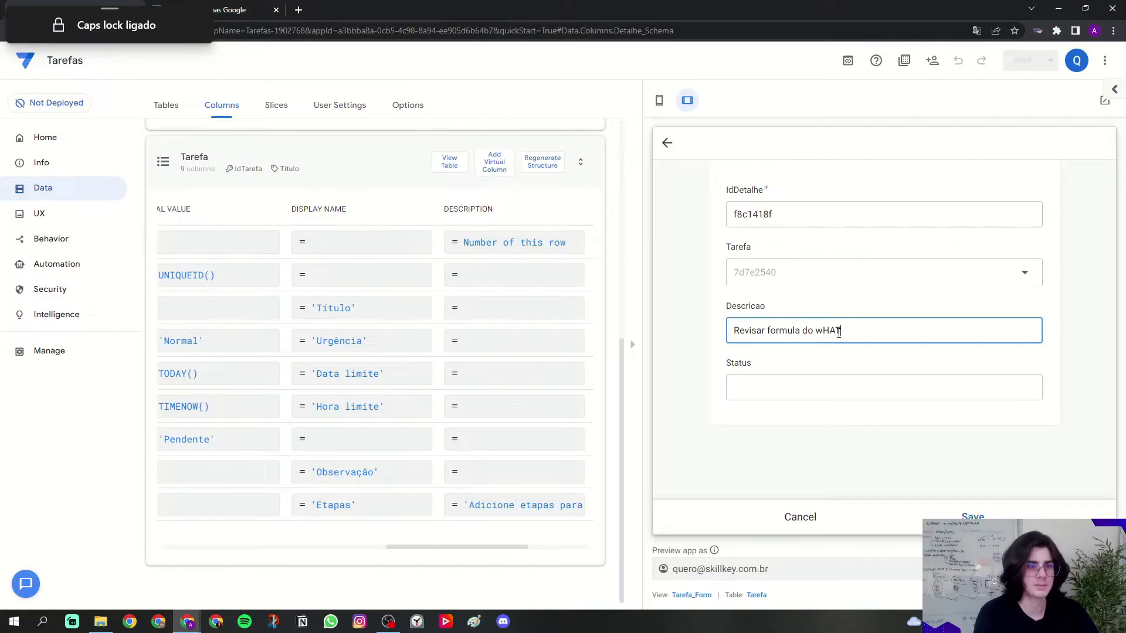
{"action": "type", "text": "T"}
{"action": "key", "text": "BackSpace"}
{"action": "key", "text": "ctrl+a"}
{"action": "key", "text": "BackSpace"}
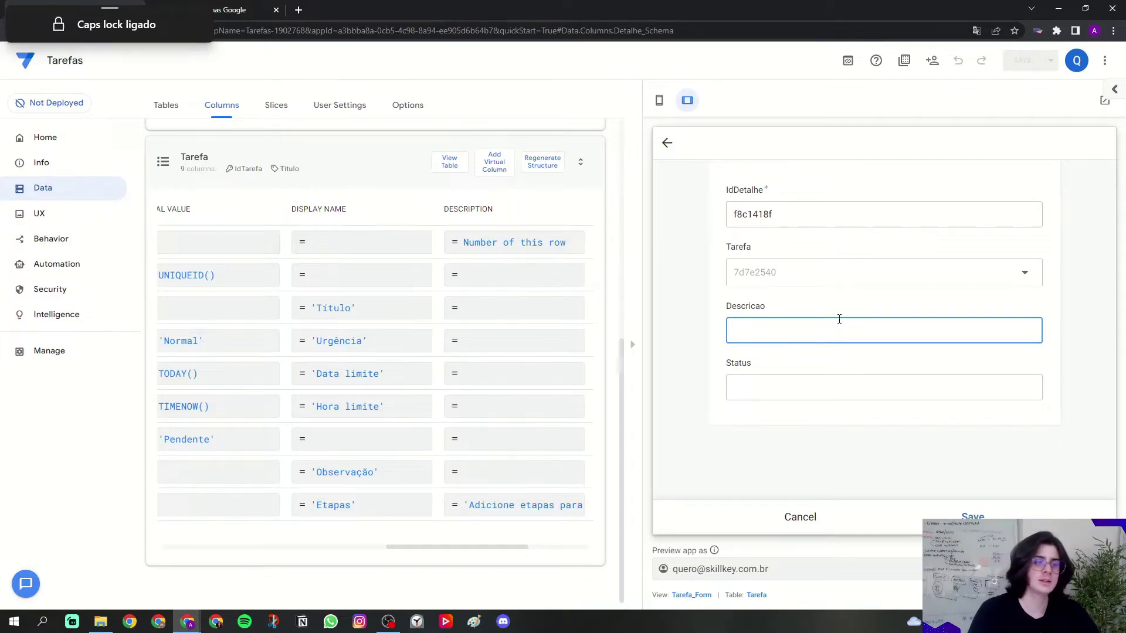
{"action": "left_click", "coordinate": [837, 317]}
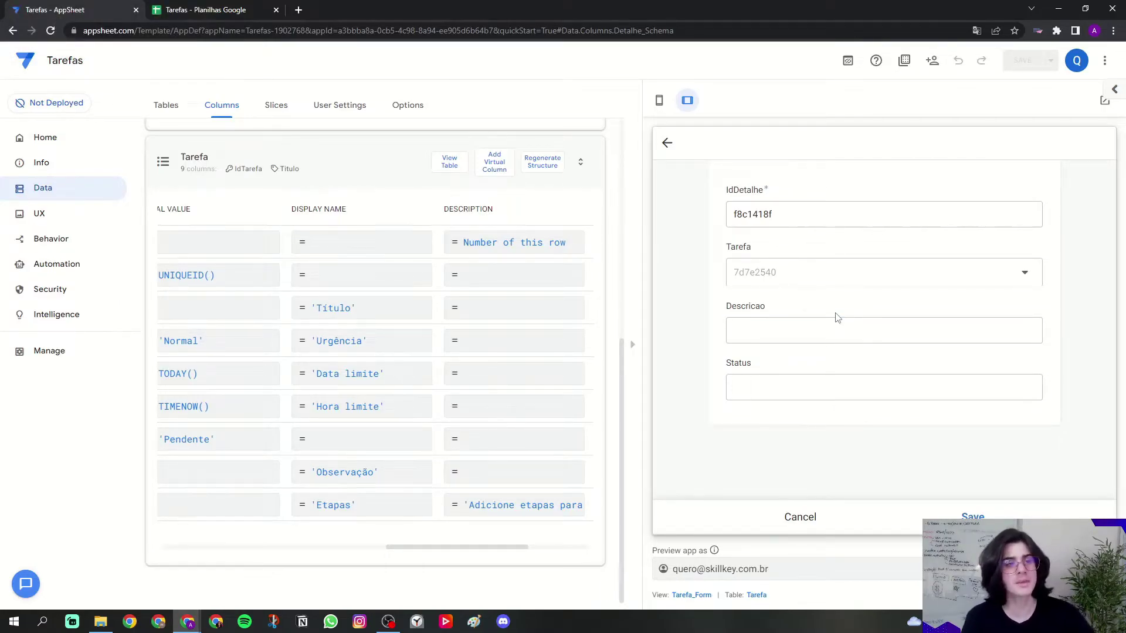
{"action": "left_click", "coordinate": [809, 519]}
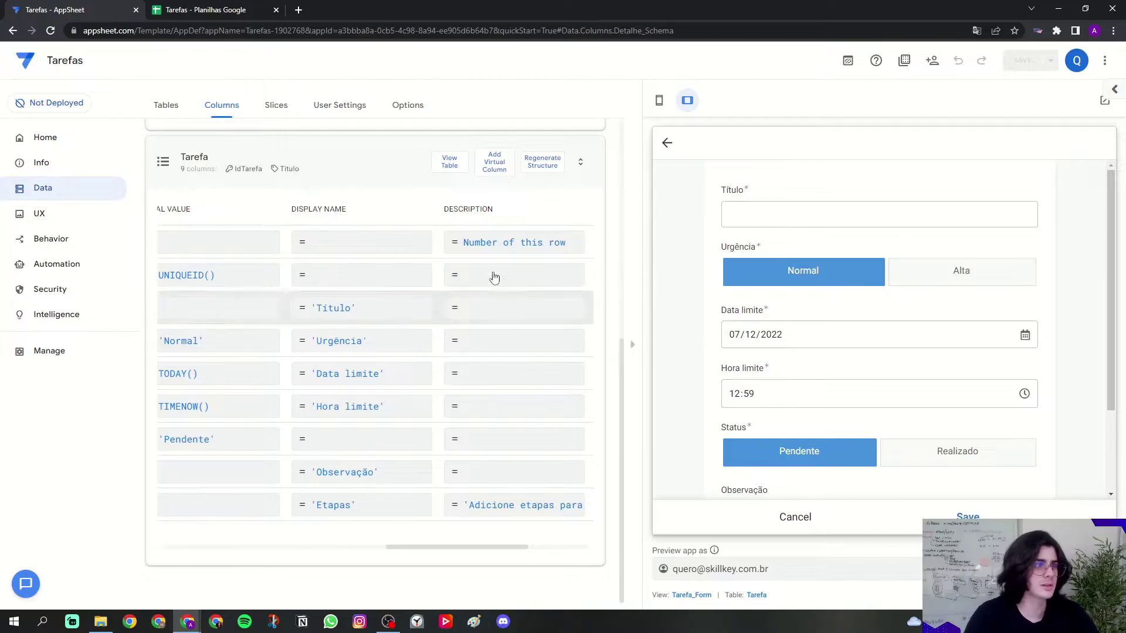
- Turn off the label, show and search options for the Detalhe table's IdDetalhe column, keeping it as the key
{"action": "left_click", "coordinate": [346, 176]}
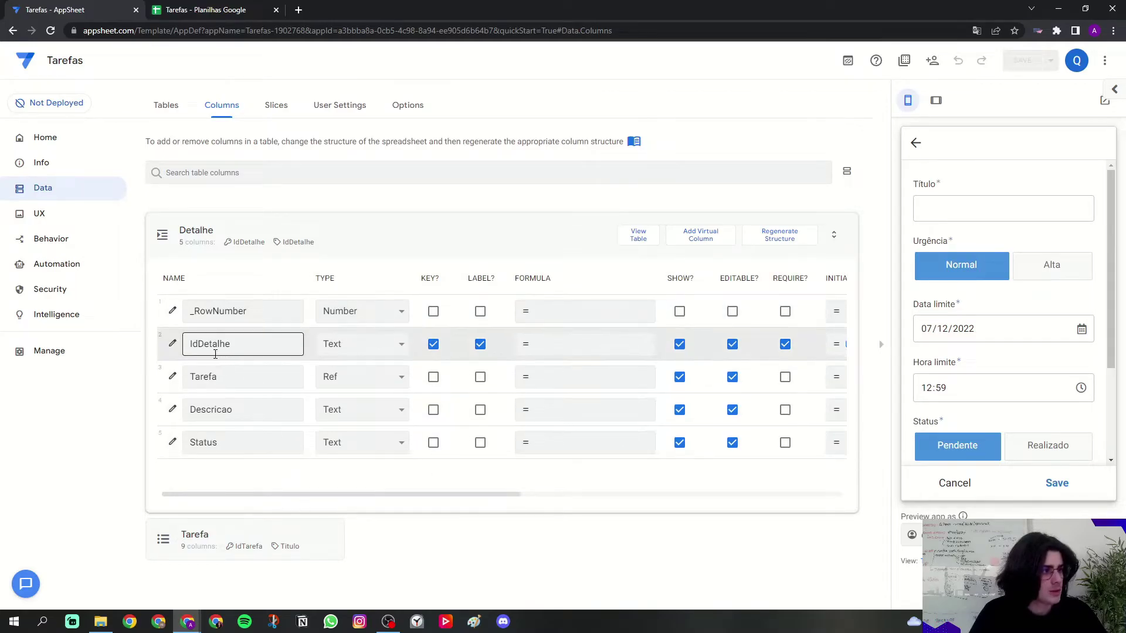
{"action": "left_click", "coordinate": [194, 345]}
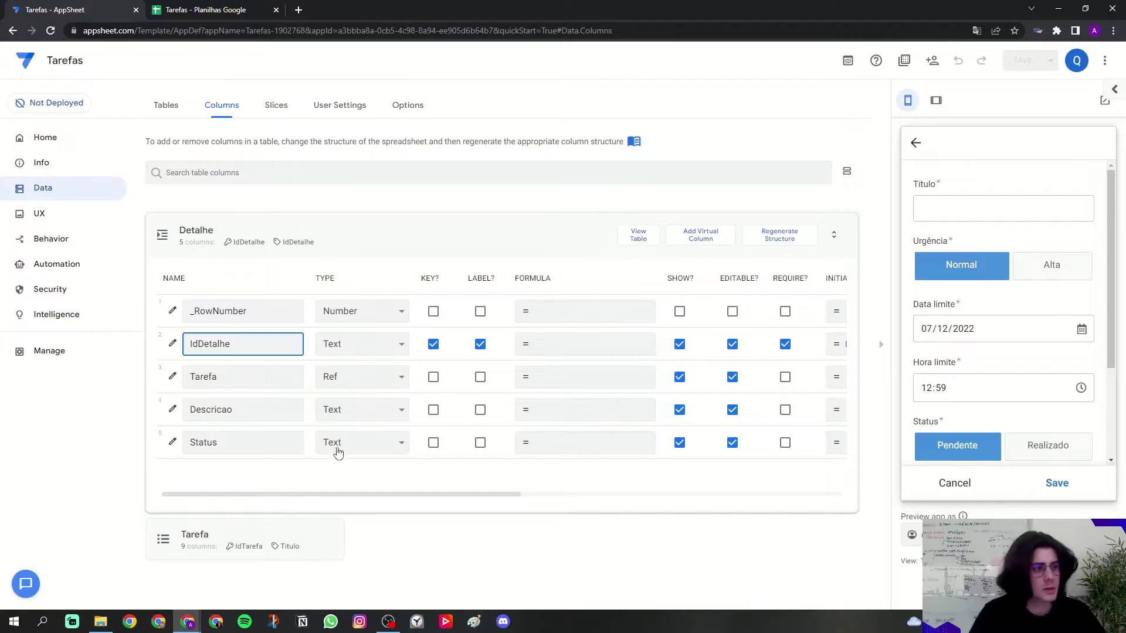
{"action": "left_click", "coordinate": [433, 346]}
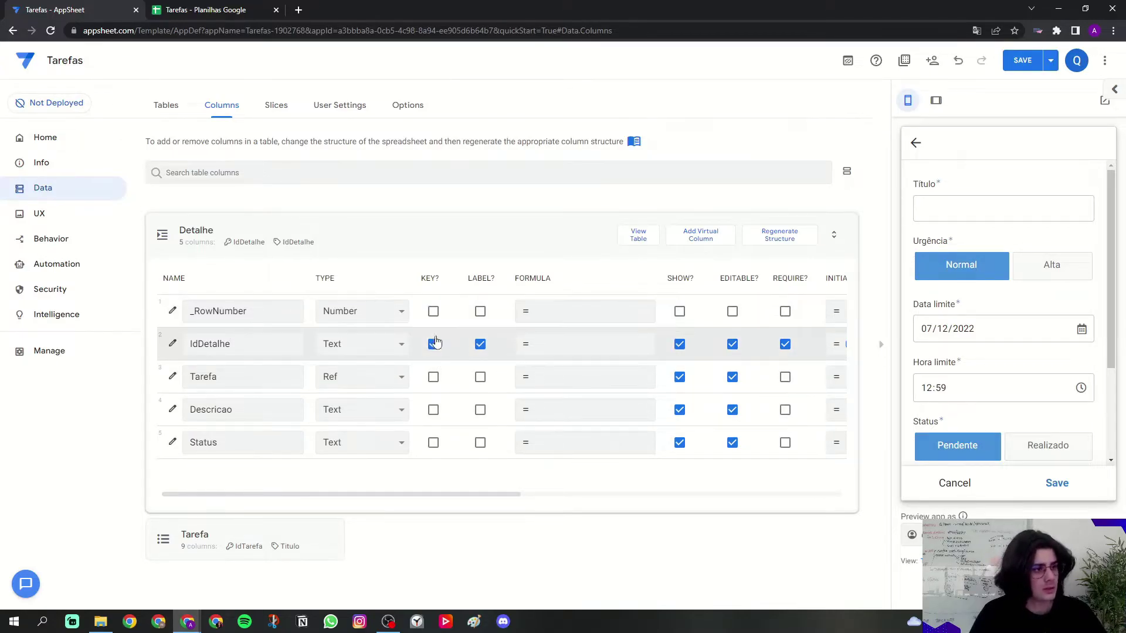
{"action": "left_click", "coordinate": [479, 346]}
{"action": "left_click", "coordinate": [478, 346]}
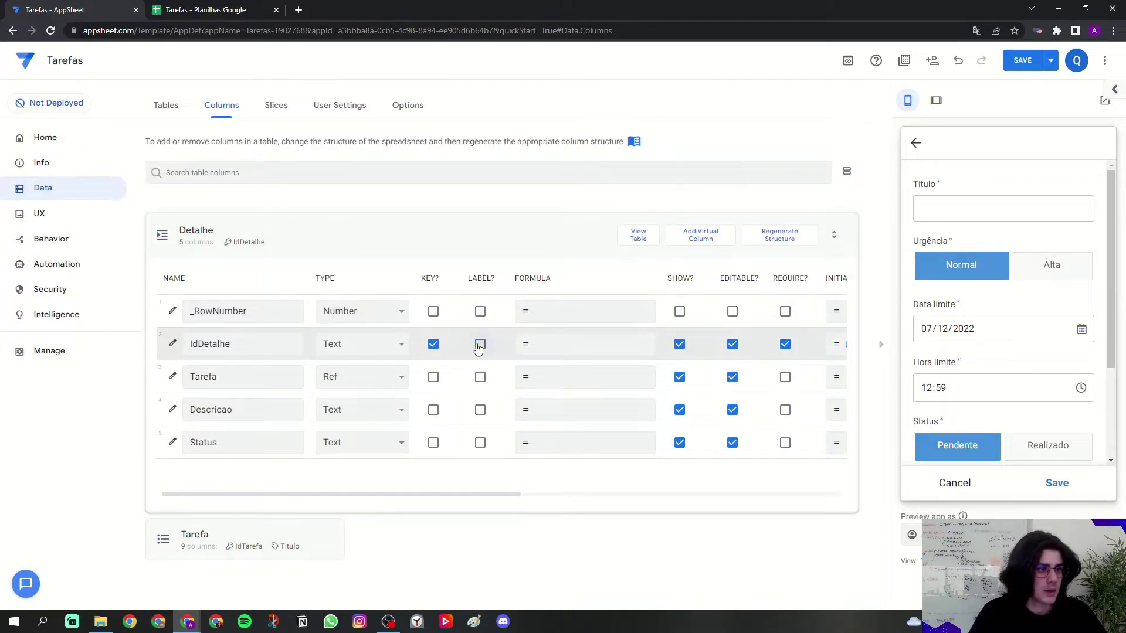
{"action": "left_click", "coordinate": [679, 344]}
{"action": "left_click_drag", "start_coordinate": [509, 494], "coordinate": [760, 517]}
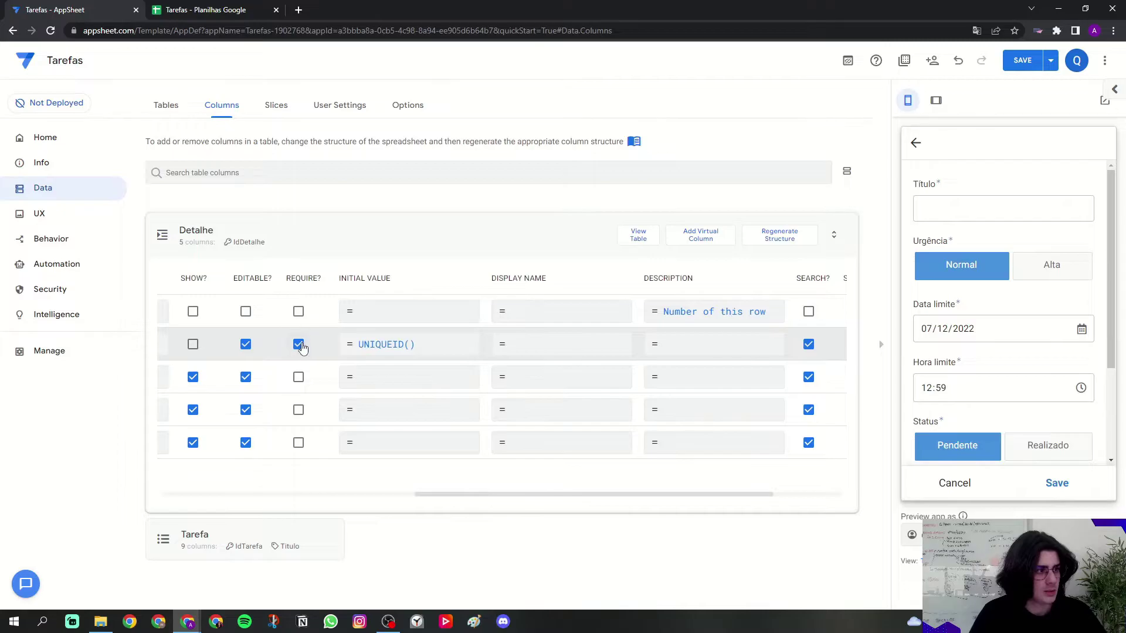
{"action": "left_click", "coordinate": [808, 344]}
{"action": "left_click_drag", "start_coordinate": [728, 497], "coordinate": [422, 470]}
- Examine the Detalhe table's Tarefa column and the Tarefa table it references, then return to the Detalhe column list
{"action": "left_click", "coordinate": [217, 378]}
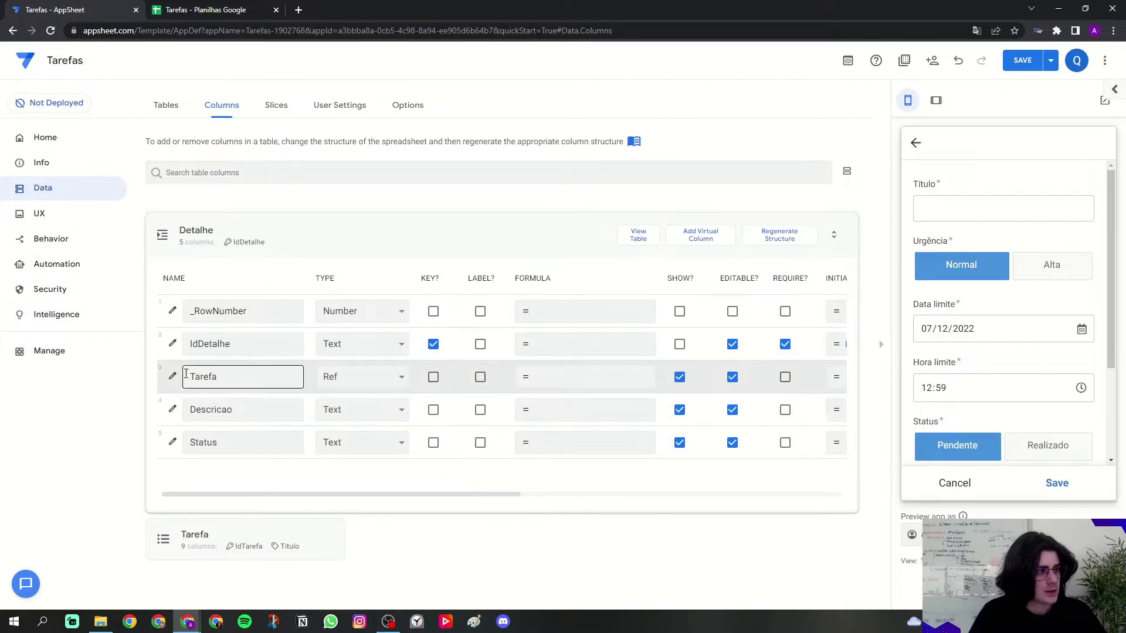
{"action": "double_click", "coordinate": [202, 377]}
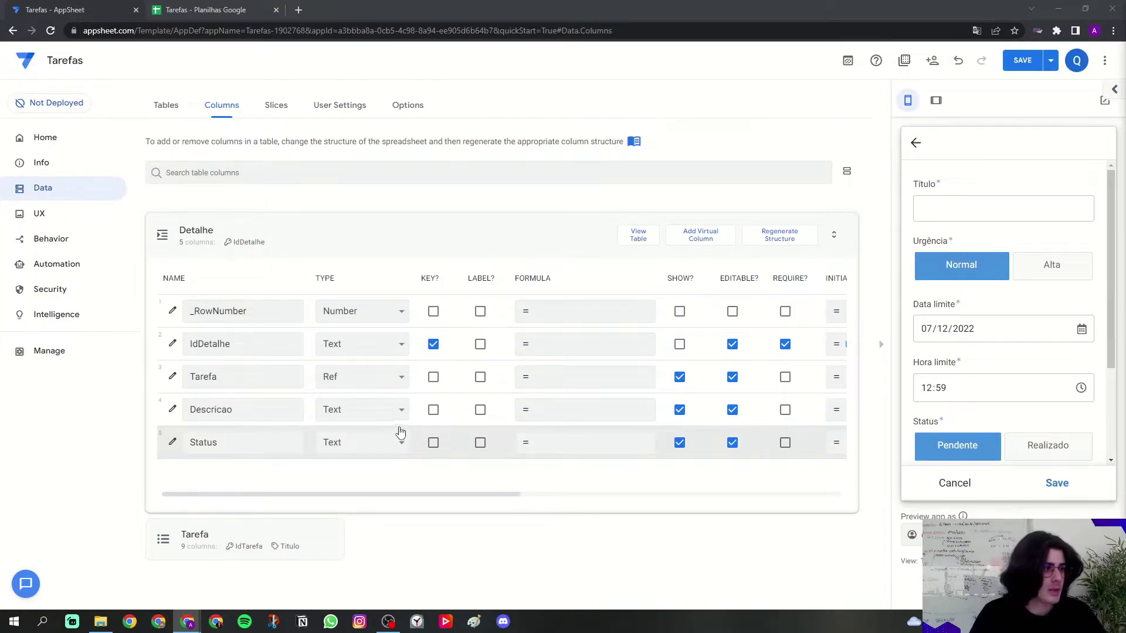
{"action": "left_click", "coordinate": [272, 376]}
{"action": "double_click", "coordinate": [208, 377]}
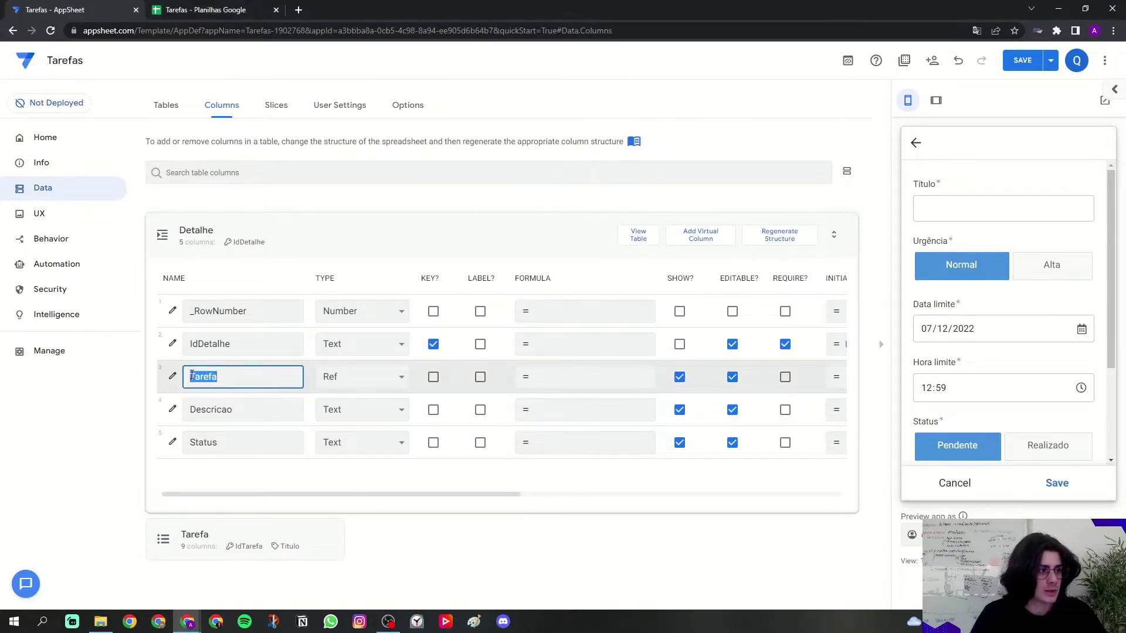
{"action": "left_click", "coordinate": [268, 553]}
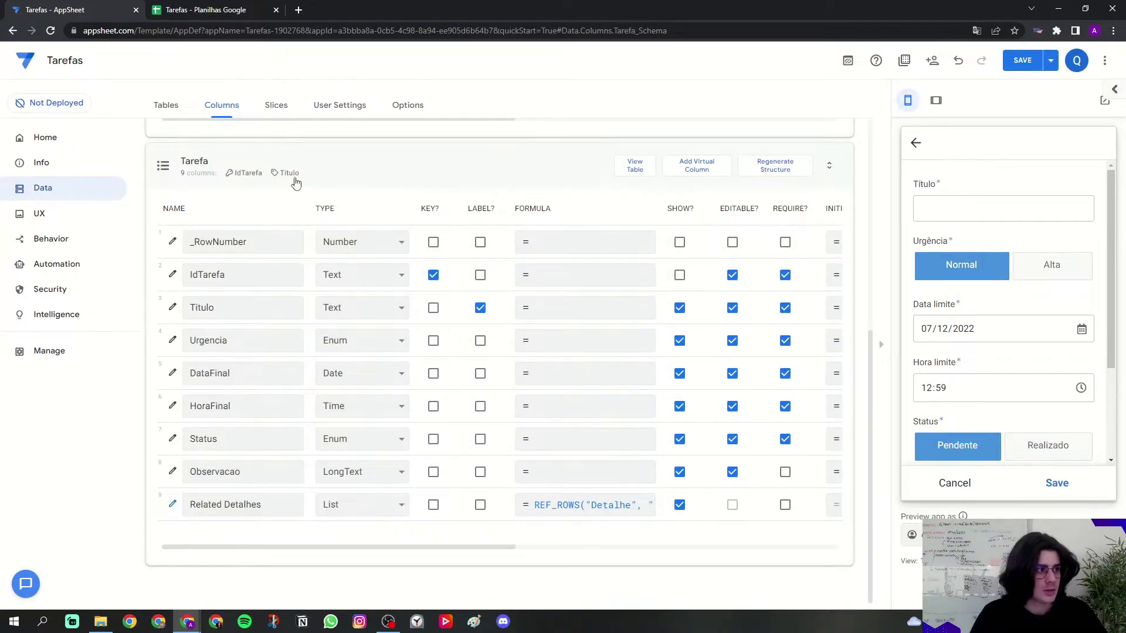
{"action": "left_click", "coordinate": [432, 180]}
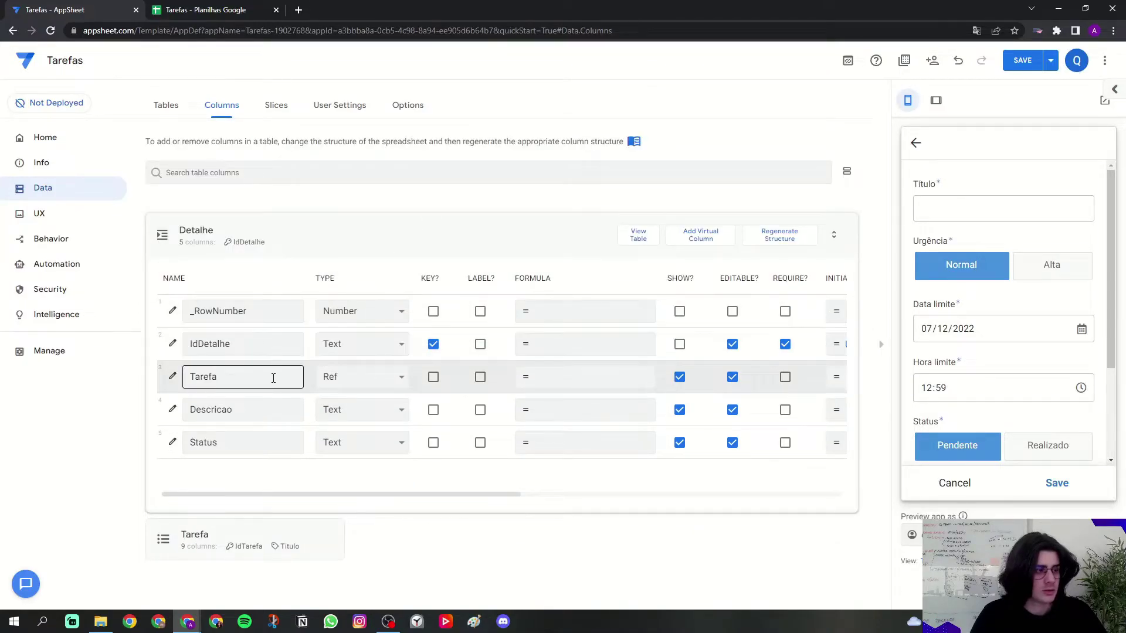
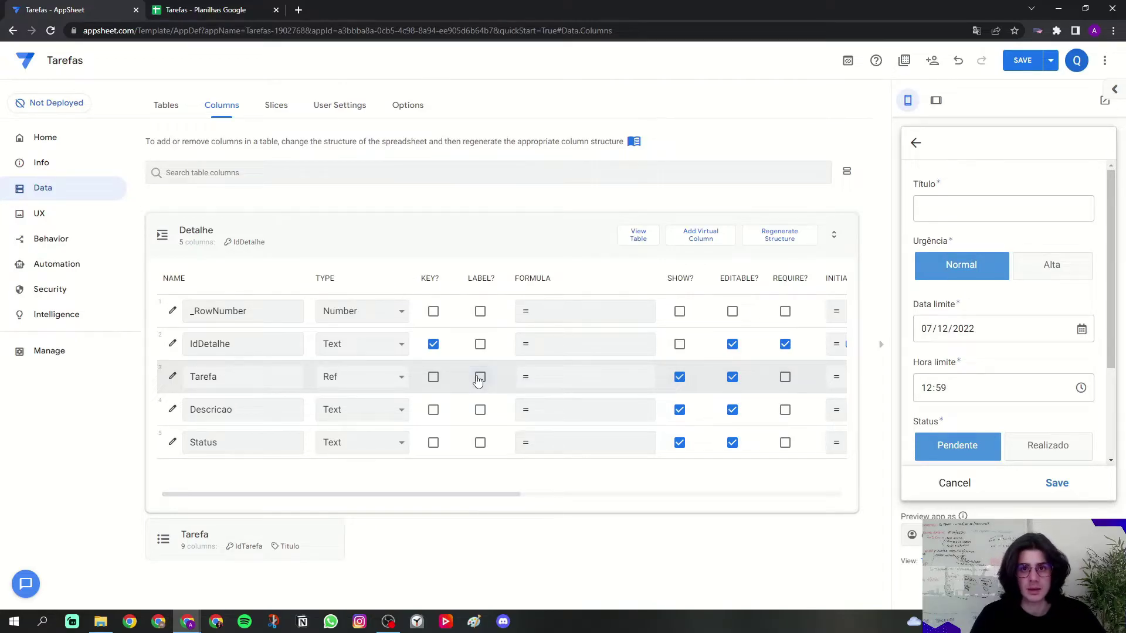
- Make the Detalhe table's Descricao column the row label and change its type to LongText
{"action": "left_click", "coordinate": [233, 410]}
{"action": "left_click_drag", "start_coordinate": [233, 410], "coordinate": [204, 412]}
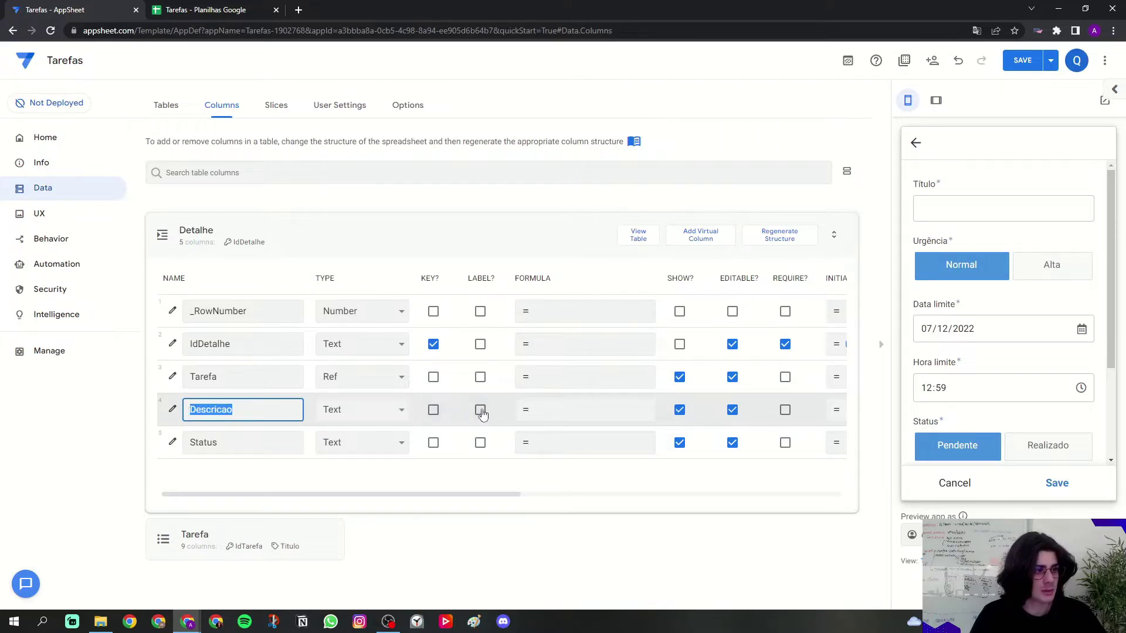
{"action": "left_click", "coordinate": [480, 409]}
{"action": "left_click", "coordinate": [338, 413]}
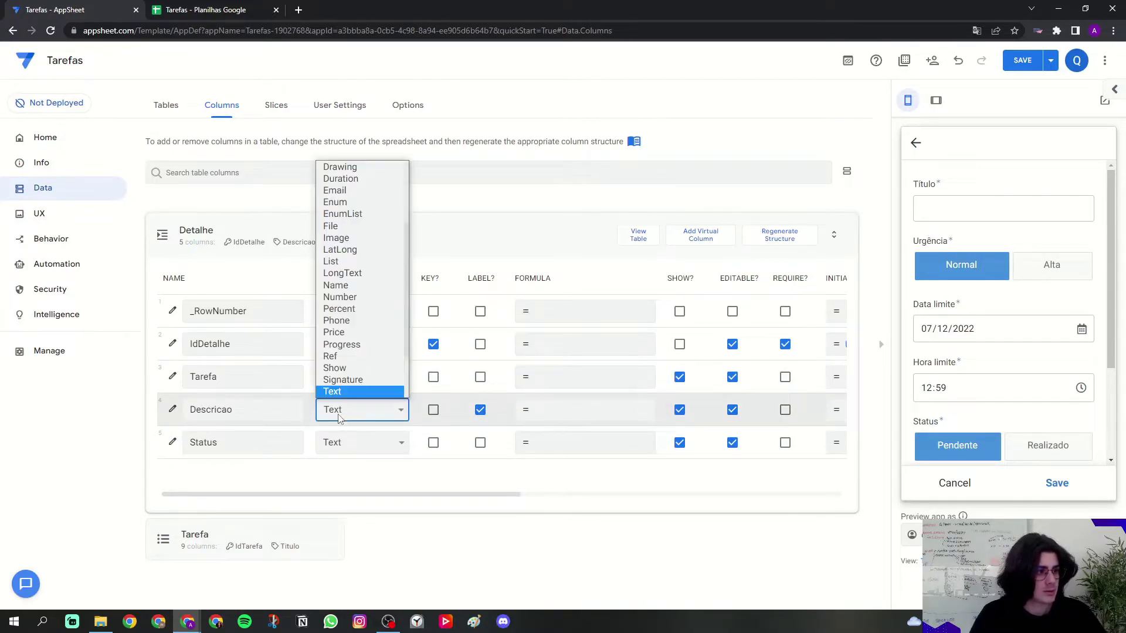
{"action": "key", "text": "Escape"}
{"action": "left_click", "coordinate": [354, 278]}
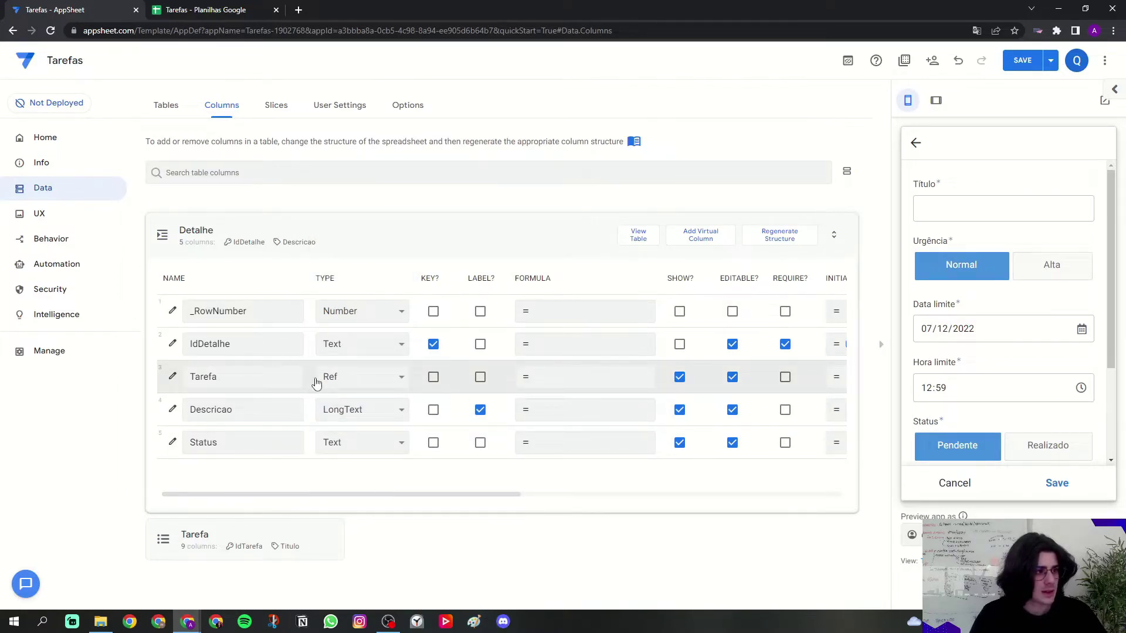
- Review the Detalhe table's Tarefa reference settings, then make the column required and hide it from the app
{"action": "left_click", "coordinate": [172, 376]}
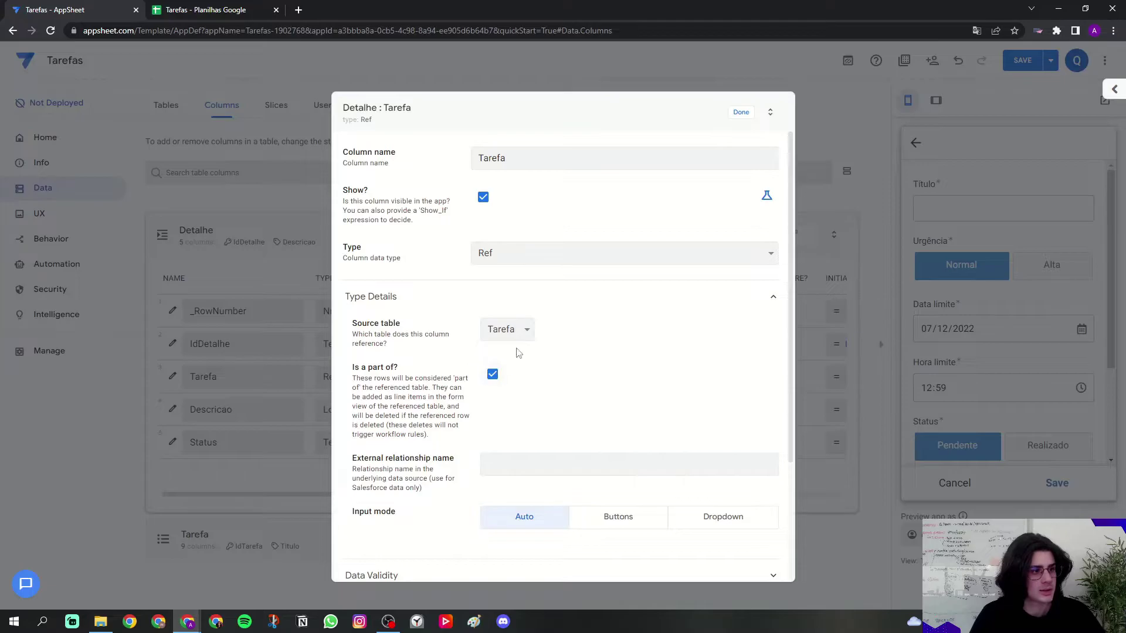
{"action": "left_click", "coordinate": [739, 114]}
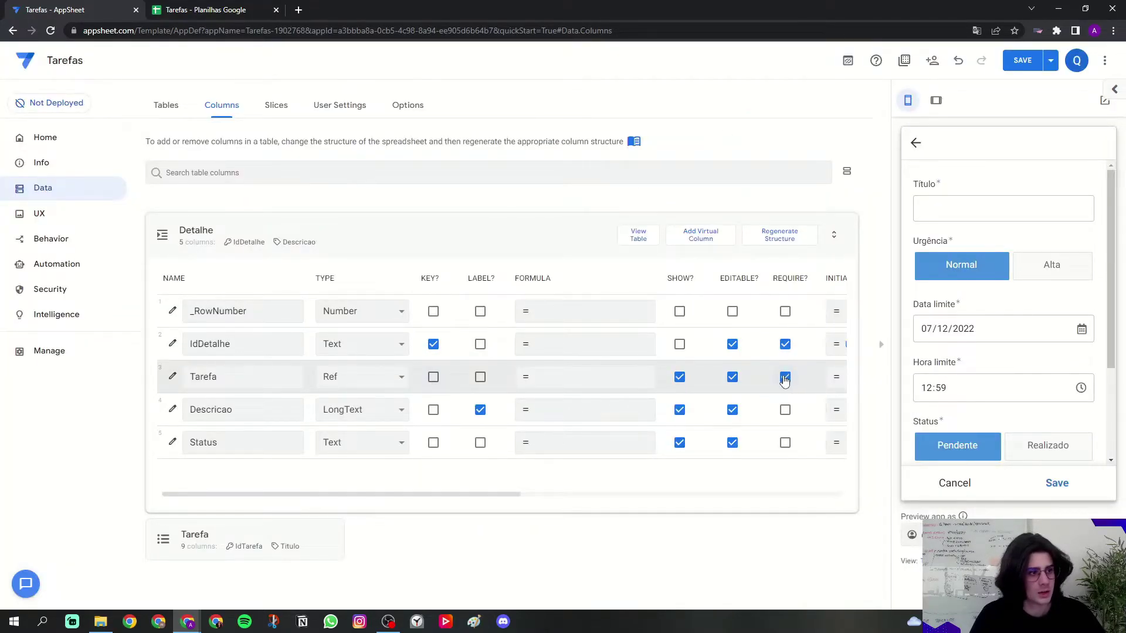
{"action": "left_click", "coordinate": [679, 377]}
- Make the Descricao column required and set its display name expression to 'Descrição'
{"action": "left_click_drag", "start_coordinate": [519, 494], "coordinate": [414, 497]}
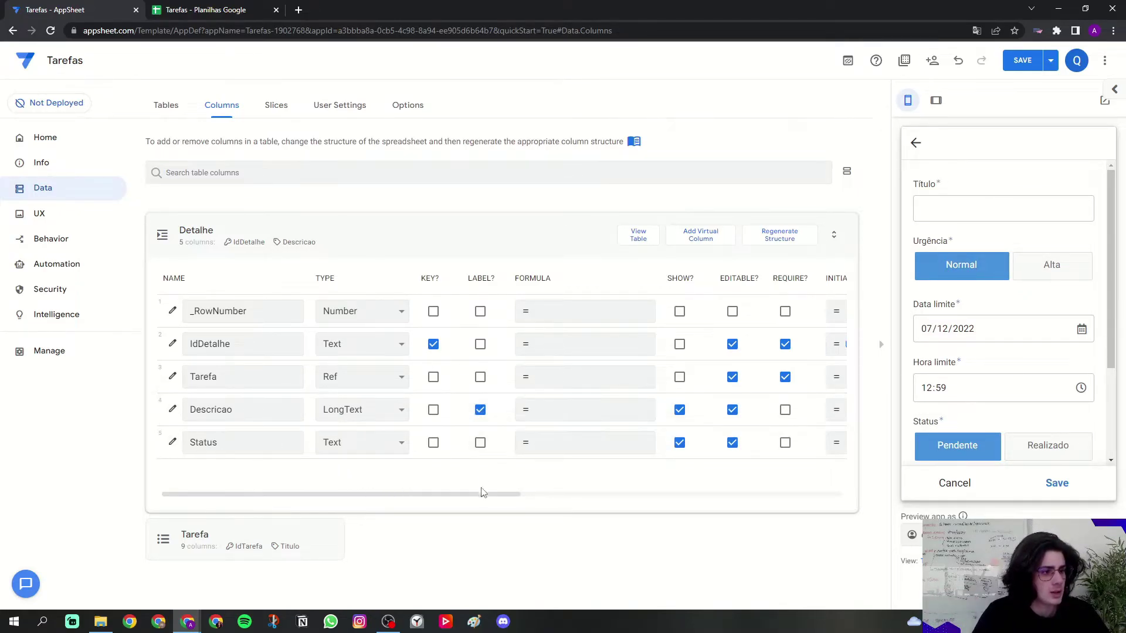
{"action": "left_click_drag", "start_coordinate": [488, 498], "coordinate": [711, 445]}
{"action": "left_click", "coordinate": [606, 409]}
{"action": "left_click", "coordinate": [711, 445]}
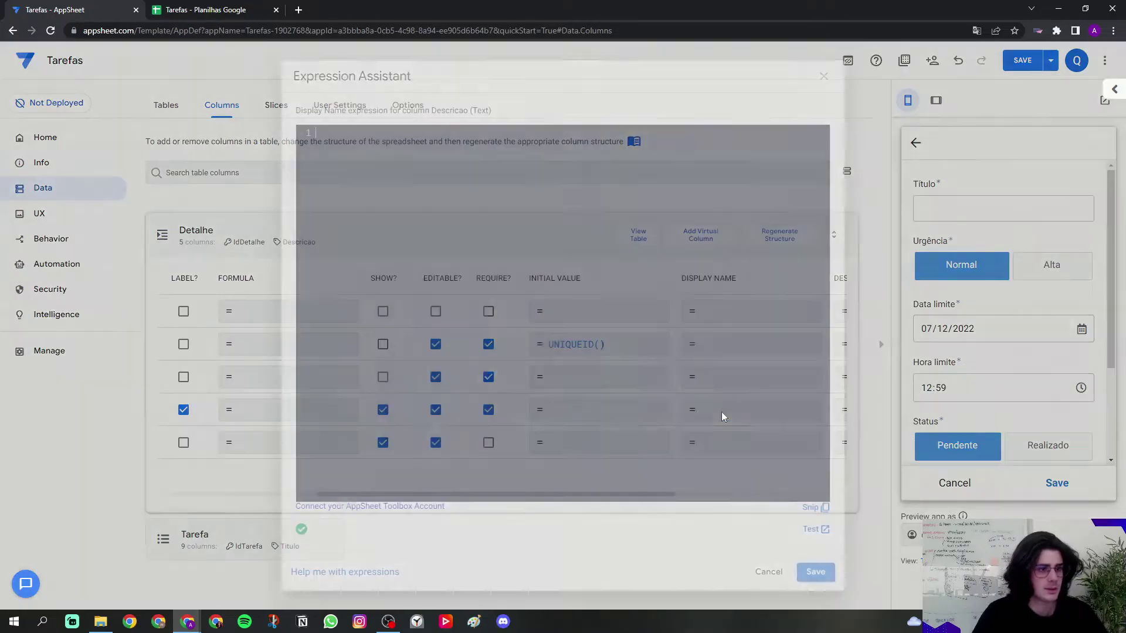
{"action": "type", "text": "'D"}
{"action": "key", "text": "Caps_Lock"}
{"action": "type", "text": "escriç"}
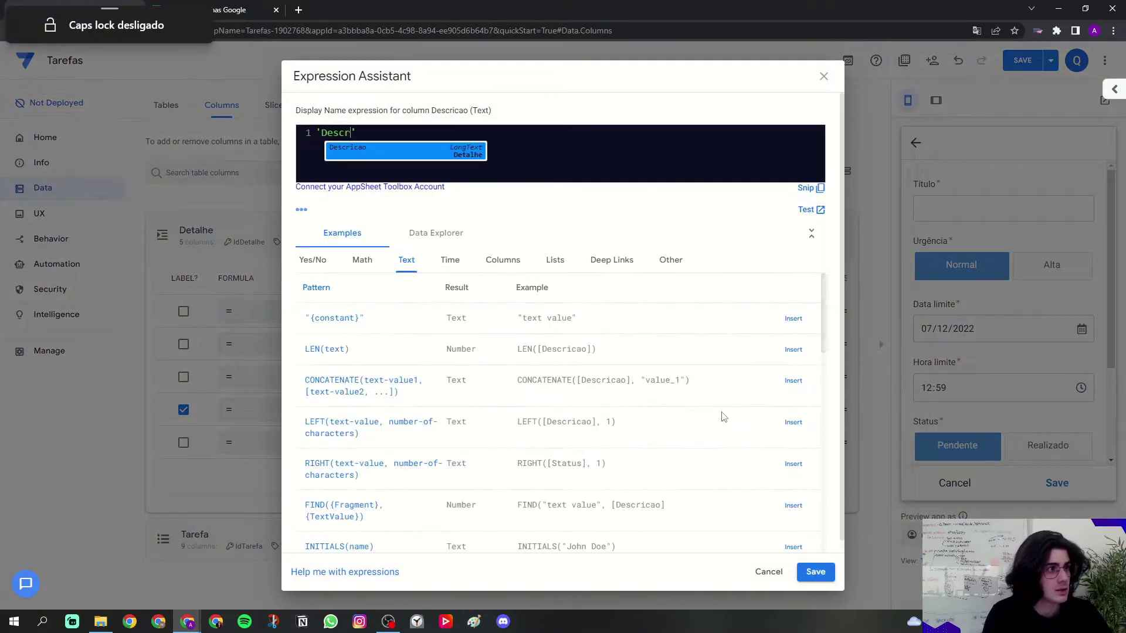
{"action": "type", "text": "ão"}
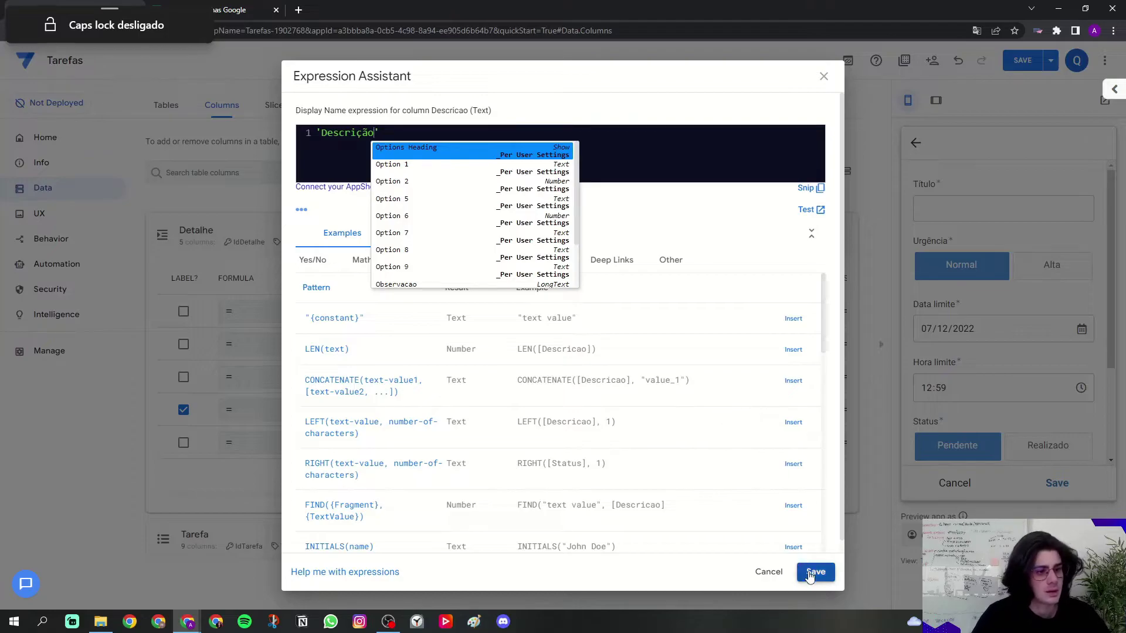
{"action": "left_click", "coordinate": [815, 573]}
- Change the Detalhe table's Status column to Enum and add the values Pendente and Realizado
{"action": "left_click_drag", "start_coordinate": [668, 499], "coordinate": [426, 497]}
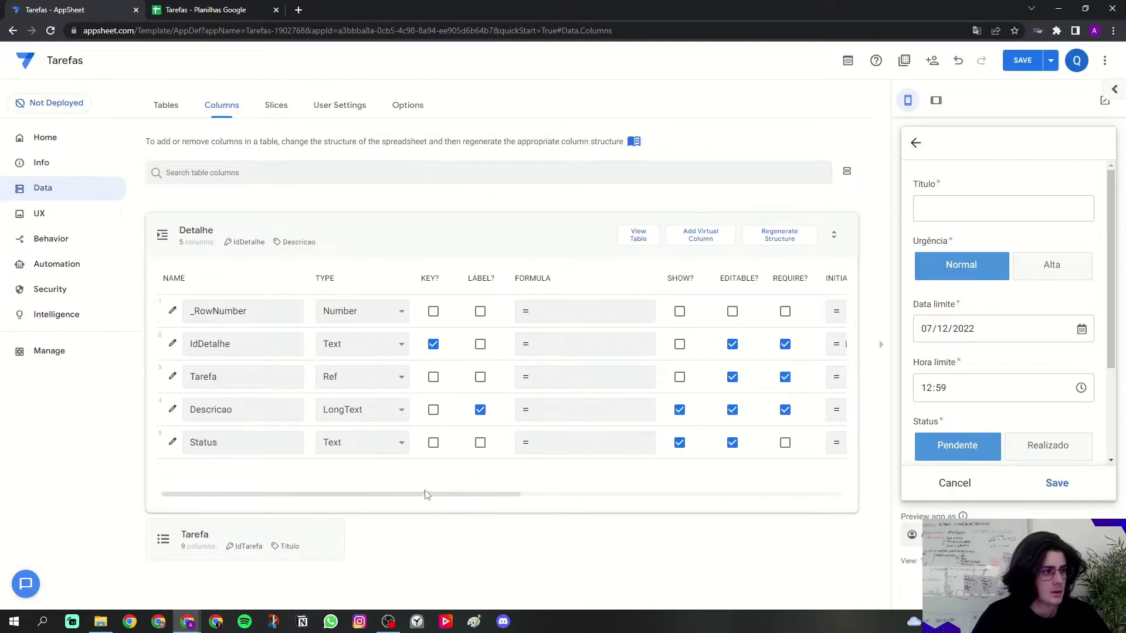
{"action": "left_click", "coordinate": [324, 447]}
{"action": "key", "text": "Escape"}
{"action": "key", "text": "e"}
{"action": "left_click", "coordinate": [172, 442]}
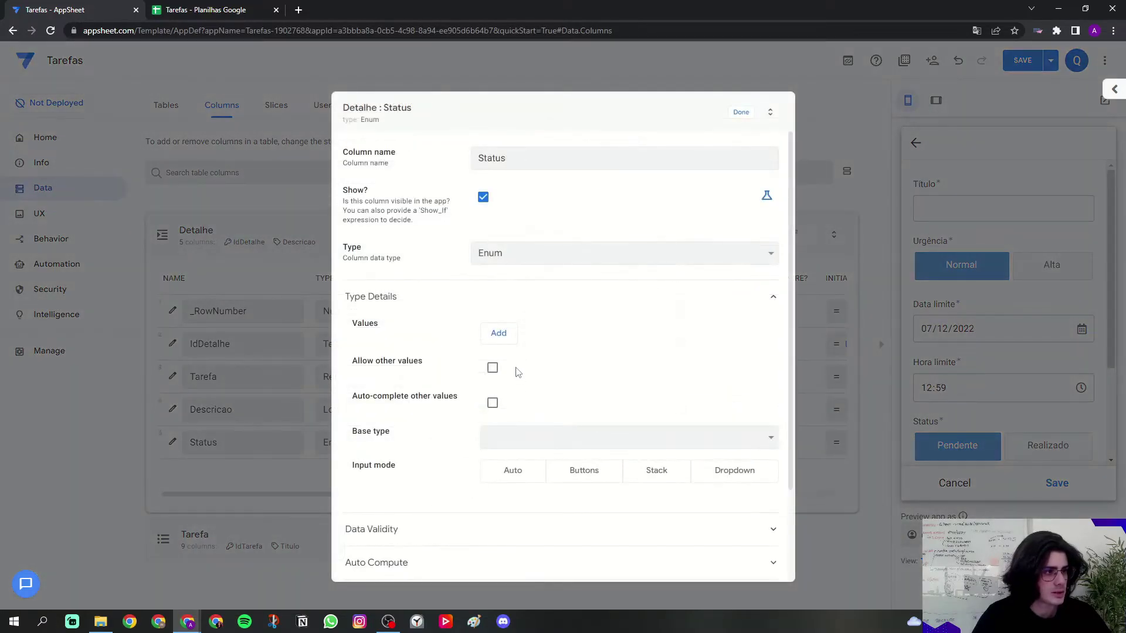
{"action": "left_click", "coordinate": [506, 339]}
{"action": "left_click", "coordinate": [527, 338]}
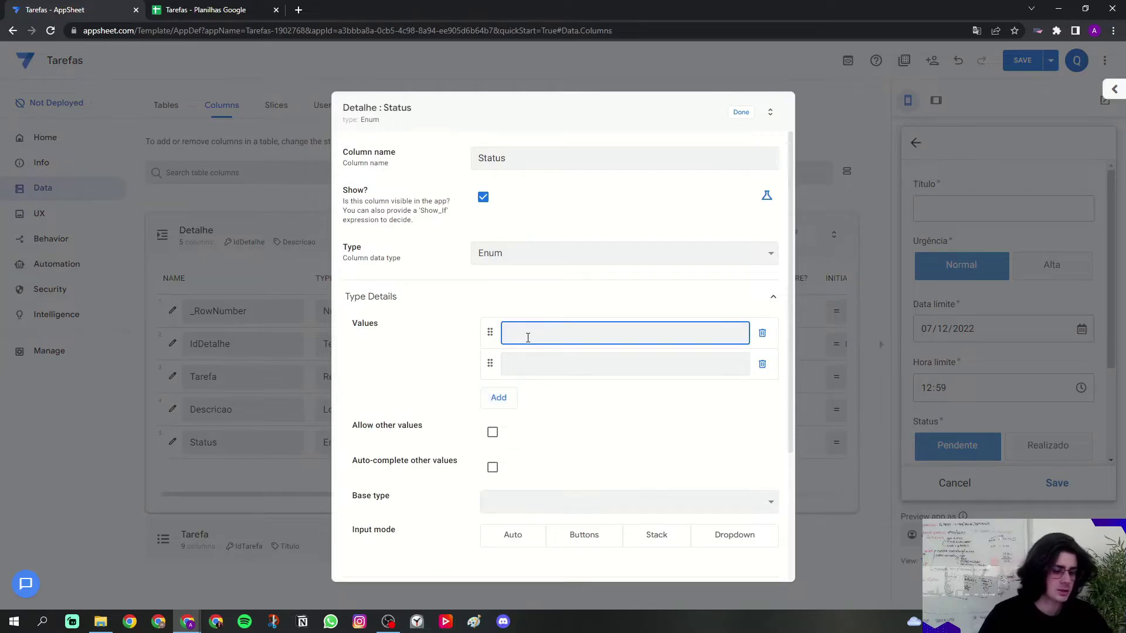
{"action": "key", "text": "Caps_Lock"}
{"action": "type", "text": "P"}
{"action": "key", "text": "Tab"}
{"action": "type", "text": "R"}
{"action": "key", "text": "Caps_Lock"}
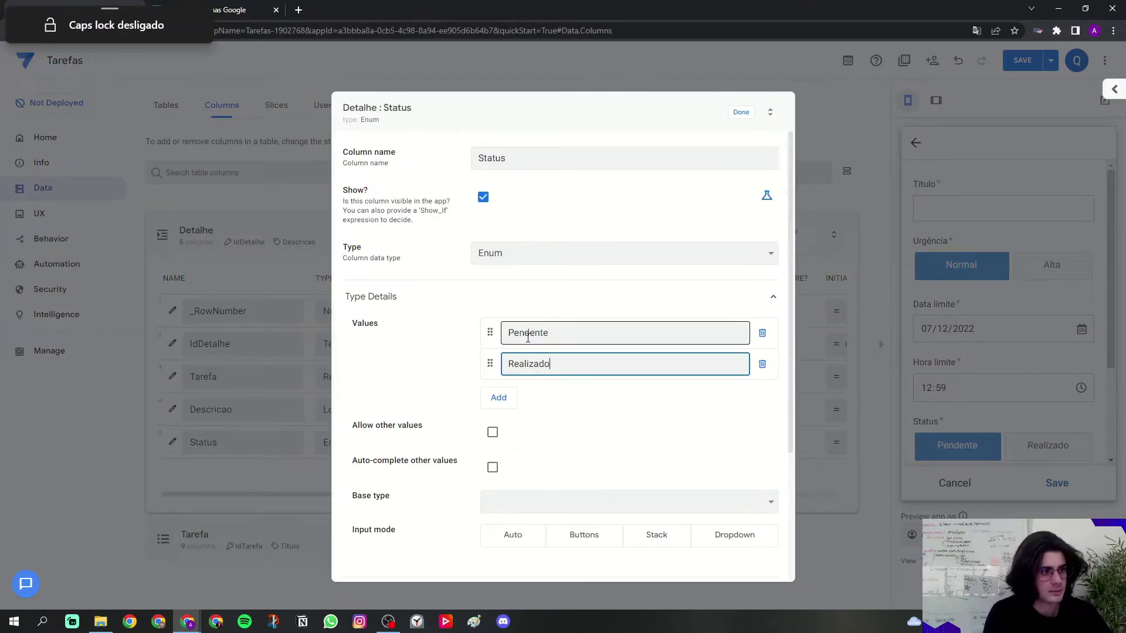
- Set the Status column's base type to Text and its input mode to Buttons, and finish editing the column
{"action": "left_click", "coordinate": [565, 502]}
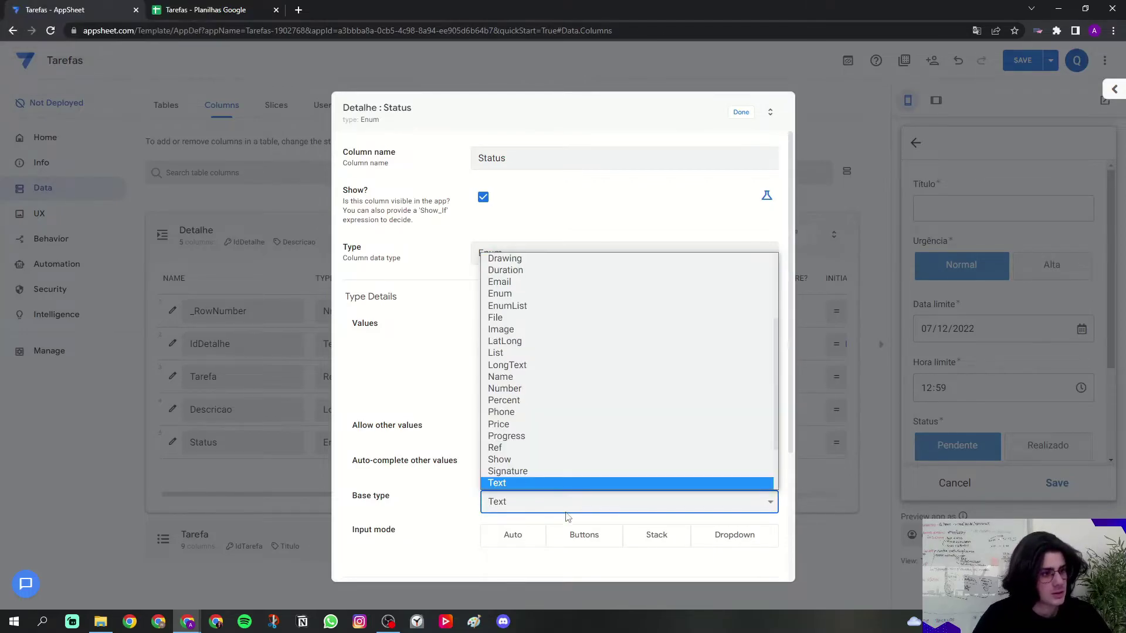
{"action": "left_click", "coordinate": [582, 536]}
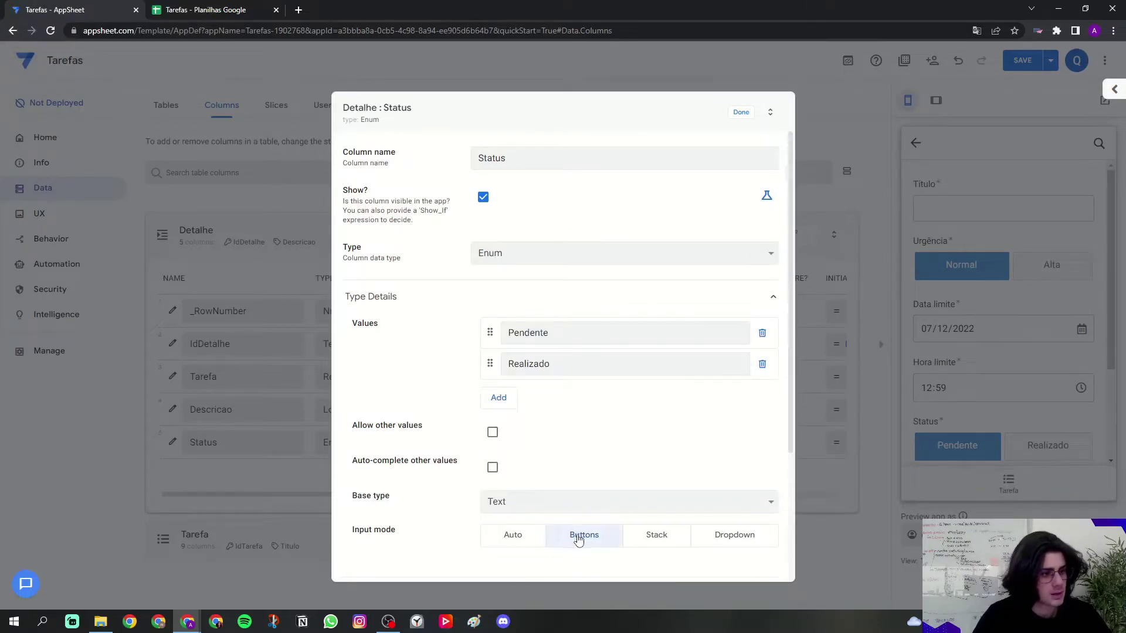
{"action": "left_click", "coordinate": [741, 113]}
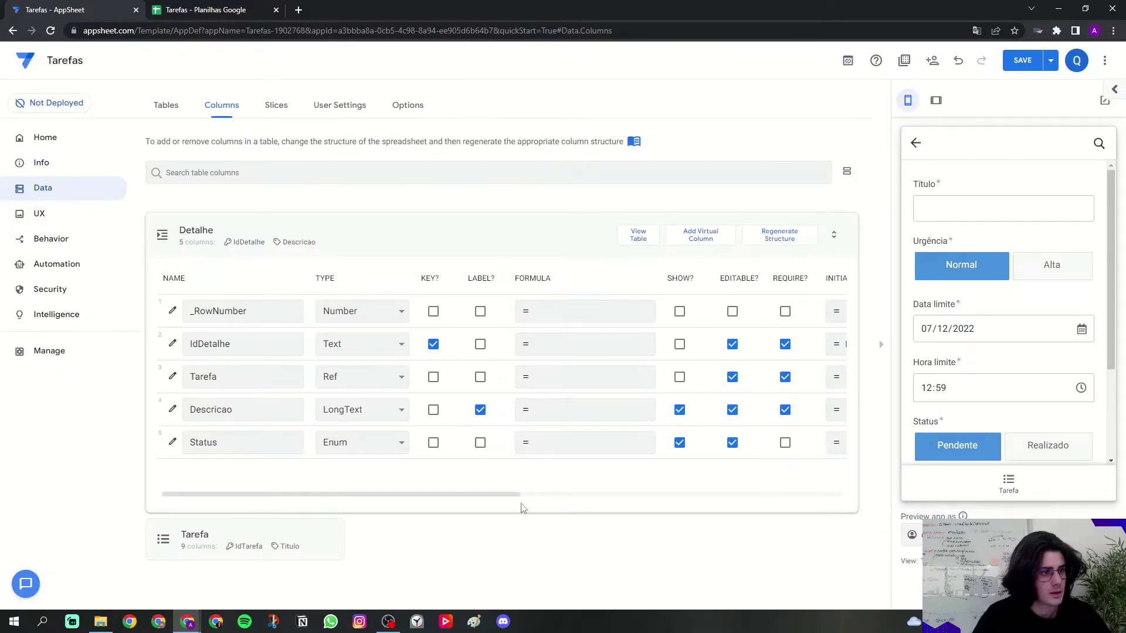
- Make the Detalhe table's Status column required and set its initial value to 'Pendente'
{"action": "left_click_drag", "start_coordinate": [521, 499], "coordinate": [653, 495]}
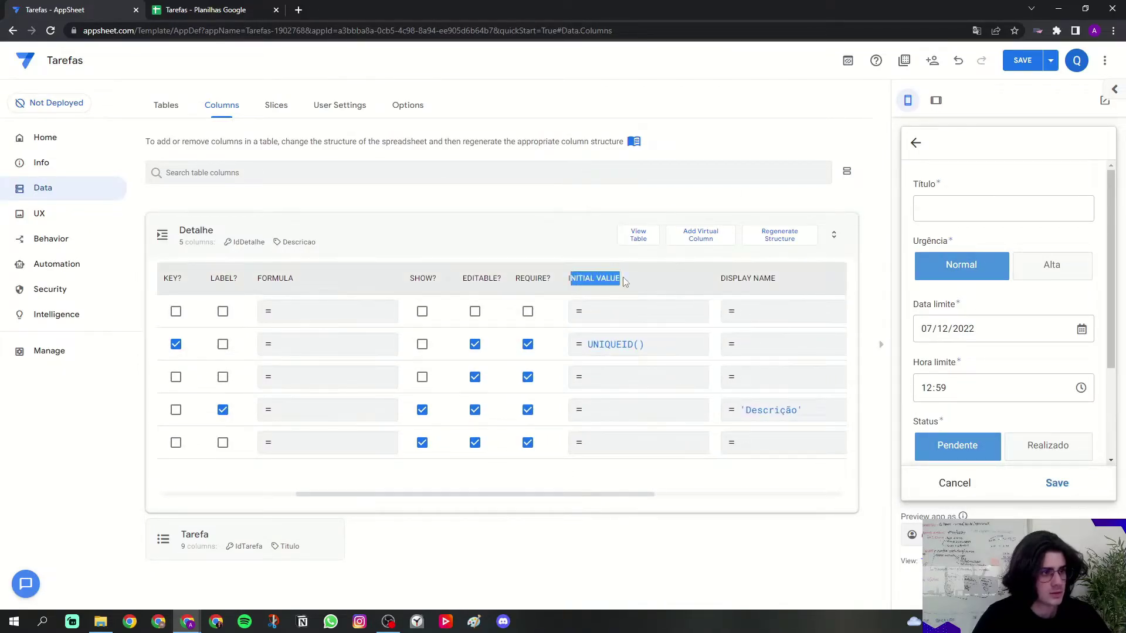
{"action": "left_click", "coordinate": [596, 442]}
{"action": "type", "text": "'Pendente"}
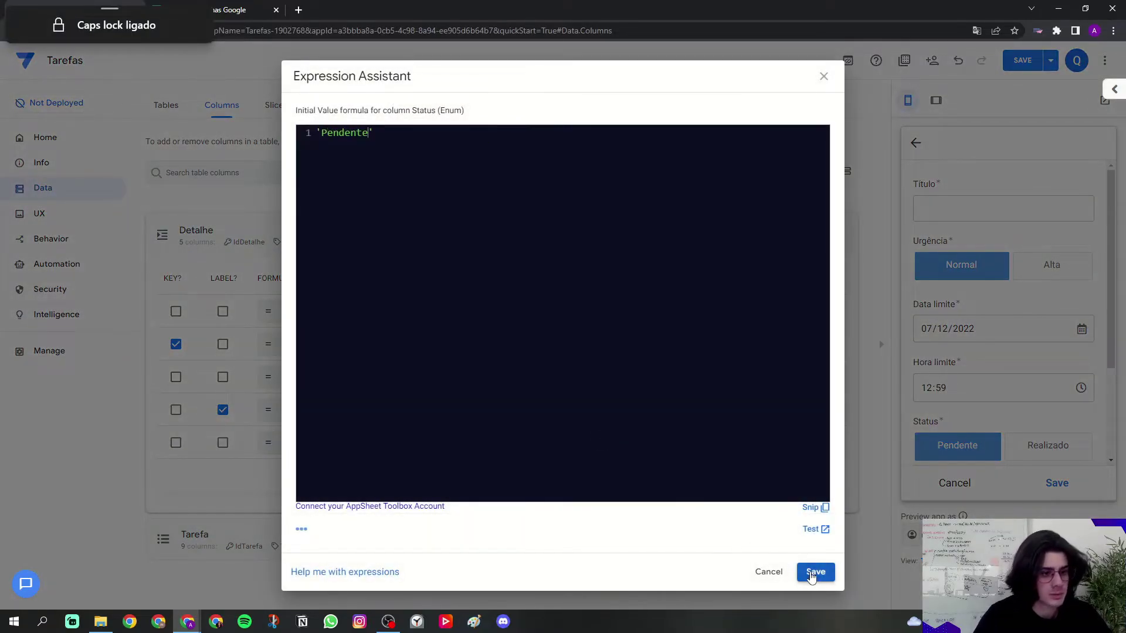
{"action": "left_click", "coordinate": [813, 573]}
- Collapse the Detalhe column list and save the app
{"action": "left_click_drag", "start_coordinate": [549, 495], "coordinate": [365, 477]}
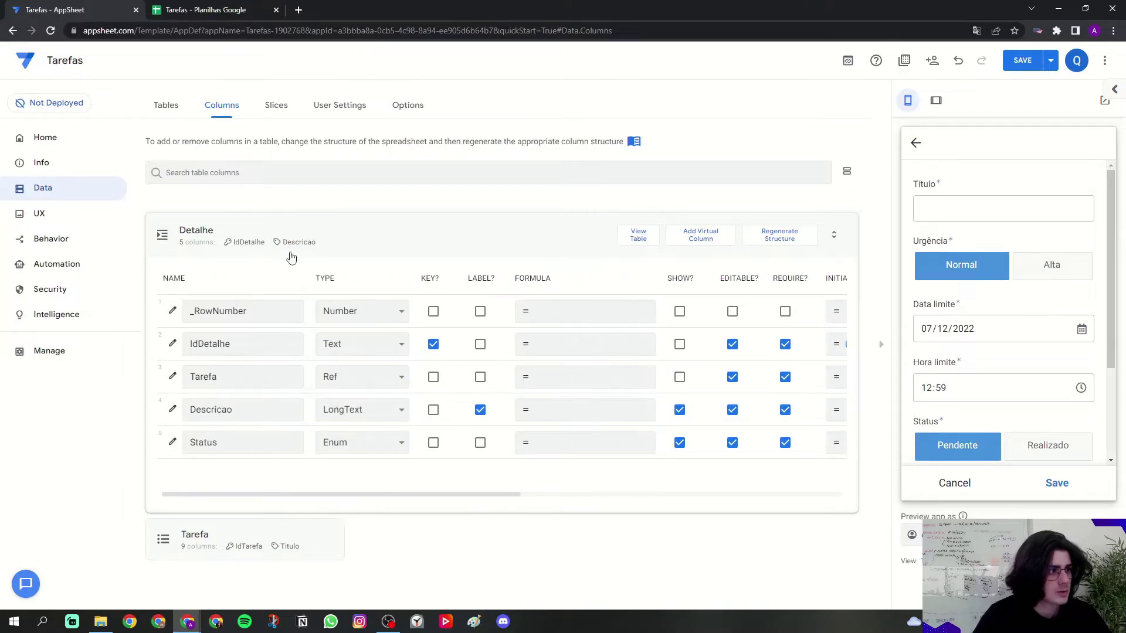
{"action": "left_click", "coordinate": [294, 254]}
{"action": "left_click", "coordinate": [1023, 62]}
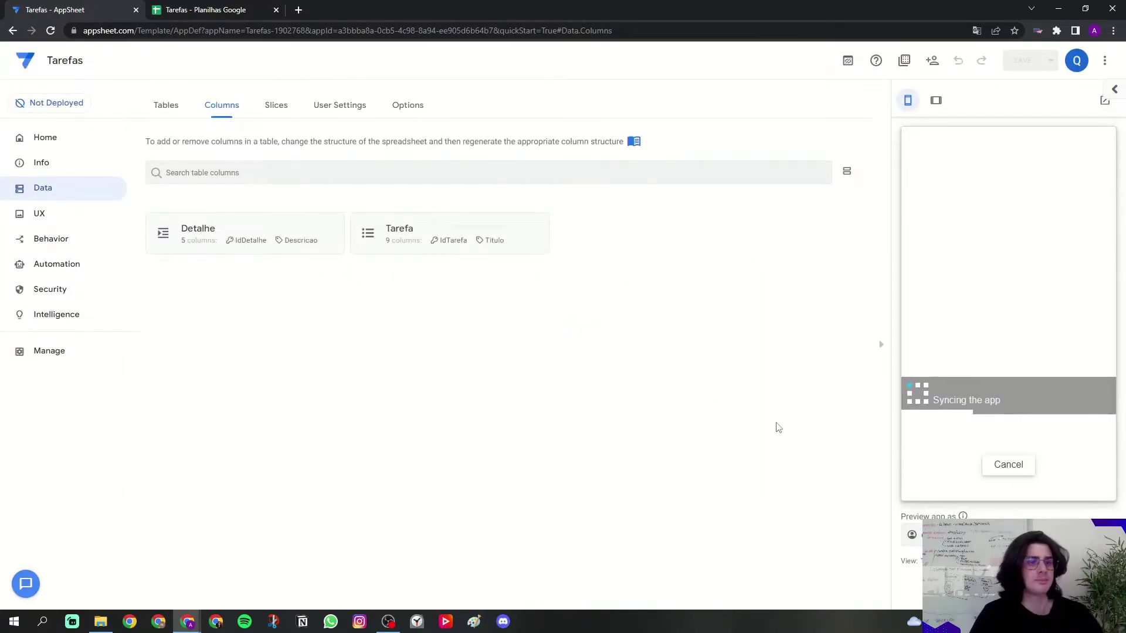
- Switch the preview to tablet layout and start a new task titled "Grava aulas" in place of the open form
{"action": "left_click", "coordinate": [936, 100]}
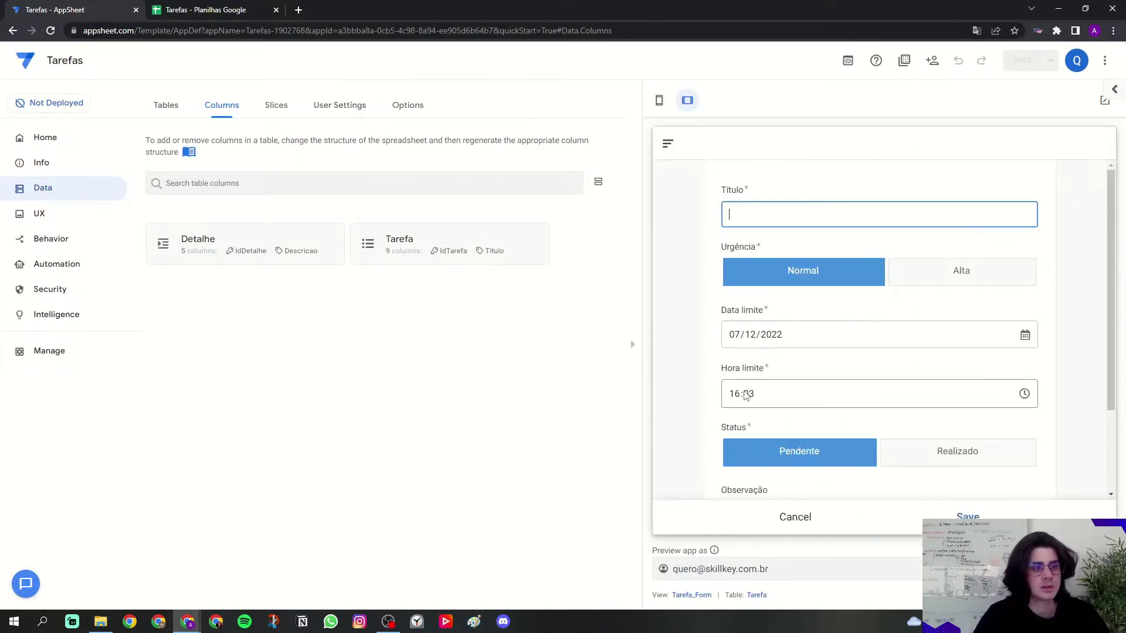
{"action": "left_click", "coordinate": [795, 516]}
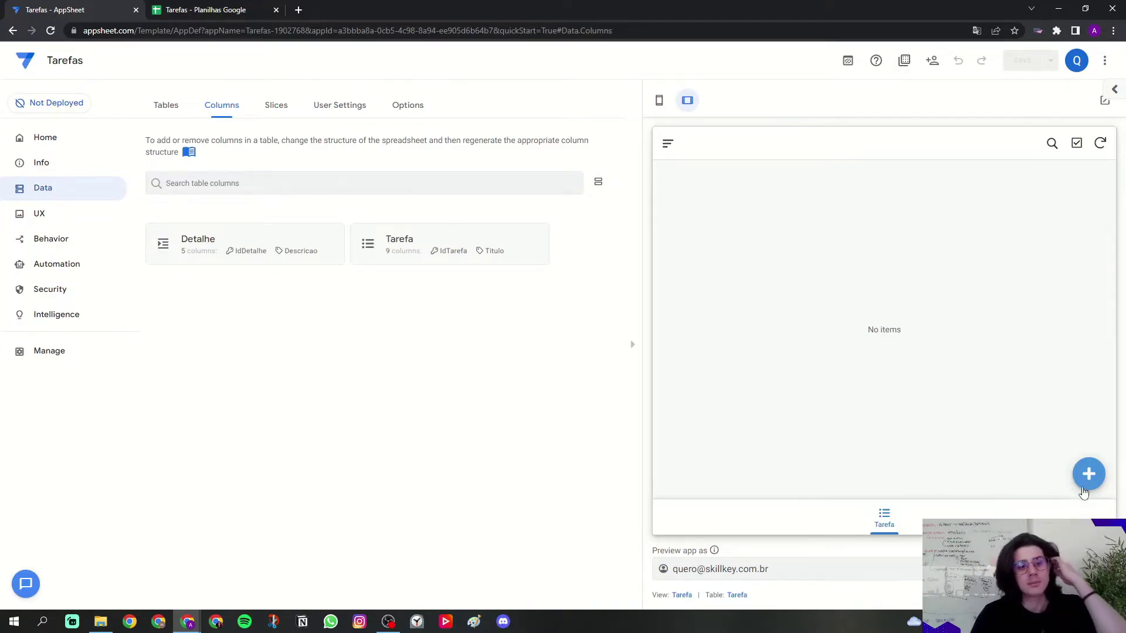
{"action": "left_click", "coordinate": [1088, 473]}
{"action": "key", "text": "Caps_Lock"}
{"action": "type", "text": "G"}
{"action": "key", "text": "Caps_Lock"}
{"action": "type", "text": "r"}
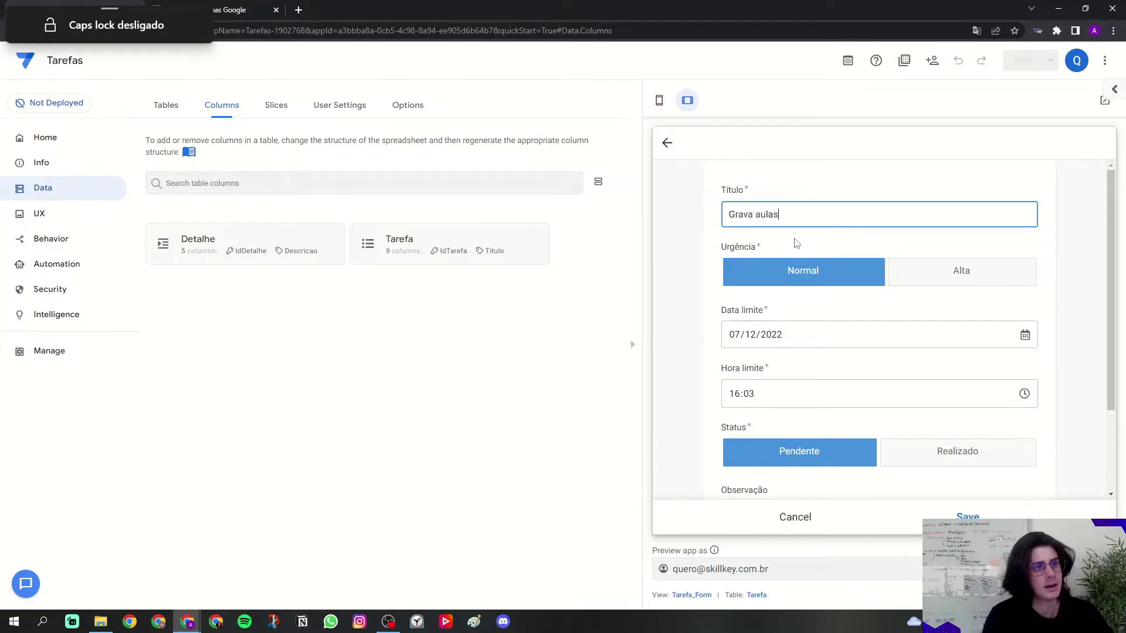
{"action": "type", "text": "ava aulas"}
- Compare the new task's default deadline date and time with the system clock
{"action": "left_click", "coordinate": [796, 244]}
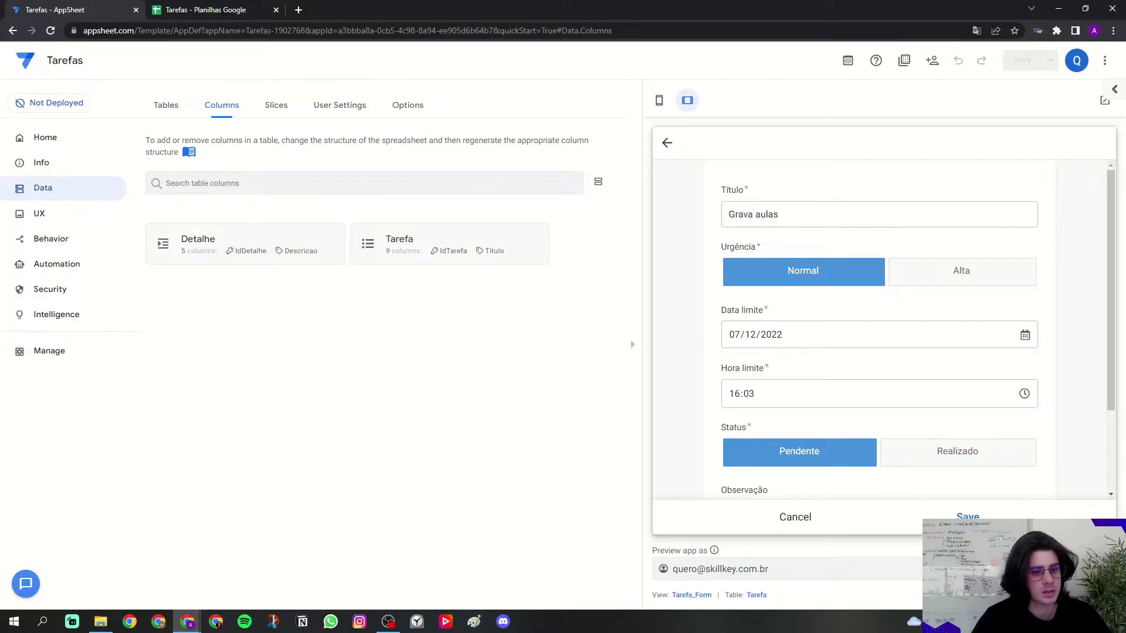
{"action": "left_click", "coordinate": [1103, 622]}
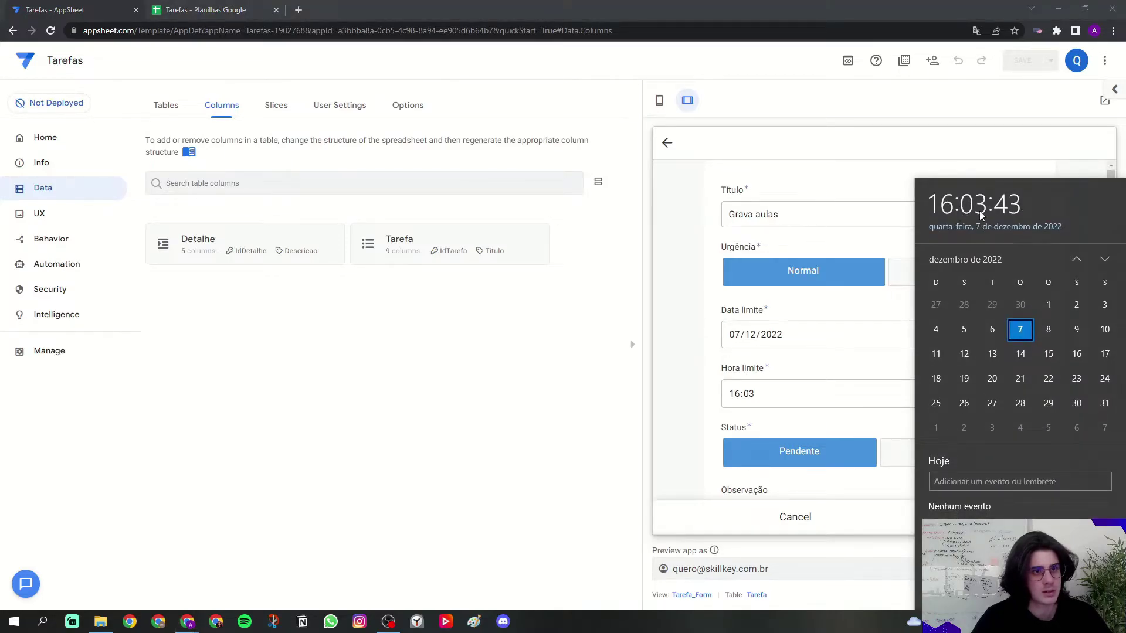
{"action": "left_click", "coordinate": [783, 360]}
- Add a step described as "Montar camera" to the new task, keeping the Pendente status
{"action": "scroll", "coordinate": [794, 364], "scroll_direction": "down", "scroll_amount": 2}
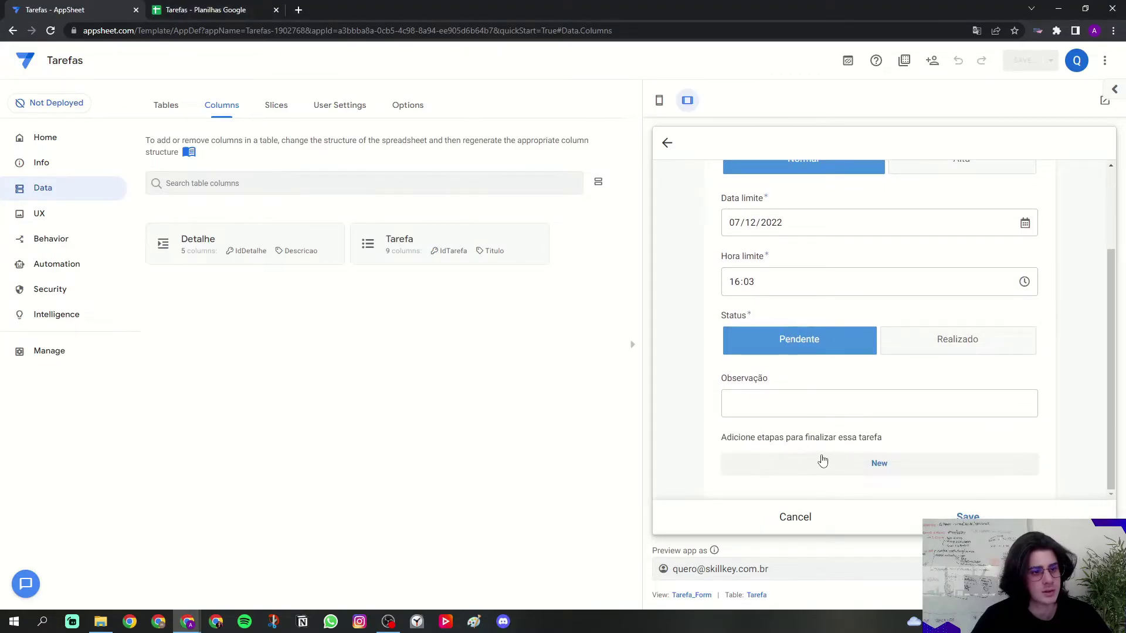
{"action": "left_click", "coordinate": [821, 470]}
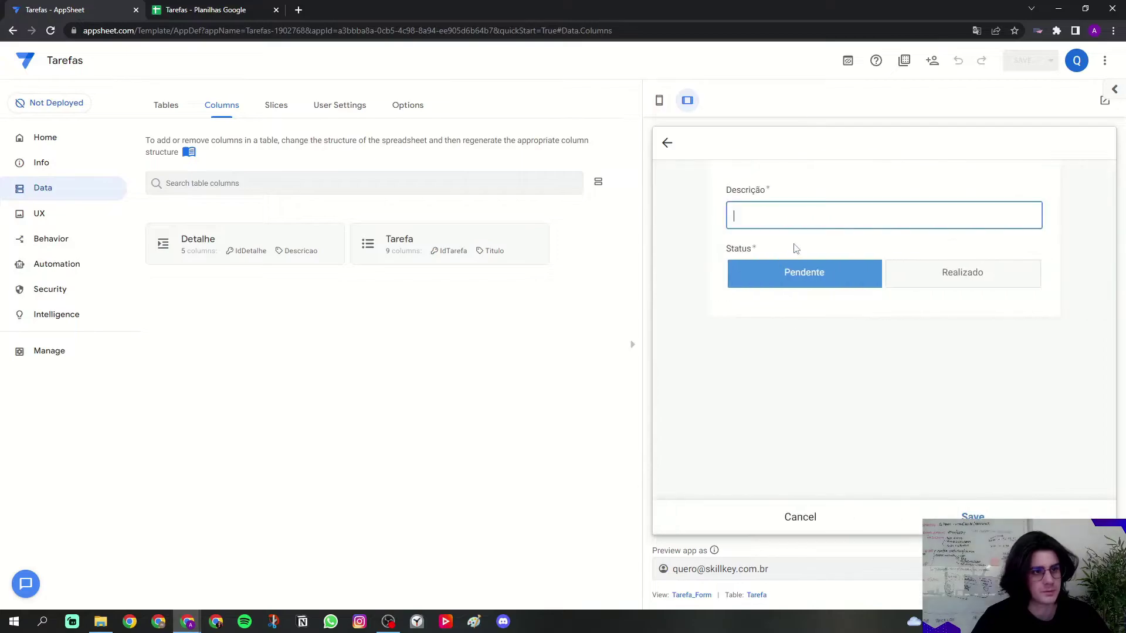
{"action": "key", "text": "Caps_Lock"}
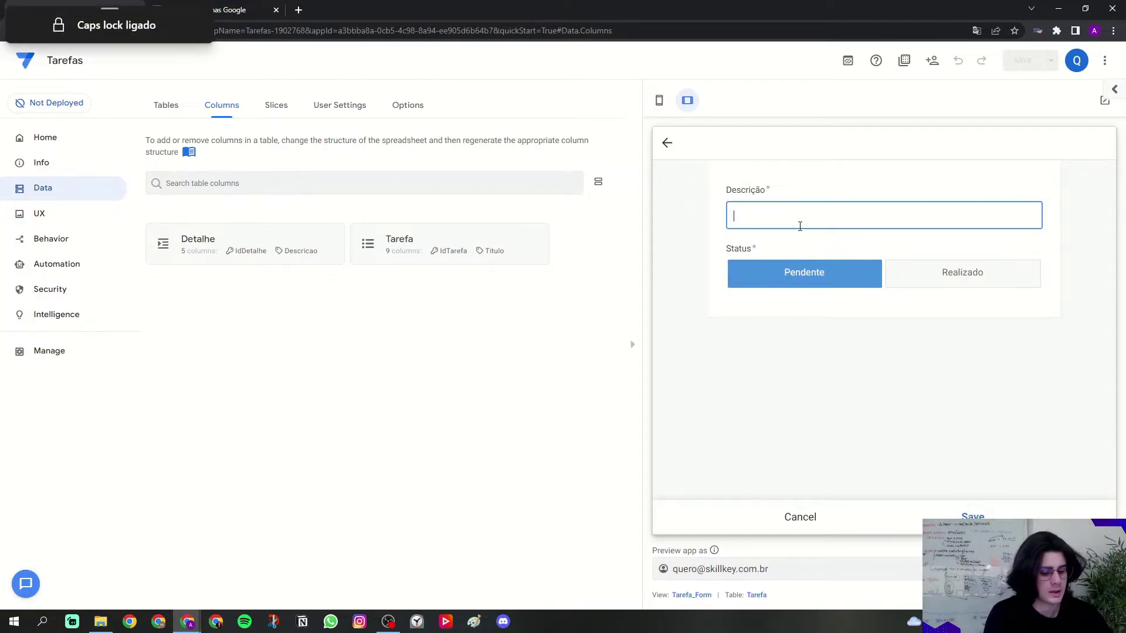
{"action": "key", "text": "Caps_Lock"}
{"action": "type", "text": "Montar came"}
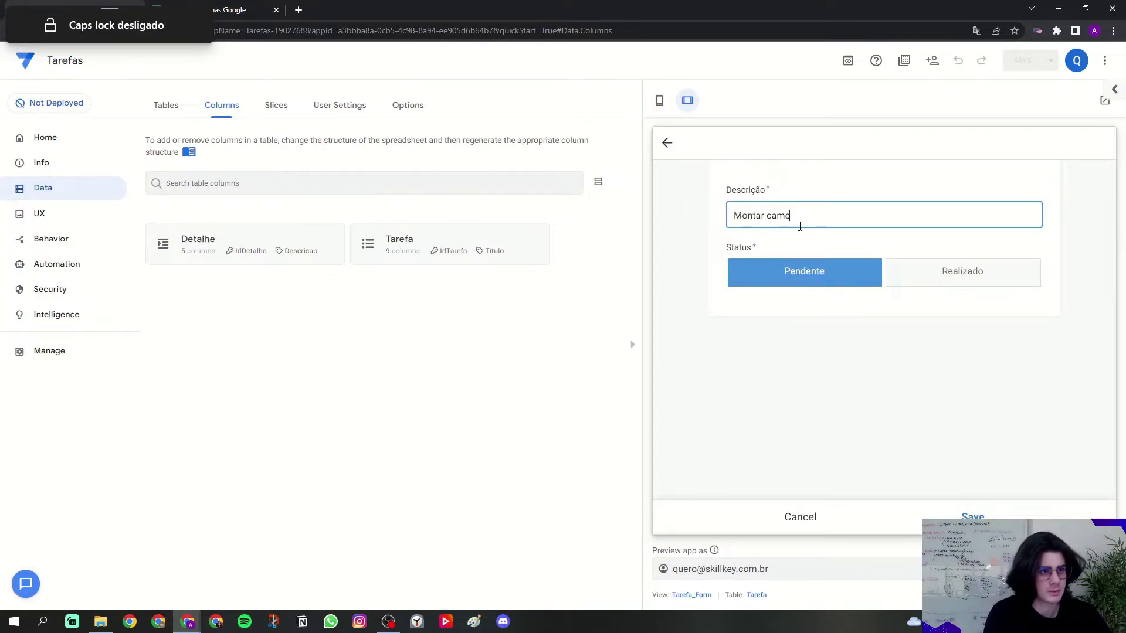
{"action": "left_click", "coordinate": [971, 517]}
- Add a second step to the task described as "Arrumar iluminação", keeping the Pendente status
{"action": "scroll", "coordinate": [915, 449], "scroll_direction": "down", "scroll_amount": 1}
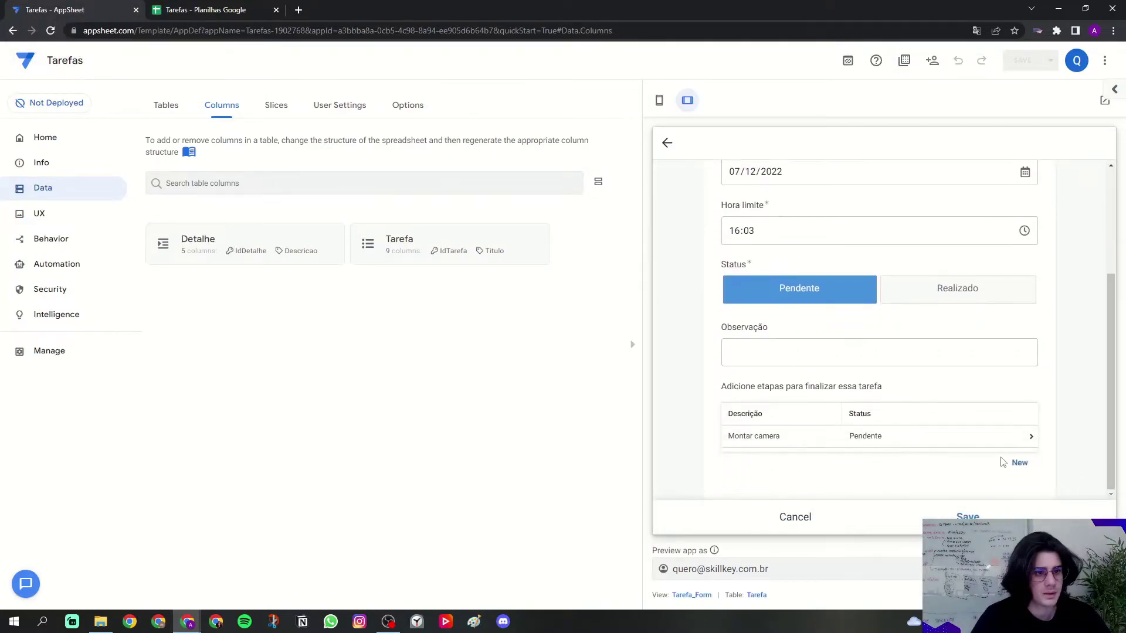
{"action": "left_click", "coordinate": [1017, 463]}
{"action": "left_click", "coordinate": [843, 227]}
{"action": "key", "text": "Caps_Lock"}
{"action": "type", "text": "A"}
{"action": "key", "text": "Caps_Lock"}
{"action": "type", "text": "rrumar iluminação"}
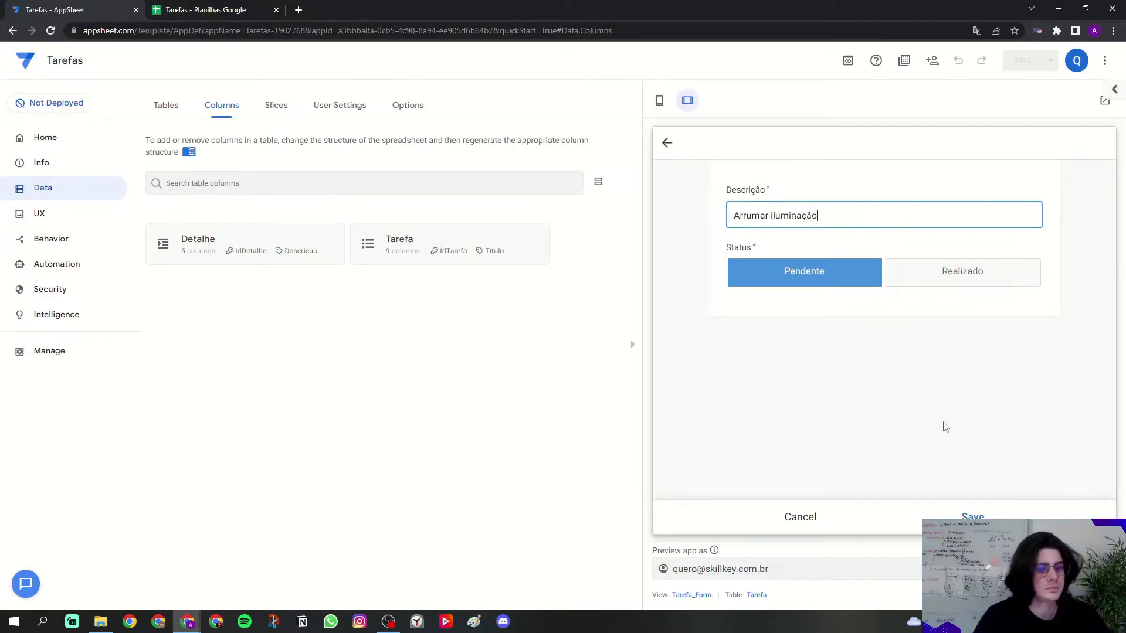
{"action": "key", "text": "Return"}
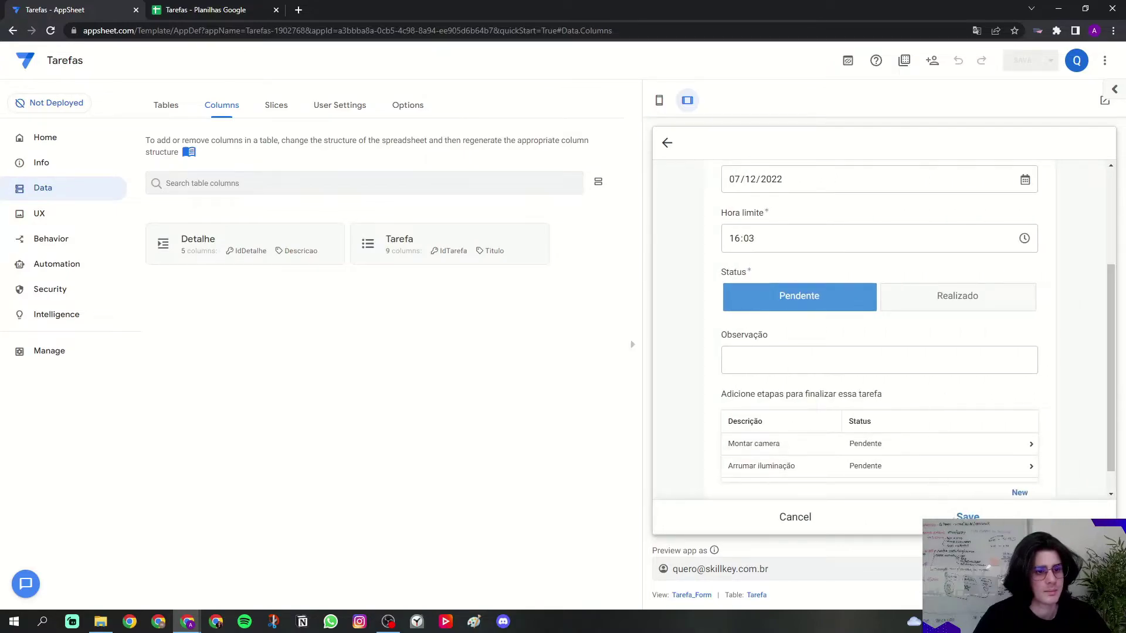
- Save the "Grava aulas" task and open its detail view in the preview
{"action": "left_click", "coordinate": [960, 514]}
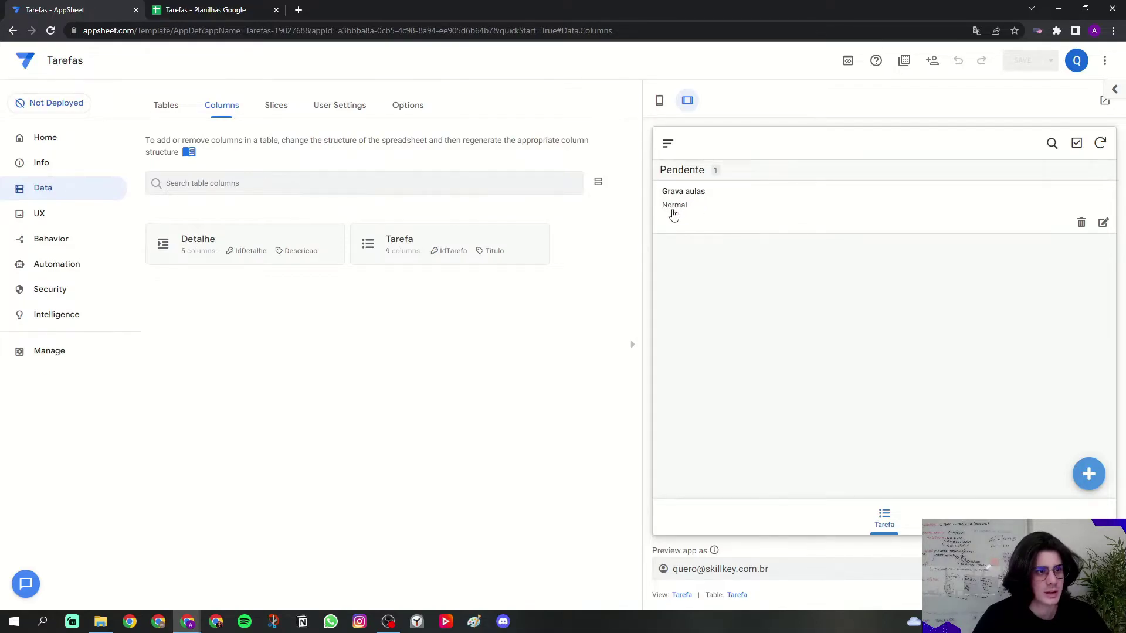
{"action": "left_click", "coordinate": [684, 215]}
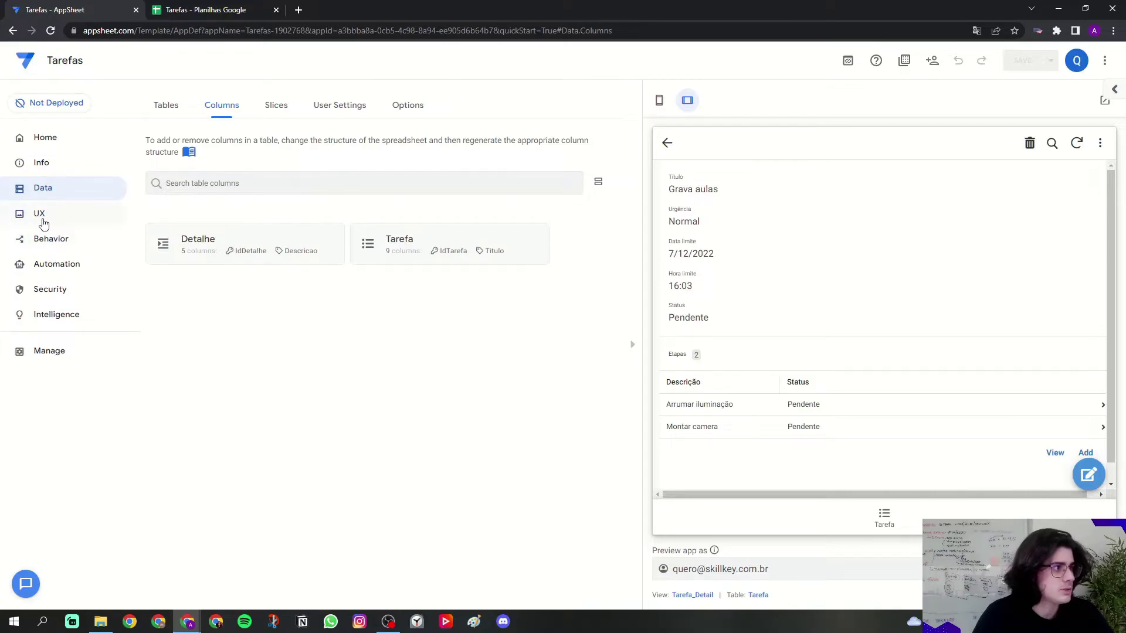
- Open the app-wide user-experience options in the editor
{"action": "left_click", "coordinate": [41, 218]}
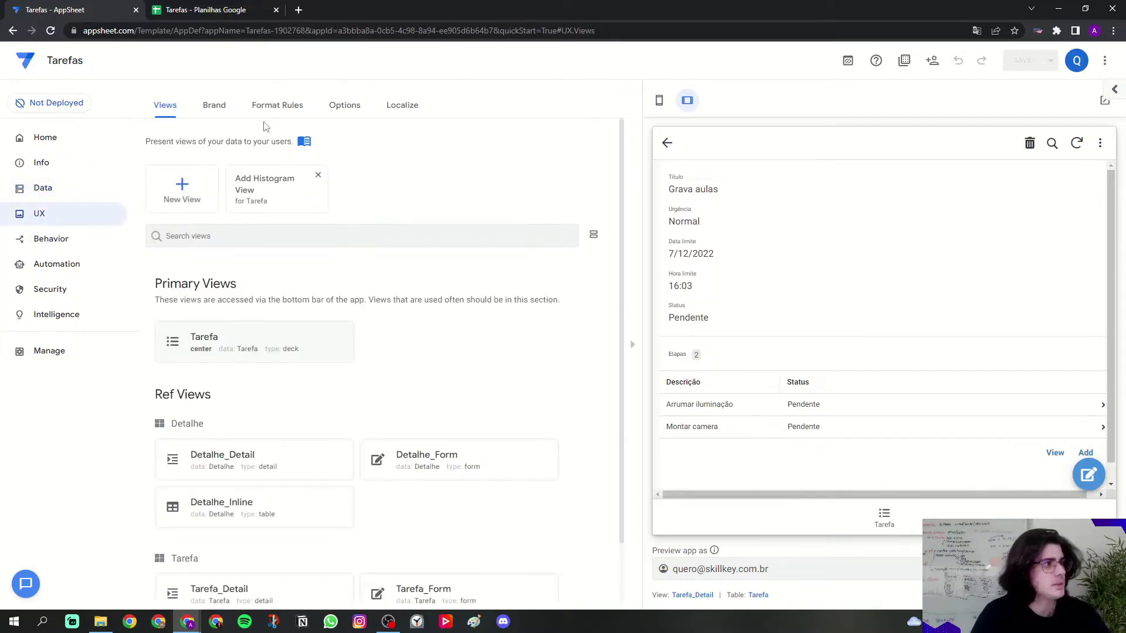
{"action": "left_click", "coordinate": [343, 112]}
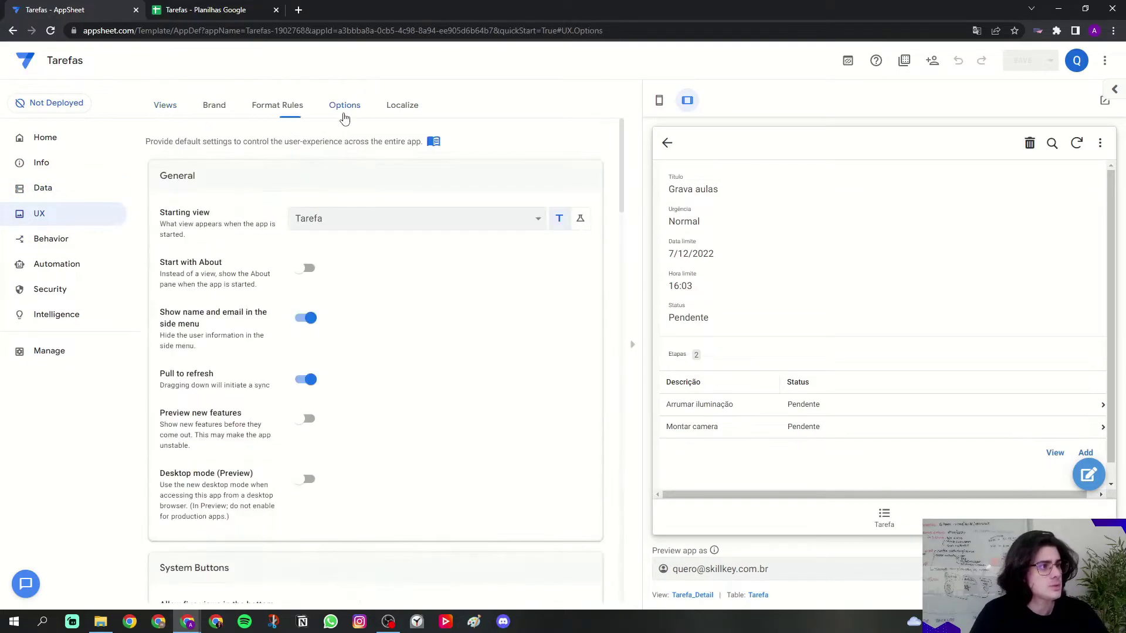
- Set the app's default detail view style to Side-by-side and check the Título field in the preview
{"action": "scroll", "coordinate": [410, 368], "scroll_direction": "down", "scroll_amount": 15}
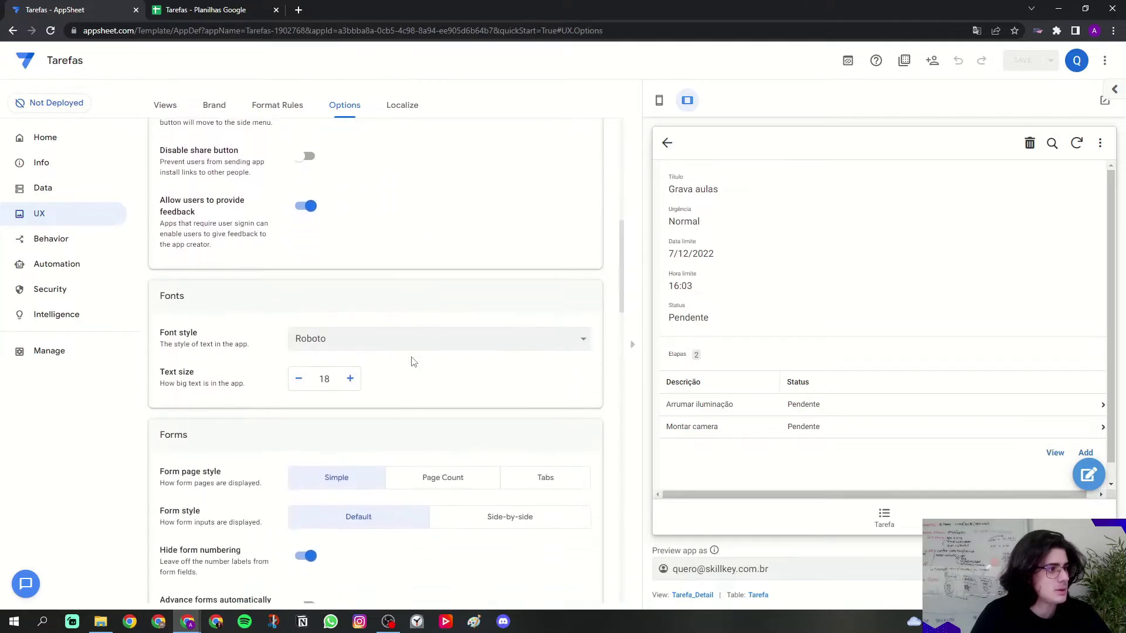
{"action": "scroll", "coordinate": [411, 362], "scroll_direction": "down", "scroll_amount": 7}
{"action": "left_click", "coordinate": [195, 336]}
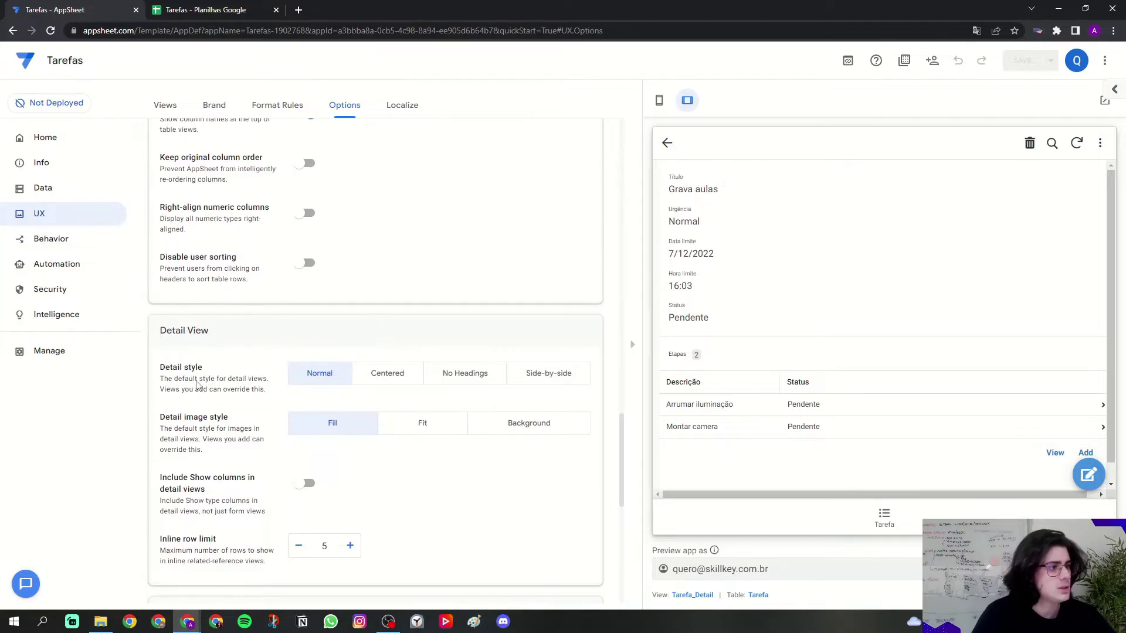
{"action": "left_click_drag", "start_coordinate": [163, 372], "coordinate": [205, 371]}
{"action": "left_click", "coordinate": [211, 371]}
{"action": "left_click", "coordinate": [527, 379]}
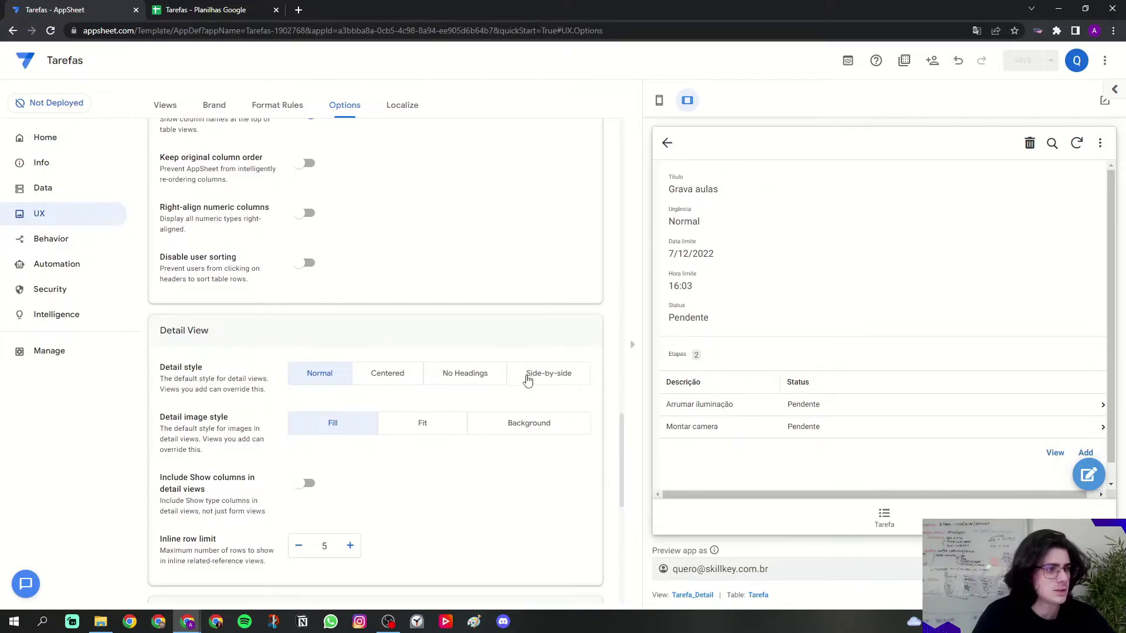
{"action": "left_click", "coordinate": [528, 375]}
{"action": "left_click_drag", "start_coordinate": [674, 183], "coordinate": [686, 185]}
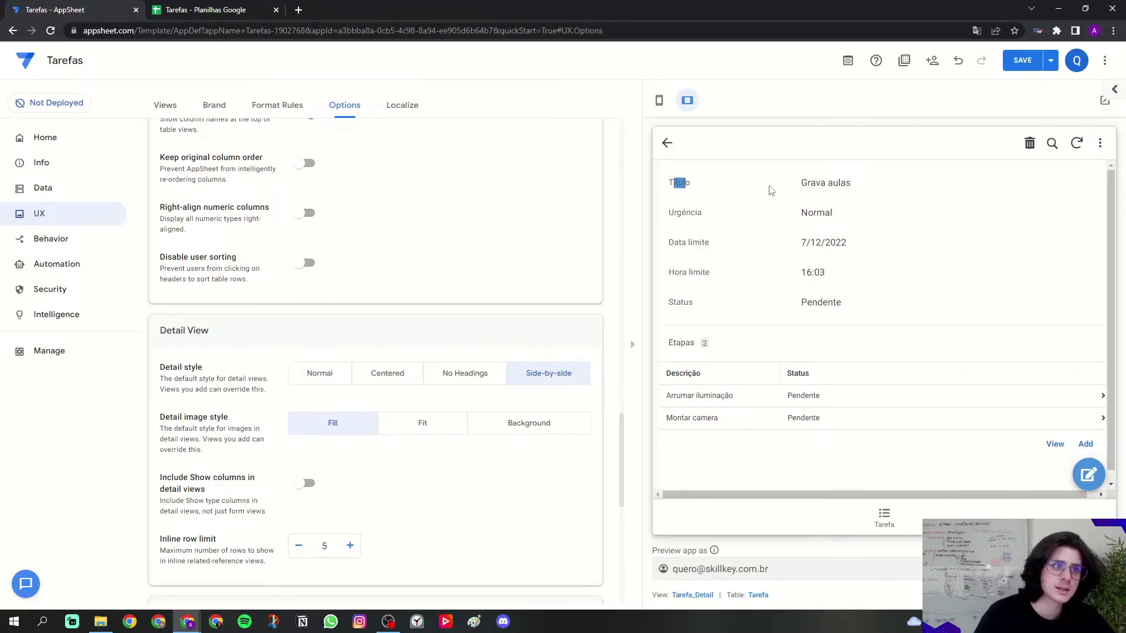
{"action": "left_click_drag", "start_coordinate": [798, 183], "coordinate": [849, 186]}
{"action": "left_click", "coordinate": [848, 185]}
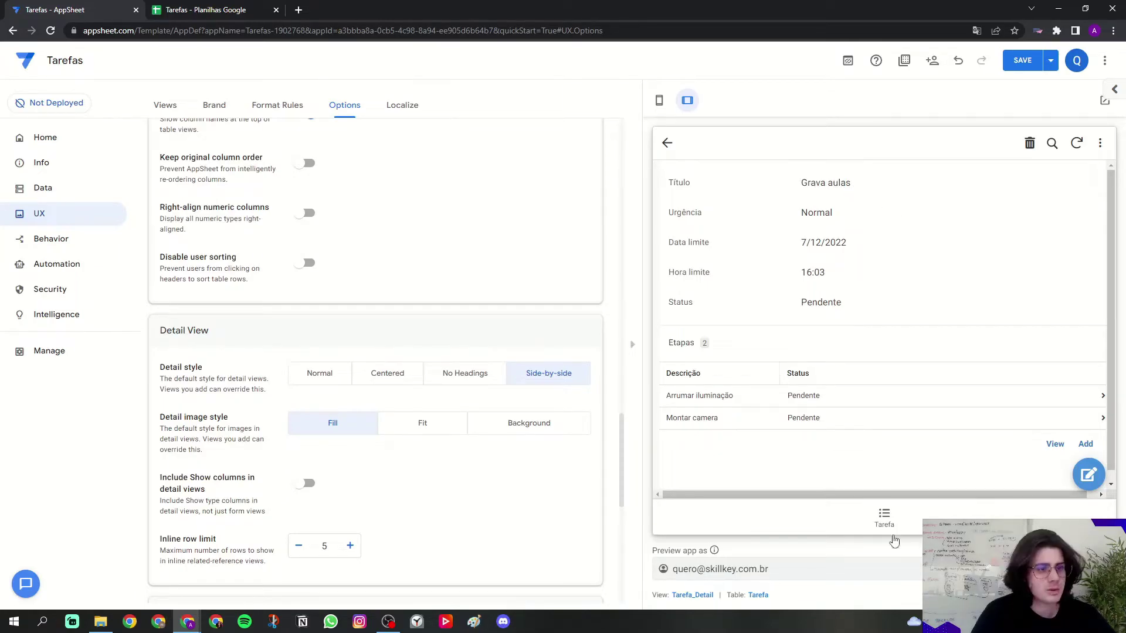
- Examine the fields of a blank new-task form in the app preview and cancel the form
{"action": "left_click", "coordinate": [886, 519]}
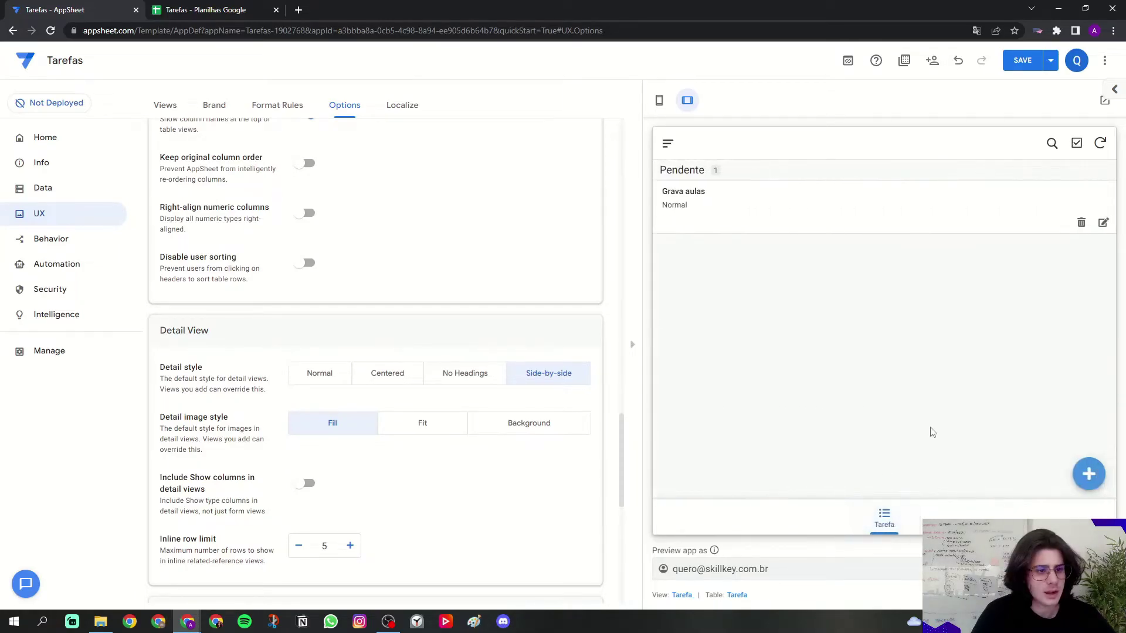
{"action": "left_click", "coordinate": [1088, 474]}
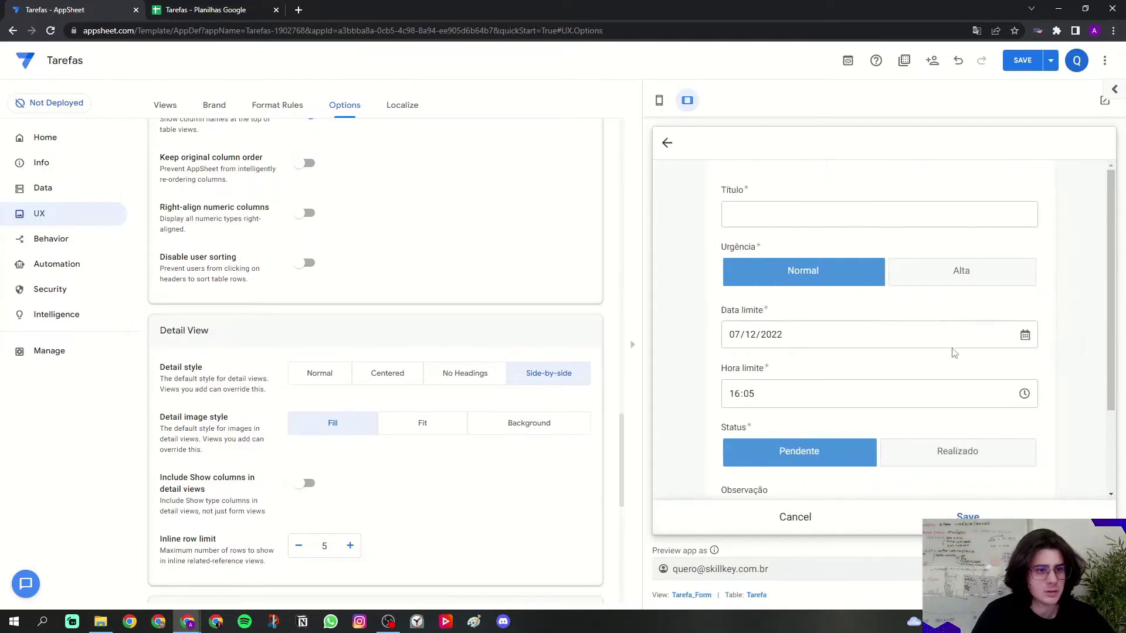
{"action": "scroll", "coordinate": [886, 393], "scroll_direction": "down", "scroll_amount": 2}
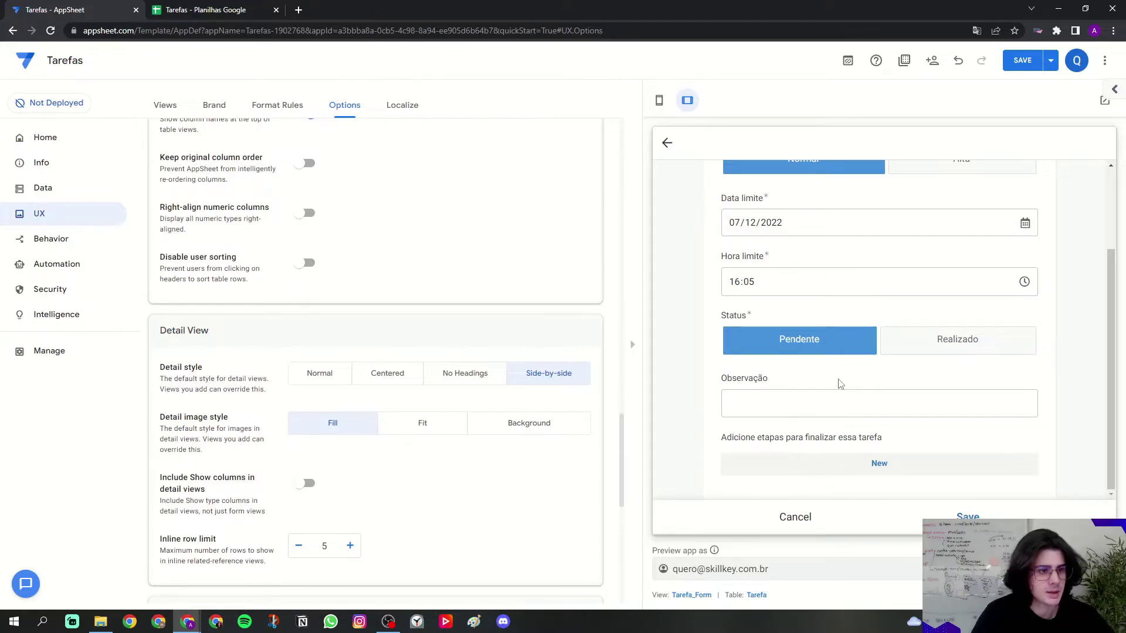
{"action": "left_click", "coordinate": [818, 517]}
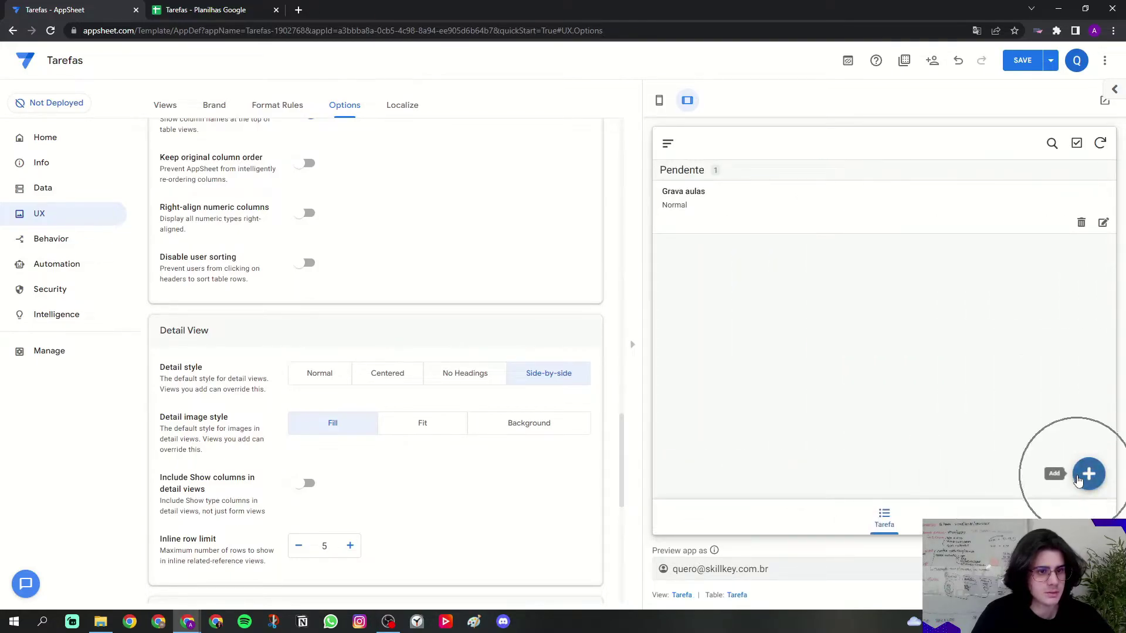
- Start a new task in the app preview and open the settings of its Tarefa_Form view
{"action": "left_click", "coordinate": [1079, 478]}
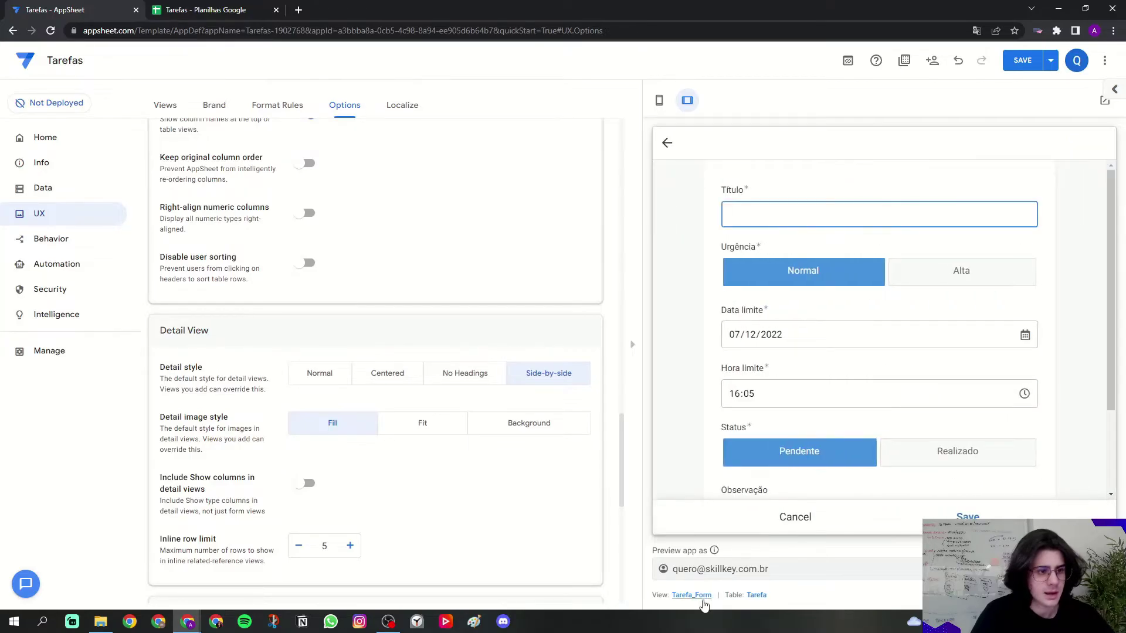
{"action": "key", "text": "ctrl"}
{"action": "key", "text": "ctrl"}
{"action": "key", "text": "ctrl"}
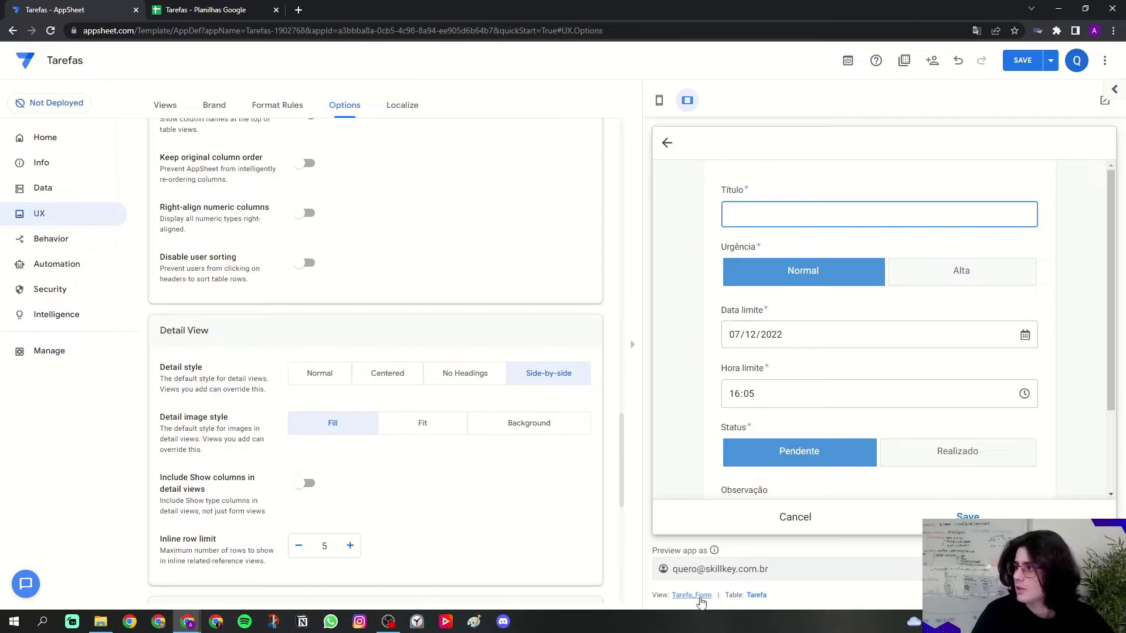
{"action": "left_click", "coordinate": [700, 597]}
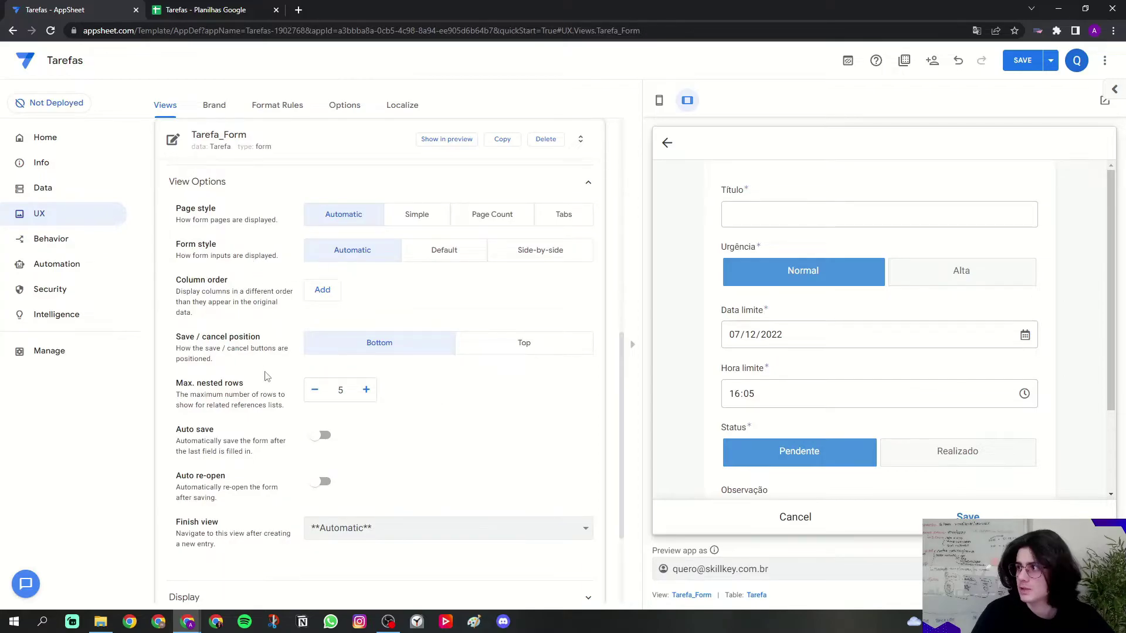
- Collapse the Tarefa_Form settings, and hide and re-show the system views in the views list
{"action": "left_click", "coordinate": [277, 147]}
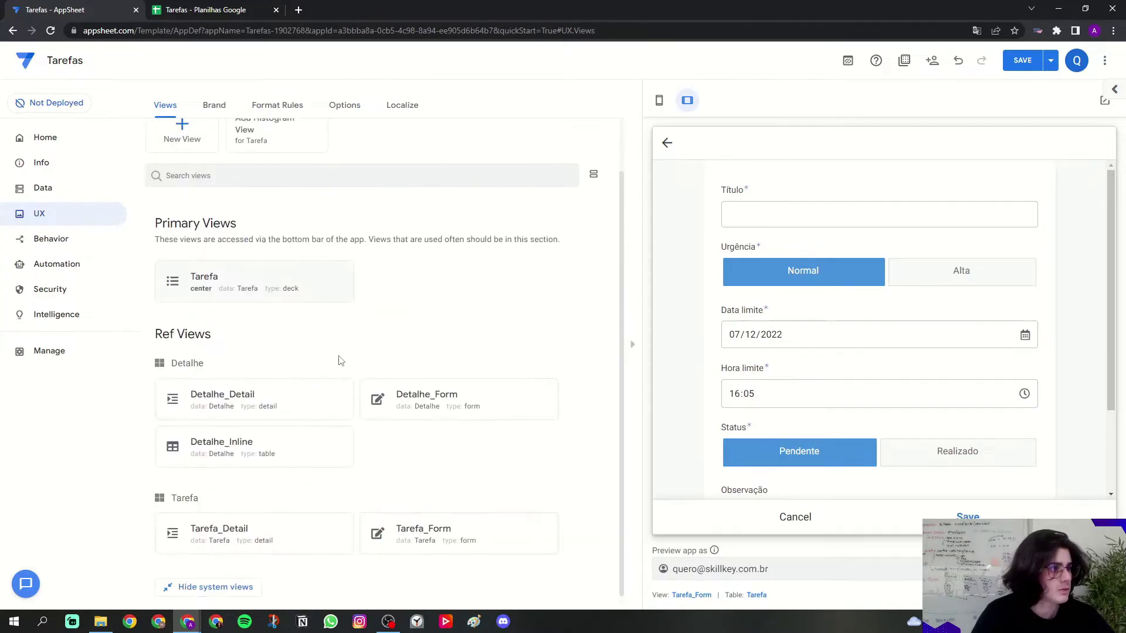
{"action": "left_click", "coordinate": [243, 579]}
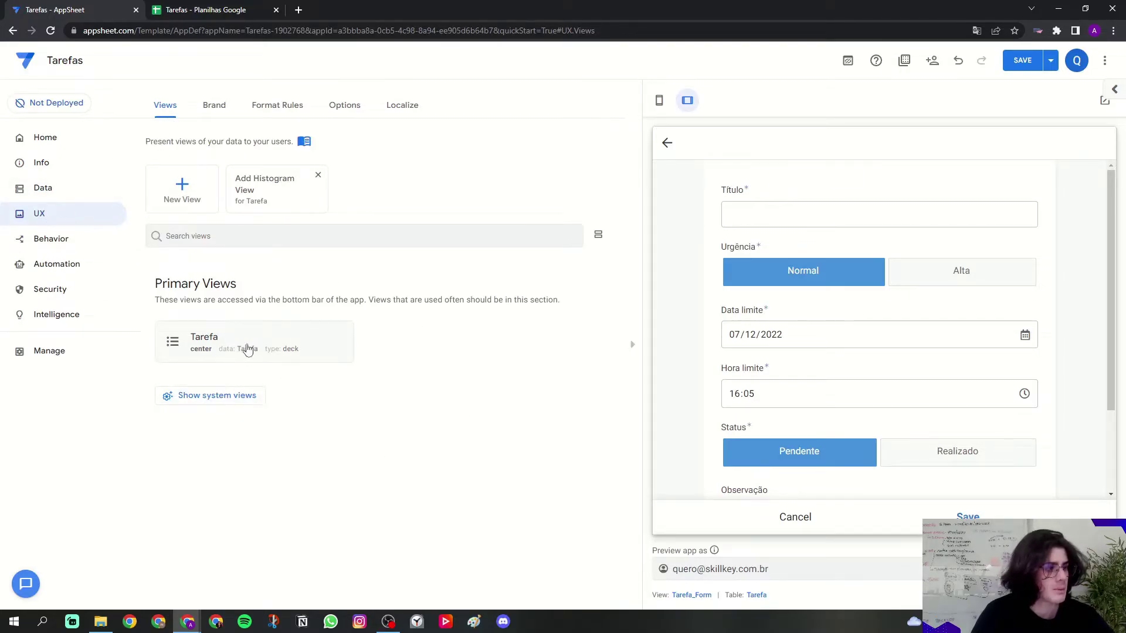
{"action": "left_click", "coordinate": [198, 404]}
{"action": "left_click", "coordinate": [198, 403]}
{"action": "scroll", "coordinate": [356, 415], "scroll_direction": "down", "scroll_amount": 2}
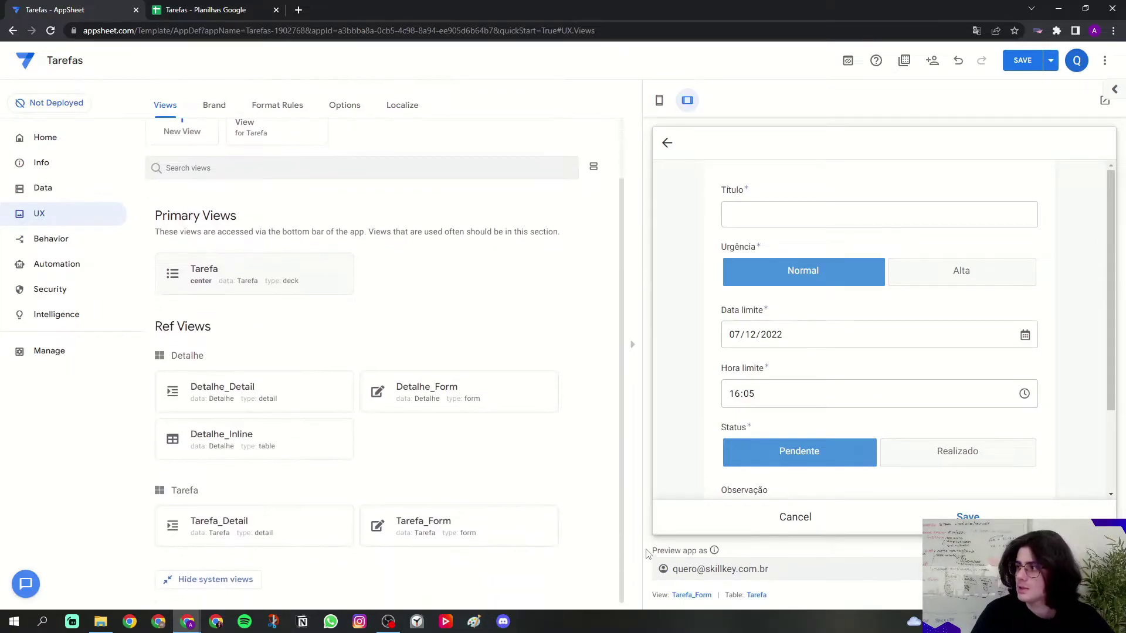
- Open the Tarefa_Form view settings and add column order entries from **all other columns** and _RowNumber through Related Detalhes
{"action": "left_click", "coordinate": [686, 596]}
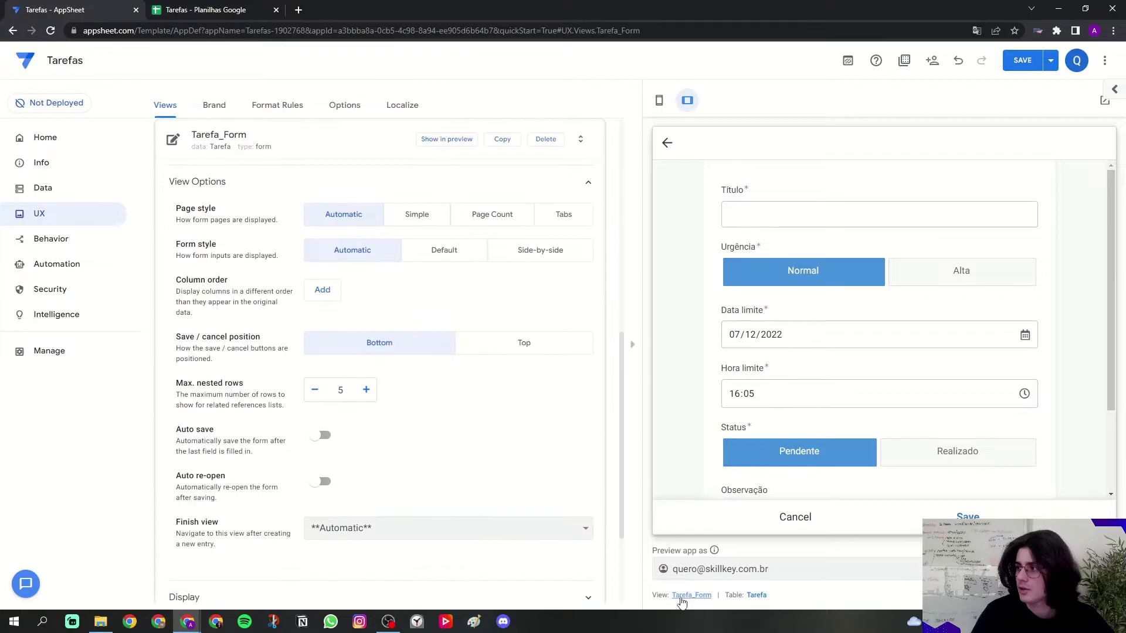
{"action": "left_click", "coordinate": [322, 290]}
{"action": "left_click", "coordinate": [321, 321]}
{"action": "left_click", "coordinate": [321, 351]}
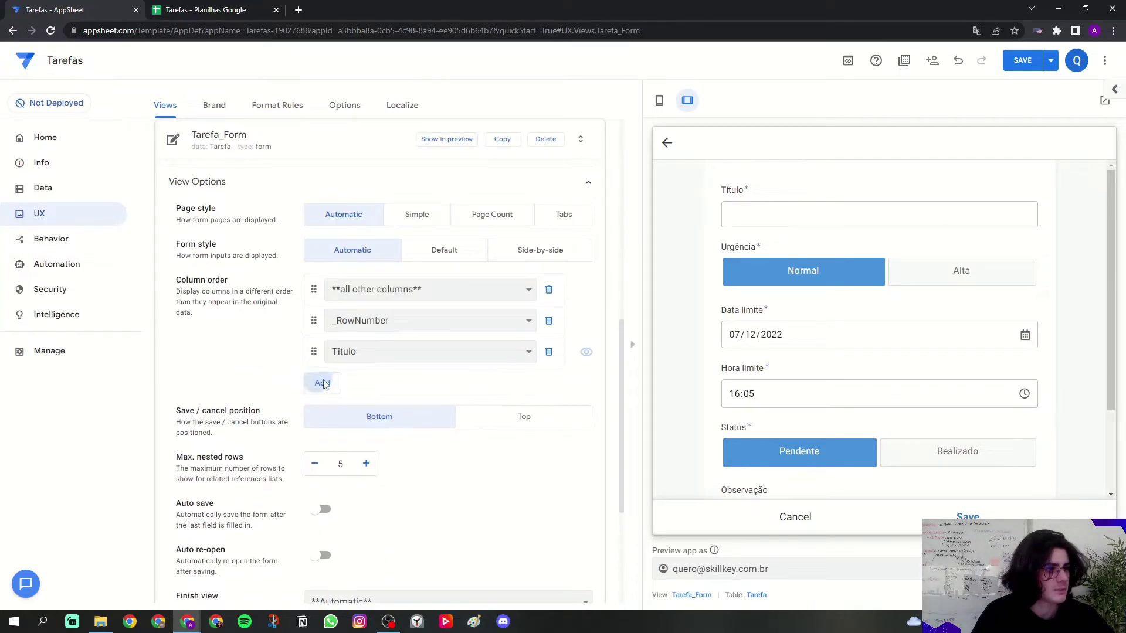
{"action": "left_click", "coordinate": [322, 382]}
{"action": "left_click", "coordinate": [323, 413]}
{"action": "left_click", "coordinate": [322, 444]}
{"action": "left_click", "coordinate": [317, 475]}
{"action": "left_click", "coordinate": [315, 507]}
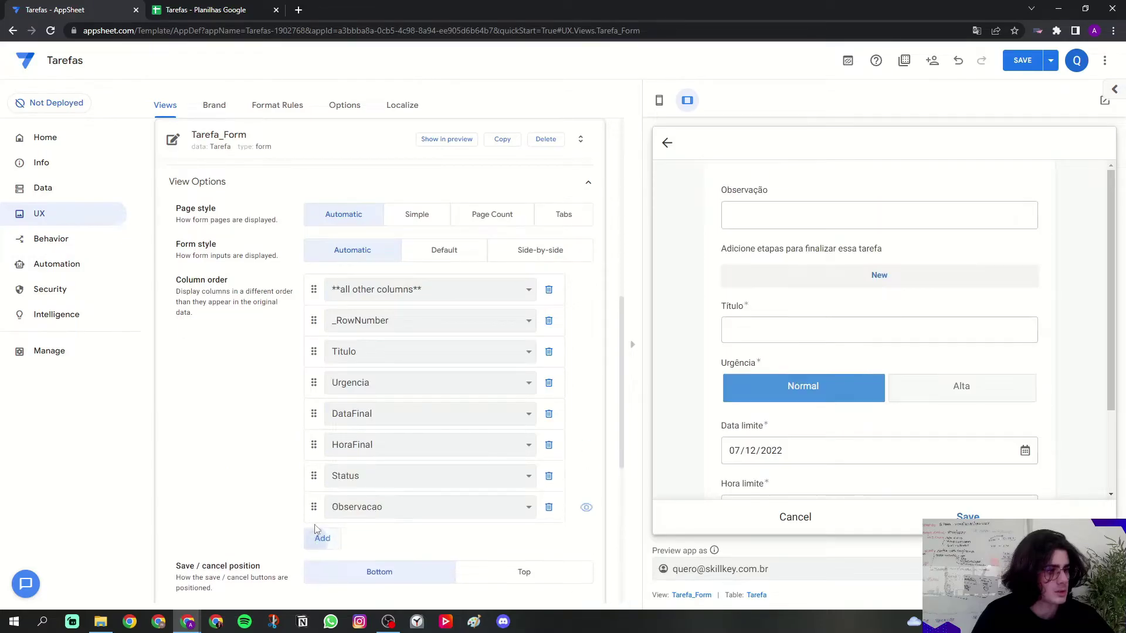
{"action": "left_click", "coordinate": [322, 538]}
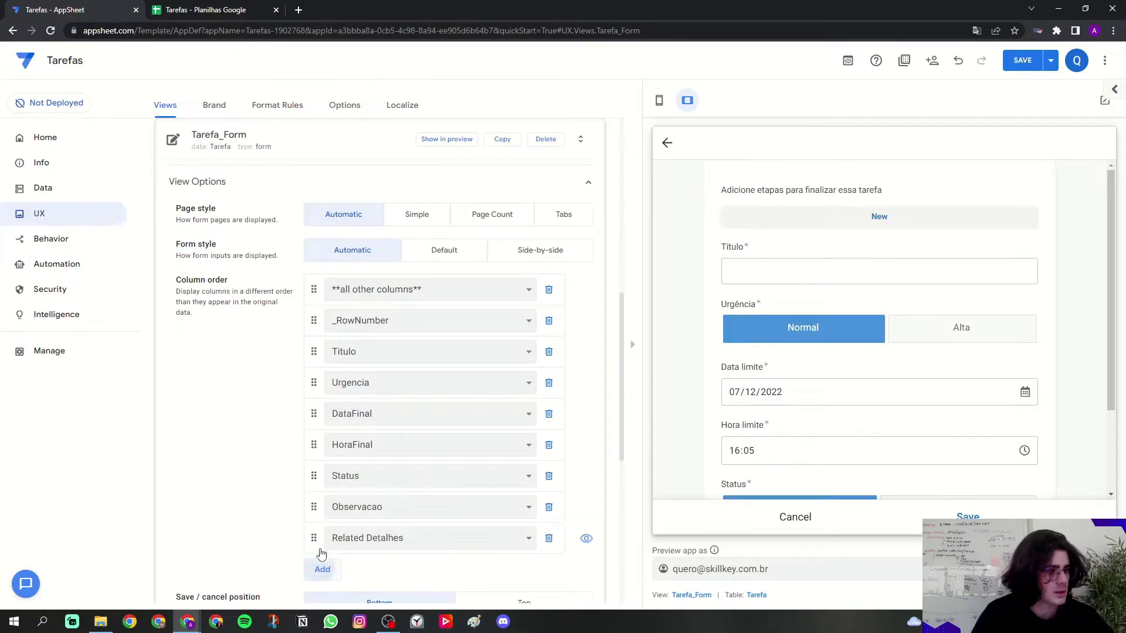
- Remove **all other columns** and _RowNumber from the form's column order, and end the order with Related Detalhes, Observacao, Status
{"action": "left_click", "coordinate": [548, 290]}
{"action": "left_click", "coordinate": [548, 289]}
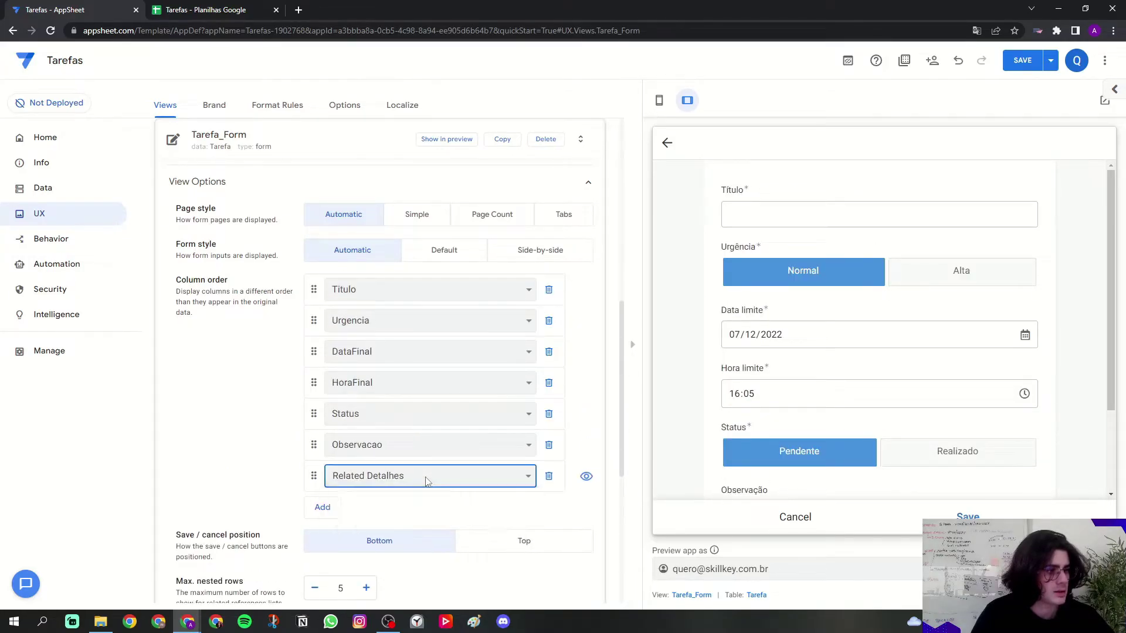
{"action": "scroll", "coordinate": [747, 449], "scroll_direction": "down", "scroll_amount": 2}
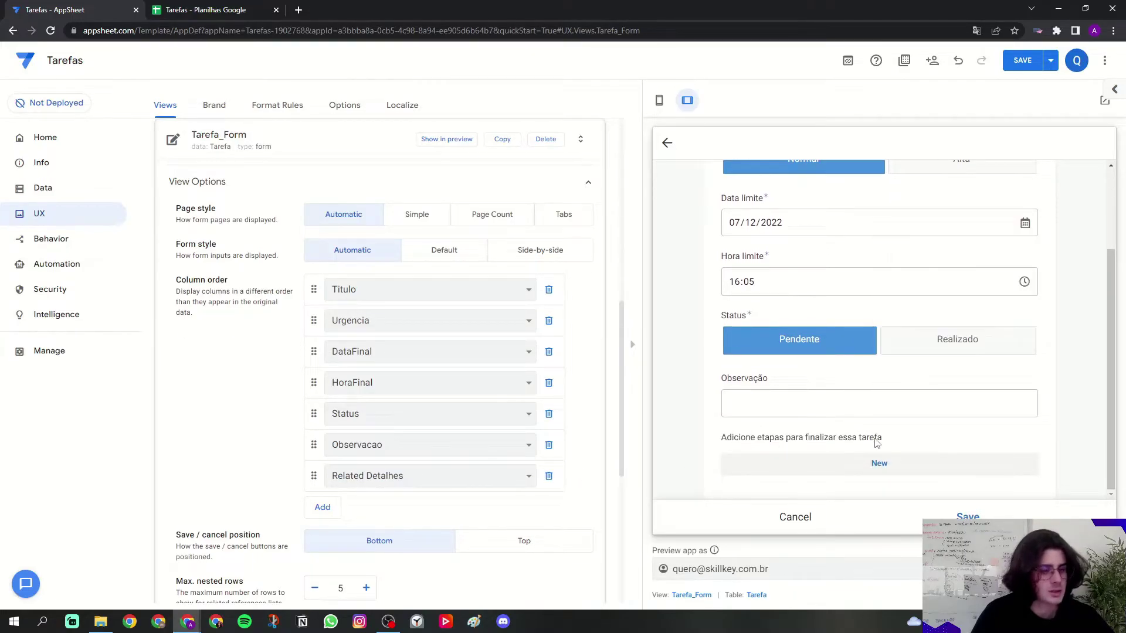
{"action": "mouse_move", "coordinate": [313, 475]}
{"action": "left_mouse_down"}
{"action": "mouse_move", "coordinate": [313, 419]}
{"action": "mouse_move", "coordinate": [309, 486]}
{"action": "left_mouse_up"}
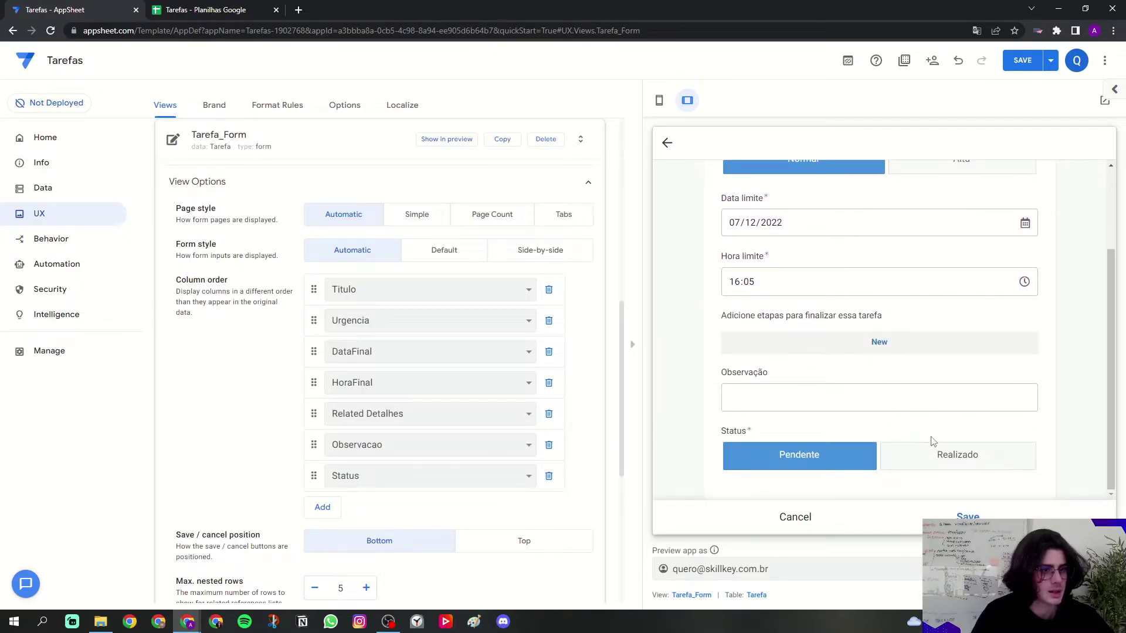
- Set the Finish view of Tarefa_Form to Tarefa_Detail
{"action": "scroll", "coordinate": [301, 385], "scroll_direction": "down", "scroll_amount": 2}
{"action": "scroll", "coordinate": [301, 385], "scroll_direction": "down", "scroll_amount": 1}
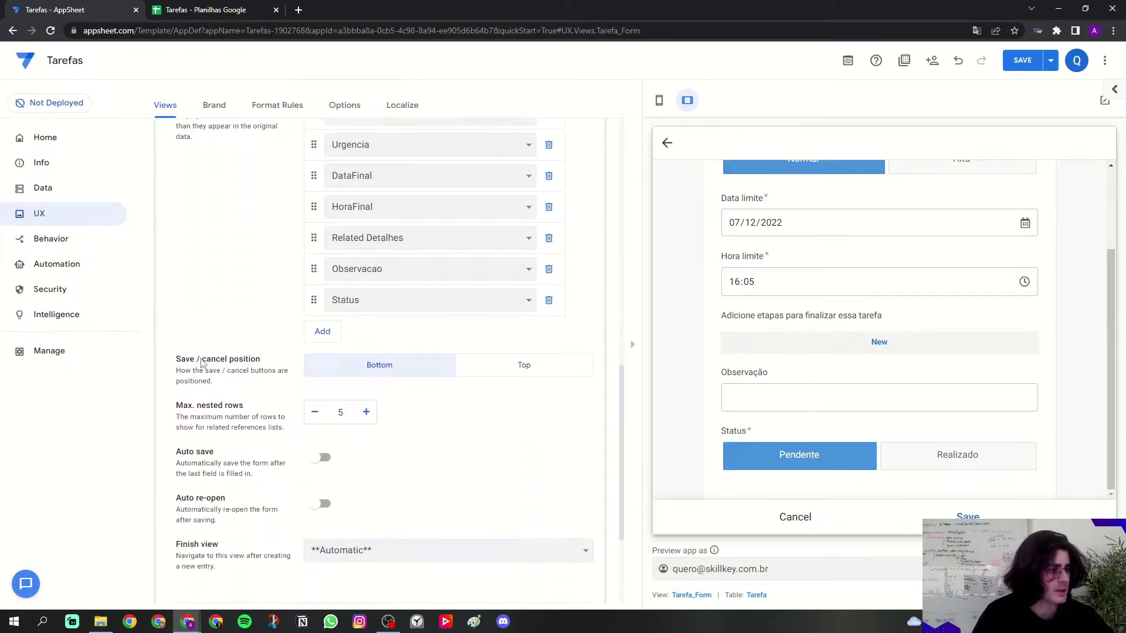
{"action": "scroll", "coordinate": [207, 477], "scroll_direction": "down", "scroll_amount": 1}
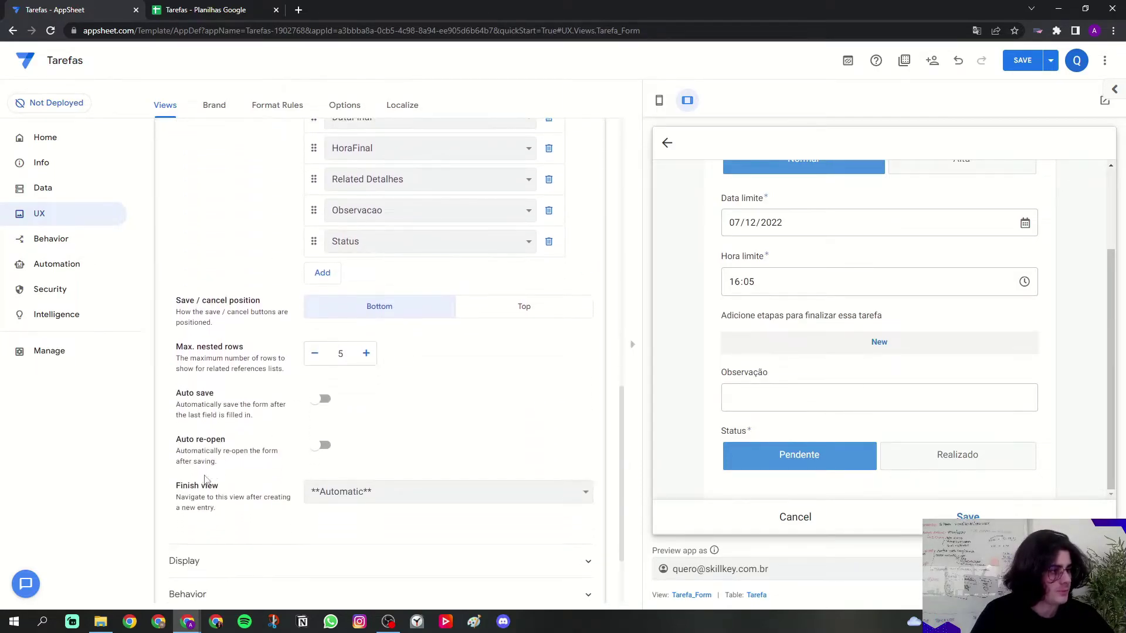
{"action": "left_click", "coordinate": [382, 490]}
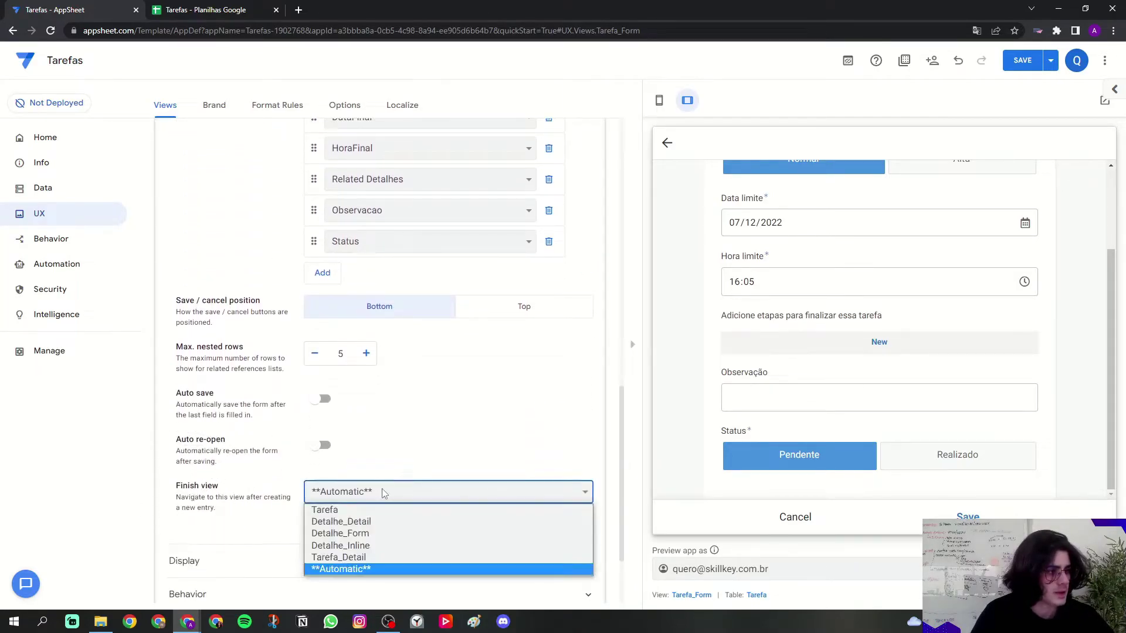
{"action": "left_click", "coordinate": [366, 557]}
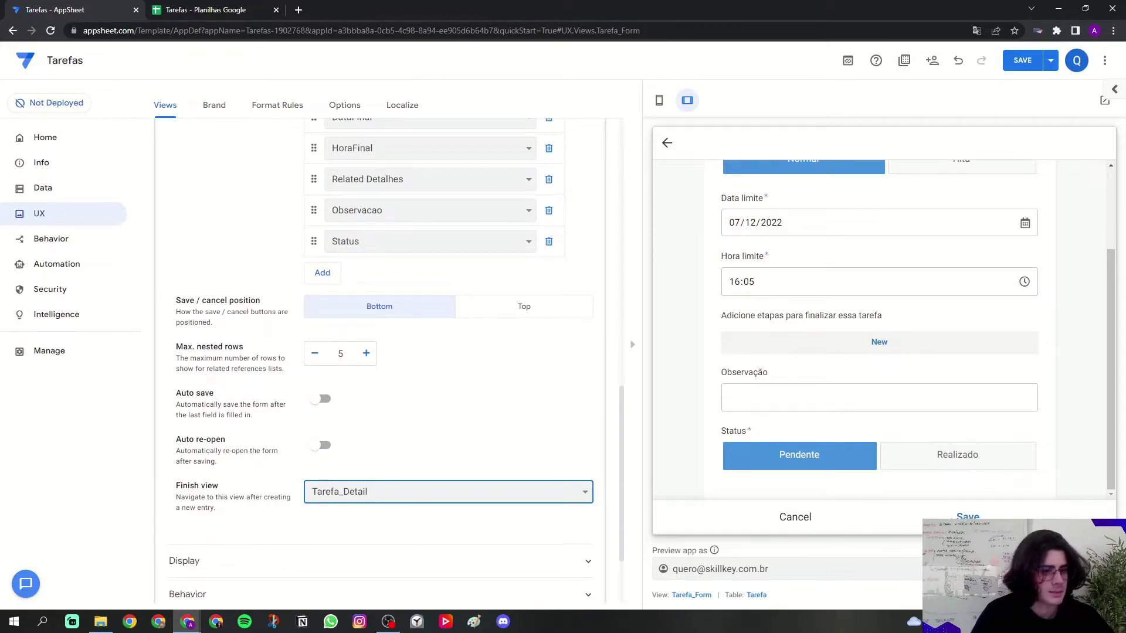
- Cancel the previewed form, view the details of the Grava aulas task and return to the task list
{"action": "left_click", "coordinate": [794, 515]}
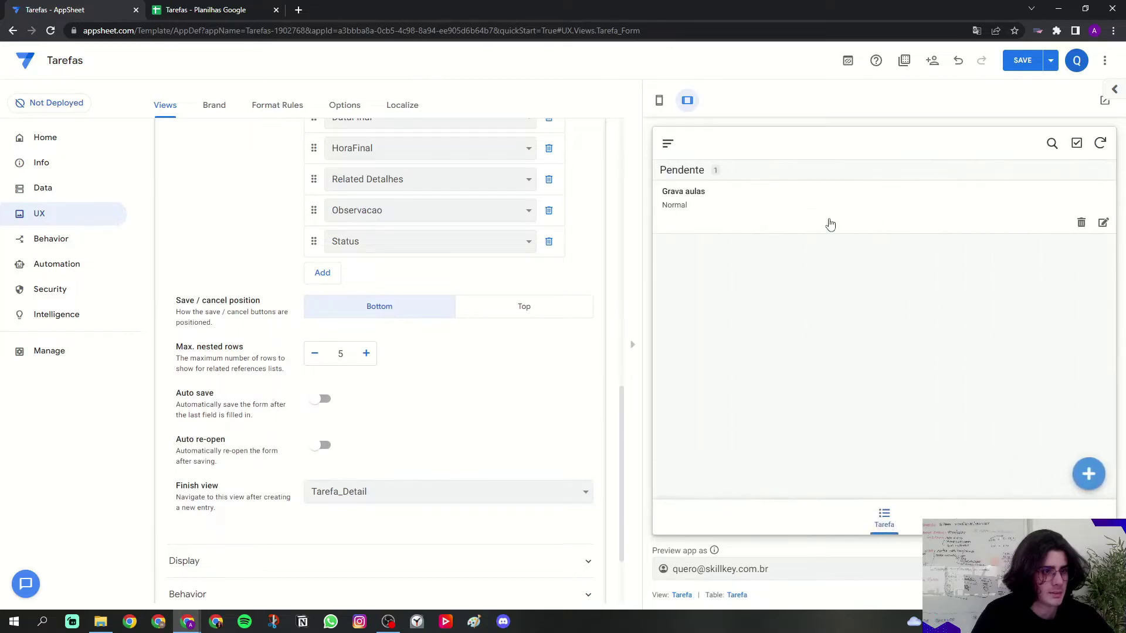
{"action": "left_click", "coordinate": [829, 221]}
{"action": "left_click", "coordinate": [667, 143]}
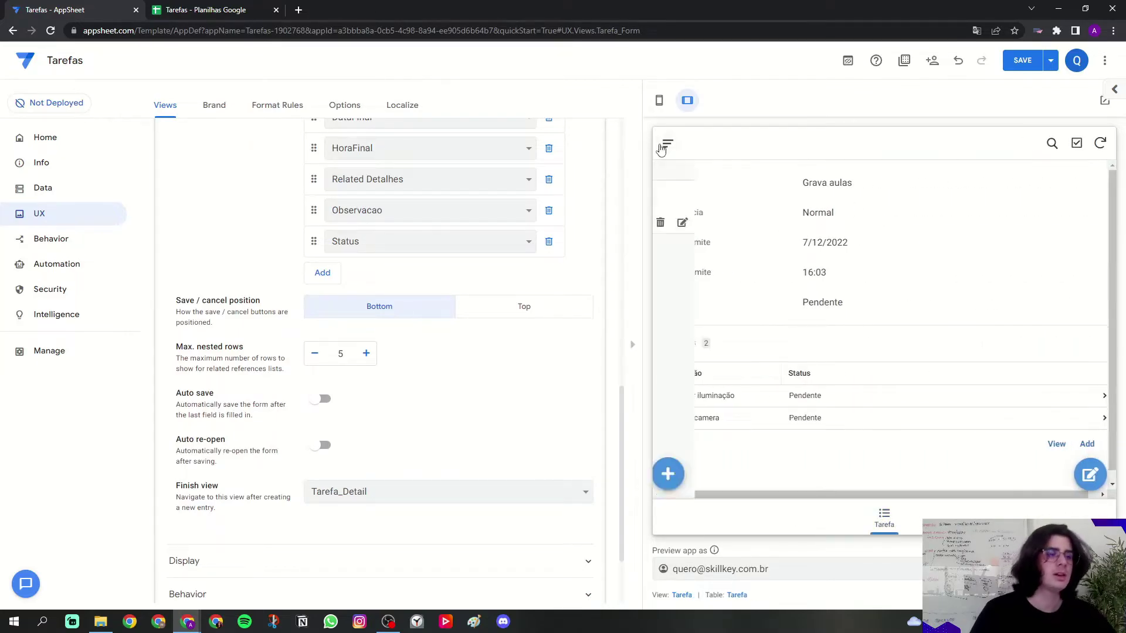
- Collapse the Tarefa_Form settings and save the app
{"action": "scroll", "coordinate": [411, 311], "scroll_direction": "up", "scroll_amount": 7}
{"action": "left_click", "coordinate": [322, 294]}
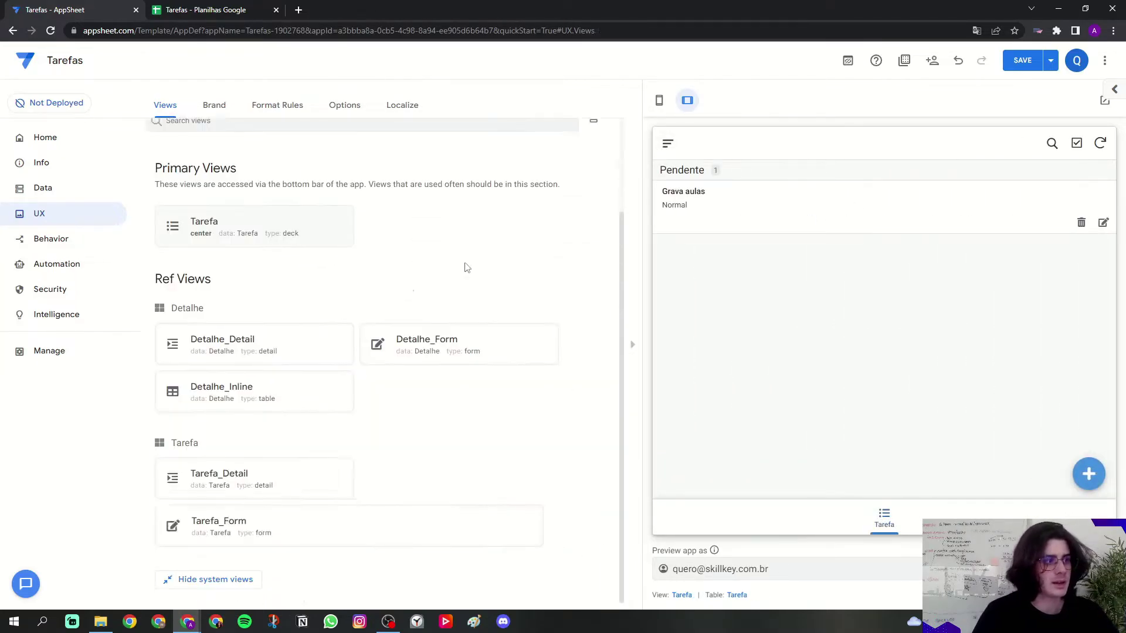
{"action": "left_click", "coordinate": [1008, 70]}
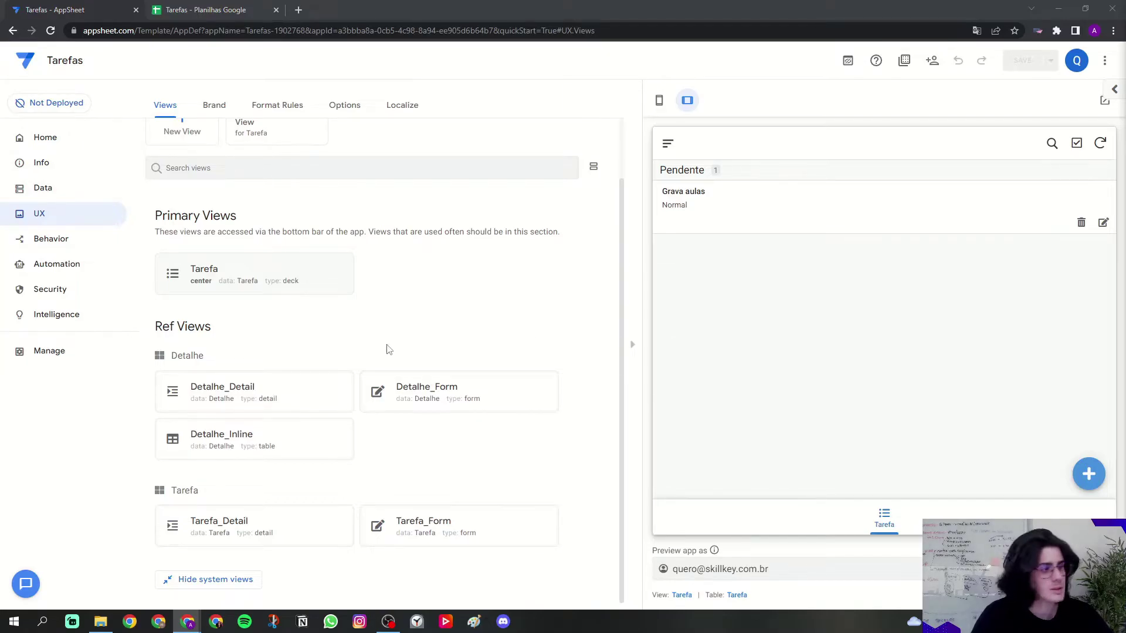
- Change the primary Tarefa view to the table type and rename it Tarefas
{"action": "left_click", "coordinate": [267, 288]}
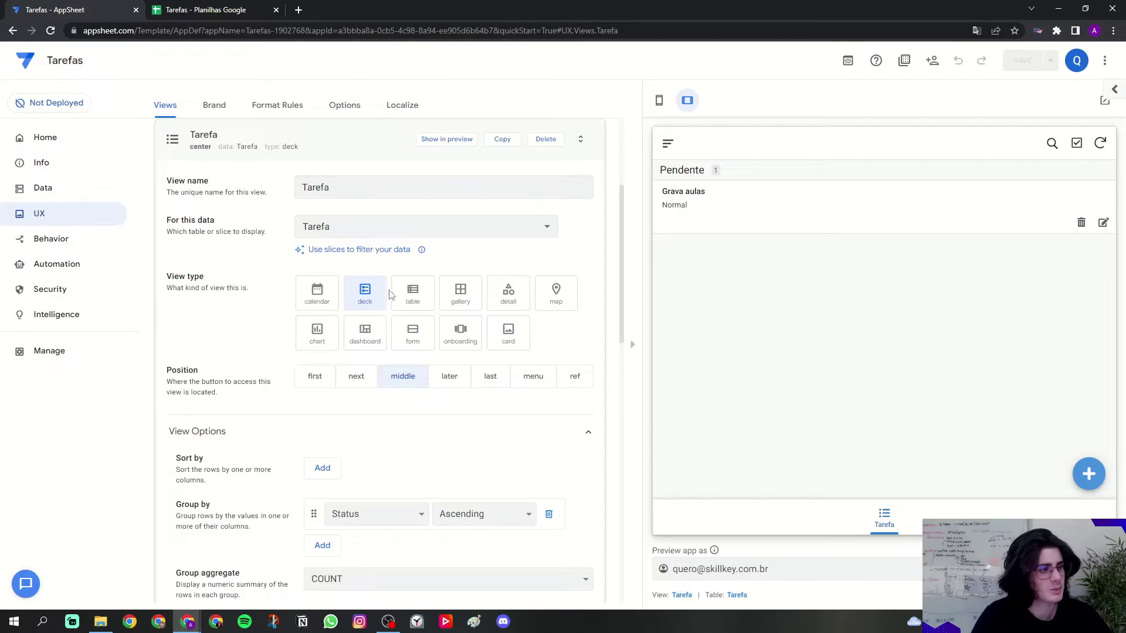
{"action": "left_click", "coordinate": [413, 293]}
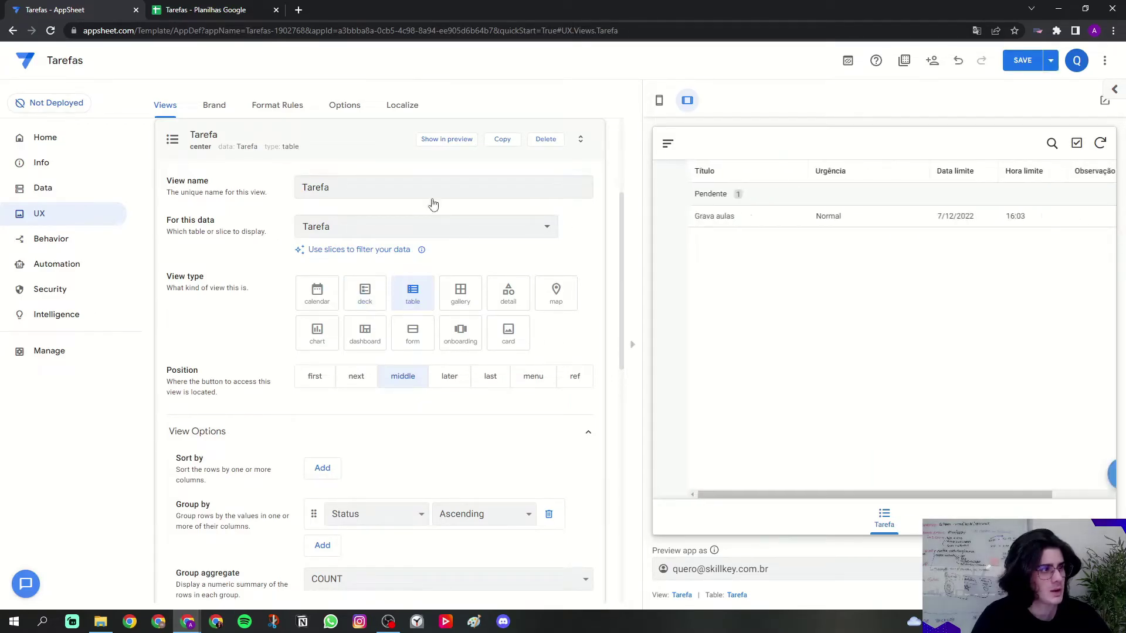
{"action": "right_click", "coordinate": [383, 187]}
{"action": "left_click", "coordinate": [346, 189]}
{"action": "type", "text": "s"}
{"action": "left_click", "coordinate": [260, 203]}
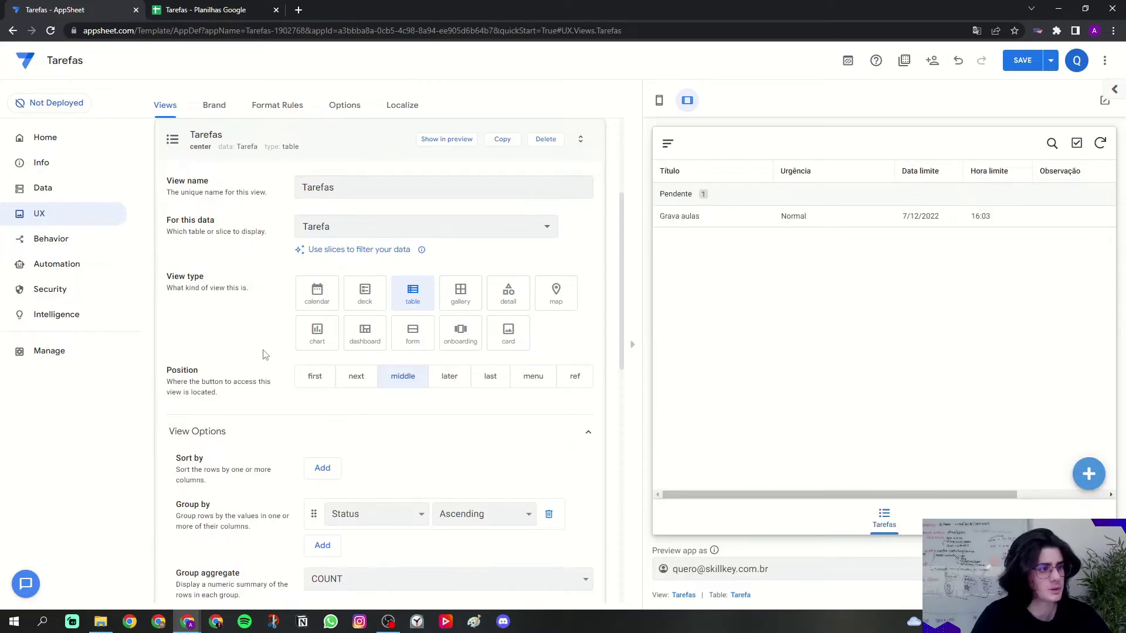
- Sort the Tarefas view by DataFinal ascending and secondarily by HoraFinal ascending
{"action": "scroll", "coordinate": [395, 401], "scroll_direction": "down", "scroll_amount": 2}
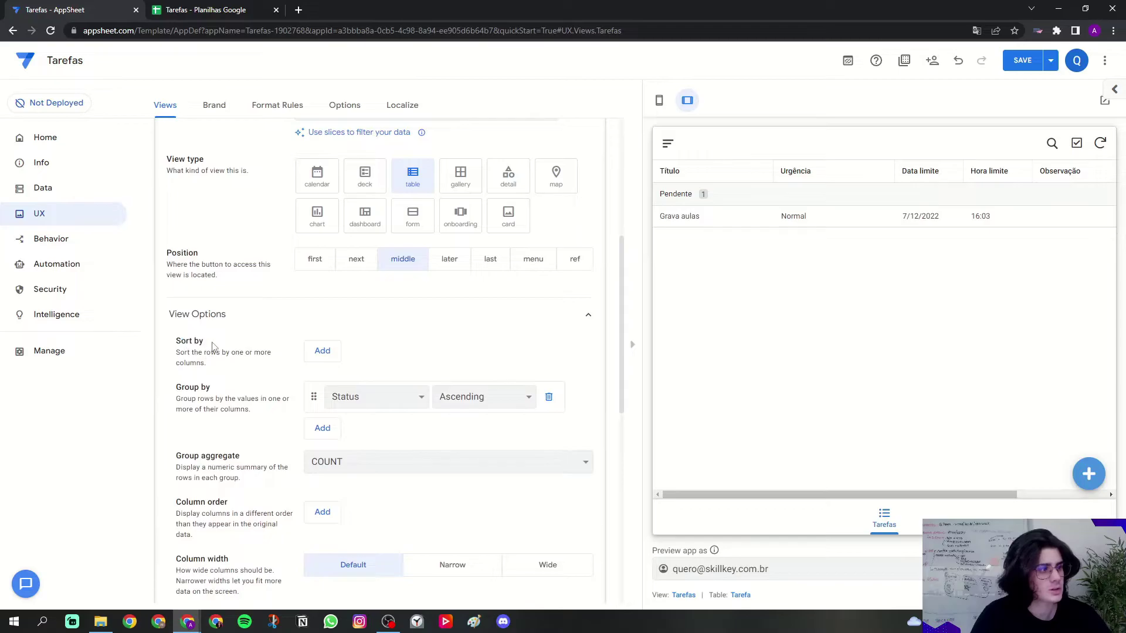
{"action": "left_click", "coordinate": [322, 350]}
{"action": "left_click", "coordinate": [322, 381]}
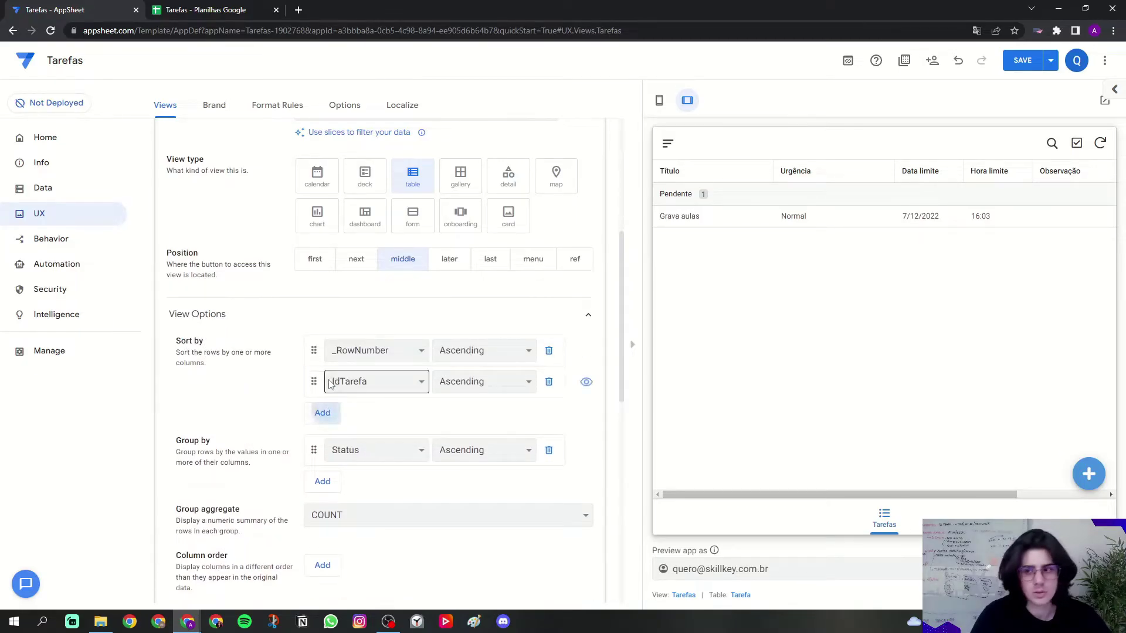
{"action": "left_click", "coordinate": [369, 352]}
{"action": "left_click", "coordinate": [358, 405]}
{"action": "left_click", "coordinate": [369, 381]}
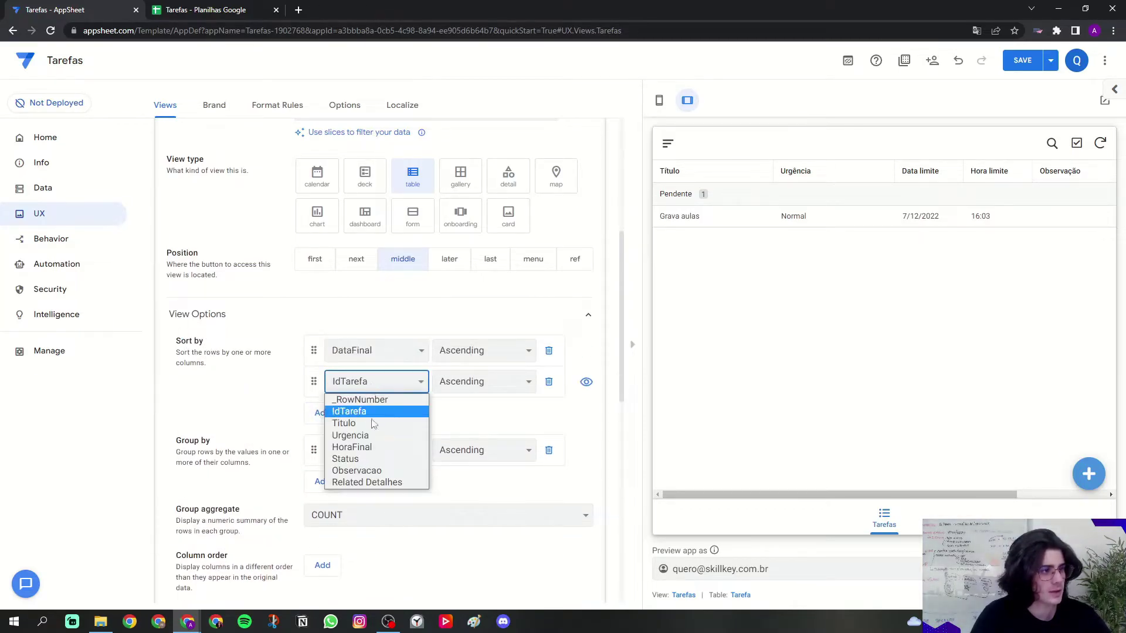
{"action": "left_click", "coordinate": [372, 447]}
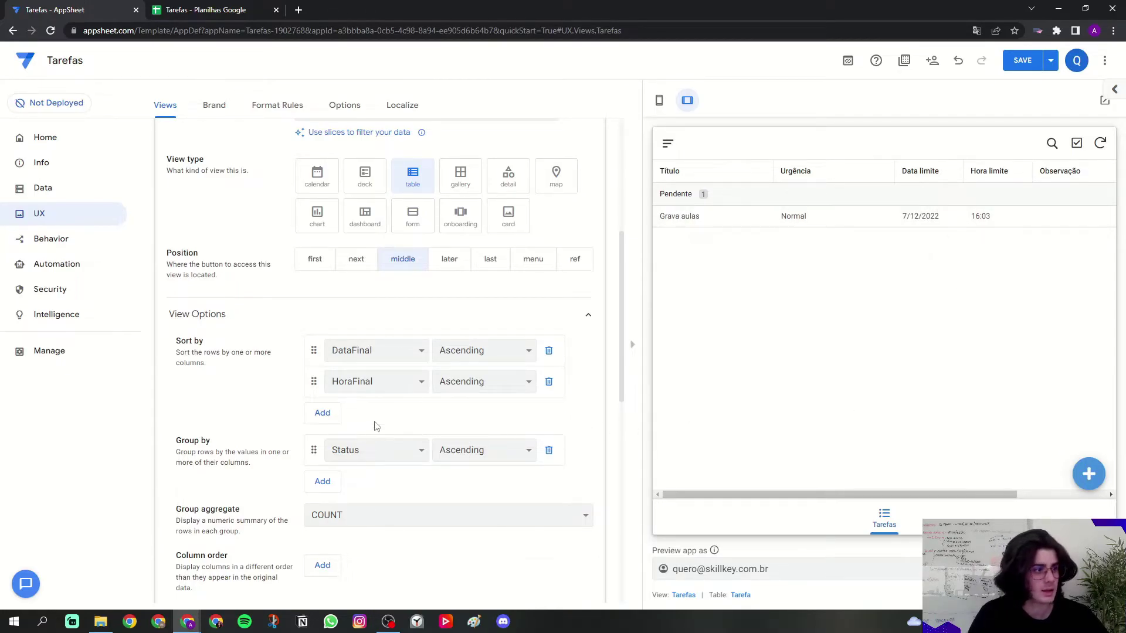
{"action": "left_click_drag", "start_coordinate": [184, 440], "coordinate": [213, 446]}
{"action": "left_click", "coordinate": [213, 445]}
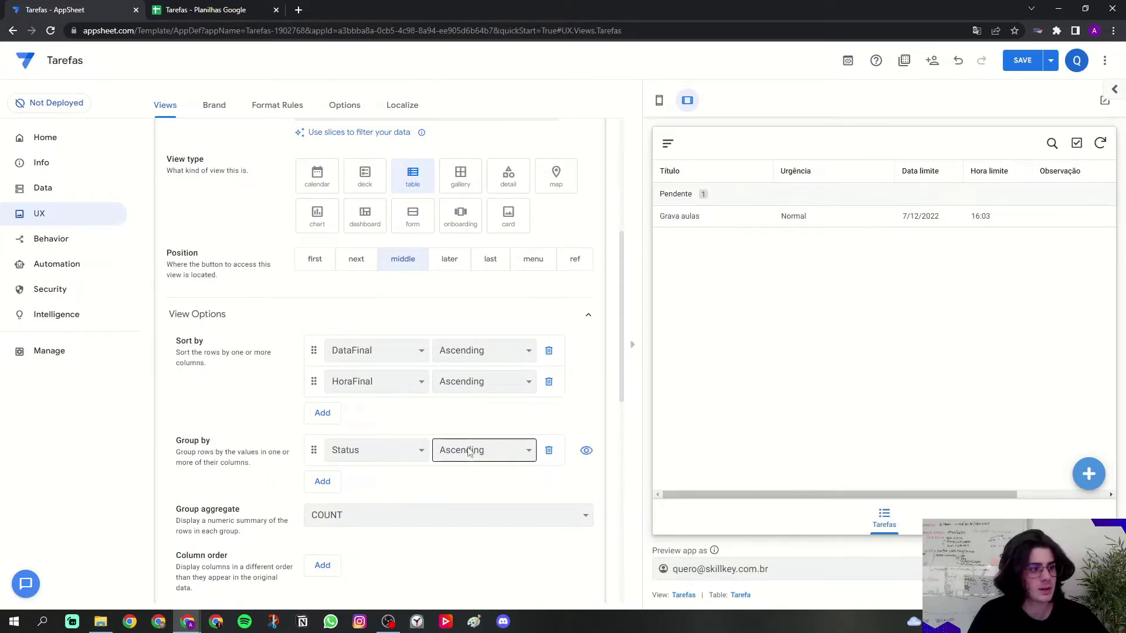
- Add a task titled Criar Thumbnail with status Realizado in the app preview, save it and return to the task list
{"action": "left_click", "coordinate": [1096, 482]}
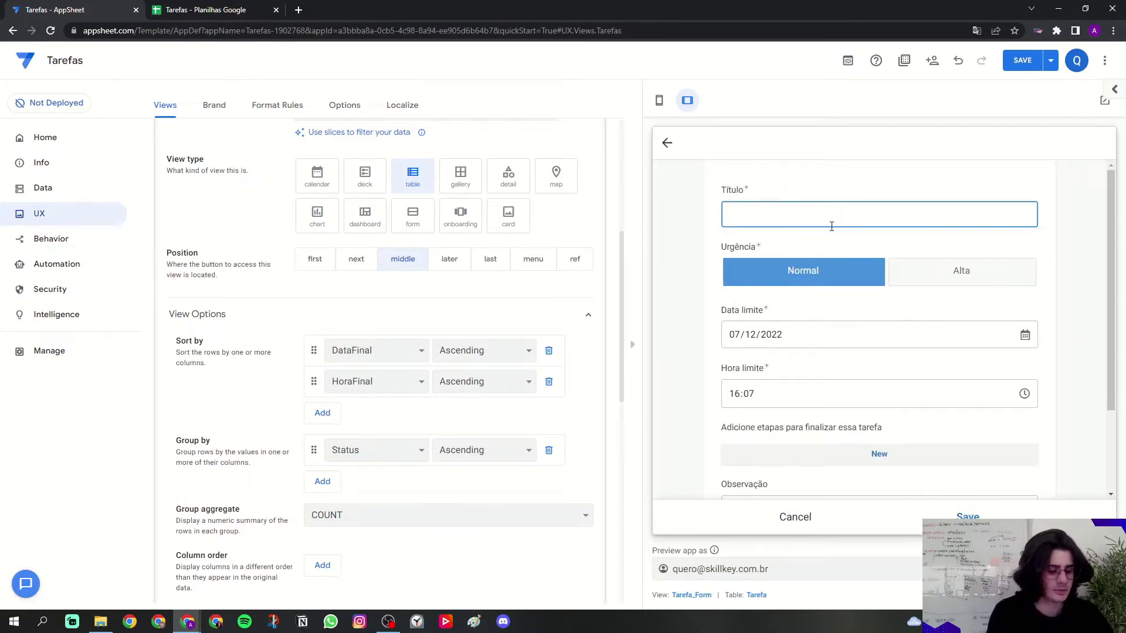
{"action": "key", "text": "Caps_Lock"}
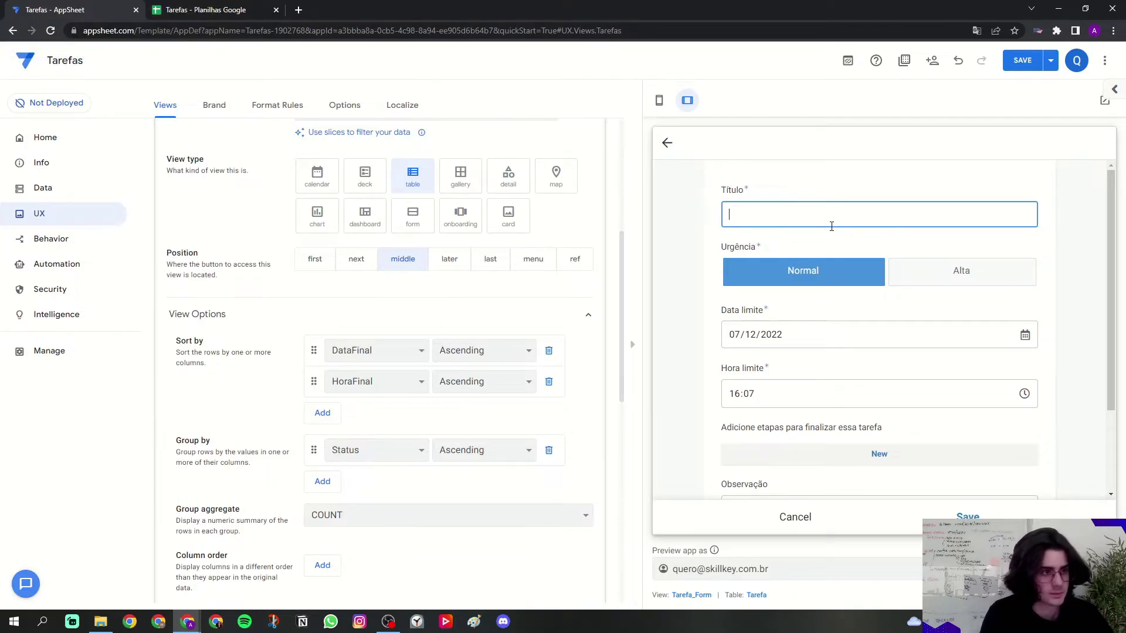
{"action": "type", "text": "C"}
{"action": "key", "text": "Caps_Lock"}
{"action": "type", "text": "riar"}
{"action": "key", "text": "Caps_Lock"}
{"action": "type", "text": "T"}
{"action": "key", "text": "Caps_Lock"}
{"action": "type", "text": "humbnail"}
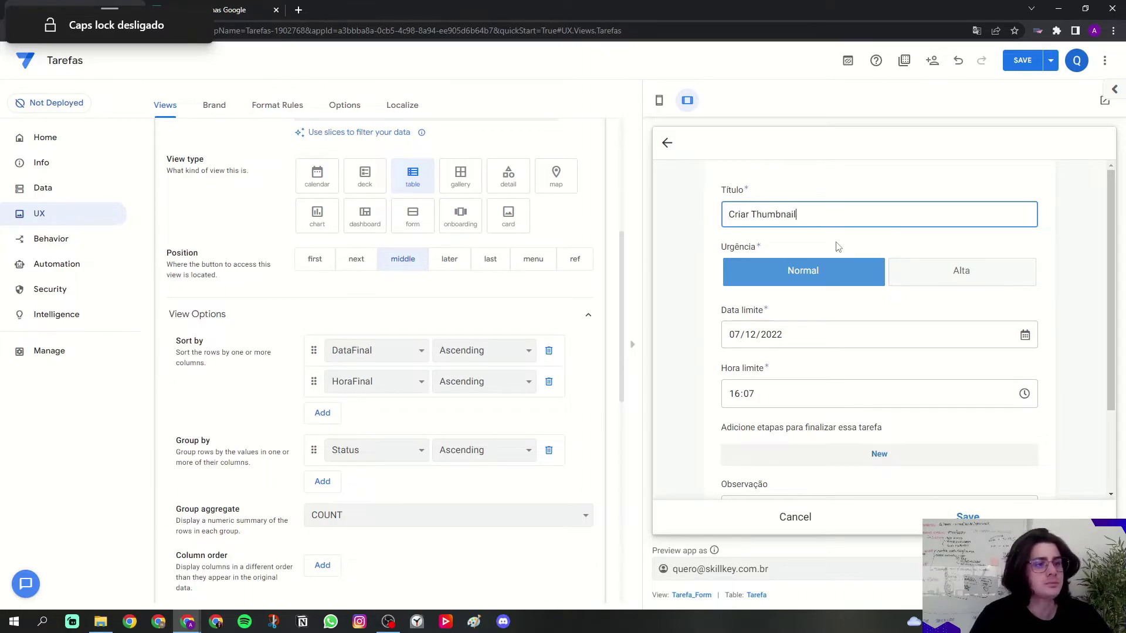
{"action": "scroll", "coordinate": [838, 246], "scroll_direction": "down", "scroll_amount": 3}
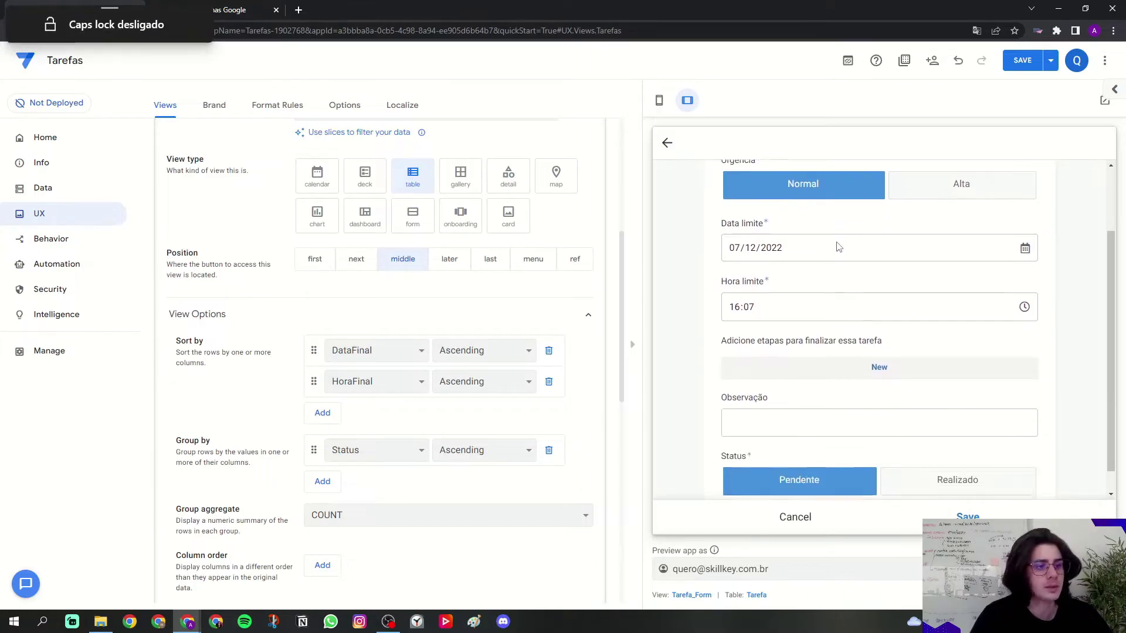
{"action": "left_click", "coordinate": [931, 464]}
{"action": "left_click", "coordinate": [967, 516]}
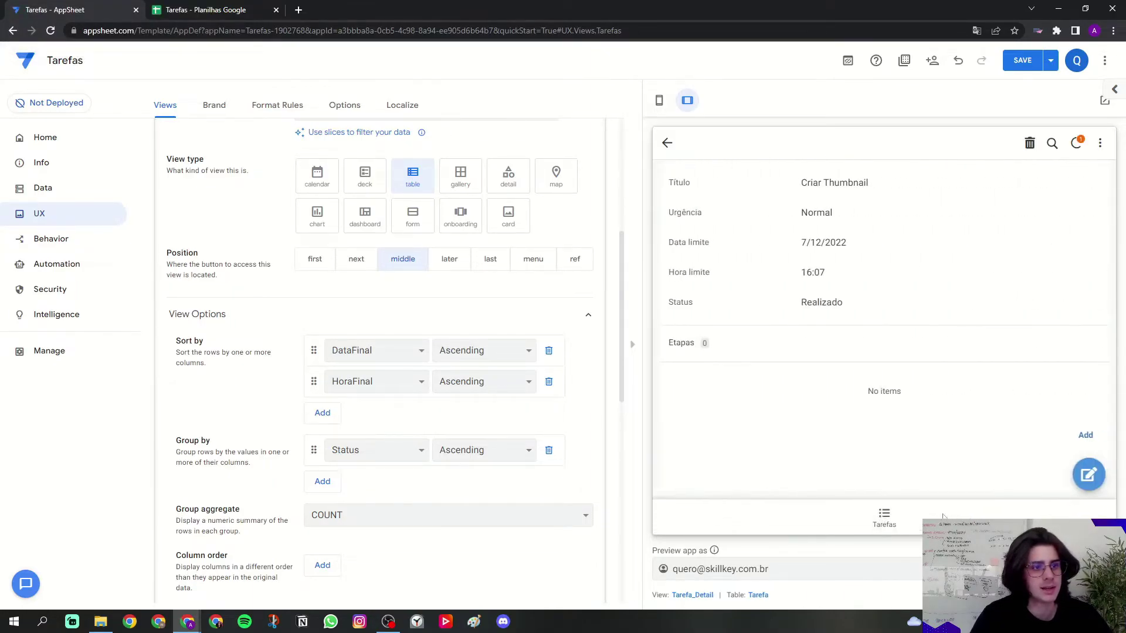
{"action": "left_click", "coordinate": [884, 516]}
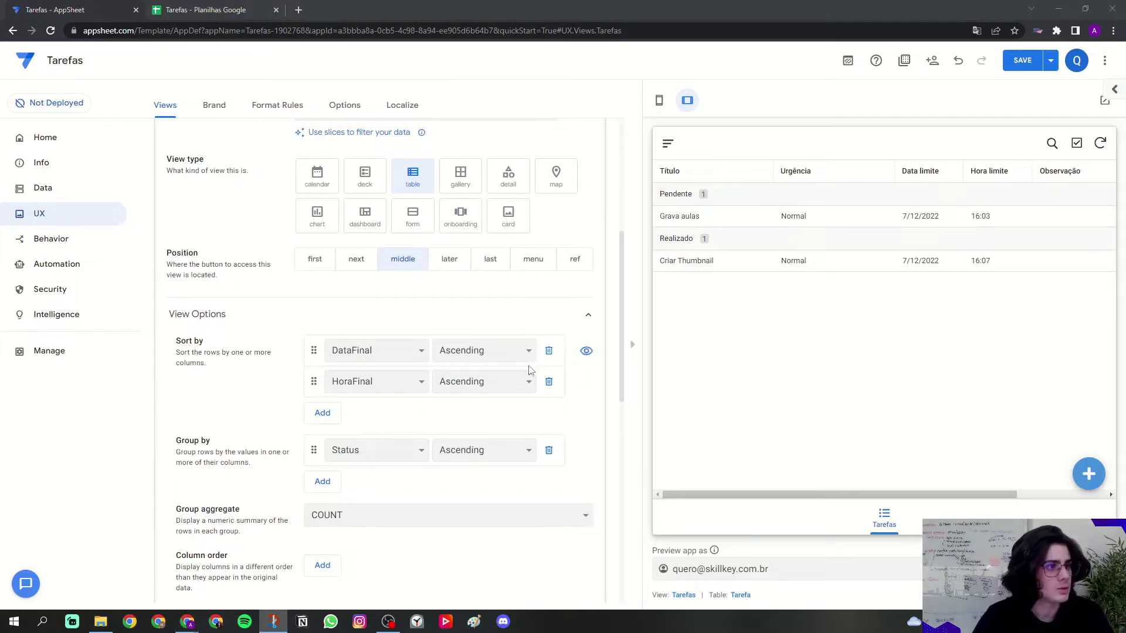
- Snip the task list preview, sketch grouping brackets and a handwritten label on it in red, and close the capture
{"action": "key", "text": "super+shift+s"}
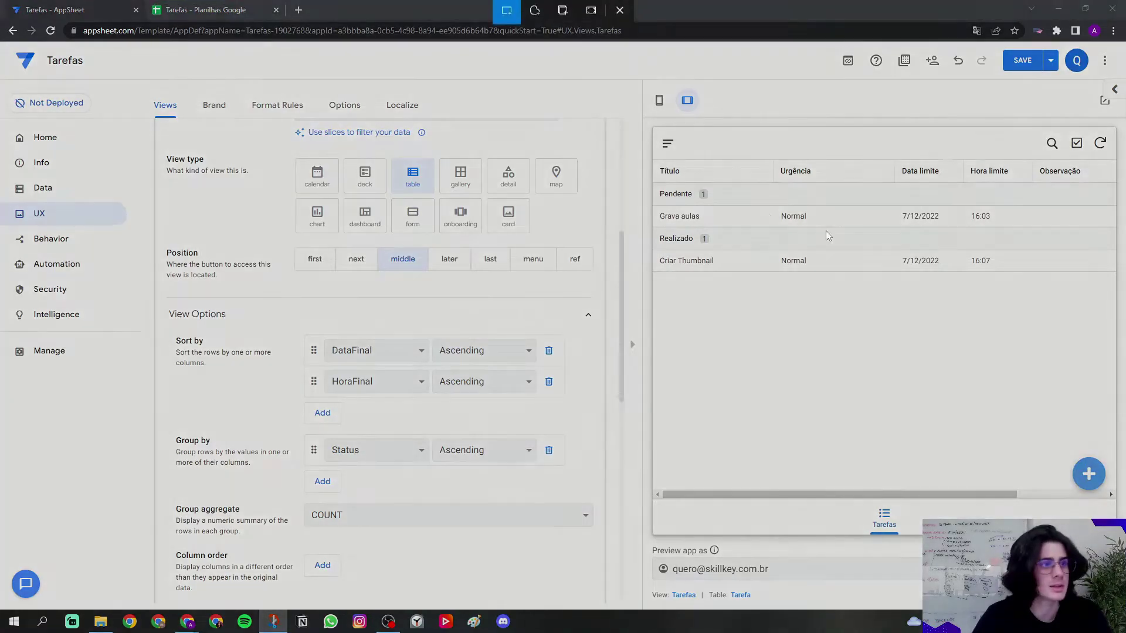
{"action": "left_click_drag", "start_coordinate": [645, 139], "coordinate": [1100, 466]}
{"action": "mouse_move", "coordinate": [344, 262]}
{"action": "left_mouse_down"}
{"action": "mouse_move", "coordinate": [403, 262]}
{"action": "mouse_move", "coordinate": [342, 295]}
{"action": "mouse_move", "coordinate": [341, 384]}
{"action": "mouse_move", "coordinate": [391, 385]}
{"action": "left_mouse_up"}
{"action": "mouse_move", "coordinate": [358, 444]}
{"action": "left_mouse_down"}
{"action": "mouse_move", "coordinate": [371, 406]}
{"action": "mouse_move", "coordinate": [384, 447]}
{"action": "mouse_move", "coordinate": [438, 449]}
{"action": "mouse_move", "coordinate": [352, 538]}
{"action": "left_mouse_up"}
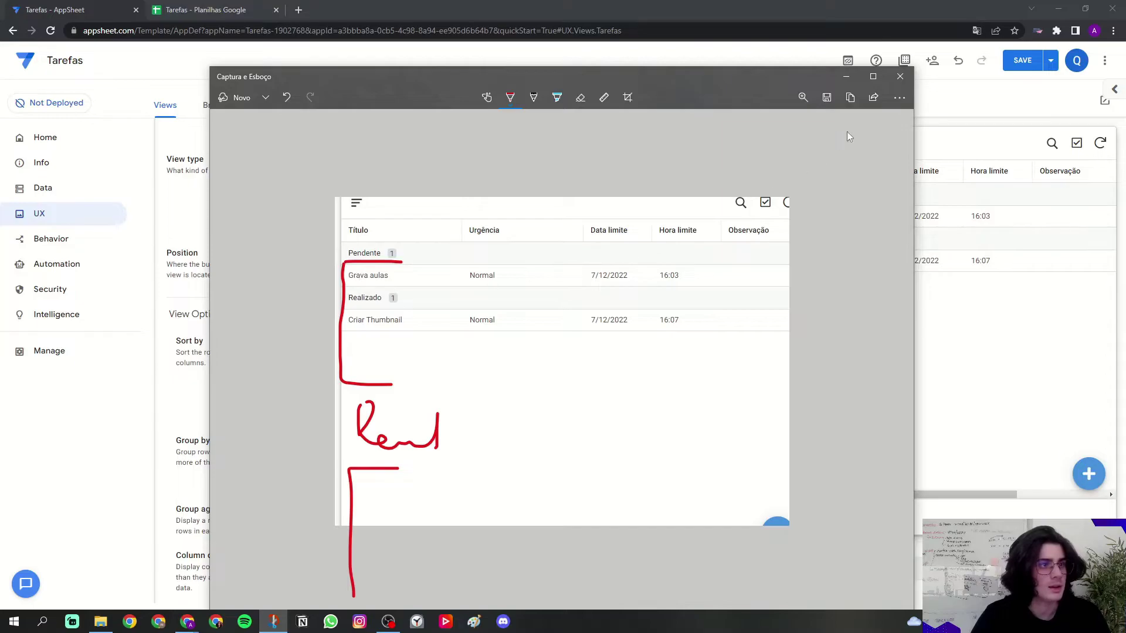
{"action": "left_click", "coordinate": [900, 76]}
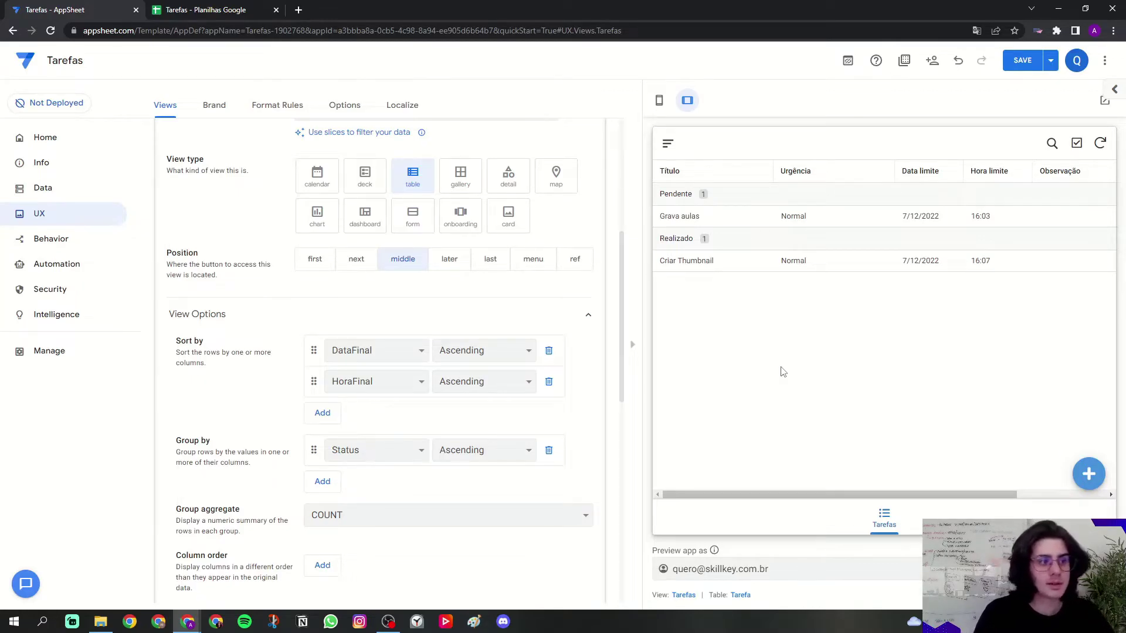
- Define the Tarefas view's column order as Titulo, Urgencia, DataFinal, HoraFinal and Status, removing the surplus leading columns
{"action": "scroll", "coordinate": [502, 351], "scroll_direction": "down", "scroll_amount": 5}
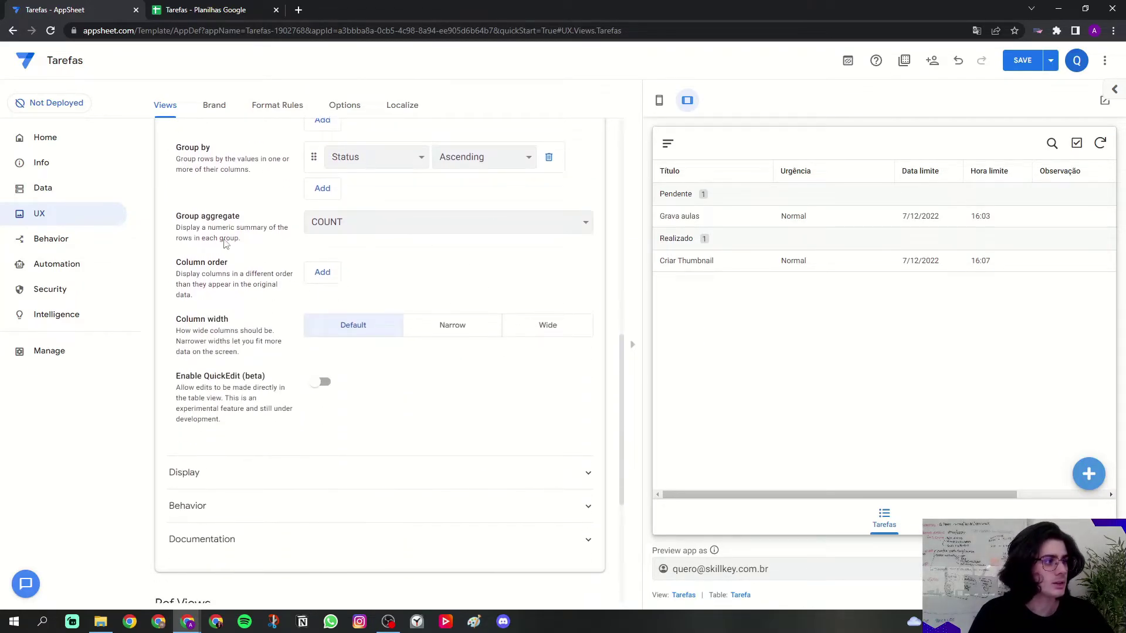
{"action": "left_click_drag", "start_coordinate": [182, 218], "coordinate": [236, 221]}
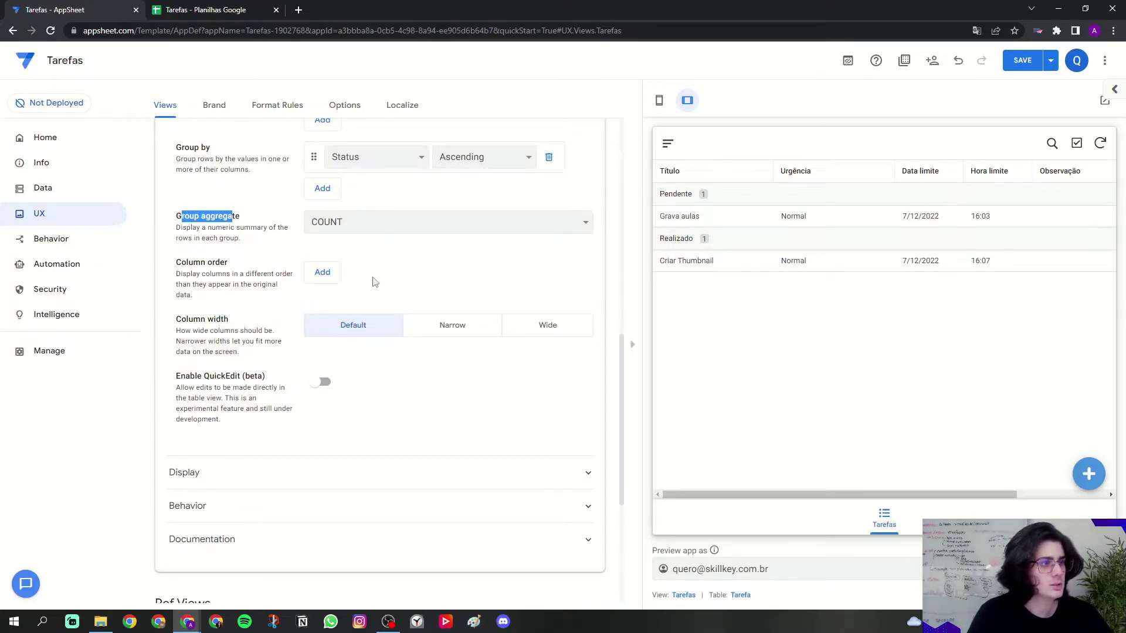
{"action": "left_click", "coordinate": [322, 272]}
{"action": "left_click", "coordinate": [323, 308]}
{"action": "left_click", "coordinate": [322, 340]}
{"action": "left_click", "coordinate": [323, 365]}
{"action": "left_click", "coordinate": [322, 396]}
{"action": "left_click", "coordinate": [323, 427]}
{"action": "left_click", "coordinate": [549, 273]}
{"action": "left_click", "coordinate": [549, 274]}
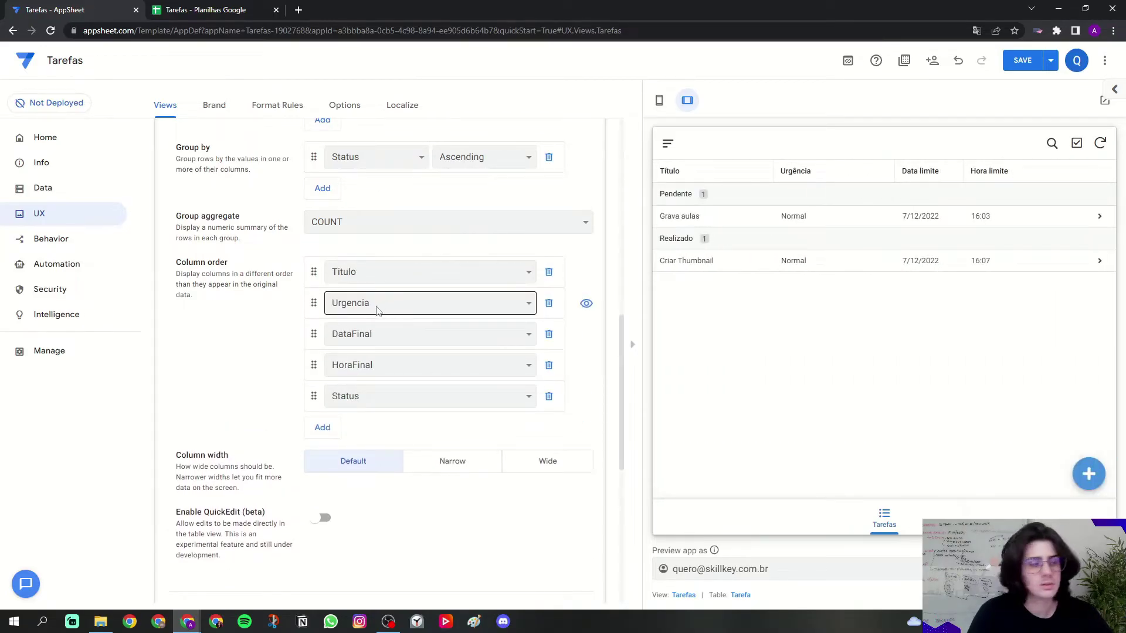
- Move DataFinal and HoraFinal ahead of Urgencia in the column order and set the column width to Narrow
{"action": "left_click_drag", "start_coordinate": [314, 334], "coordinate": [313, 304]}
{"action": "left_click_drag", "start_coordinate": [308, 368], "coordinate": [312, 333]}
{"action": "left_click", "coordinate": [245, 359]}
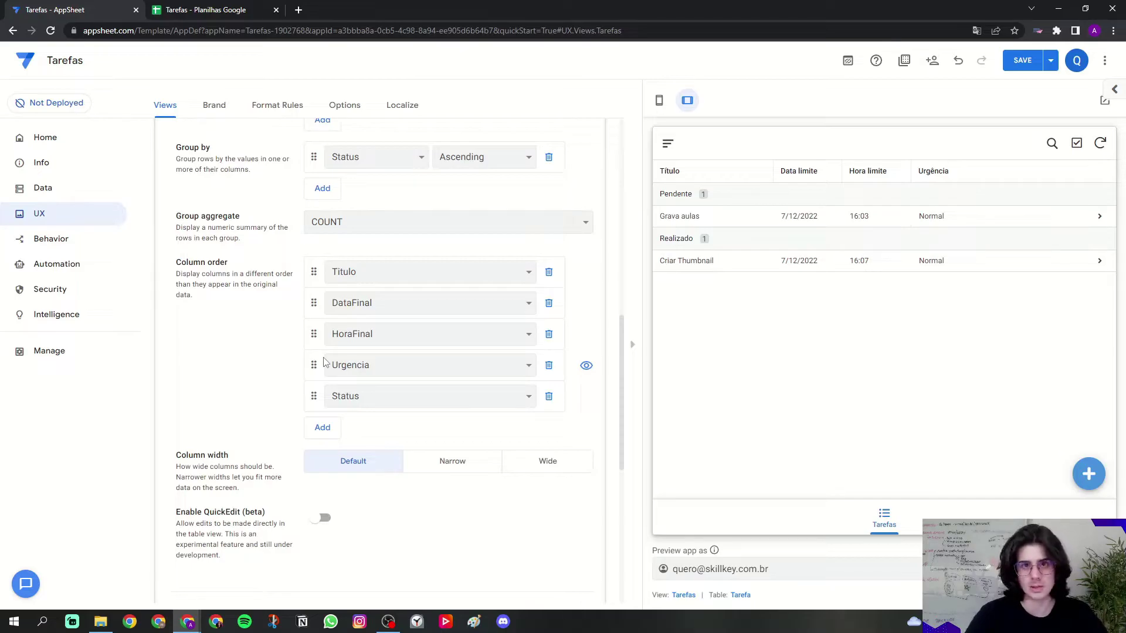
{"action": "left_click", "coordinate": [456, 468]}
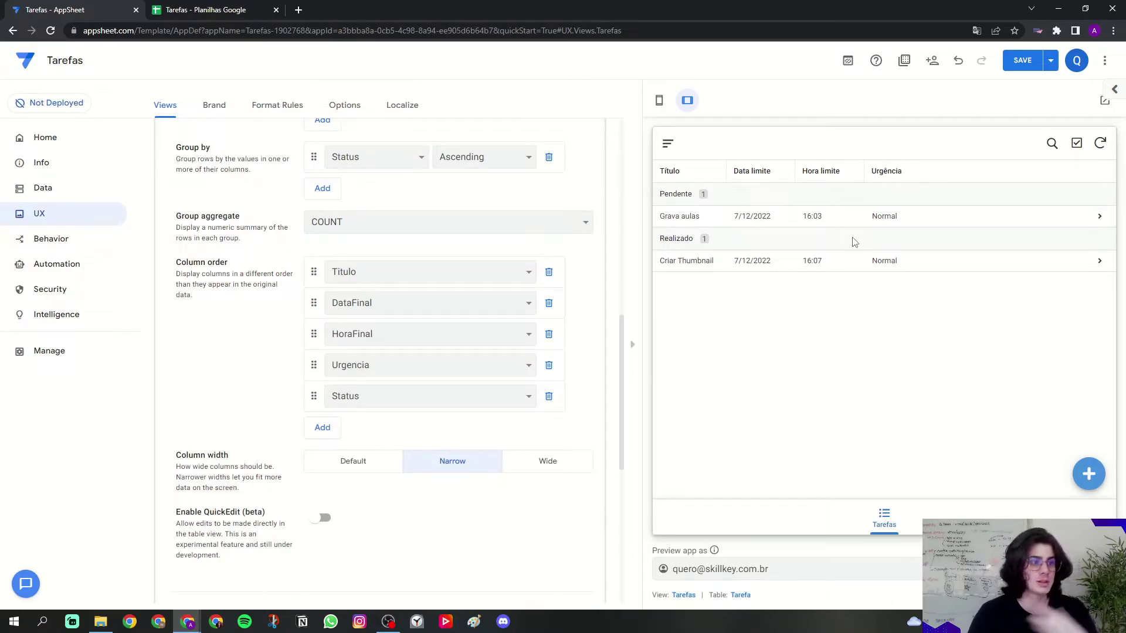
- Search the icons for "task", assign the solid task bars icon to the Tarefas view and collapse its settings
{"action": "scroll", "coordinate": [460, 447], "scroll_direction": "down", "scroll_amount": 4}
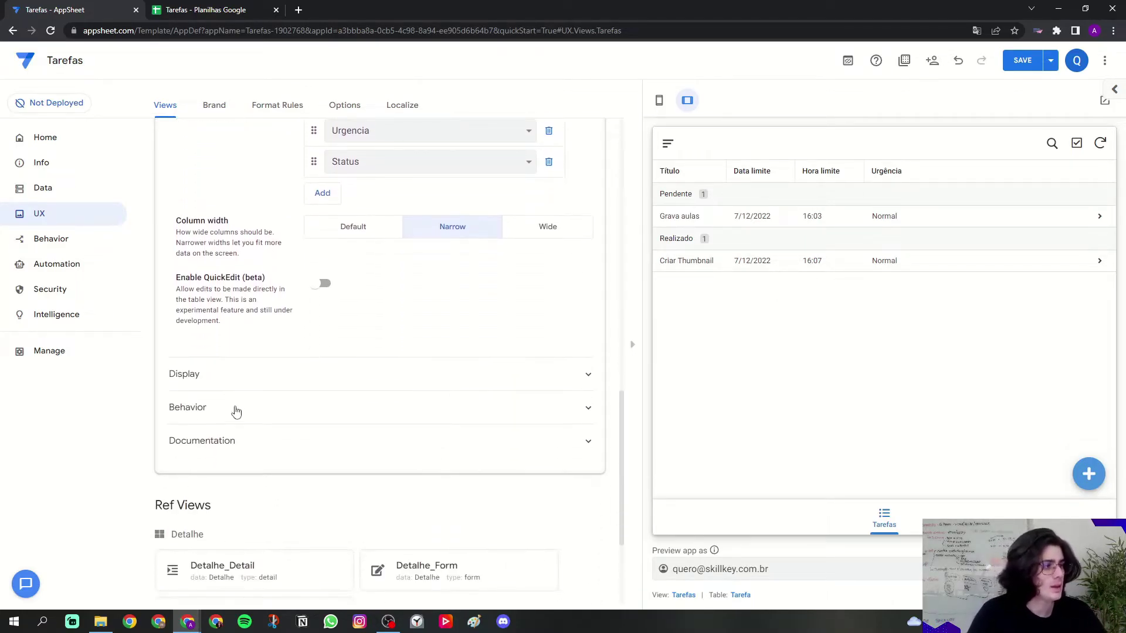
{"action": "left_click", "coordinate": [191, 378]}
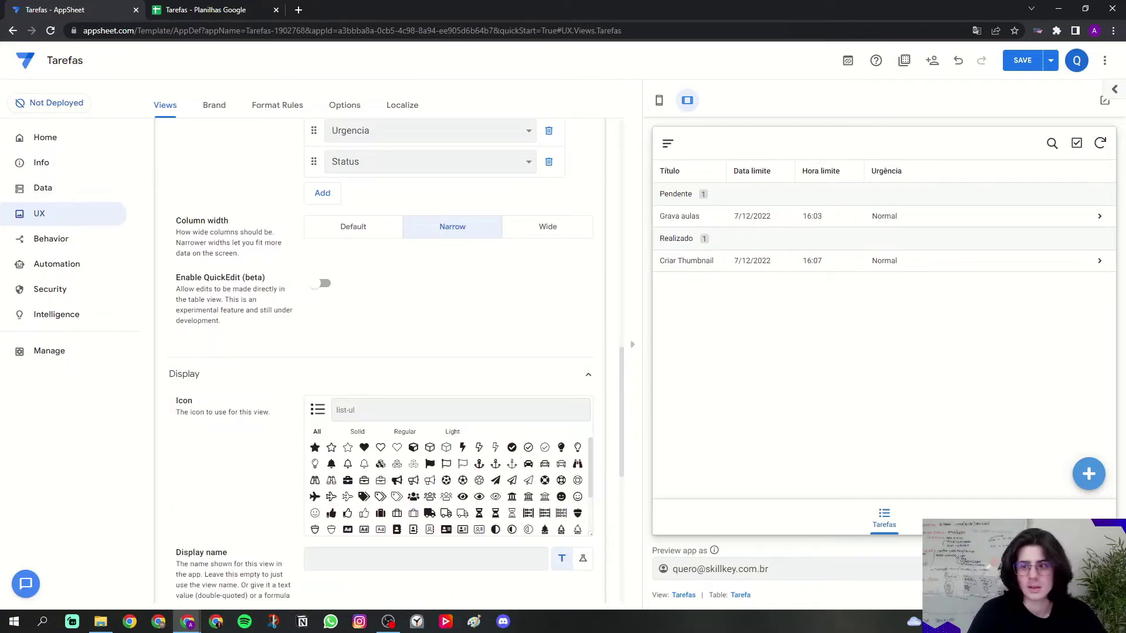
{"action": "left_click", "coordinate": [451, 408]}
{"action": "type", "text": "task"}
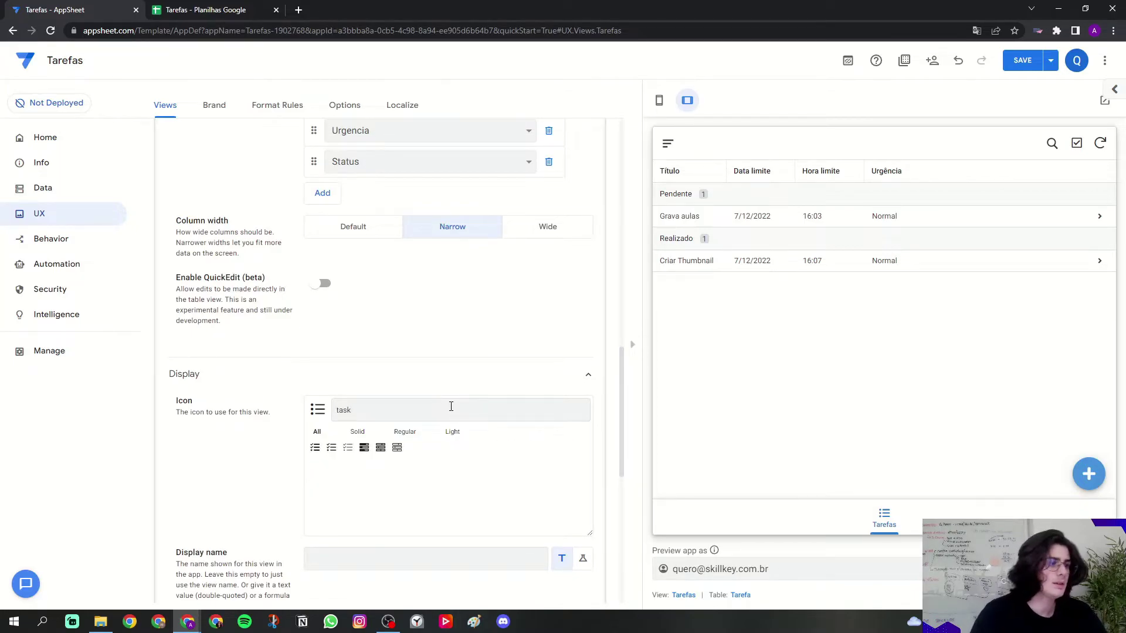
{"action": "left_click", "coordinate": [361, 449]}
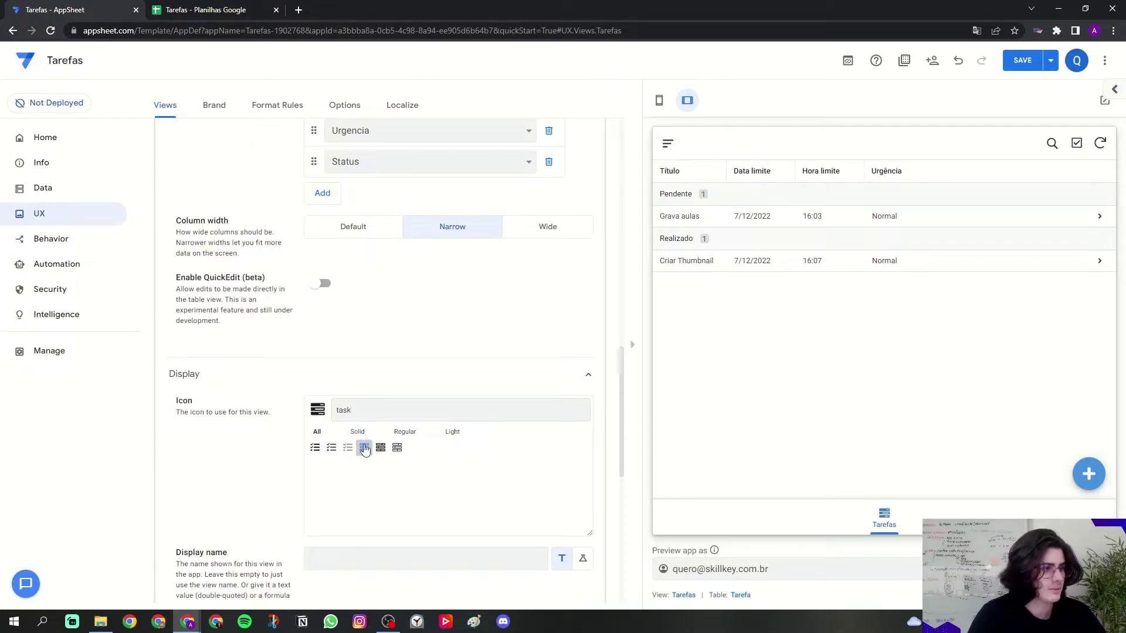
{"action": "scroll", "coordinate": [230, 394], "scroll_direction": "up", "scroll_amount": 15}
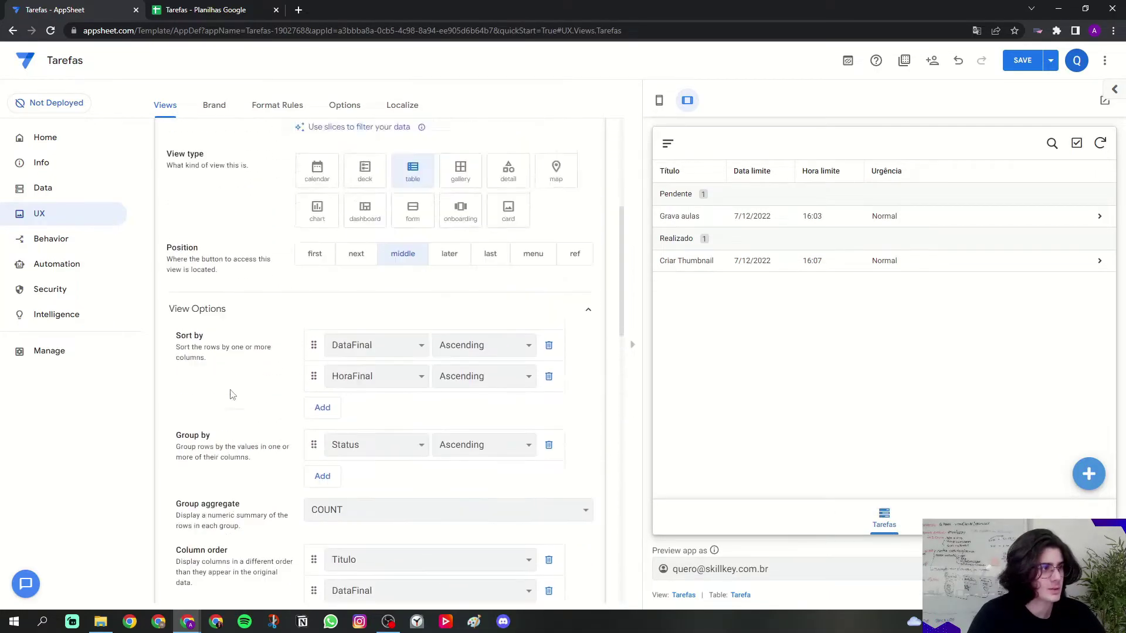
{"action": "left_click", "coordinate": [238, 359]}
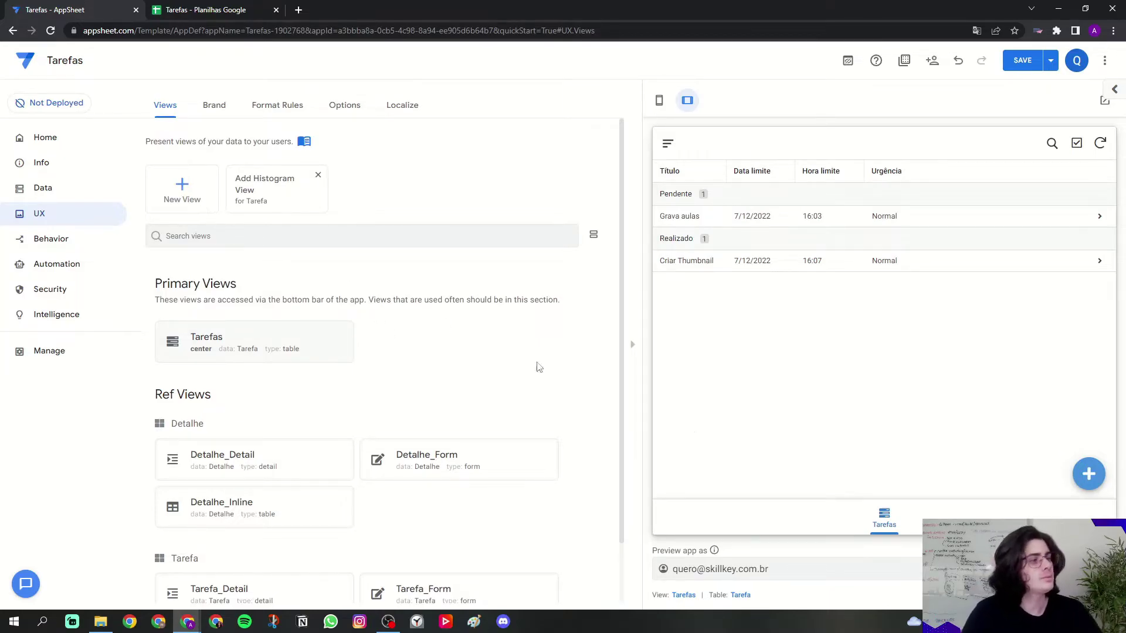
- Create a view named Nova tarefa for the Tarefa data and set its view type to form
{"action": "left_click", "coordinate": [182, 191]}
{"action": "triple_click", "coordinate": [350, 182]}
{"action": "type", "text": "New View"}
{"action": "key", "text": "Caps_Lock"}
{"action": "type", "text": "ova tra"}
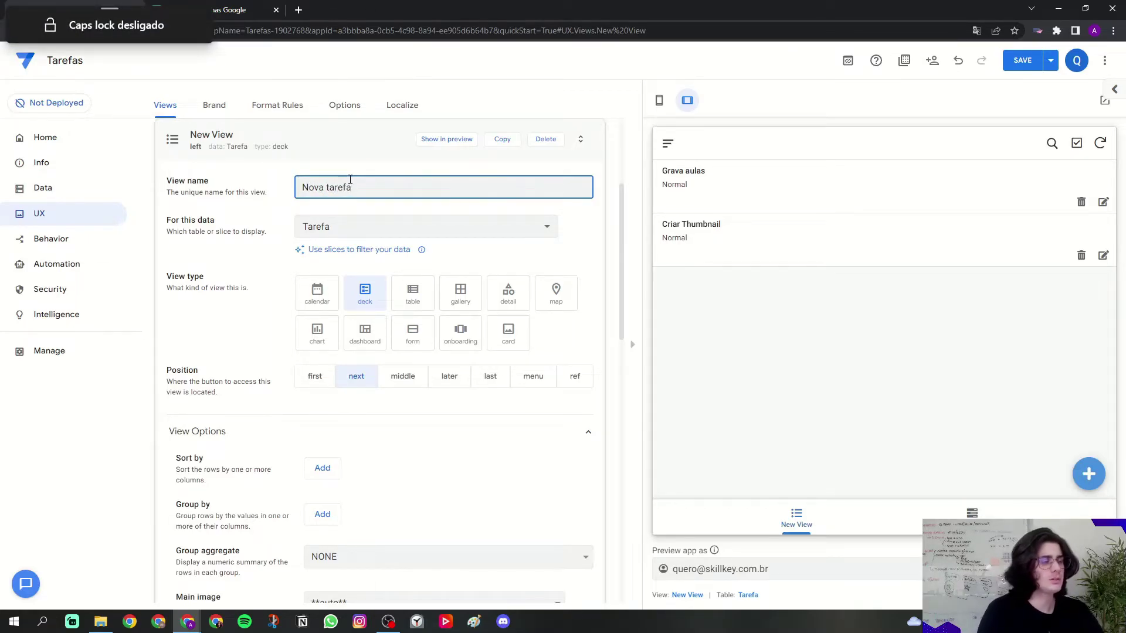
{"action": "type", "text": "efa"}
{"action": "left_click", "coordinate": [279, 206]}
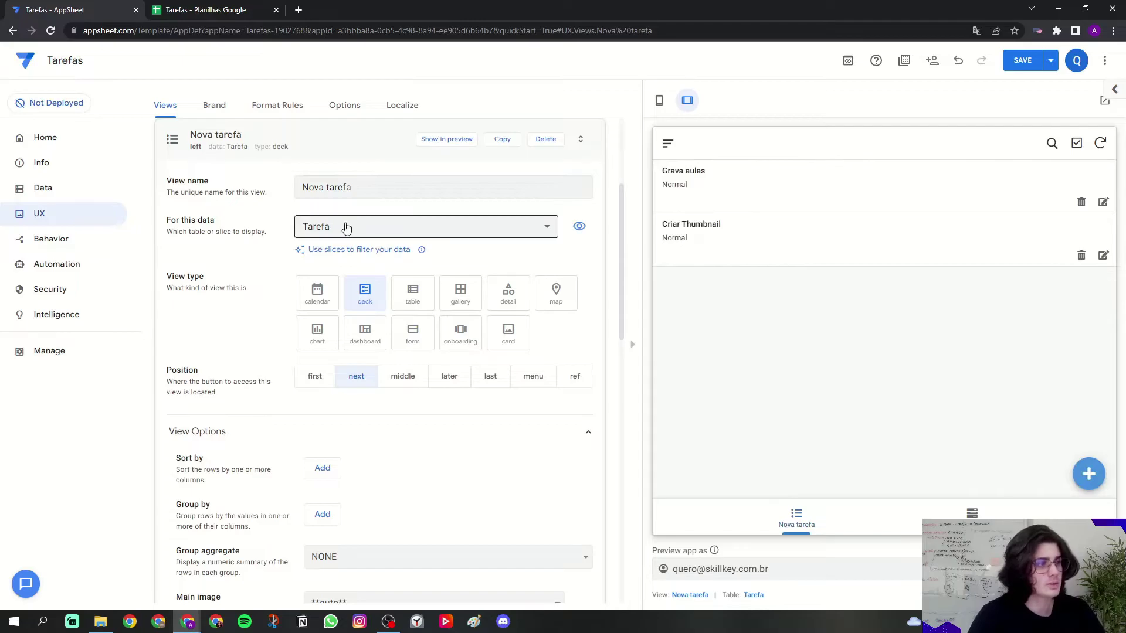
{"action": "left_click", "coordinate": [414, 344]}
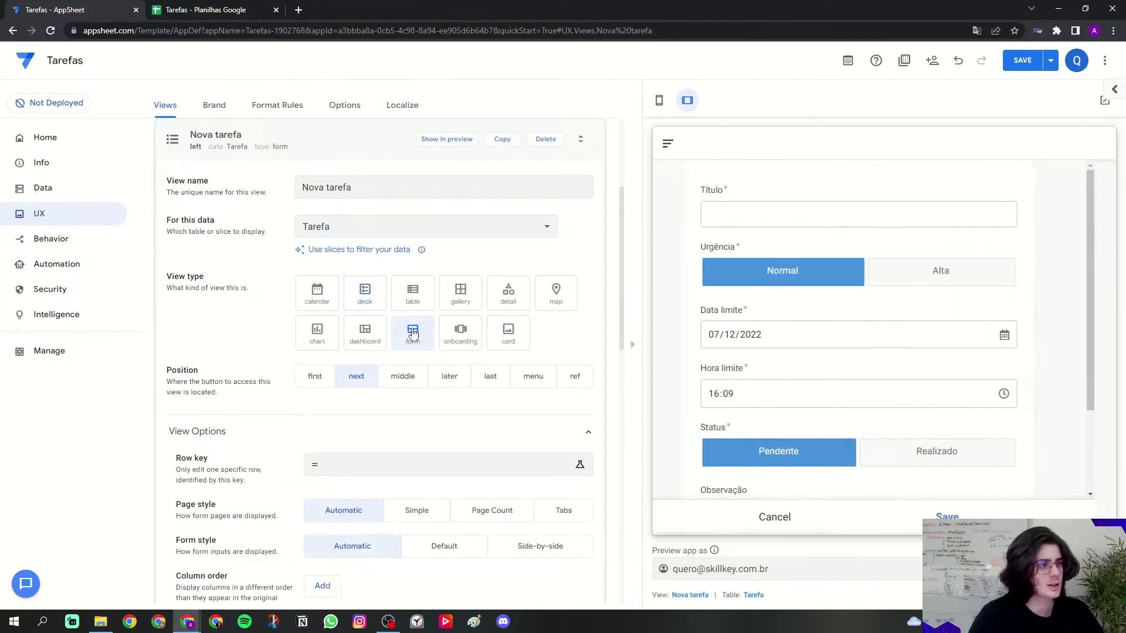
- Check the preview's navigation between the Tarefas list and the Nova tarefa form, cancelling the form without saving
{"action": "left_click", "coordinate": [832, 522]}
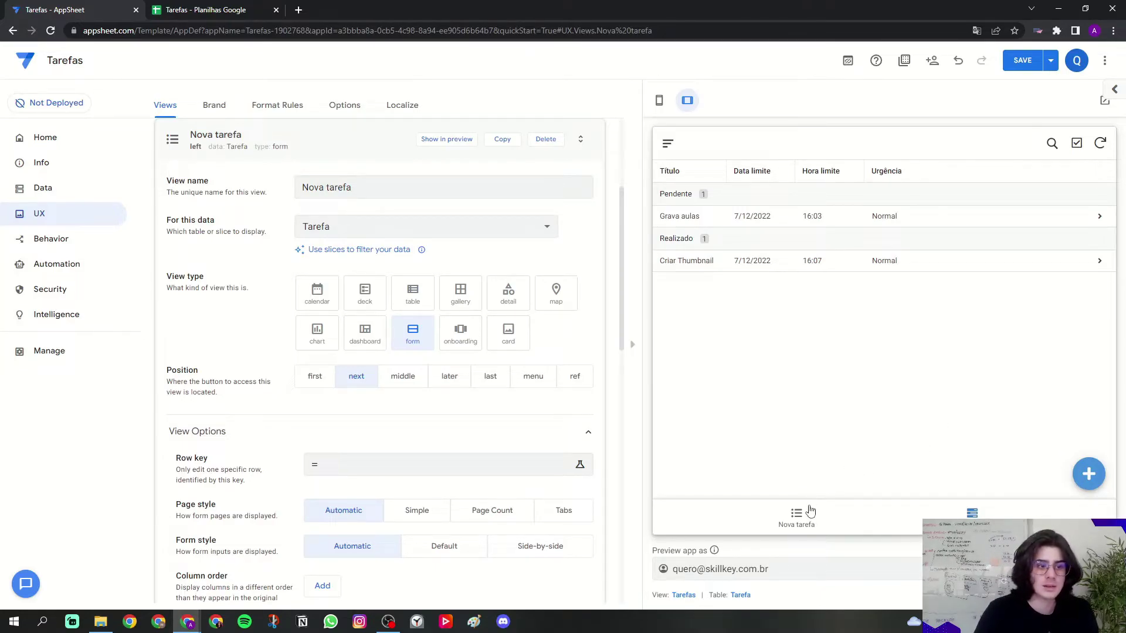
{"action": "left_click", "coordinate": [786, 529]}
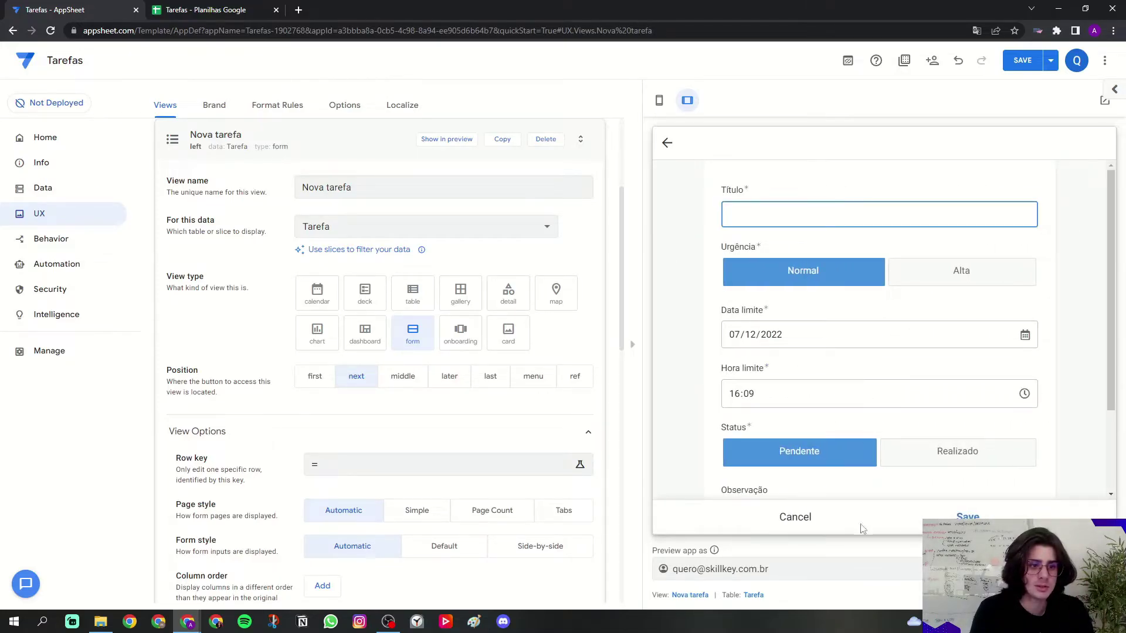
{"action": "right_click", "coordinate": [773, 517]}
{"action": "left_click", "coordinate": [795, 519]}
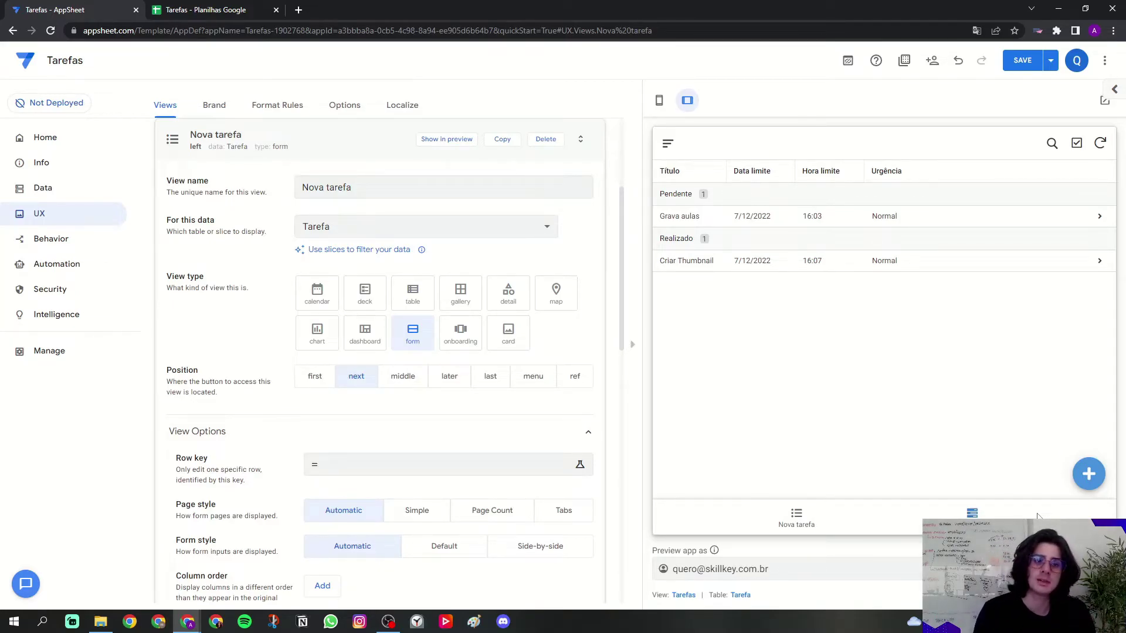
{"action": "left_click", "coordinate": [1085, 472]}
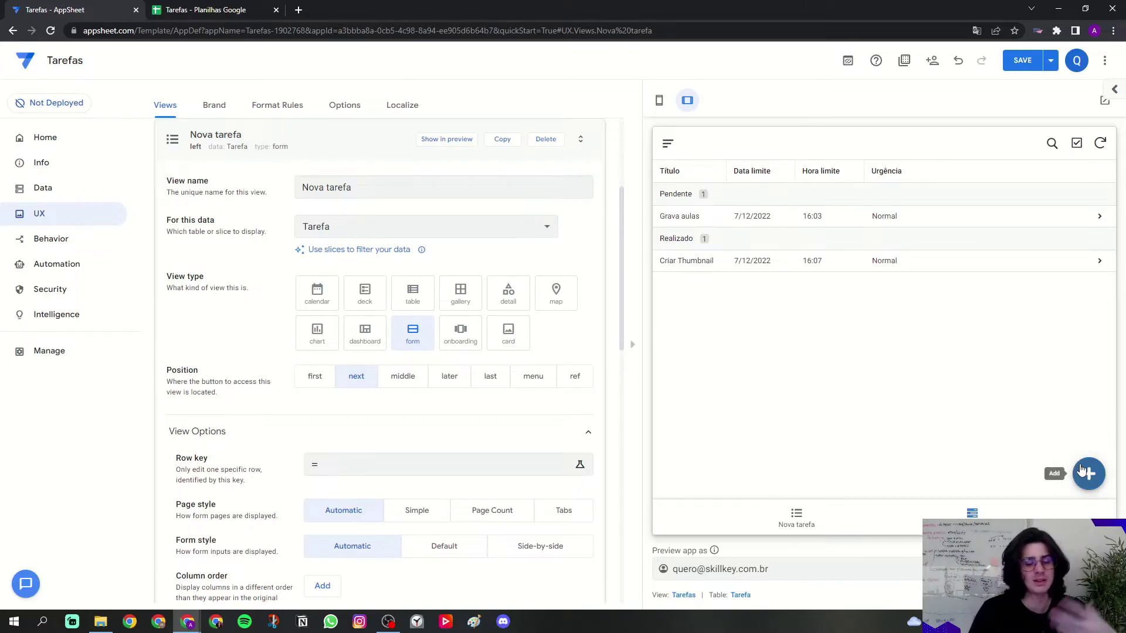
{"action": "left_click", "coordinate": [1086, 472]}
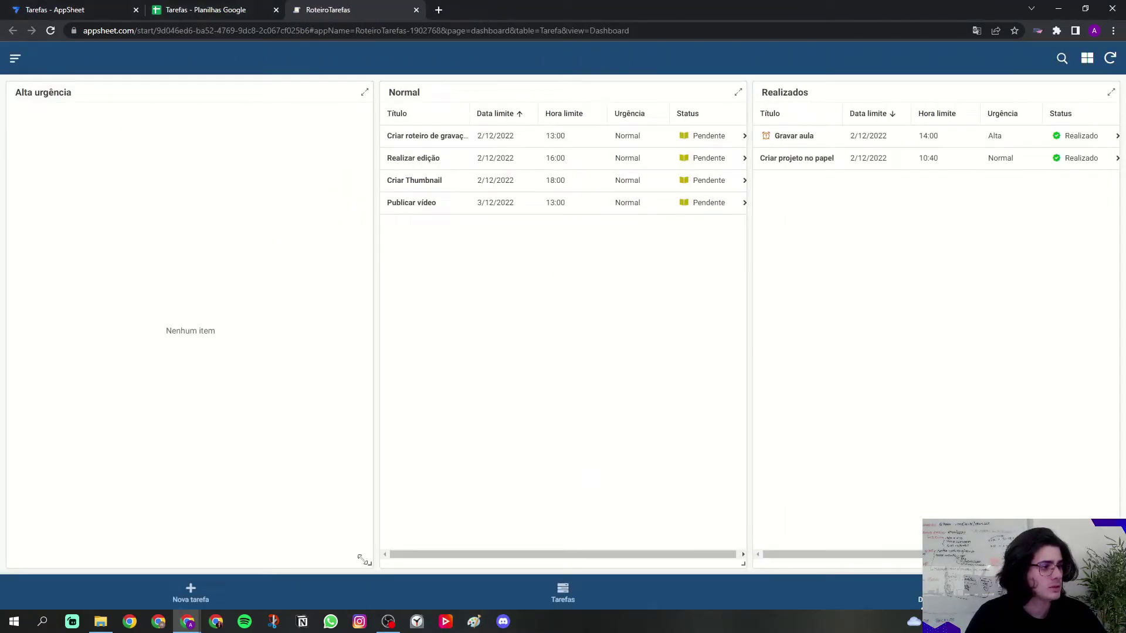
- Review the RoteiroTarefas reference app's Dashboard and Tarefas views, close it and return to the Tarefas app editor
{"action": "mouse_move", "coordinate": [148, 96]}
{"action": "left_mouse_down"}
{"action": "mouse_move", "coordinate": [395, 199]}
{"action": "mouse_move", "coordinate": [415, 123]}
{"action": "mouse_move", "coordinate": [214, 78]}
{"action": "mouse_move", "coordinate": [138, 116]}
{"action": "left_mouse_up"}
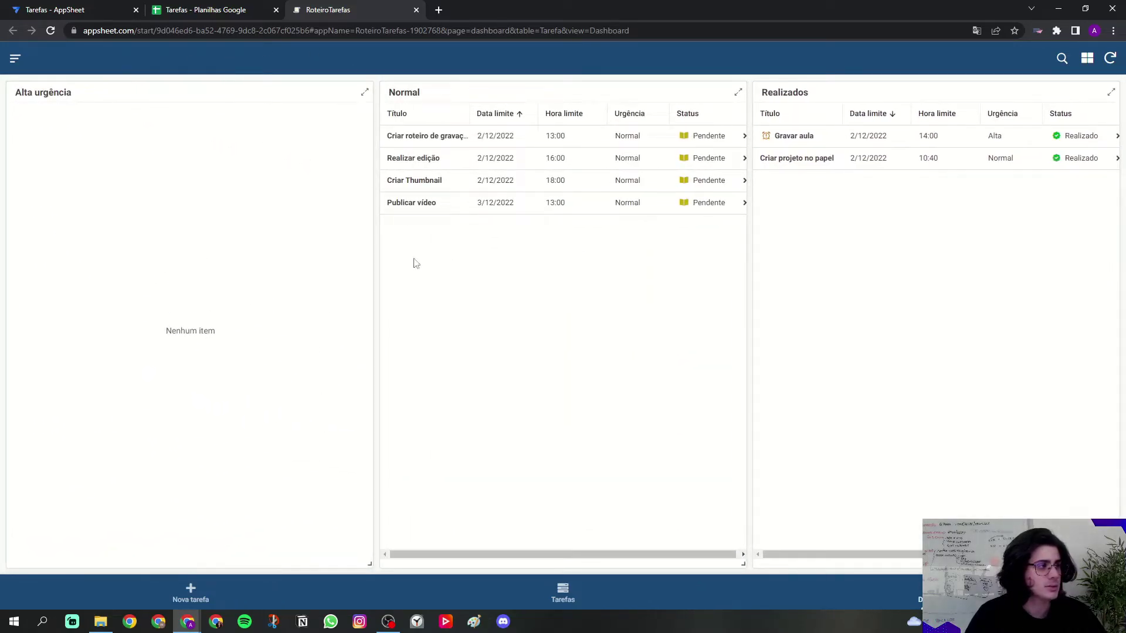
{"action": "left_click", "coordinate": [557, 604]}
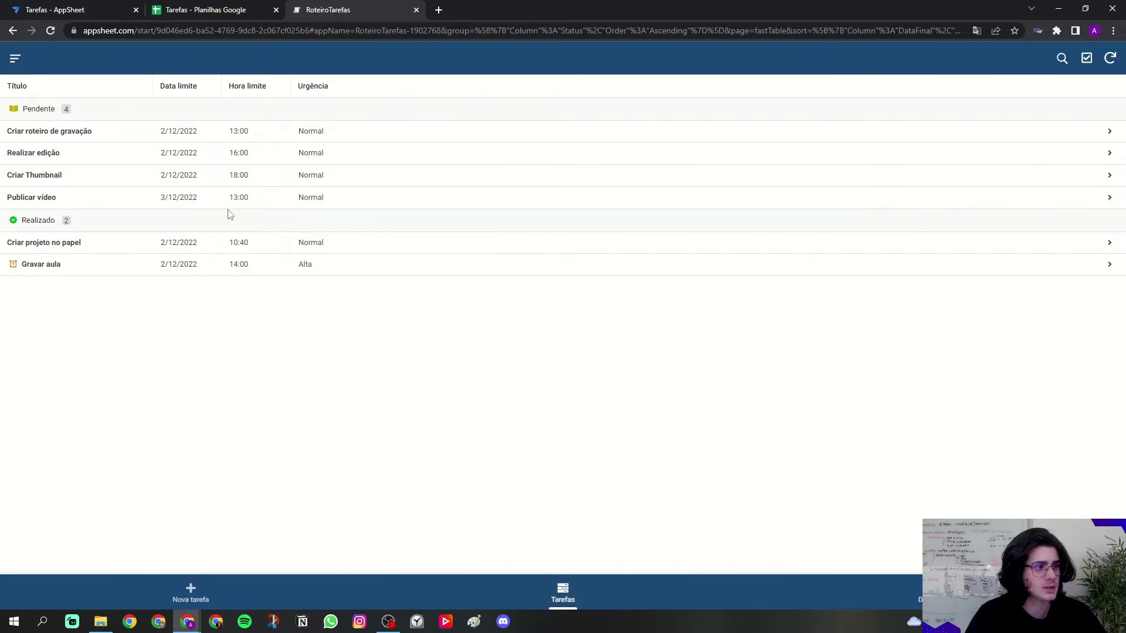
{"action": "left_click", "coordinate": [909, 598]}
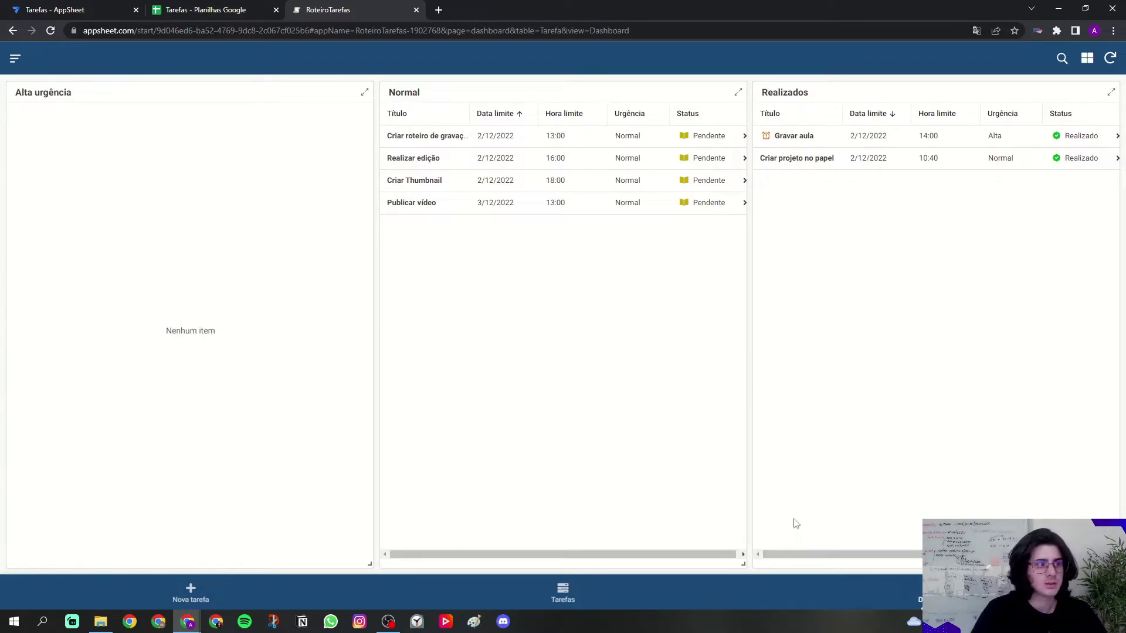
{"action": "left_click", "coordinate": [563, 593]}
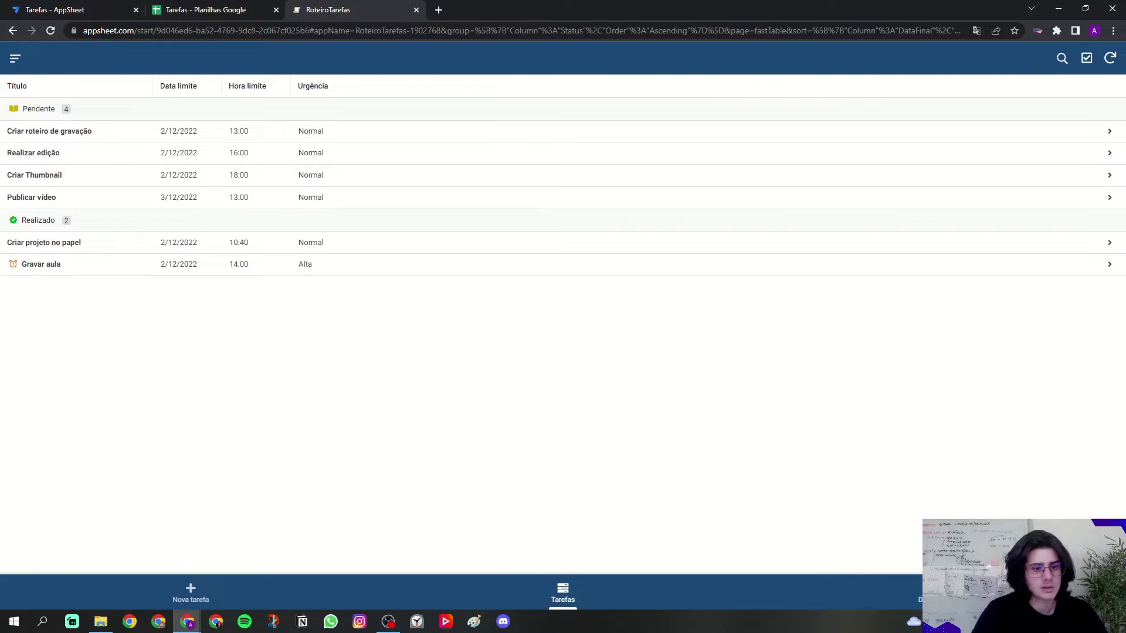
{"action": "left_click", "coordinate": [938, 593]}
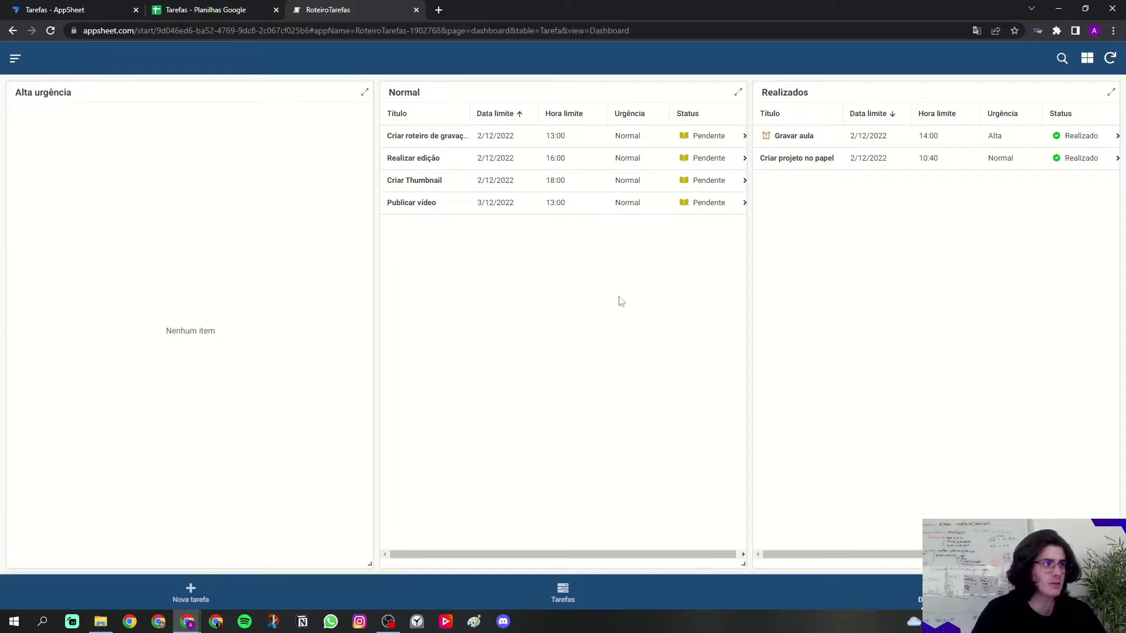
{"action": "left_click", "coordinate": [416, 10]}
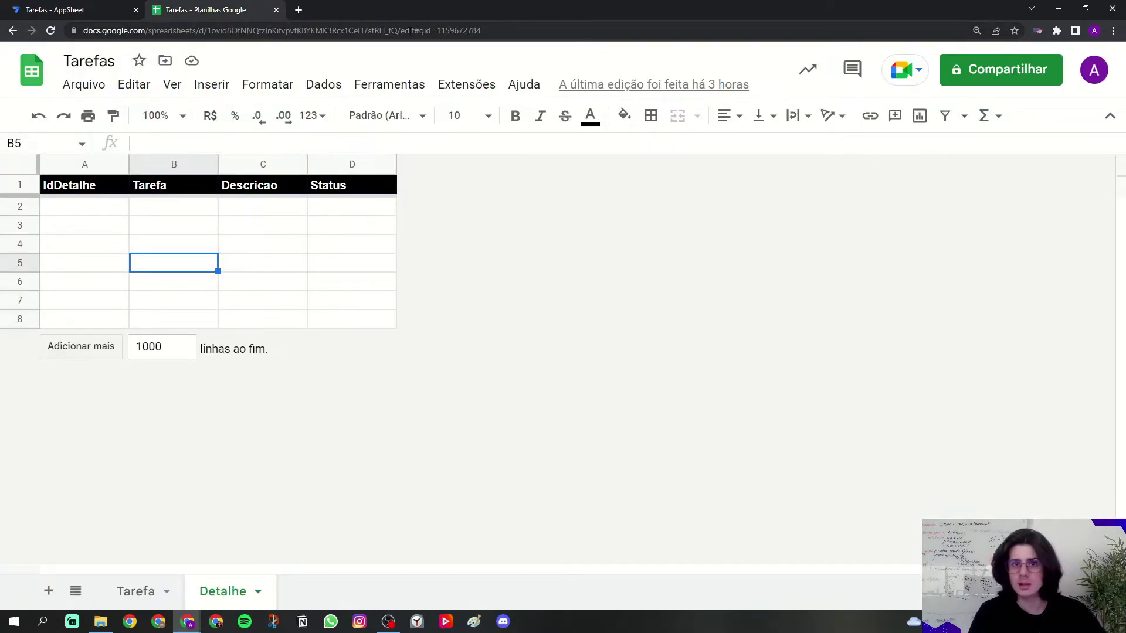
{"action": "left_click", "coordinate": [67, 10]}
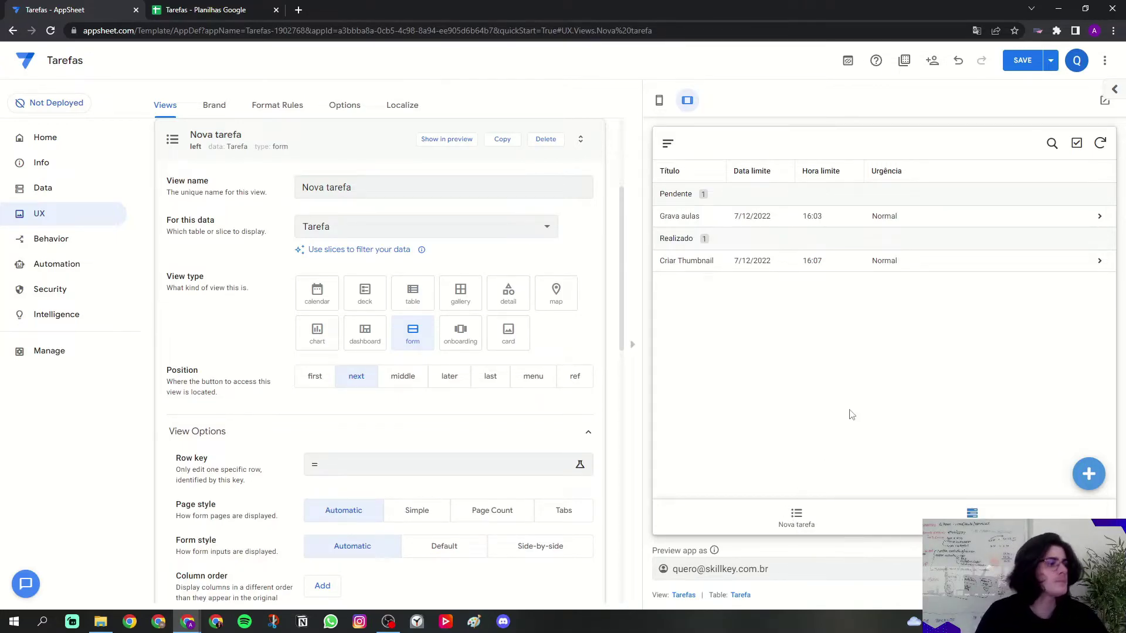
- List Titulo, Urgencia, DataFinal, HoraFinal, Status, Observacao and Related Detalhes in the Nova tarefa column order, removing the all-other-columns and _RowNumber entries
{"action": "scroll", "coordinate": [258, 295], "scroll_direction": "down", "scroll_amount": 2}
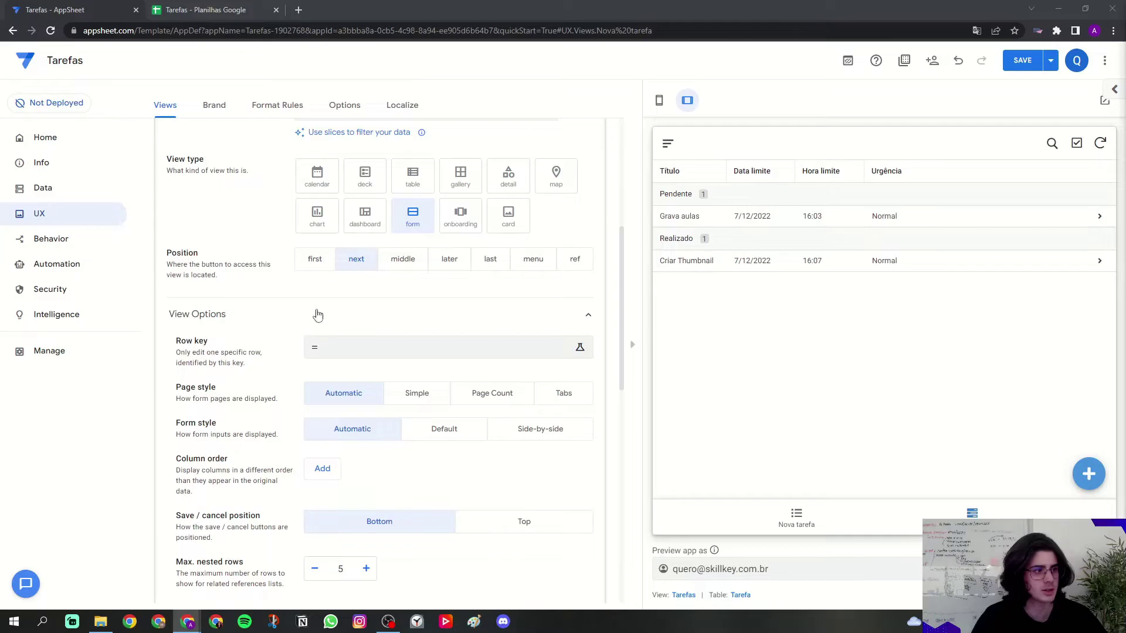
{"action": "scroll", "coordinate": [271, 346], "scroll_direction": "down", "scroll_amount": 2}
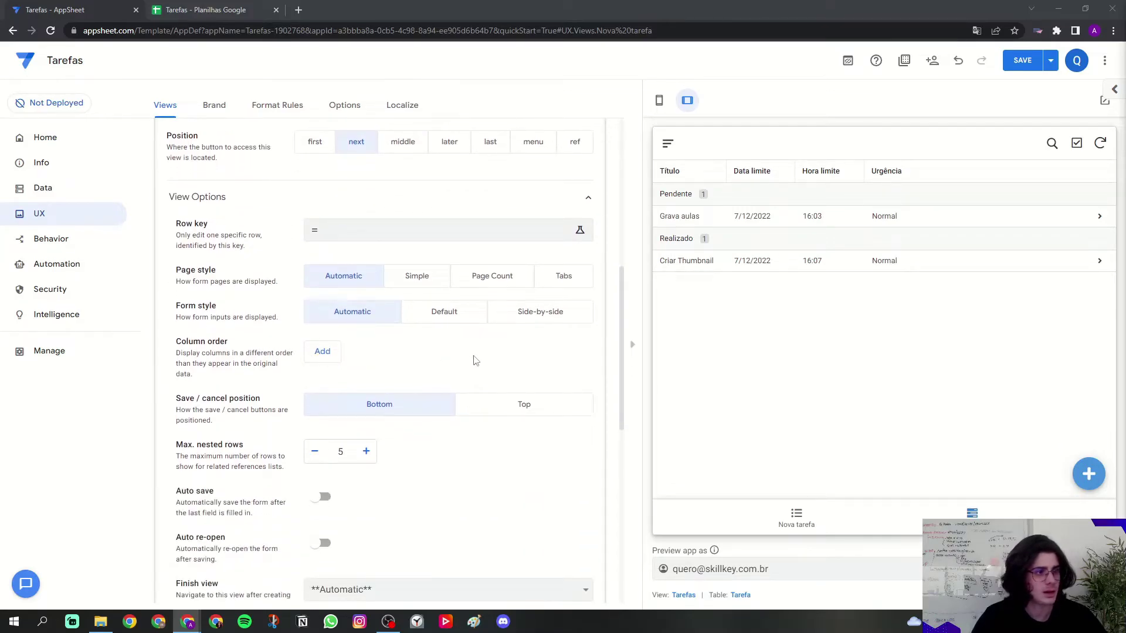
{"action": "left_click", "coordinate": [322, 353]}
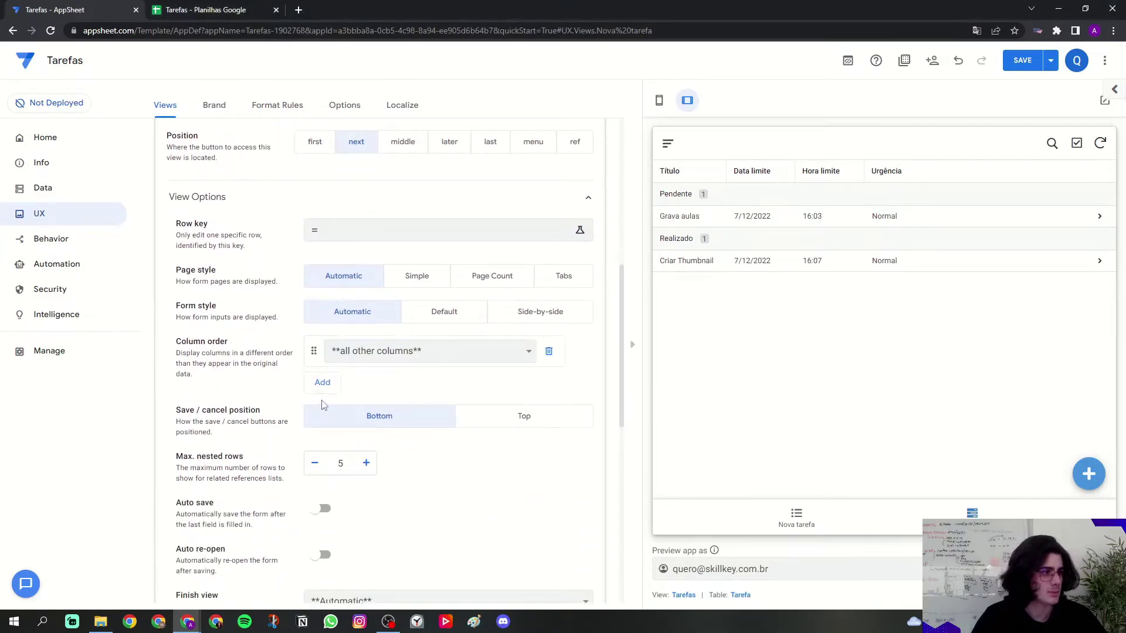
{"action": "left_click", "coordinate": [321, 384]}
{"action": "left_click", "coordinate": [321, 415]}
{"action": "left_click", "coordinate": [321, 446]}
{"action": "left_click", "coordinate": [321, 477]}
{"action": "left_click", "coordinate": [320, 508]}
{"action": "left_click", "coordinate": [320, 540]}
{"action": "left_click", "coordinate": [320, 567]}
{"action": "scroll", "coordinate": [320, 568], "scroll_direction": "down", "scroll_amount": 1}
{"action": "left_click", "coordinate": [320, 541]}
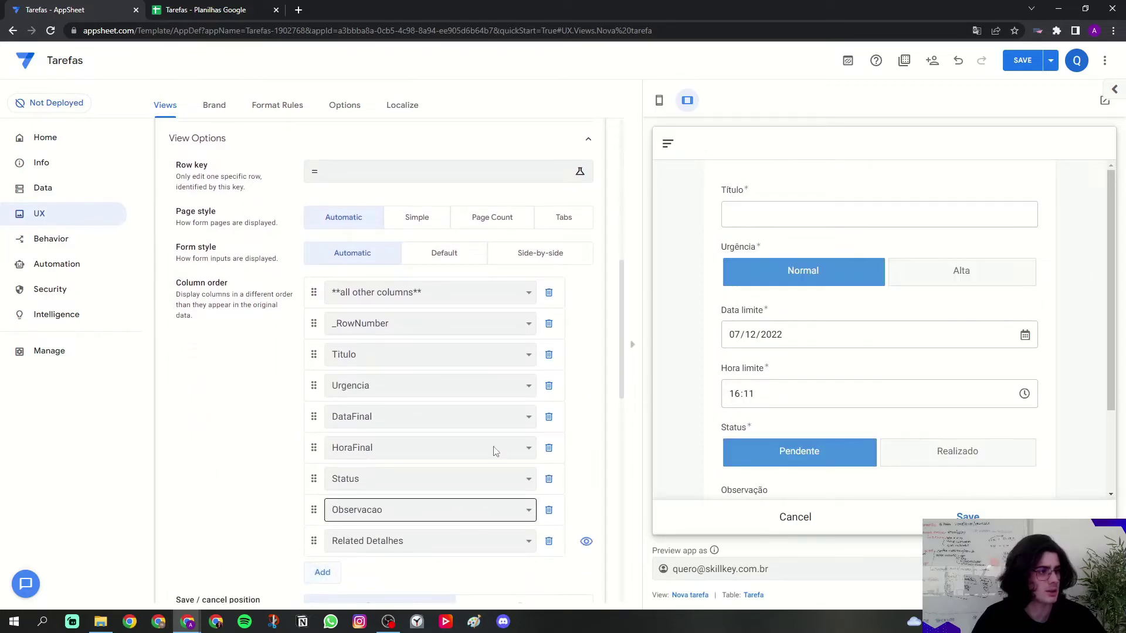
{"action": "left_click", "coordinate": [549, 292]}
{"action": "left_click", "coordinate": [548, 293]}
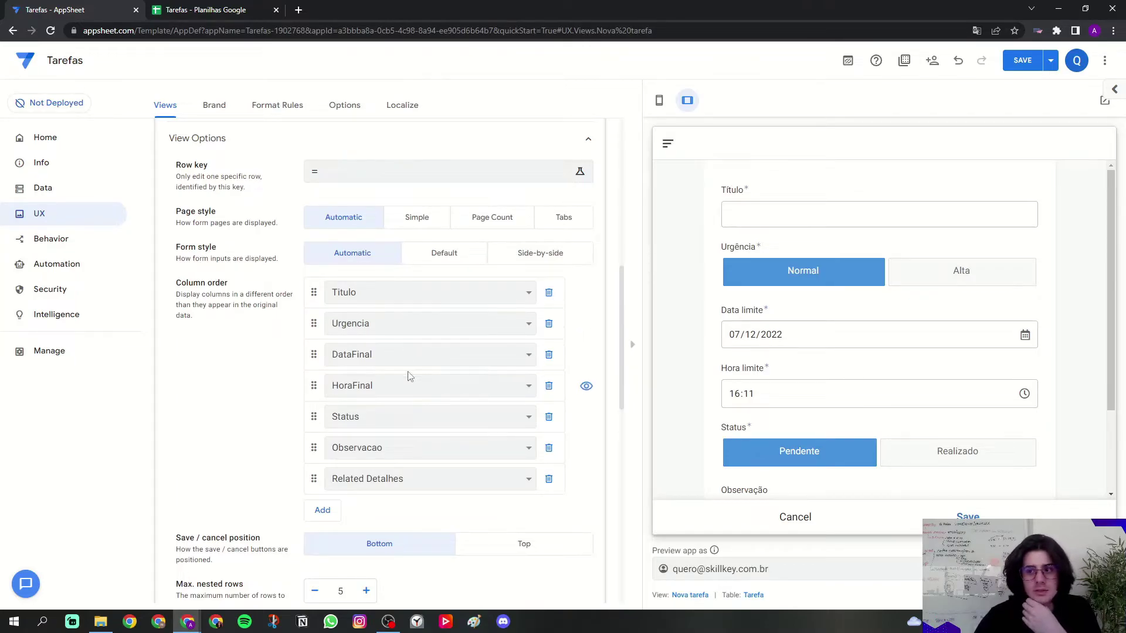
- Reorder the Nova tarefa form columns so Related Detalhes comes before Observacao and Status comes last
{"action": "left_click_drag", "start_coordinate": [314, 416], "coordinate": [316, 480]}
{"action": "scroll", "coordinate": [868, 410], "scroll_direction": "down", "scroll_amount": 2}
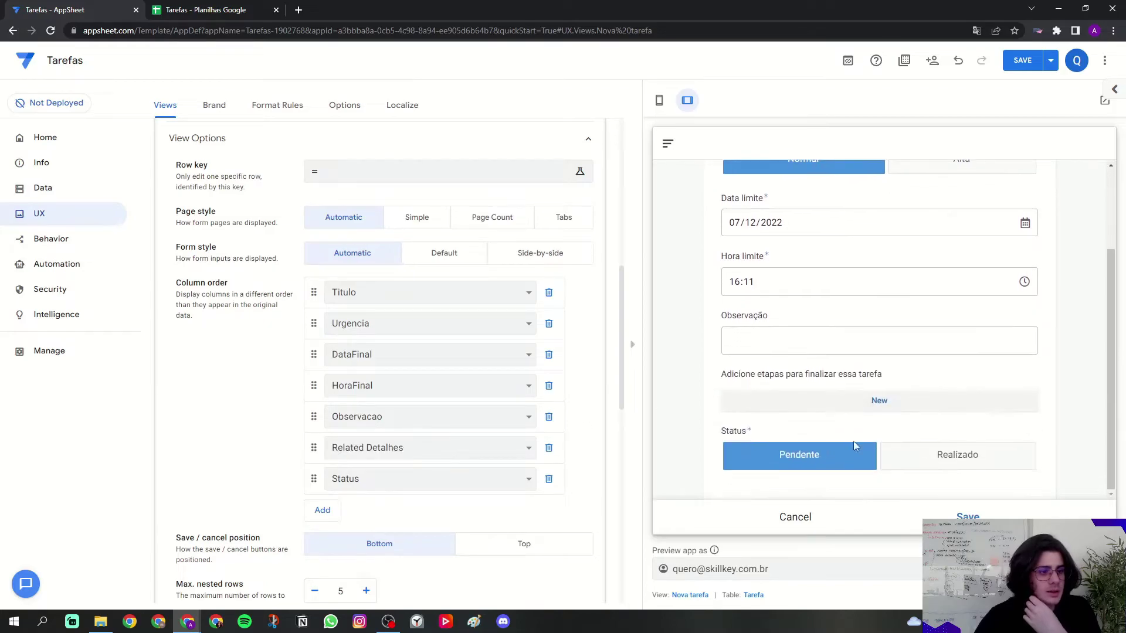
{"action": "left_click_drag", "start_coordinate": [315, 417], "coordinate": [311, 449]}
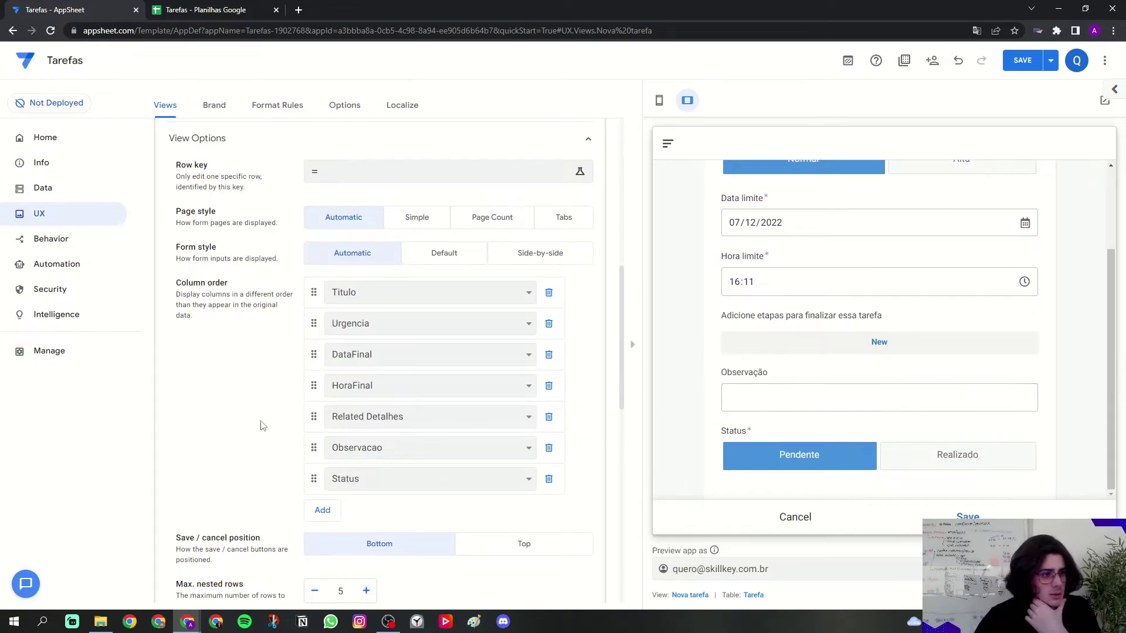
- Set the finish view of the Nova tarefa form to Tarefa_Detail
{"action": "scroll", "coordinate": [262, 427], "scroll_direction": "down", "scroll_amount": 3}
{"action": "scroll", "coordinate": [262, 426], "scroll_direction": "down", "scroll_amount": 1}
{"action": "triple_click", "coordinate": [189, 491]}
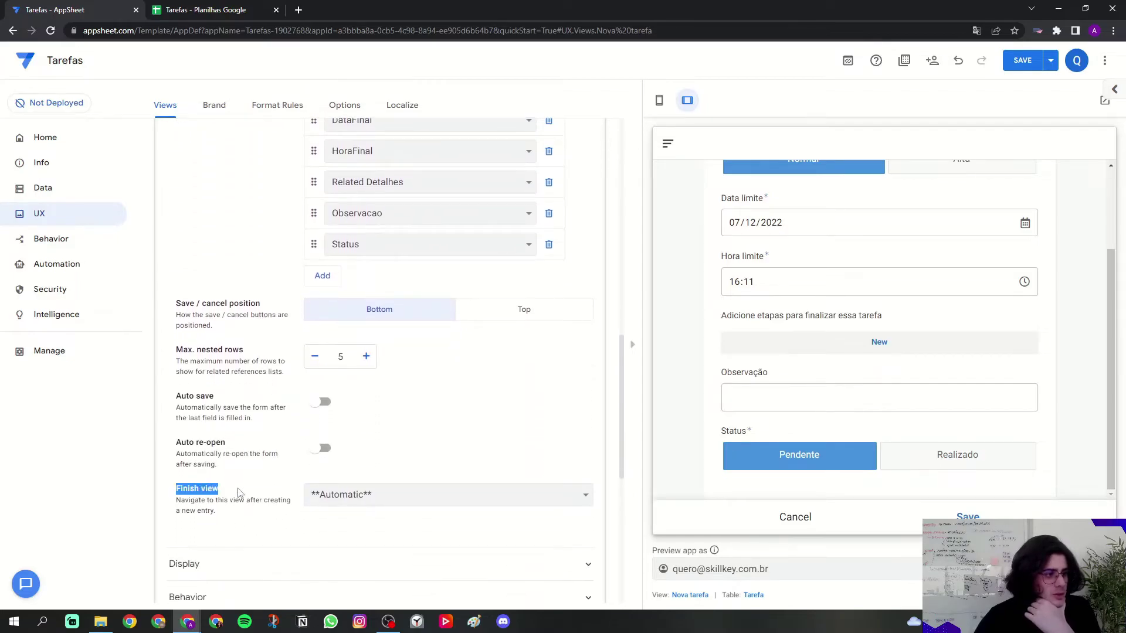
{"action": "left_click", "coordinate": [358, 494]}
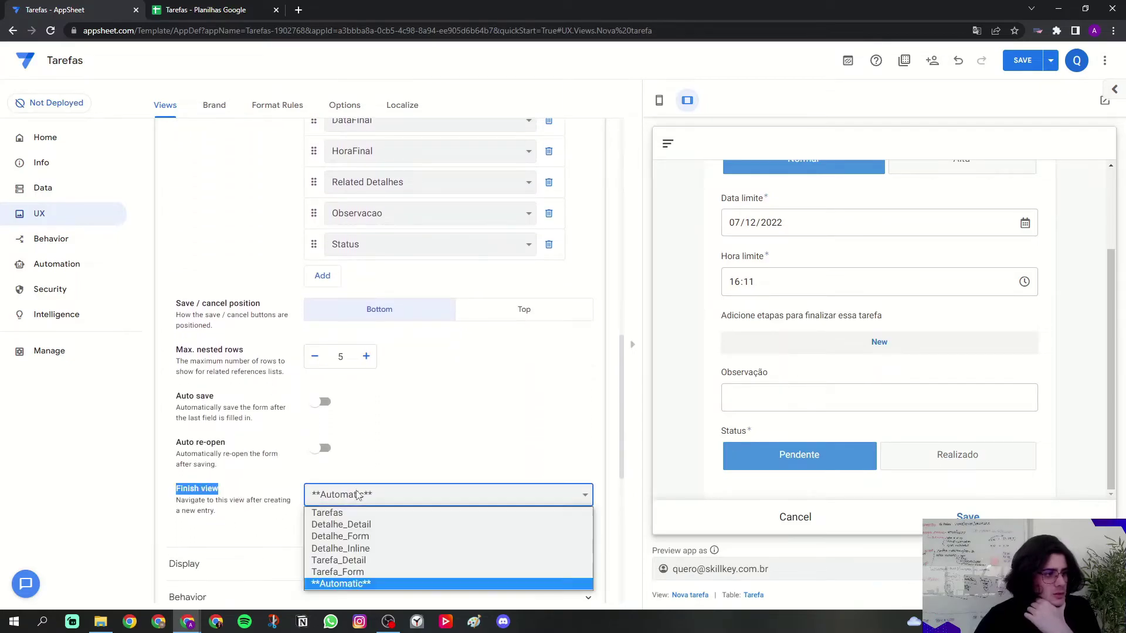
{"action": "left_click", "coordinate": [360, 562]}
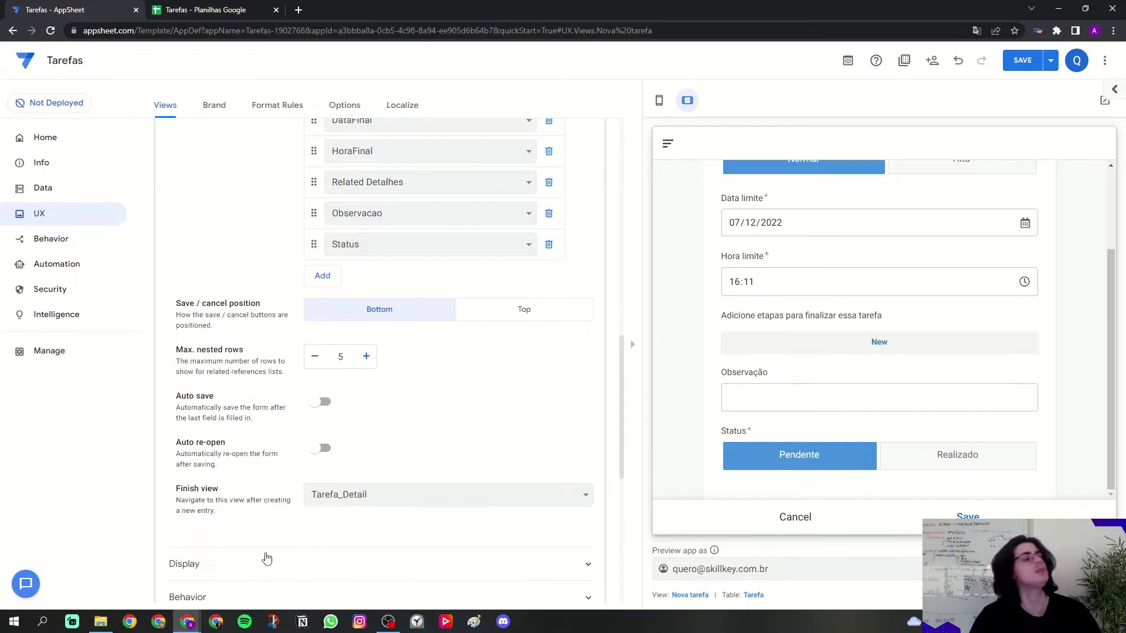
- Search the display icons for "plus" and assign the solid plus icon to the Nova tarefa view
{"action": "scroll", "coordinate": [245, 568], "scroll_direction": "down", "scroll_amount": 1}
{"action": "left_click", "coordinate": [211, 505]}
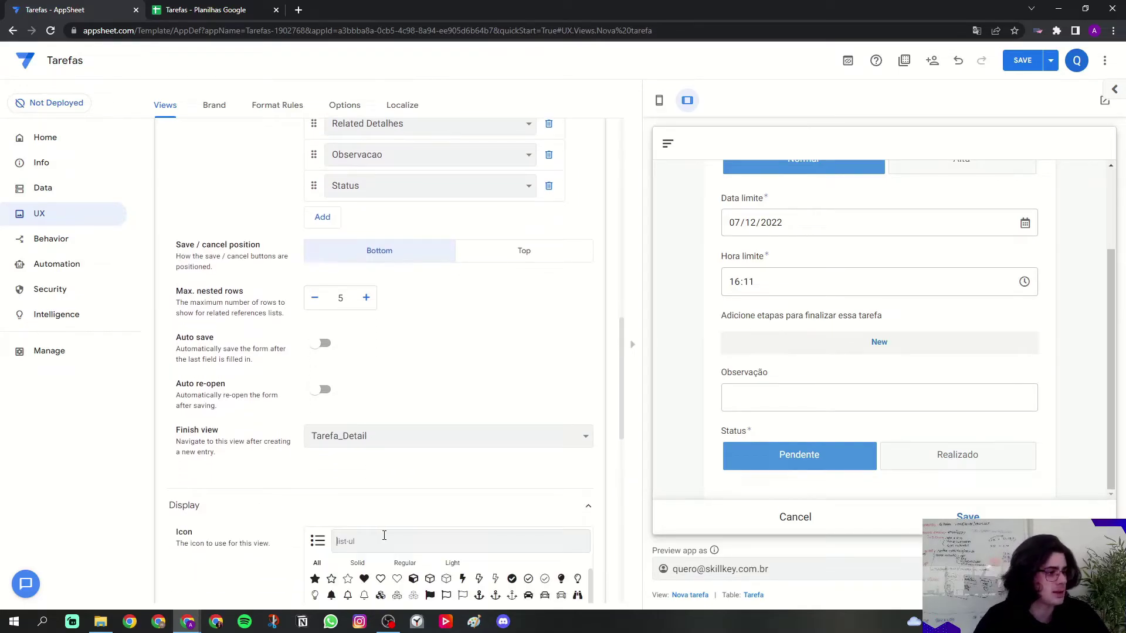
{"action": "scroll", "coordinate": [392, 469], "scroll_direction": "down", "scroll_amount": 3}
{"action": "left_click", "coordinate": [424, 371]}
{"action": "type", "text": "plus"}
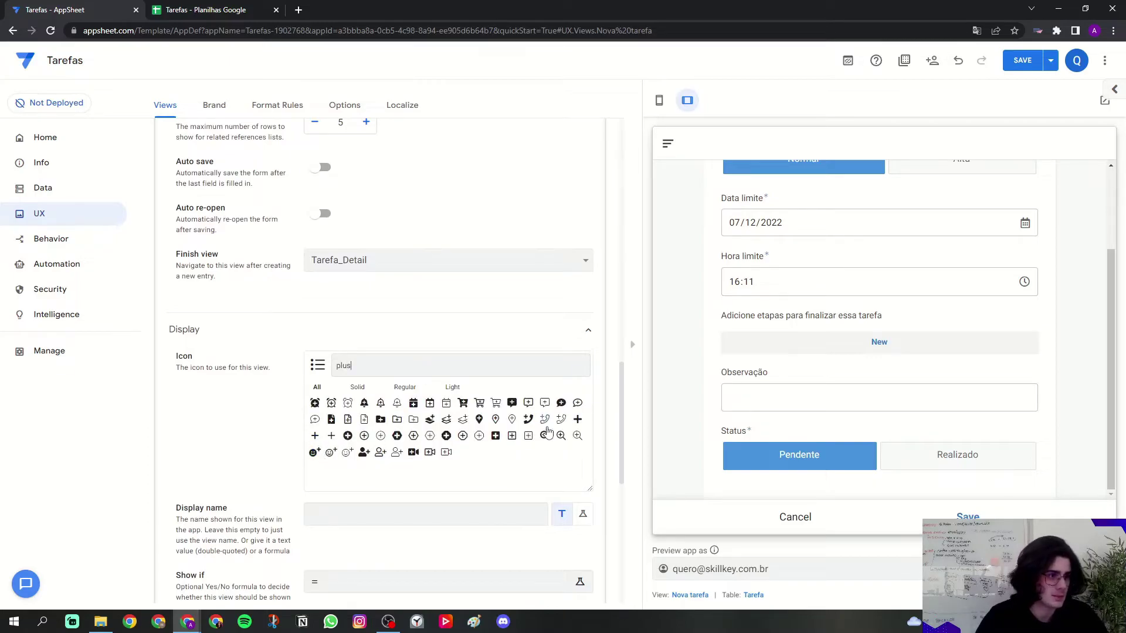
{"action": "left_click", "coordinate": [577, 418]}
- Check the Nova tarefa entry in the preview, cancelling its form, and save the app
{"action": "left_click", "coordinate": [812, 520]}
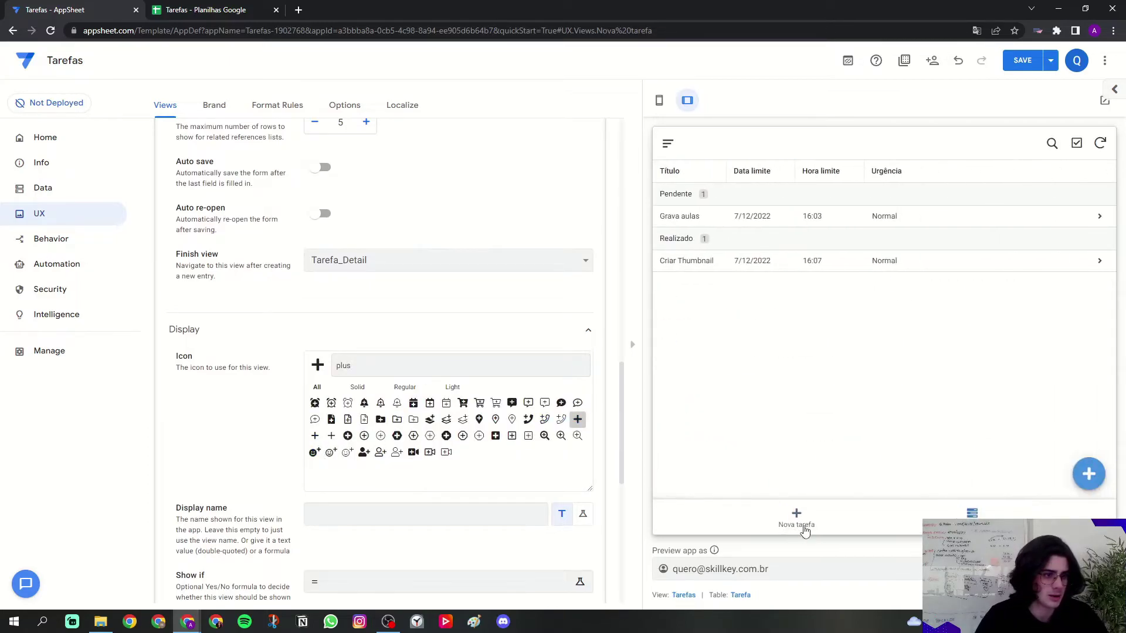
{"action": "left_click", "coordinate": [797, 522]}
{"action": "left_click", "coordinate": [872, 531]}
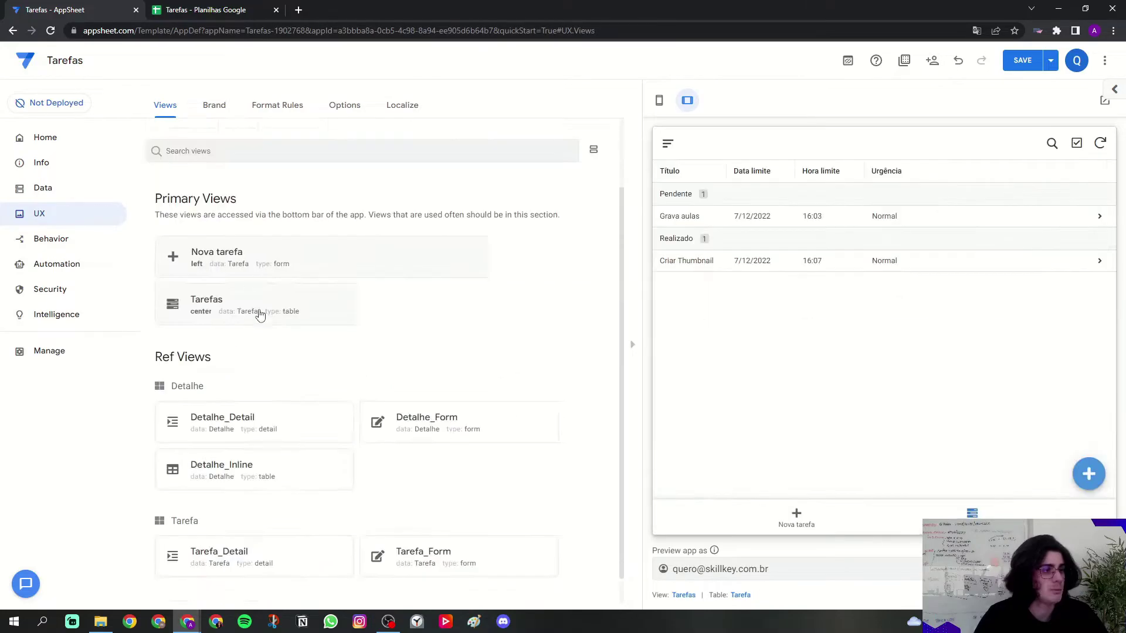
{"action": "left_click", "coordinate": [1033, 70]}
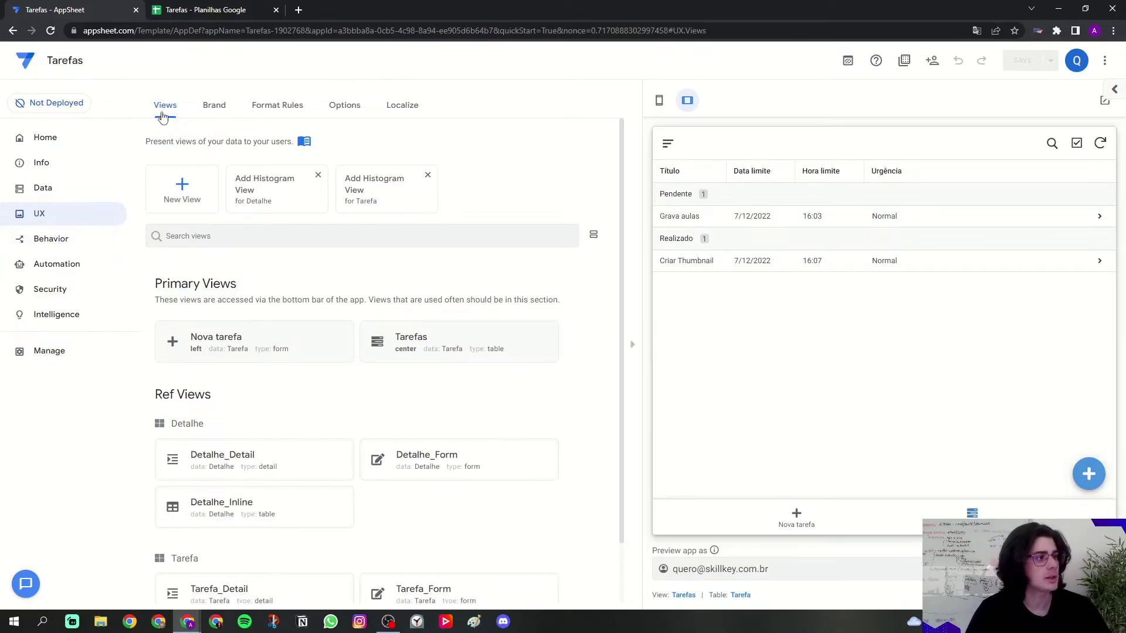
- Create a view named Dashboard and set its view type to dashboard
{"action": "left_click", "coordinate": [186, 186]}
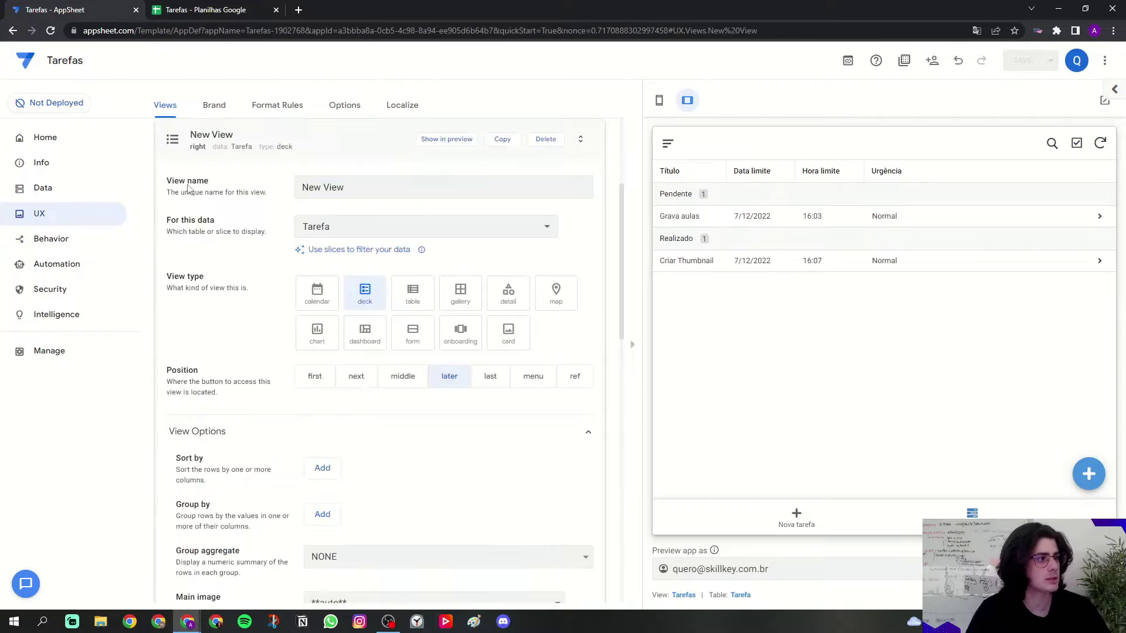
{"action": "key", "text": "ctrl+a"}
{"action": "key", "text": "Caps_Lock"}
{"action": "type", "text": "D"}
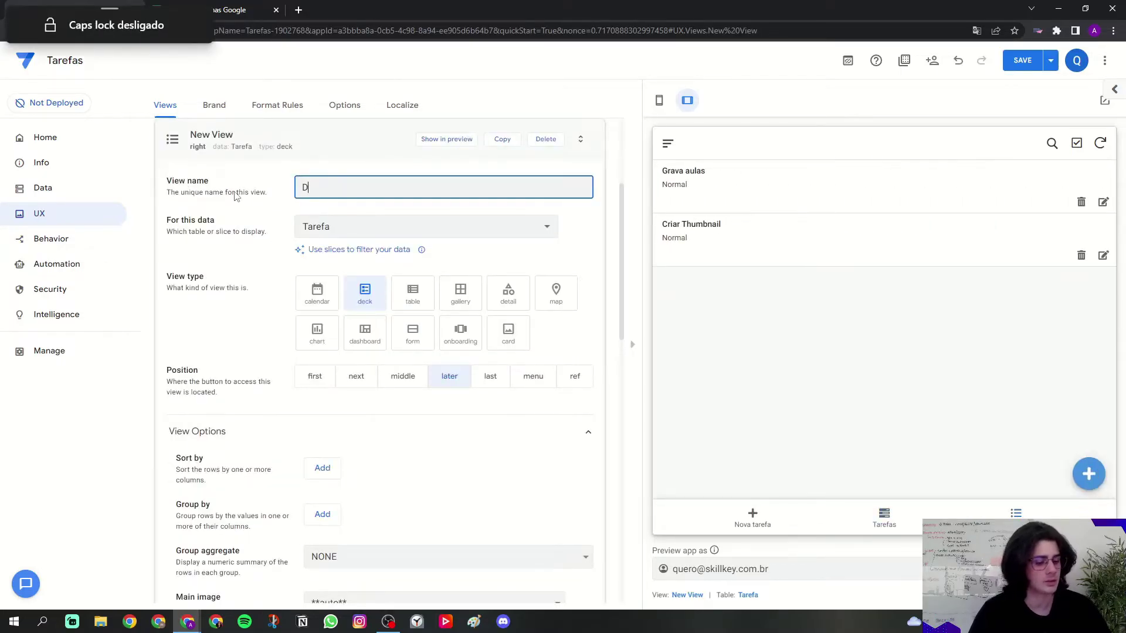
{"action": "type", "text": "ashboard"}
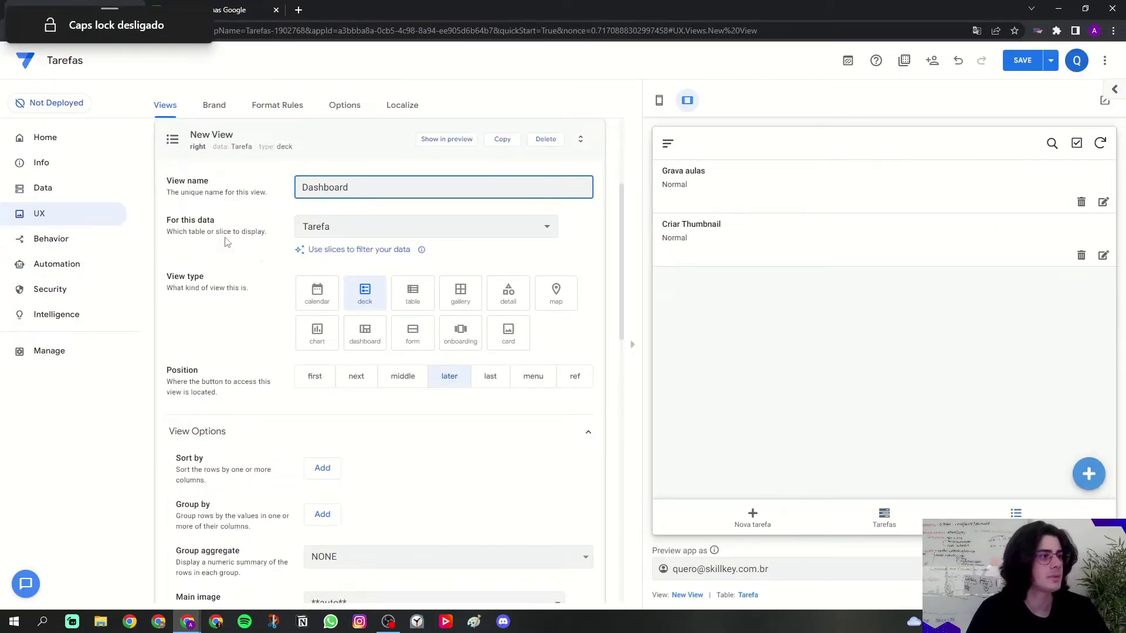
{"action": "key", "text": "Tab"}
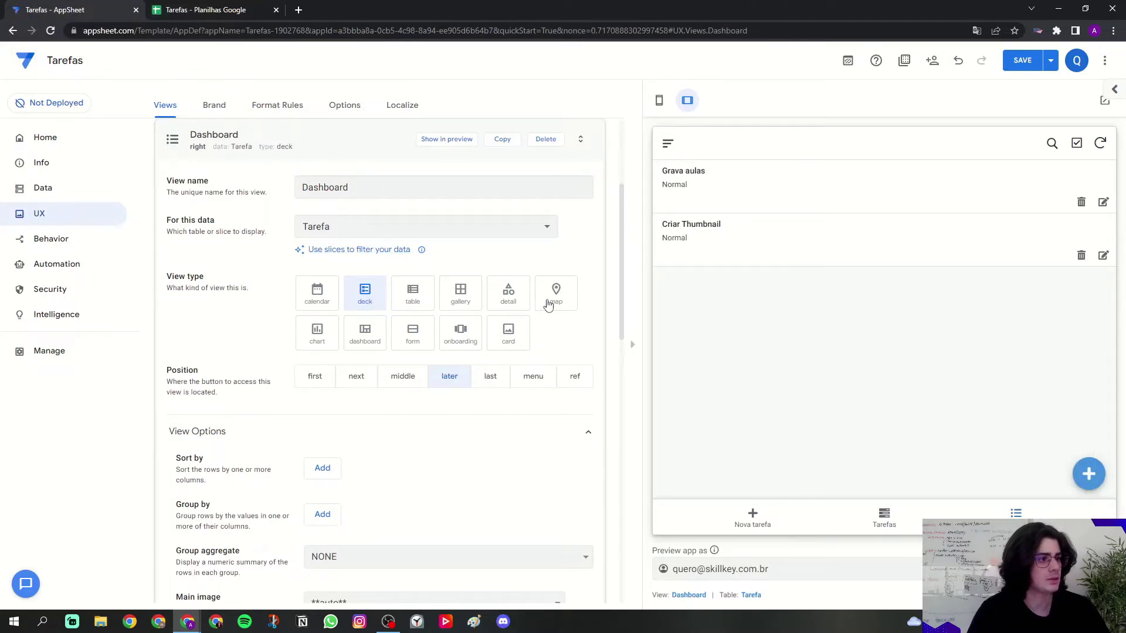
{"action": "left_click", "coordinate": [364, 334]}
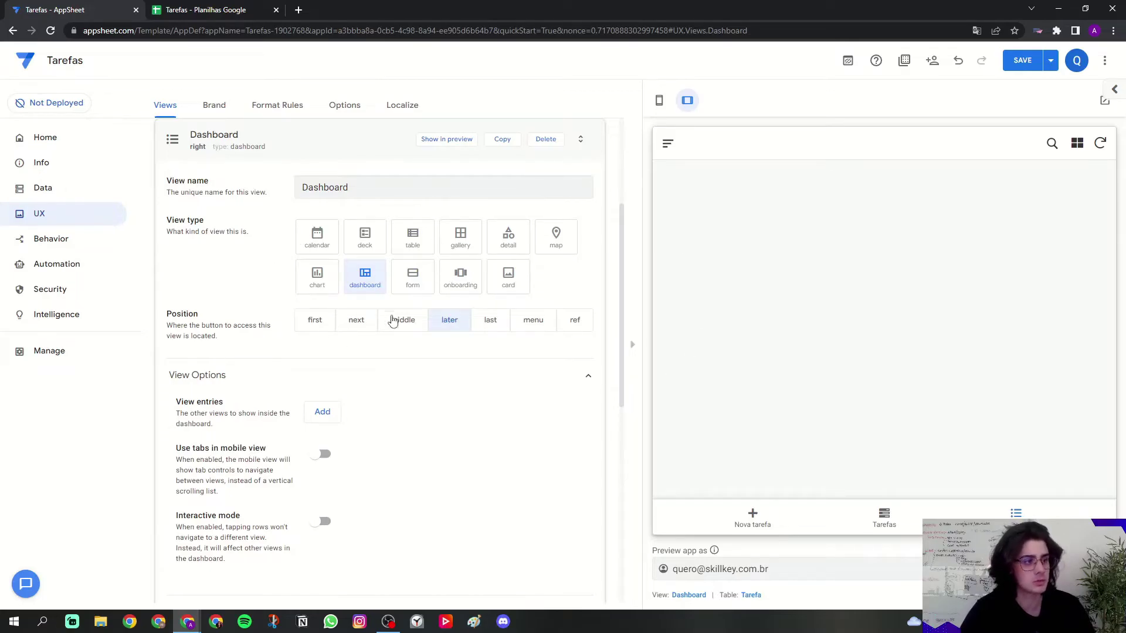
- Add Tarefas and Tarefa_Detail as the Dashboard's view entries
{"action": "scroll", "coordinate": [388, 432], "scroll_direction": "down", "scroll_amount": 1}
{"action": "left_click_drag", "start_coordinate": [179, 345], "coordinate": [238, 348]}
{"action": "left_click", "coordinate": [241, 348]}
{"action": "left_click", "coordinate": [317, 355]}
{"action": "left_click", "coordinate": [317, 384]}
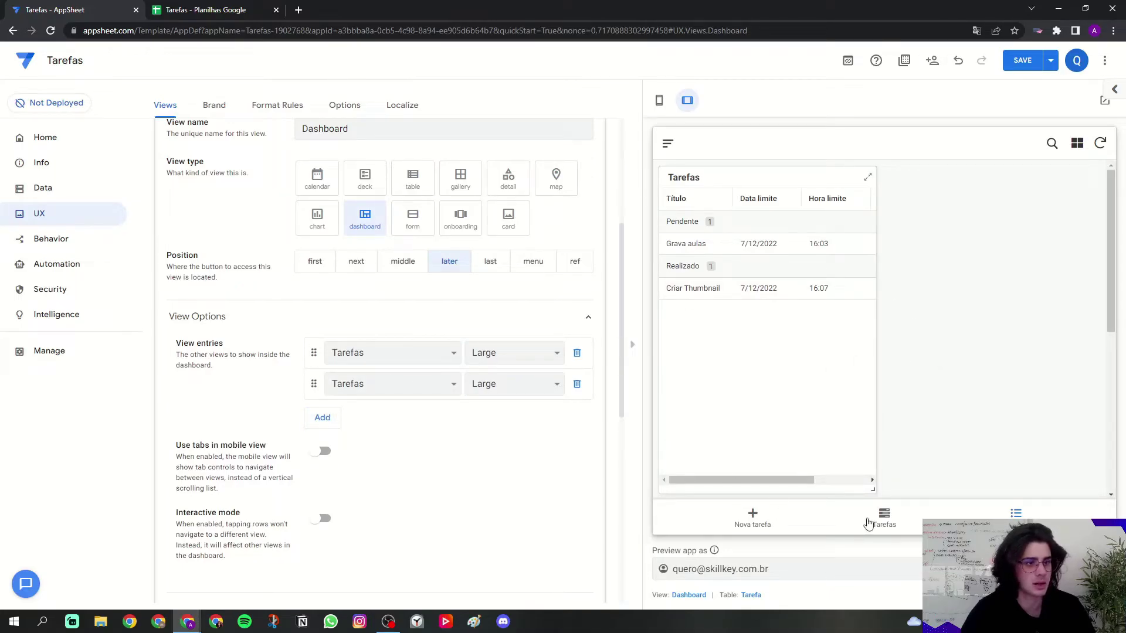
{"action": "left_click", "coordinate": [411, 387]}
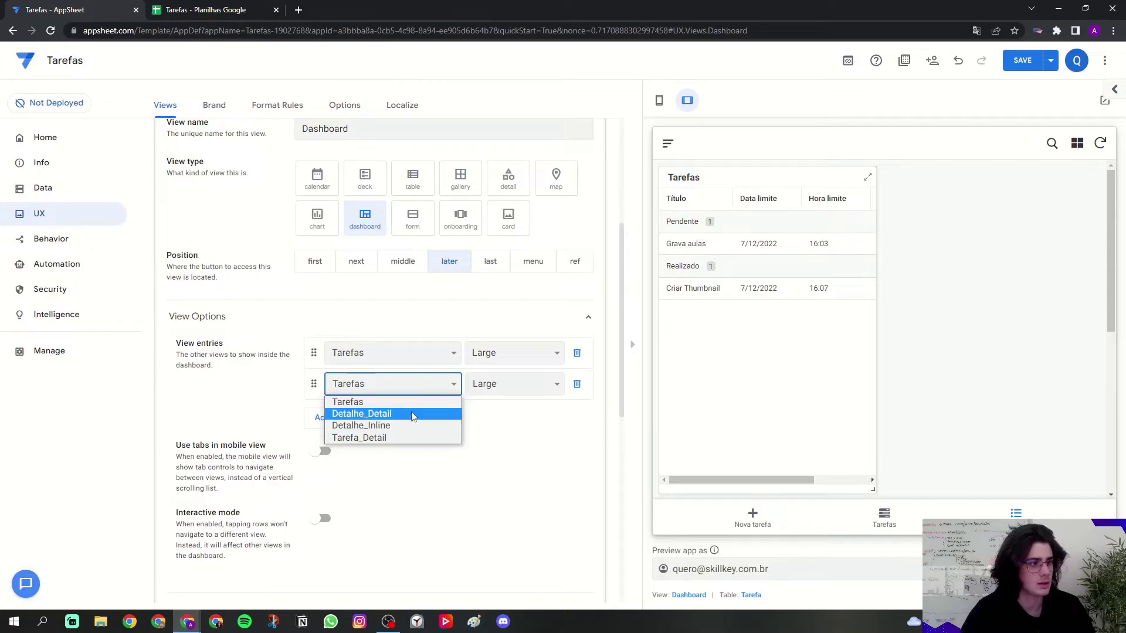
{"action": "left_click", "coordinate": [409, 415]}
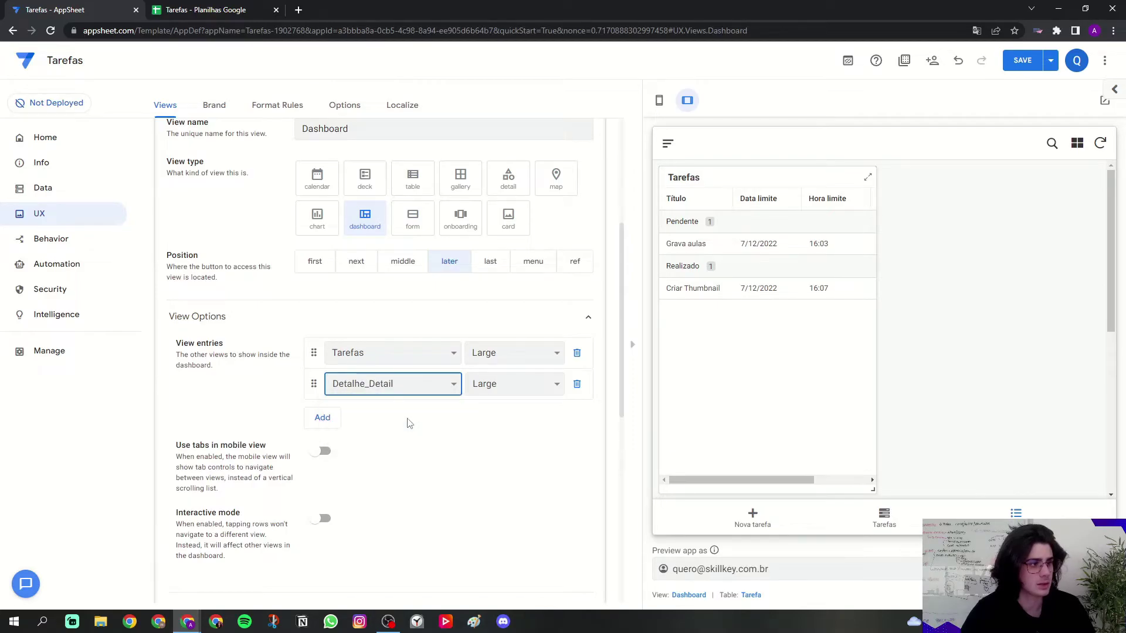
{"action": "left_click", "coordinate": [411, 384]}
{"action": "left_click", "coordinate": [414, 439]}
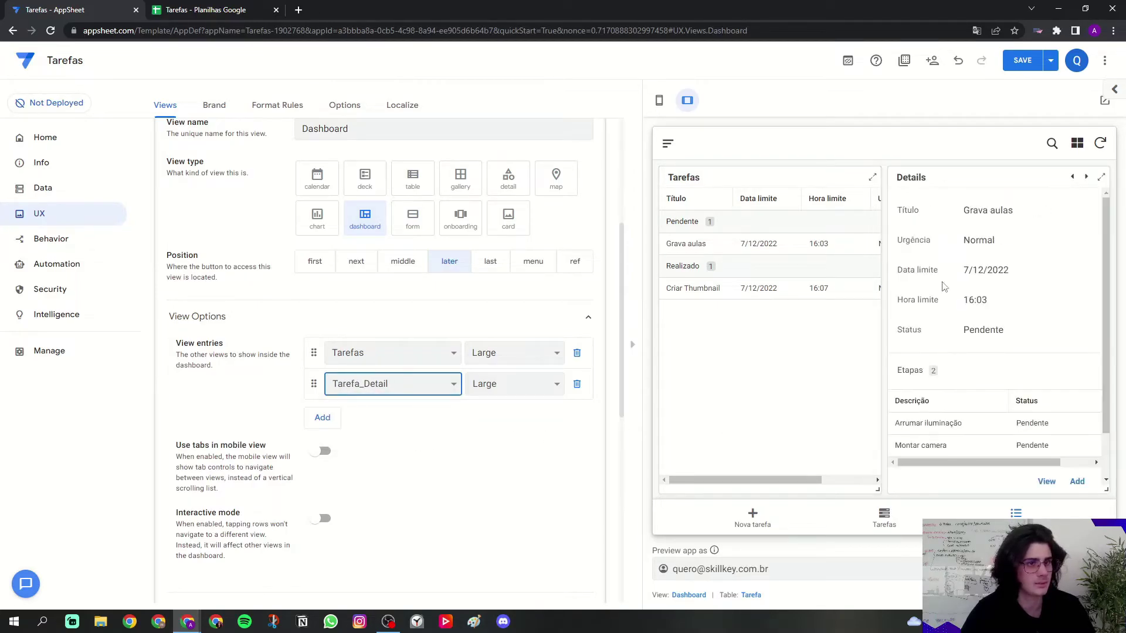
{"action": "left_click", "coordinate": [402, 435]}
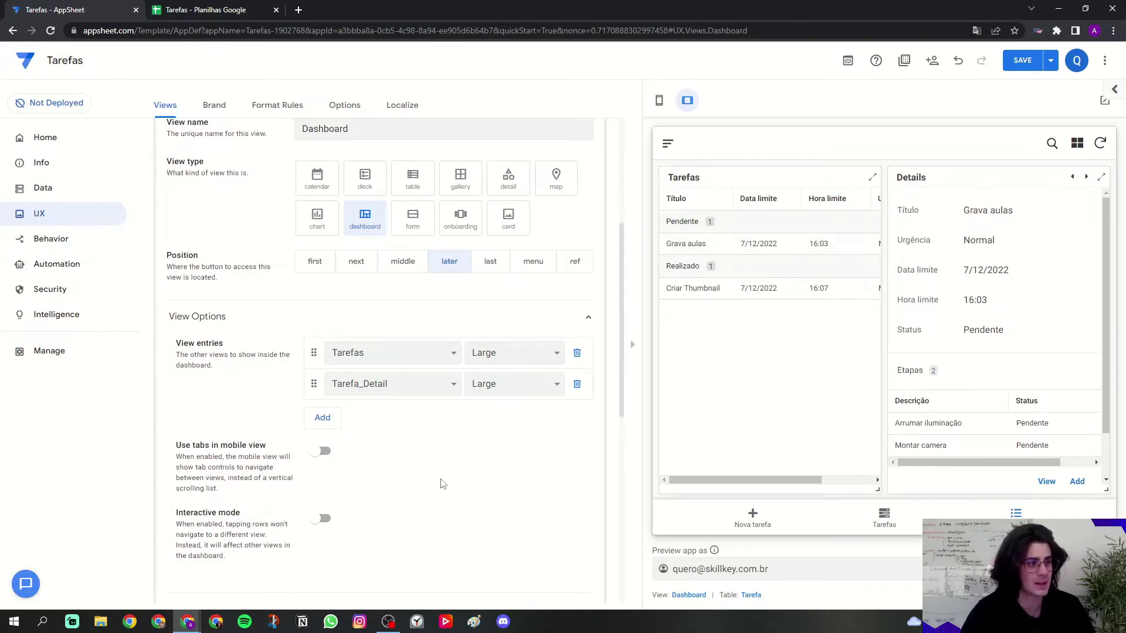
- Enable interactive mode for the Dashboard and test it in the preview with the Grava aulas and Criar Thumbnail tasks
{"action": "left_click", "coordinate": [318, 524]}
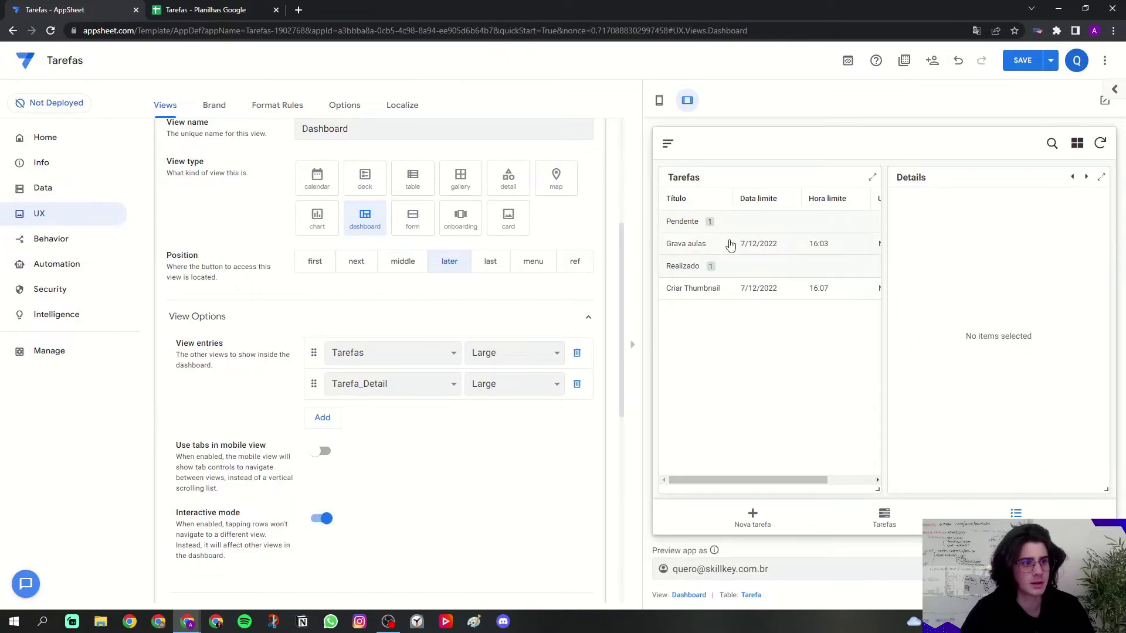
{"action": "left_click", "coordinate": [729, 245]}
{"action": "left_click", "coordinate": [785, 290]}
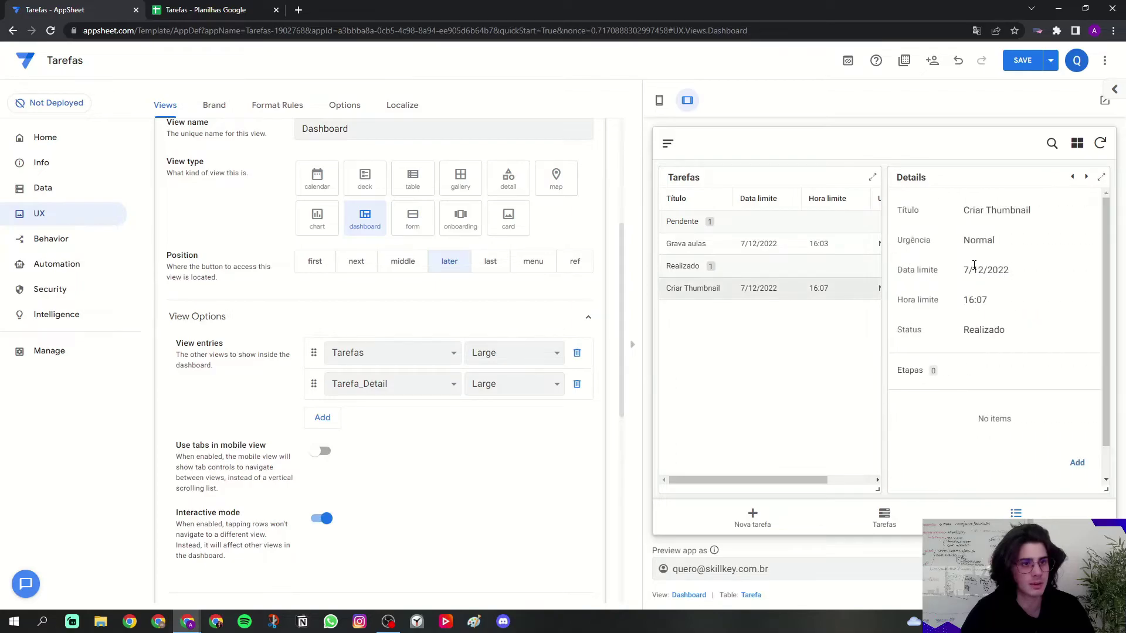
{"action": "left_click", "coordinate": [823, 242]}
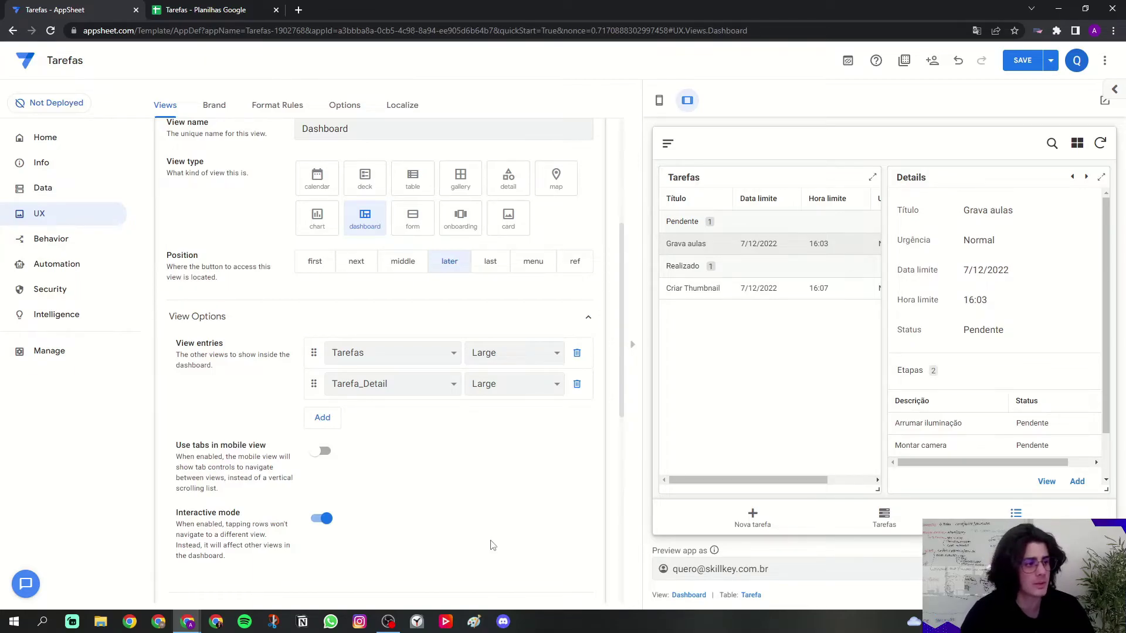
- Turn off the Dashboard's interactive mode and delete both of its view entries, Tarefas and Tarefa_Detail
{"action": "left_click", "coordinate": [322, 518]}
{"action": "scroll", "coordinate": [439, 495], "scroll_direction": "up", "scroll_amount": 1}
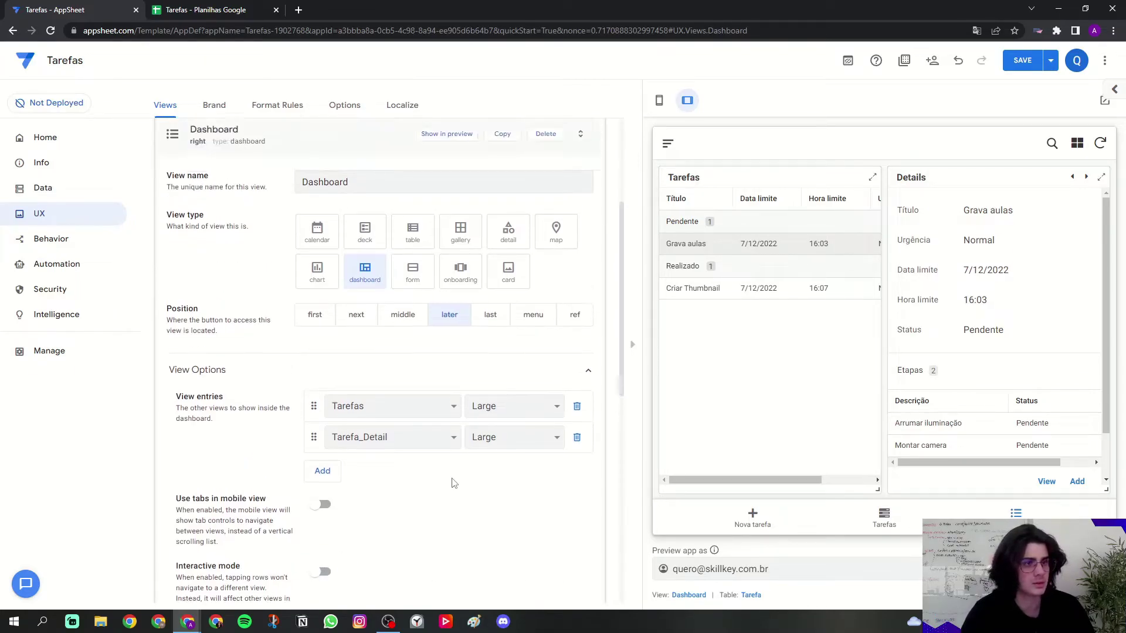
{"action": "scroll", "coordinate": [447, 488], "scroll_direction": "up", "scroll_amount": 2}
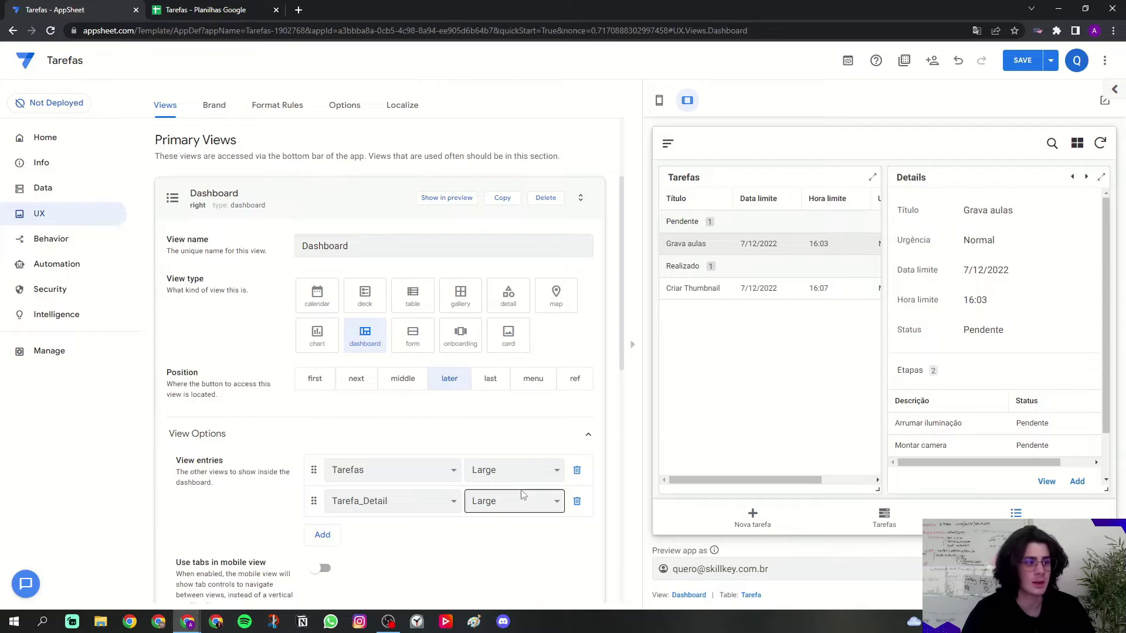
{"action": "scroll", "coordinate": [535, 498], "scroll_direction": "down", "scroll_amount": 2}
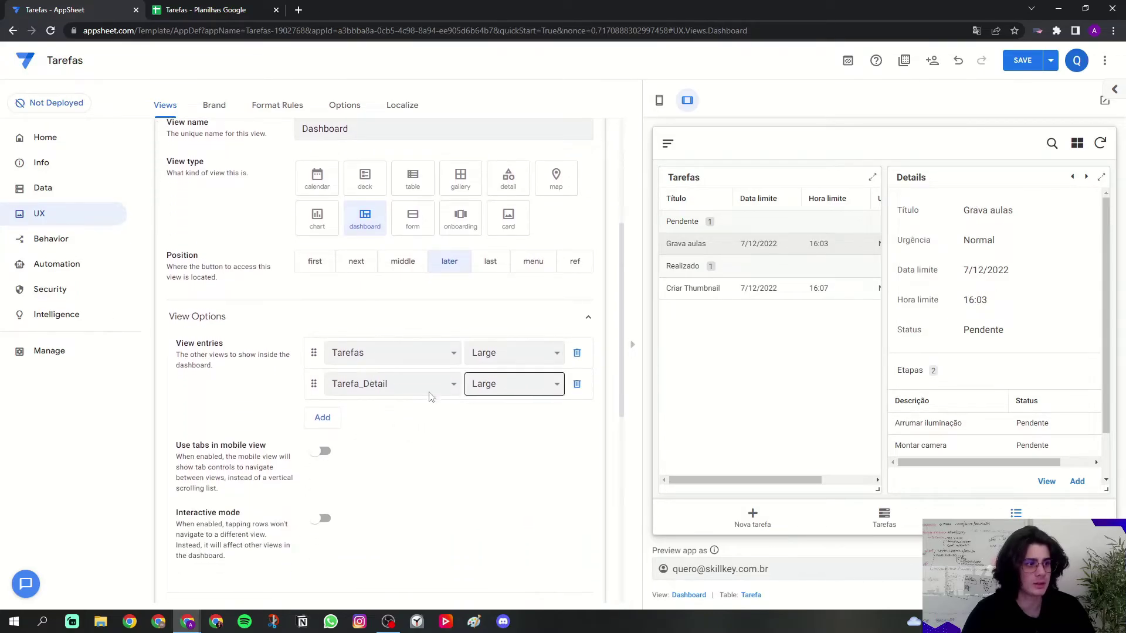
{"action": "double_click", "coordinate": [577, 352]}
{"action": "scroll", "coordinate": [527, 352], "scroll_direction": "up", "scroll_amount": 3}
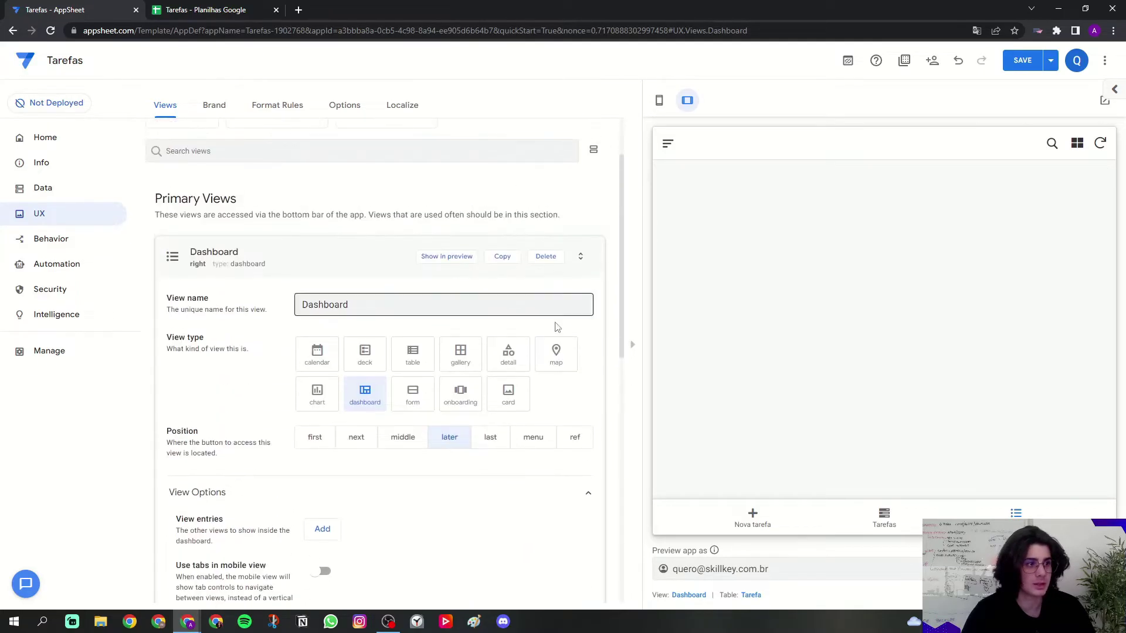
{"action": "left_click", "coordinate": [353, 270]}
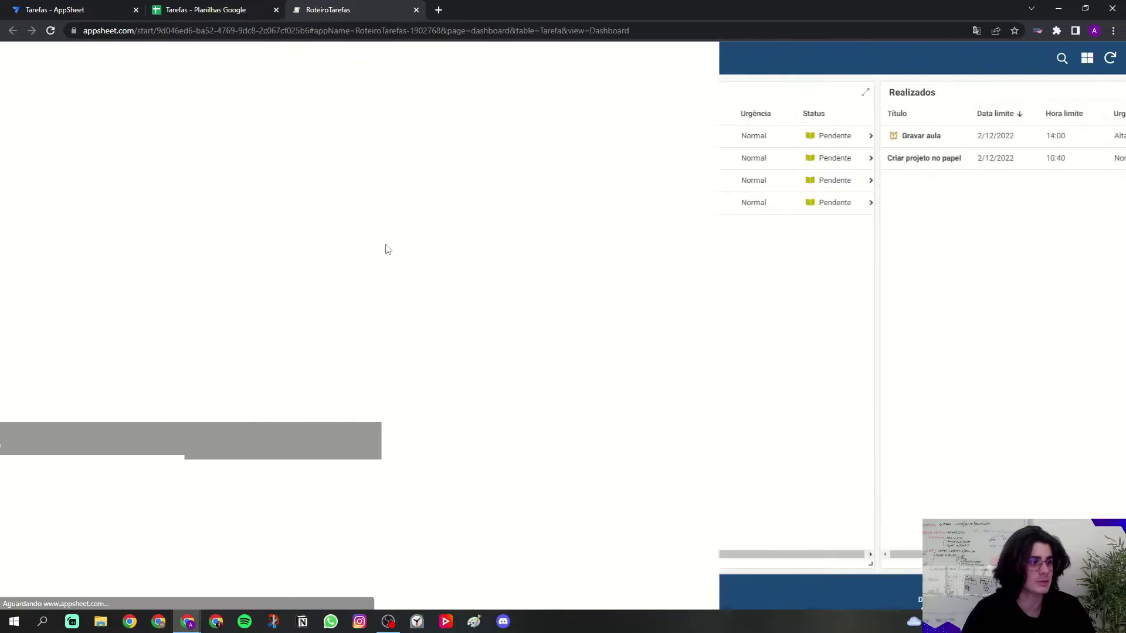
- Examine the Alta urgência, Normal and Realizados sections in the RoteiroTarefas app's dashboard, closing that app when done
{"action": "left_click_drag", "start_coordinate": [39, 101], "coordinate": [297, 139]}
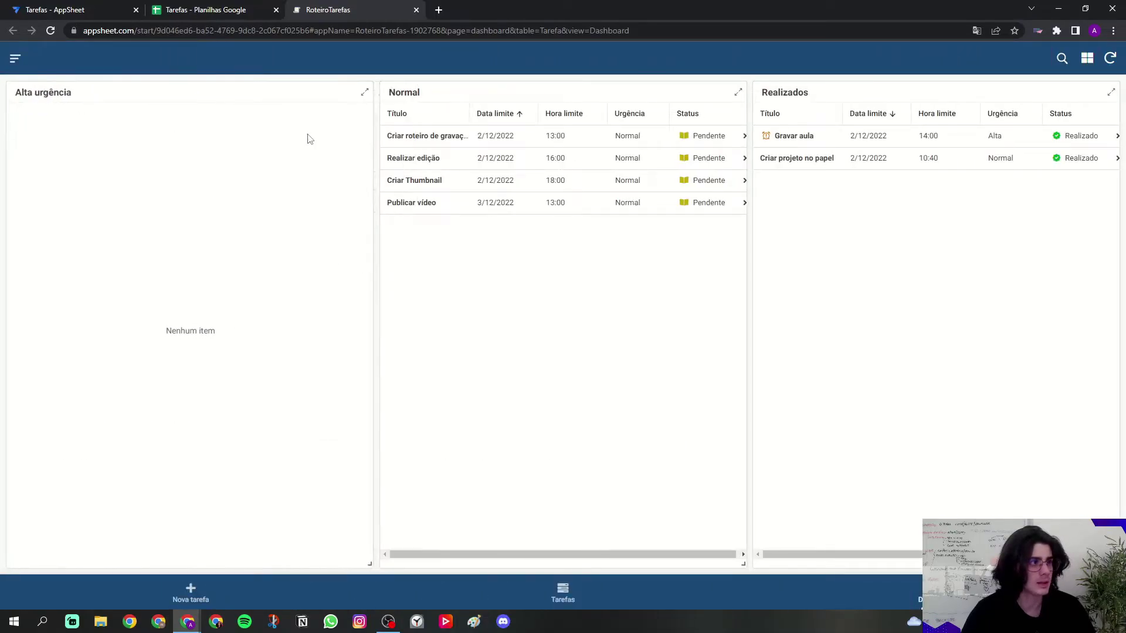
{"action": "left_click_drag", "start_coordinate": [406, 97], "coordinate": [434, 116]}
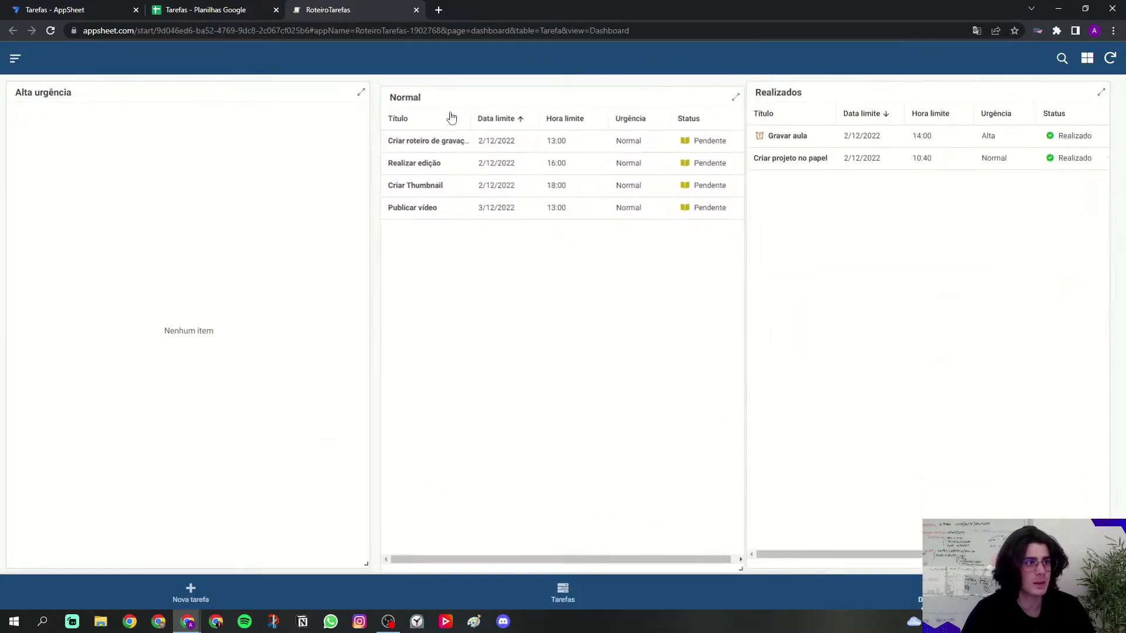
{"action": "left_click_drag", "start_coordinate": [815, 103], "coordinate": [820, 140]}
{"action": "key", "text": "ctrl+w"}
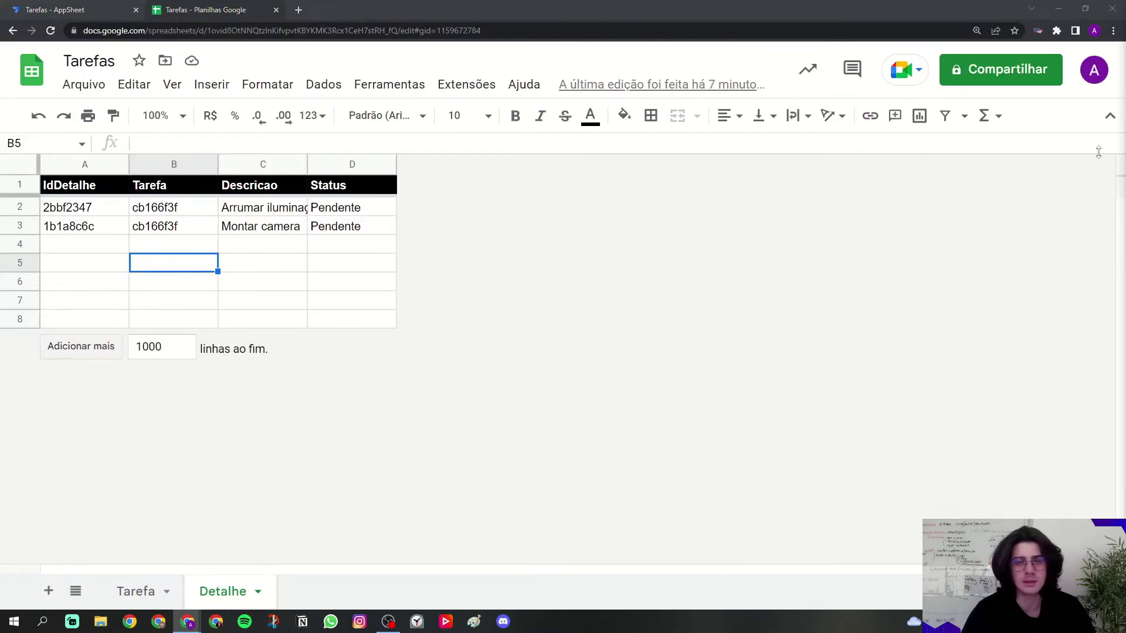
- Switch to the AppSheet editor and open the slices settings of the app's data
{"action": "left_click", "coordinate": [85, 8]}
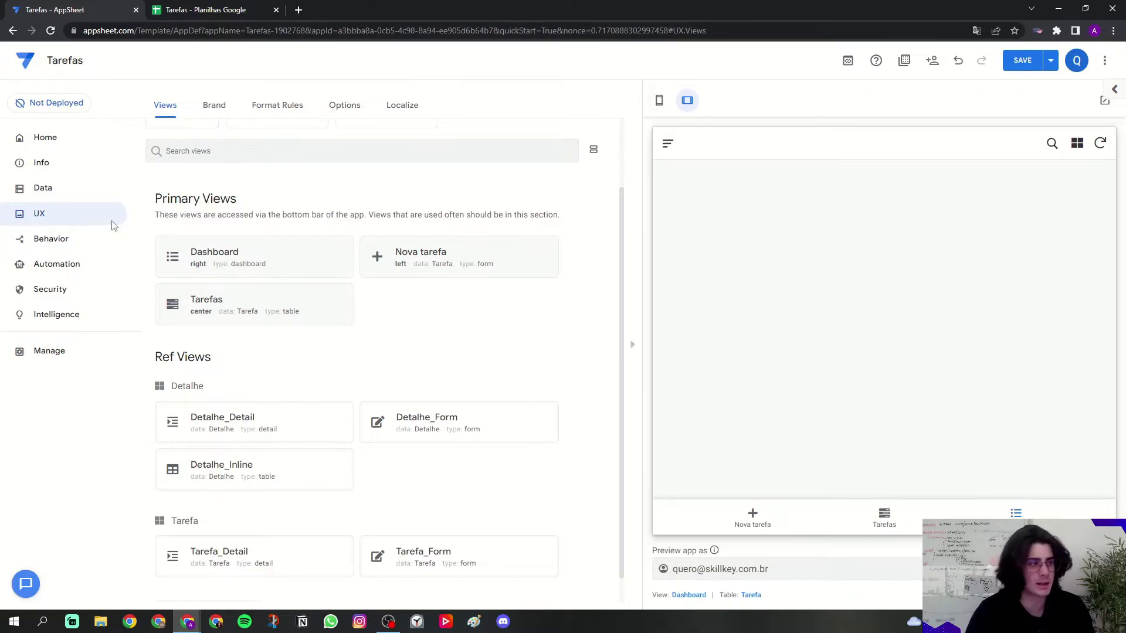
{"action": "left_click", "coordinate": [68, 195]}
{"action": "left_click", "coordinate": [273, 116]}
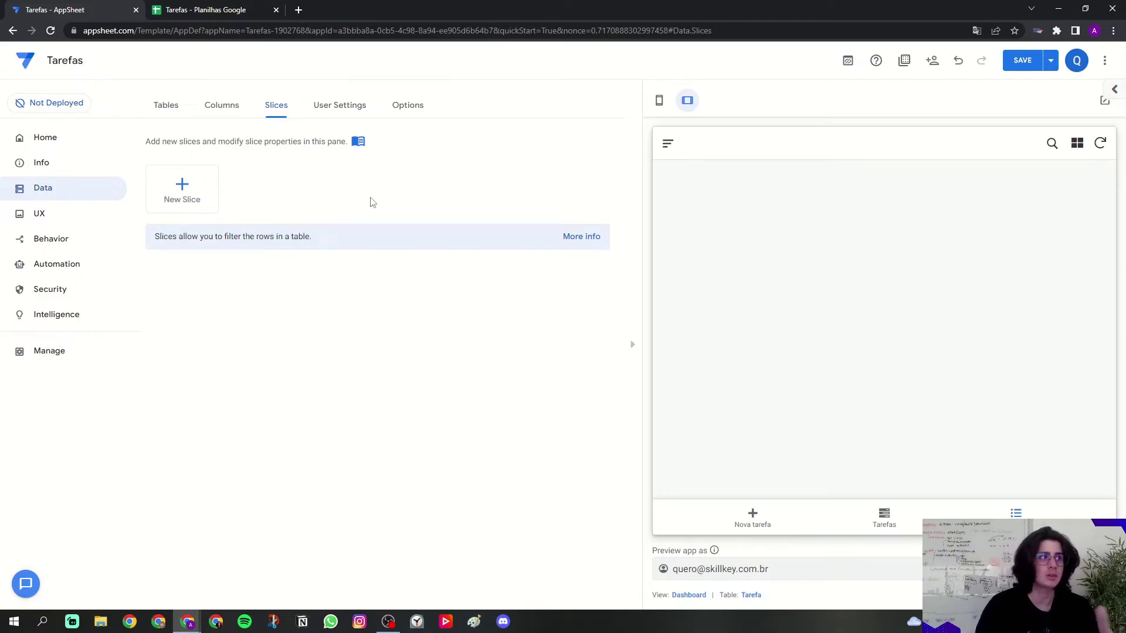
- Switch to the Tarefas spreadsheet in Google Sheets and select columns A to G of the Tarefa sheet
{"action": "left_click", "coordinate": [262, 7]}
{"action": "left_click", "coordinate": [276, 302]}
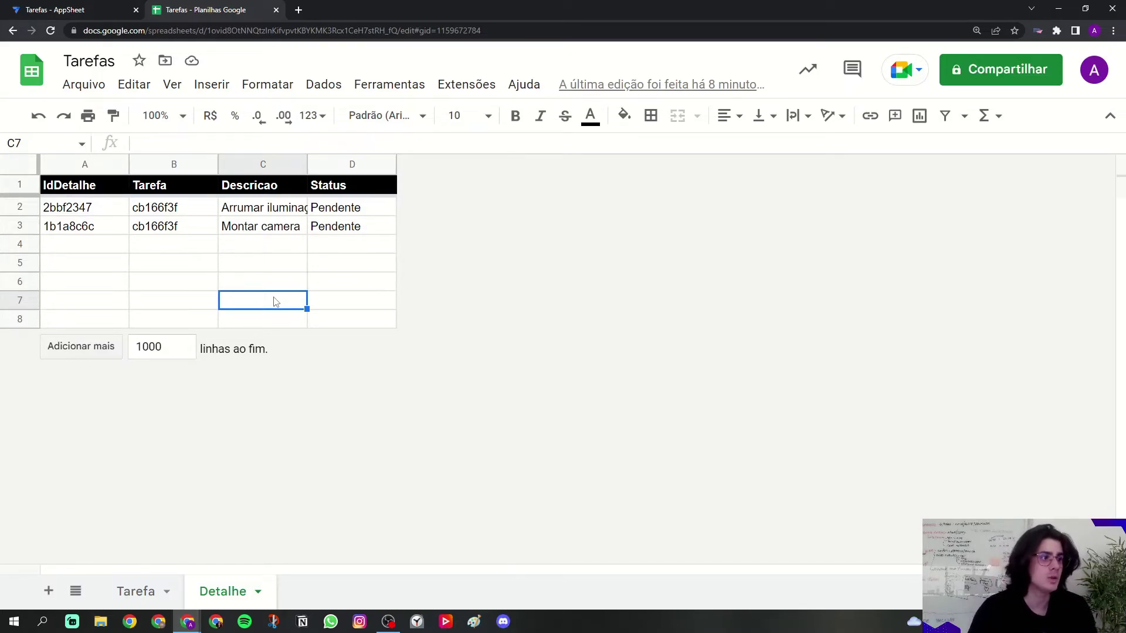
{"action": "left_click", "coordinate": [139, 584]}
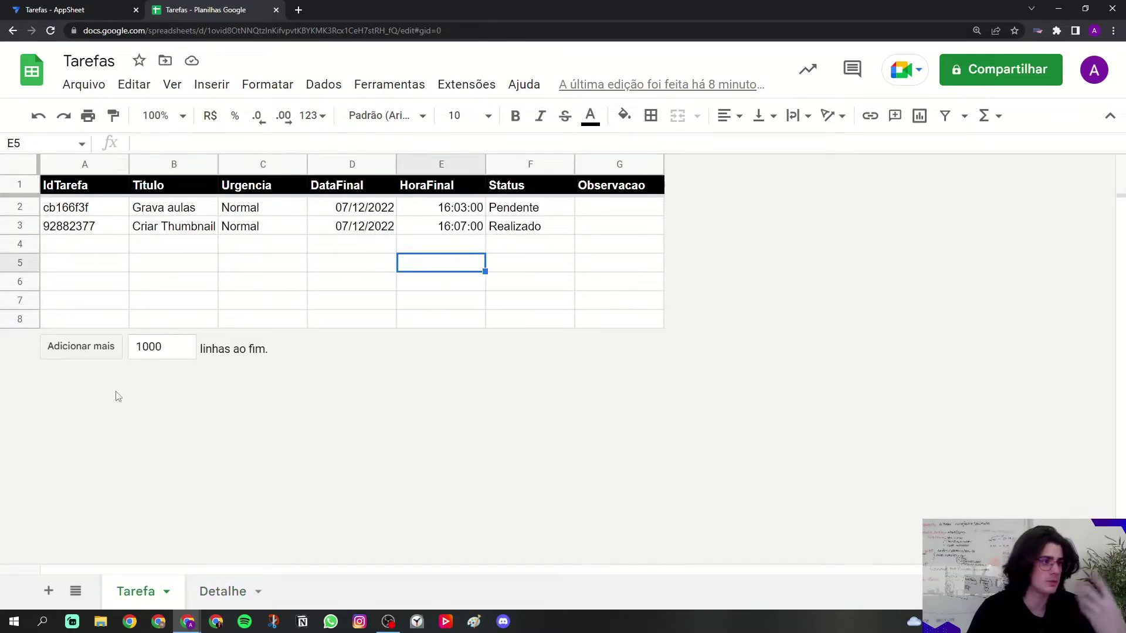
{"action": "left_click_drag", "start_coordinate": [61, 164], "coordinate": [617, 287]}
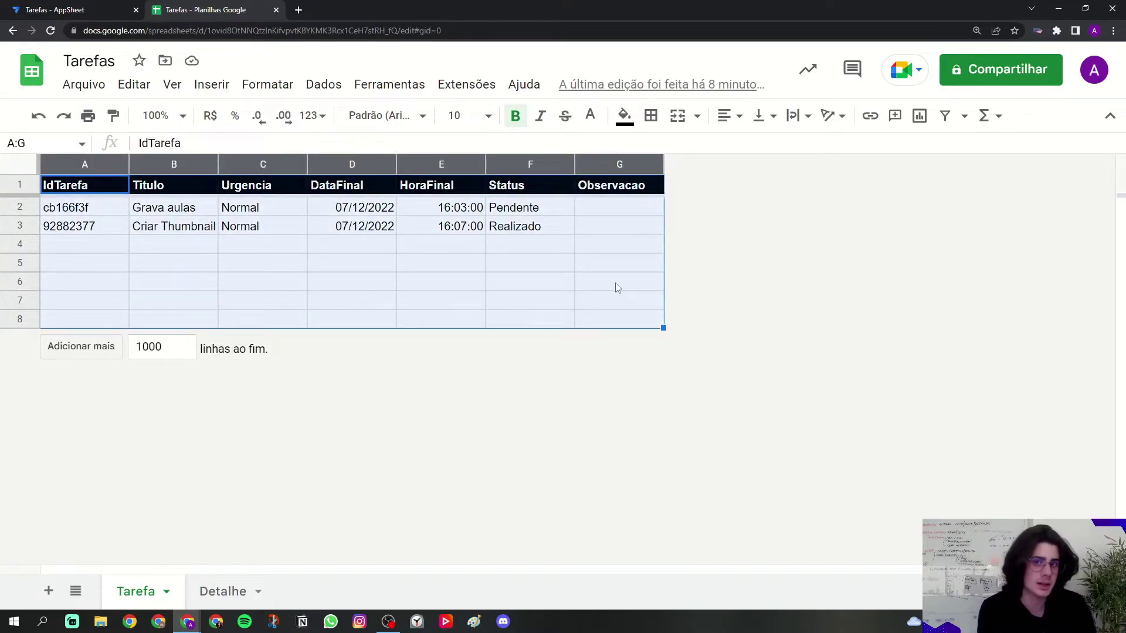
- Capture the Tarefa table as a screenshot, handwrite [status]='Pend' below it and yes and no beside its two rows, and close the capture
{"action": "key", "text": "super+shift+s"}
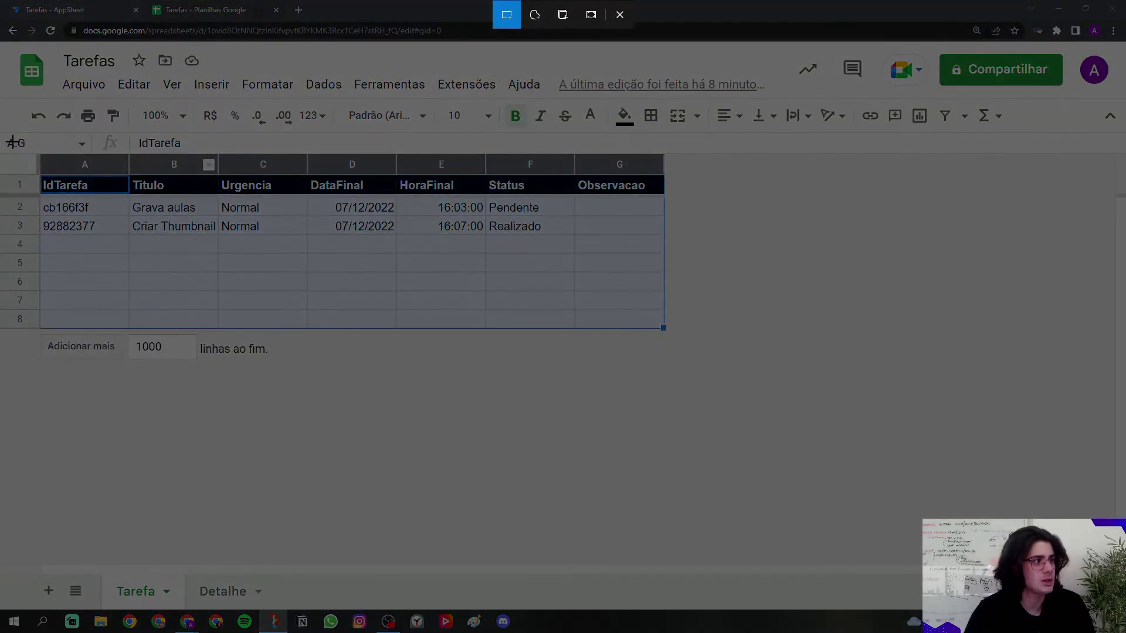
{"action": "mouse_move", "coordinate": [7, 139]}
{"action": "left_mouse_down"}
{"action": "mouse_move", "coordinate": [476, 313]}
{"action": "mouse_move", "coordinate": [688, 355]}
{"action": "left_mouse_up"}
{"action": "left_click_drag", "start_coordinate": [568, 72], "coordinate": [571, 42]}
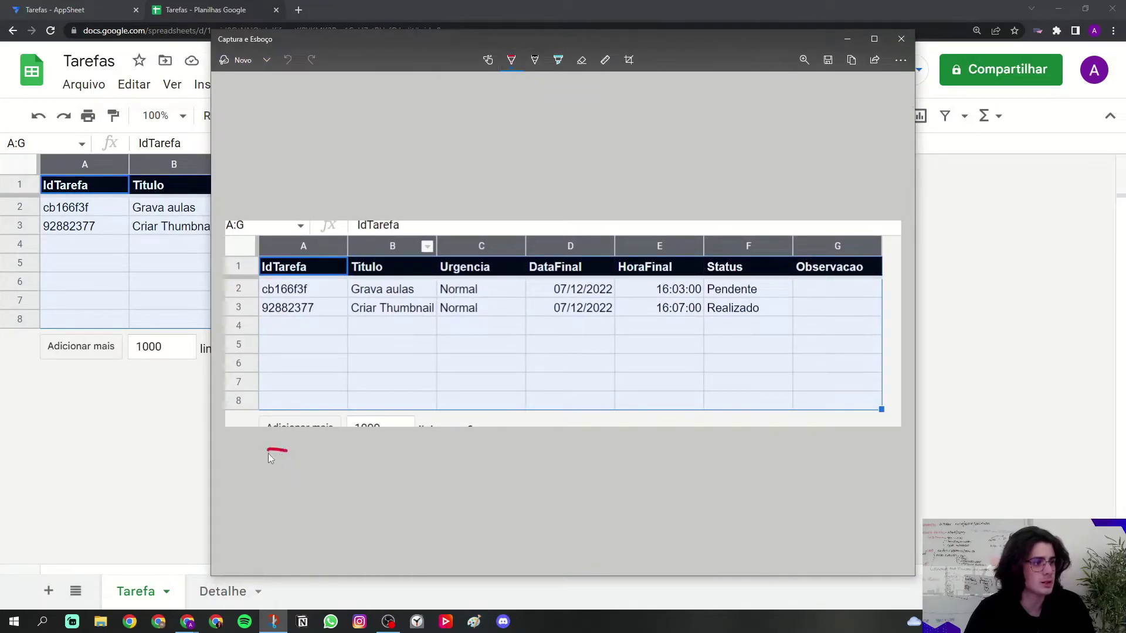
{"action": "mouse_move", "coordinate": [283, 505]}
{"action": "left_mouse_down"}
{"action": "mouse_move", "coordinate": [315, 467]}
{"action": "mouse_move", "coordinate": [339, 490]}
{"action": "mouse_move", "coordinate": [343, 469]}
{"action": "mouse_move", "coordinate": [349, 482]}
{"action": "mouse_move", "coordinate": [379, 486]}
{"action": "mouse_move", "coordinate": [376, 472]}
{"action": "mouse_move", "coordinate": [460, 503]}
{"action": "mouse_move", "coordinate": [521, 503]}
{"action": "left_mouse_up"}
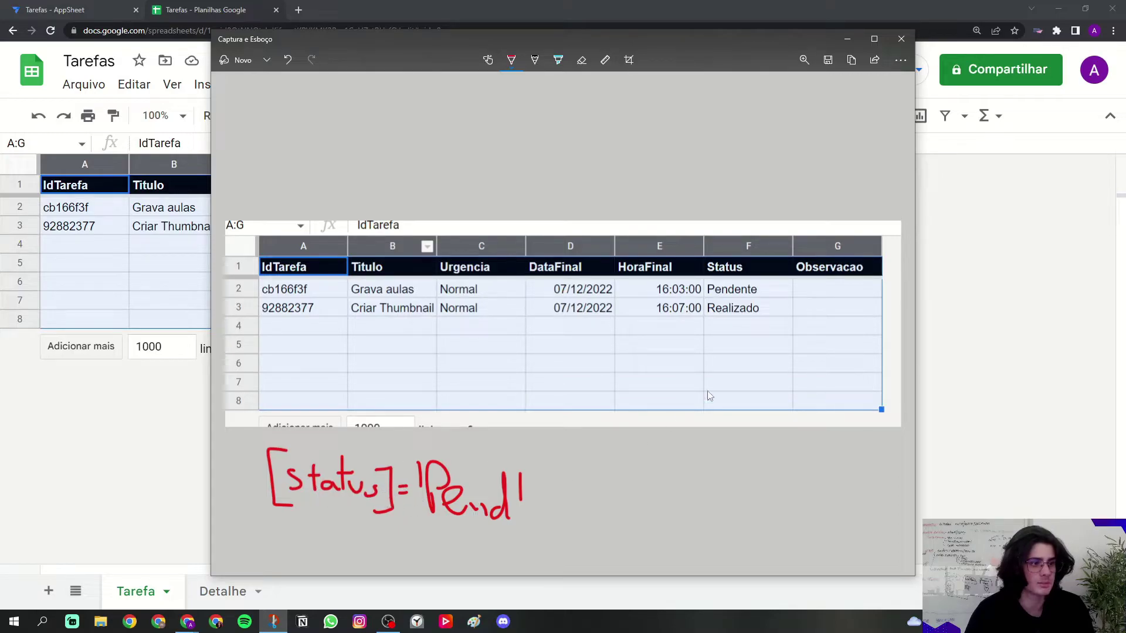
{"action": "left_click_drag", "start_coordinate": [802, 284], "coordinate": [829, 296]}
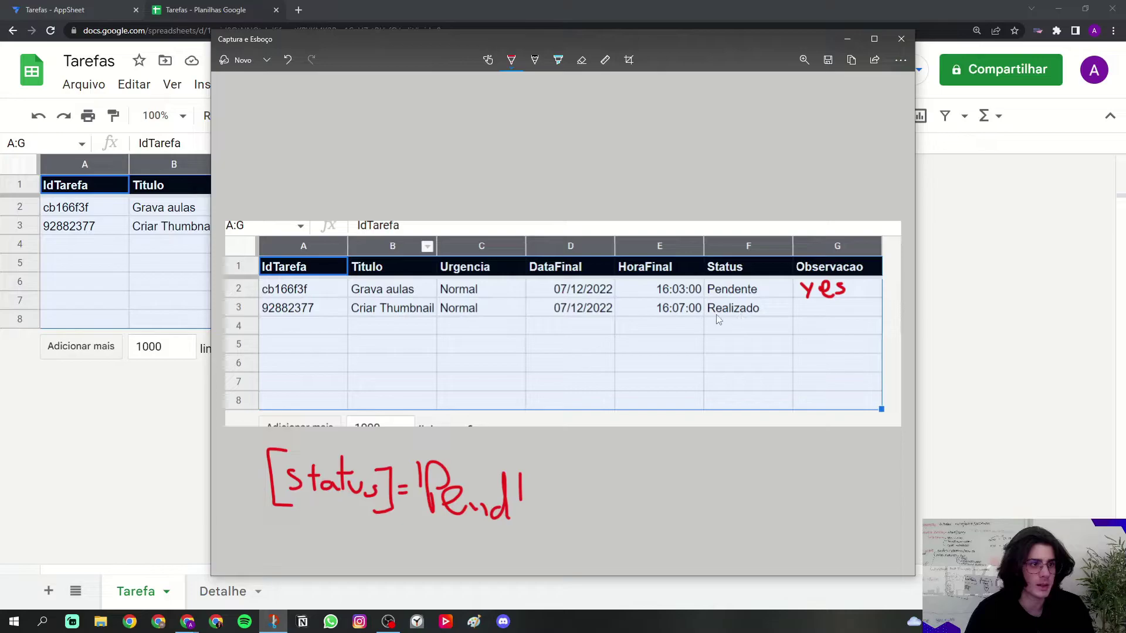
{"action": "mouse_move", "coordinate": [805, 314]}
{"action": "left_mouse_down"}
{"action": "mouse_move", "coordinate": [825, 301]}
{"action": "mouse_move", "coordinate": [799, 301]}
{"action": "mouse_move", "coordinate": [833, 273]}
{"action": "mouse_move", "coordinate": [795, 278]}
{"action": "mouse_move", "coordinate": [794, 302]}
{"action": "left_mouse_up"}
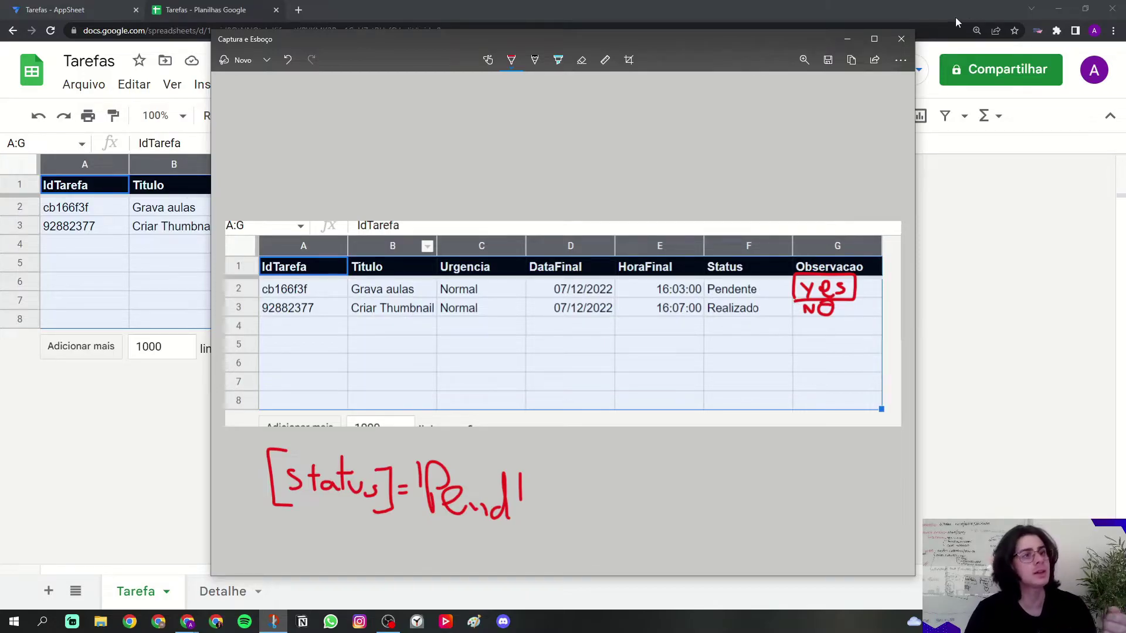
{"action": "left_click", "coordinate": [901, 39]}
- Switch back to the AppSheet editor and create a new slice without using a suggested filter
{"action": "left_click", "coordinate": [109, 7]}
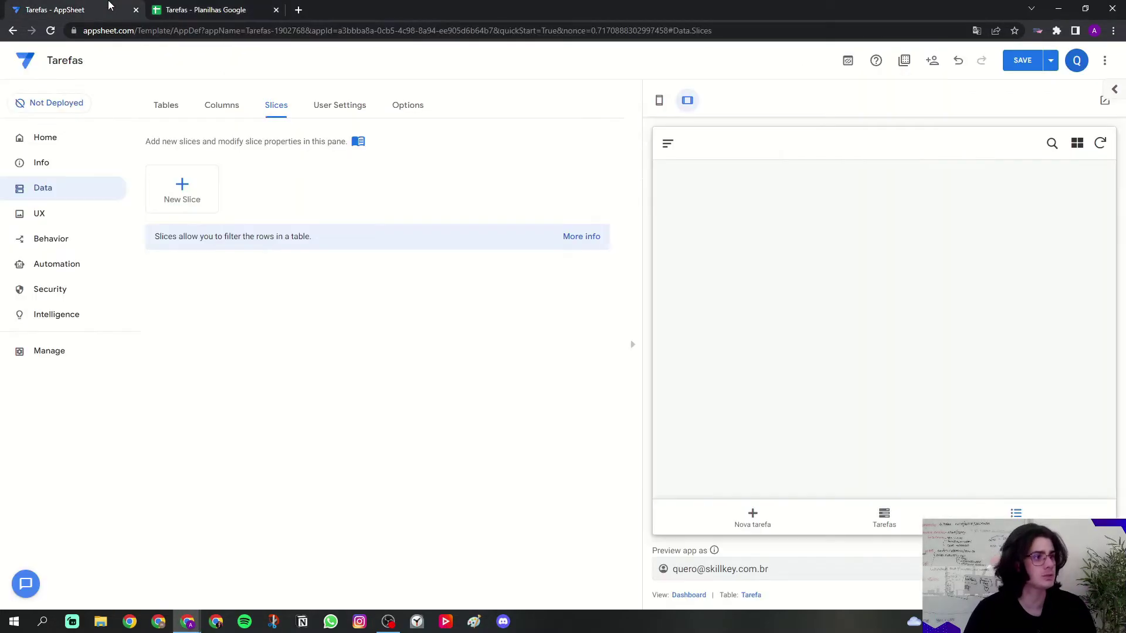
{"action": "left_click", "coordinate": [194, 198]}
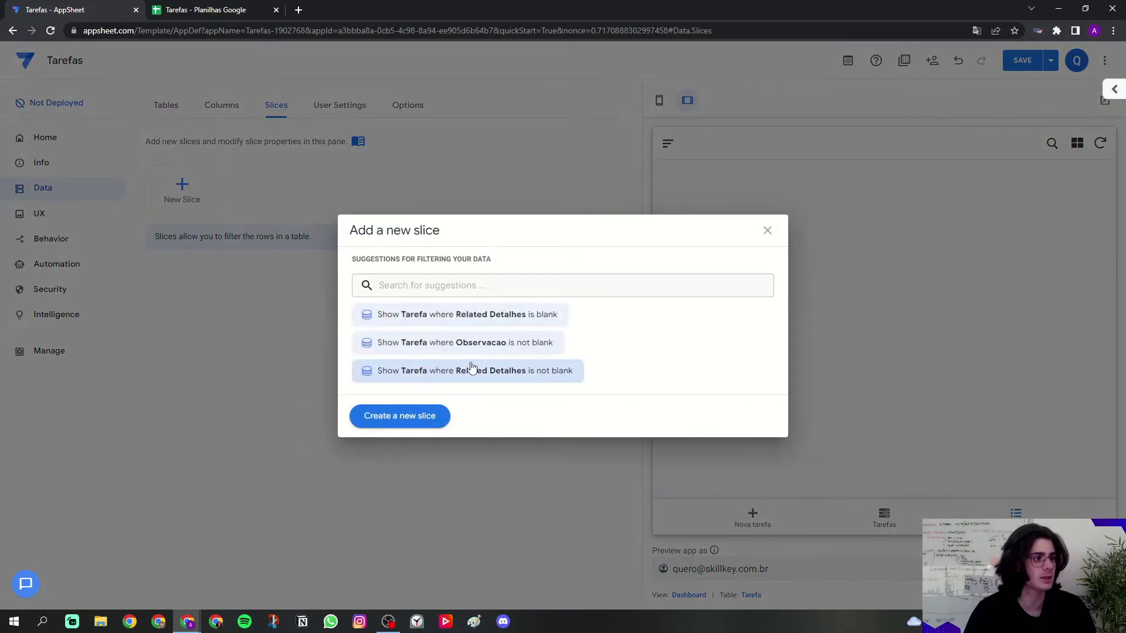
{"action": "left_click", "coordinate": [762, 237]}
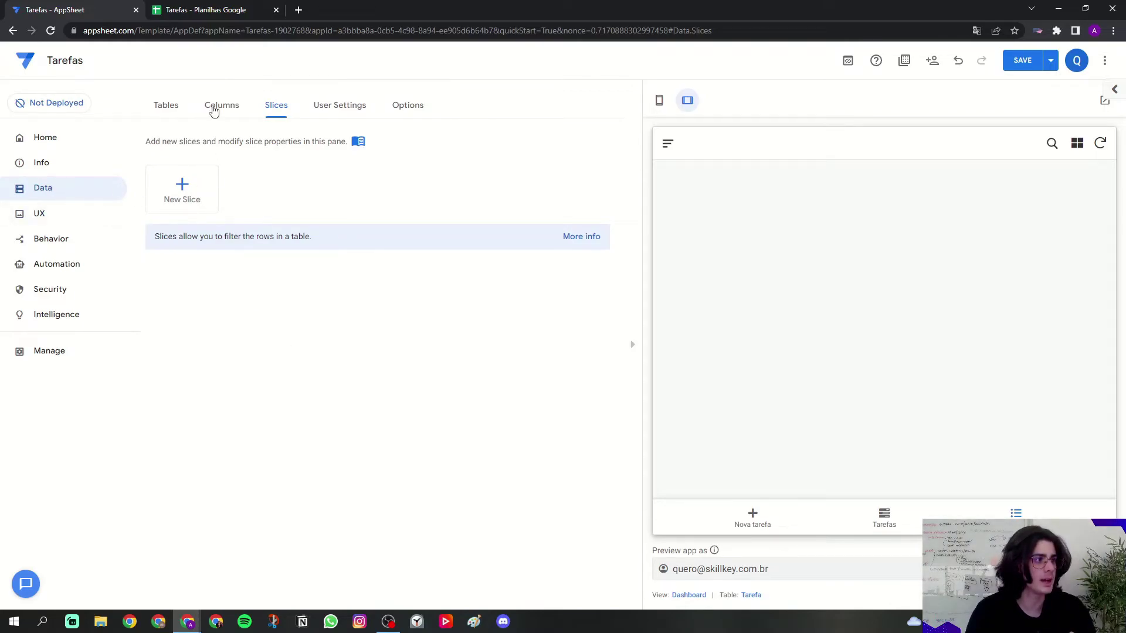
{"action": "left_click", "coordinate": [185, 192]}
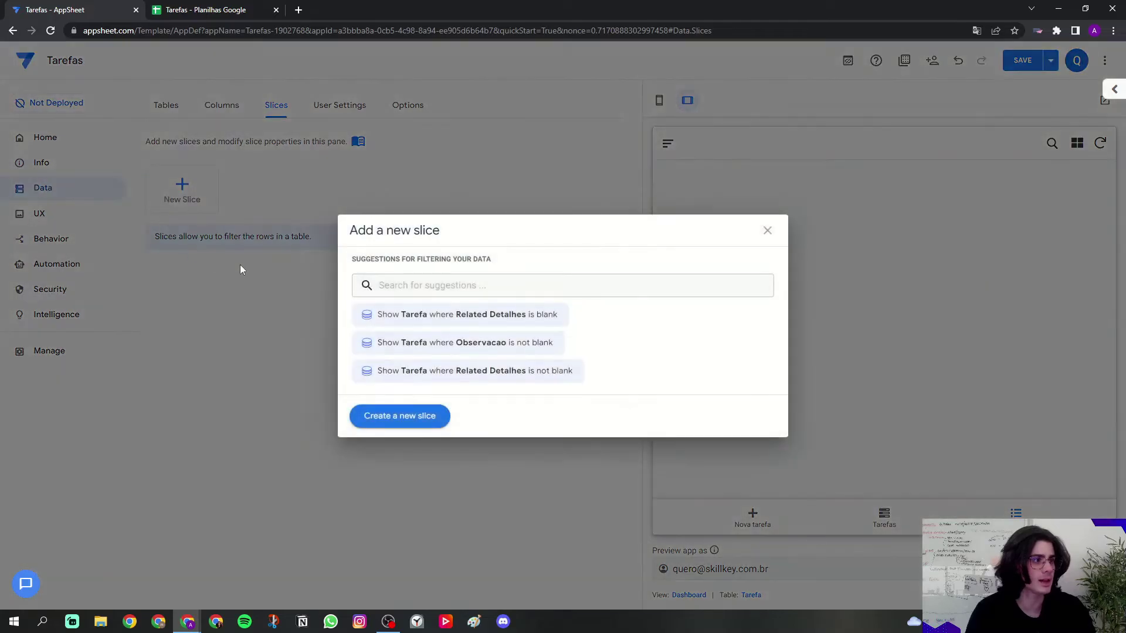
{"action": "left_click", "coordinate": [400, 417]}
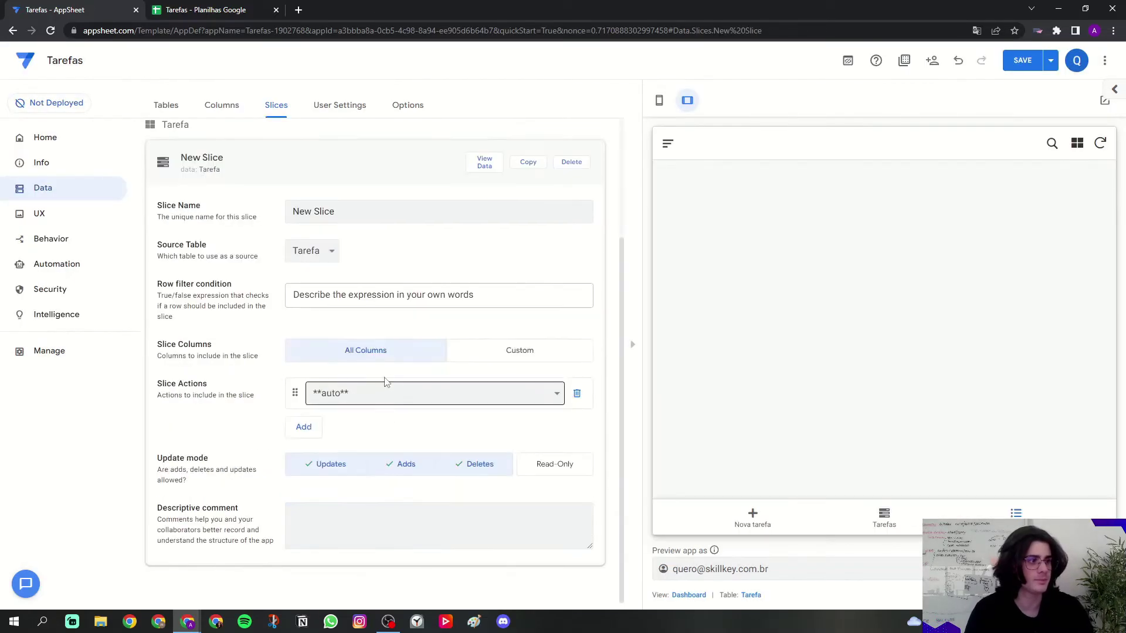
- Name the new slice Tarefas Realizadas, keeping Tarefa as its source table
{"action": "left_click_drag", "start_coordinate": [348, 212], "coordinate": [235, 224]}
{"action": "key", "text": "Caps_Lock"}
{"action": "type", "text": "T"}
{"action": "key", "text": "Caps_Lock"}
{"action": "type", "text": "arefas"}
{"action": "key", "text": "Caps_Lock"}
{"action": "type", "text": "R"}
{"action": "key", "text": "Caps_Lock"}
{"action": "type", "text": "ealizadas"}
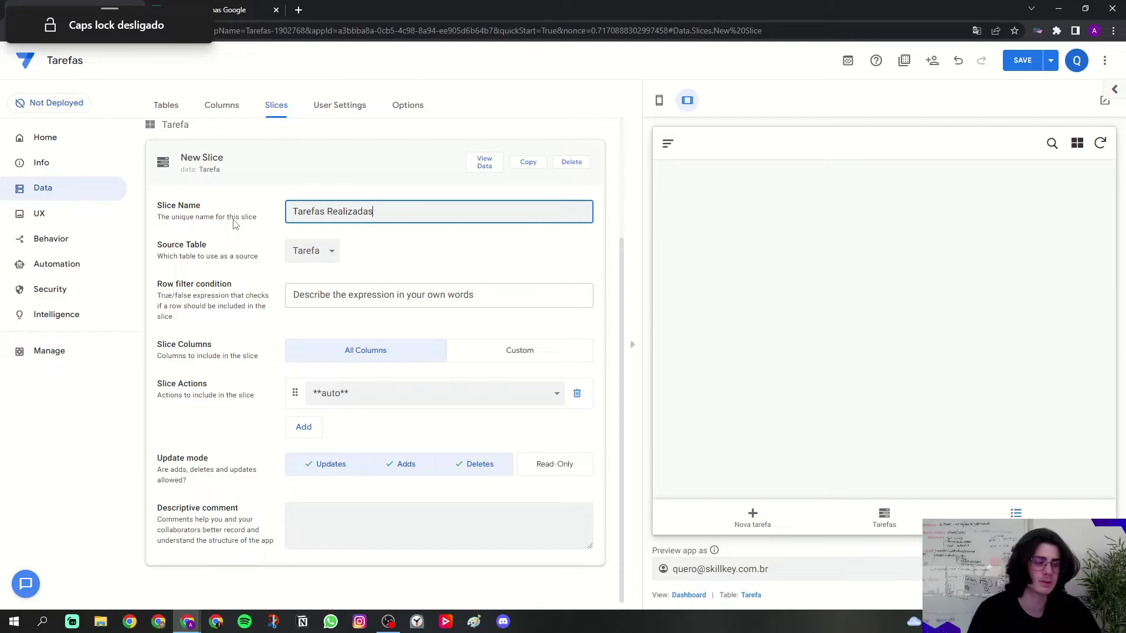
{"action": "left_click", "coordinate": [234, 224]}
{"action": "left_click_drag", "start_coordinate": [165, 252], "coordinate": [208, 245]}
{"action": "left_click", "coordinate": [281, 267]}
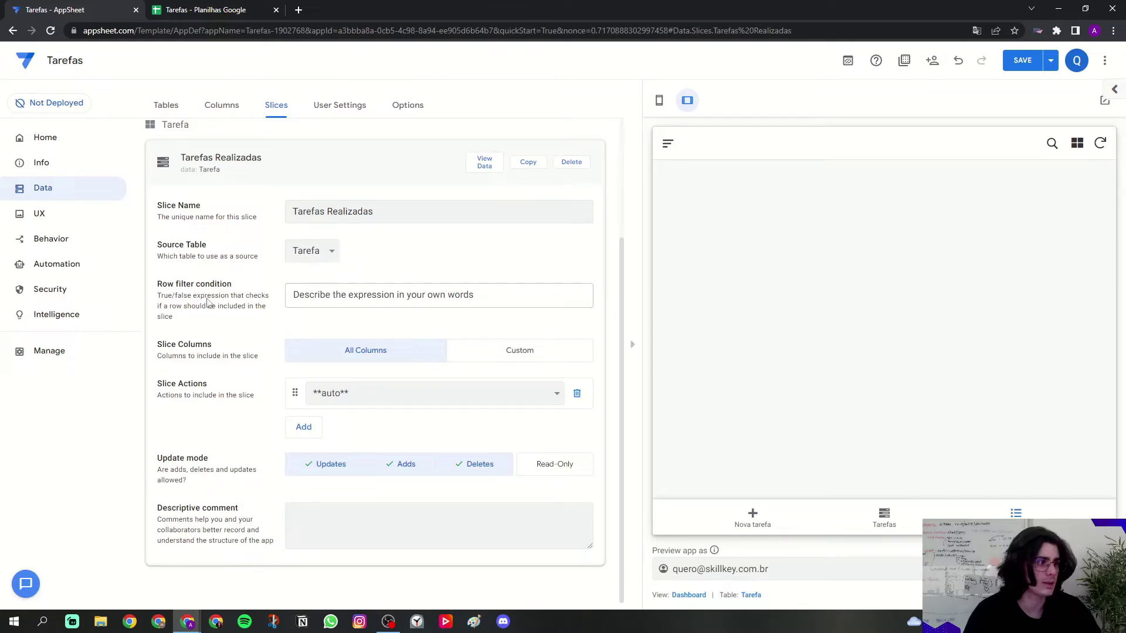
- Set the Tarefas Realizadas row filter to the custom expression [Status]='Realizado' and save the app
{"action": "left_click_drag", "start_coordinate": [166, 287], "coordinate": [245, 290]}
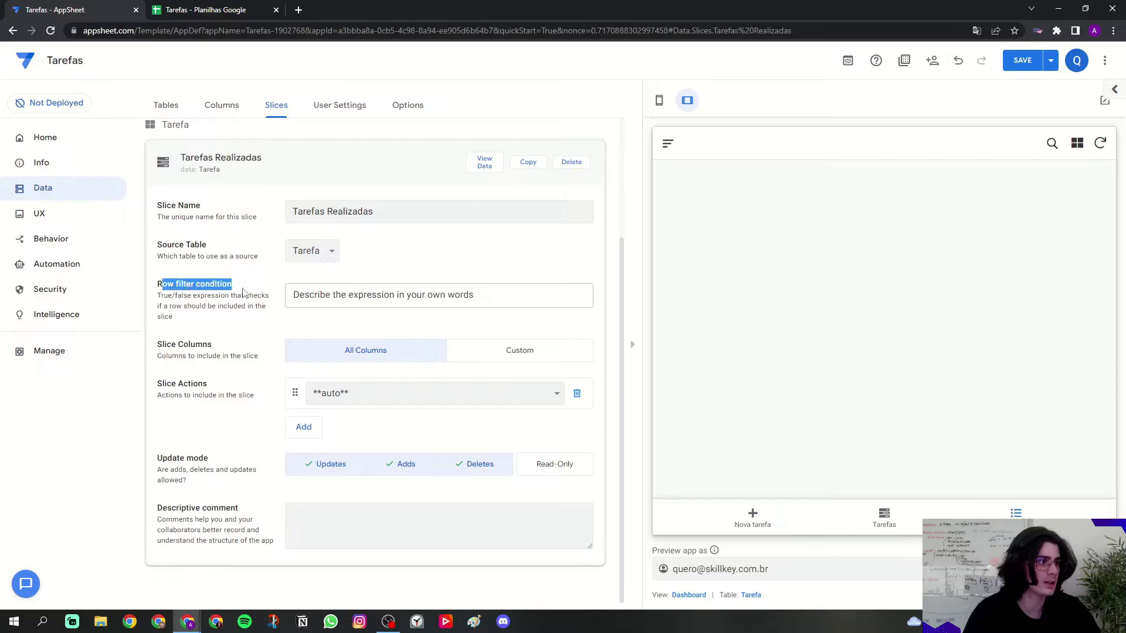
{"action": "left_click", "coordinate": [315, 293]}
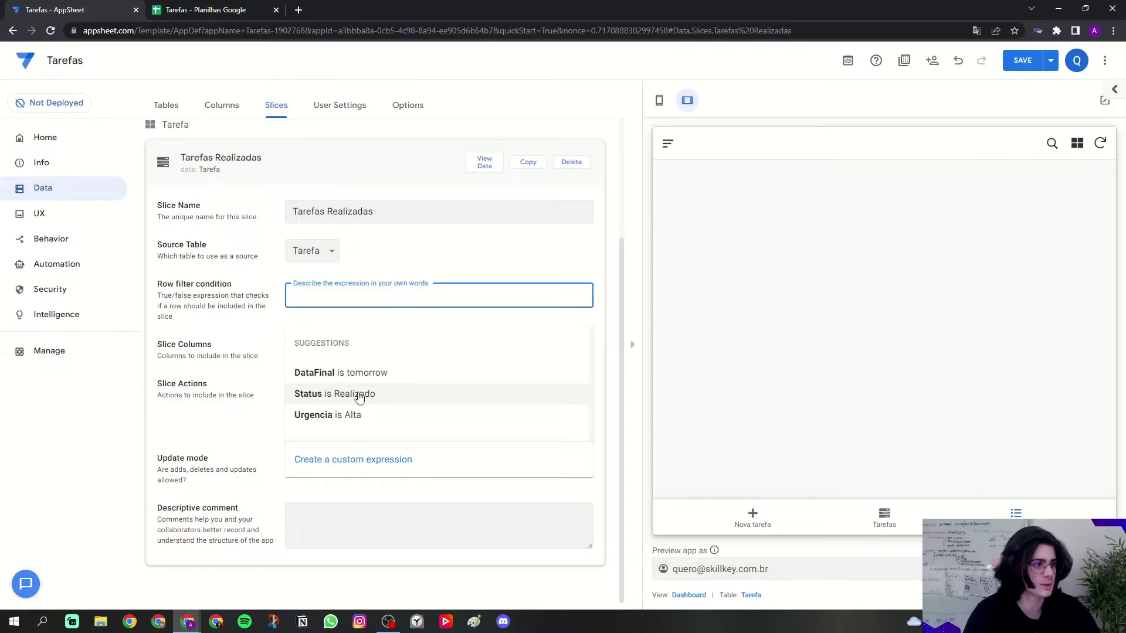
{"action": "left_click", "coordinate": [360, 473]}
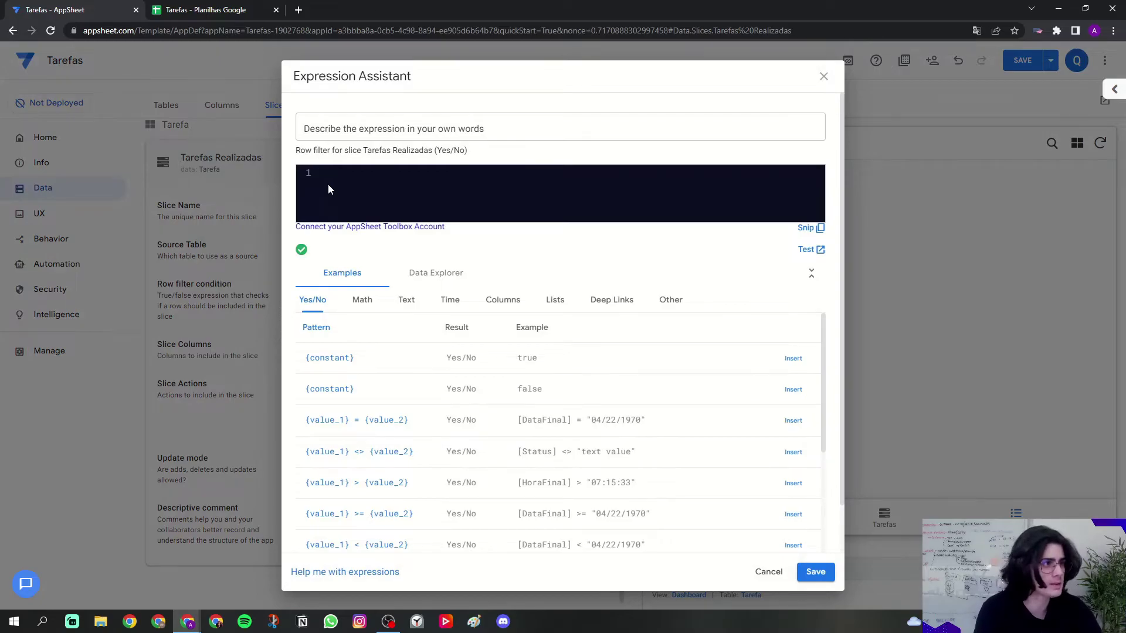
{"action": "type", "text": "["}
{"action": "key", "text": "Caps_Lock"}
{"action": "type", "text": "Status"}
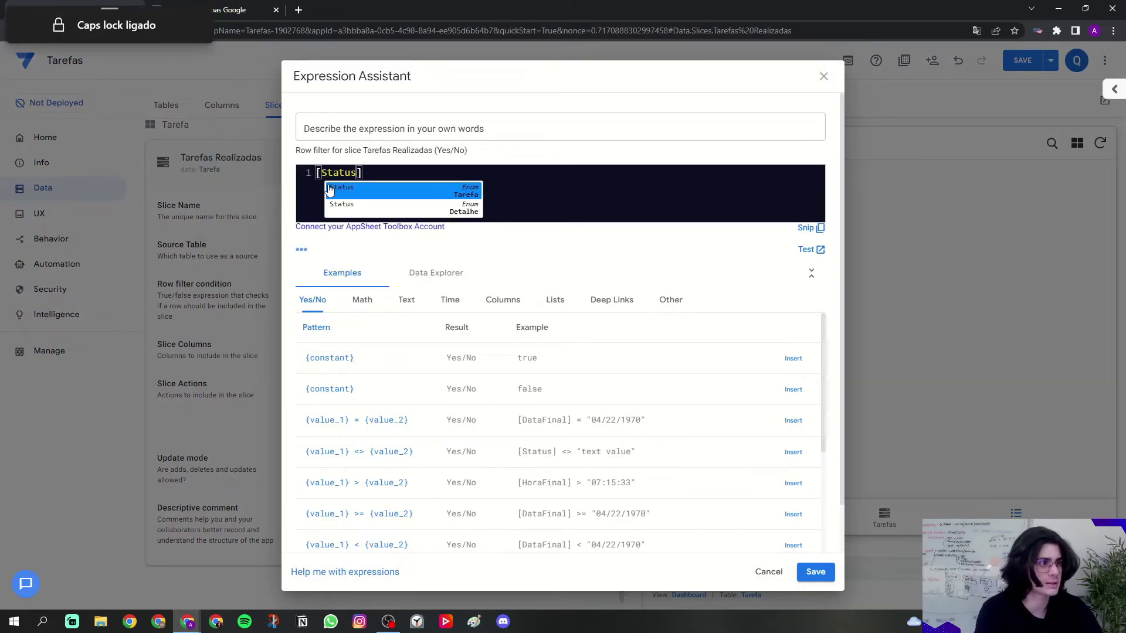
{"action": "left_click", "coordinate": [329, 188]}
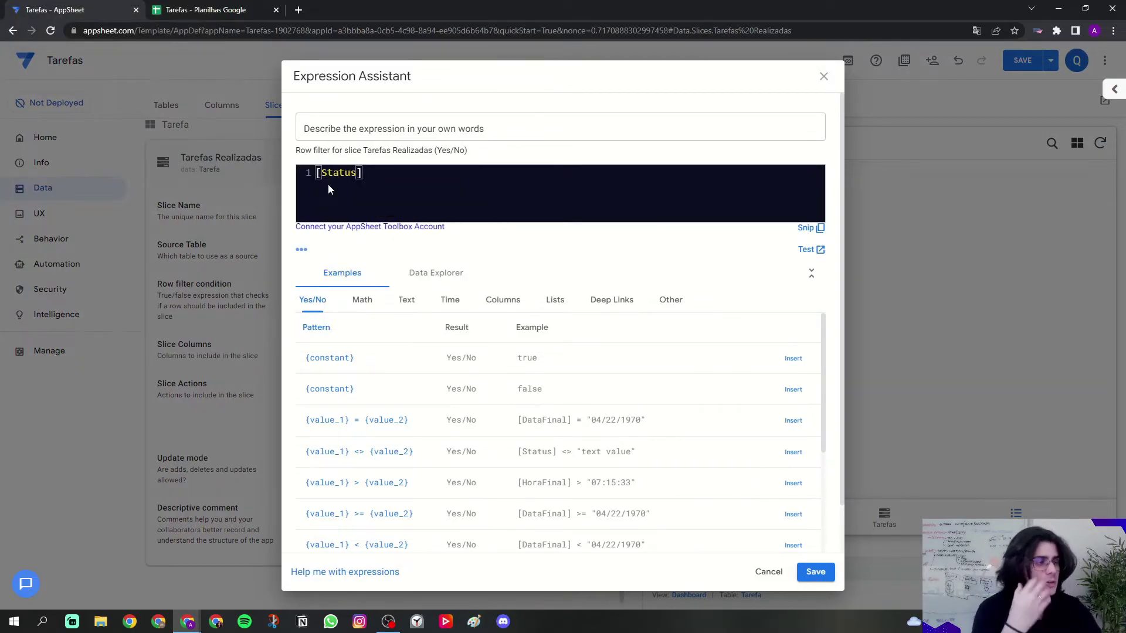
{"action": "type", "text": "='"}
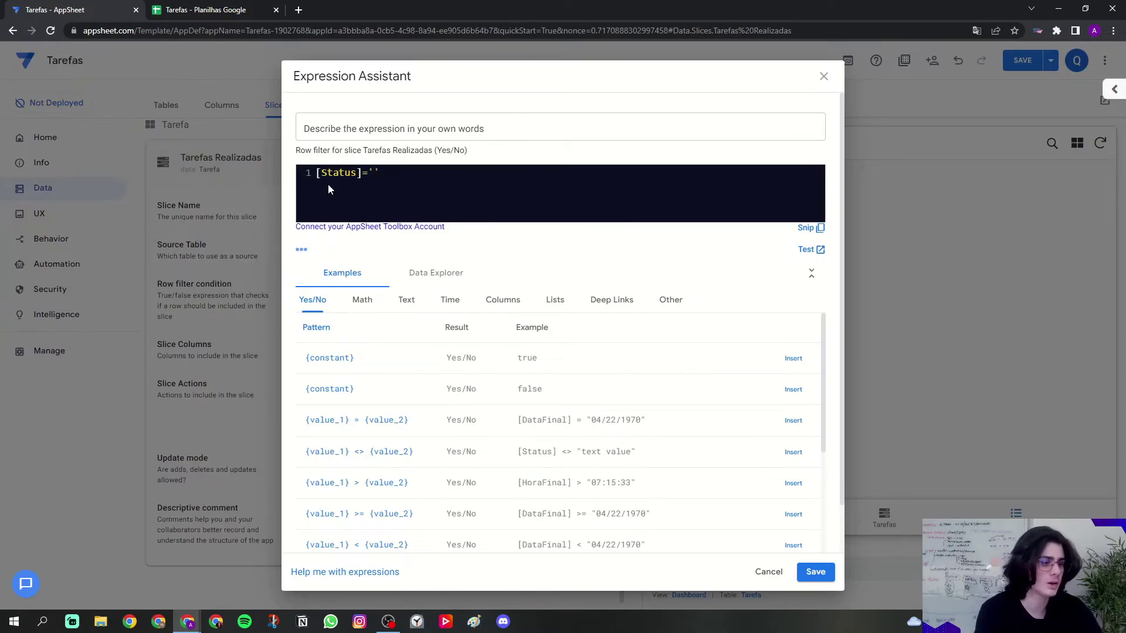
{"action": "key", "text": "Caps_Lock"}
{"action": "type", "text": "Realizado"}
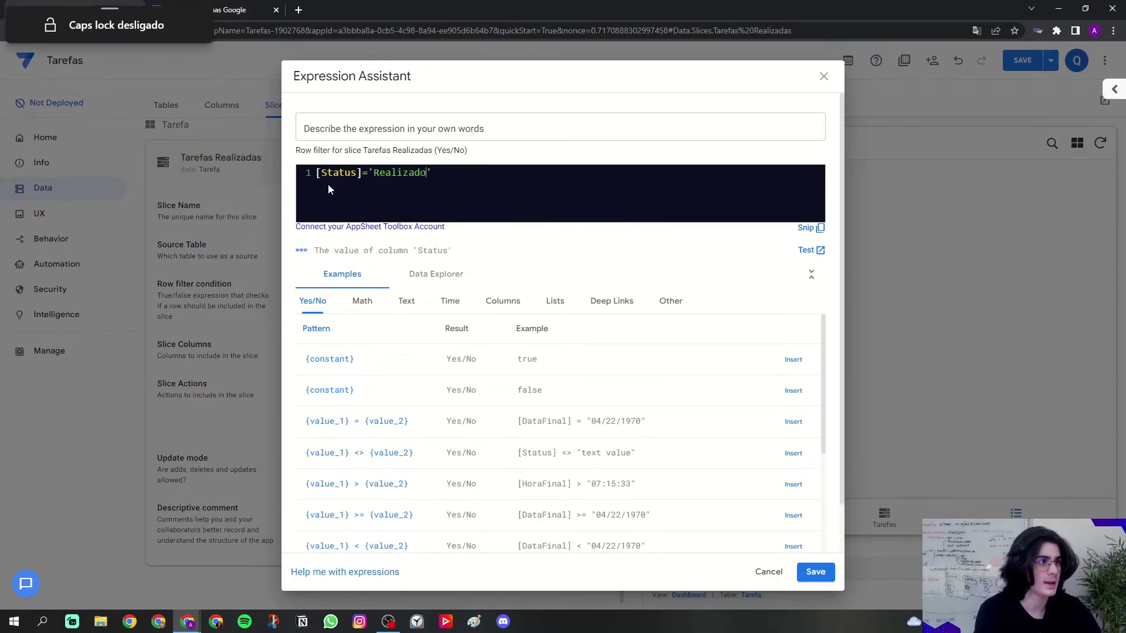
{"action": "left_click", "coordinate": [815, 572]}
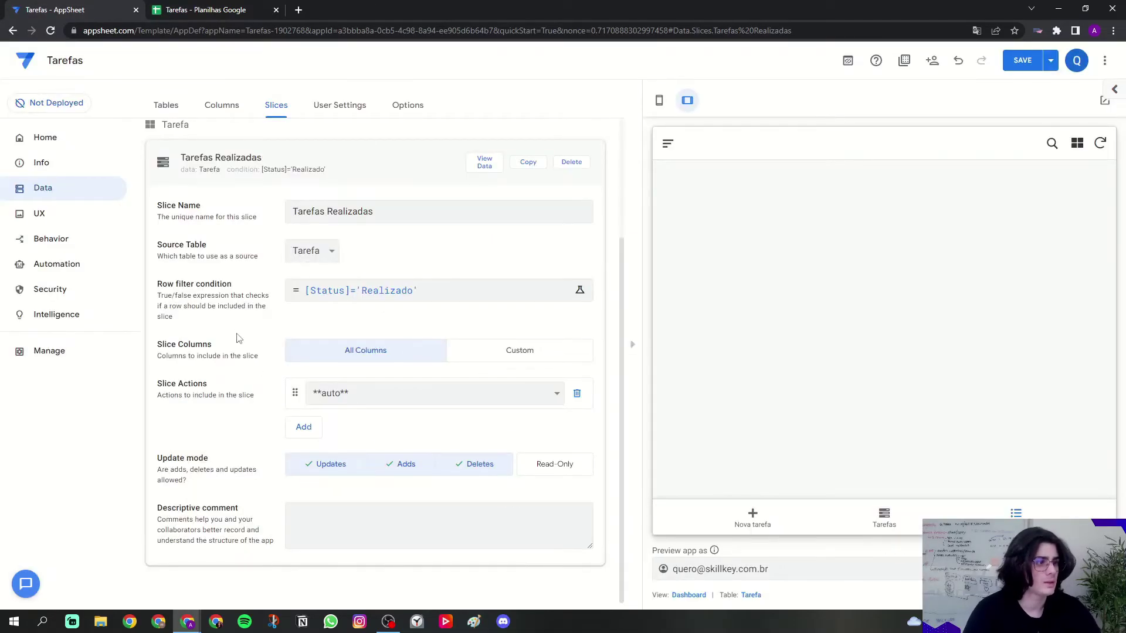
{"action": "left_click", "coordinate": [293, 169]}
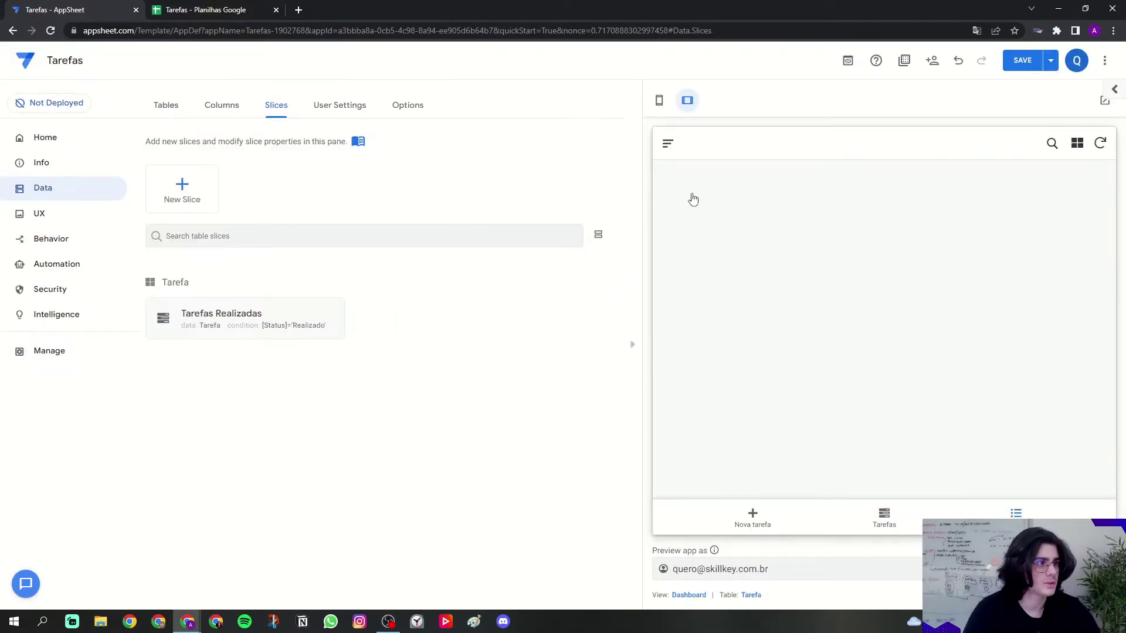
{"action": "left_click", "coordinate": [1019, 63]}
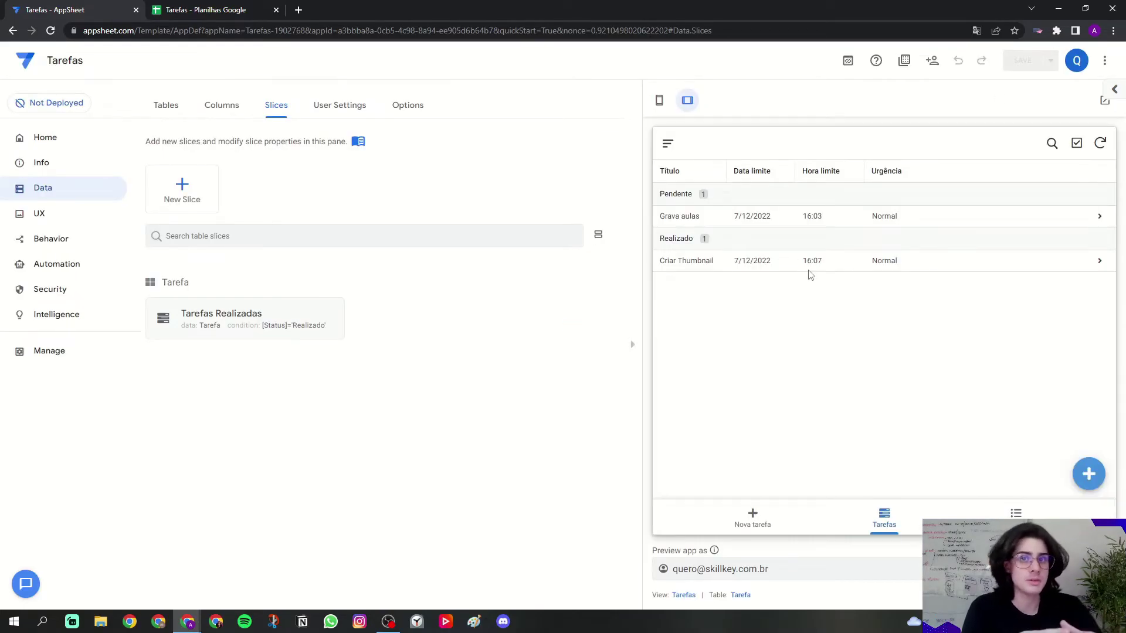
- Create a new view in the UX section and set the Tarefas Realizadas slice as its data
{"action": "left_click", "coordinate": [43, 218]}
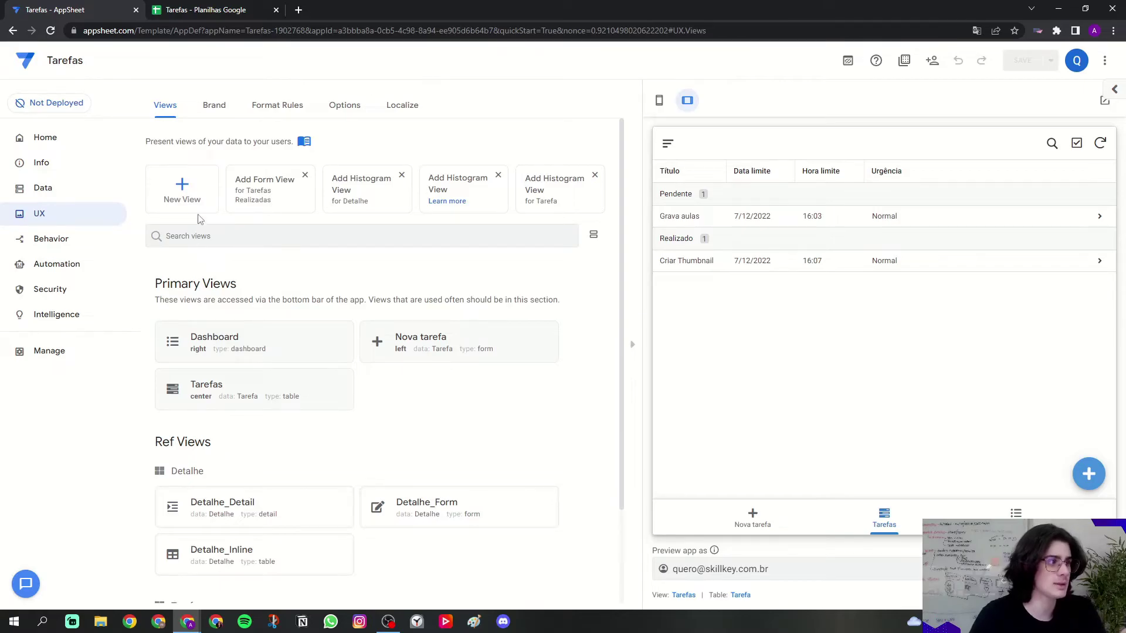
{"action": "left_click", "coordinate": [195, 183]}
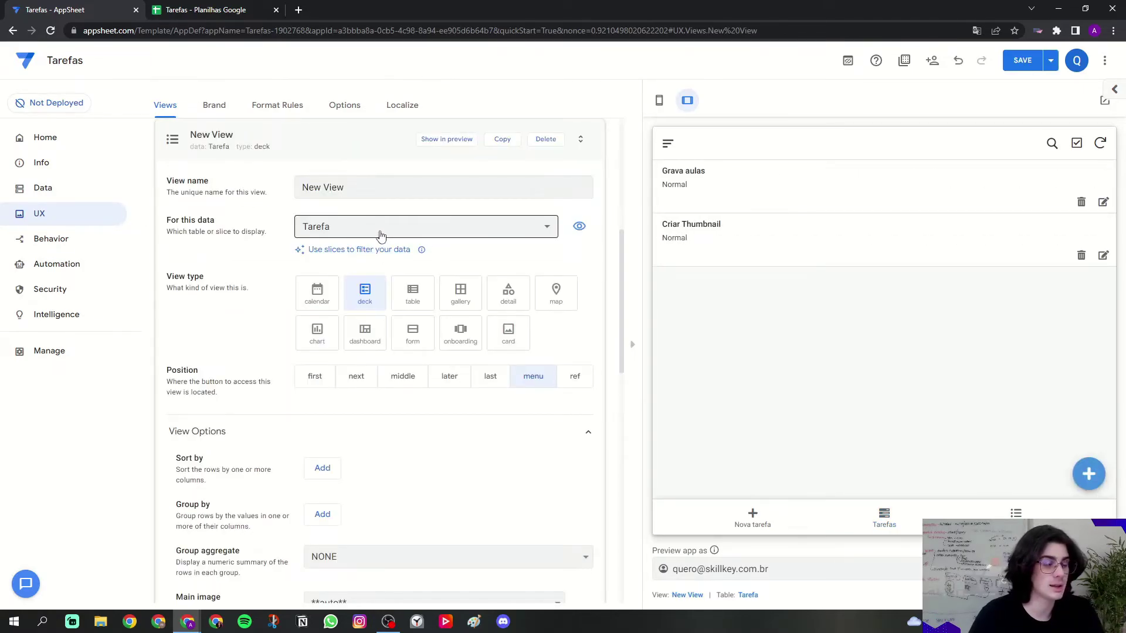
{"action": "left_click", "coordinate": [381, 235]}
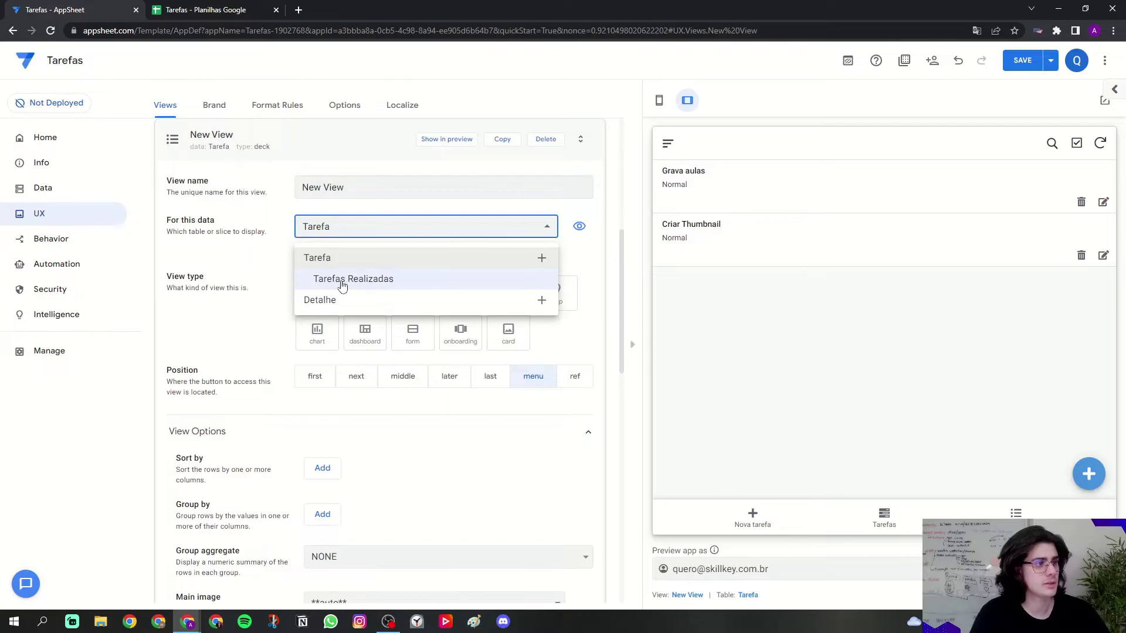
{"action": "left_click", "coordinate": [384, 284]}
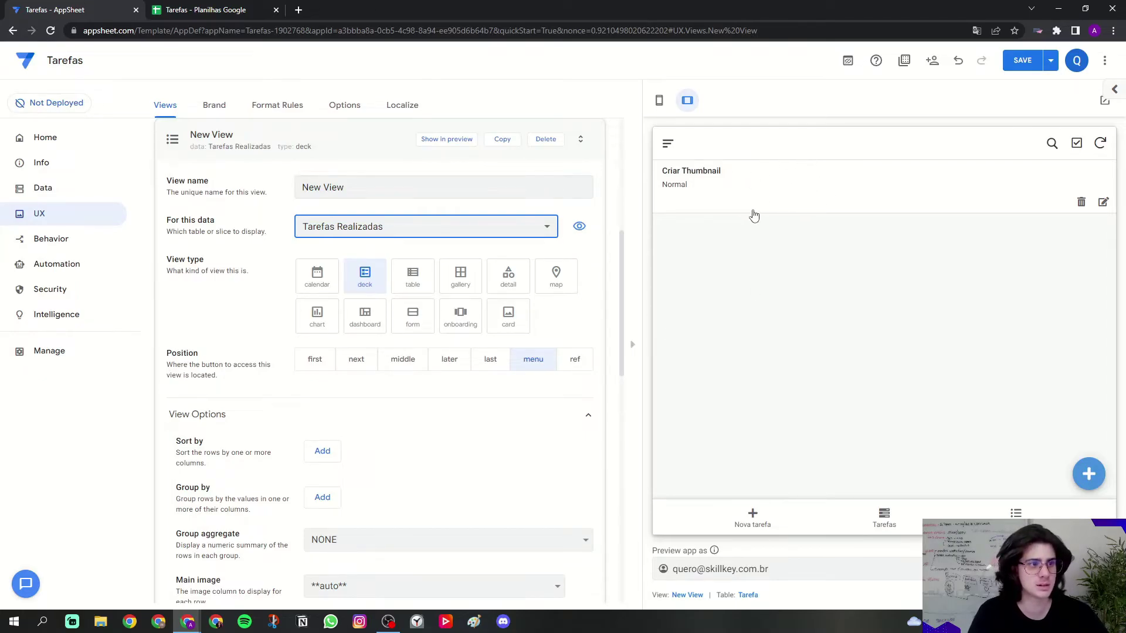
- Compare the Tarefas view with the new view in the app preview, and delete the new view
{"action": "left_click", "coordinate": [884, 519]}
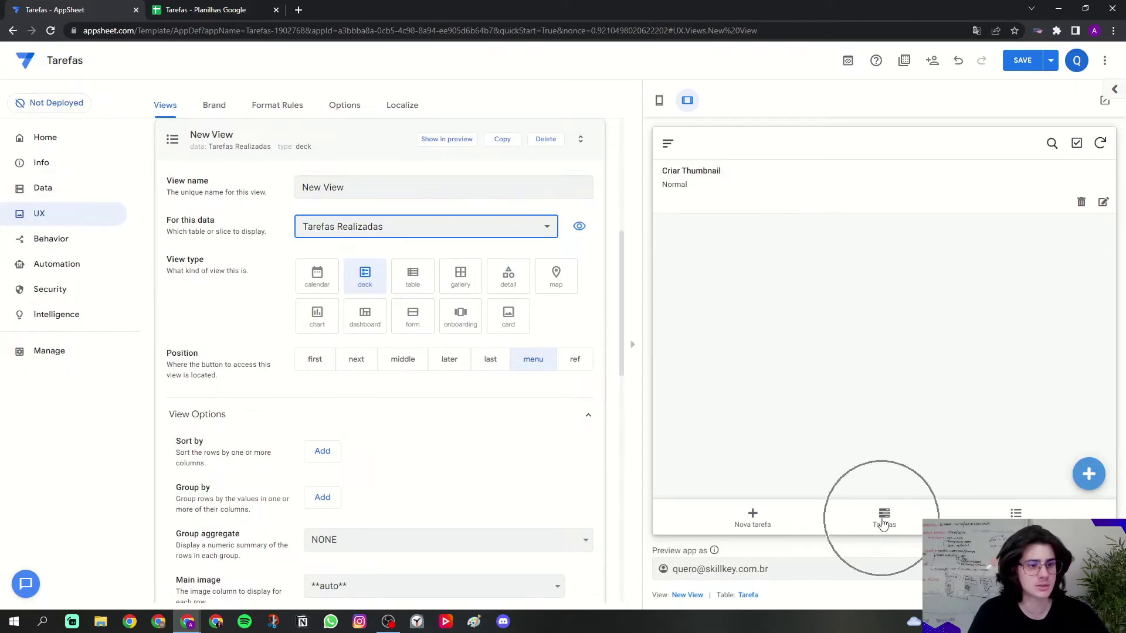
{"action": "left_click", "coordinate": [887, 522]}
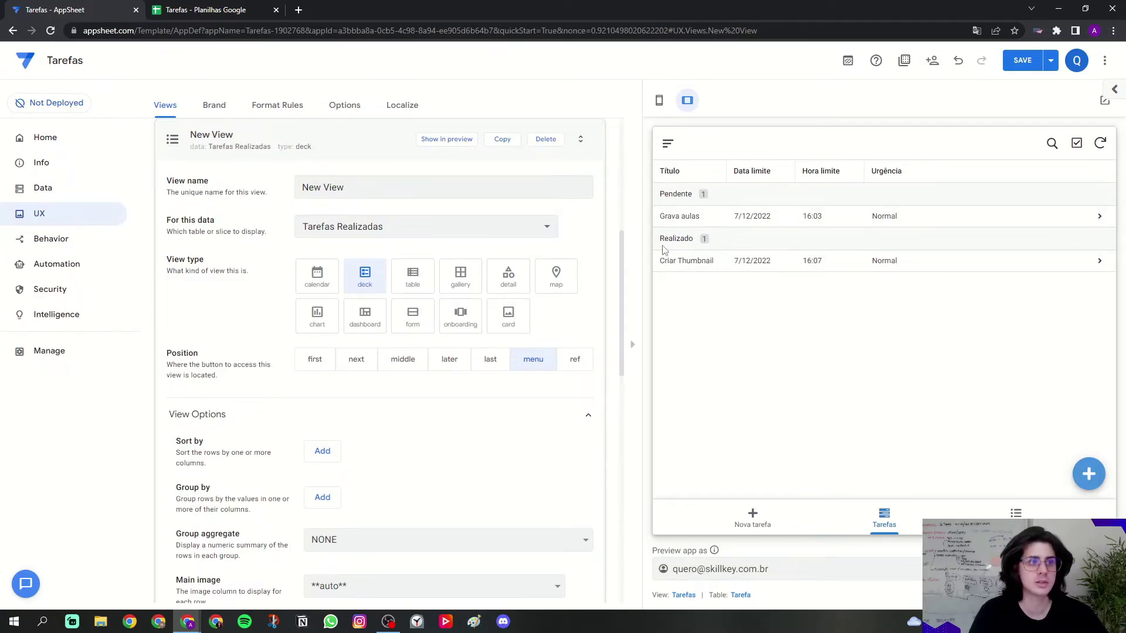
{"action": "left_click", "coordinate": [667, 146]}
{"action": "left_click", "coordinate": [706, 196]}
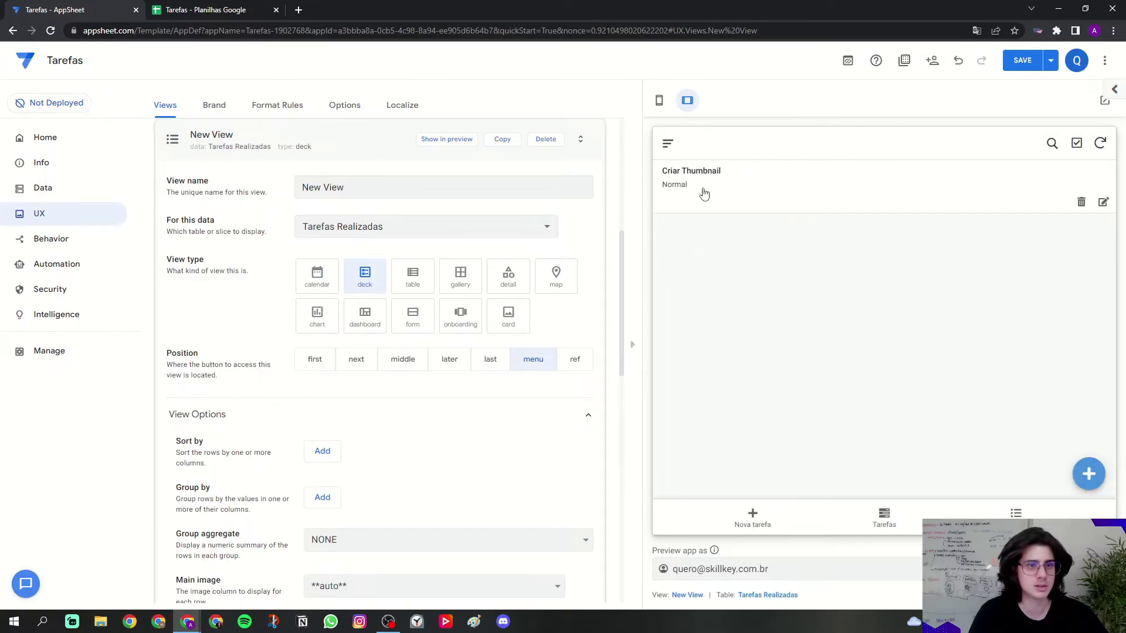
{"action": "left_click", "coordinate": [540, 141]}
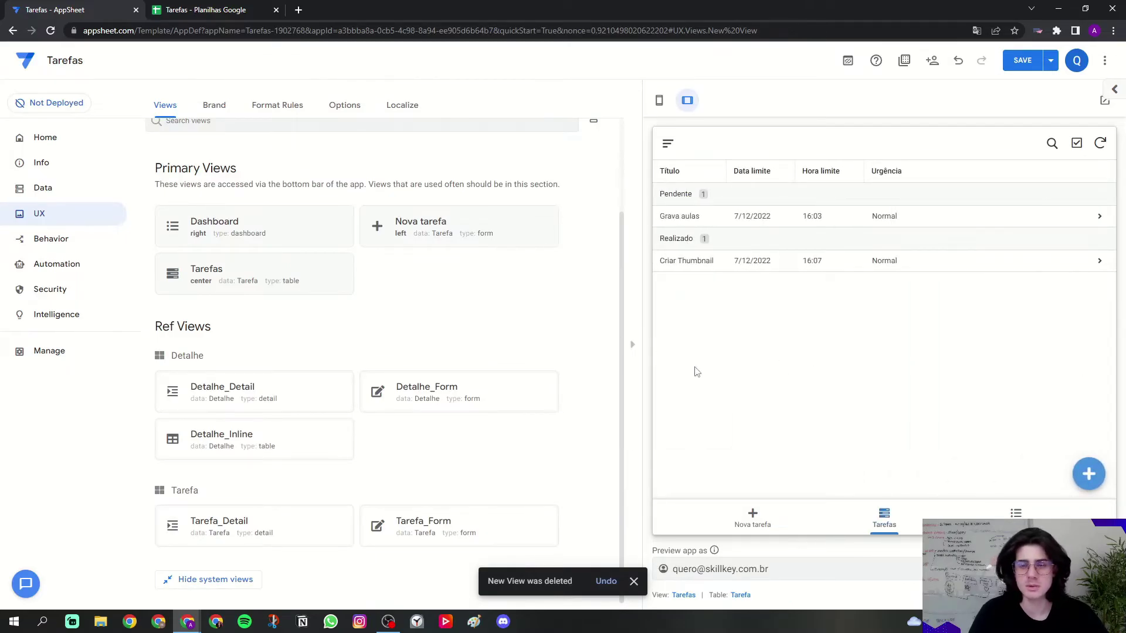
- Duplicate the Tarefas table view and collapse the copy's settings
{"action": "left_click", "coordinate": [212, 278]}
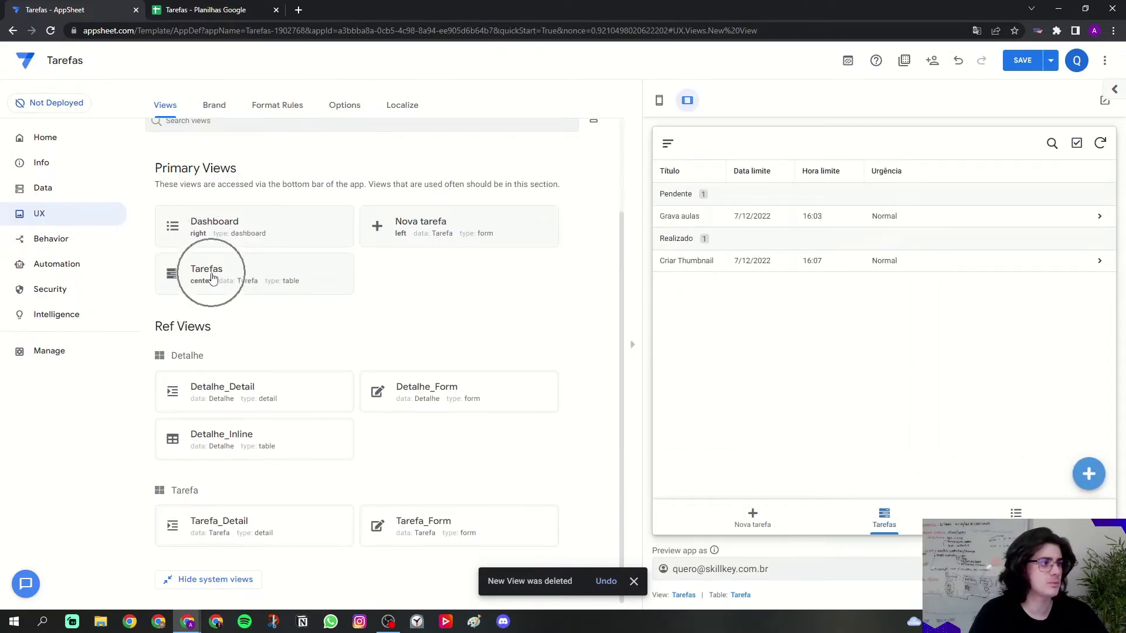
{"action": "left_click", "coordinate": [212, 277]}
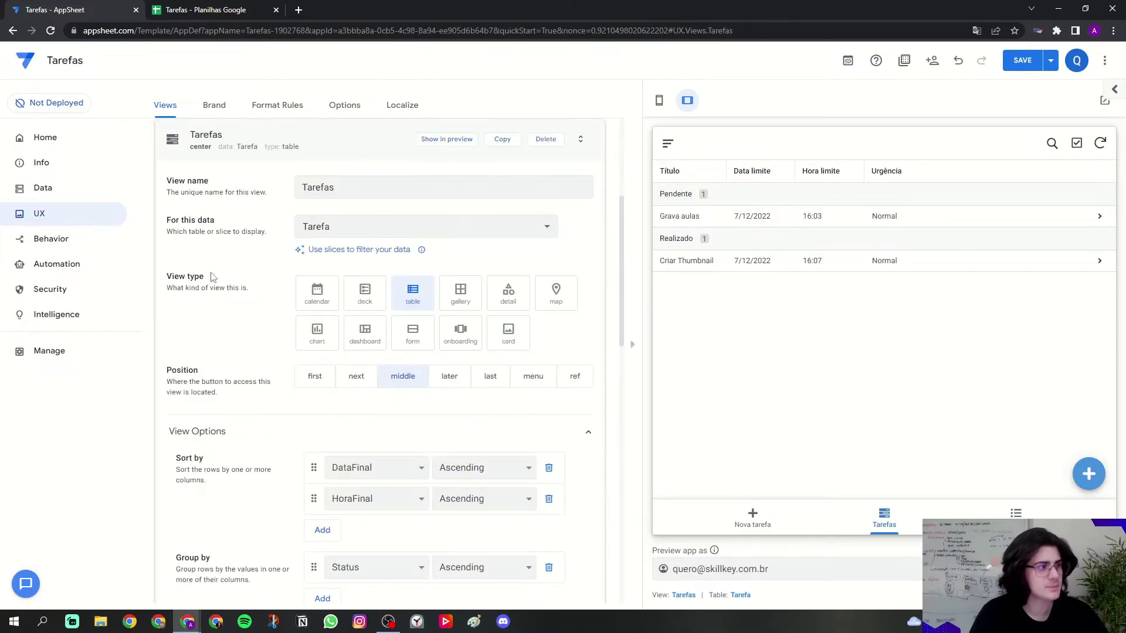
{"action": "left_click", "coordinate": [505, 143]}
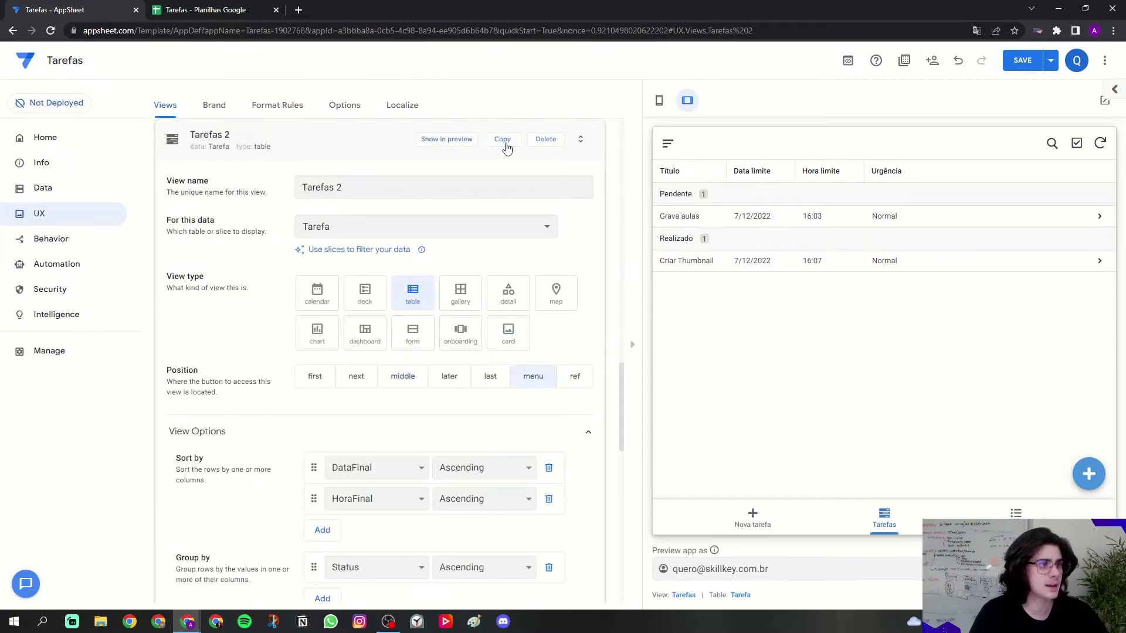
{"action": "scroll", "coordinate": [231, 305], "scroll_direction": "up", "scroll_amount": 12}
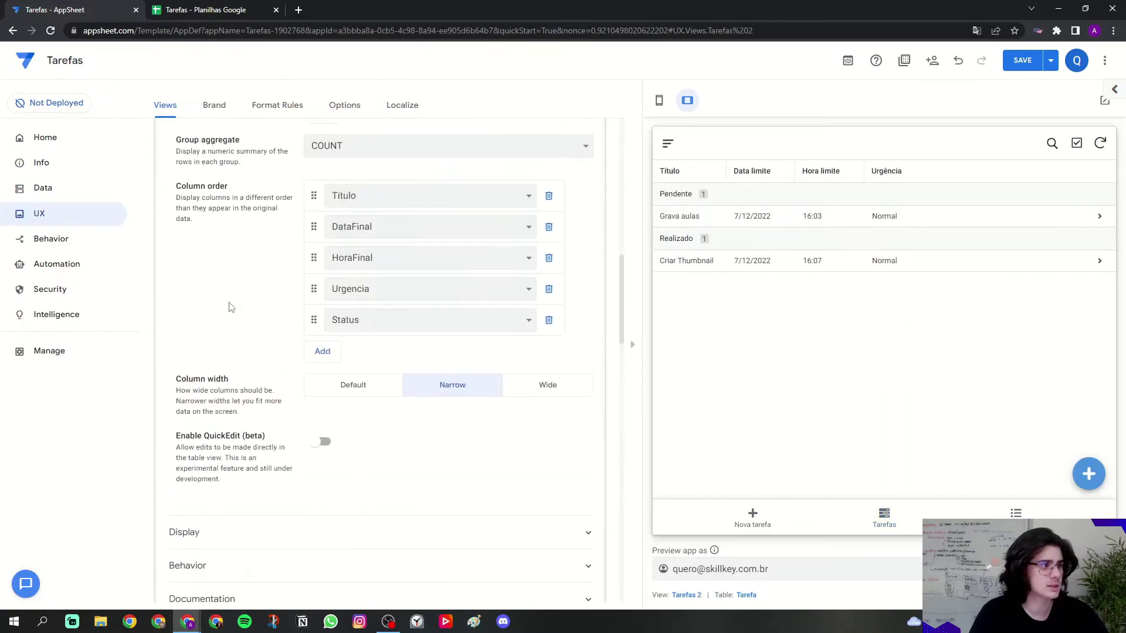
{"action": "scroll", "coordinate": [231, 305], "scroll_direction": "up", "scroll_amount": 5}
{"action": "left_click", "coordinate": [232, 384]}
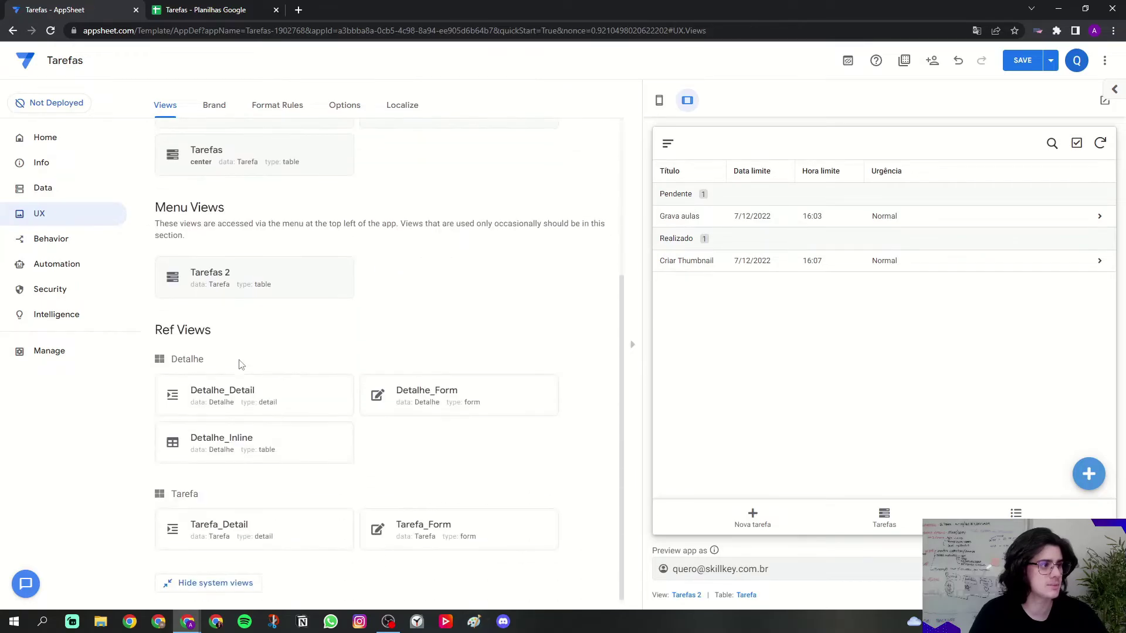
- Rename the copied Tarefas view as Realizadas
{"action": "left_click", "coordinate": [218, 283]}
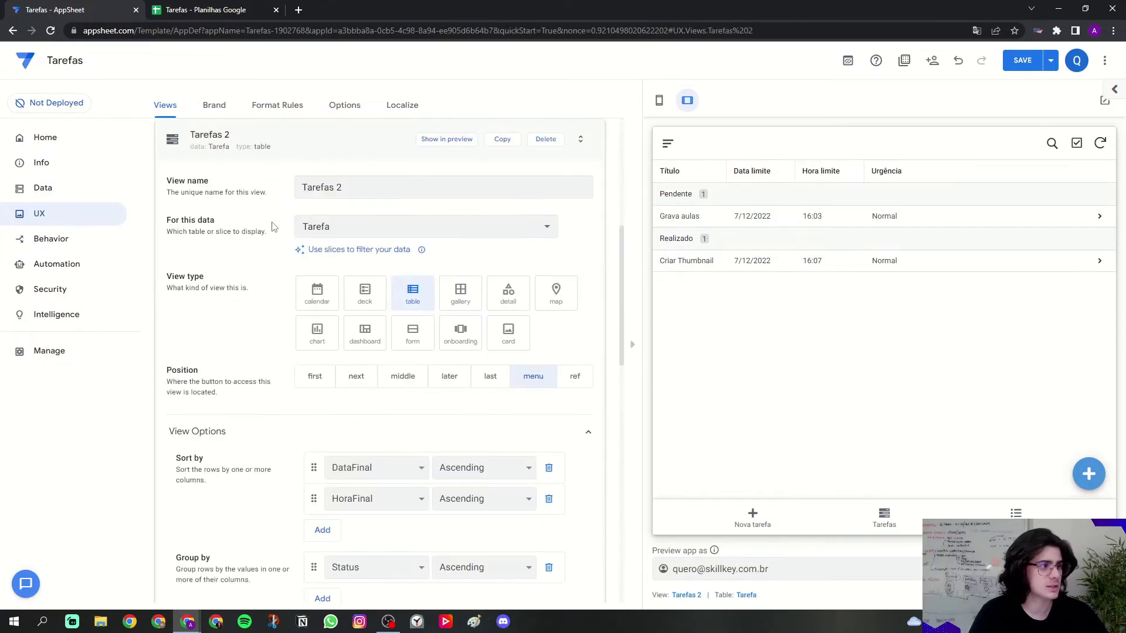
{"action": "double_click", "coordinate": [340, 188]}
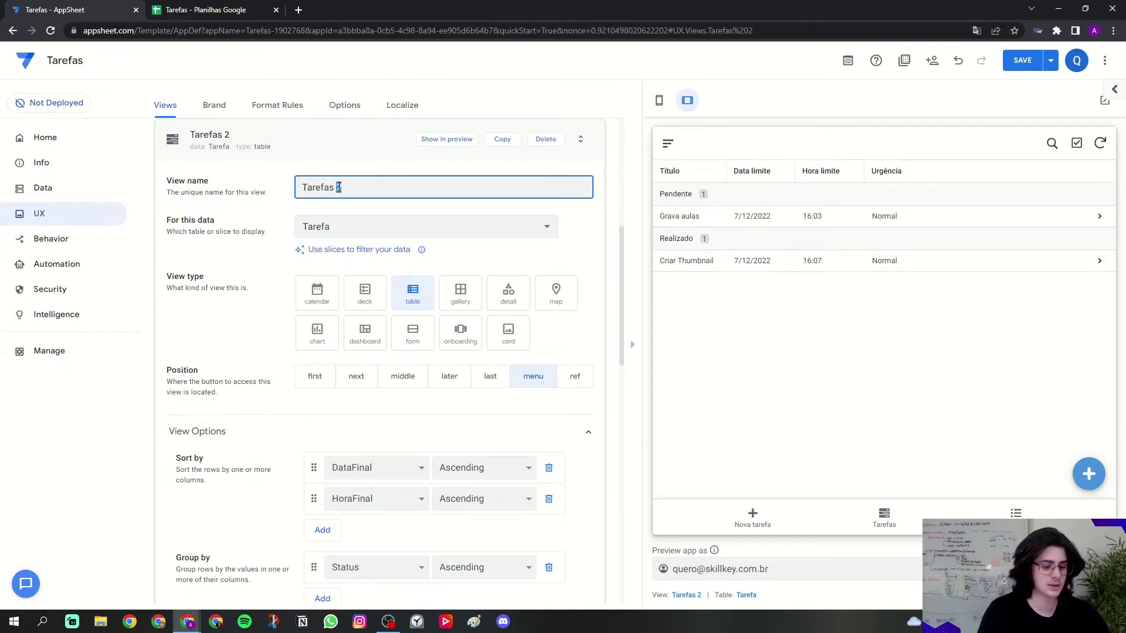
{"action": "key", "text": "ctrl+a"}
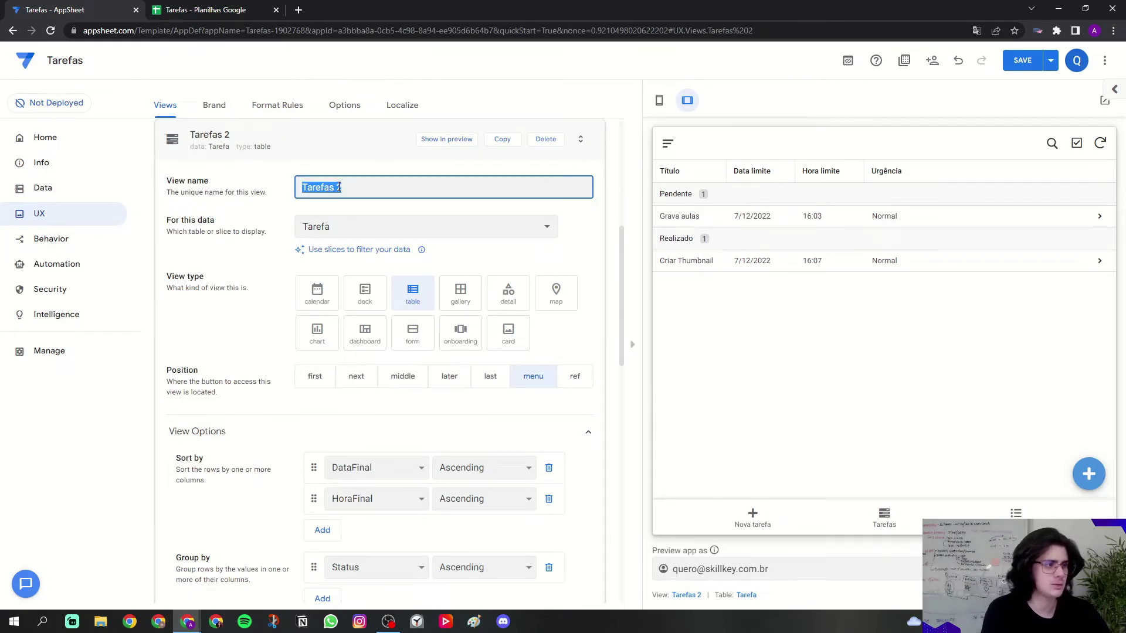
{"action": "key", "text": "Caps_Lock"}
{"action": "type", "text": "Realizadas"}
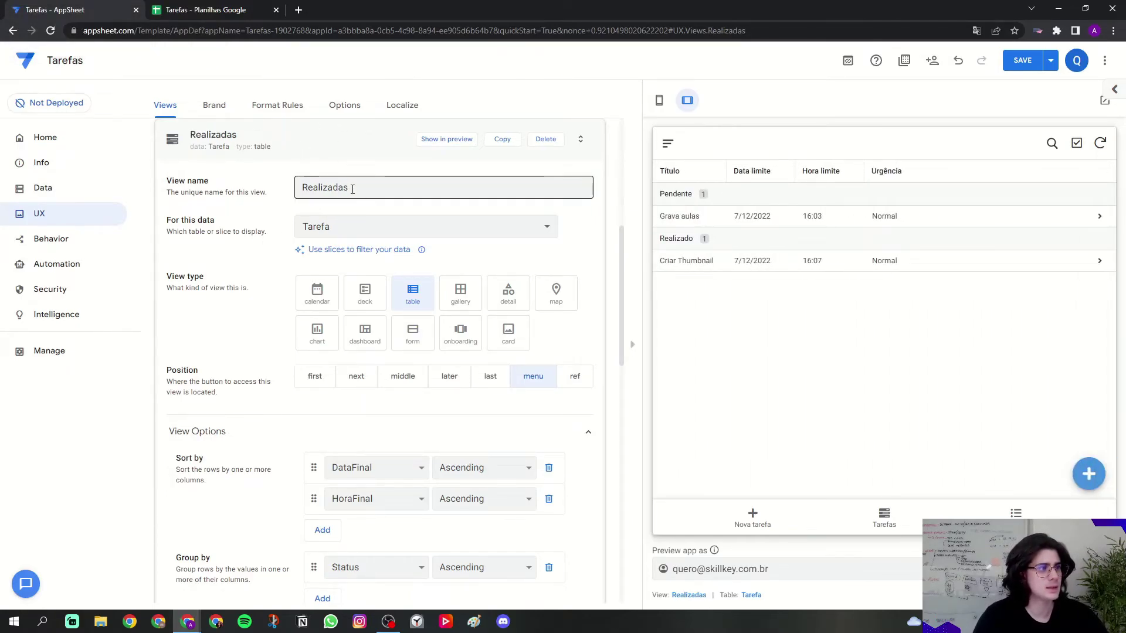
- Set the Realizadas view's data source to the Tarefas Realizadas slice
{"action": "left_click", "coordinate": [337, 226]}
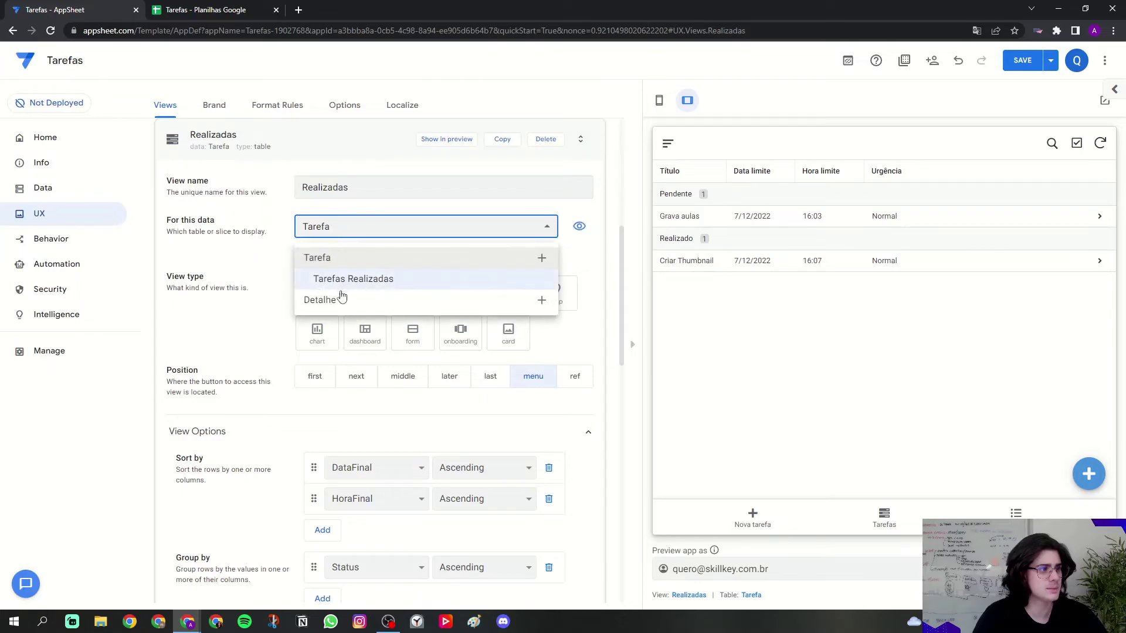
{"action": "left_click", "coordinate": [435, 284]}
{"action": "left_click", "coordinate": [351, 226]}
{"action": "left_click", "coordinate": [320, 258]}
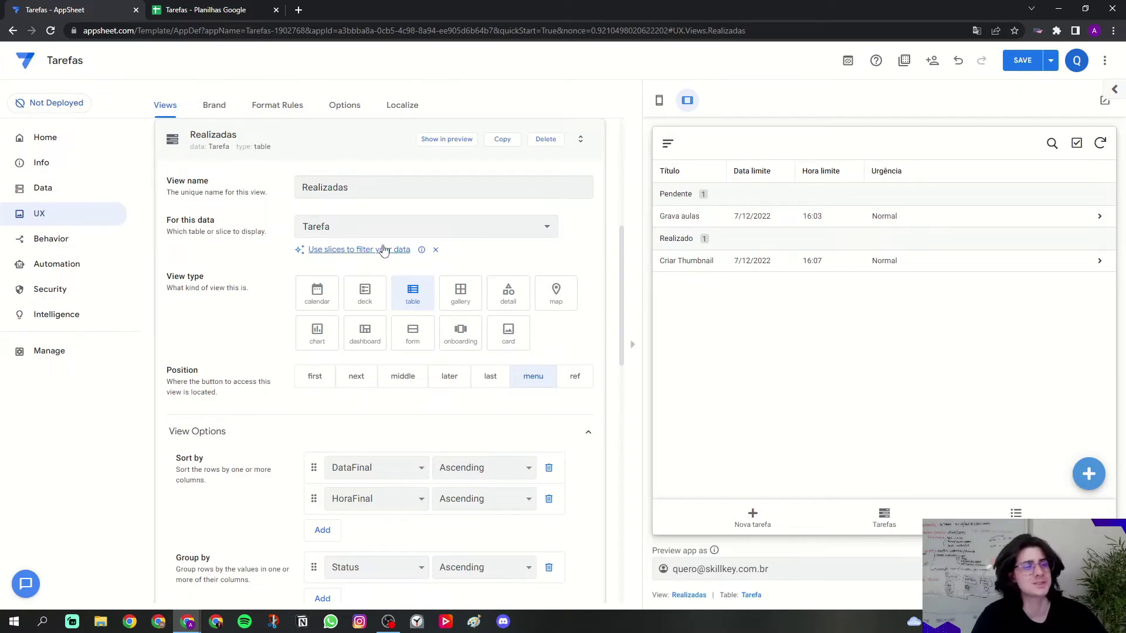
{"action": "left_click", "coordinate": [377, 228]}
{"action": "left_click", "coordinate": [352, 280]}
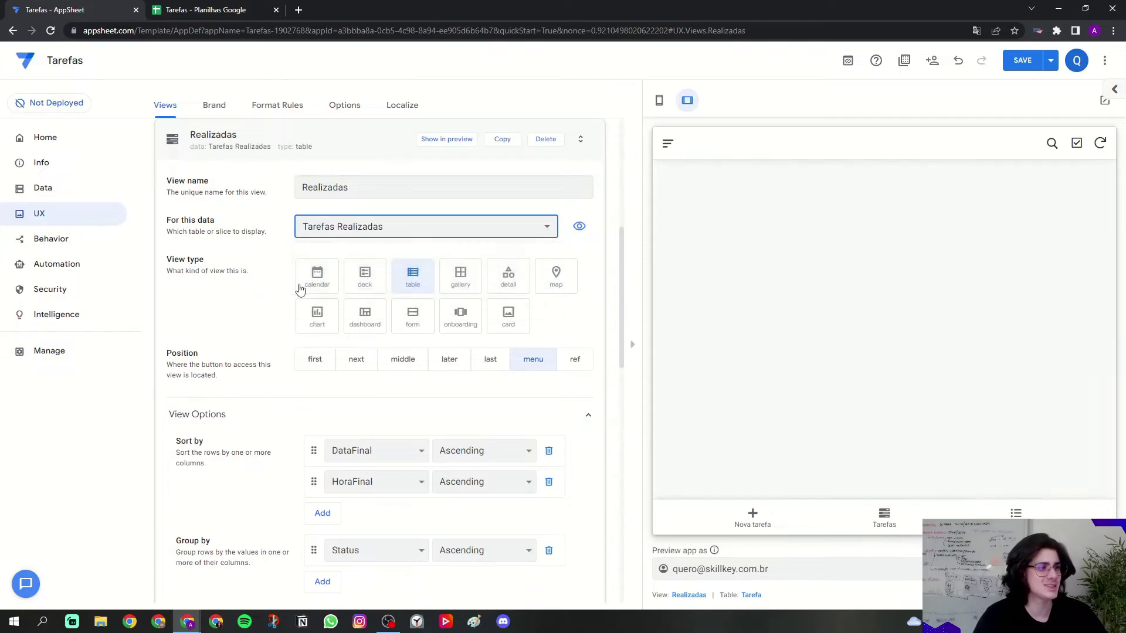
- Remove the Status grouping from the Realizadas view
{"action": "scroll", "coordinate": [251, 308], "scroll_direction": "down", "scroll_amount": 3}
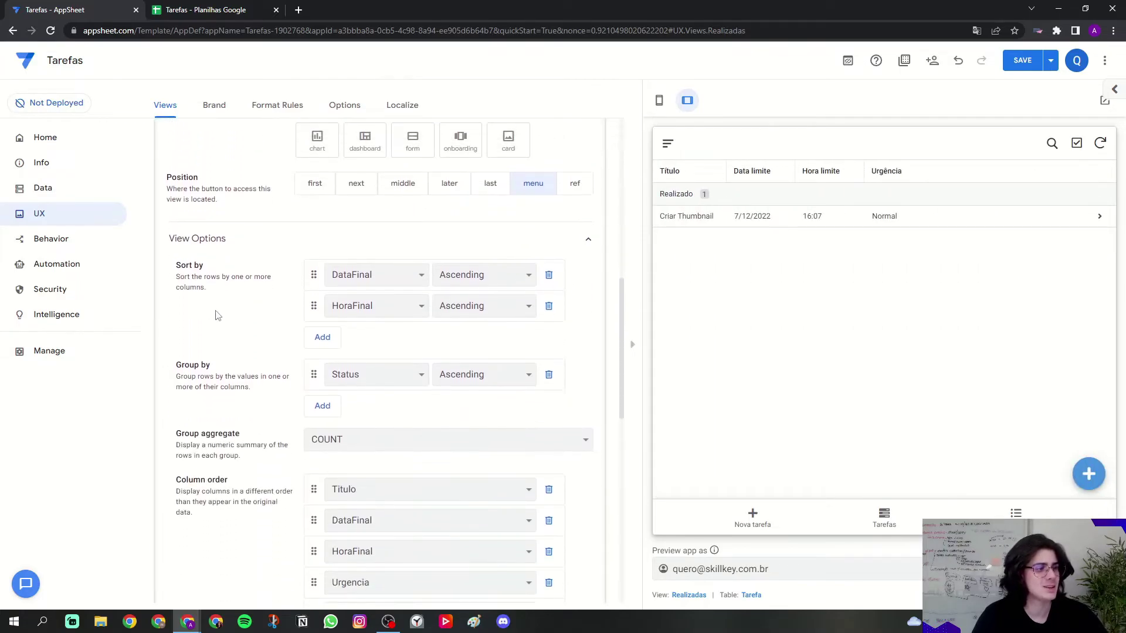
{"action": "left_click_drag", "start_coordinate": [178, 368], "coordinate": [217, 368]}
{"action": "left_click", "coordinate": [548, 374]}
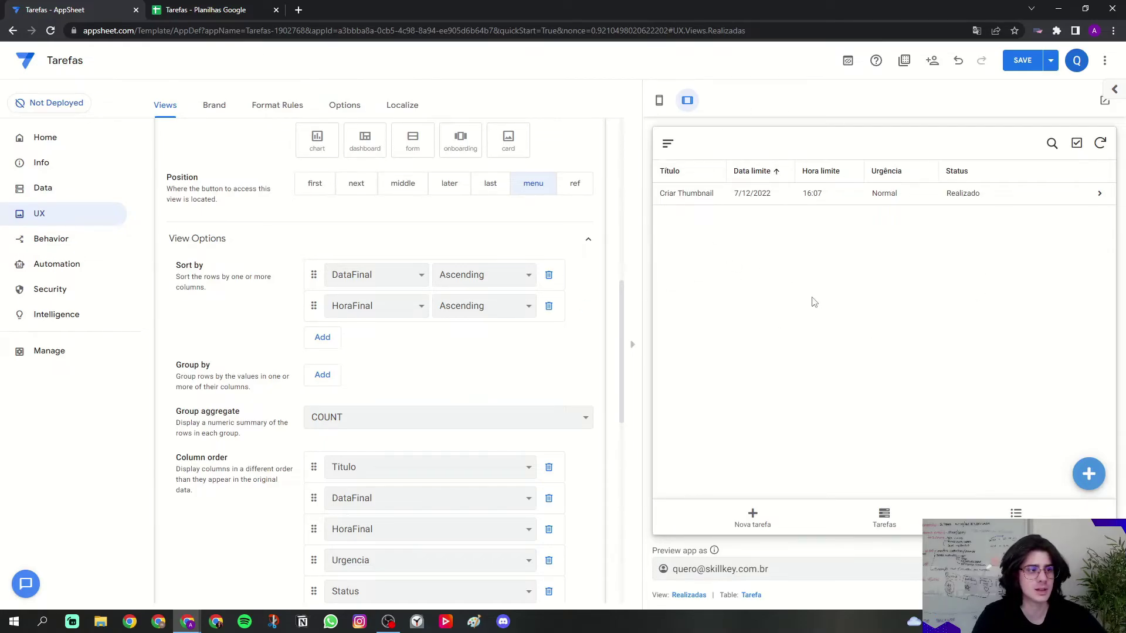
- Set the Realizadas view's position to ref and check the navigation menu in the app preview
{"action": "scroll", "coordinate": [575, 446], "scroll_direction": "up", "scroll_amount": 5}
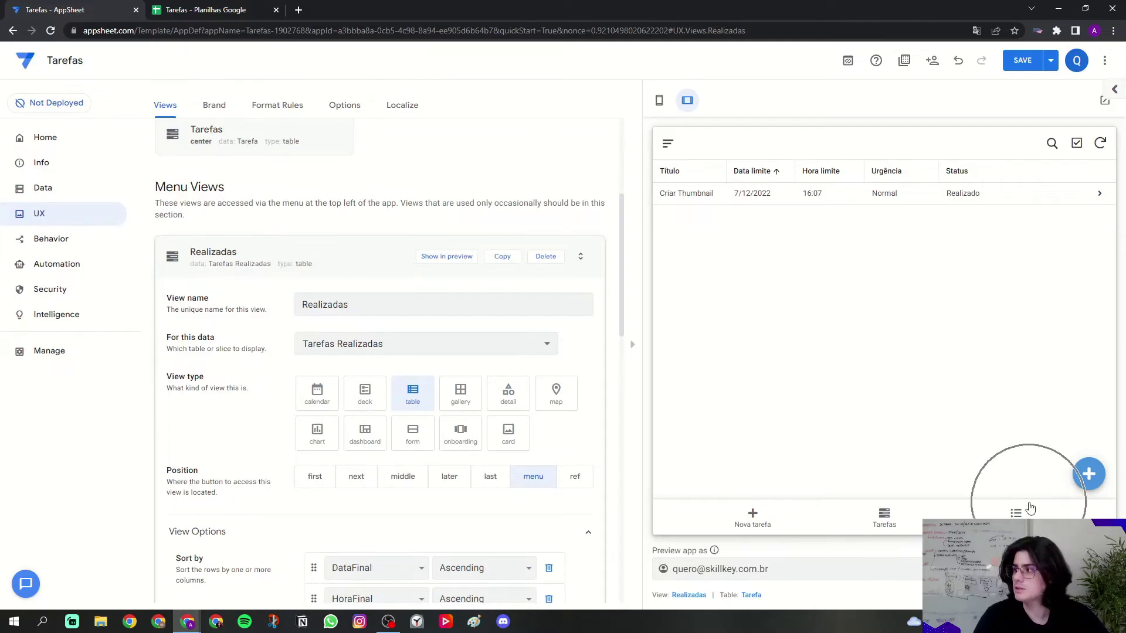
{"action": "left_click", "coordinate": [667, 143]}
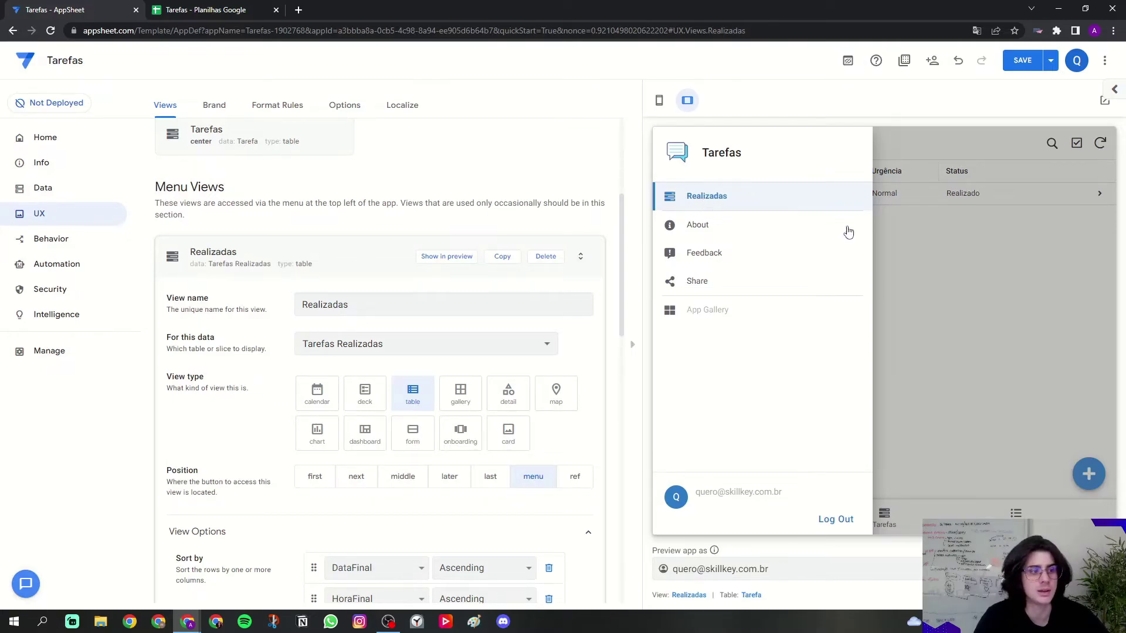
{"action": "left_click", "coordinate": [583, 484]}
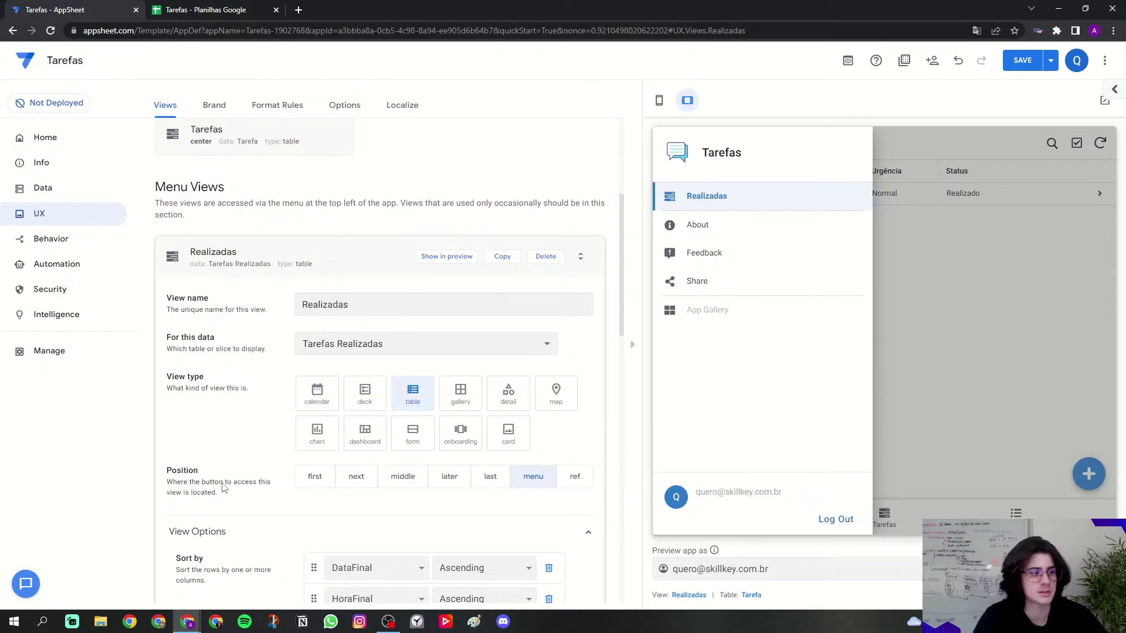
{"action": "left_click", "coordinate": [574, 477]}
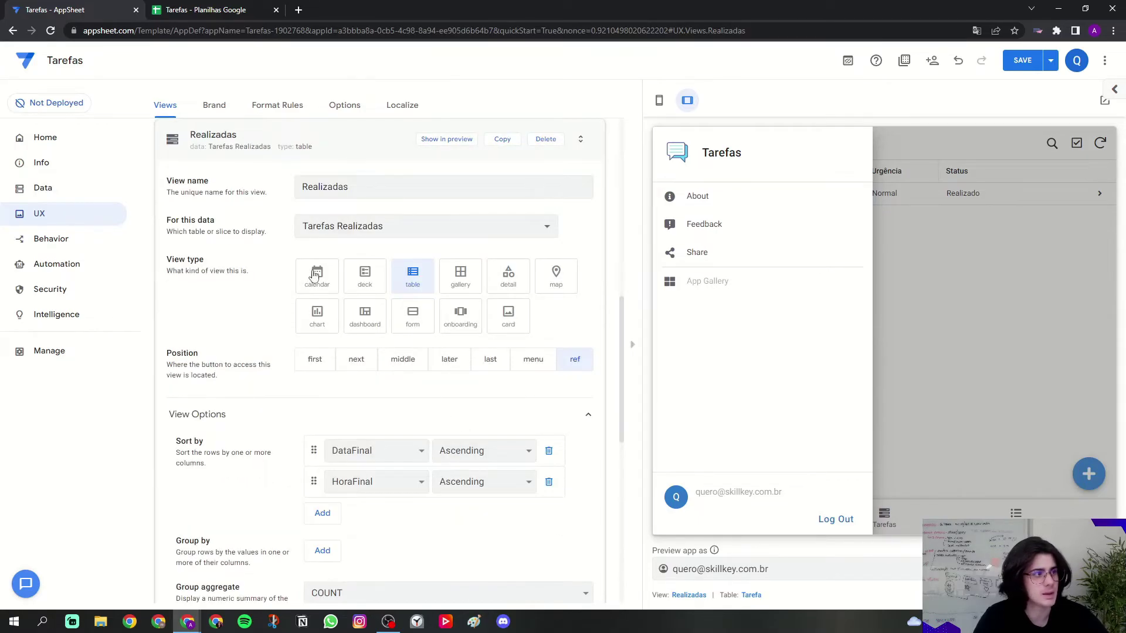
{"action": "left_click", "coordinate": [280, 151]}
{"action": "left_click", "coordinate": [927, 268]}
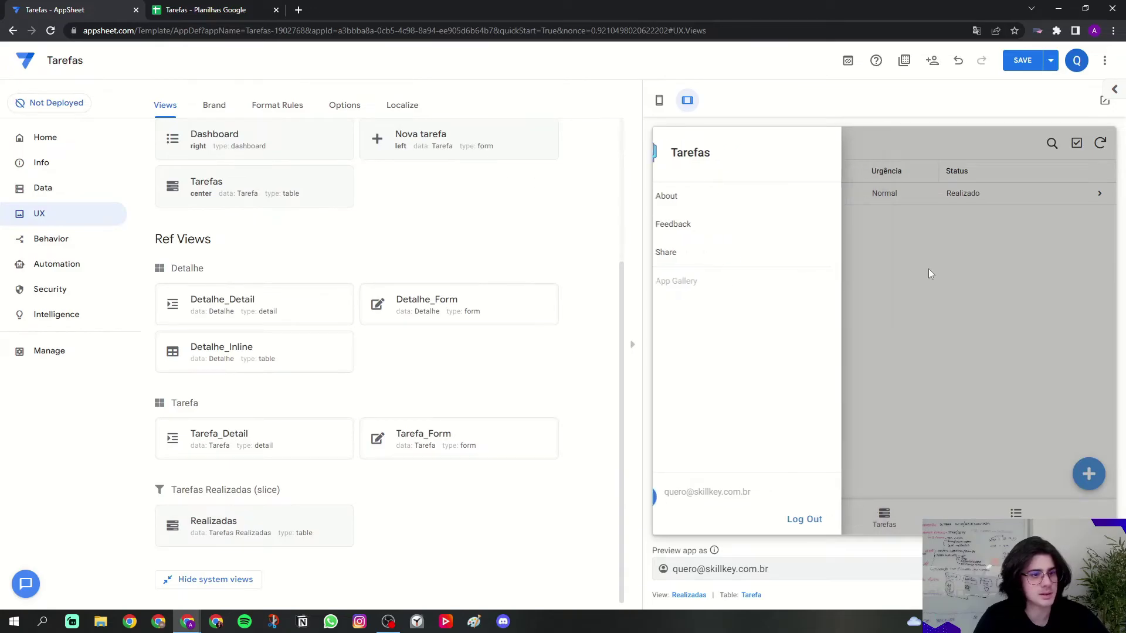
{"action": "left_click", "coordinate": [663, 147]}
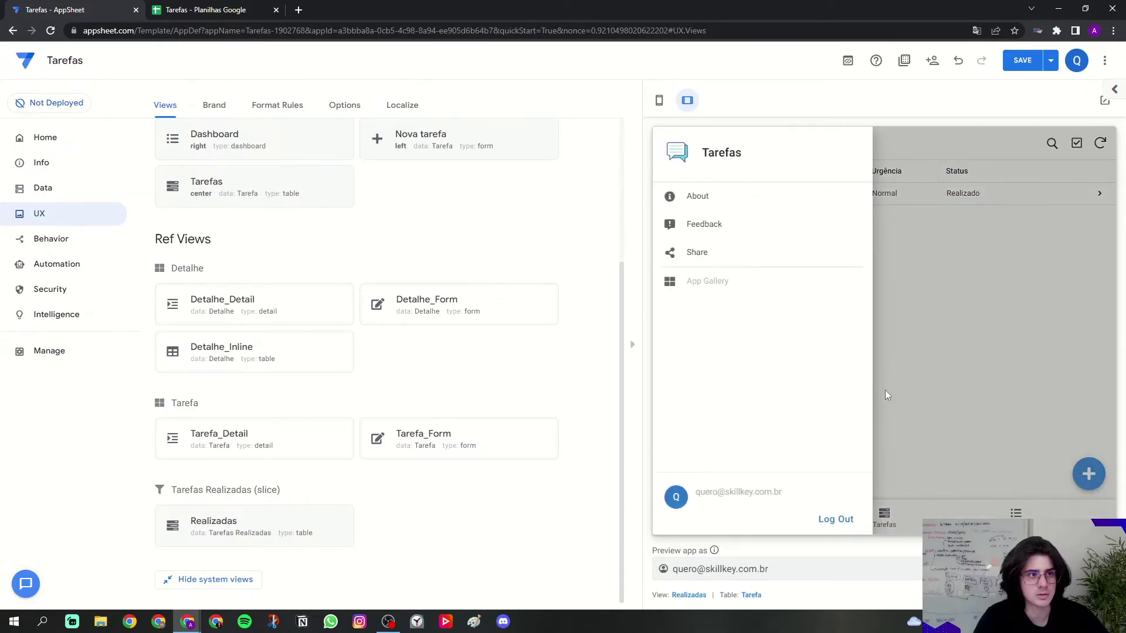
{"action": "left_click", "coordinate": [888, 392]}
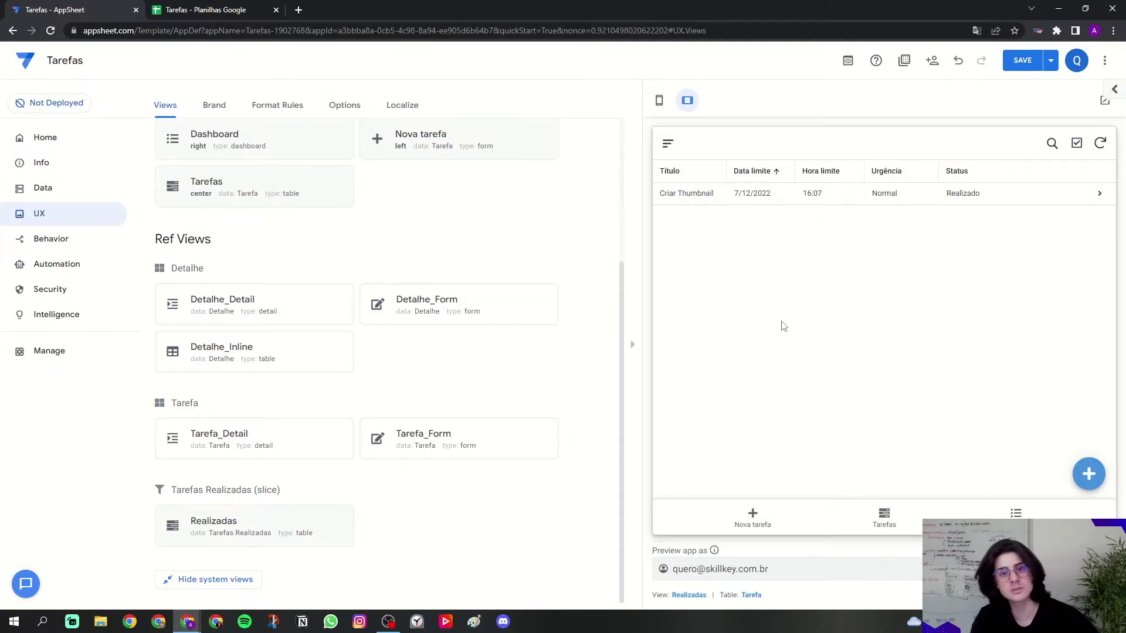
- Add the Realizadas view as an entry of the Dashboard view and collapse the Dashboard settings
{"action": "scroll", "coordinate": [410, 358], "scroll_direction": "up", "scroll_amount": 3}
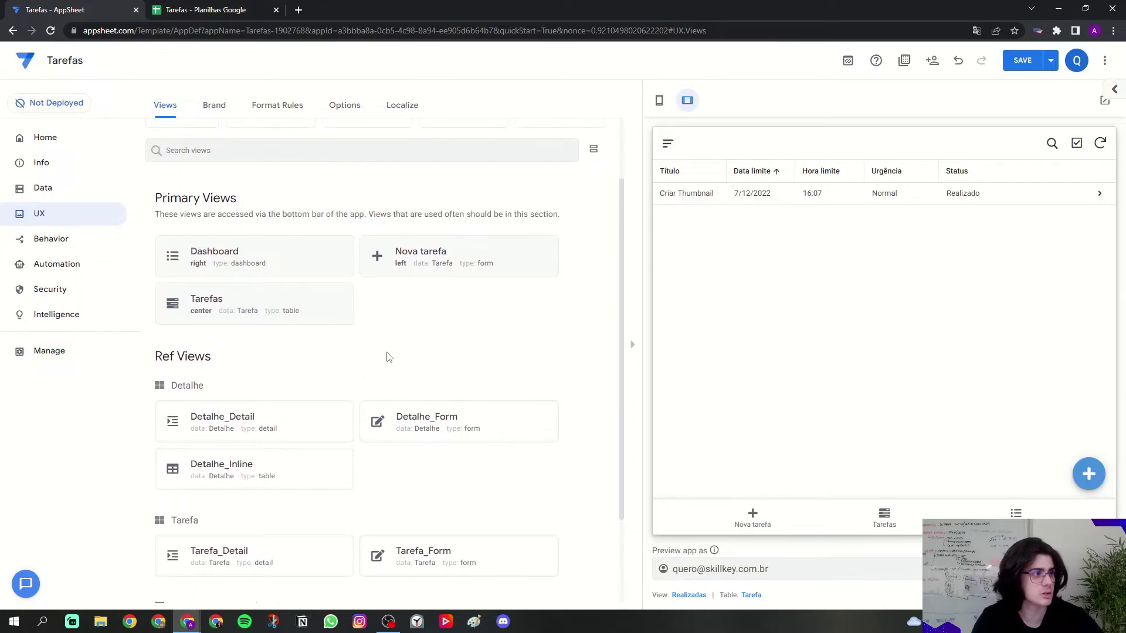
{"action": "left_click", "coordinate": [265, 275]}
{"action": "scroll", "coordinate": [265, 352], "scroll_direction": "down", "scroll_amount": 2}
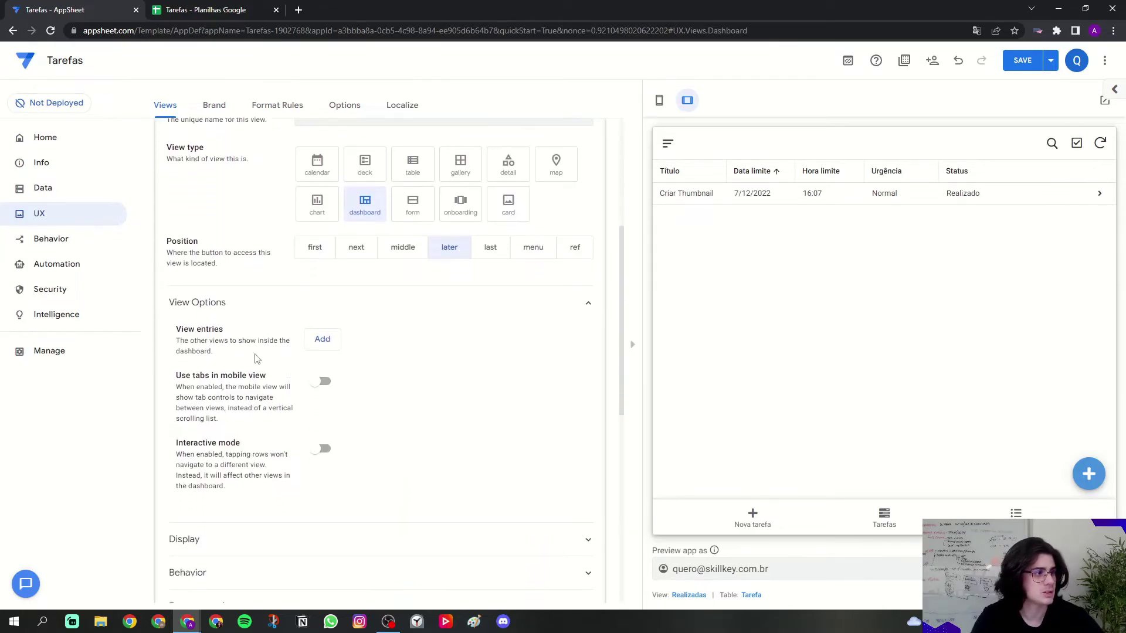
{"action": "left_click_drag", "start_coordinate": [177, 285], "coordinate": [221, 289]}
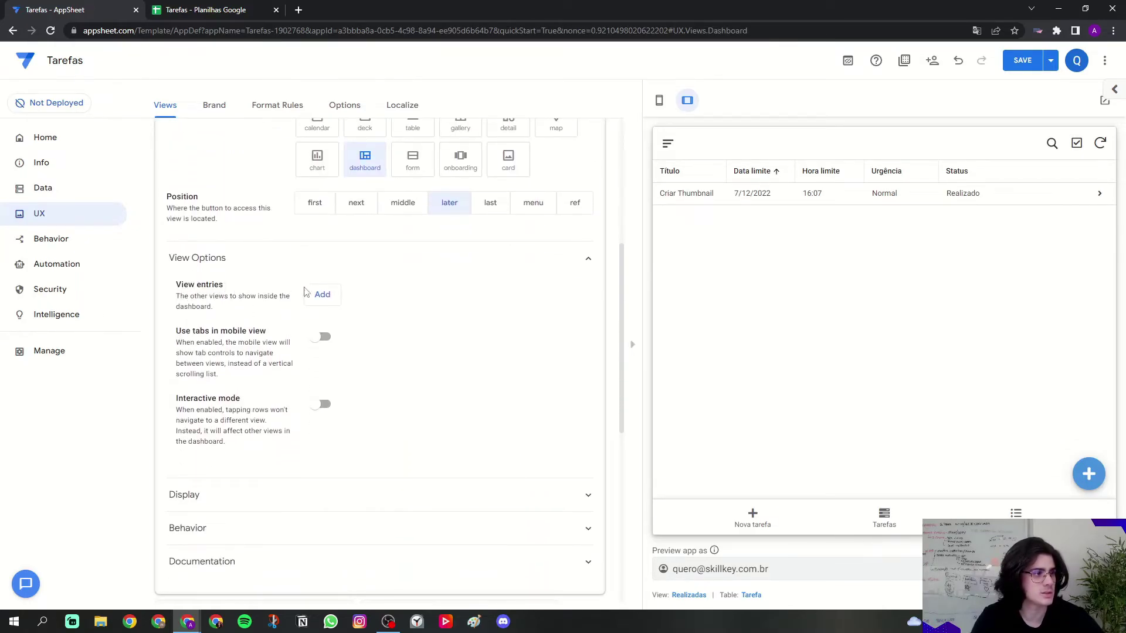
{"action": "left_click", "coordinate": [323, 294]}
{"action": "left_click", "coordinate": [363, 298]}
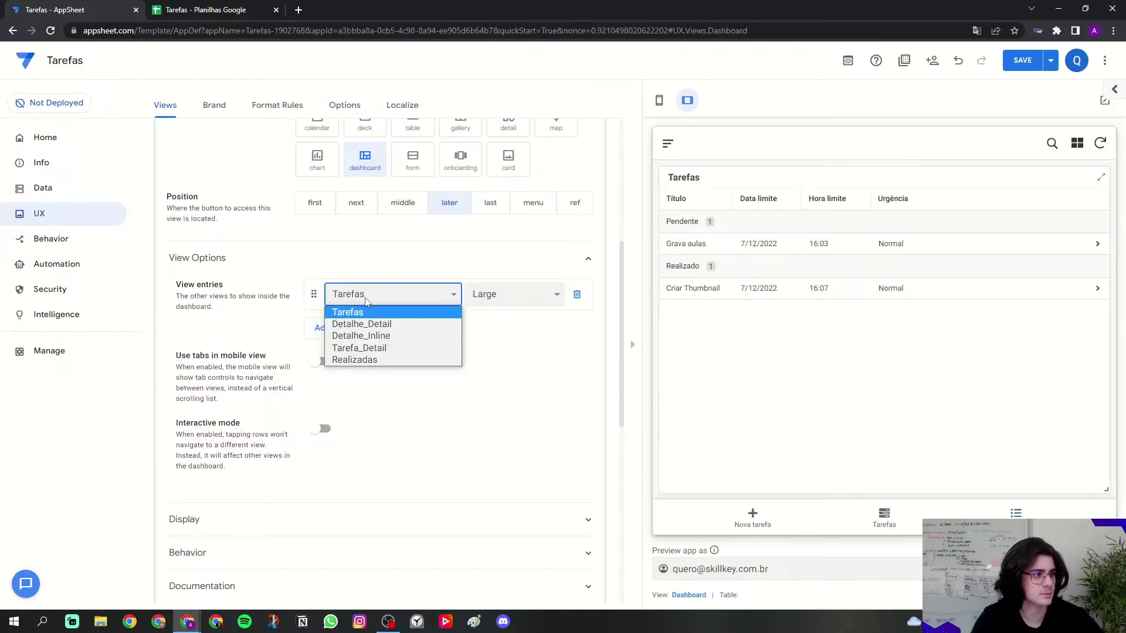
{"action": "left_click", "coordinate": [366, 364]}
{"action": "scroll", "coordinate": [518, 393], "scroll_direction": "up", "scroll_amount": 3}
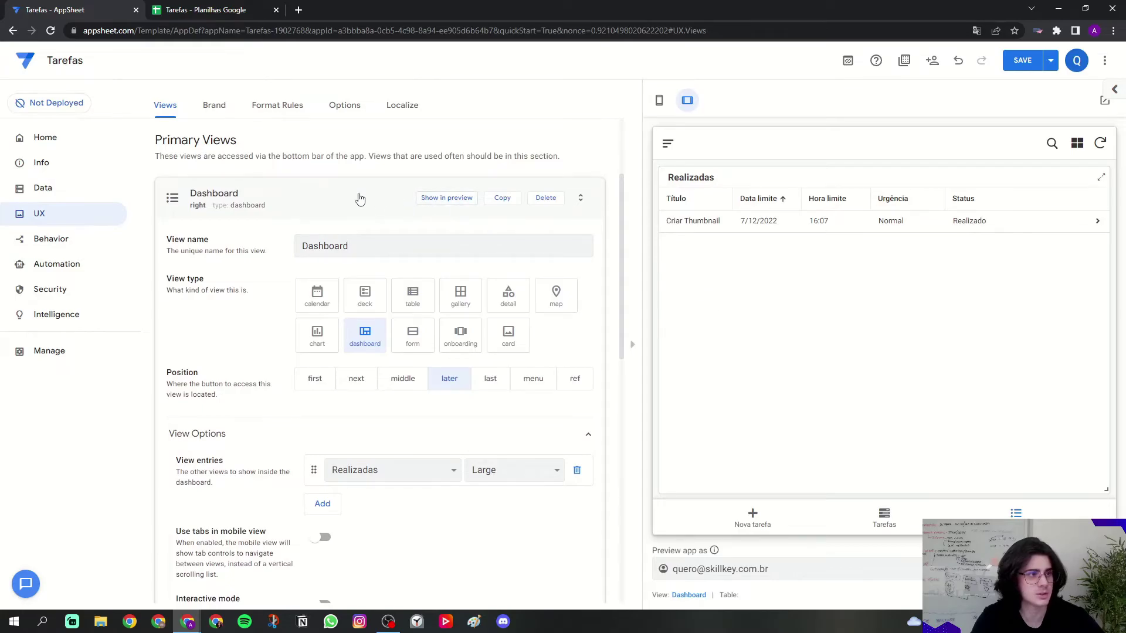
{"action": "left_click", "coordinate": [359, 196]}
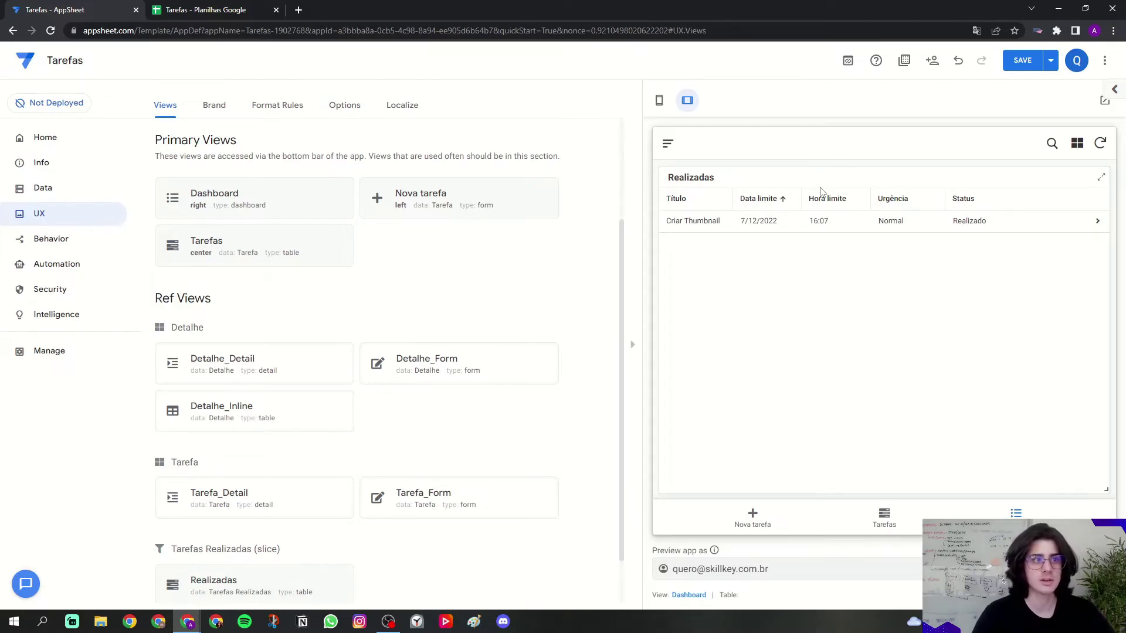
- Switch to the RoteiroTarefas app and inspect its dashboard, including the expanded Normal table
{"action": "left_click_drag", "start_coordinate": [562, 3], "coordinate": [351, 10]}
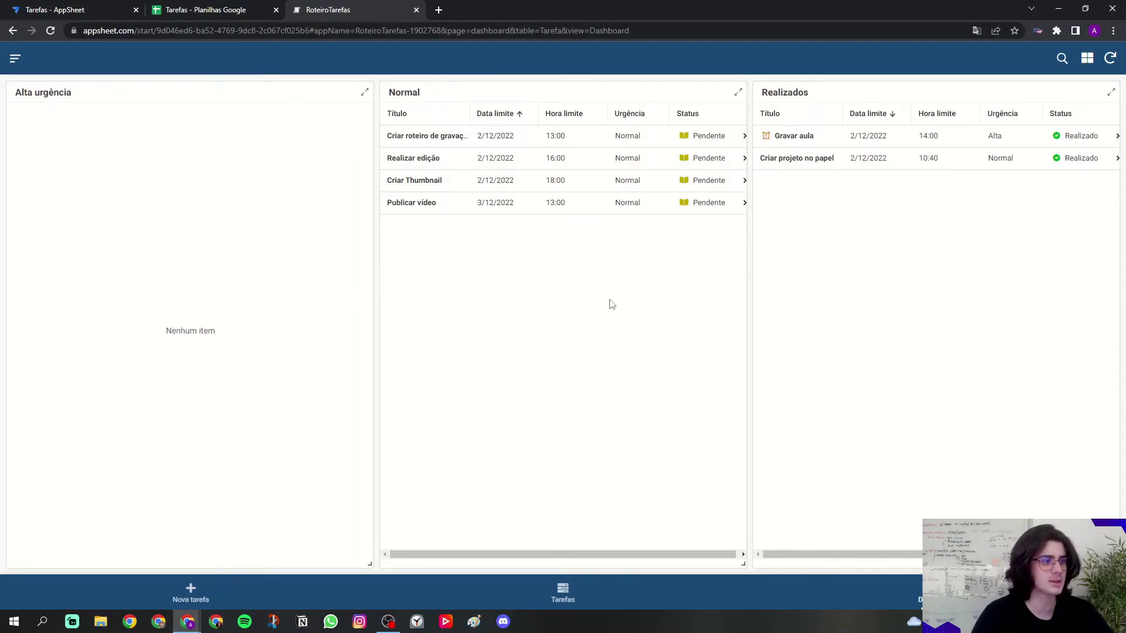
{"action": "left_click", "coordinate": [738, 92]}
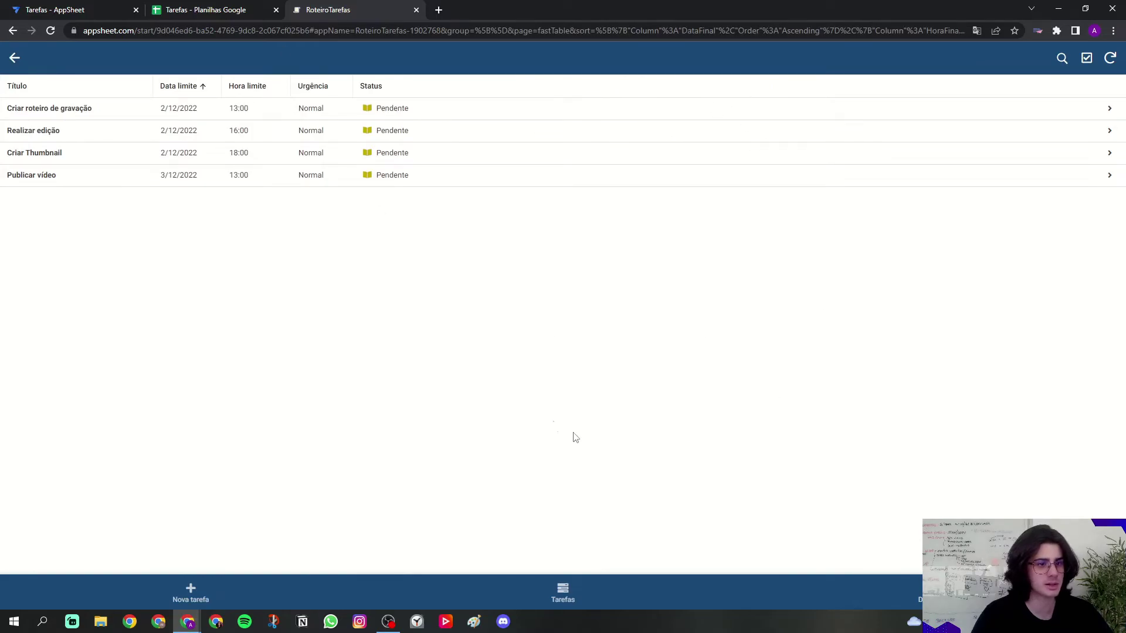
{"action": "left_click", "coordinate": [14, 57]}
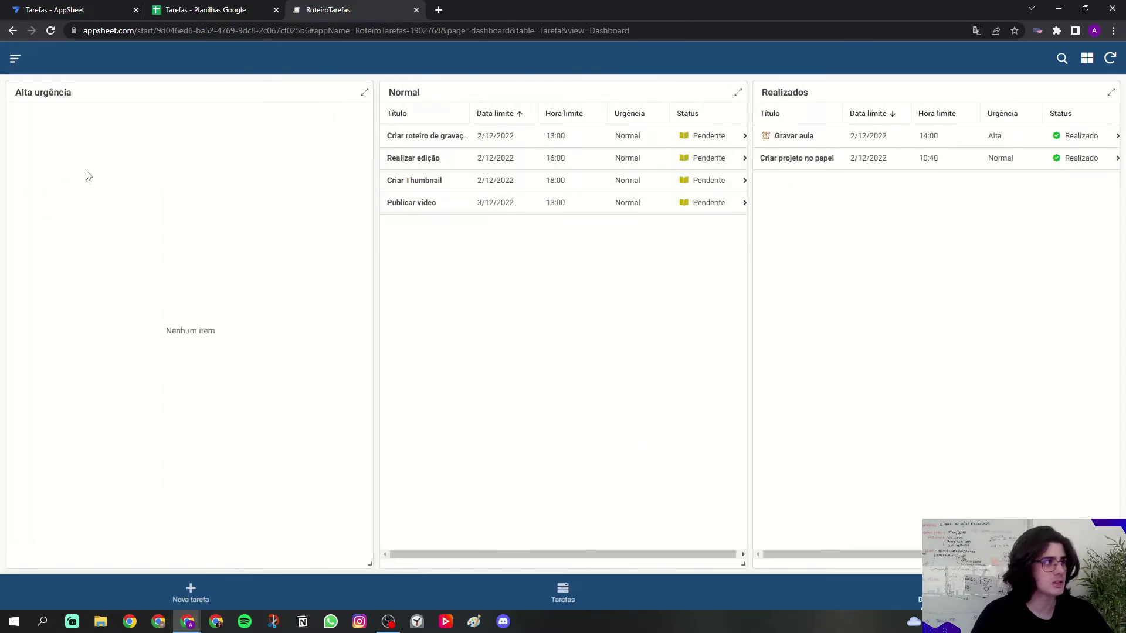
- Rearrange the RoteiroTarefas dashboard by widening the Alta urgência and Normal panels and stacking them at equal height beside Realizados
{"action": "left_click_drag", "start_coordinate": [360, 562], "coordinate": [734, 257]}
{"action": "left_click_drag", "start_coordinate": [560, 284], "coordinate": [330, 451]}
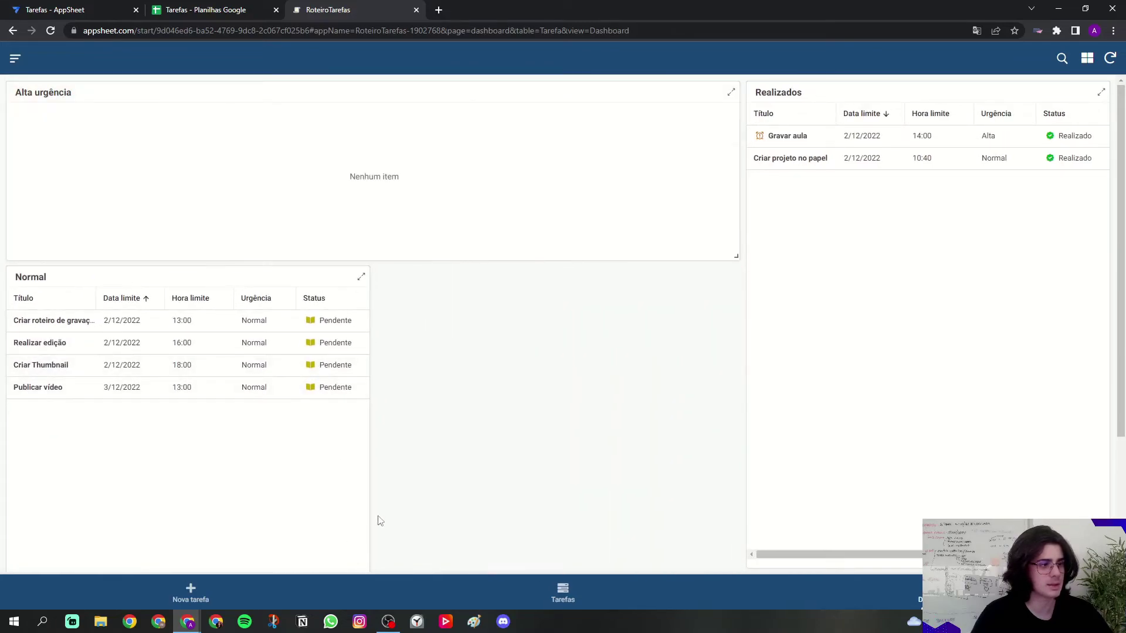
{"action": "scroll", "coordinate": [375, 528], "scroll_direction": "down", "scroll_amount": 3}
{"action": "left_click_drag", "start_coordinate": [367, 560], "coordinate": [732, 520]}
{"action": "right_click", "coordinate": [732, 520]}
{"action": "left_click", "coordinate": [732, 524]}
{"action": "left_click_drag", "start_coordinate": [742, 256], "coordinate": [742, 319]}
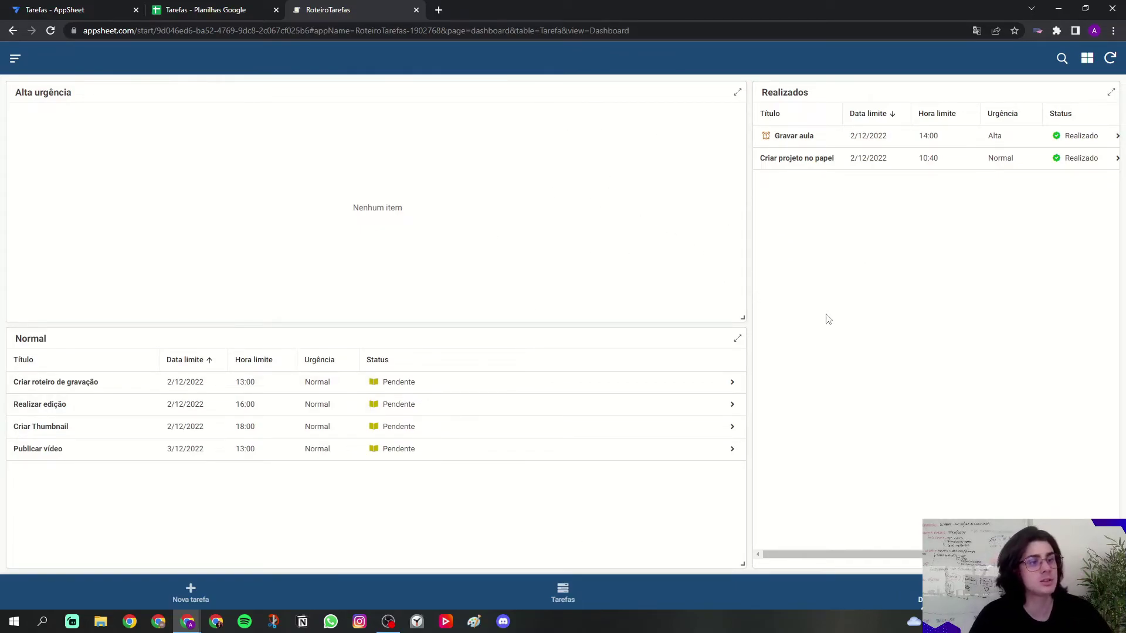
- Close RoteiroTarefas, return to the AppSheet editor and review the Tarefas view's settings down to its column width
{"action": "left_click", "coordinate": [416, 10]}
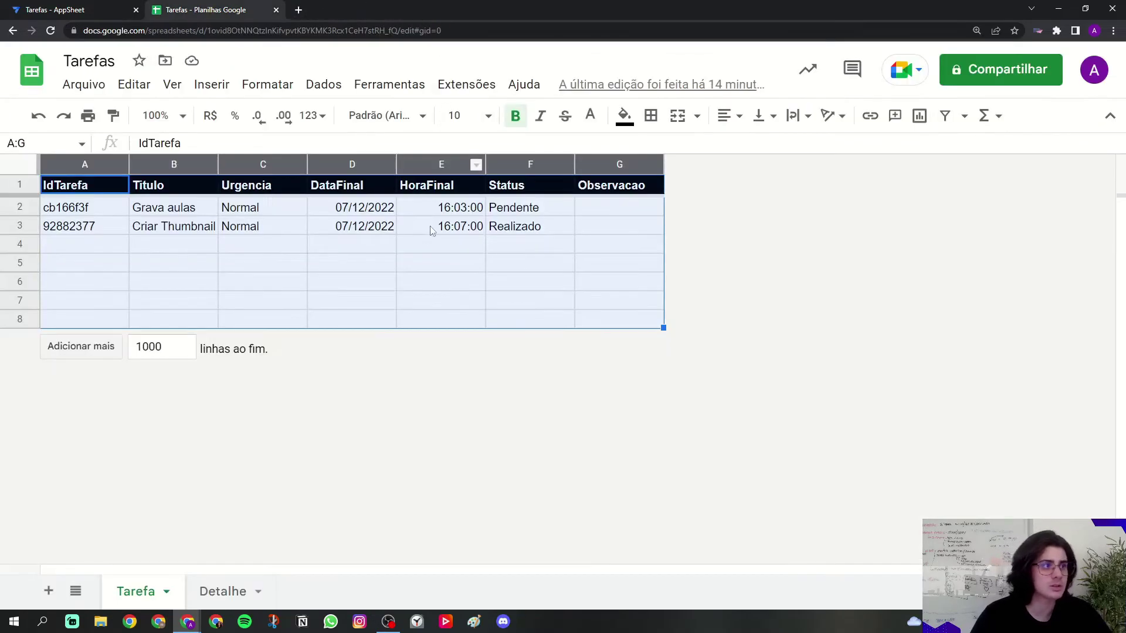
{"action": "left_click", "coordinate": [77, 11]}
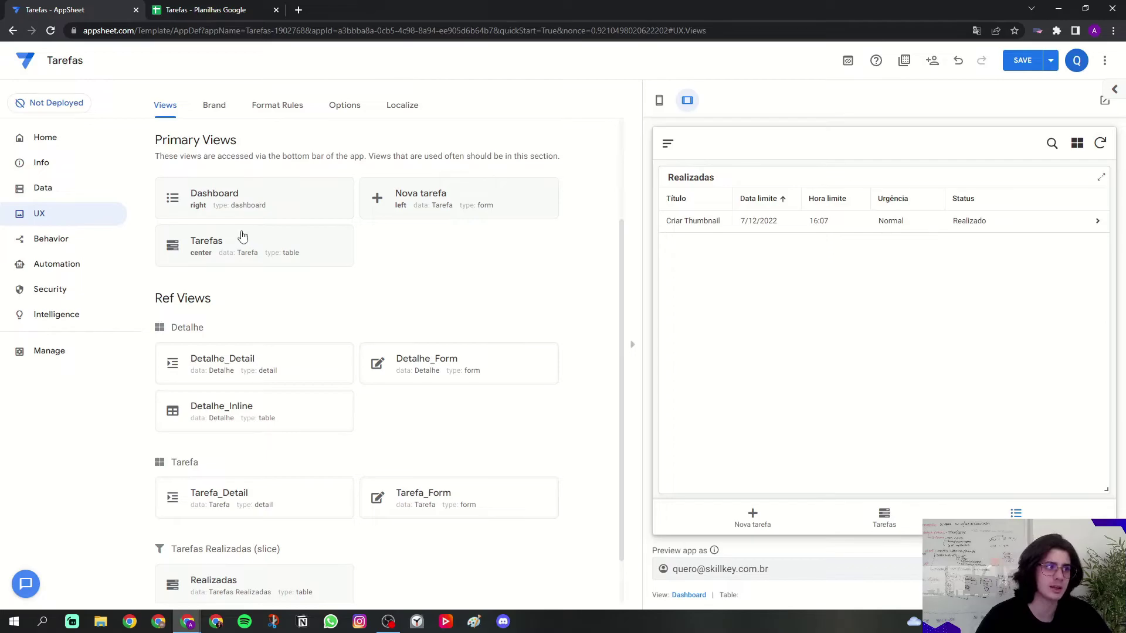
{"action": "left_click", "coordinate": [261, 248]}
{"action": "scroll", "coordinate": [441, 476], "scroll_direction": "down", "scroll_amount": 2}
{"action": "scroll", "coordinate": [440, 476], "scroll_direction": "down", "scroll_amount": 8}
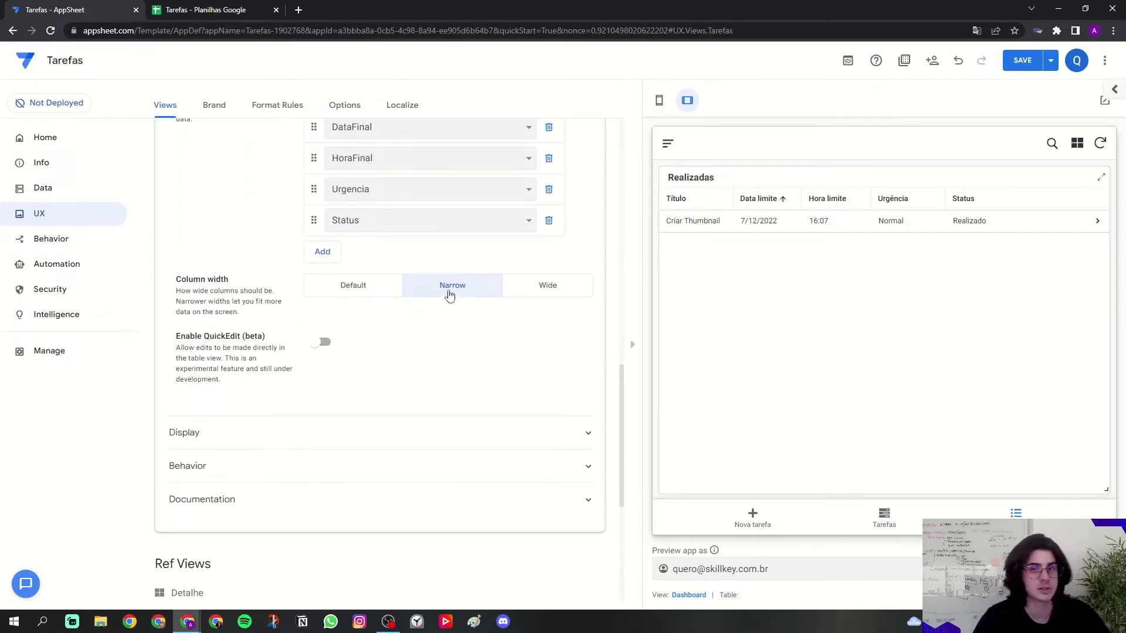
{"action": "scroll", "coordinate": [271, 305], "scroll_direction": "up", "scroll_amount": 10}
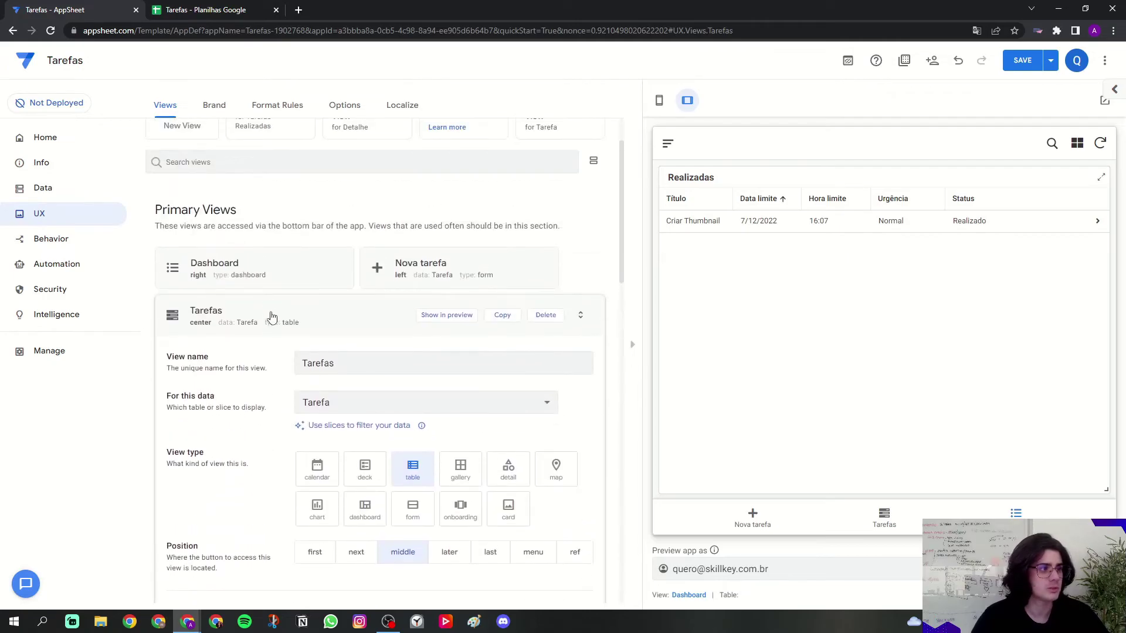
{"action": "left_click", "coordinate": [271, 317]}
- Enable Use tabs in mobile view for the Dashboard view, save the app and collapse the Dashboard settings
{"action": "left_click", "coordinate": [245, 286]}
{"action": "scroll", "coordinate": [276, 283], "scroll_direction": "down", "scroll_amount": 4}
{"action": "right_click", "coordinate": [338, 232]}
{"action": "left_click", "coordinate": [262, 282]}
{"action": "left_click_drag", "start_coordinate": [178, 245], "coordinate": [269, 242]}
{"action": "left_click", "coordinate": [360, 291]}
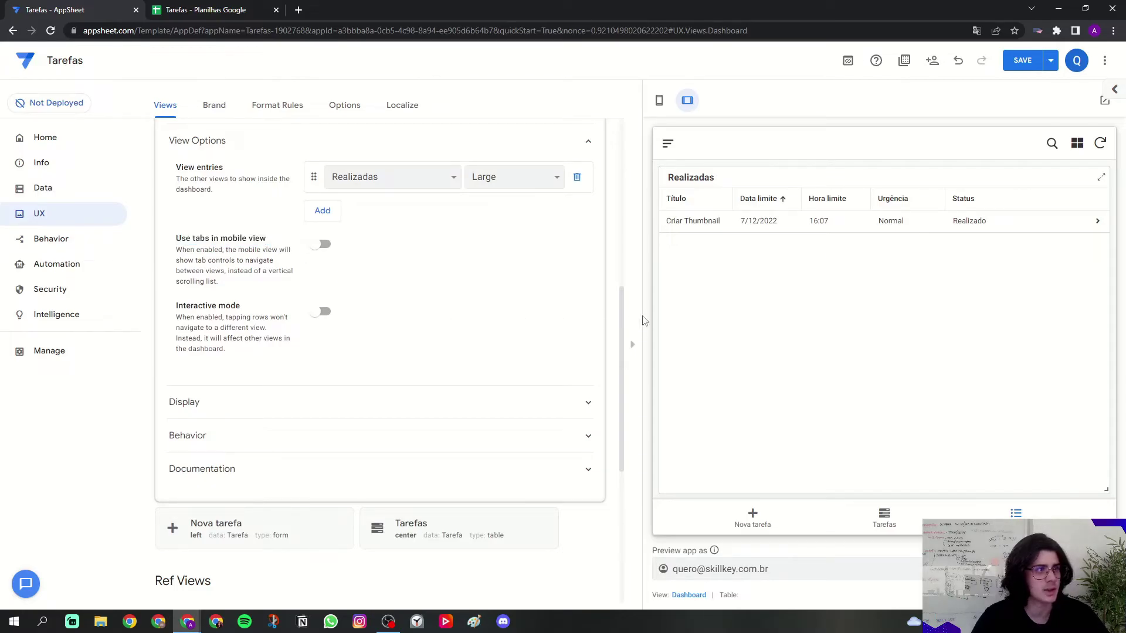
{"action": "left_click", "coordinate": [318, 247]}
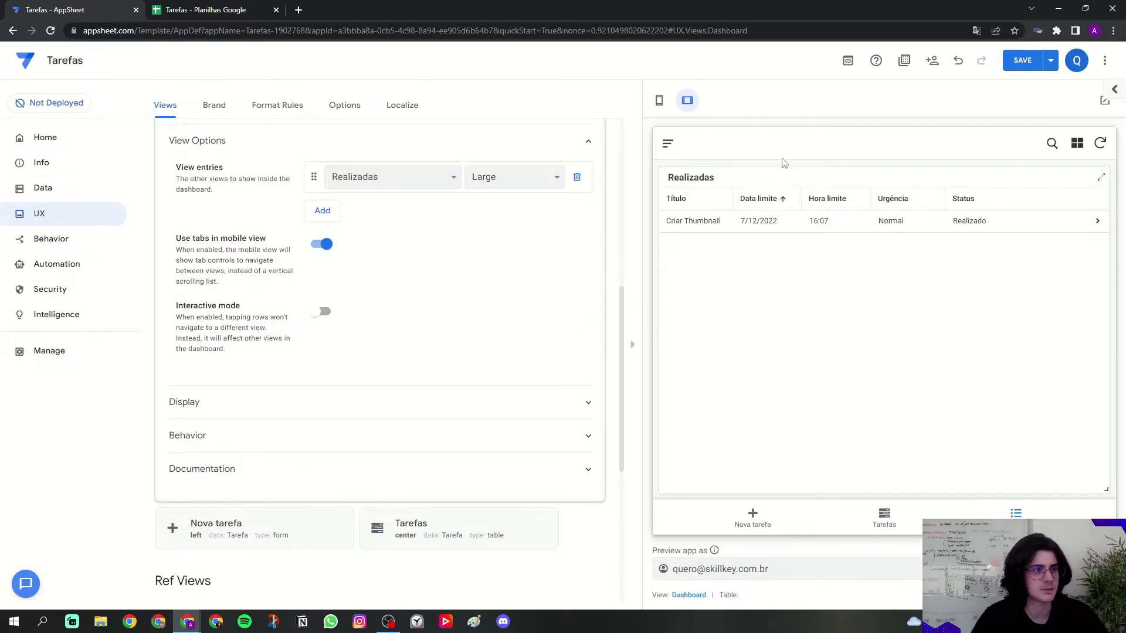
{"action": "left_click", "coordinate": [1019, 69]}
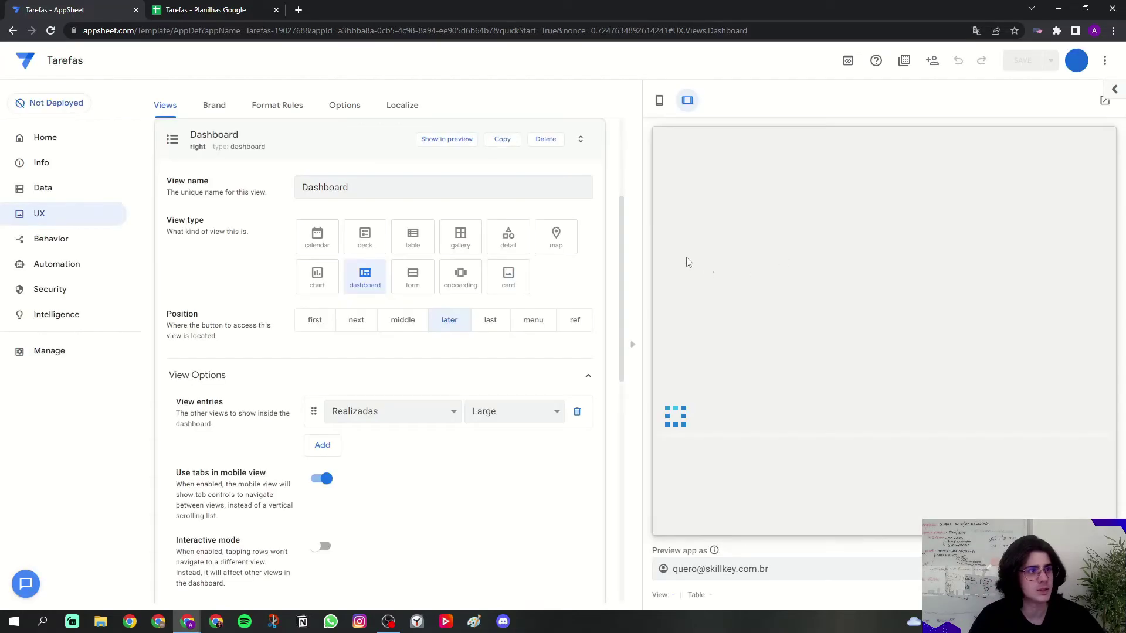
{"action": "left_click", "coordinate": [291, 148]}
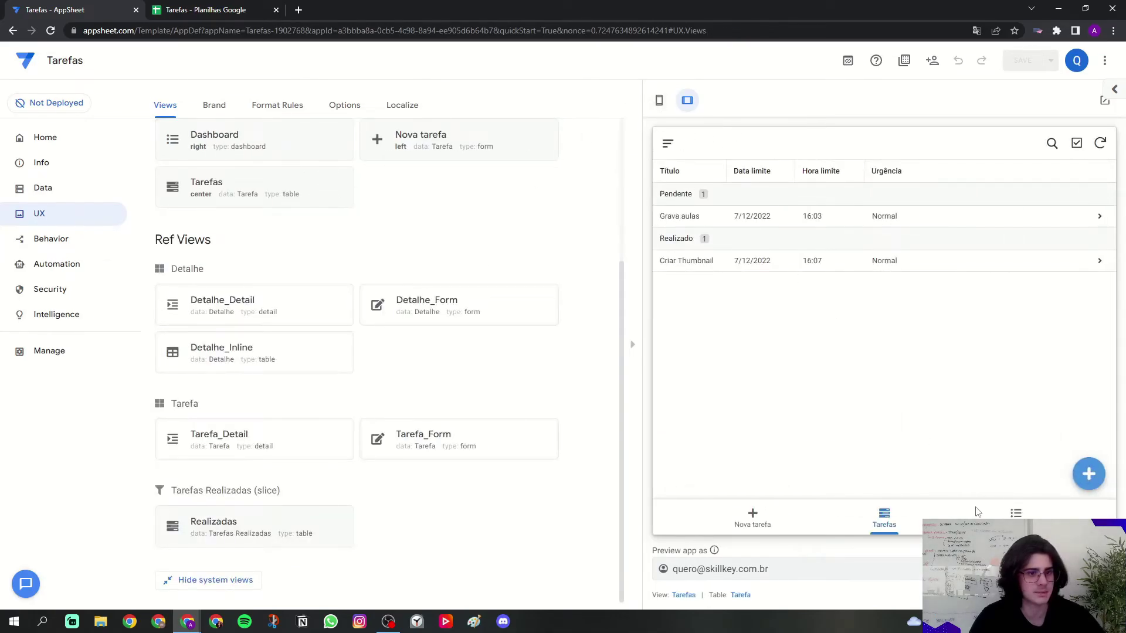
- Preview the Dashboard in both the tablet and the mobile layout
{"action": "left_click", "coordinate": [977, 512]}
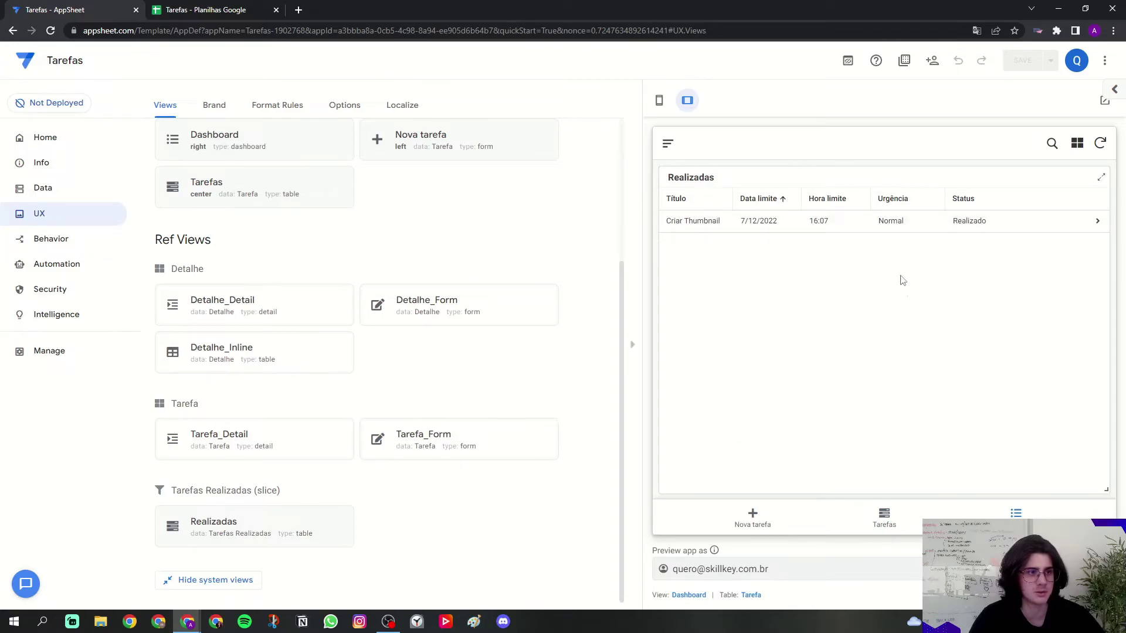
{"action": "left_click", "coordinate": [659, 103]}
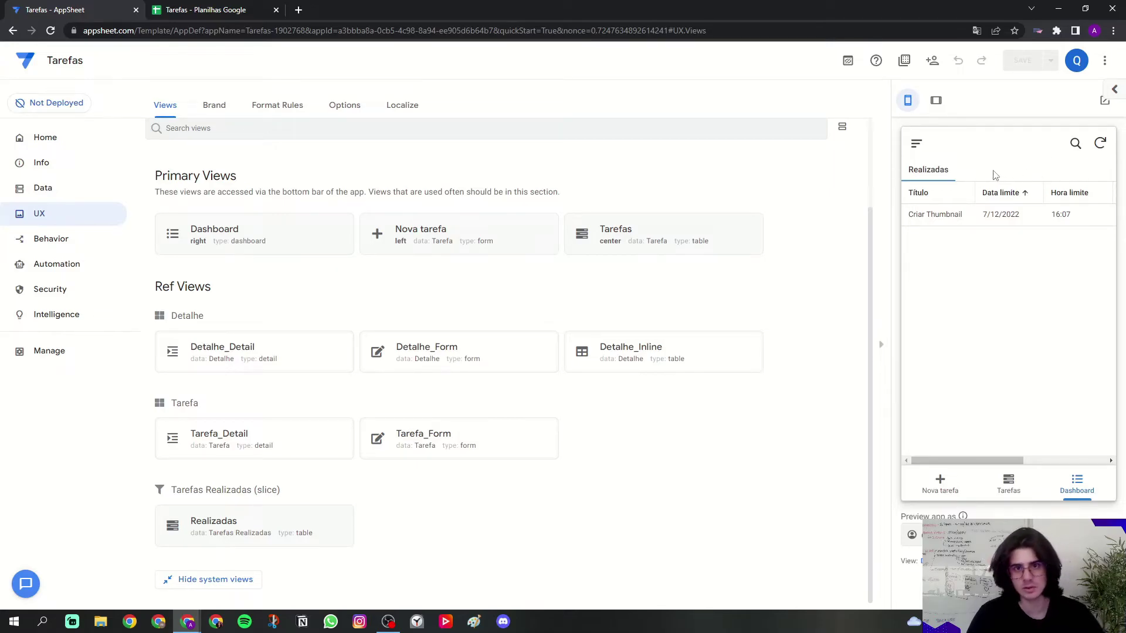
{"action": "left_click", "coordinate": [936, 101]}
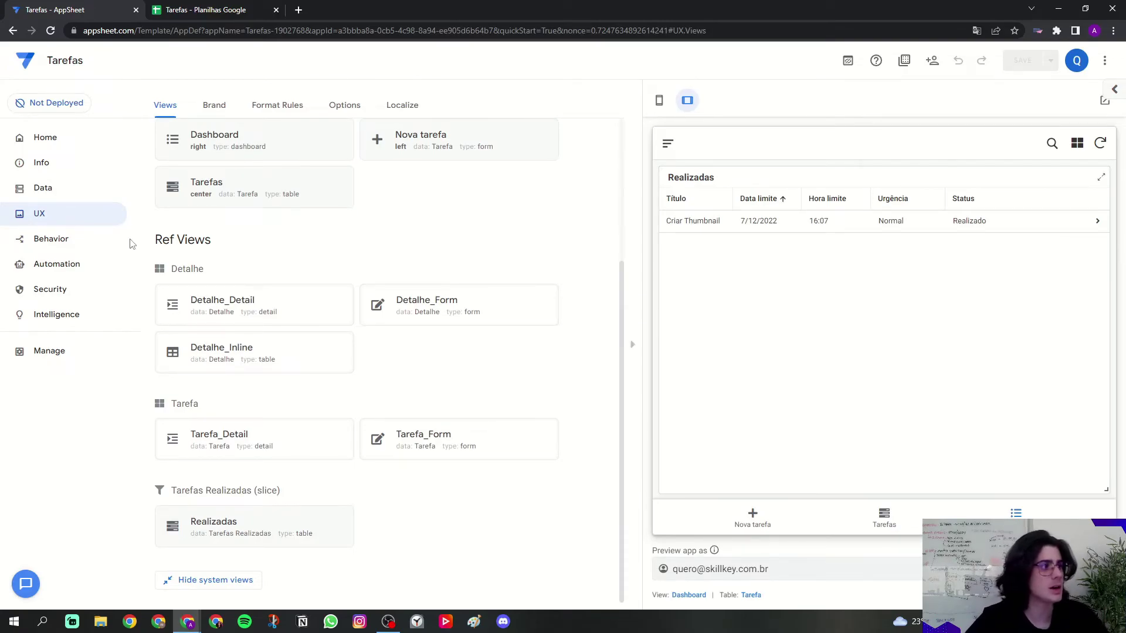
- Create a new slice in the app's data without using the suggested filters
{"action": "left_click", "coordinate": [110, 195]}
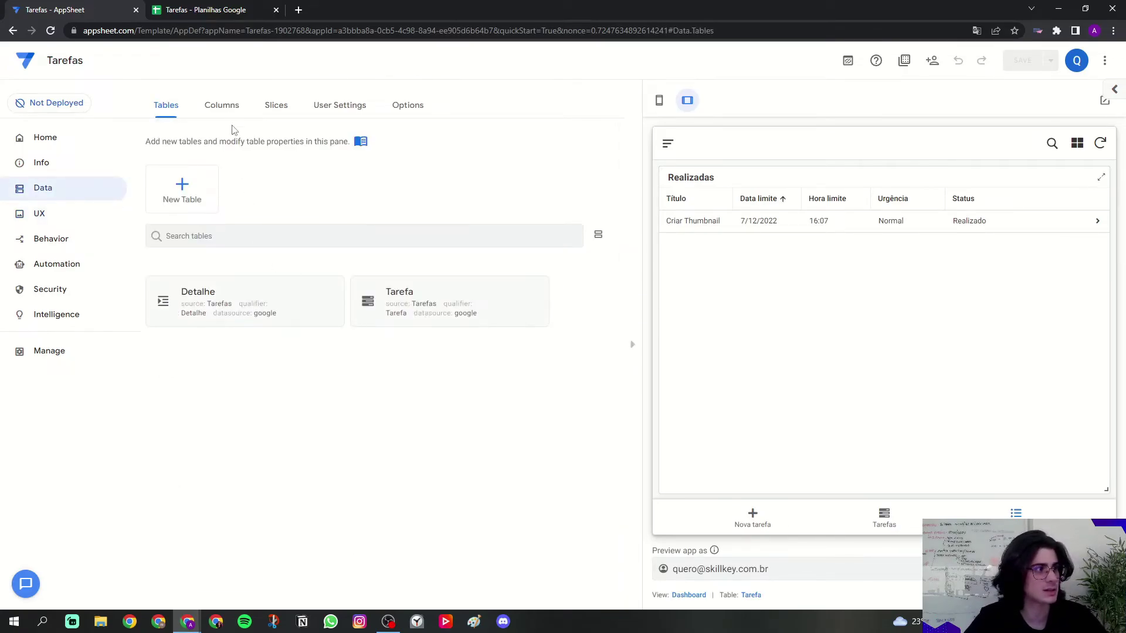
{"action": "left_click", "coordinate": [228, 110]}
{"action": "left_click", "coordinate": [265, 112]}
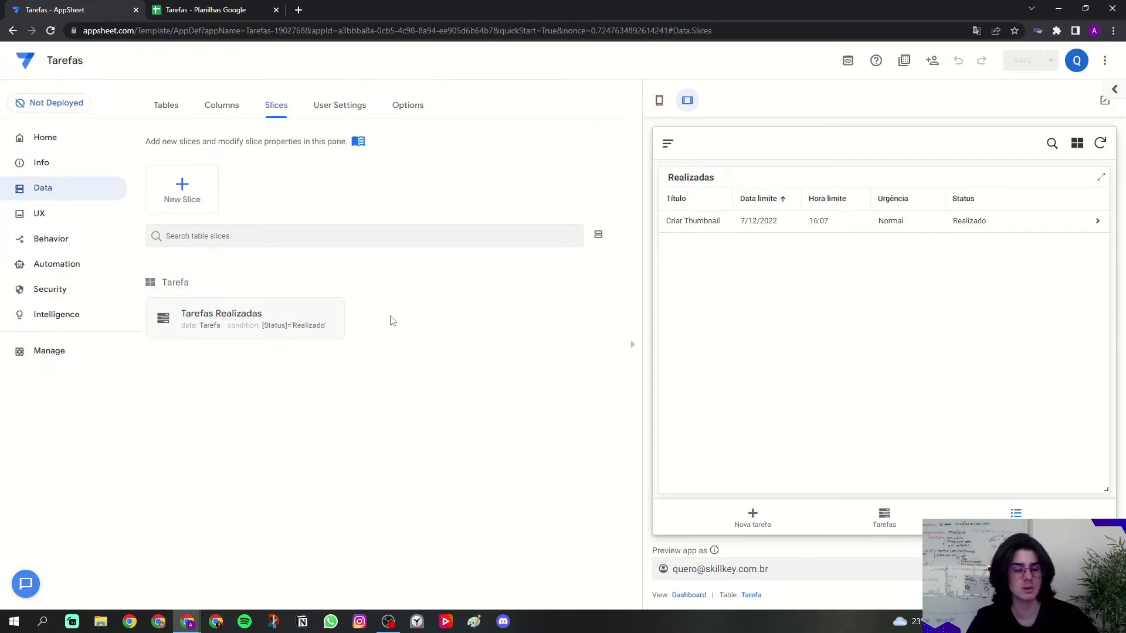
{"action": "left_click", "coordinate": [186, 197]}
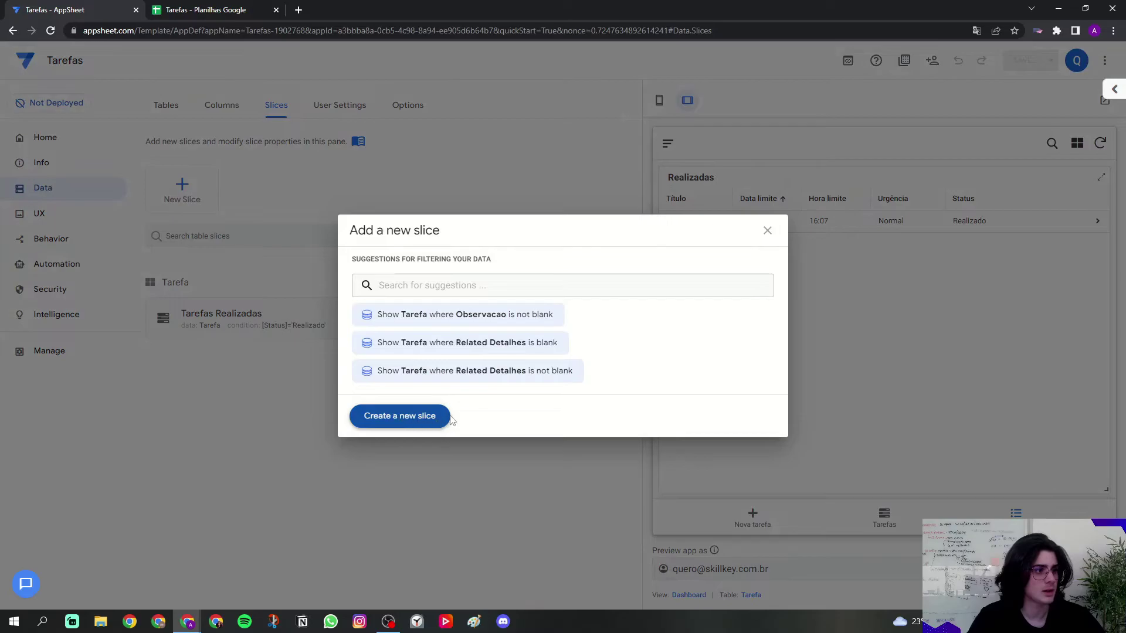
{"action": "left_click", "coordinate": [404, 421]}
- Name the new slice Pendentes Alta
{"action": "left_click", "coordinate": [385, 378]}
{"action": "key", "text": "Caps_Lock"}
{"action": "type", "text": "P"}
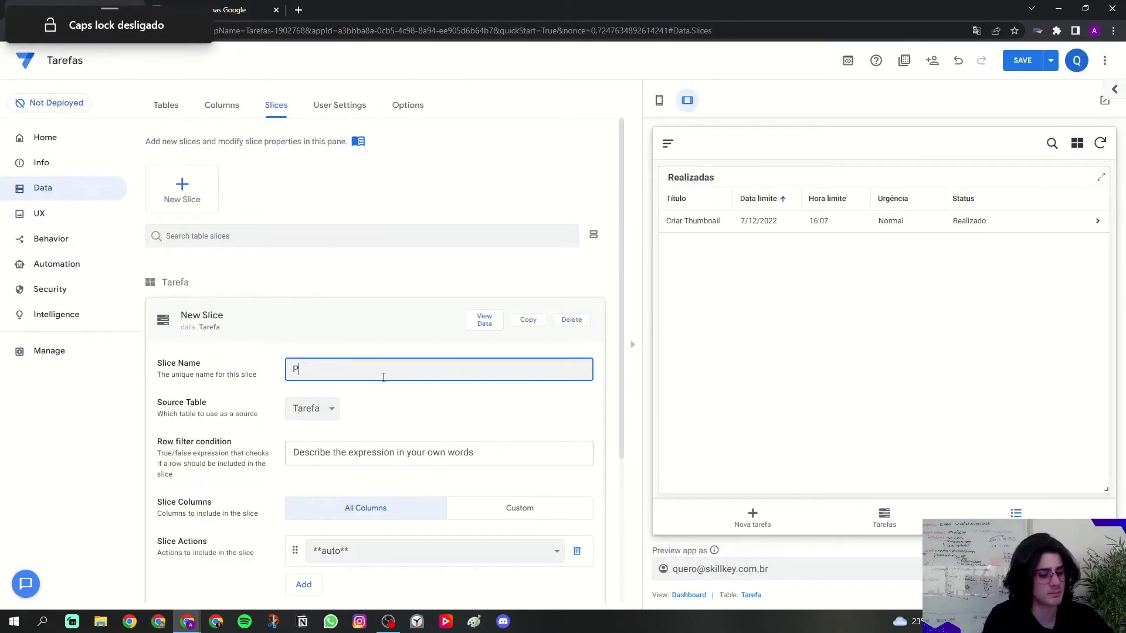
{"action": "type", "text": "endentes"}
{"action": "key", "text": "Caps_Lock"}
{"action": "type", "text": "A"}
{"action": "key", "text": "Caps_Lock"}
{"action": "type", "text": "lta"}
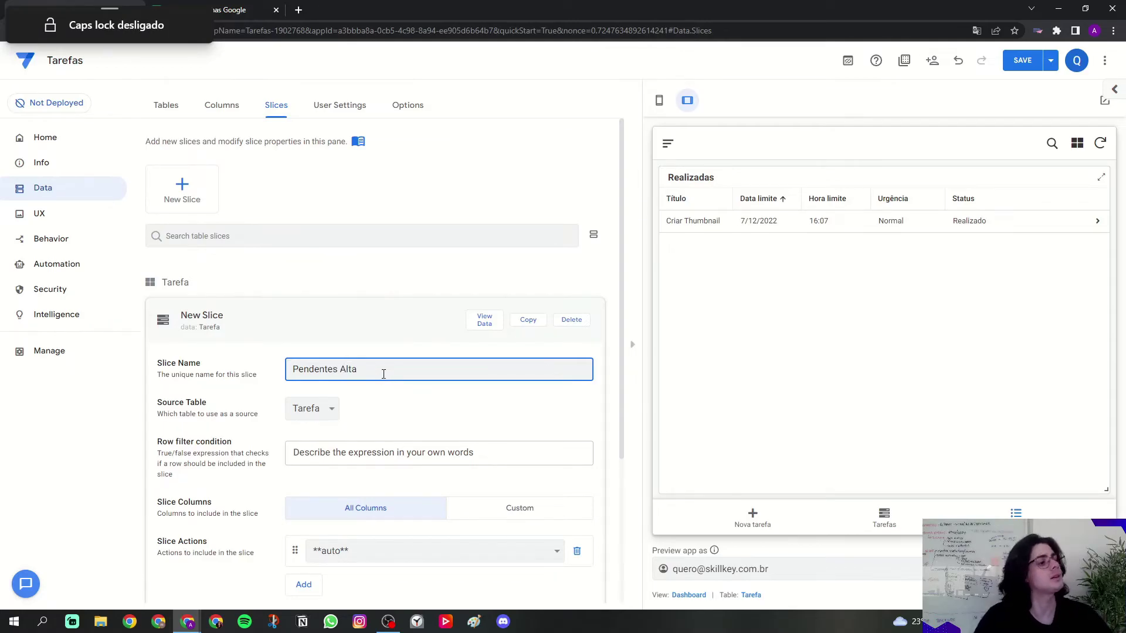
{"action": "left_click_drag", "start_coordinate": [339, 370], "coordinate": [325, 371]}
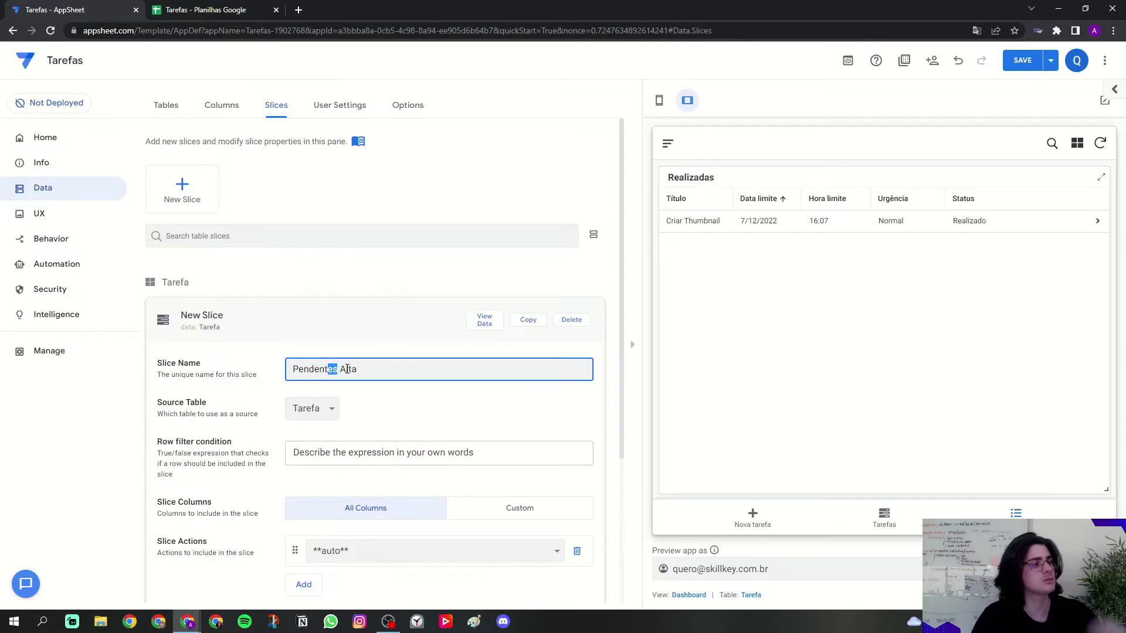
- Open a custom row filter expression for the Pendentes Alta slice and begin it with AND()
{"action": "scroll", "coordinate": [329, 375], "scroll_direction": "down", "scroll_amount": 1}
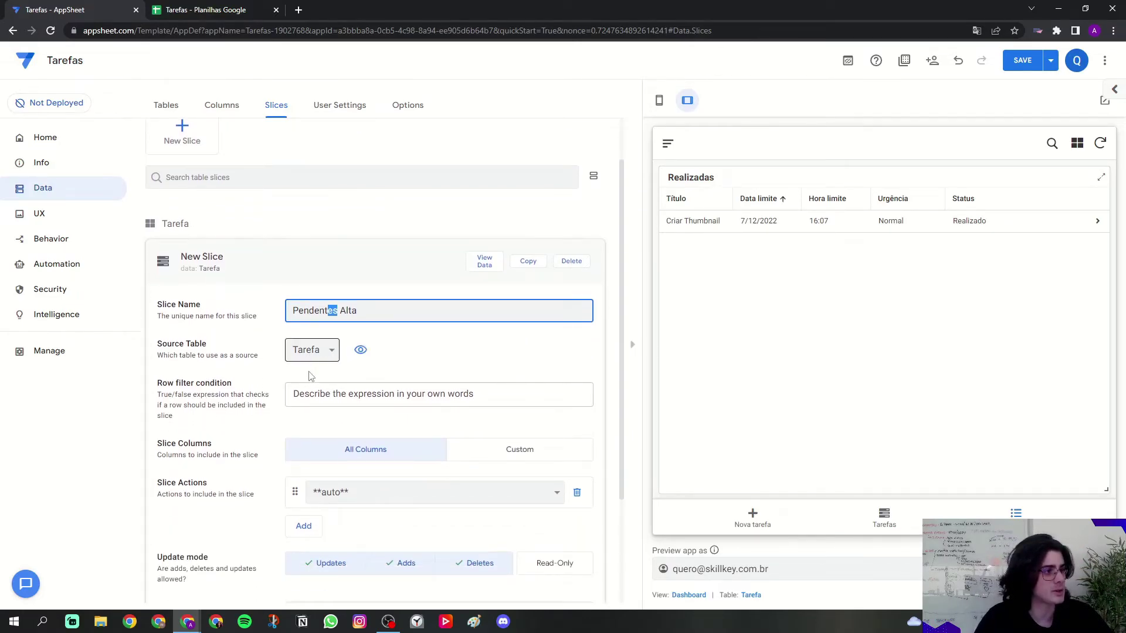
{"action": "scroll", "coordinate": [205, 298], "scroll_direction": "down", "scroll_amount": 2}
{"action": "left_click_drag", "start_coordinate": [184, 273], "coordinate": [301, 271]}
{"action": "left_click", "coordinate": [298, 272]}
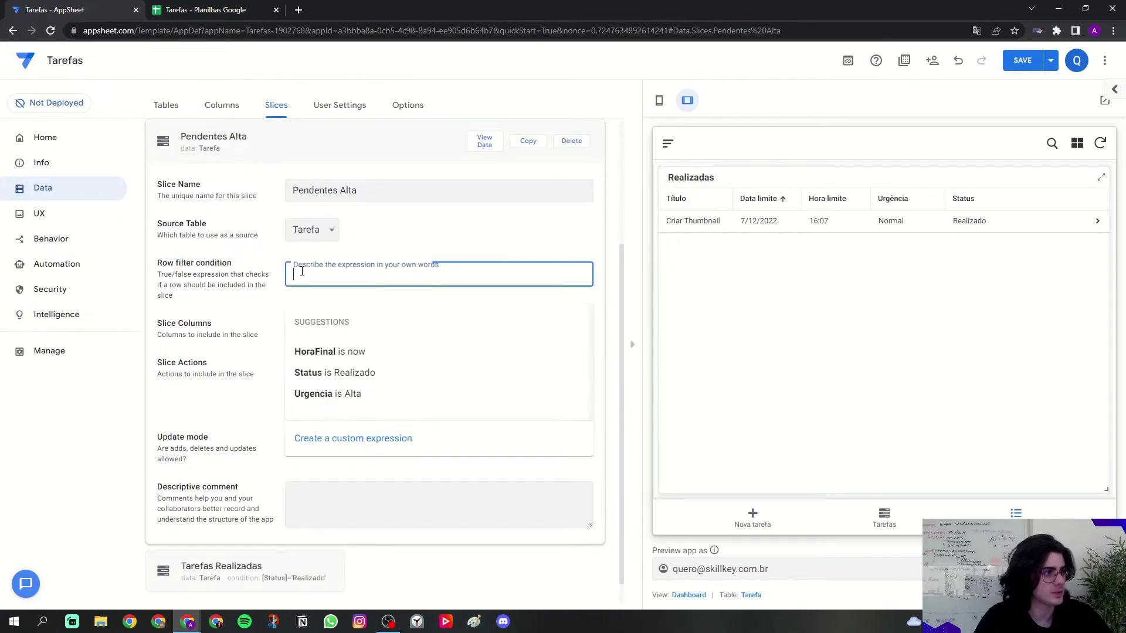
{"action": "left_click", "coordinate": [354, 438]}
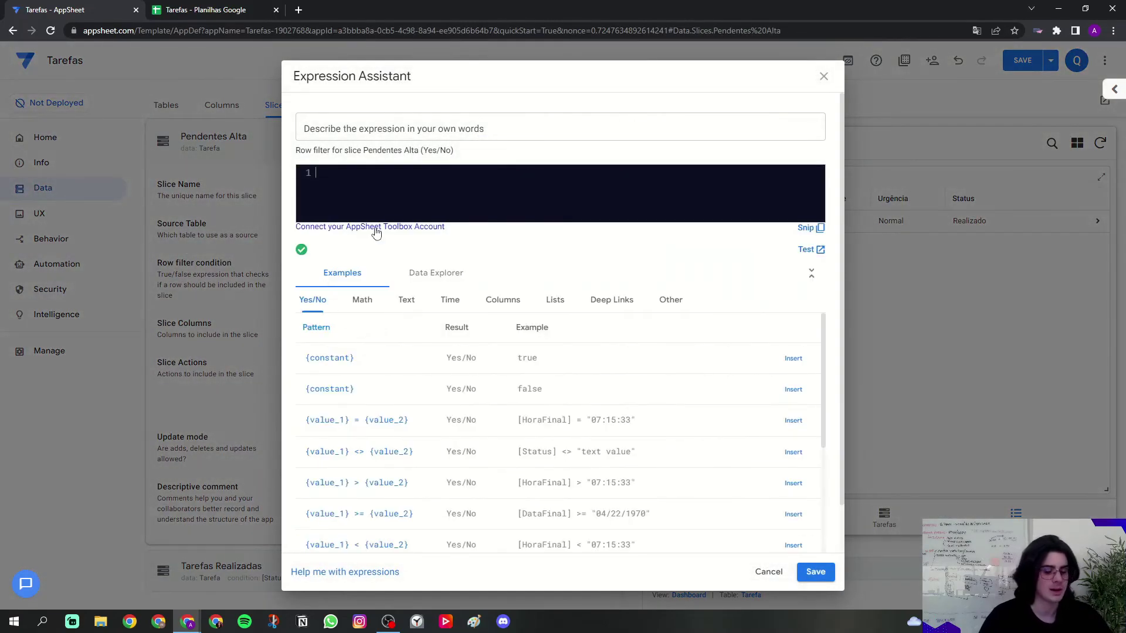
{"action": "key", "text": "Caps_Lock"}
{"action": "type", "text": "AND"}
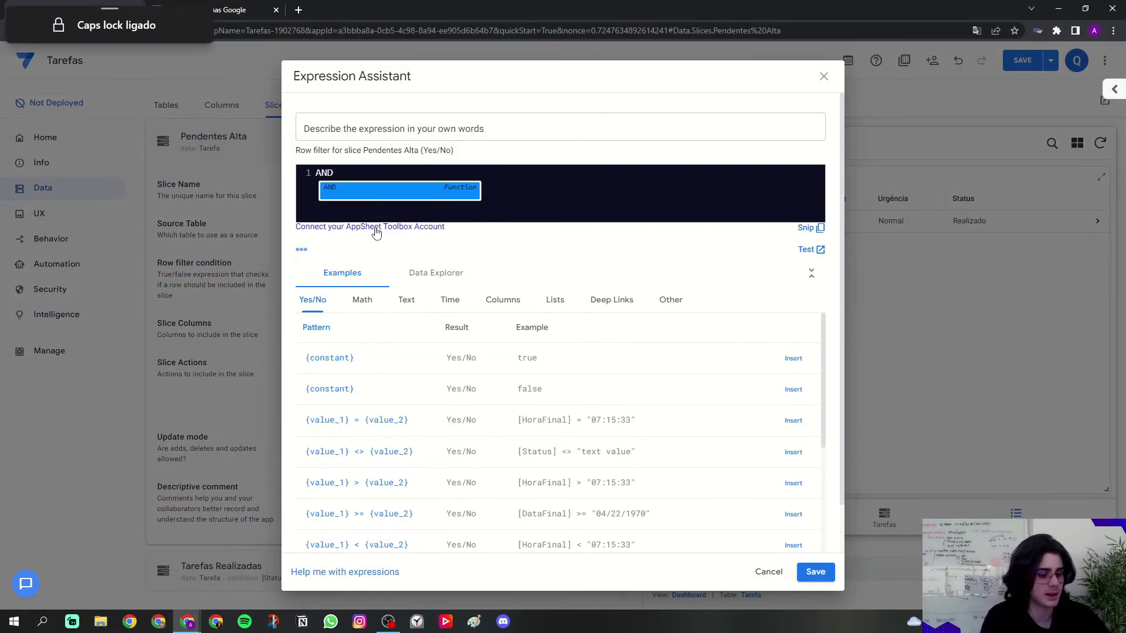
{"action": "type", "text": "("}
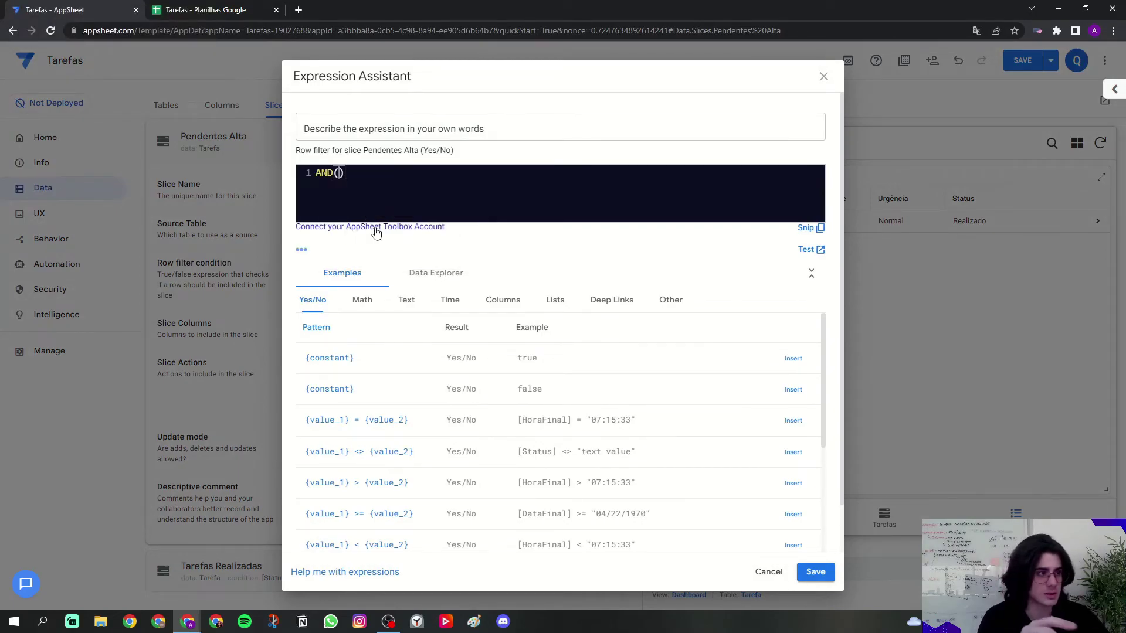
- Enter [Status]='Pendente' as the first condition of the AND expression
{"action": "type", "text": "["}
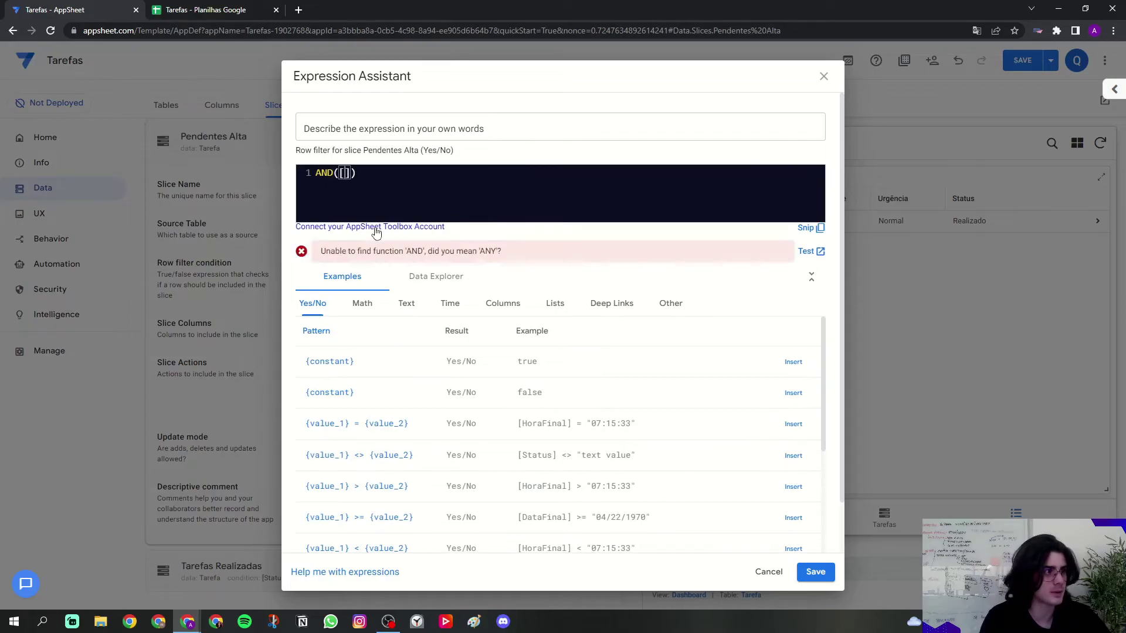
{"action": "type", "text": "S"}
{"action": "key", "text": "Caps_Lock"}
{"action": "type", "text": "tatus]="}
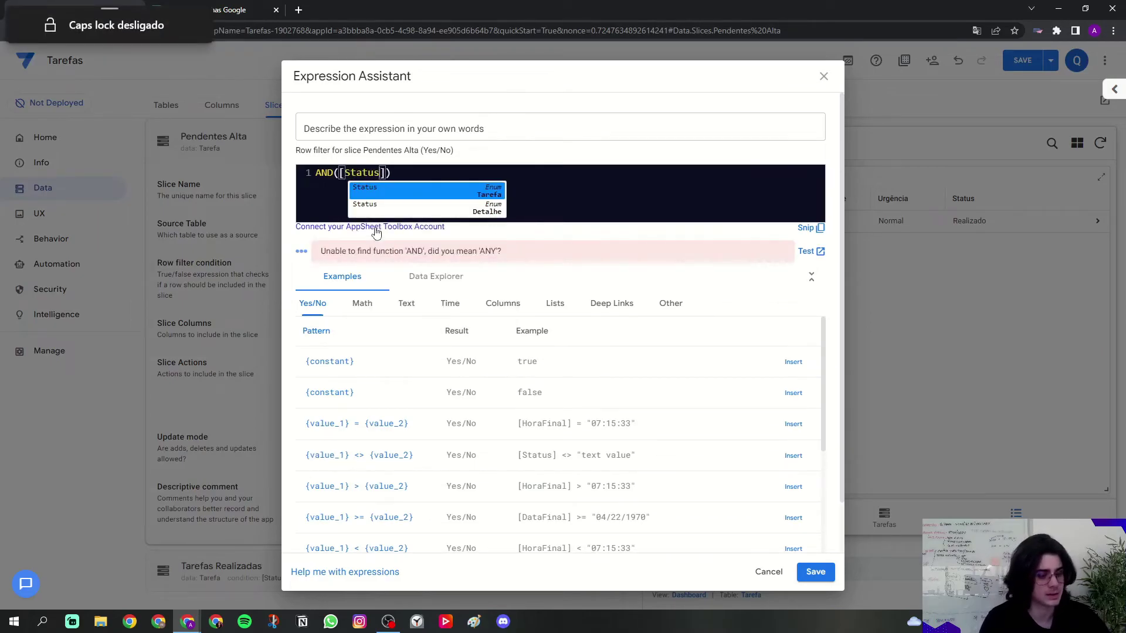
{"action": "type", "text": "'Pende"}
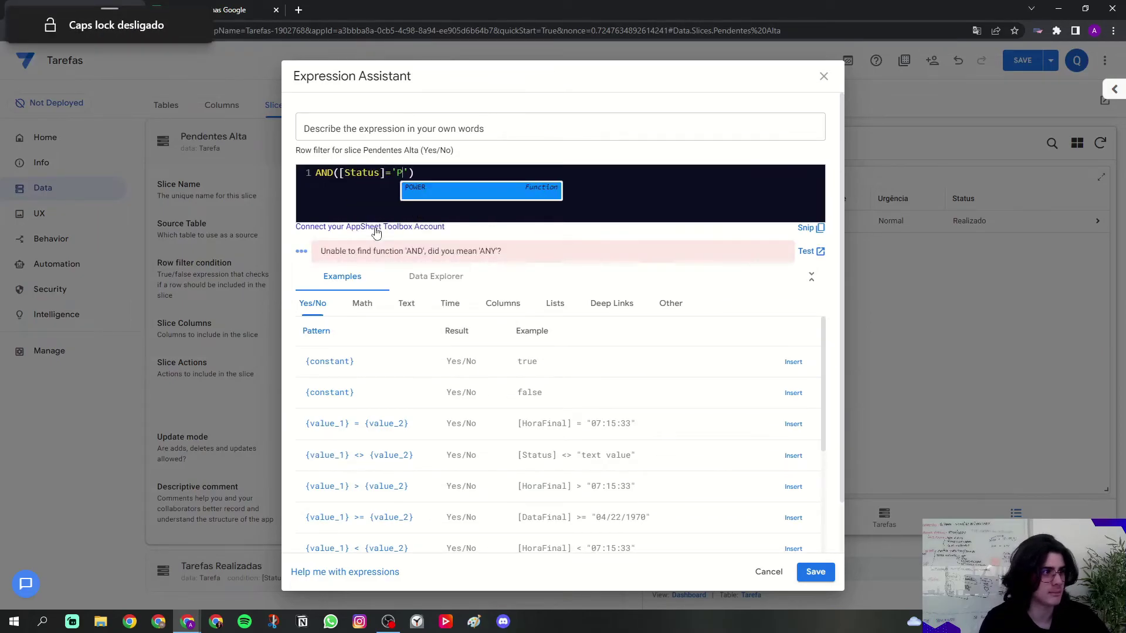
{"action": "type", "text": "nte'"}
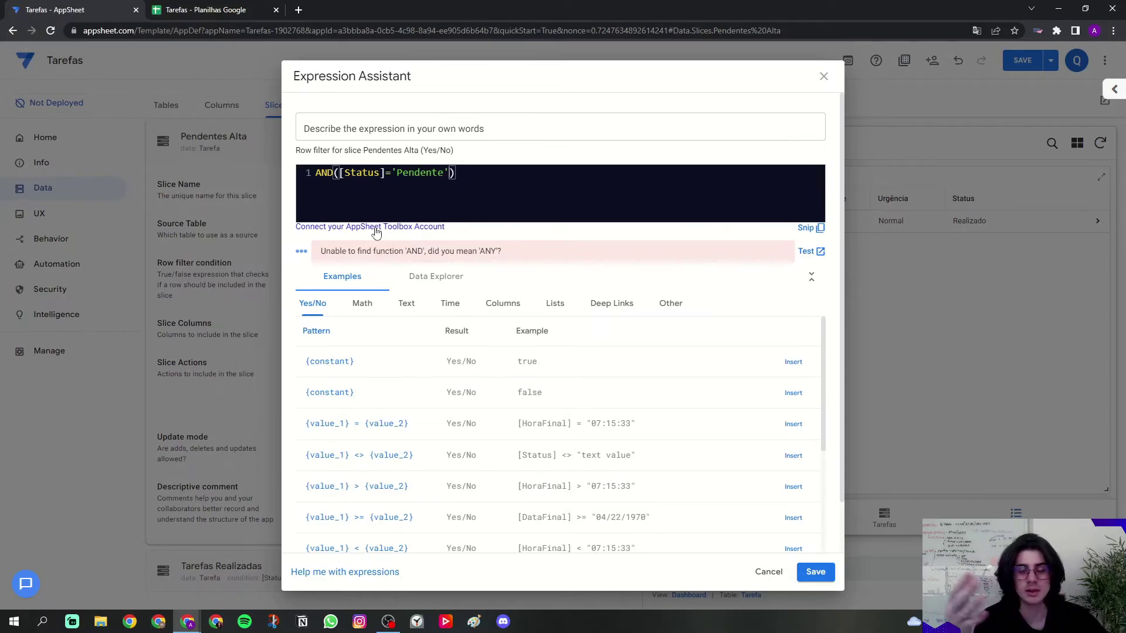
- Add [Urgencia]='Alta' as the second condition of the AND expression
{"action": "type", "text": ",["}
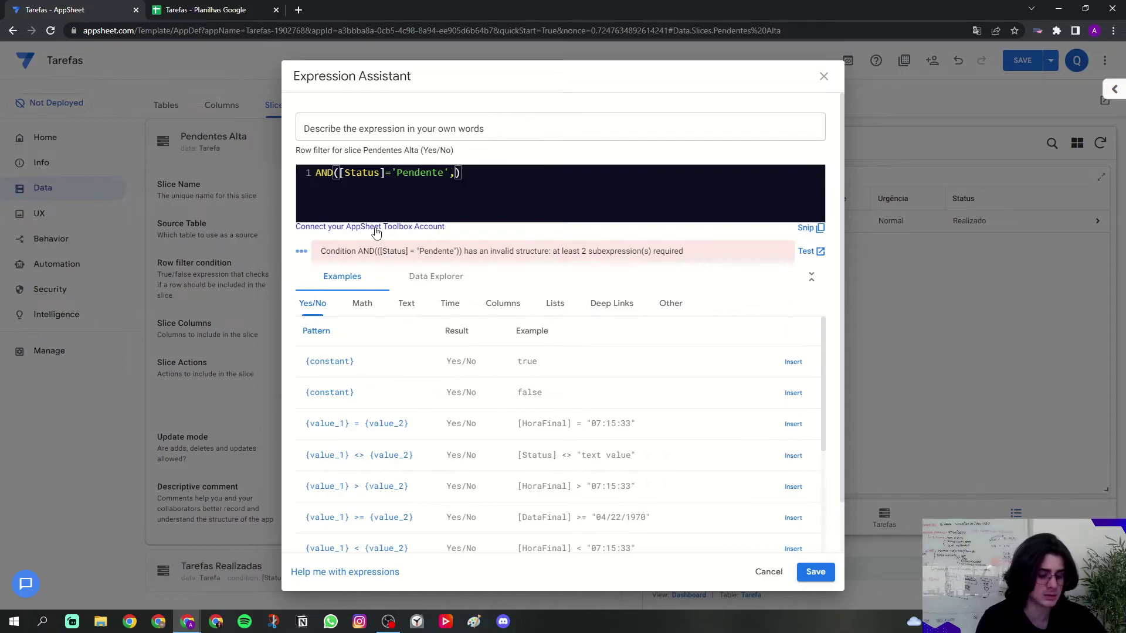
{"action": "key", "text": "Caps_Lock"}
{"action": "type", "text": "Ugenci"}
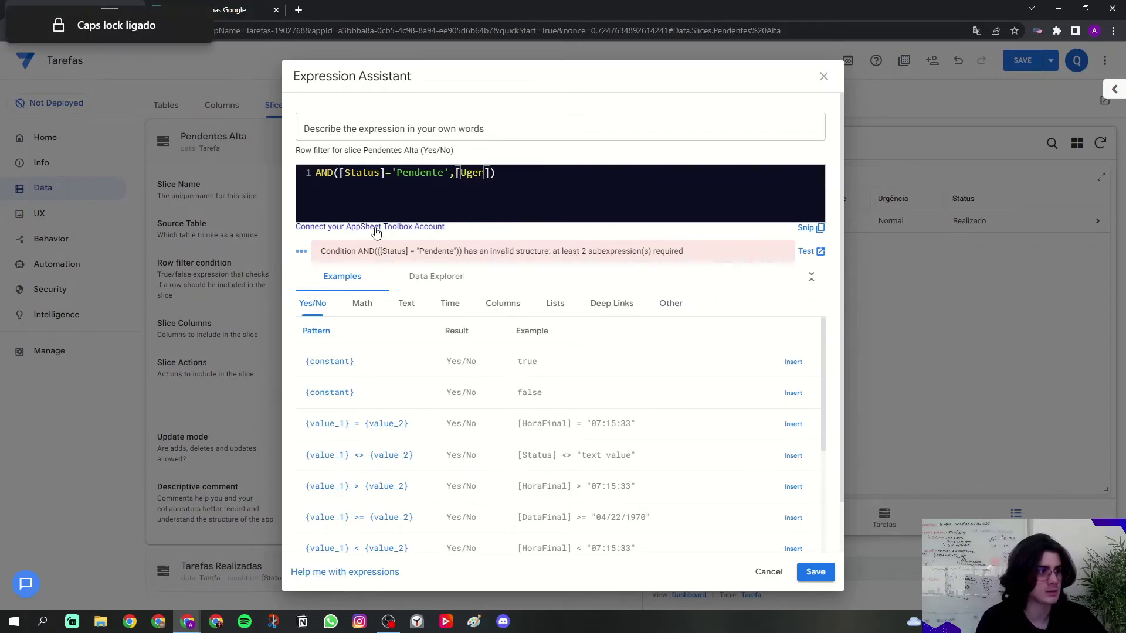
{"action": "key", "text": "BackSpace"}
{"action": "key", "text": "BackSpace"}
{"action": "key", "text": "BackSpace"}
{"action": "key", "text": "BackSpace"}
{"action": "key", "text": "BackSpace"}
{"action": "type", "text": "rgencia"}
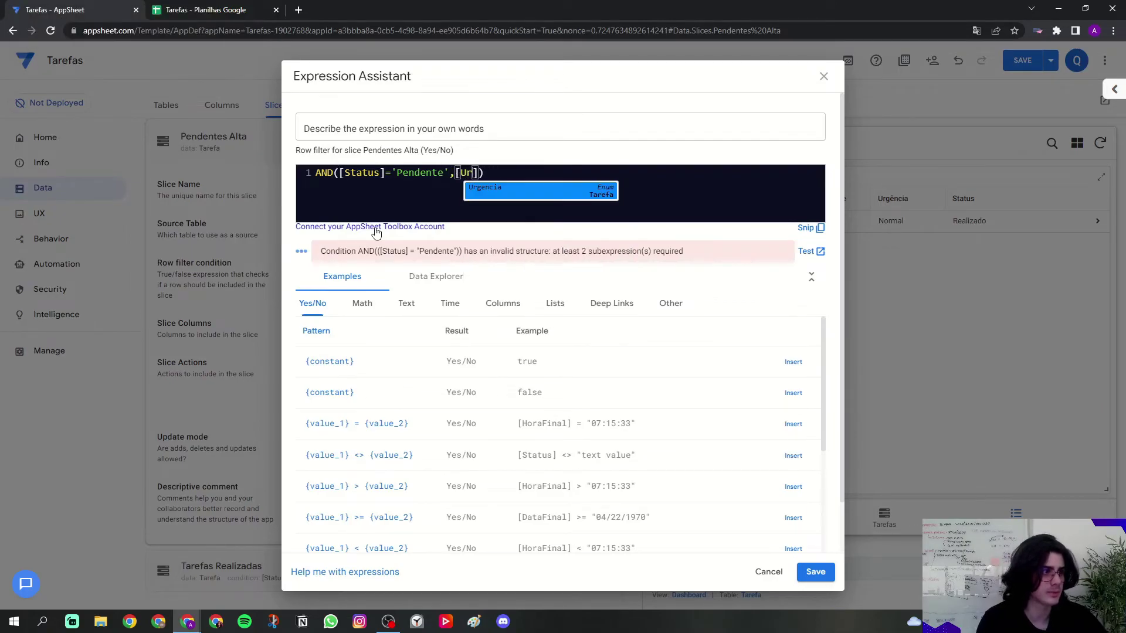
{"action": "type", "text": "]"}
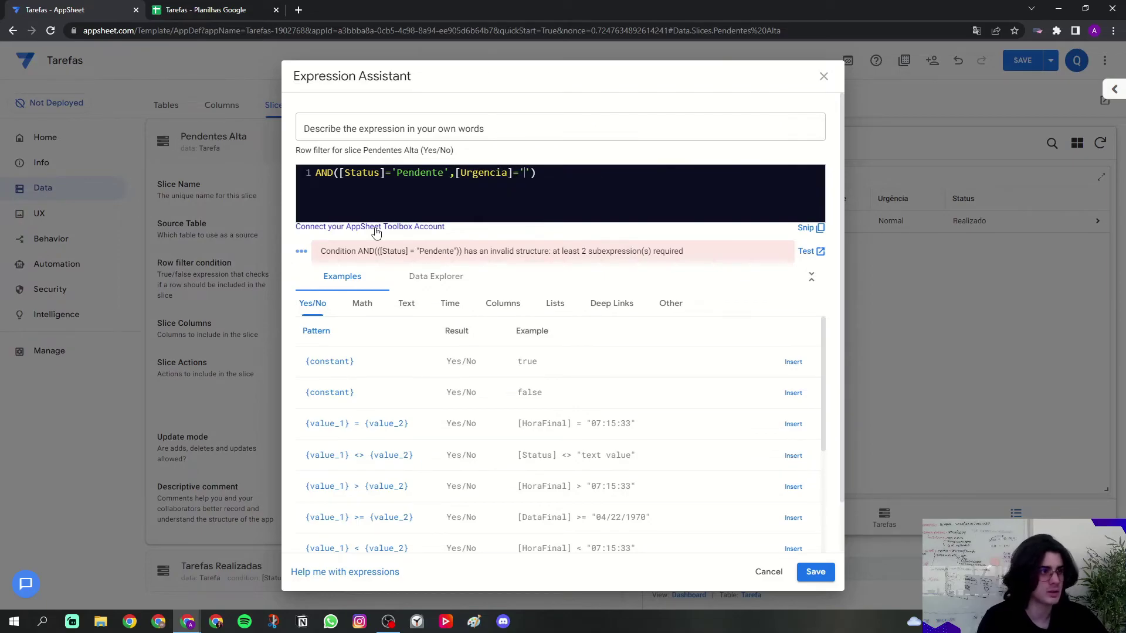
{"action": "key", "text": "Caps_Lock"}
{"action": "type", "text": "='ALta"}
{"action": "key", "text": "BackSpace"}
{"action": "key", "text": "BackSpace"}
{"action": "key", "text": "BackSpace"}
{"action": "type", "text": "lta"}
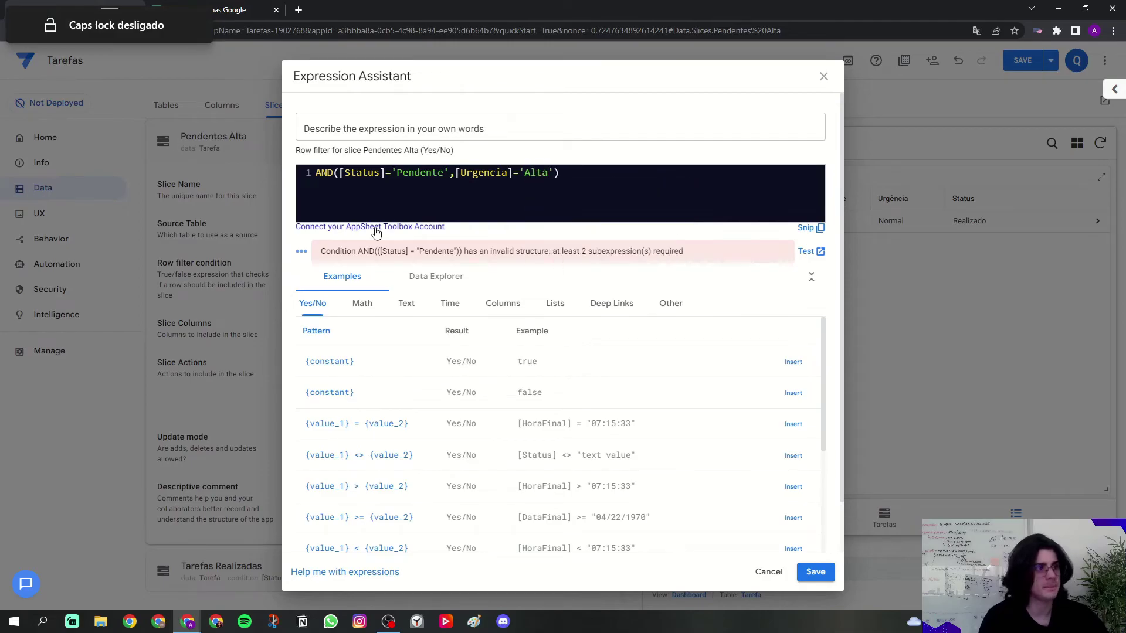
{"action": "left_click", "coordinate": [562, 214]}
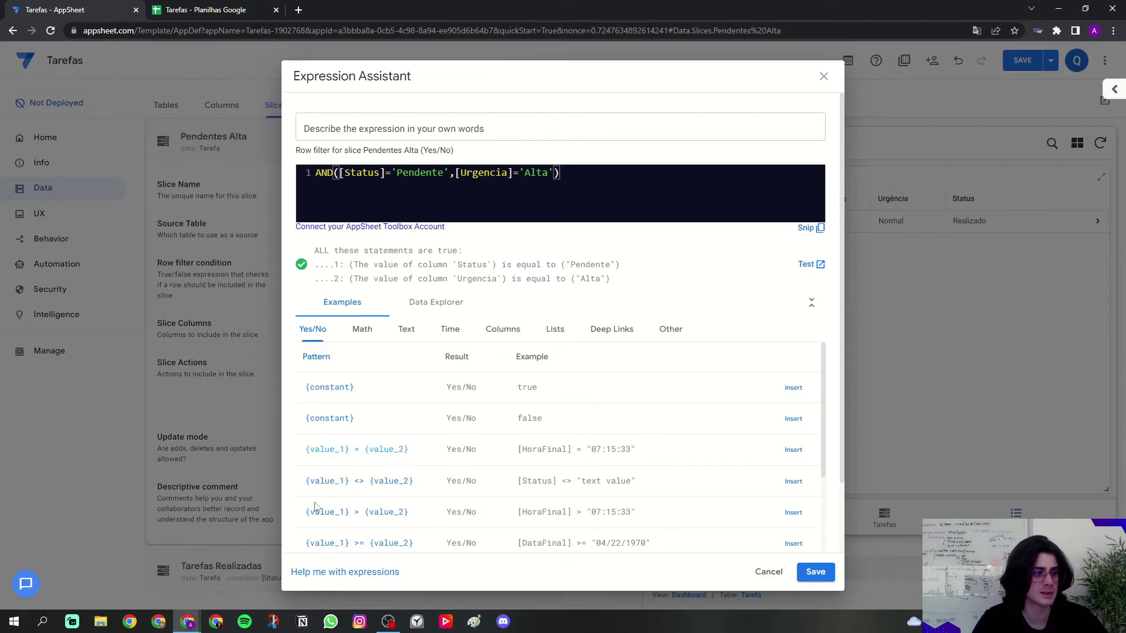
- Capture the expression area with Captura e Esboço, then underline and number the two conditions 1 and 2 in red
{"action": "left_click", "coordinate": [273, 622]}
{"action": "left_click", "coordinate": [240, 59]}
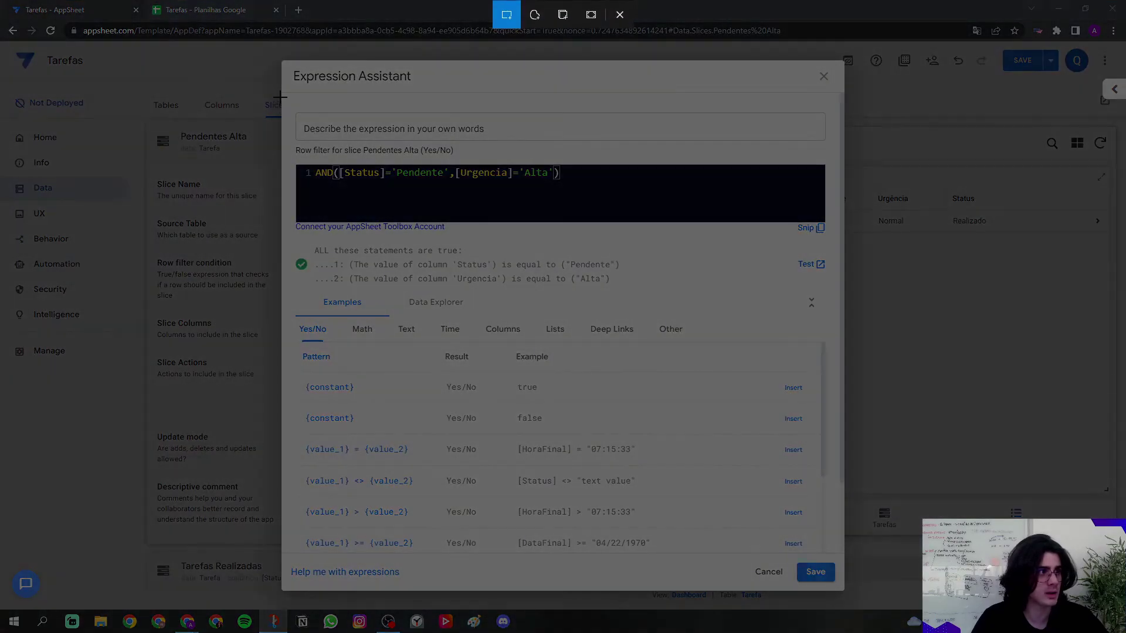
{"action": "mouse_move", "coordinate": [283, 97]}
{"action": "left_mouse_down"}
{"action": "mouse_move", "coordinate": [421, 335]}
{"action": "mouse_move", "coordinate": [741, 523]}
{"action": "mouse_move", "coordinate": [846, 327]}
{"action": "mouse_move", "coordinate": [834, 323]}
{"action": "mouse_move", "coordinate": [841, 332]}
{"action": "left_mouse_up"}
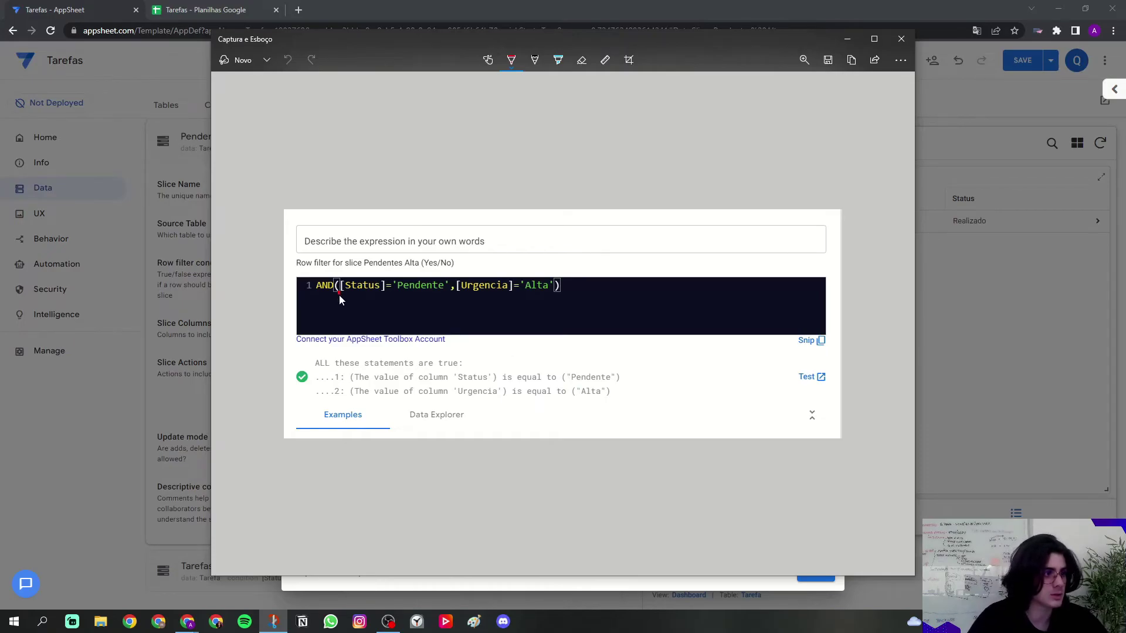
{"action": "left_click_drag", "start_coordinate": [455, 297], "coordinate": [454, 287]}
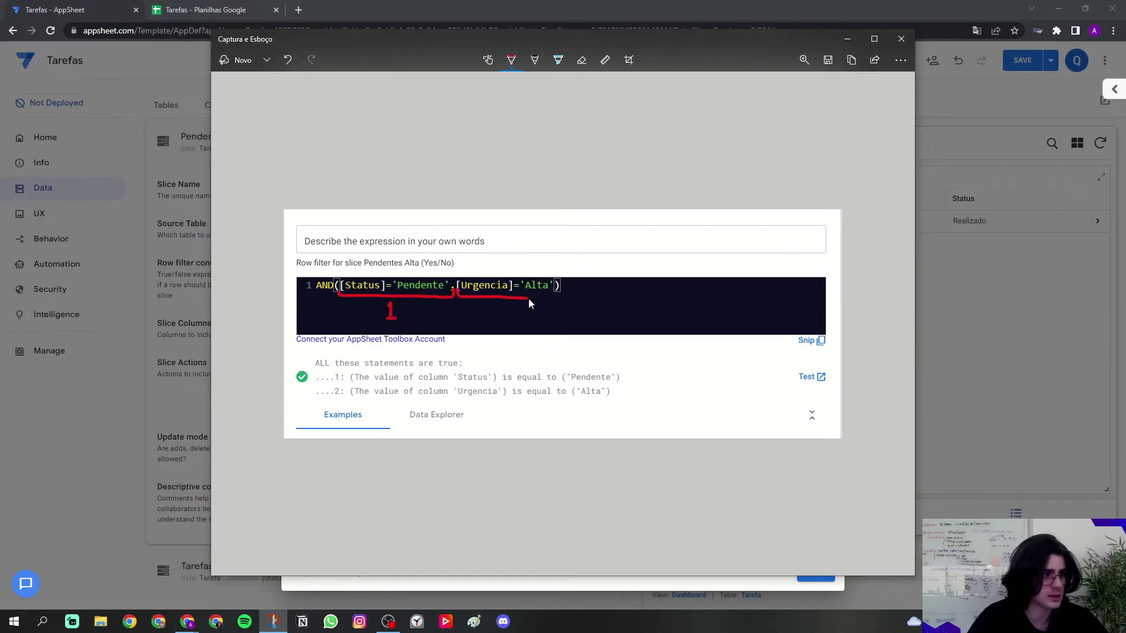
{"action": "left_click_drag", "start_coordinate": [552, 299], "coordinate": [515, 317]}
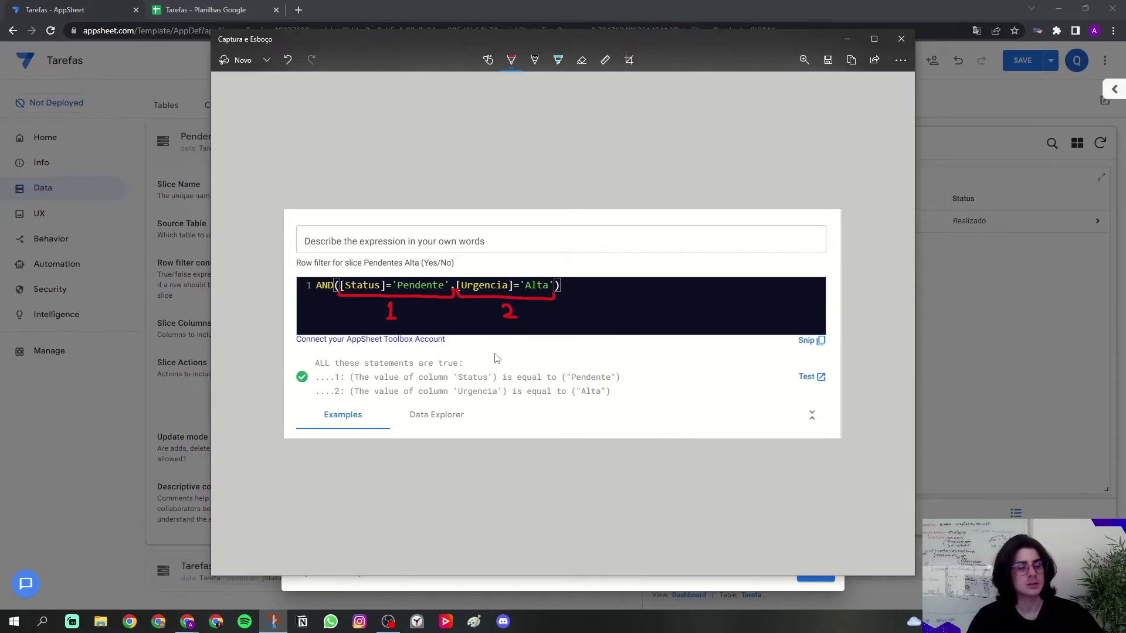
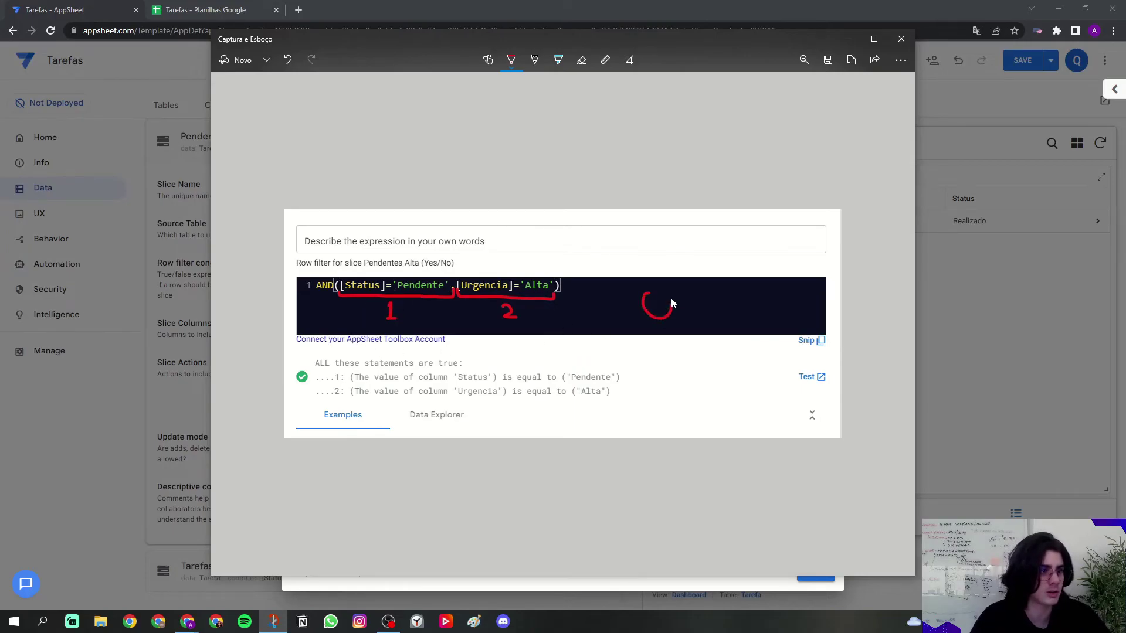
- Write OR beside the captured expression, tick both numbered conditions, and close the capture without saving
{"action": "left_click_drag", "start_coordinate": [702, 312], "coordinate": [710, 320]}
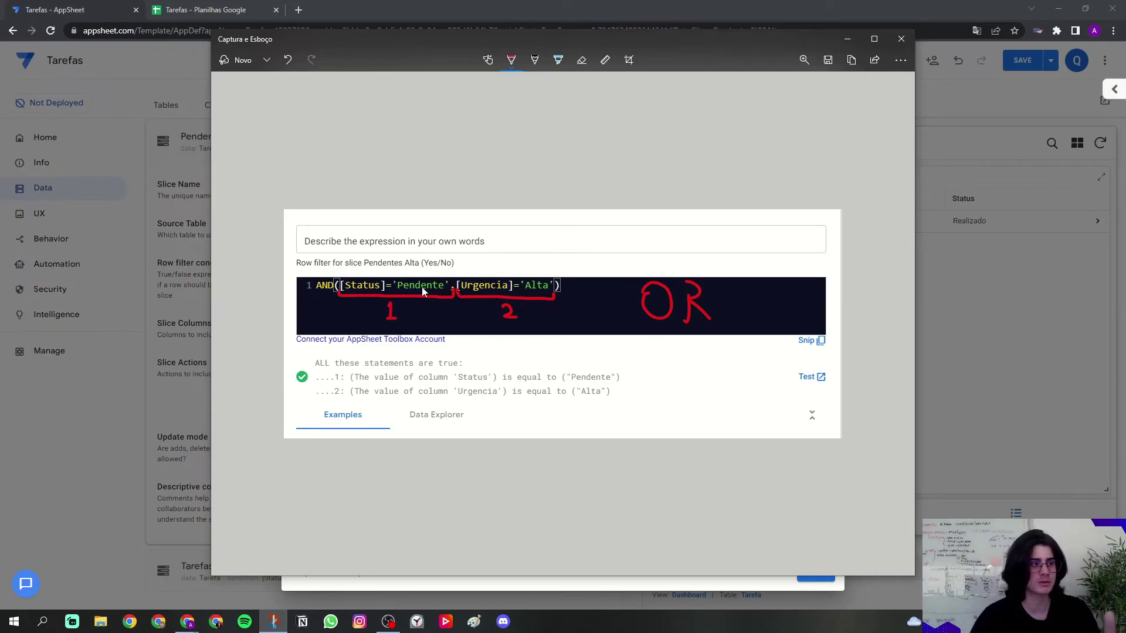
{"action": "left_click_drag", "start_coordinate": [406, 310], "coordinate": [425, 302]}
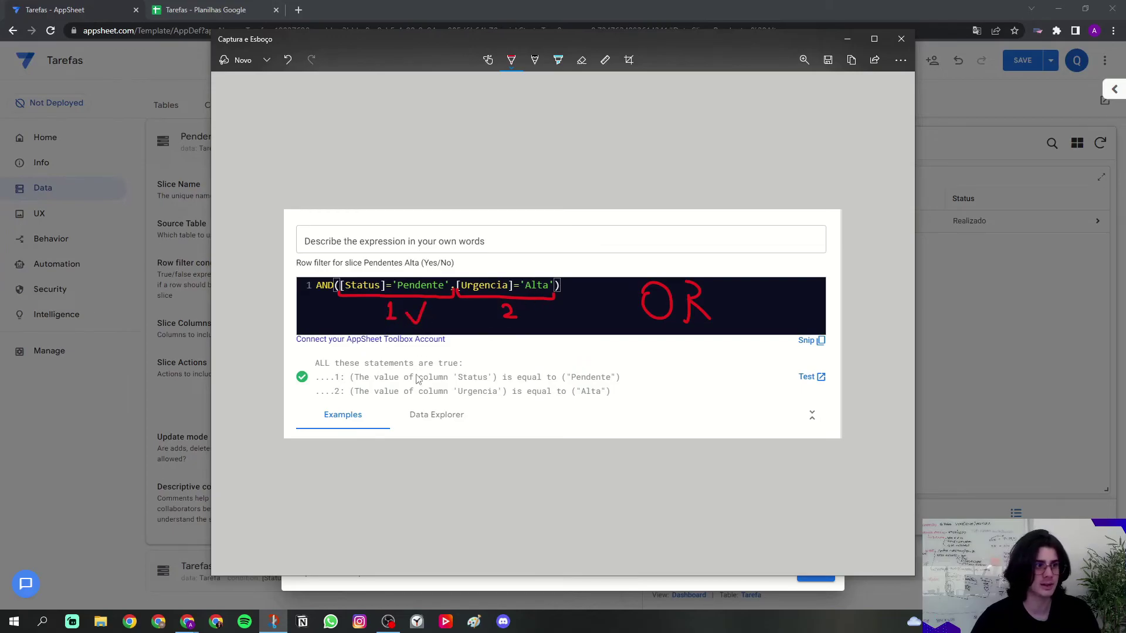
{"action": "left_click_drag", "start_coordinate": [525, 310], "coordinate": [544, 304]}
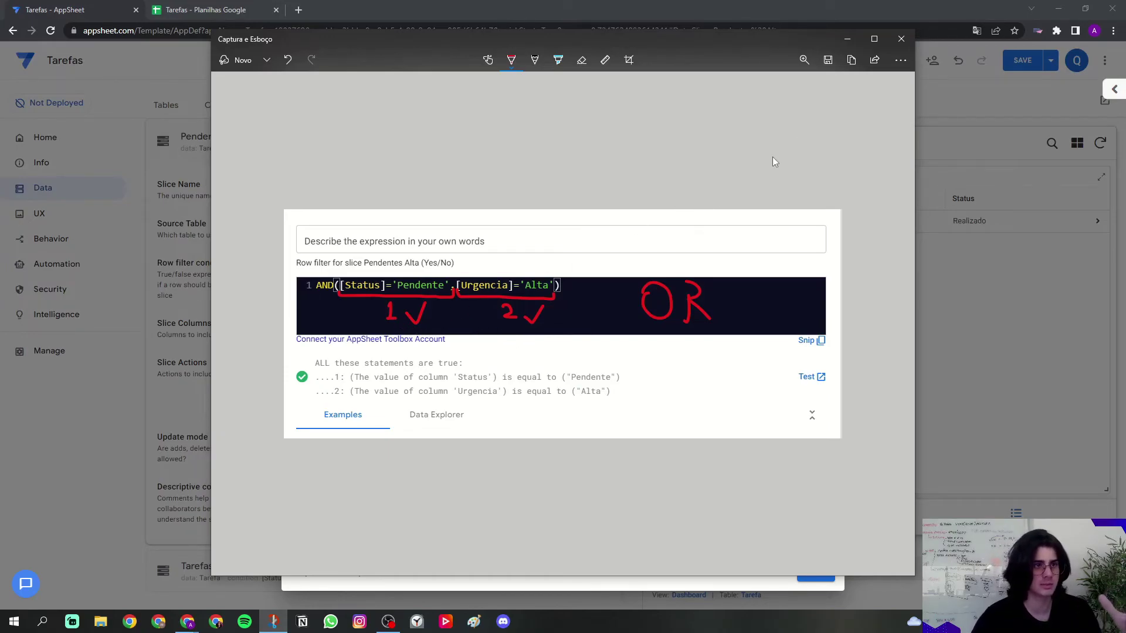
{"action": "left_click", "coordinate": [890, 41]}
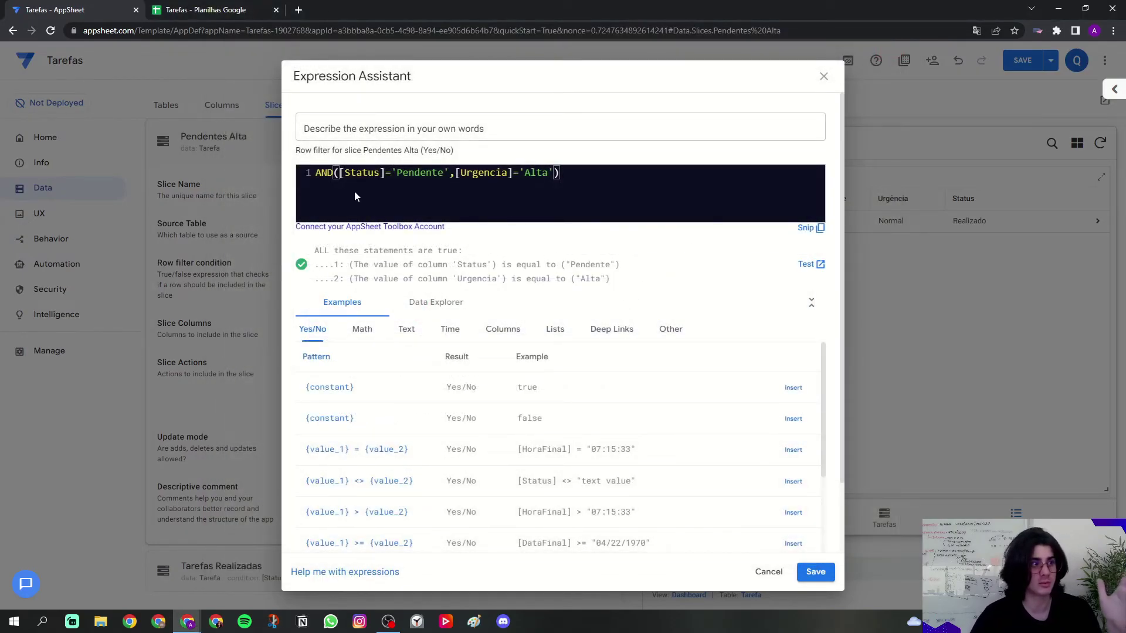
- Review the two conditions and save the row filter expression for the Pendentes Alta slice
{"action": "left_click_drag", "start_coordinate": [340, 173], "coordinate": [561, 176]}
{"action": "left_click", "coordinate": [479, 193]}
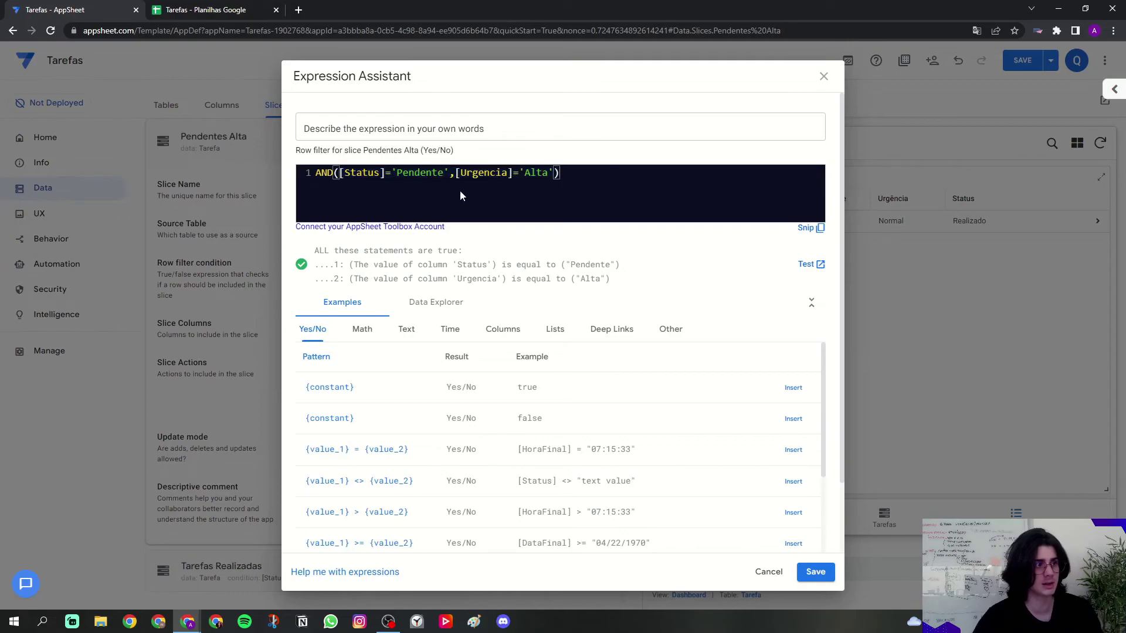
{"action": "left_click_drag", "start_coordinate": [461, 173], "coordinate": [553, 173]}
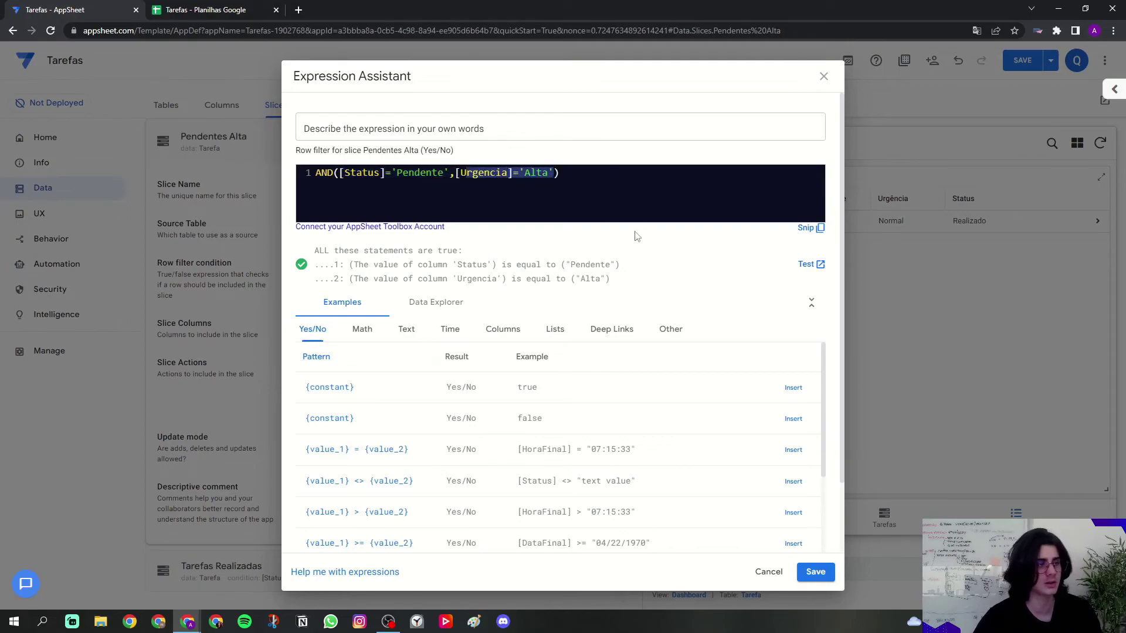
{"action": "left_click", "coordinate": [814, 572]}
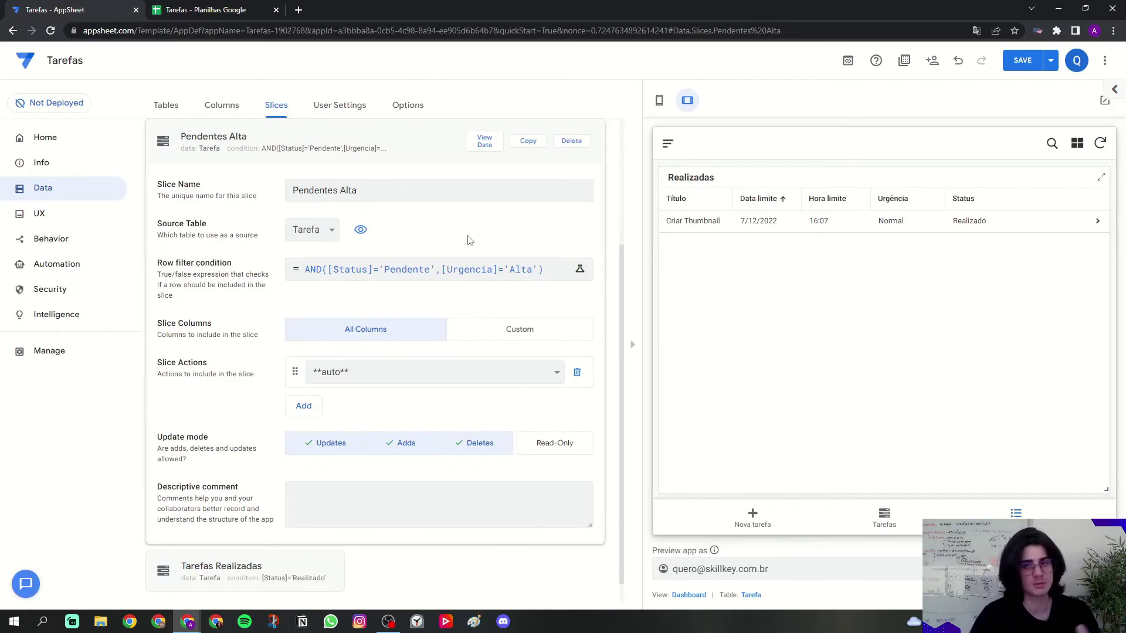
- Duplicate the Pendentes Alta slice and name the copy Pendentes Normal
{"action": "left_click", "coordinate": [528, 141]}
{"action": "left_click", "coordinate": [404, 191]}
{"action": "left_click_drag", "start_coordinate": [404, 191], "coordinate": [343, 194]}
{"action": "type", "text": "N"}
{"action": "key", "text": "Caps_Lock"}
{"action": "type", "text": "ormal"}
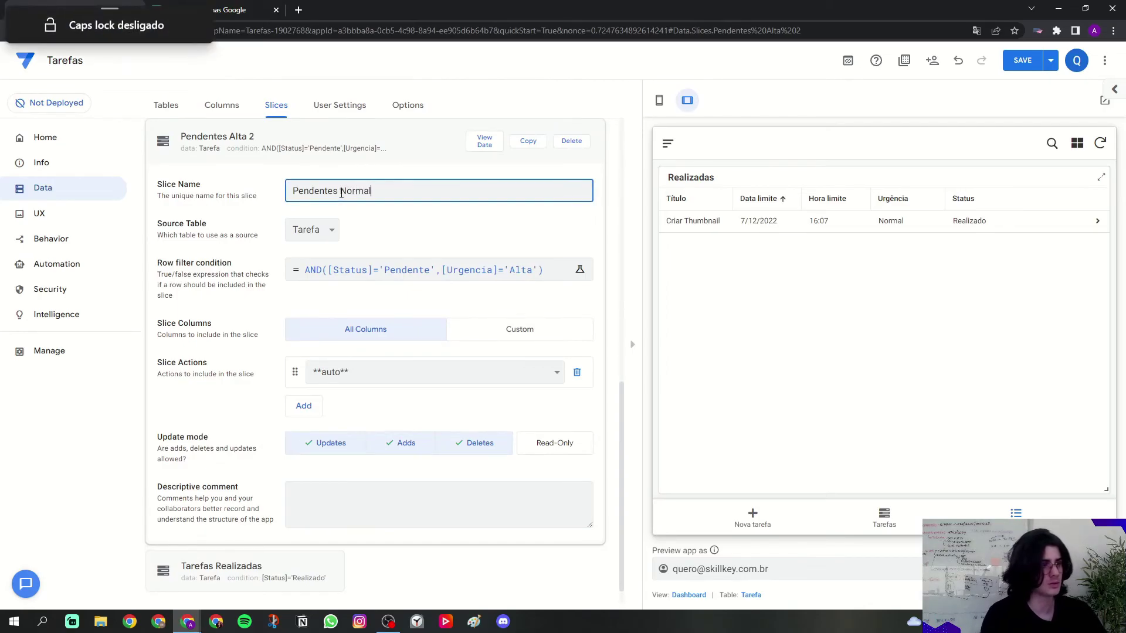
- Set the urgency condition in the Pendentes Normal row filter to 'Normal' and save the app
{"action": "left_click", "coordinate": [380, 278]}
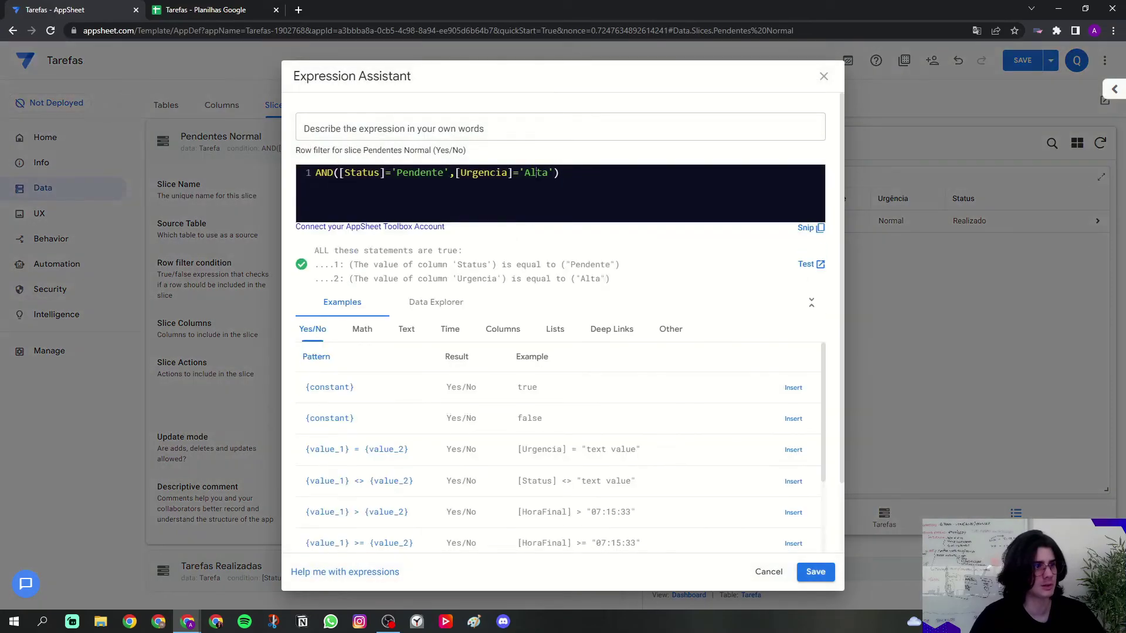
{"action": "double_click", "coordinate": [534, 172]}
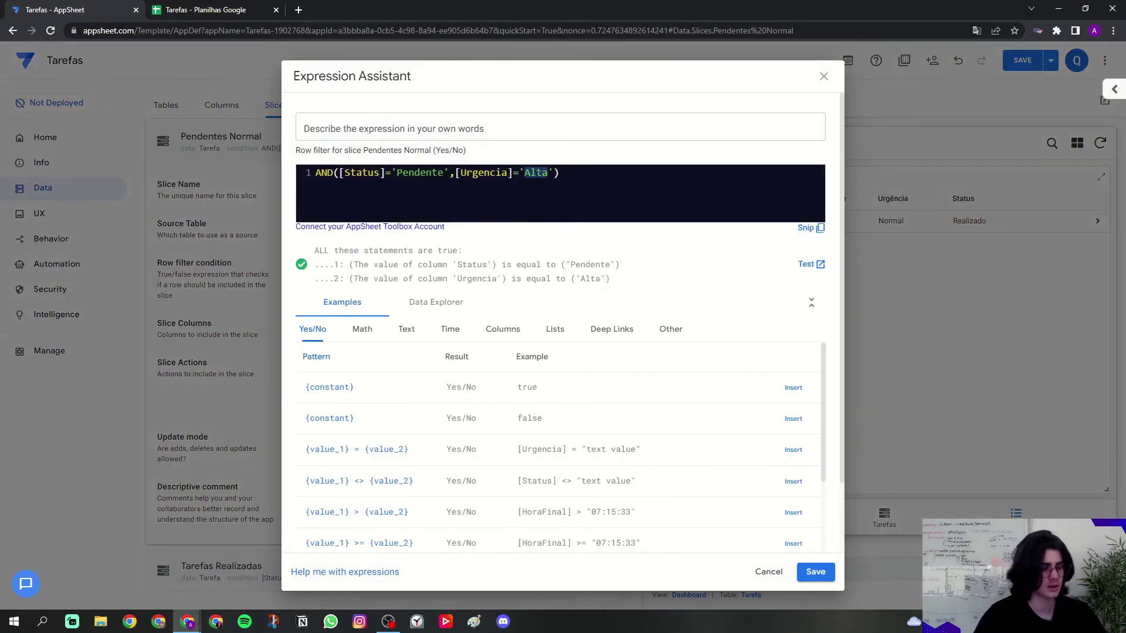
{"action": "type", "text": "n"}
{"action": "key", "text": "BackSpace"}
{"action": "key", "text": "Caps_Lock"}
{"action": "type", "text": "N"}
{"action": "key", "text": "Caps_Lock"}
{"action": "type", "text": "ormal"}
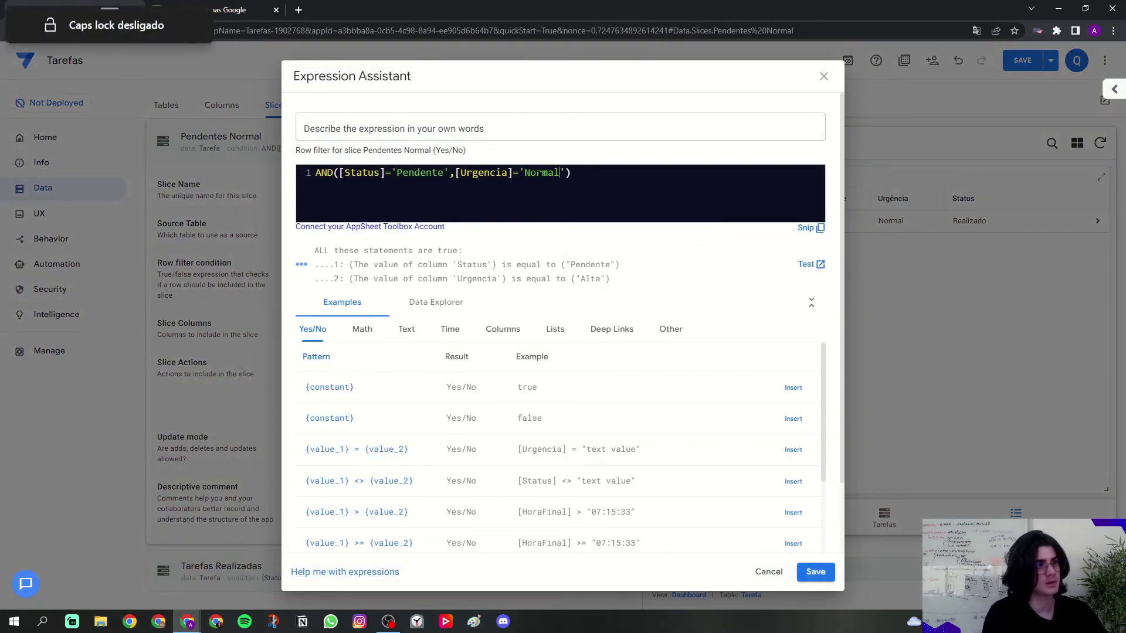
{"action": "left_click", "coordinate": [815, 572]}
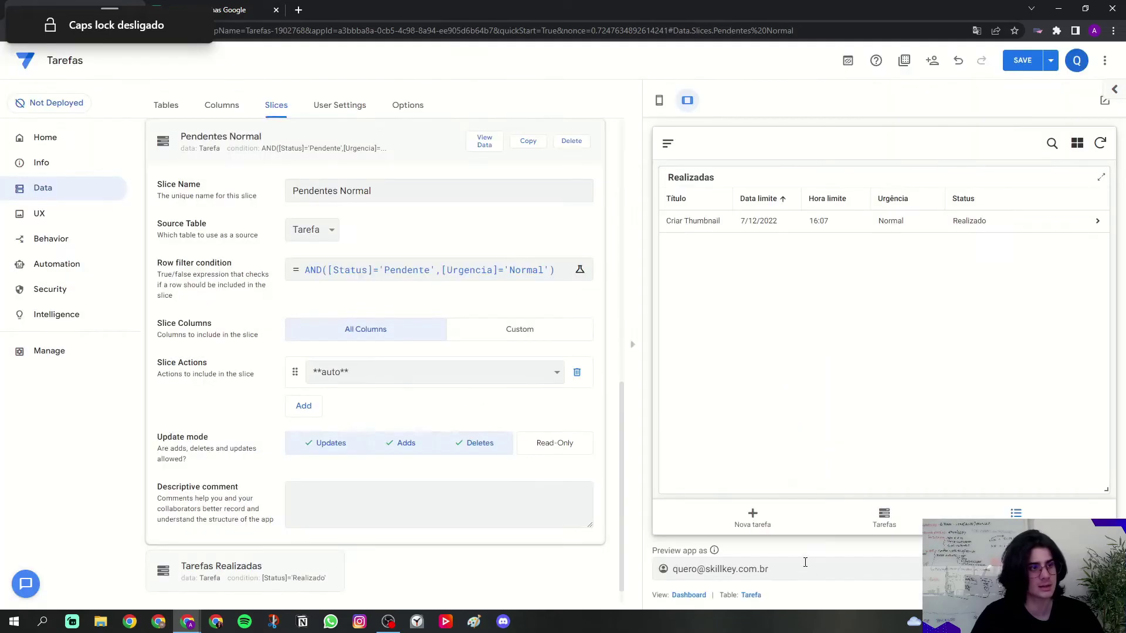
{"action": "left_click", "coordinate": [362, 142]}
{"action": "left_click", "coordinate": [1030, 66]}
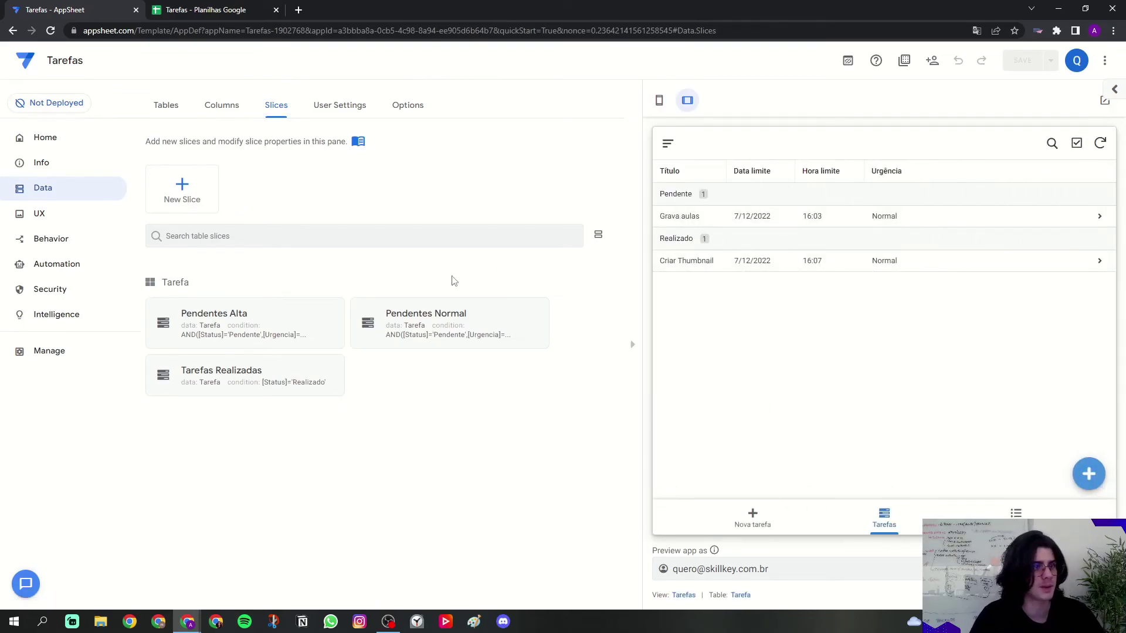
- Duplicate the Realizadas view of the Tarefas Realizadas slice in the app's UX views
{"action": "left_click", "coordinate": [43, 214]}
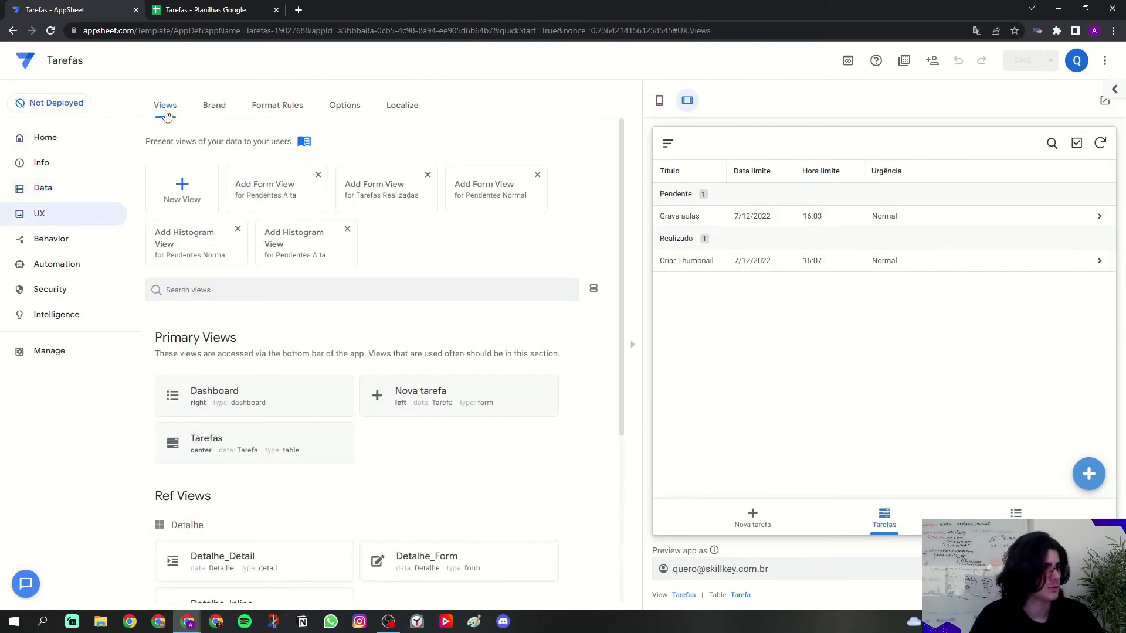
{"action": "scroll", "coordinate": [494, 351], "scroll_direction": "down", "scroll_amount": 3}
{"action": "scroll", "coordinate": [494, 350], "scroll_direction": "down", "scroll_amount": 2}
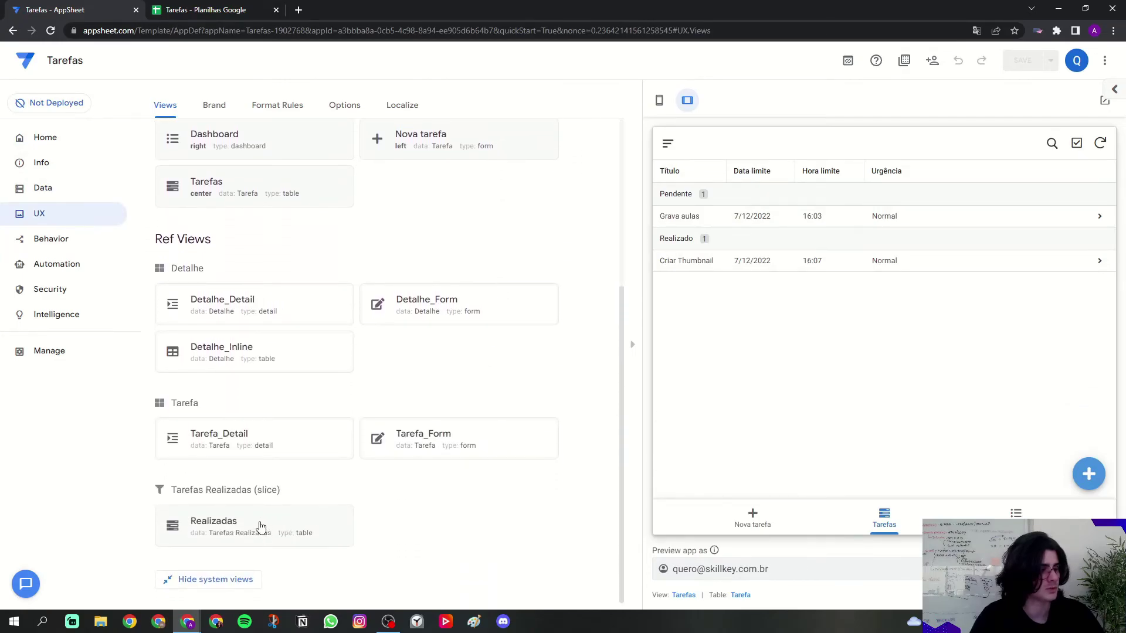
{"action": "left_click", "coordinate": [253, 532]}
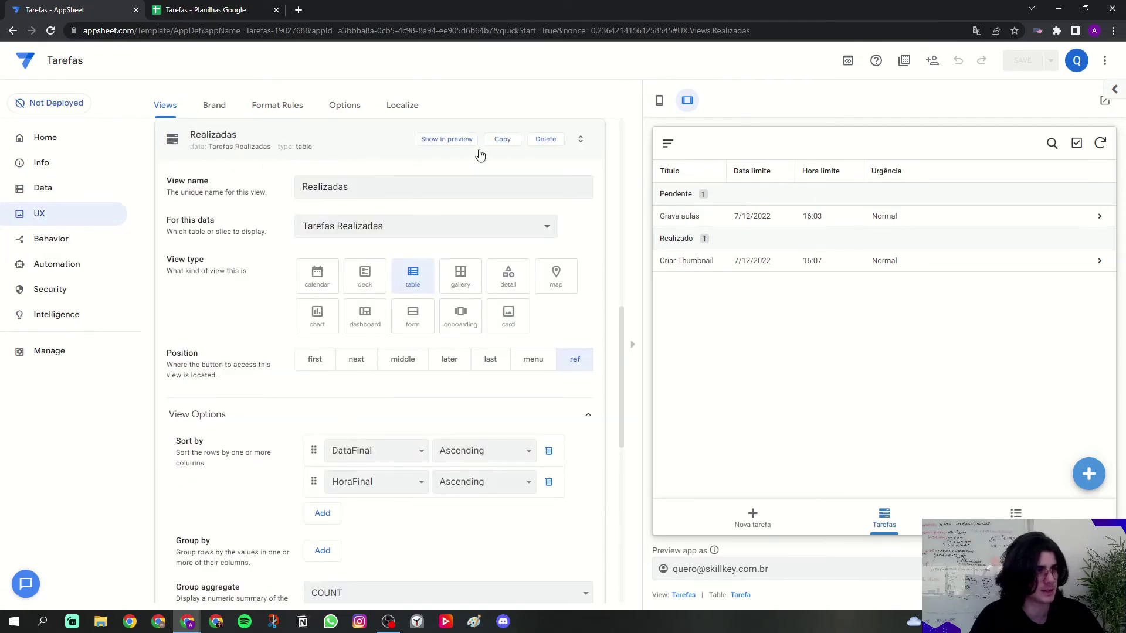
{"action": "left_click", "coordinate": [501, 141]}
- Rename the copied Realizadas view as Alta urgência
{"action": "left_click", "coordinate": [427, 192]}
{"action": "key", "text": "ctrl+a"}
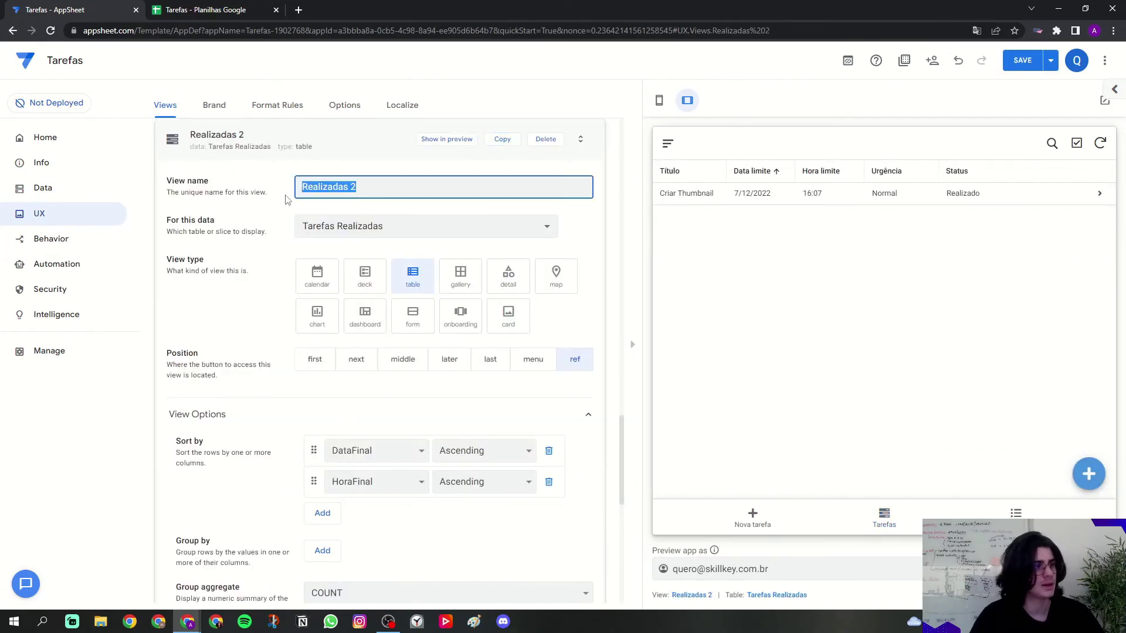
{"action": "key", "text": "Caps_Lock"}
{"action": "type", "text": "Pend"}
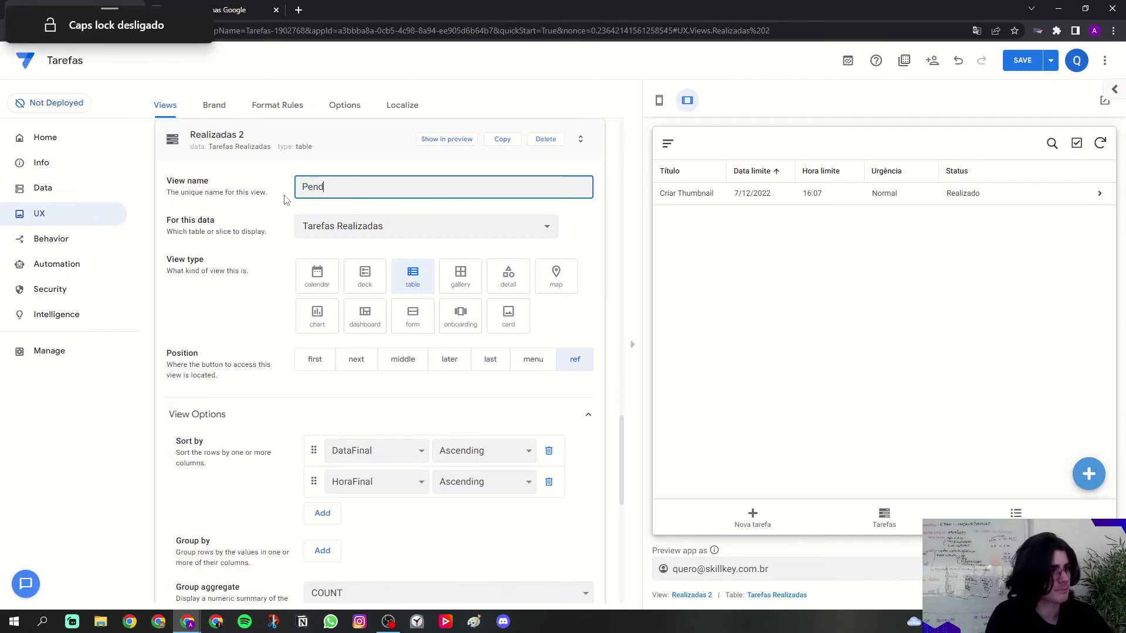
{"action": "key", "text": "BackSpace"}
{"action": "key", "text": "BackSpace"}
{"action": "key", "text": "BackSpace"}
{"action": "key", "text": "BackSpace"}
{"action": "key", "text": "Caps_Lock"}
{"action": "type", "text": "Alta "}
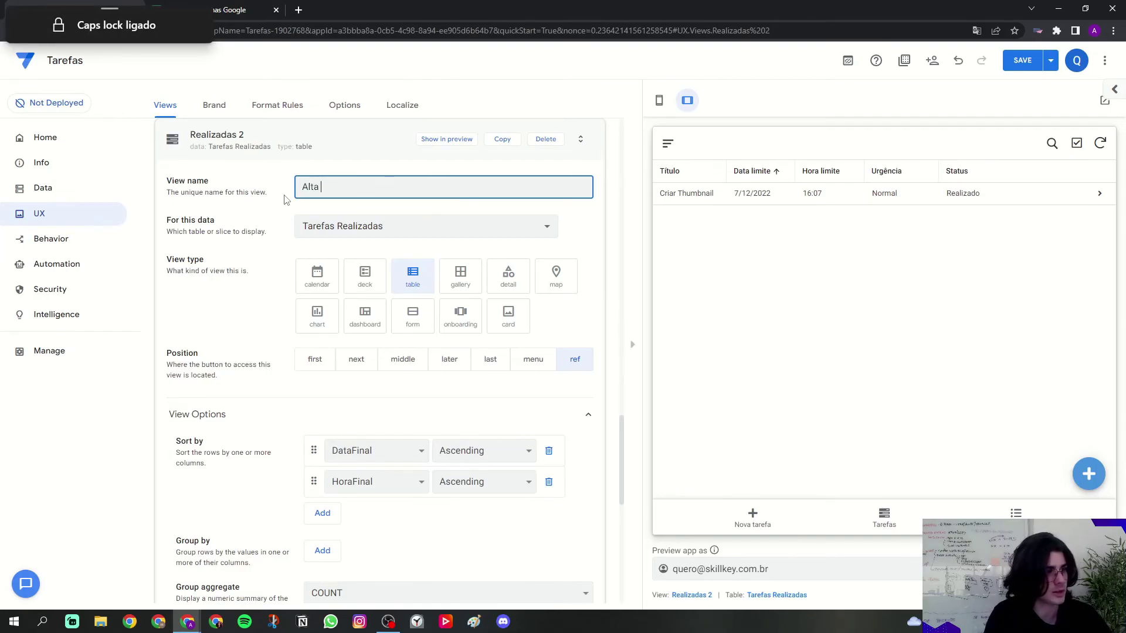
{"action": "type", "text": "urgência"}
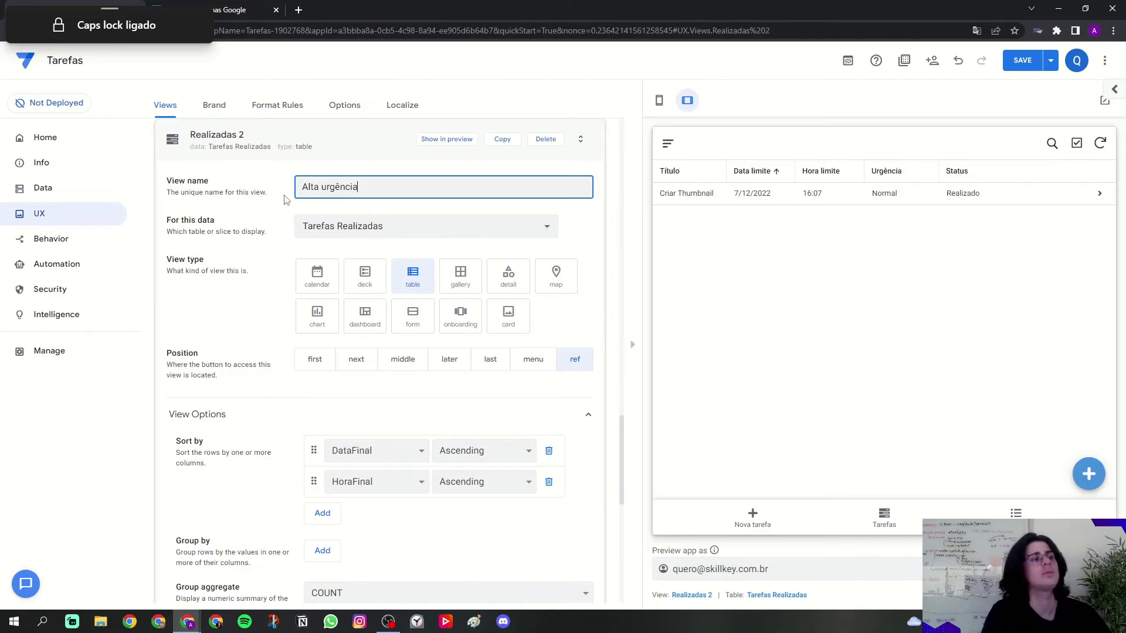
- Set the Alta urgência view to display data from the Pendentes Alta slice
{"action": "left_click", "coordinate": [200, 221]}
{"action": "left_click", "coordinate": [339, 223]}
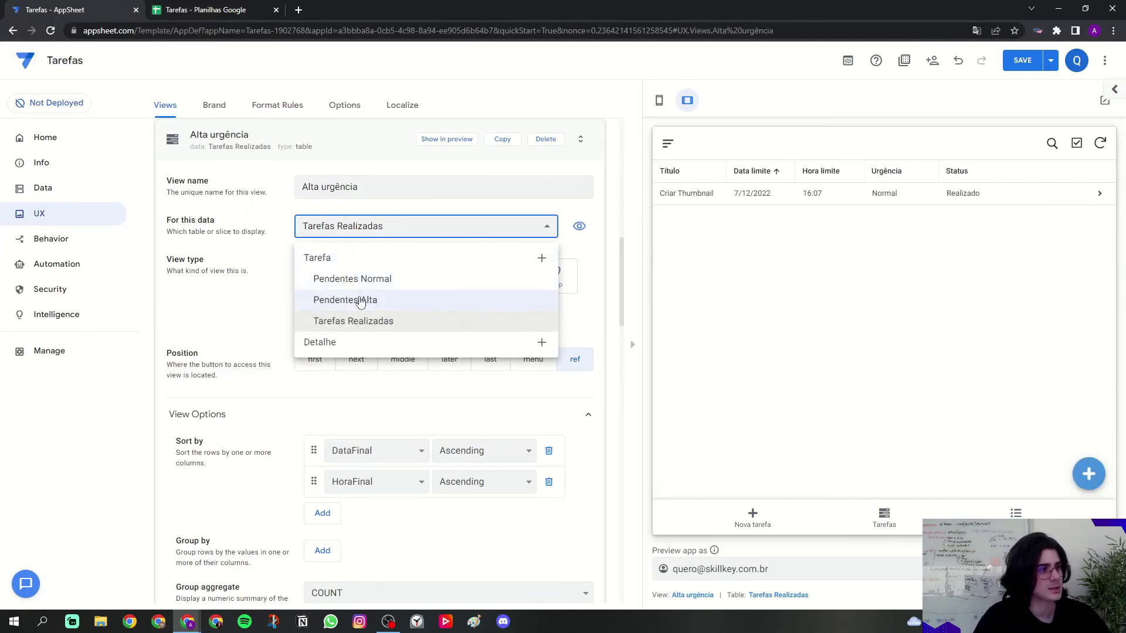
{"action": "left_click", "coordinate": [384, 303]}
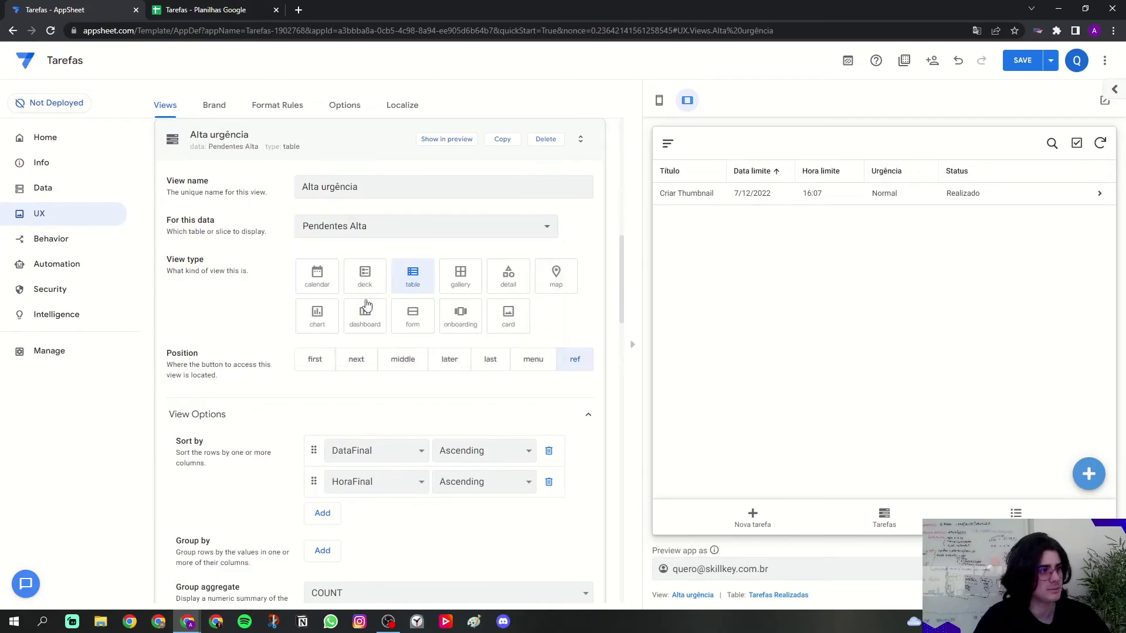
- Duplicate the Alta urgência view
{"action": "scroll", "coordinate": [266, 287], "scroll_direction": "down", "scroll_amount": 6}
{"action": "scroll", "coordinate": [244, 395], "scroll_direction": "up", "scroll_amount": 1}
{"action": "scroll", "coordinate": [245, 391], "scroll_direction": "up", "scroll_amount": 10}
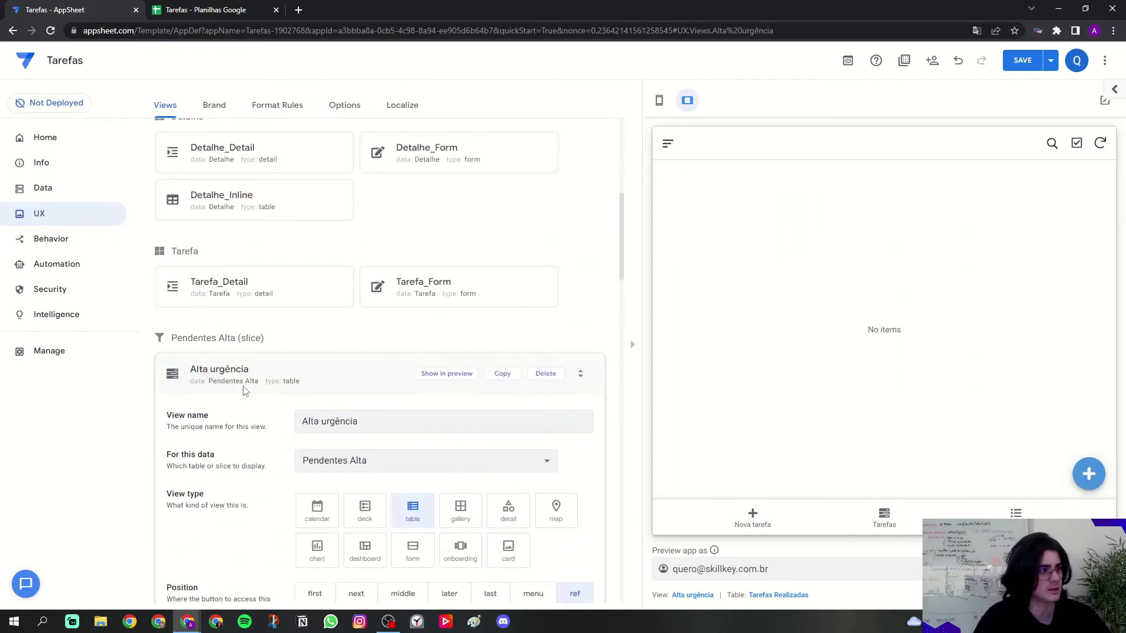
{"action": "left_click", "coordinate": [503, 374]}
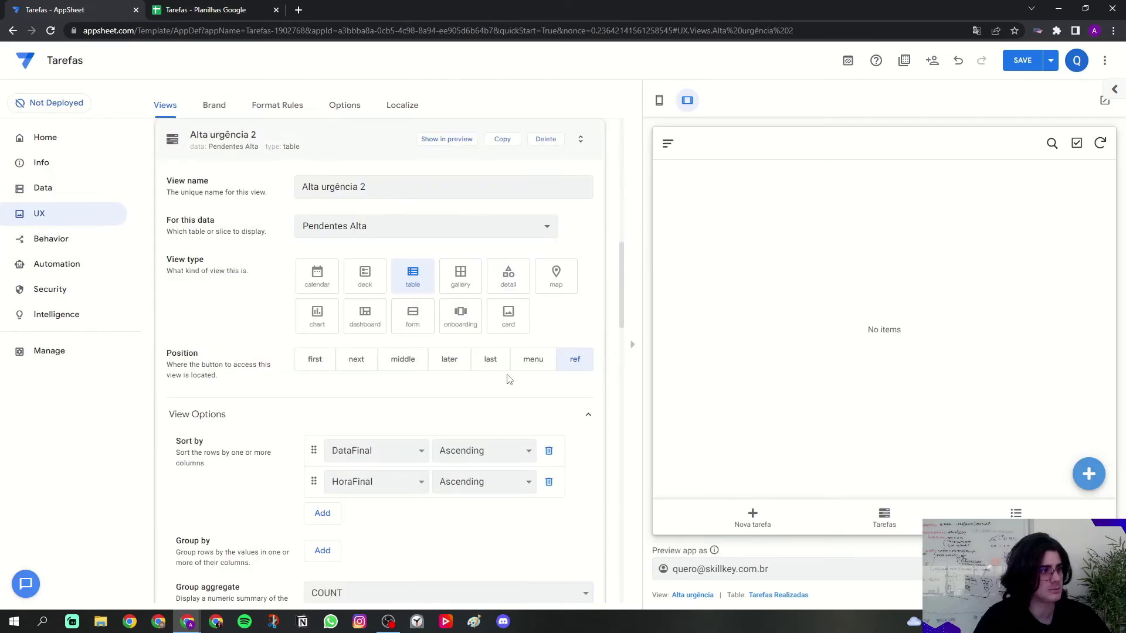
- Rename the copied Alta urgência 2 view as Normal
{"action": "left_click_drag", "start_coordinate": [371, 187], "coordinate": [335, 194]}
{"action": "left_click_drag", "start_coordinate": [315, 194], "coordinate": [302, 189]}
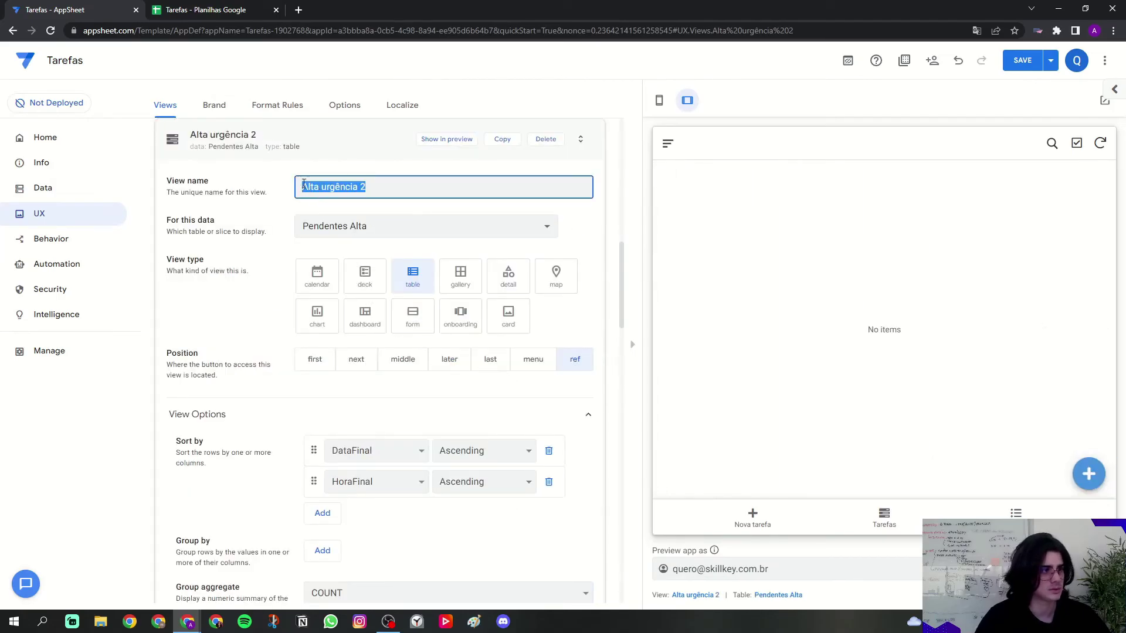
{"action": "type", "text": "N"}
{"action": "key", "text": "Caps_Lock"}
{"action": "type", "text": "ormal"}
- Set the Normal view to display data from the Pendentes Normal slice
{"action": "left_click", "coordinate": [282, 218]}
{"action": "left_click_drag", "start_coordinate": [282, 219], "coordinate": [188, 221]}
{"action": "left_click", "coordinate": [311, 231]}
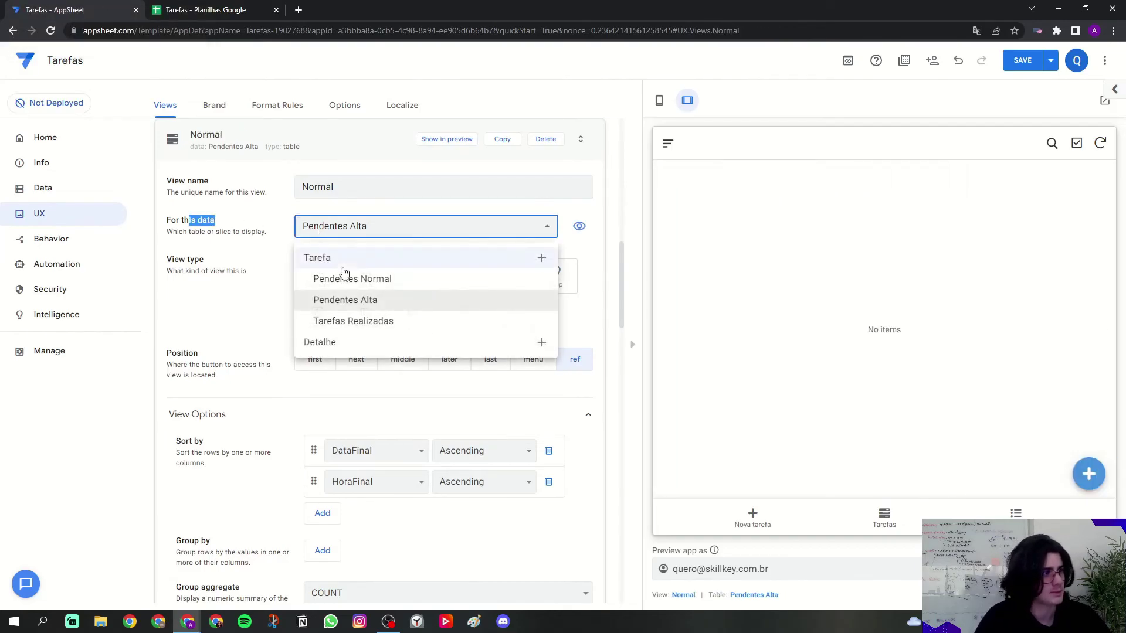
{"action": "left_click", "coordinate": [352, 279]}
{"action": "left_click", "coordinate": [253, 267]}
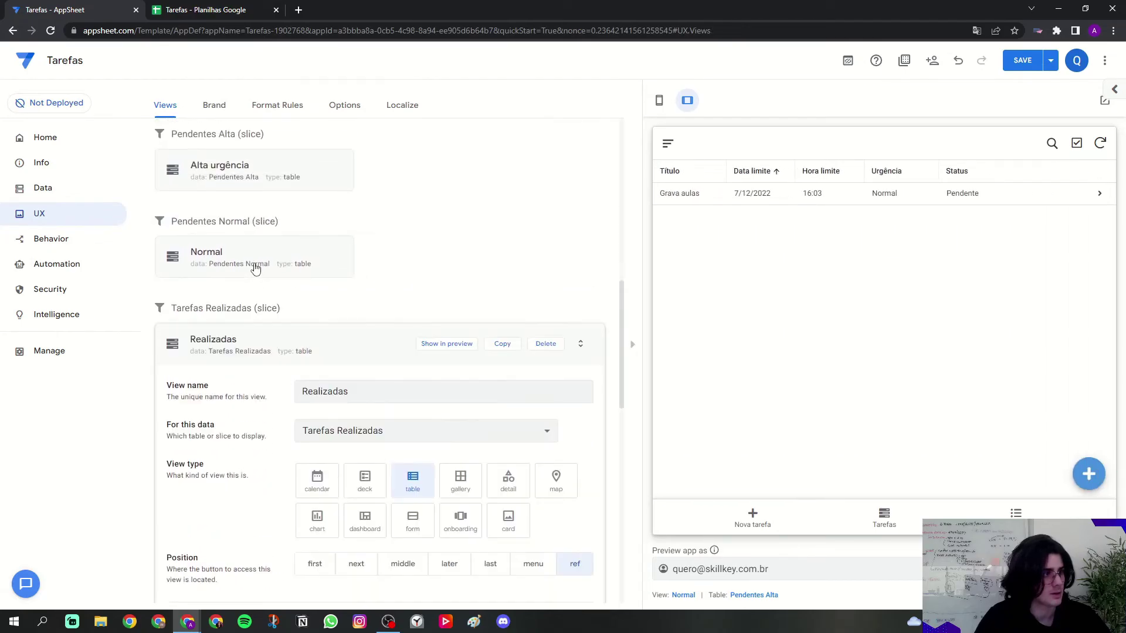
{"action": "left_click", "coordinate": [284, 336]}
- In the Dashboard view's entries, replace the Tarefas entry with Alta urgência
{"action": "scroll", "coordinate": [410, 323], "scroll_direction": "up", "scroll_amount": 5}
{"action": "scroll", "coordinate": [404, 387], "scroll_direction": "up", "scroll_amount": 2}
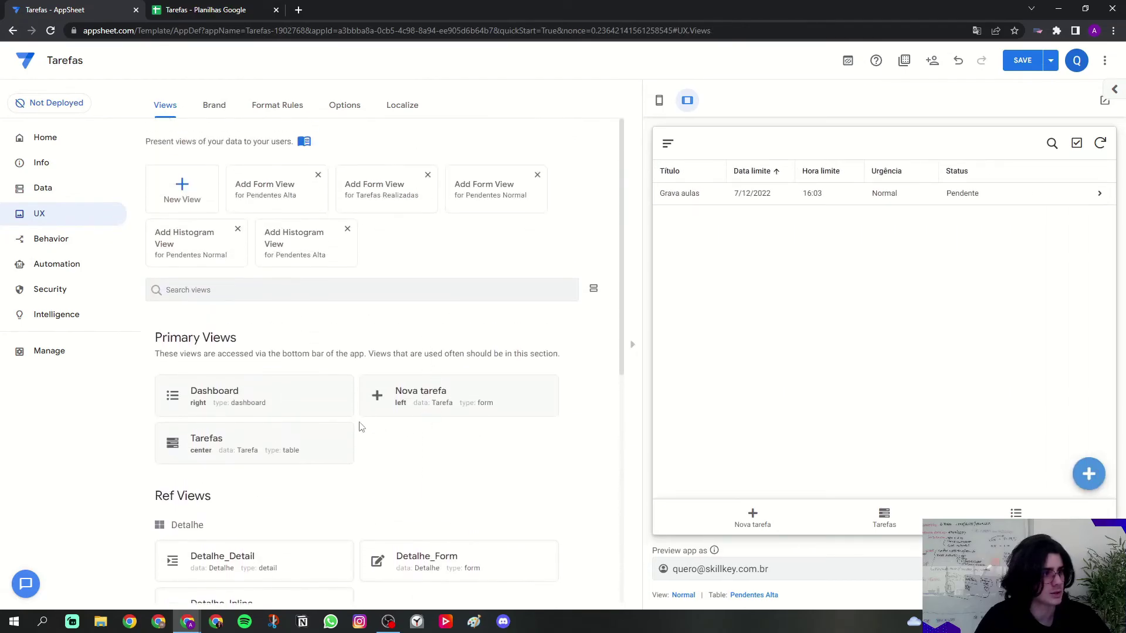
{"action": "left_click", "coordinate": [246, 389]}
{"action": "scroll", "coordinate": [296, 382], "scroll_direction": "down", "scroll_amount": 1}
{"action": "left_click", "coordinate": [321, 386]}
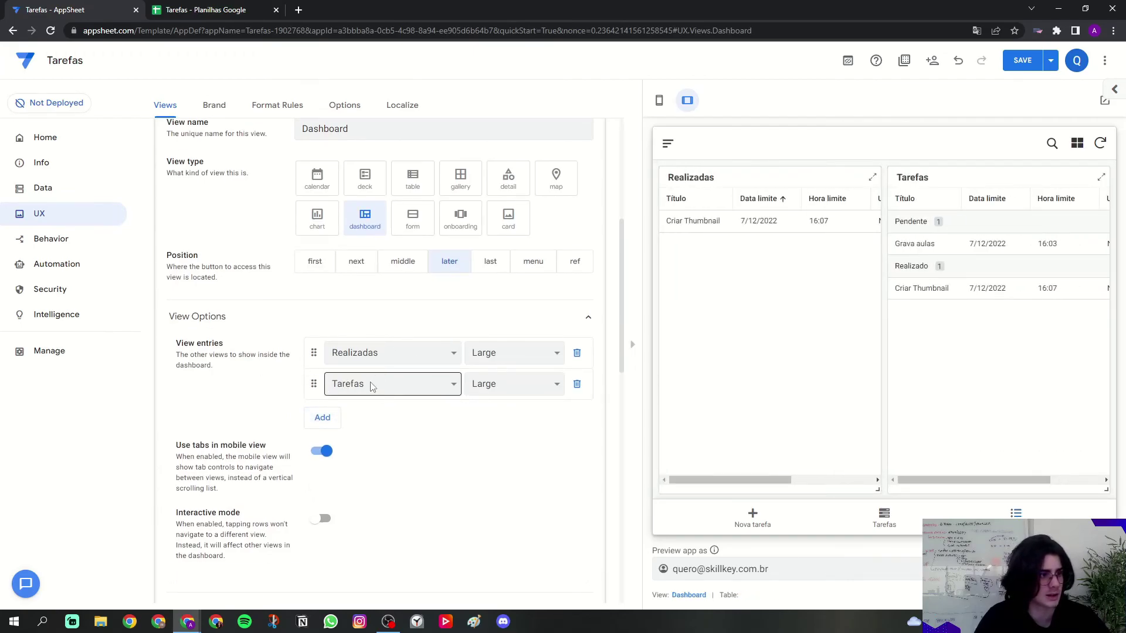
{"action": "left_click", "coordinate": [372, 387]}
{"action": "left_click", "coordinate": [359, 461]}
- Add Normal as a third view entry of the Dashboard and save the app
{"action": "left_click", "coordinate": [323, 418]}
{"action": "left_click", "coordinate": [348, 418]}
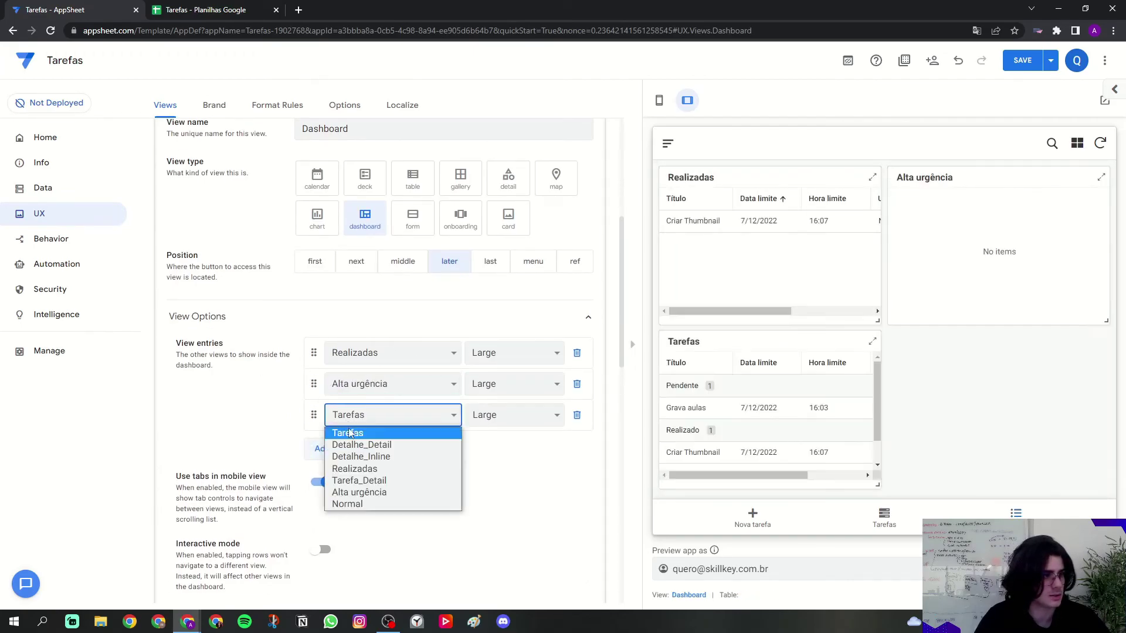
{"action": "left_click", "coordinate": [347, 504]}
{"action": "scroll", "coordinate": [331, 320], "scroll_direction": "up", "scroll_amount": 3}
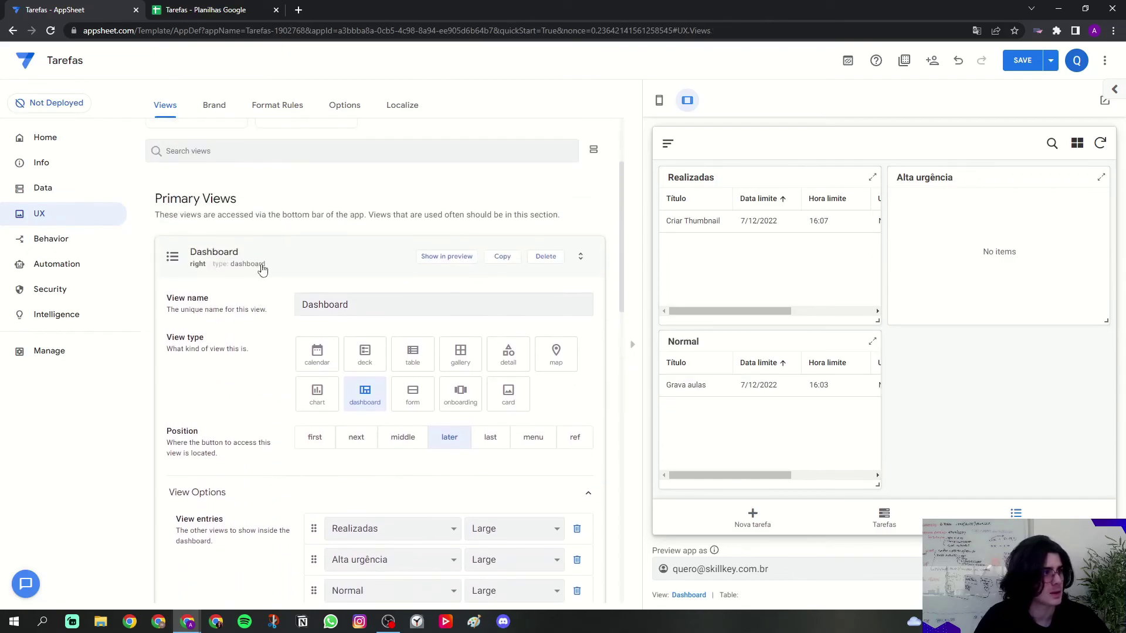
{"action": "left_click", "coordinate": [258, 265]}
{"action": "left_click", "coordinate": [1020, 60]}
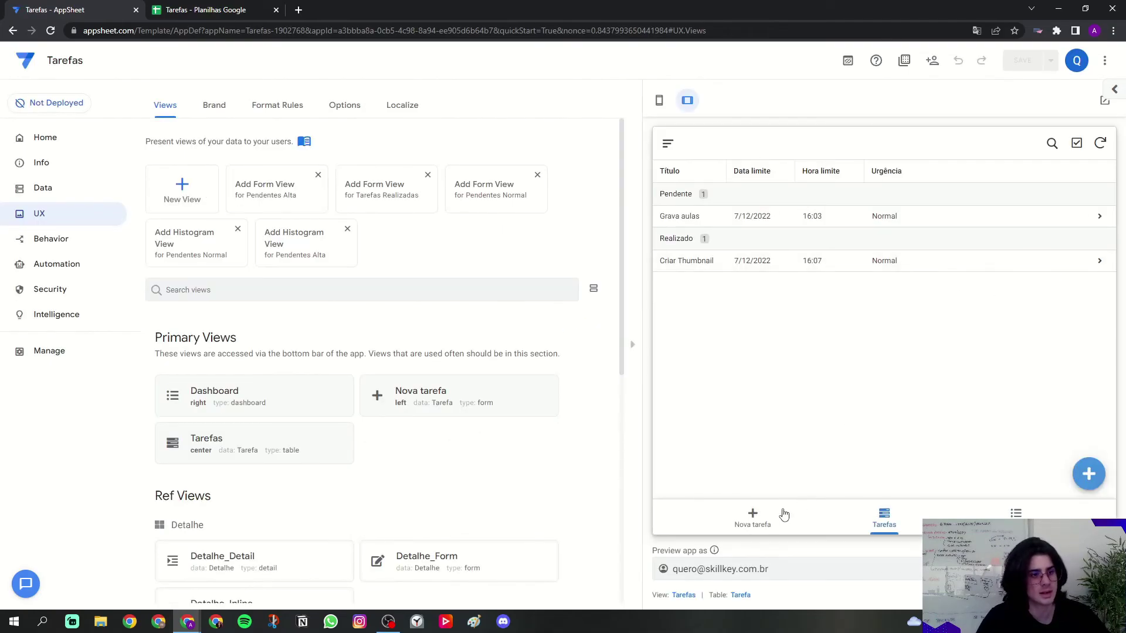
- Look over the Nova tarefa form in the app preview and cancel it
{"action": "left_click", "coordinate": [784, 514]}
{"action": "scroll", "coordinate": [860, 221], "scroll_direction": "down", "scroll_amount": 2}
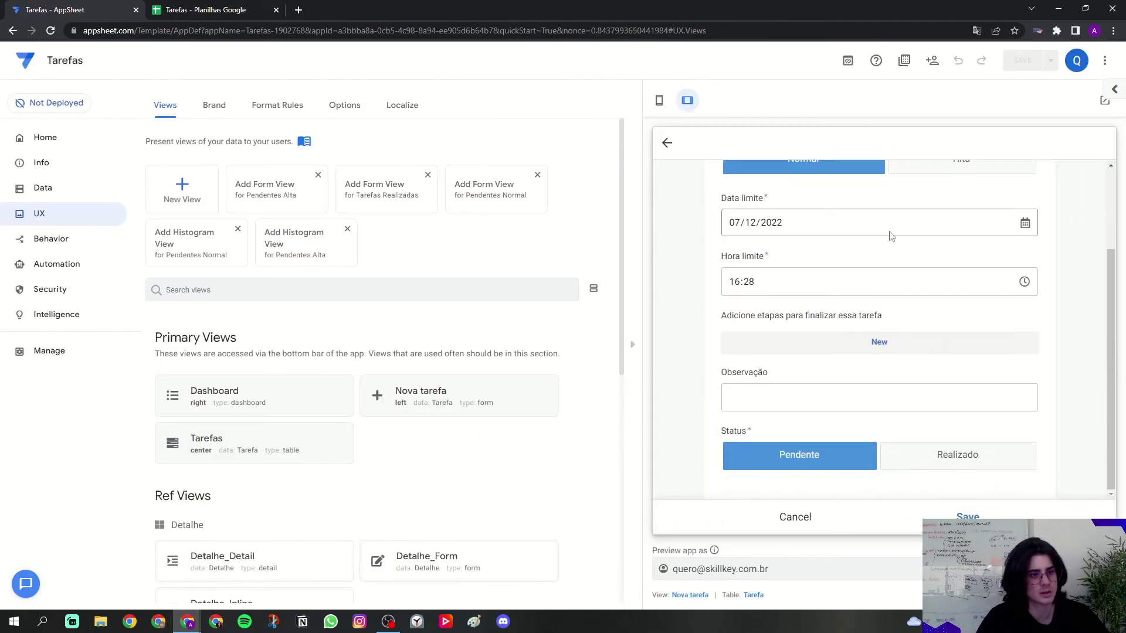
{"action": "left_click", "coordinate": [783, 518]}
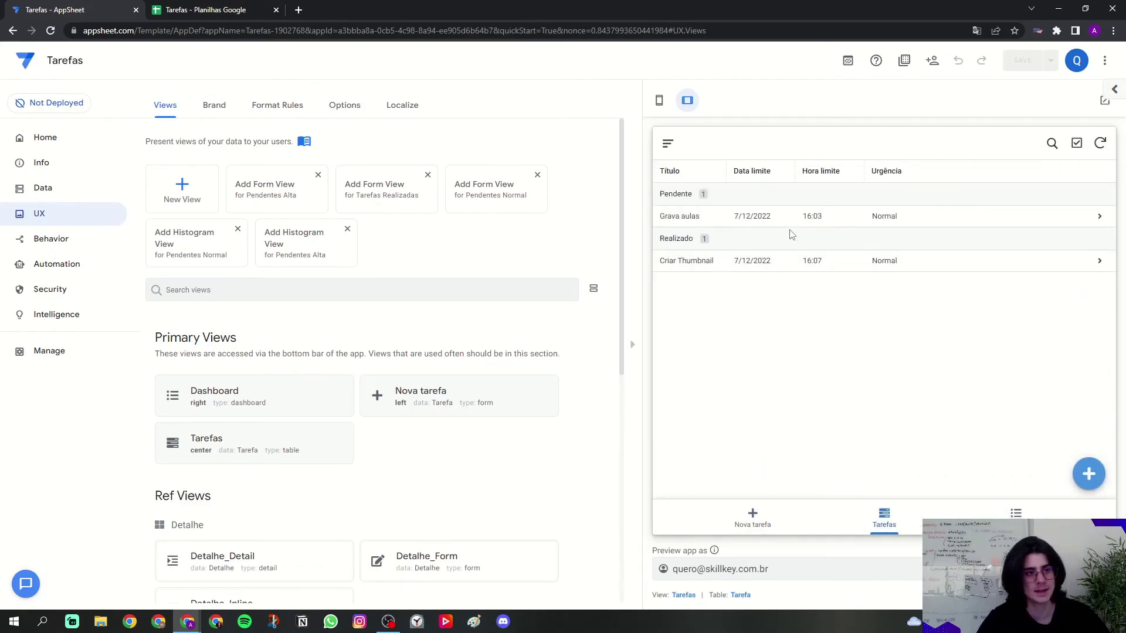
- Show the Dashboard in the preview and inspect the details of the Grava aulas task
{"action": "left_click", "coordinate": [1007, 511]}
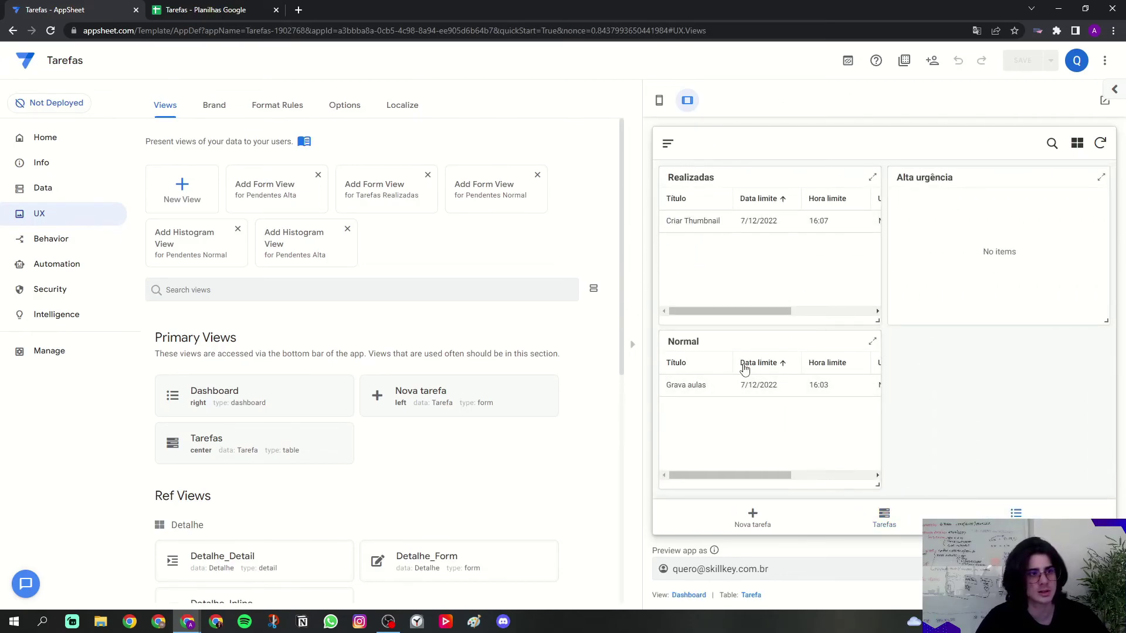
{"action": "left_click_drag", "start_coordinate": [786, 476], "coordinate": [791, 476]}
{"action": "left_click", "coordinate": [792, 393]}
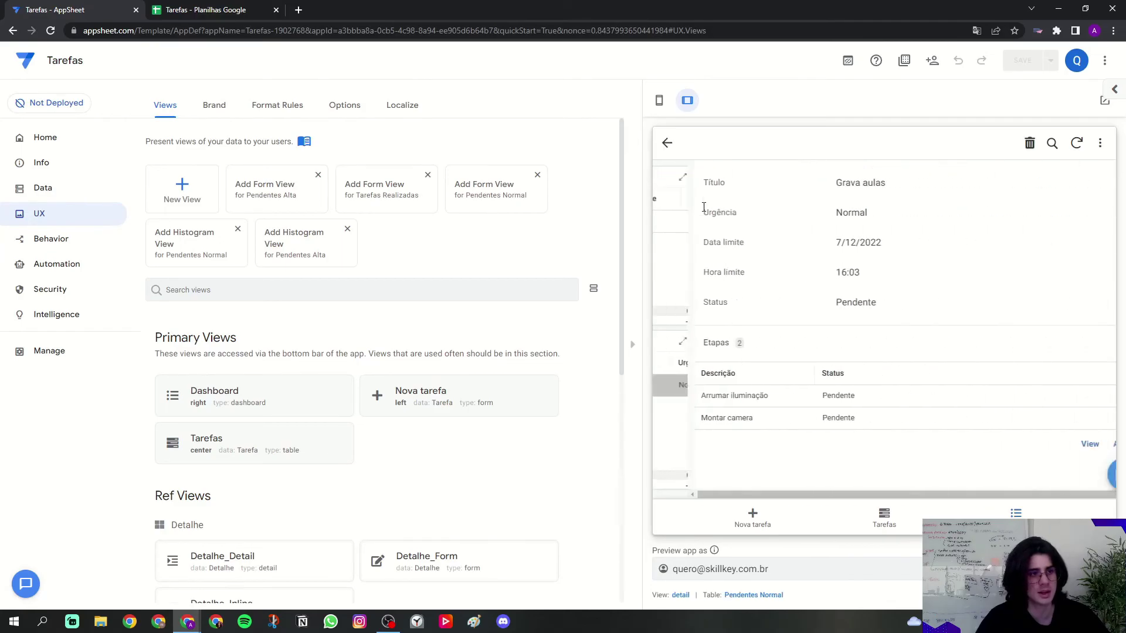
{"action": "left_click", "coordinate": [667, 145]}
- Switch the preview to mobile format and check the Dashboard's Realizadas, Alta urgência and Normal lists
{"action": "left_click", "coordinate": [658, 103]}
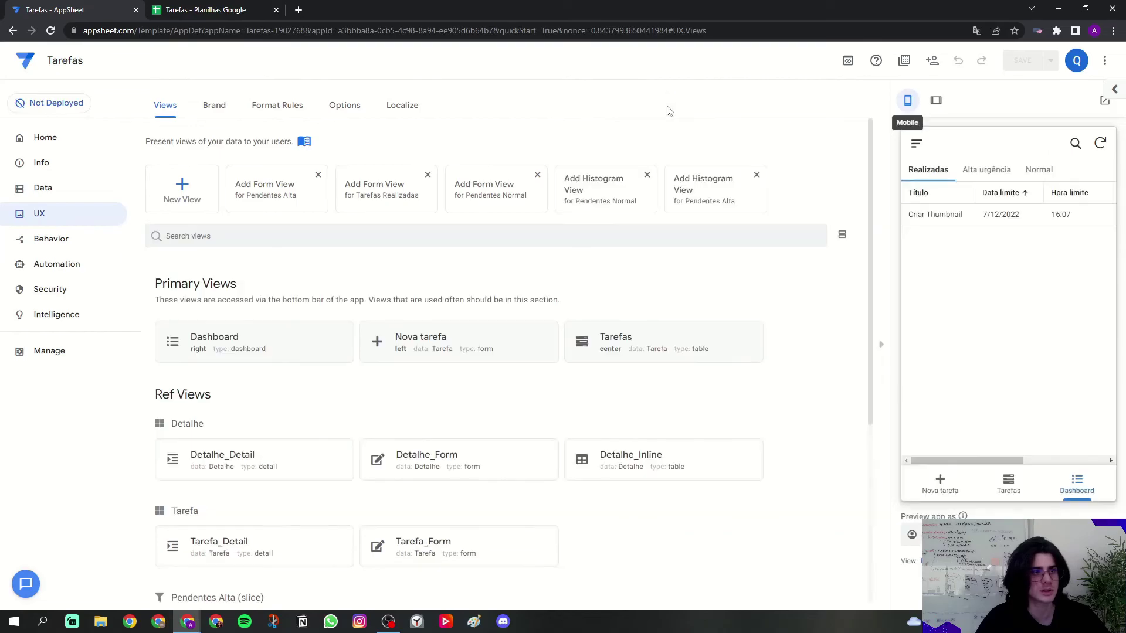
{"action": "left_click", "coordinate": [990, 177]}
{"action": "left_click", "coordinate": [932, 175]}
{"action": "left_click", "coordinate": [999, 176]}
{"action": "left_click", "coordinate": [1021, 177]}
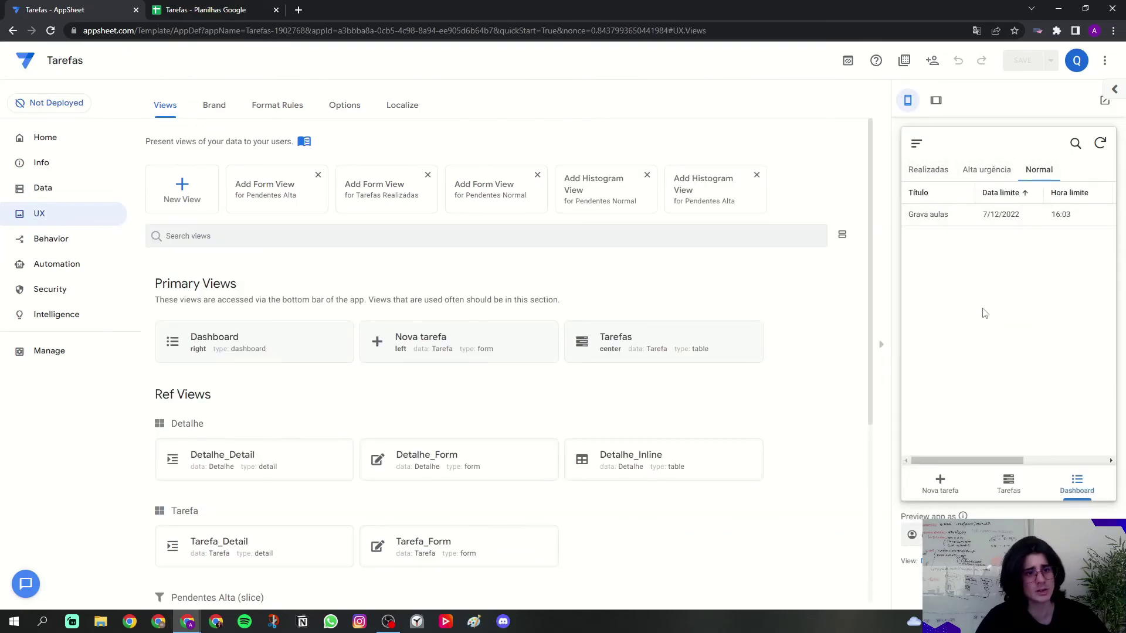
- Move the Realizadas entry to the end of the Dashboard's view entries
{"action": "left_click", "coordinate": [297, 346]}
{"action": "scroll", "coordinate": [304, 351], "scroll_direction": "down", "scroll_amount": 1}
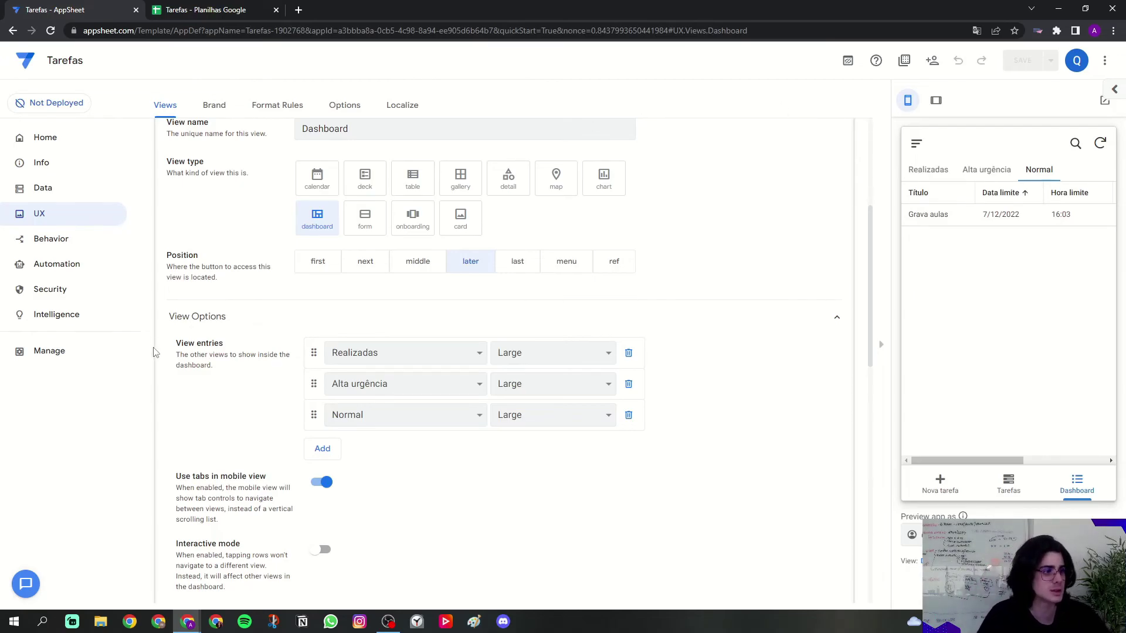
{"action": "left_click_drag", "start_coordinate": [314, 353], "coordinate": [307, 415]}
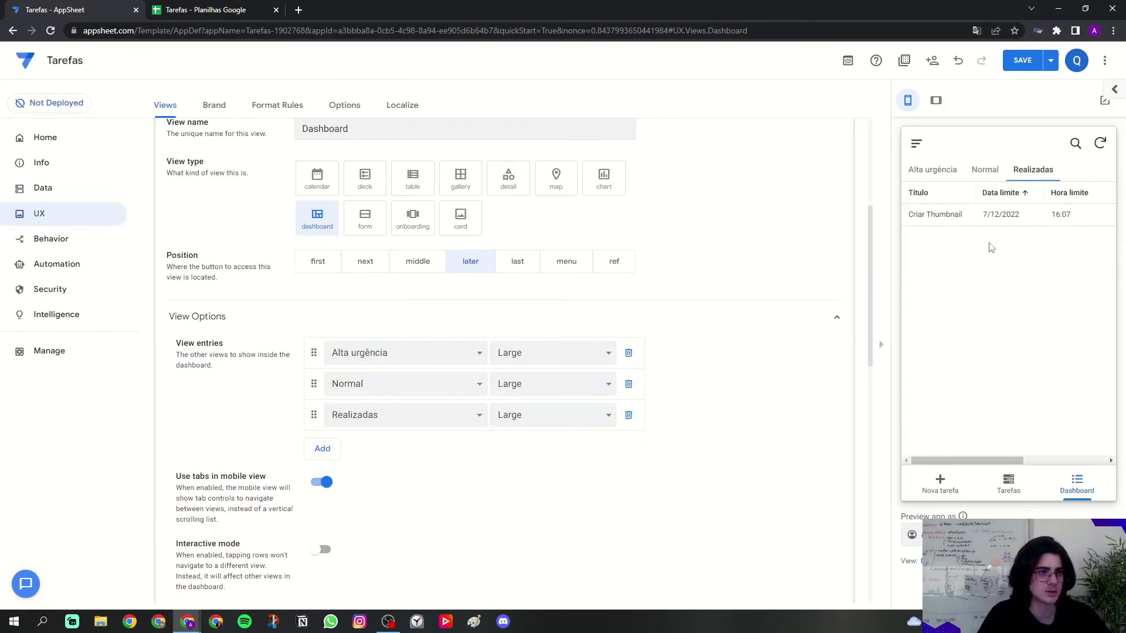
- Check each reordered Dashboard list in the mobile preview and save the app
{"action": "left_click", "coordinate": [955, 177]}
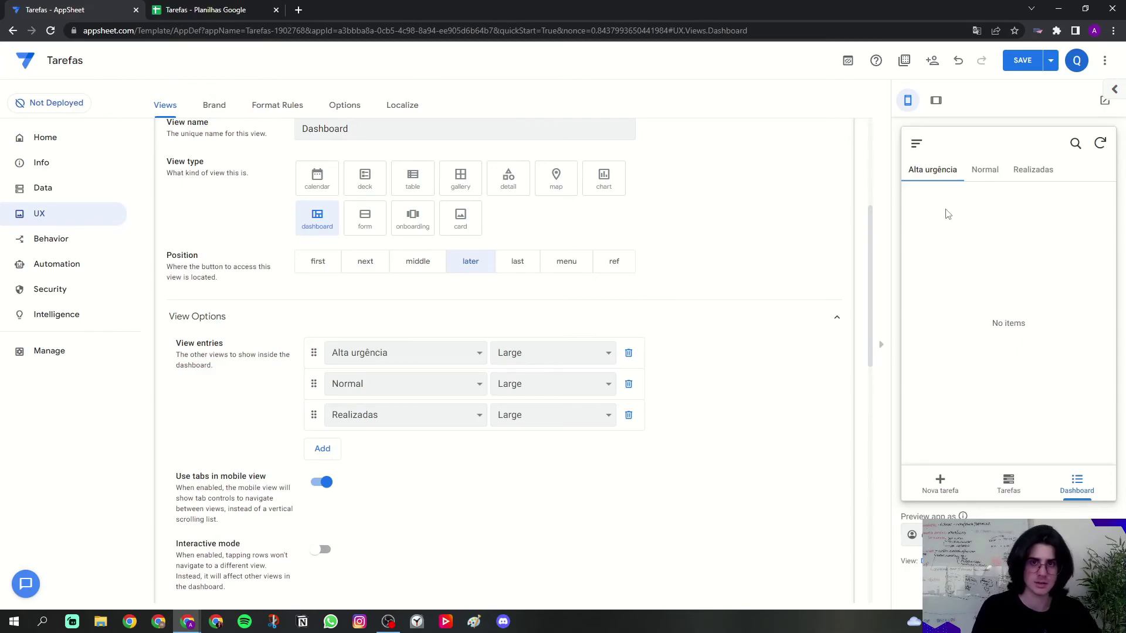
{"action": "left_click", "coordinate": [986, 183]}
{"action": "left_click", "coordinate": [1033, 171]}
{"action": "left_click", "coordinate": [930, 172]}
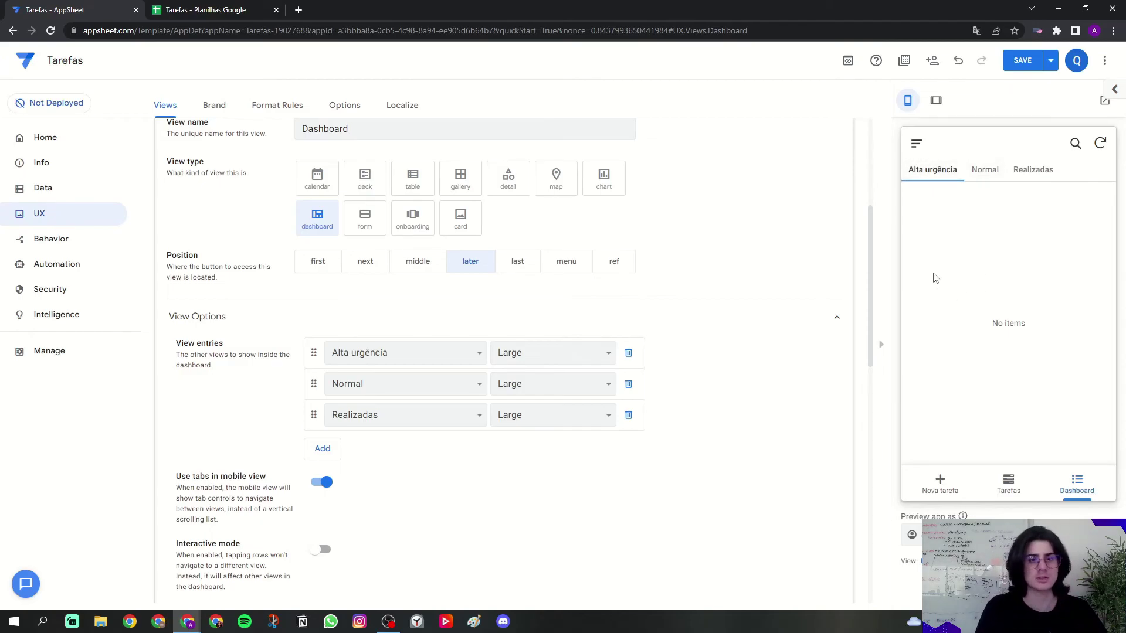
{"action": "left_click", "coordinate": [1015, 68]}
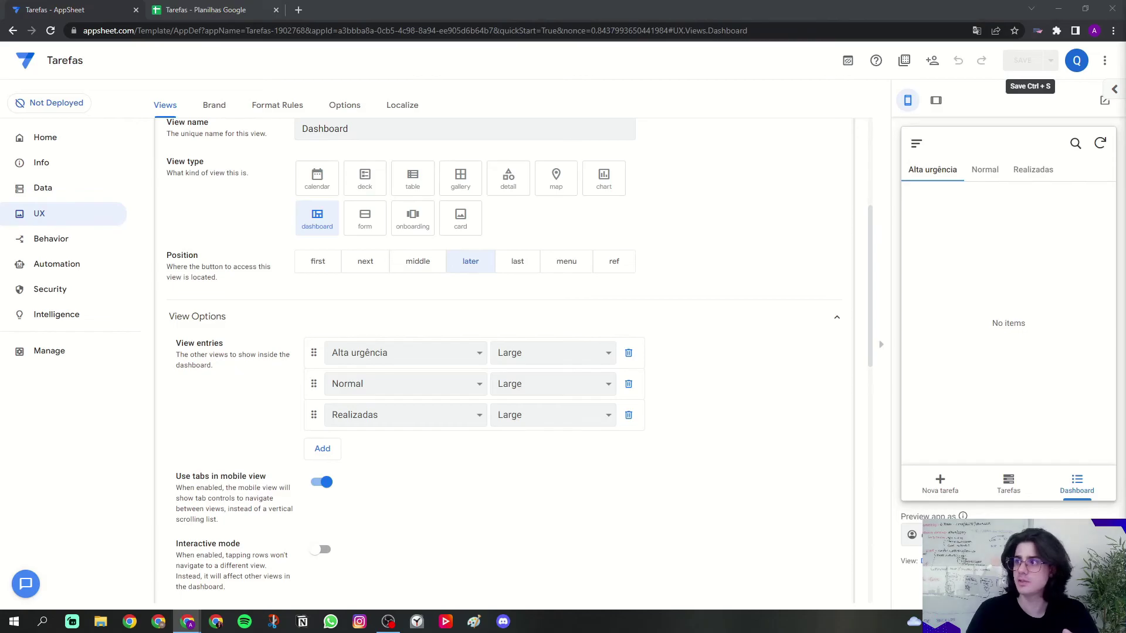
- Switch to the finished RoteiroTarefas app and open the Criar roteiro de gravação task from its Tarefas list
{"action": "left_click_drag", "start_coordinate": [527, 5], "coordinate": [410, 11]}
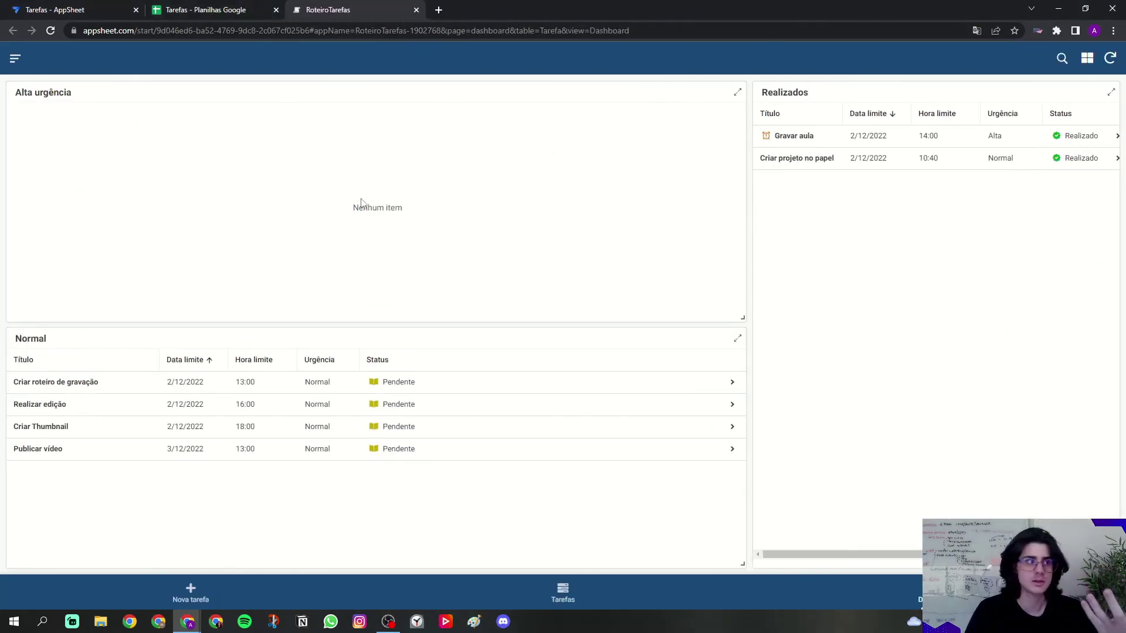
{"action": "left_click", "coordinate": [562, 592]}
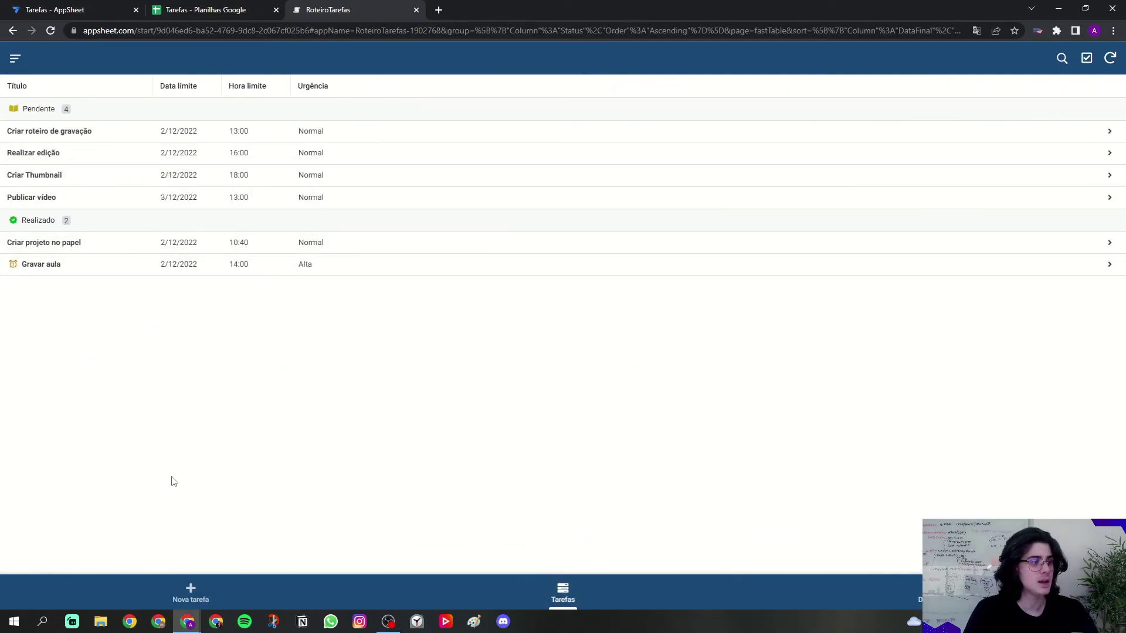
{"action": "left_click", "coordinate": [62, 143]}
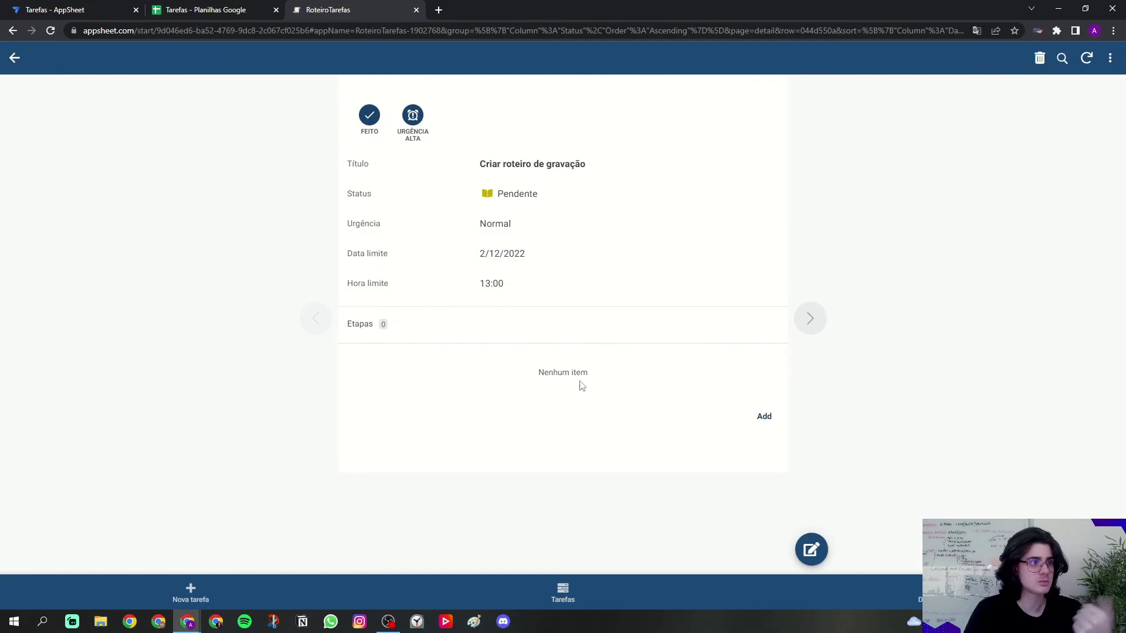
- Try the urgency action on the Criar roteiro de gravação task, switching it to Alta and back to Normal
{"action": "left_click", "coordinate": [412, 136]}
{"action": "left_click", "coordinate": [411, 136]}
{"action": "left_click", "coordinate": [411, 137]}
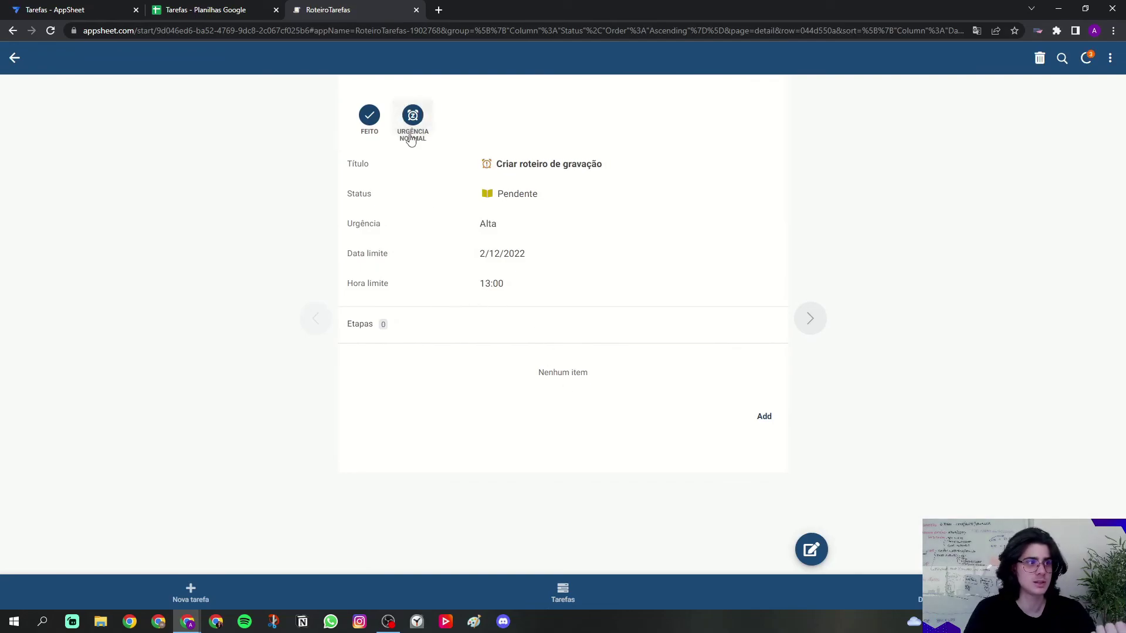
- Mark the Criar roteiro de gravação task as done and return to the Tarefas list
{"action": "left_click", "coordinate": [372, 131]}
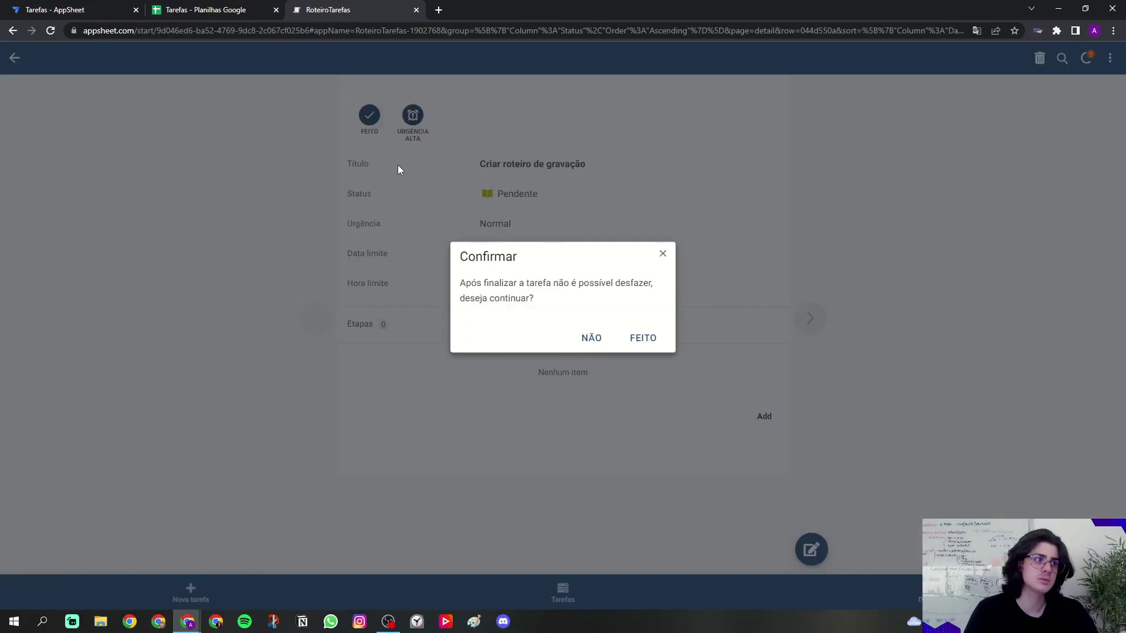
{"action": "left_click", "coordinate": [642, 338]}
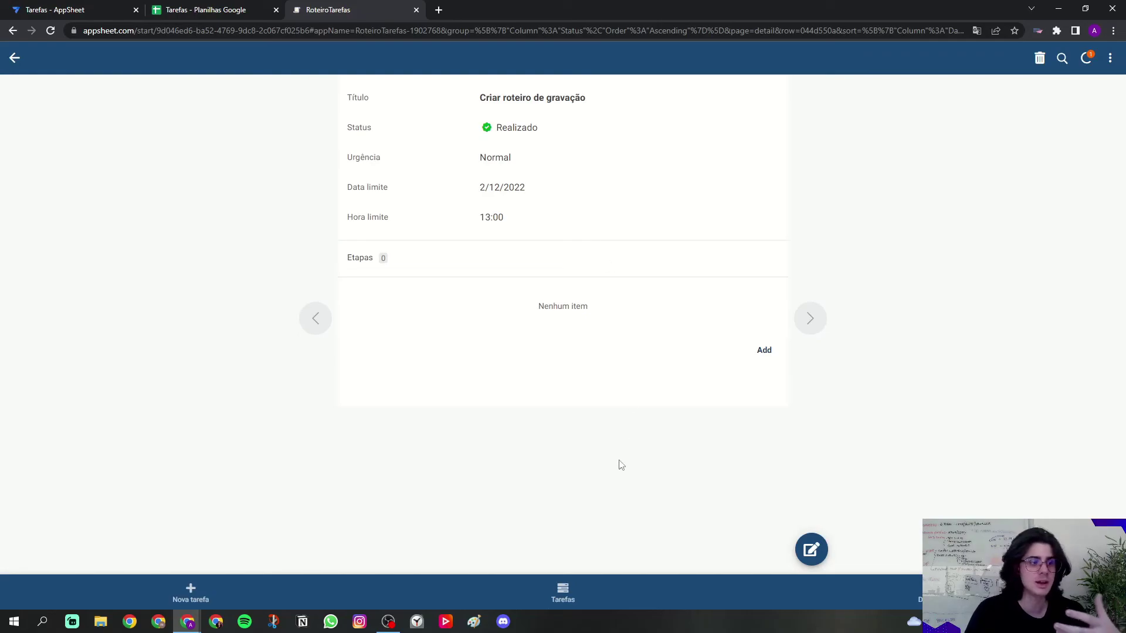
{"action": "left_click", "coordinate": [583, 592]}
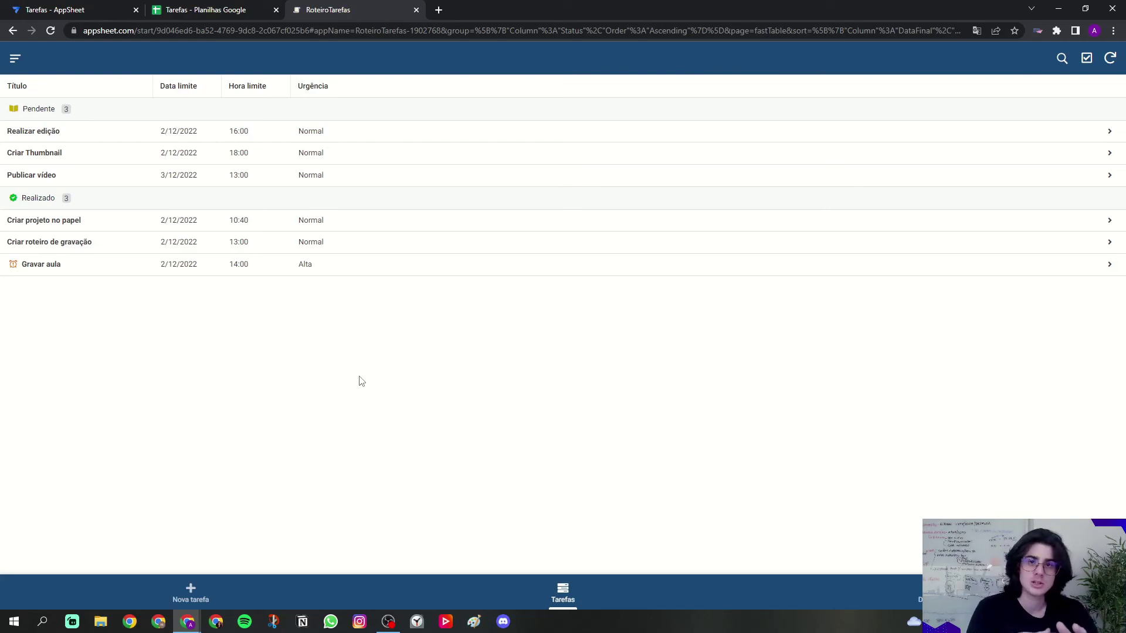
- Look at the Publicar vídeo task's details and edit form, leaving the form without saving
{"action": "left_click", "coordinate": [126, 177]}
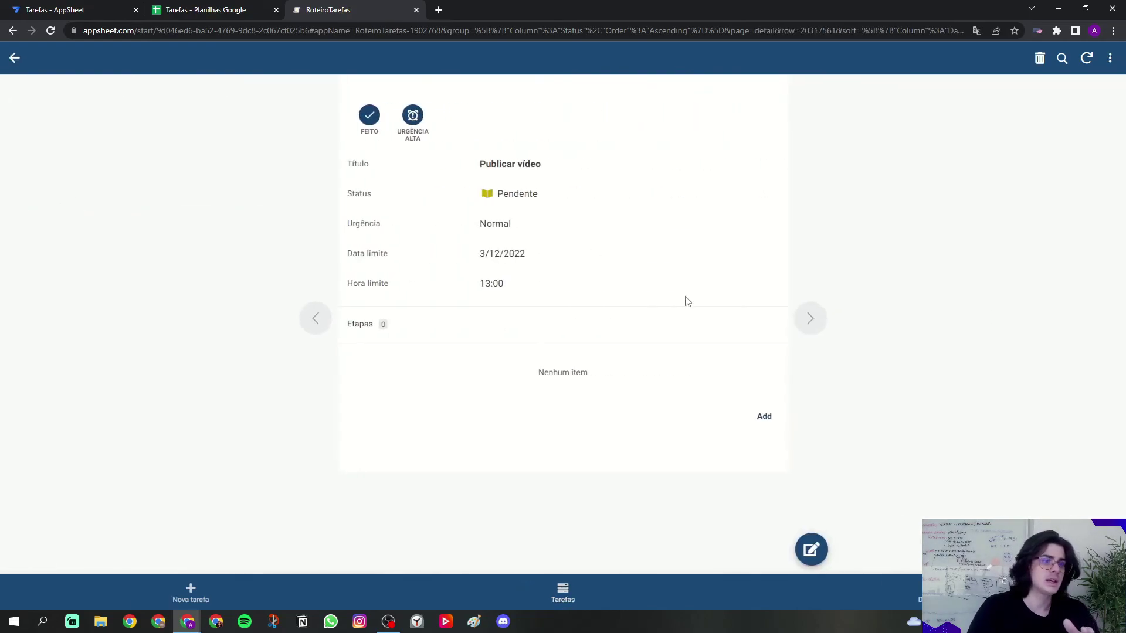
{"action": "left_click", "coordinate": [816, 549]}
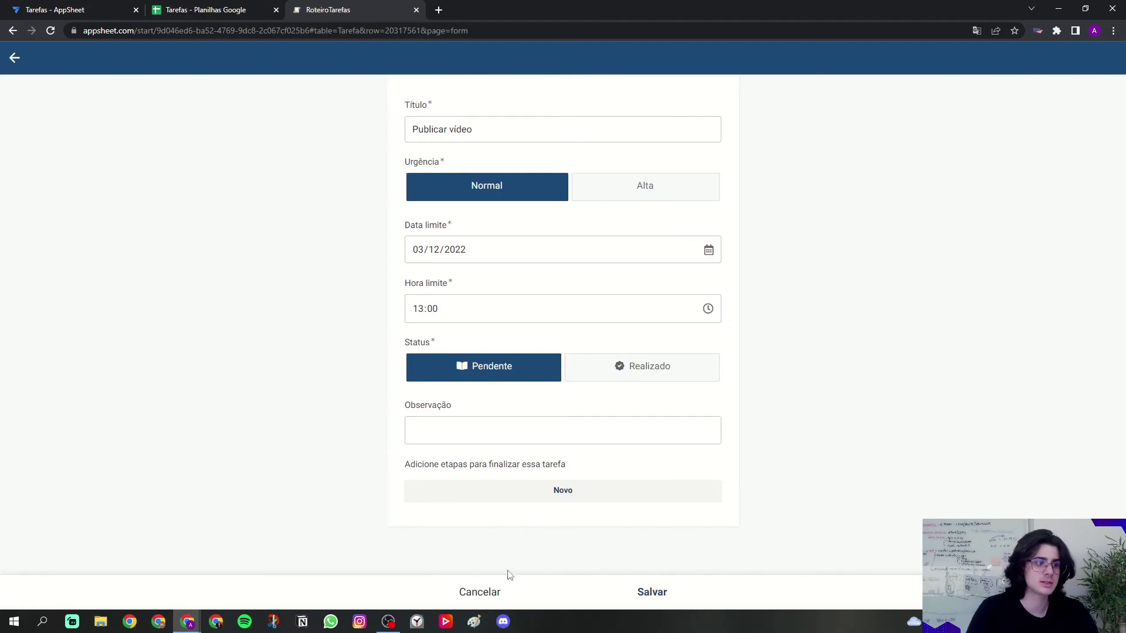
{"action": "left_click", "coordinate": [490, 599]}
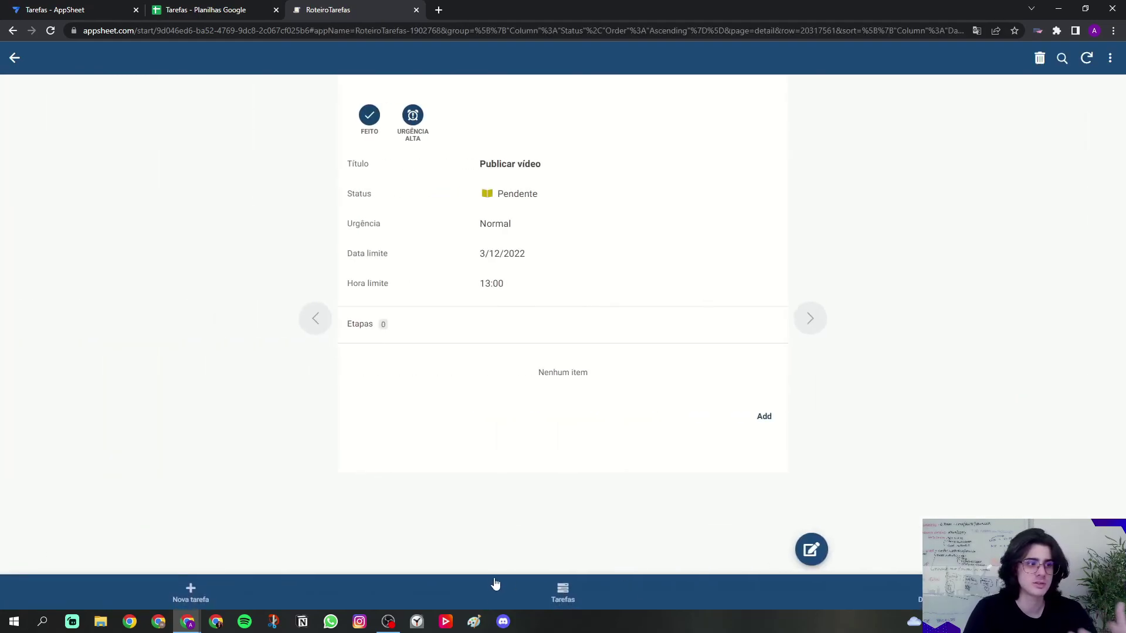
{"action": "left_click", "coordinate": [16, 58]}
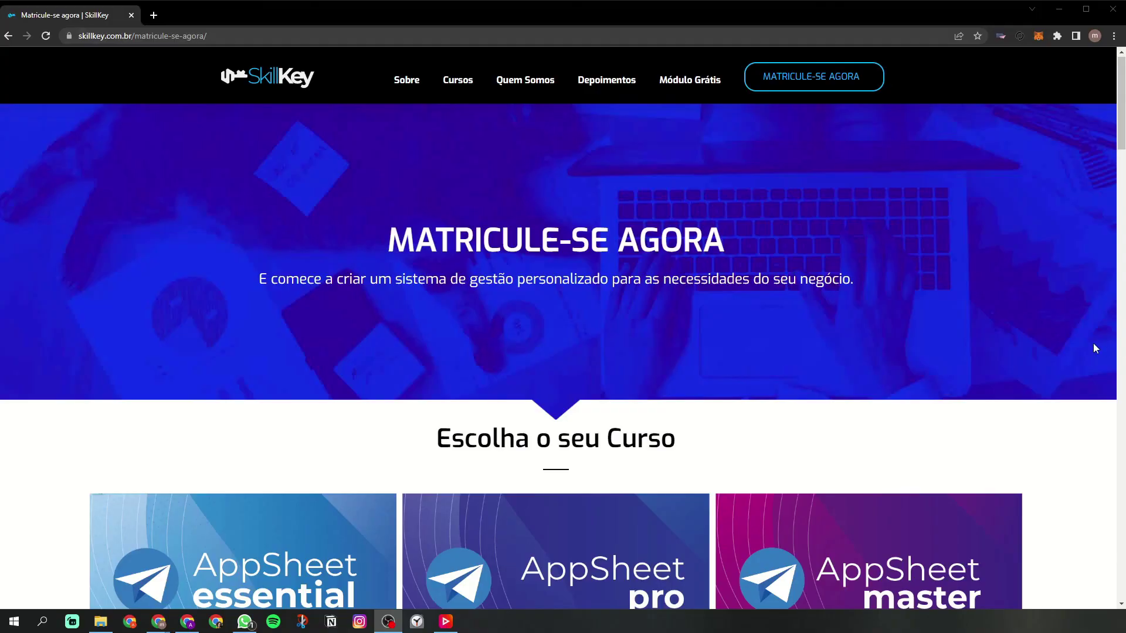
- Look through the courses on the SkillKey enrolment page and on the course platform's dashboard
{"action": "scroll", "coordinate": [1093, 349], "scroll_direction": "down", "scroll_amount": 12}
{"action": "scroll", "coordinate": [1094, 349], "scroll_direction": "down", "scroll_amount": 6}
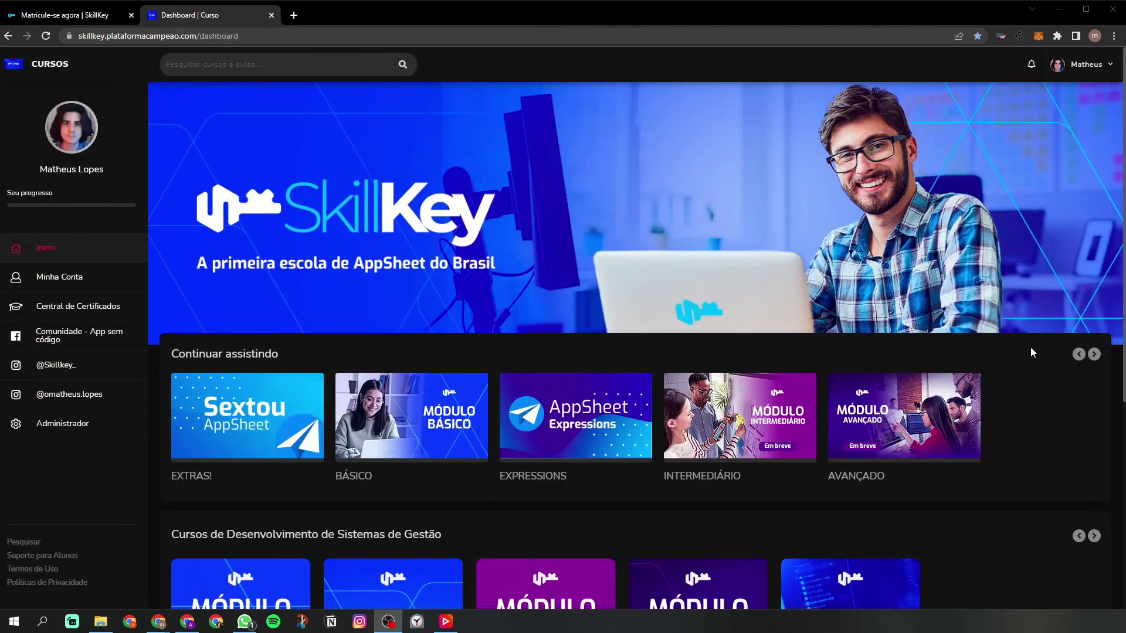
{"action": "scroll", "coordinate": [1031, 349], "scroll_direction": "down", "scroll_amount": 5}
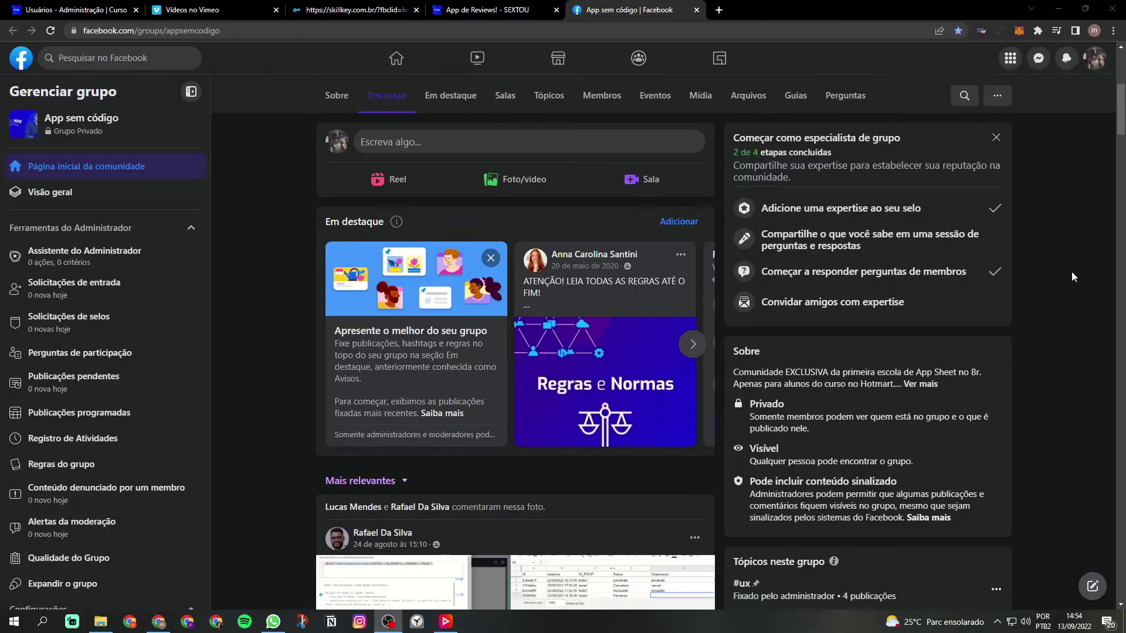
- Browse the posts and comments in the App sem código Facebook group
{"action": "scroll", "coordinate": [1071, 271], "scroll_direction": "down", "scroll_amount": 10}
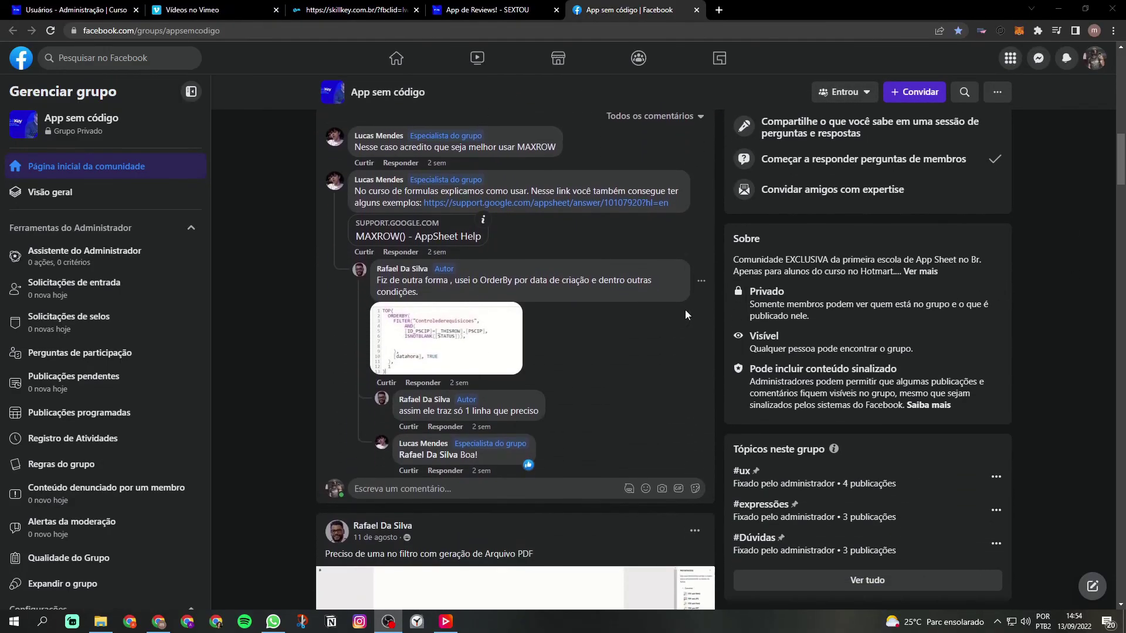
{"action": "scroll", "coordinate": [685, 314], "scroll_direction": "down", "scroll_amount": 15}
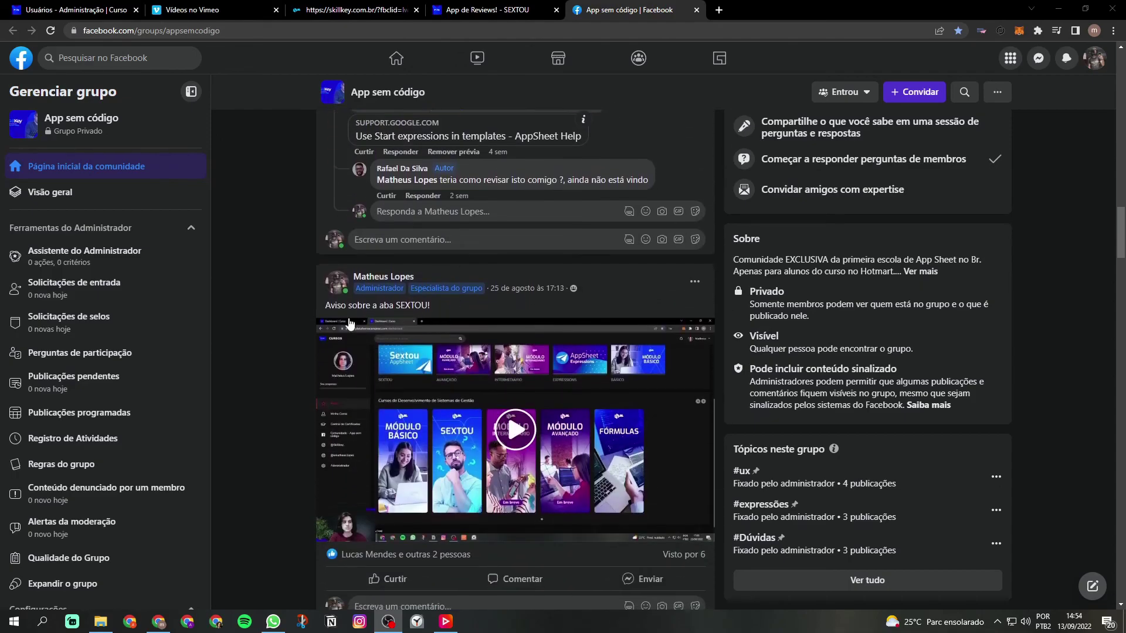
{"action": "scroll", "coordinate": [356, 323], "scroll_direction": "down", "scroll_amount": 12}
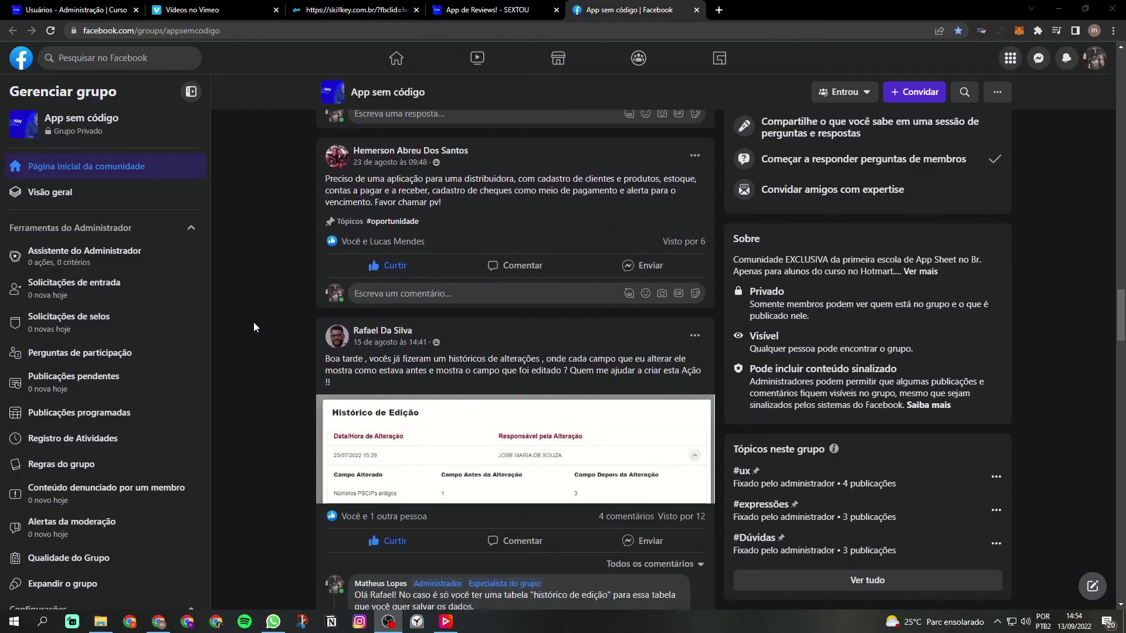
{"action": "scroll", "coordinate": [253, 323], "scroll_direction": "down", "scroll_amount": 12}
{"action": "scroll", "coordinate": [253, 322], "scroll_direction": "down", "scroll_amount": 8}
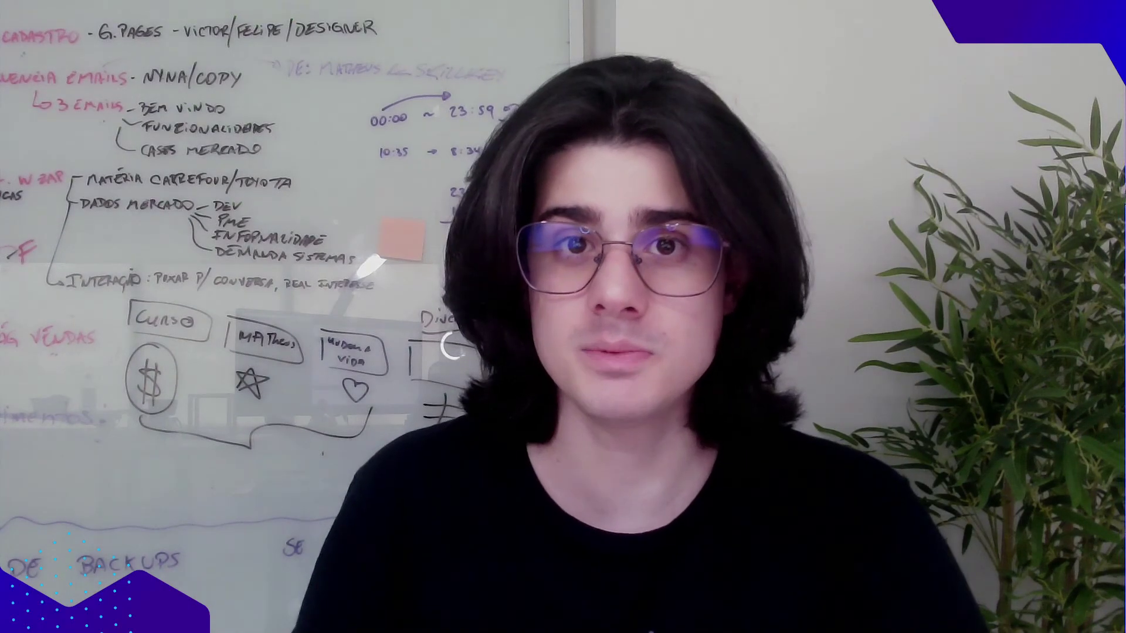